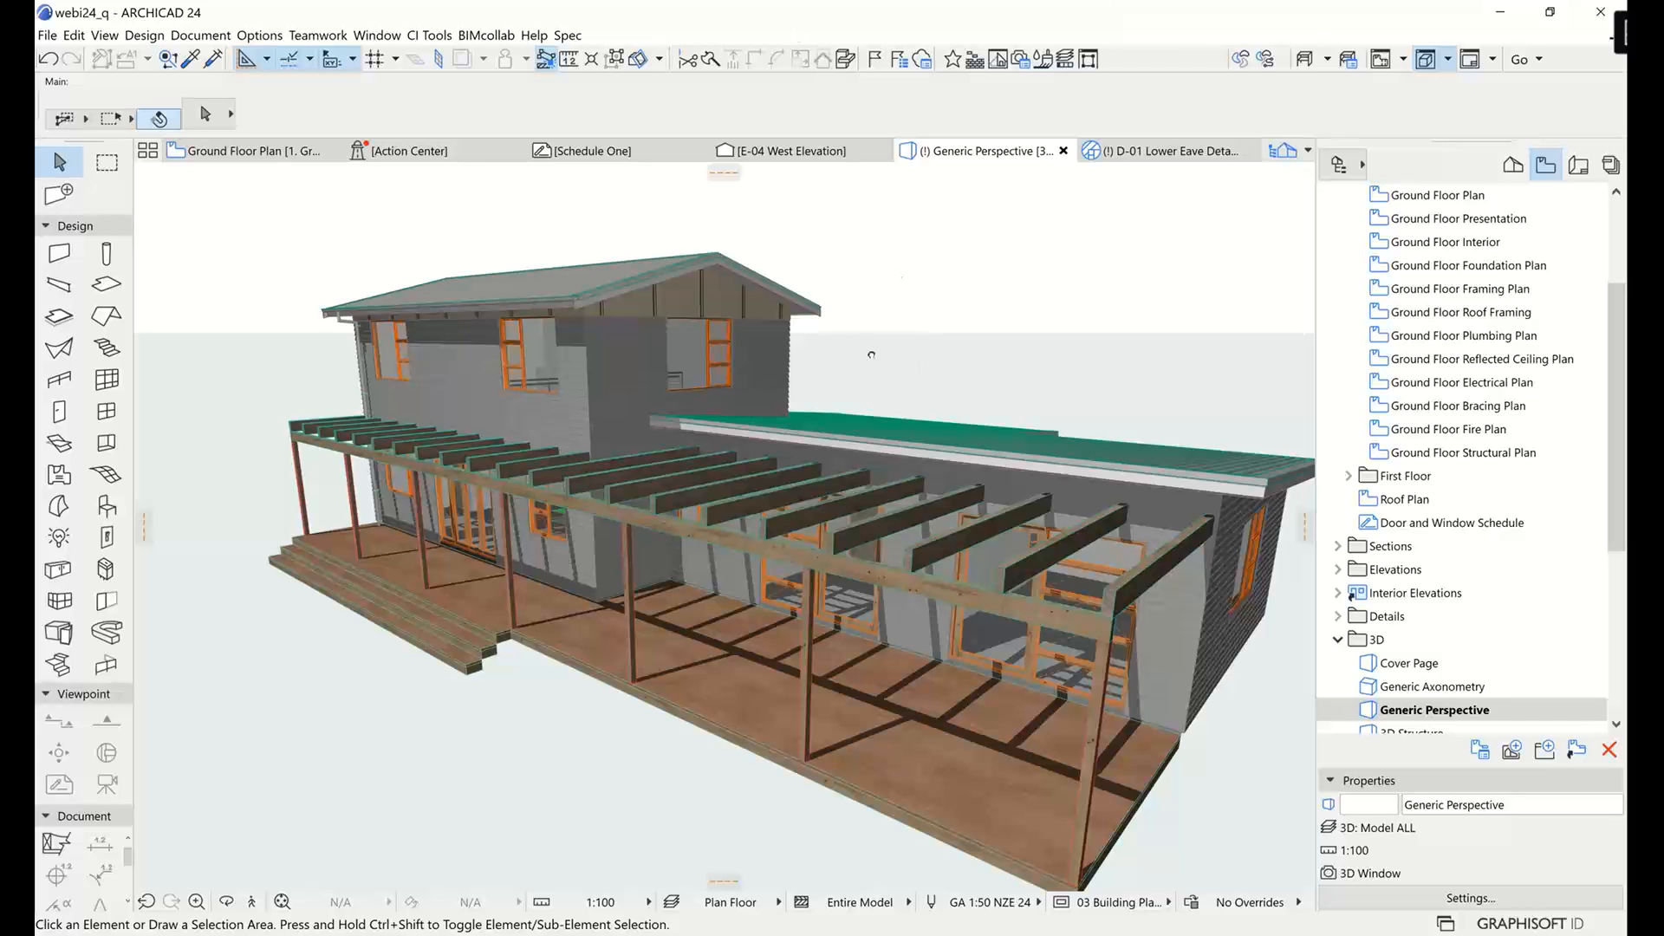
pyautogui.moveTo(871, 355); pyautogui.dragTo(885, 350)
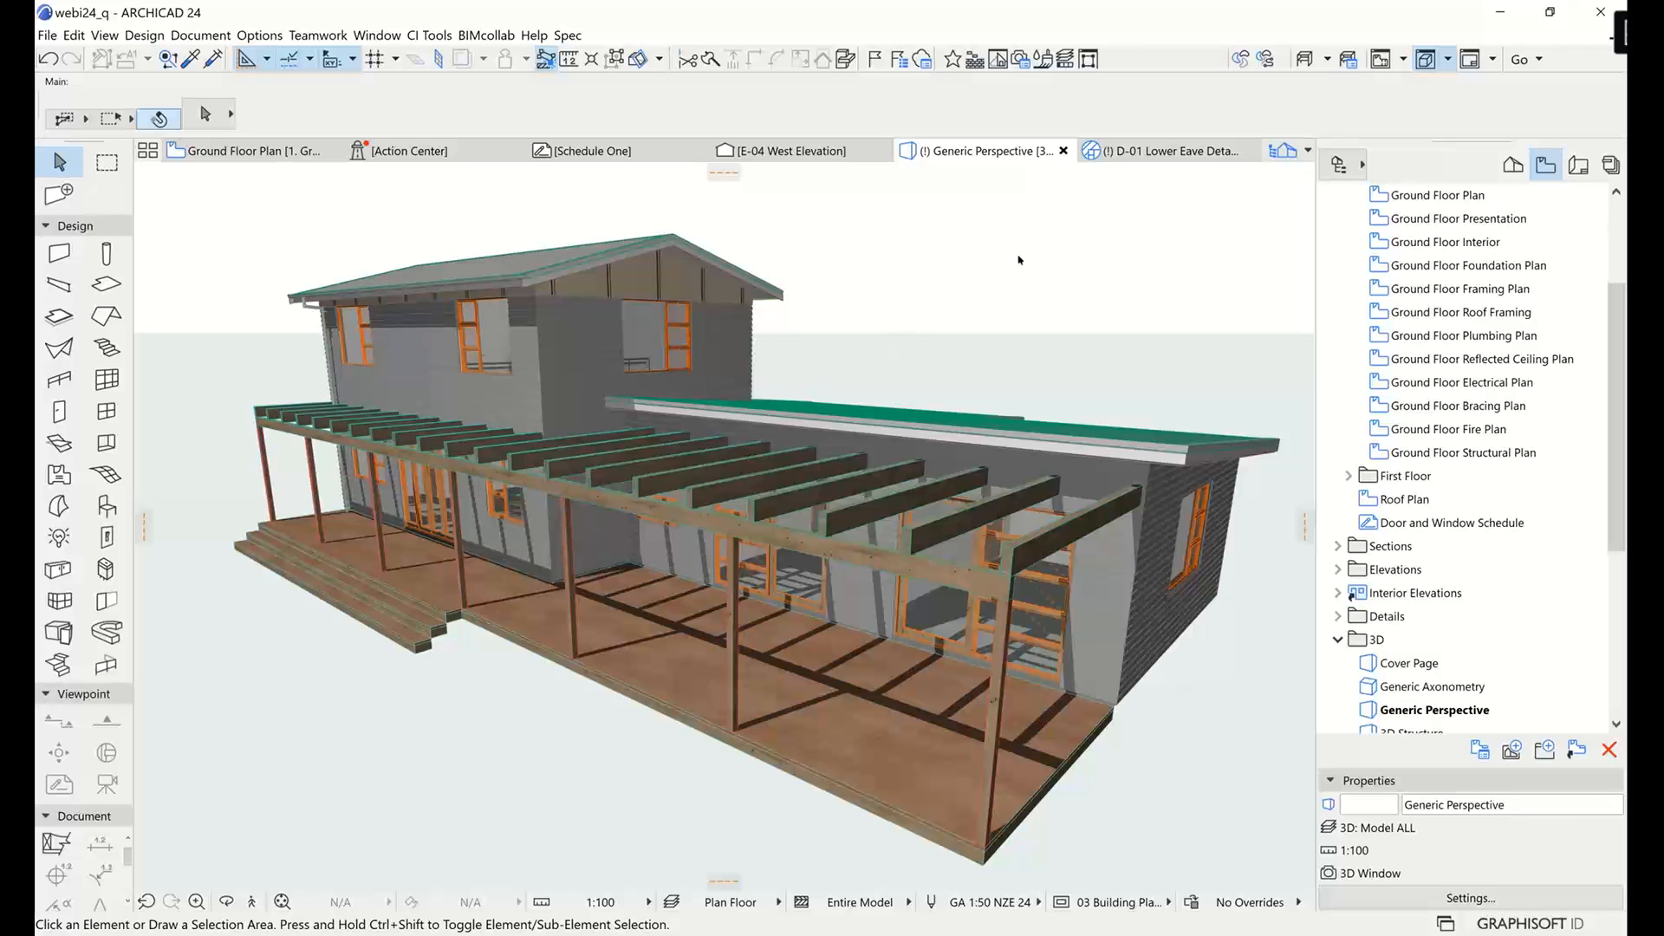
pyautogui.moveTo(928, 279); pyautogui.dragTo(943, 278, button='middle')
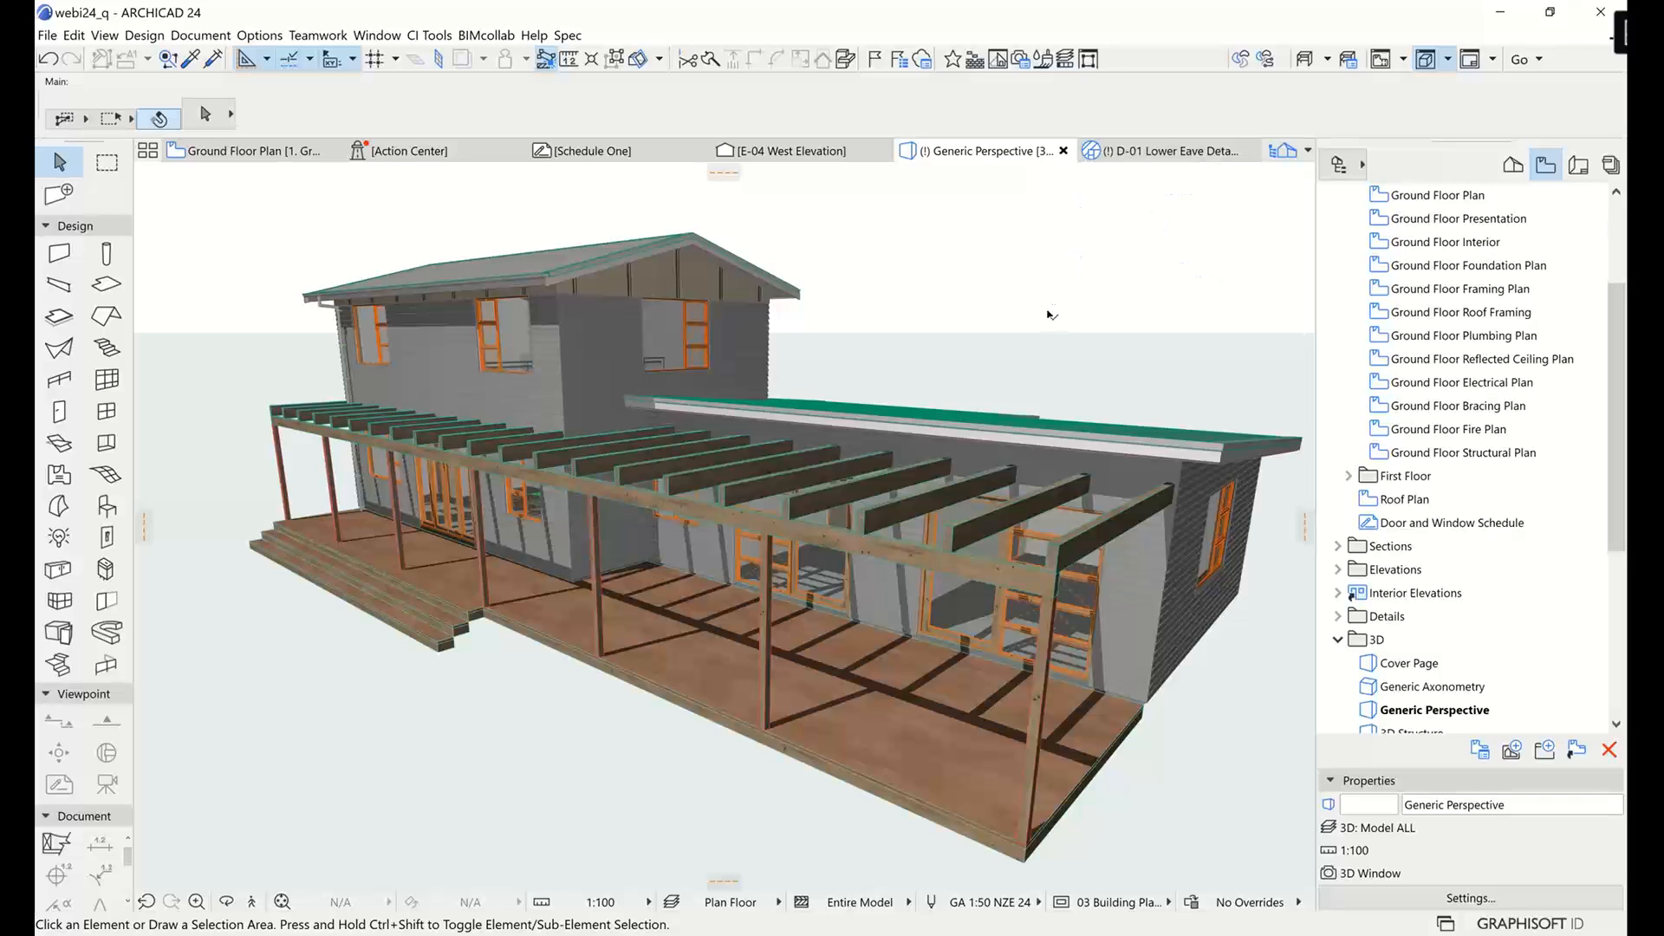
pyautogui.moveTo(1049, 314)
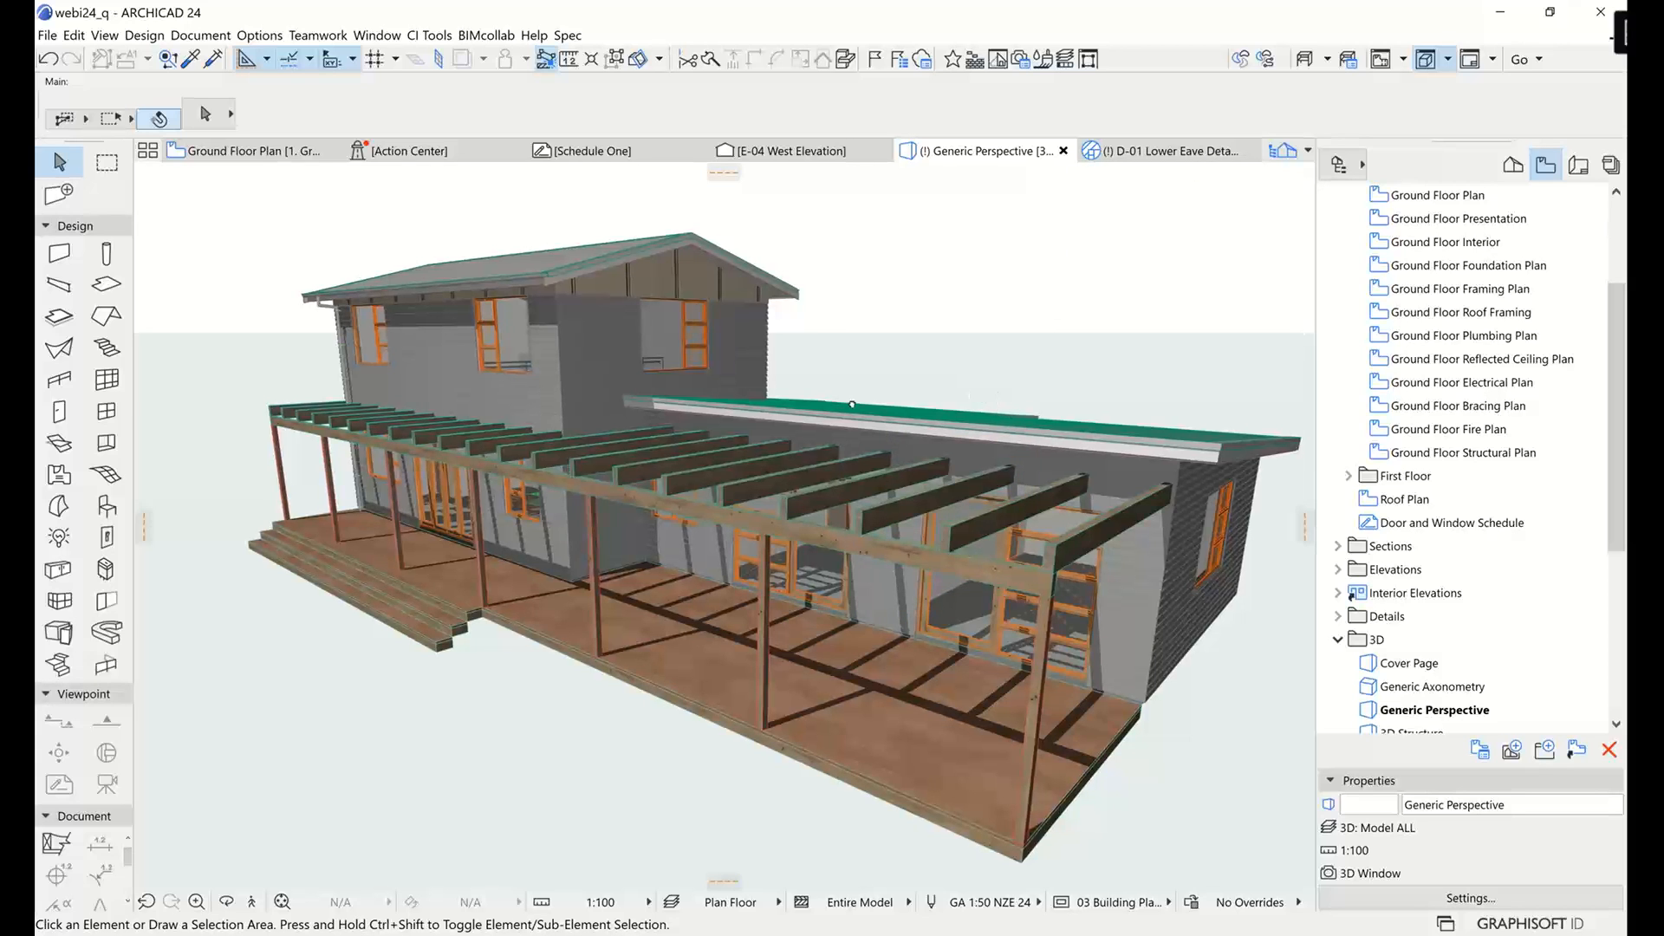
# Examine the wall cladding around and below the full-height openings along the deck.
pyautogui.keyDown('shift'); pyautogui.moveTo(999, 397); pyautogui.dragTo(983, 545, button='middle'); pyautogui.keyUp('shift')
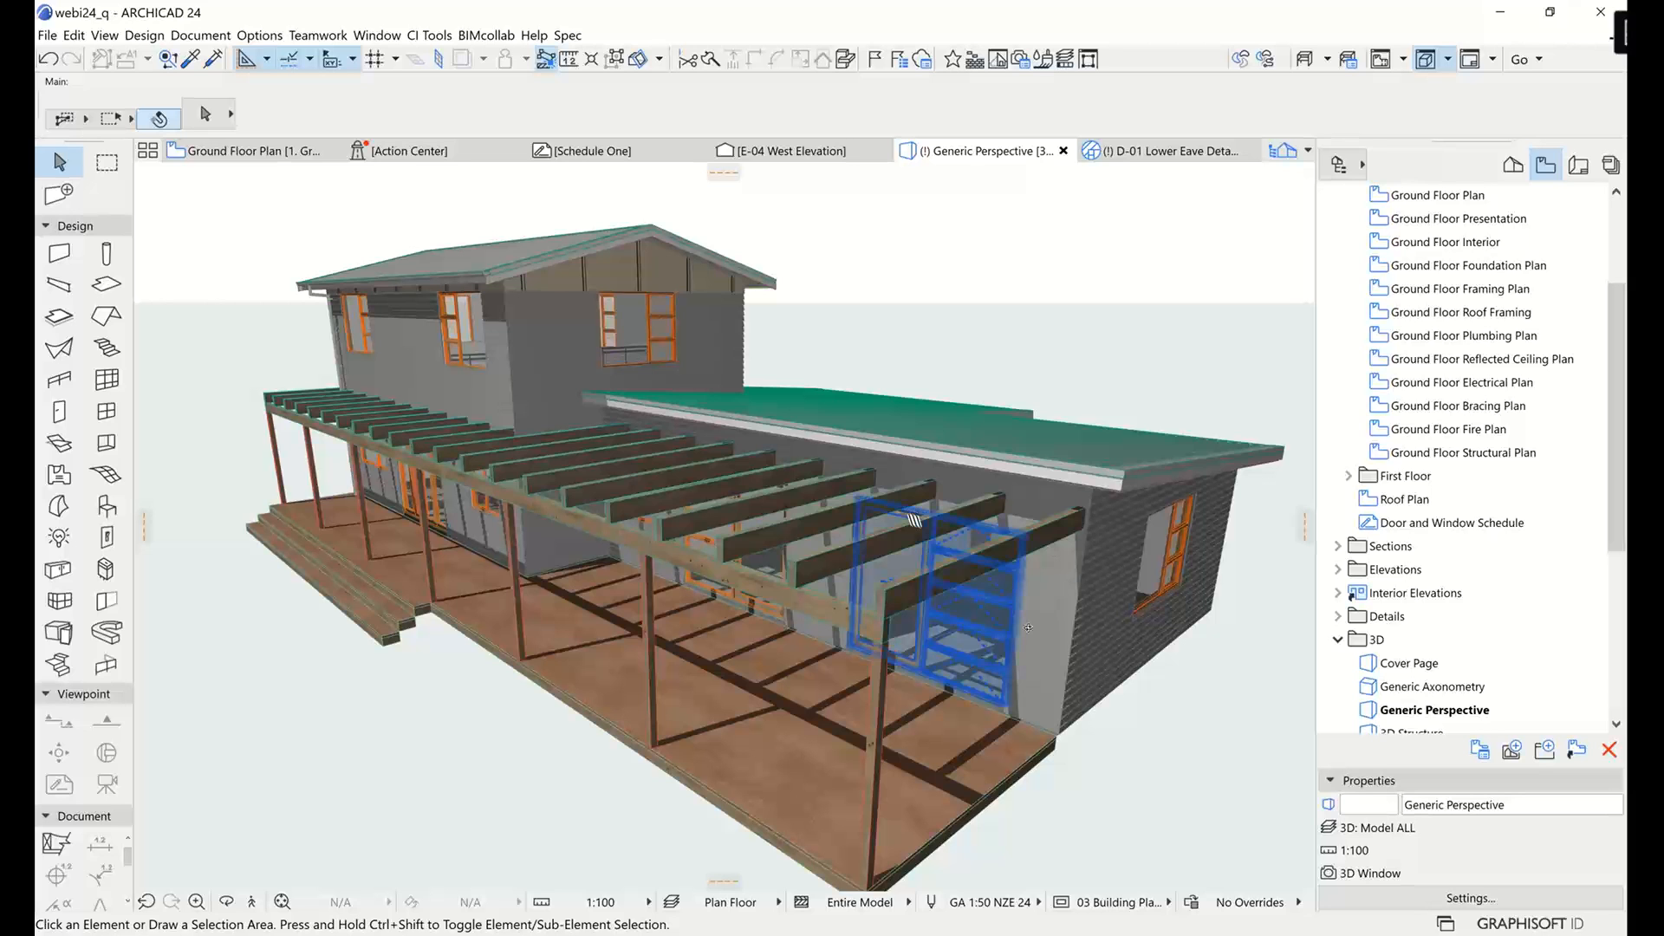
pyautogui.keyDown('shift'); pyautogui.moveTo(971, 660); pyautogui.dragTo(1032, 633, button='middle'); pyautogui.keyUp('shift')
pyautogui.scroll(10, 1070, 631)
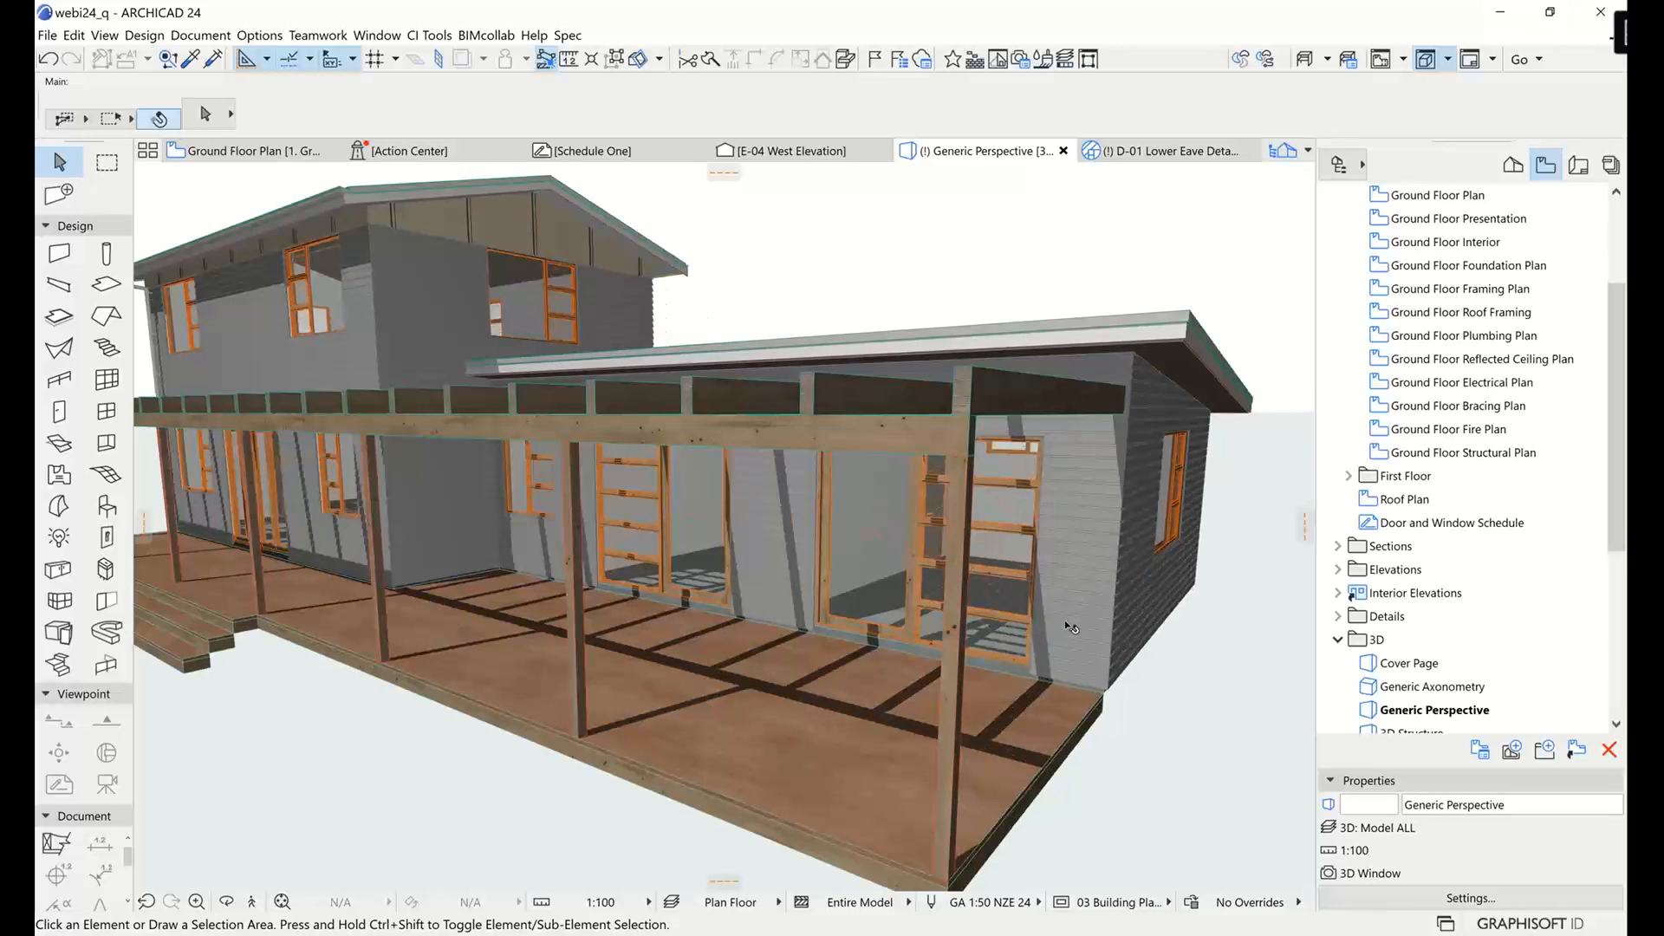
pyautogui.scroll(4, 990, 581)
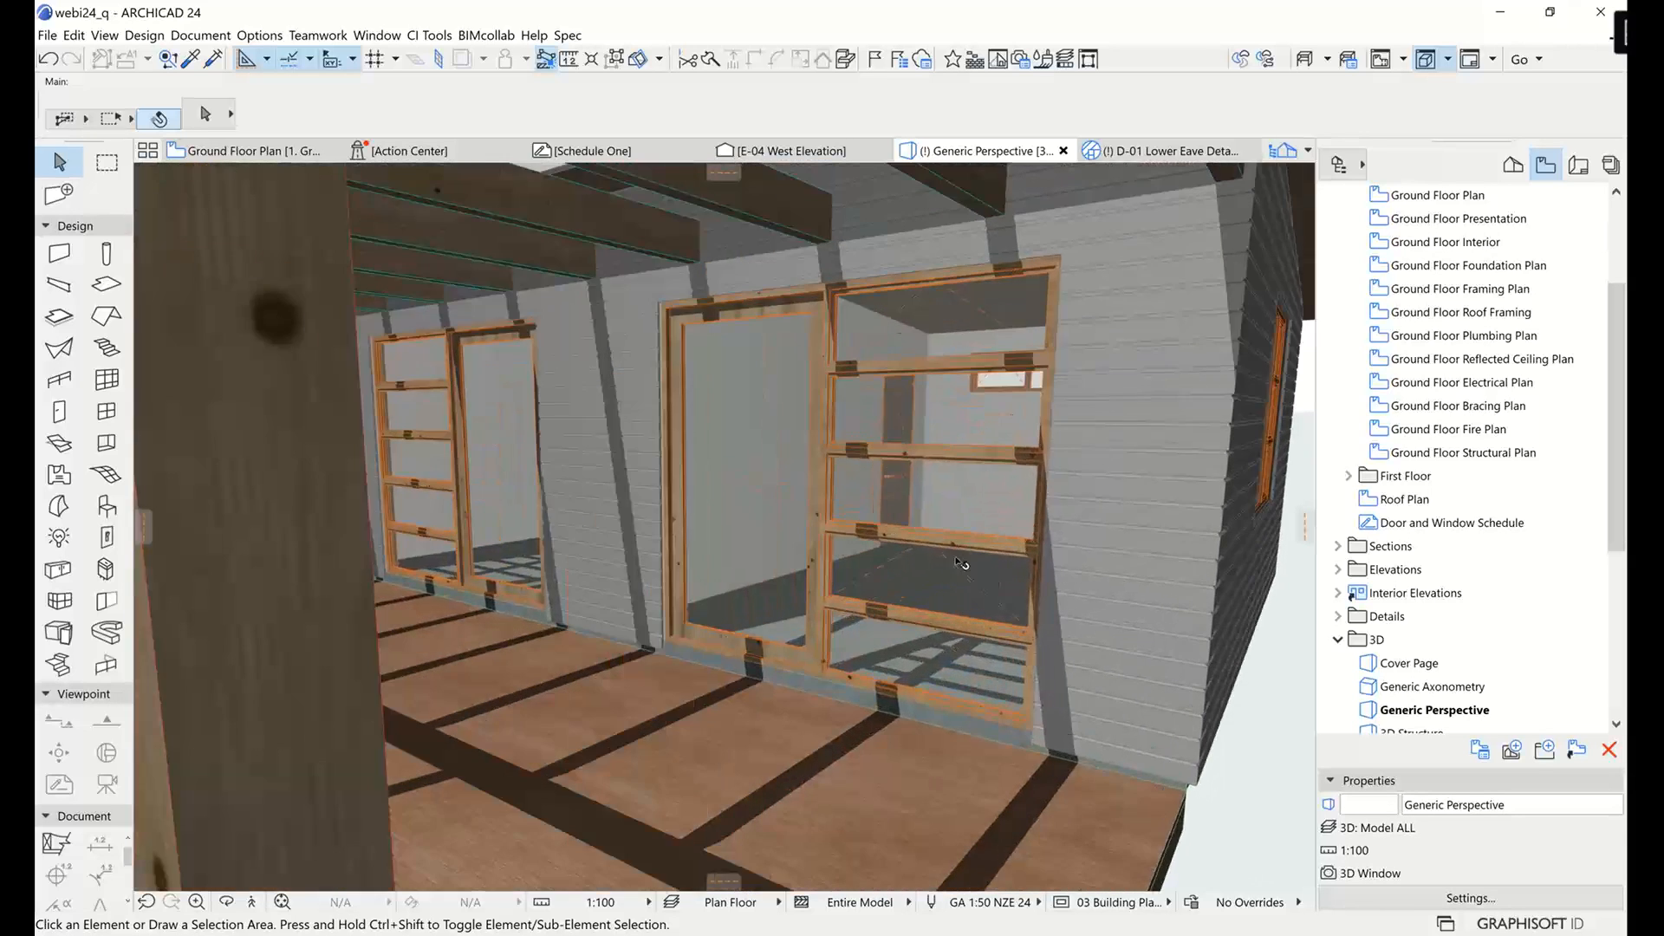
pyautogui.keyDown('shift'); pyautogui.moveTo(958, 549); pyautogui.dragTo(1127, 527, button='middle'); pyautogui.keyUp('shift')
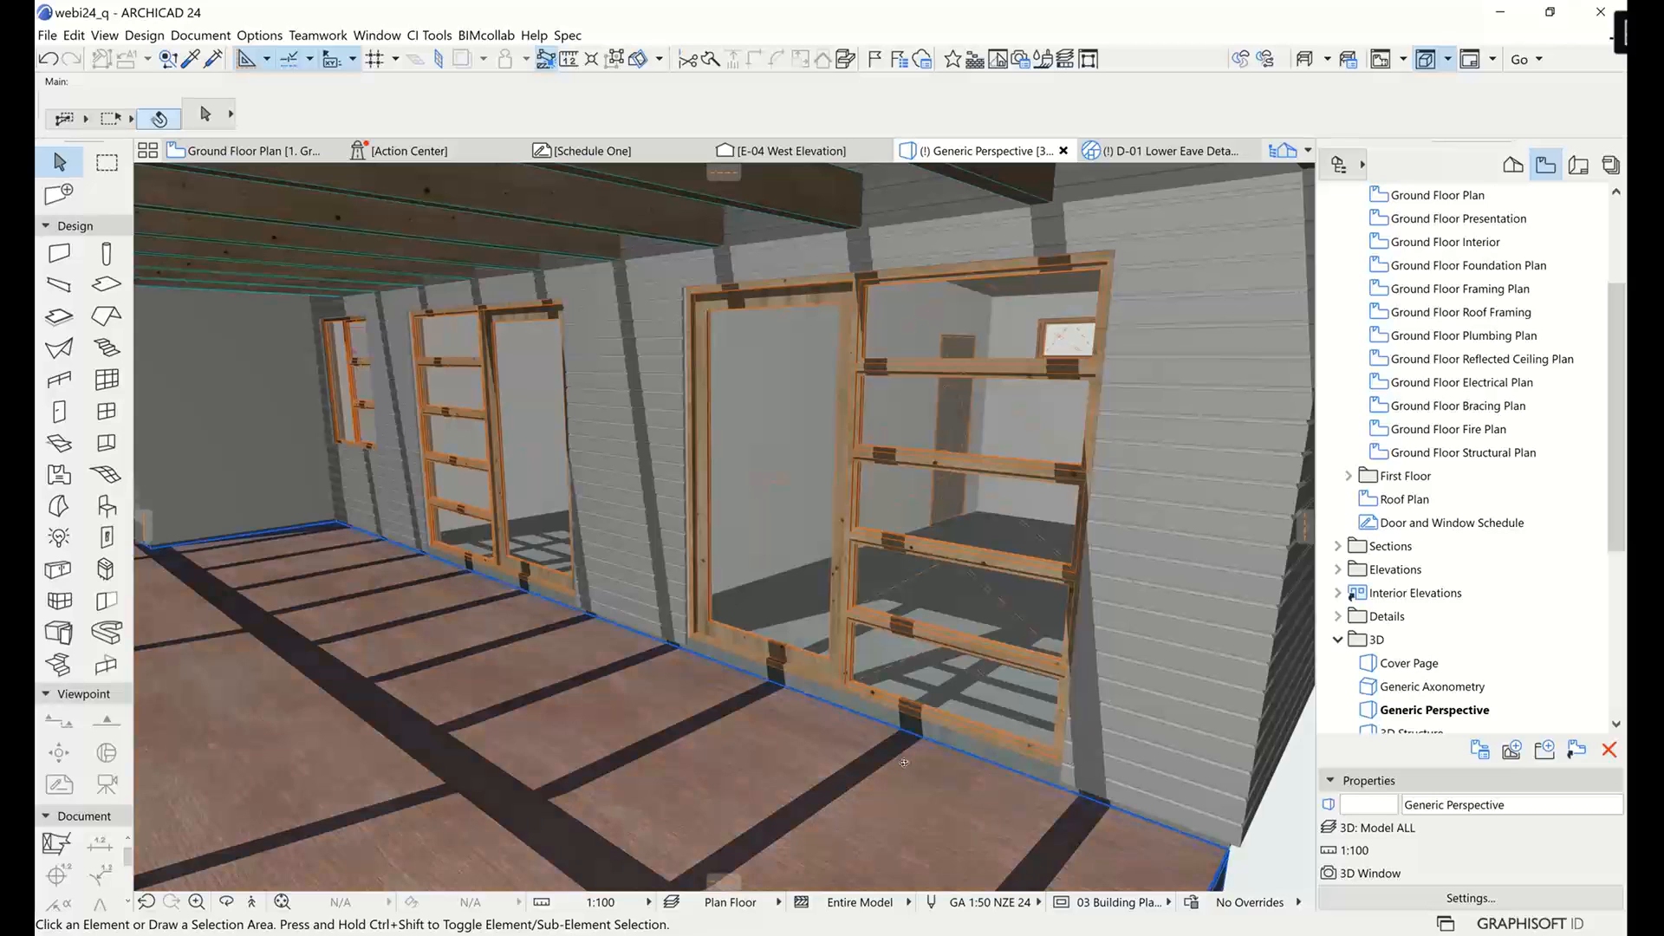
pyautogui.keyDown('shift'); pyautogui.moveTo(904, 762); pyautogui.dragTo(926, 468, button='middle'); pyautogui.keyUp('shift')
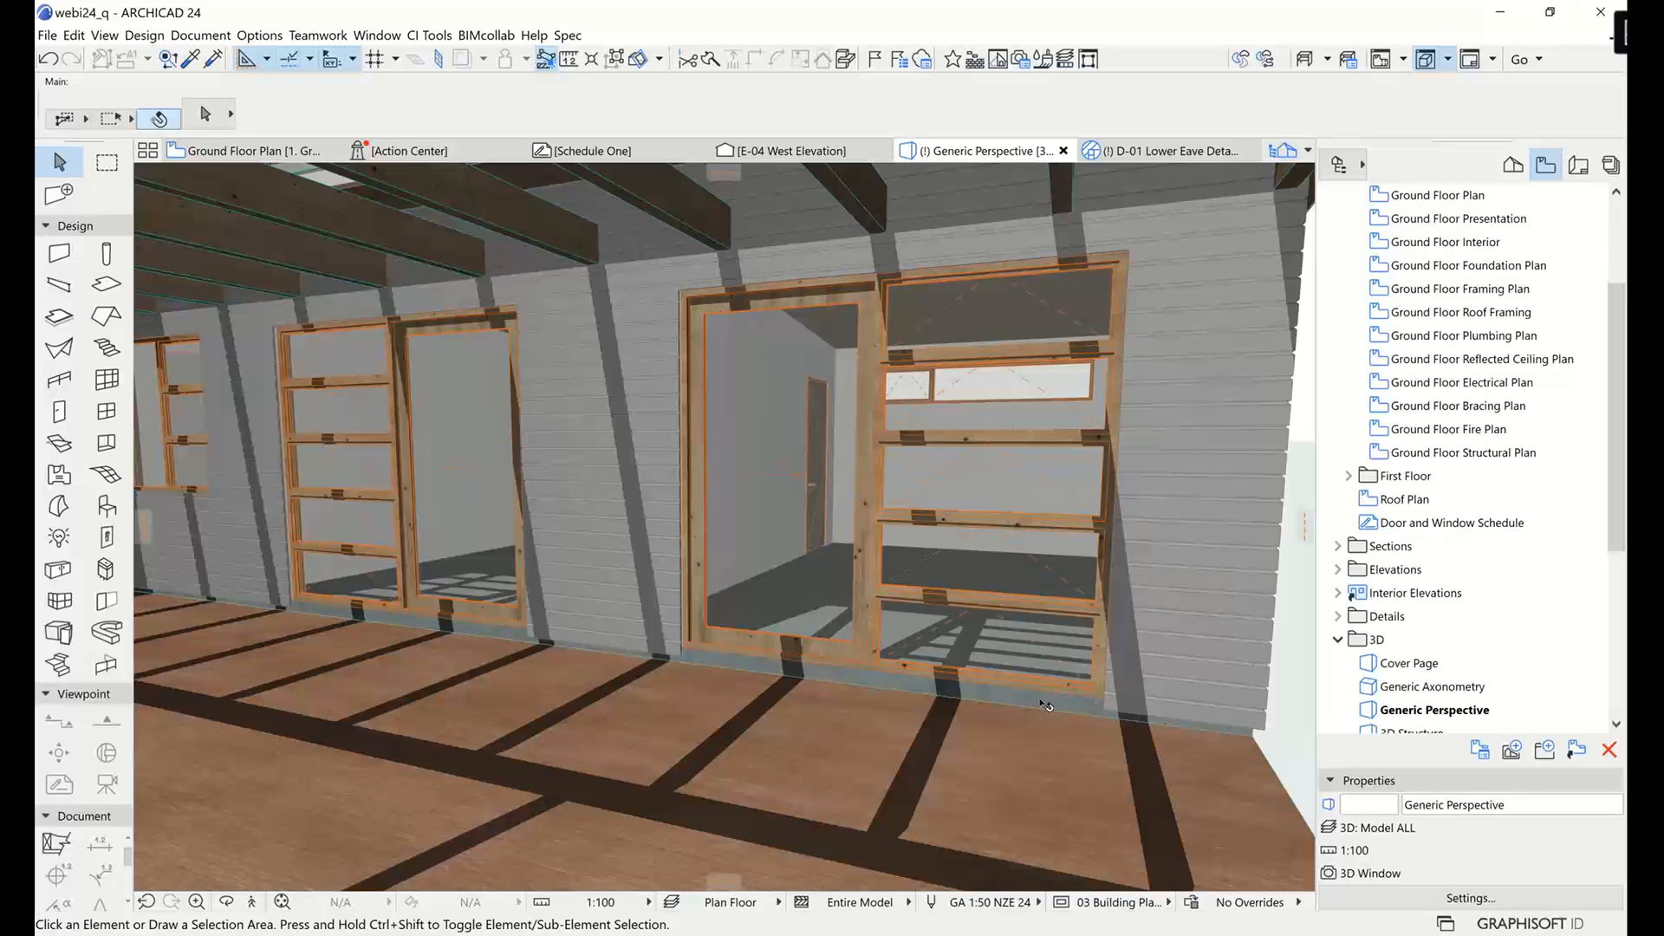
pyautogui.keyDown('shift'); pyautogui.moveTo(1134, 715); pyautogui.dragTo(1048, 721, button='middle'); pyautogui.keyUp('shift')
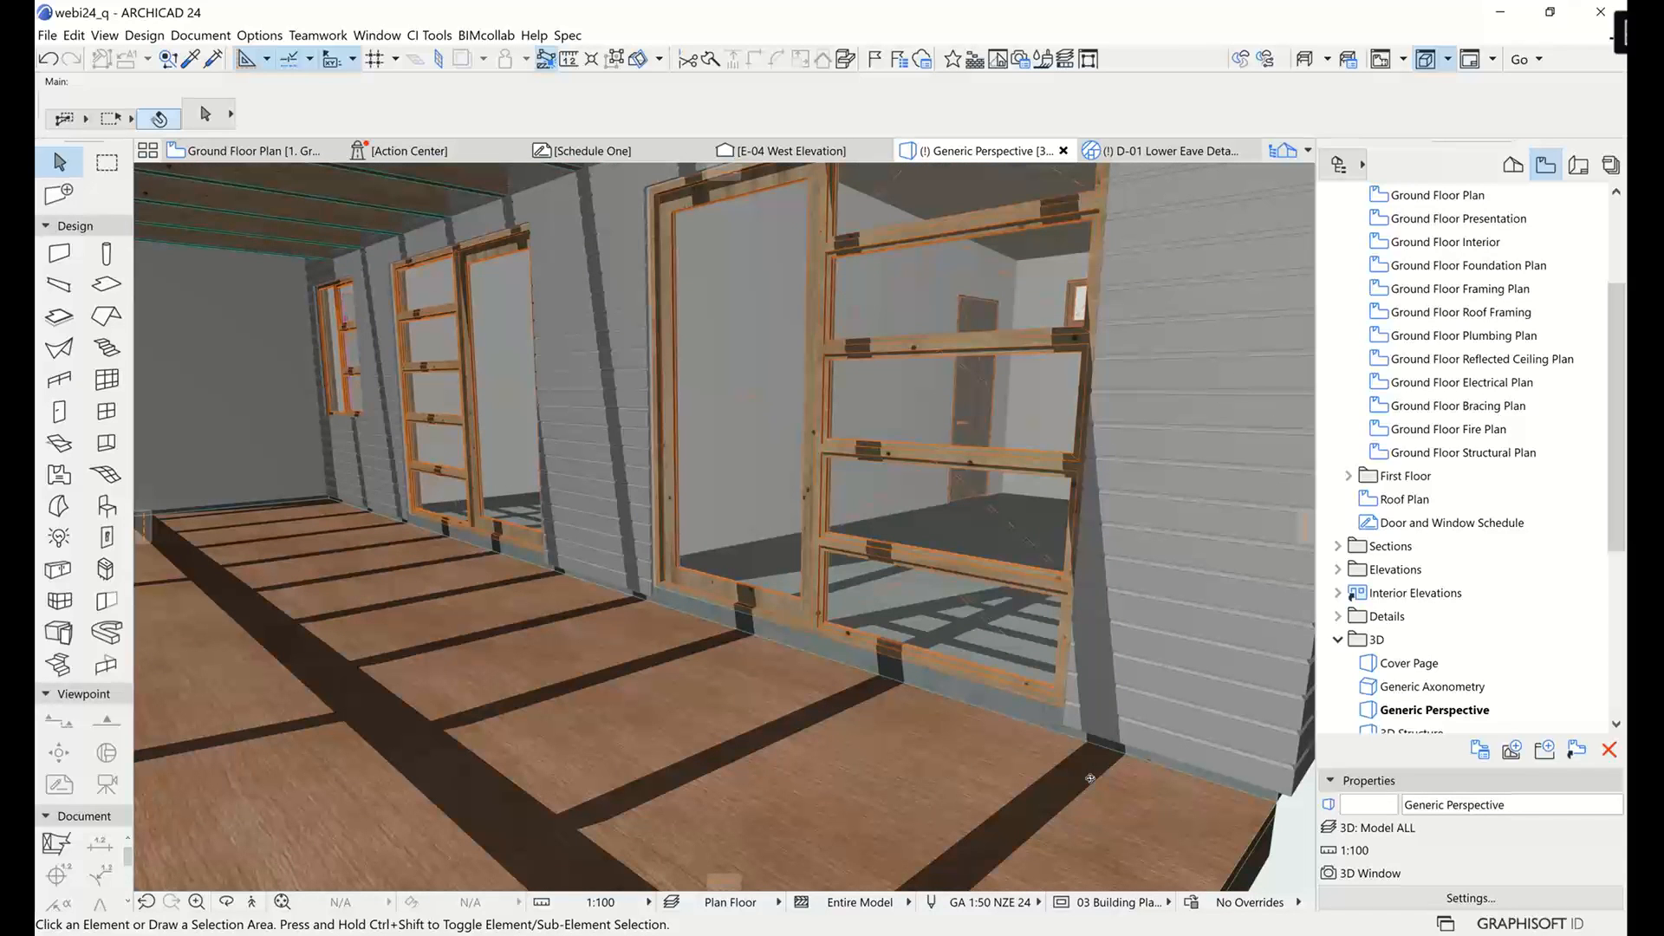
pyautogui.keyDown('shift'); pyautogui.moveTo(1091, 778); pyautogui.dragTo(741, 754, button='middle'); pyautogui.keyUp('shift')
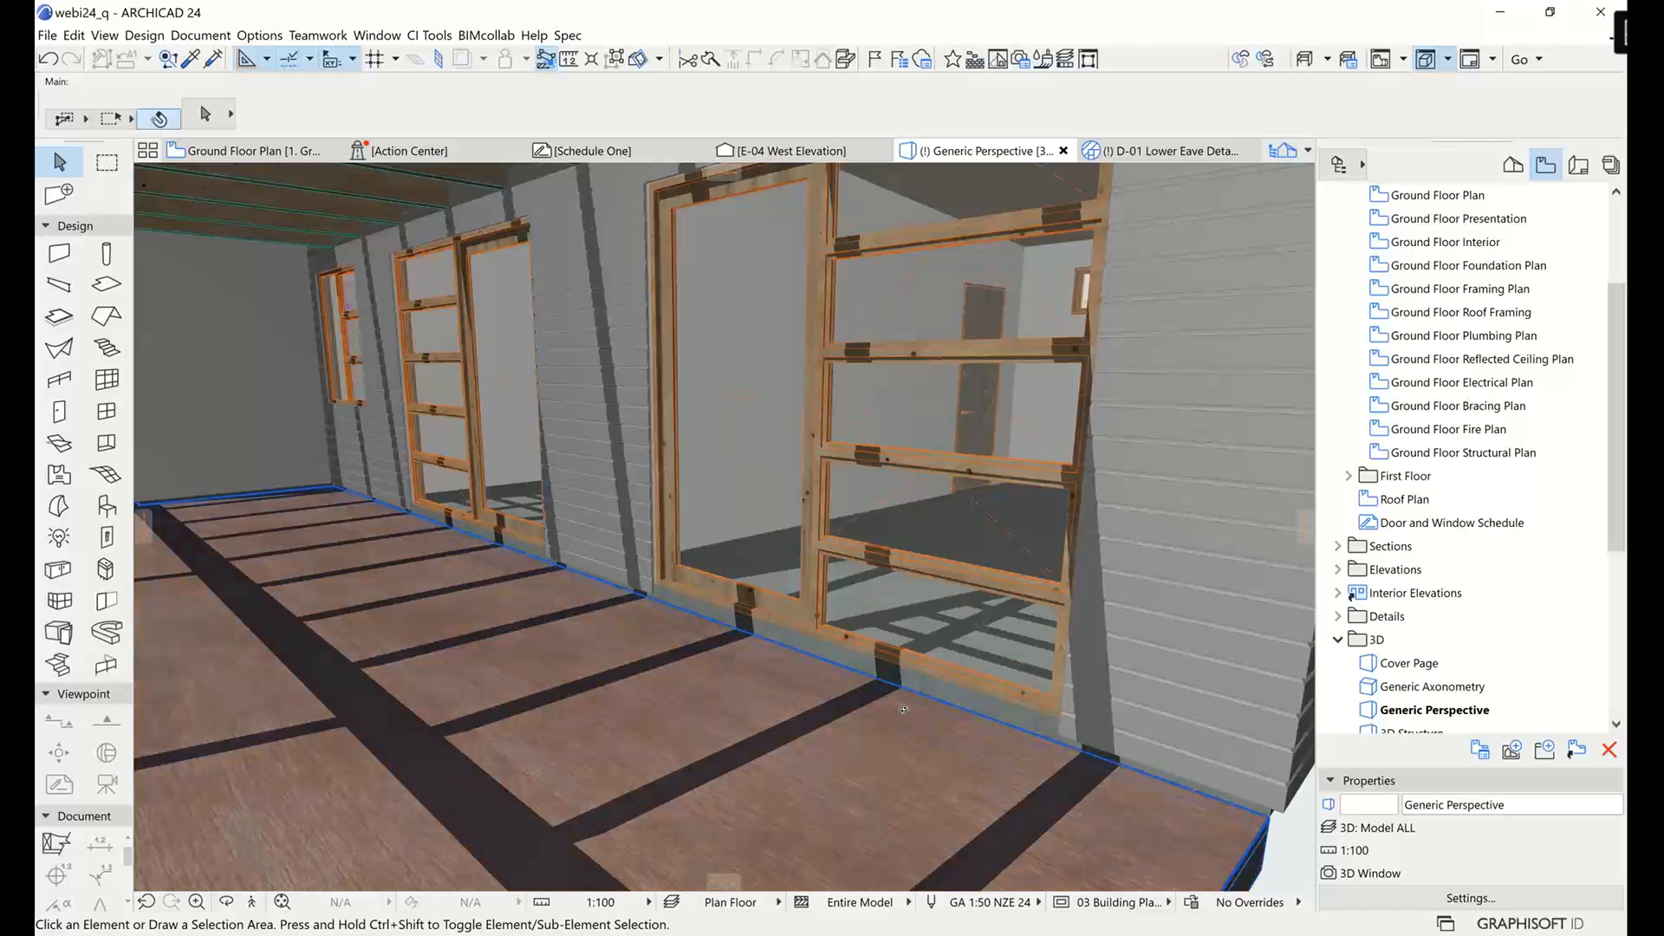
pyautogui.keyDown('shift'); pyautogui.moveTo(903, 710); pyautogui.dragTo(858, 655, button='middle'); pyautogui.keyUp('shift')
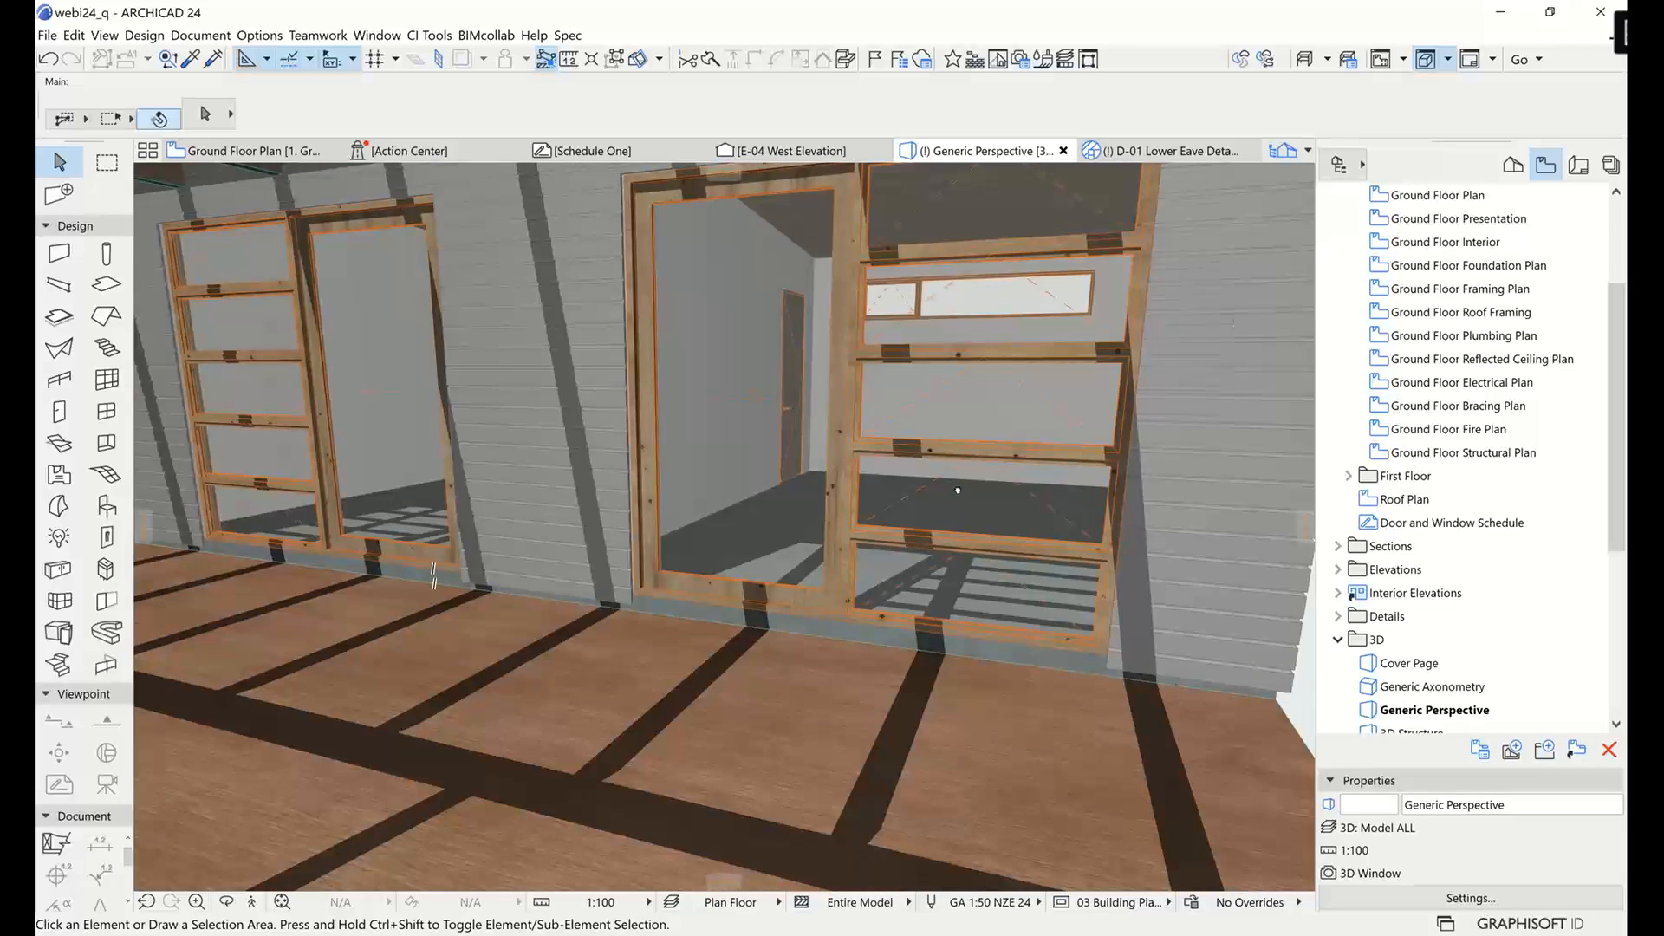
pyautogui.keyDown('shift'); pyautogui.moveTo(958, 491); pyautogui.dragTo(962, 486, button='middle'); pyautogui.keyUp('shift')
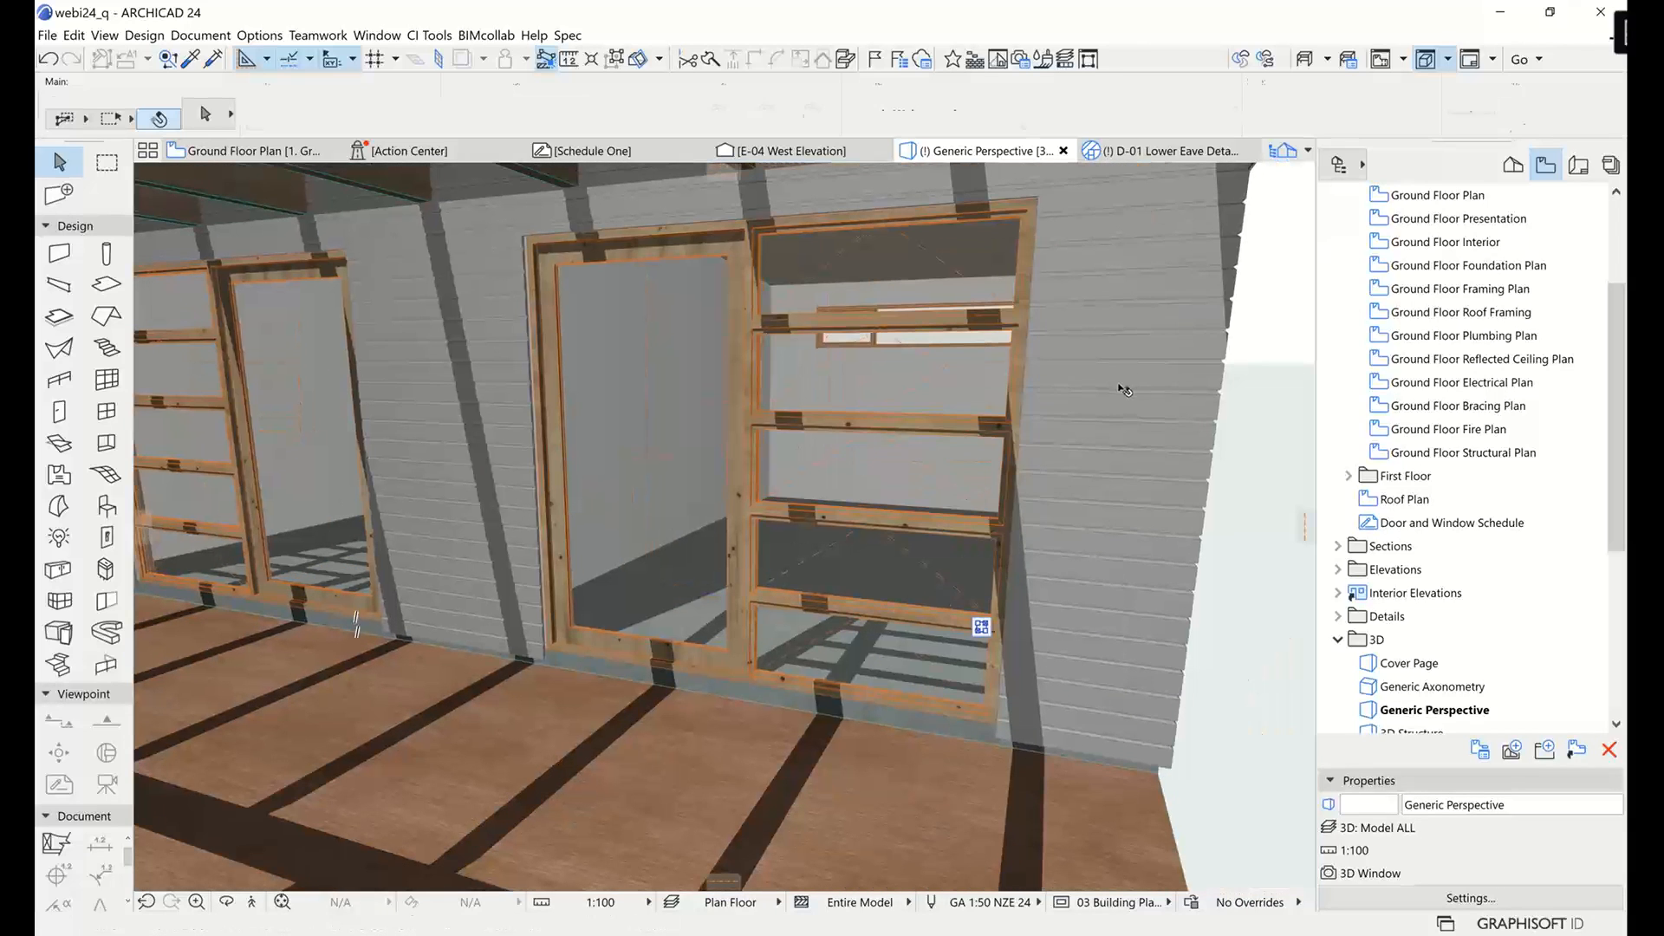
# Select the horizontal-board wall covering around the deck-side openings and open its settings.
pyautogui.click(1122, 386)
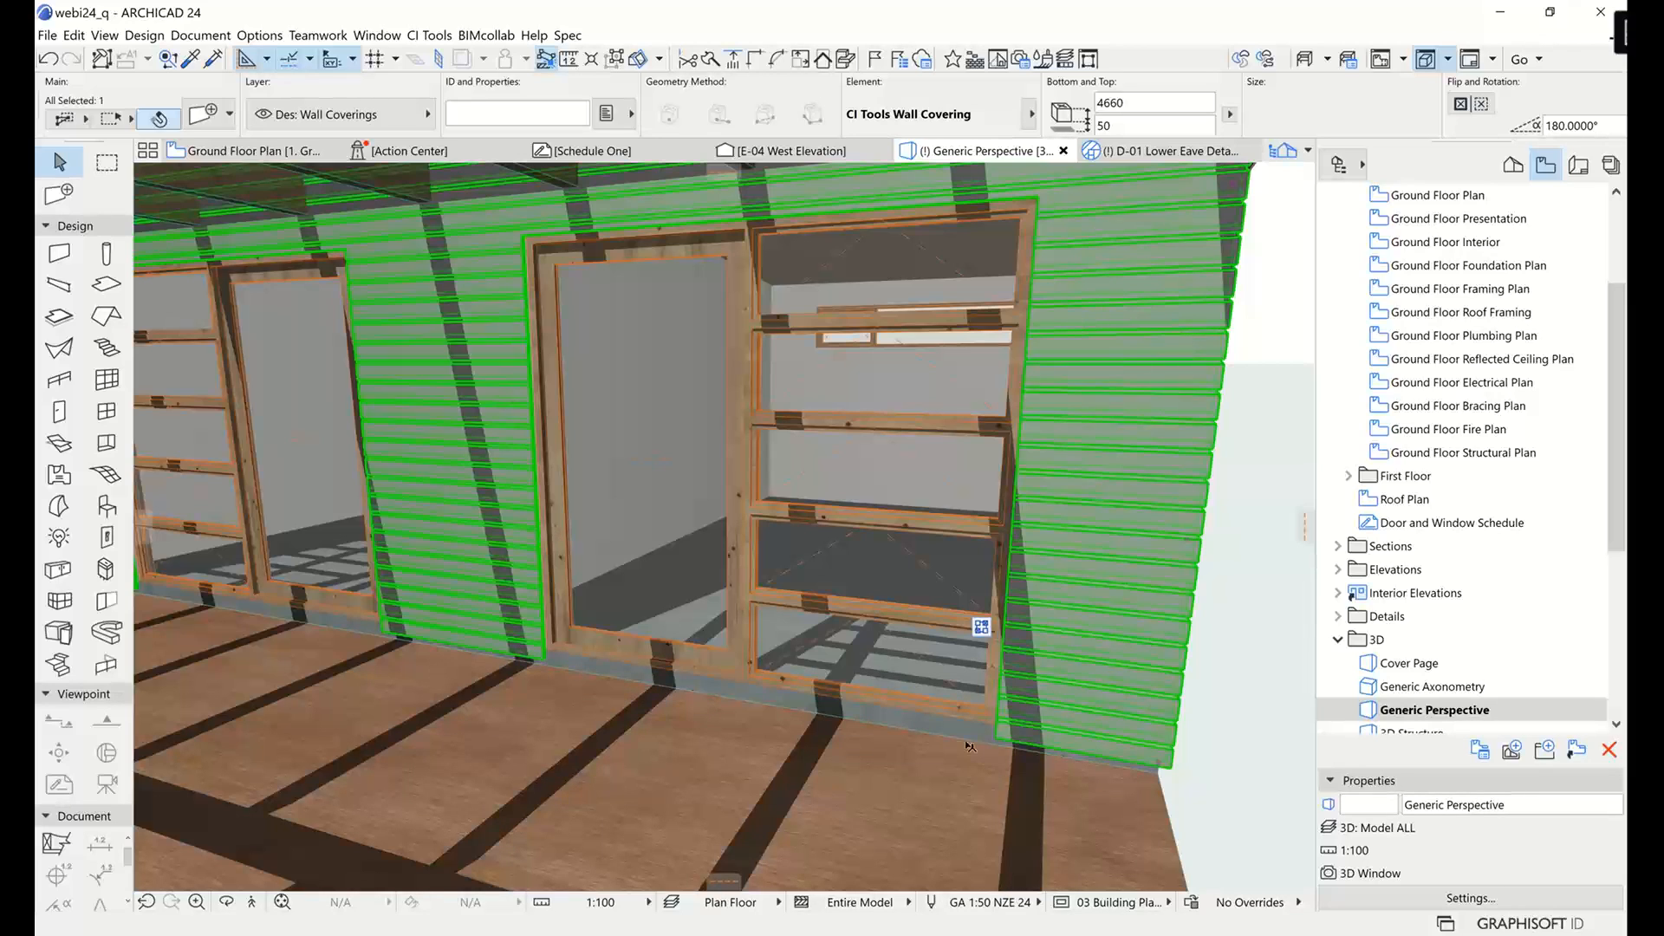
pyautogui.scroll(6, 968, 745)
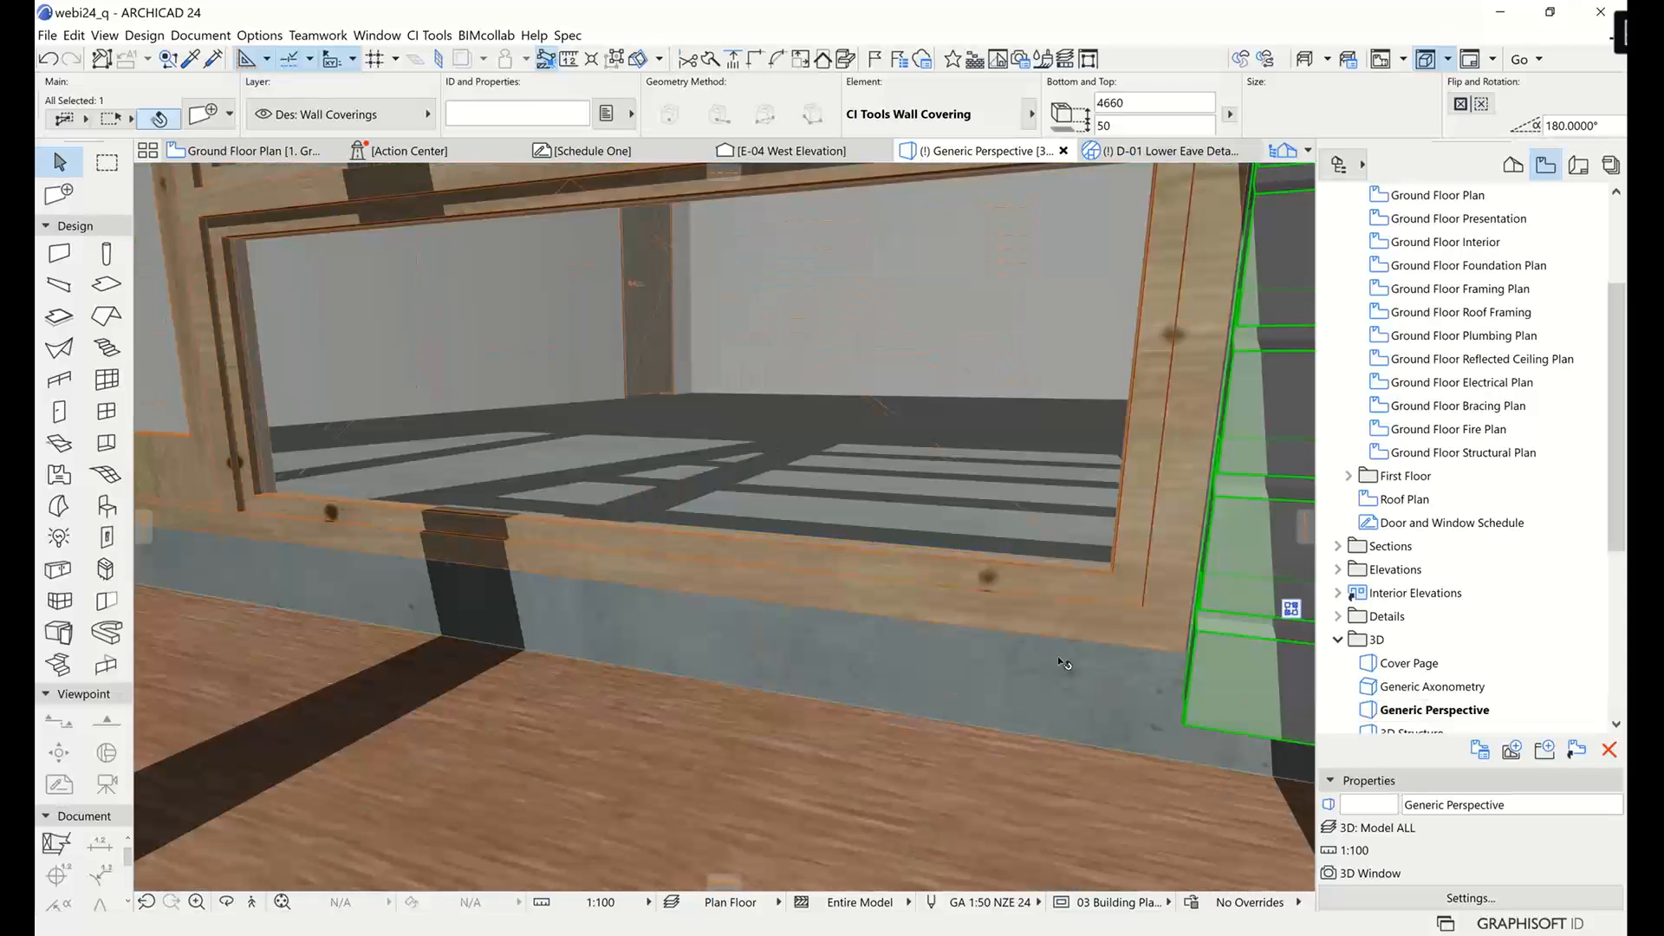
pyautogui.scroll(-5, 1079, 562)
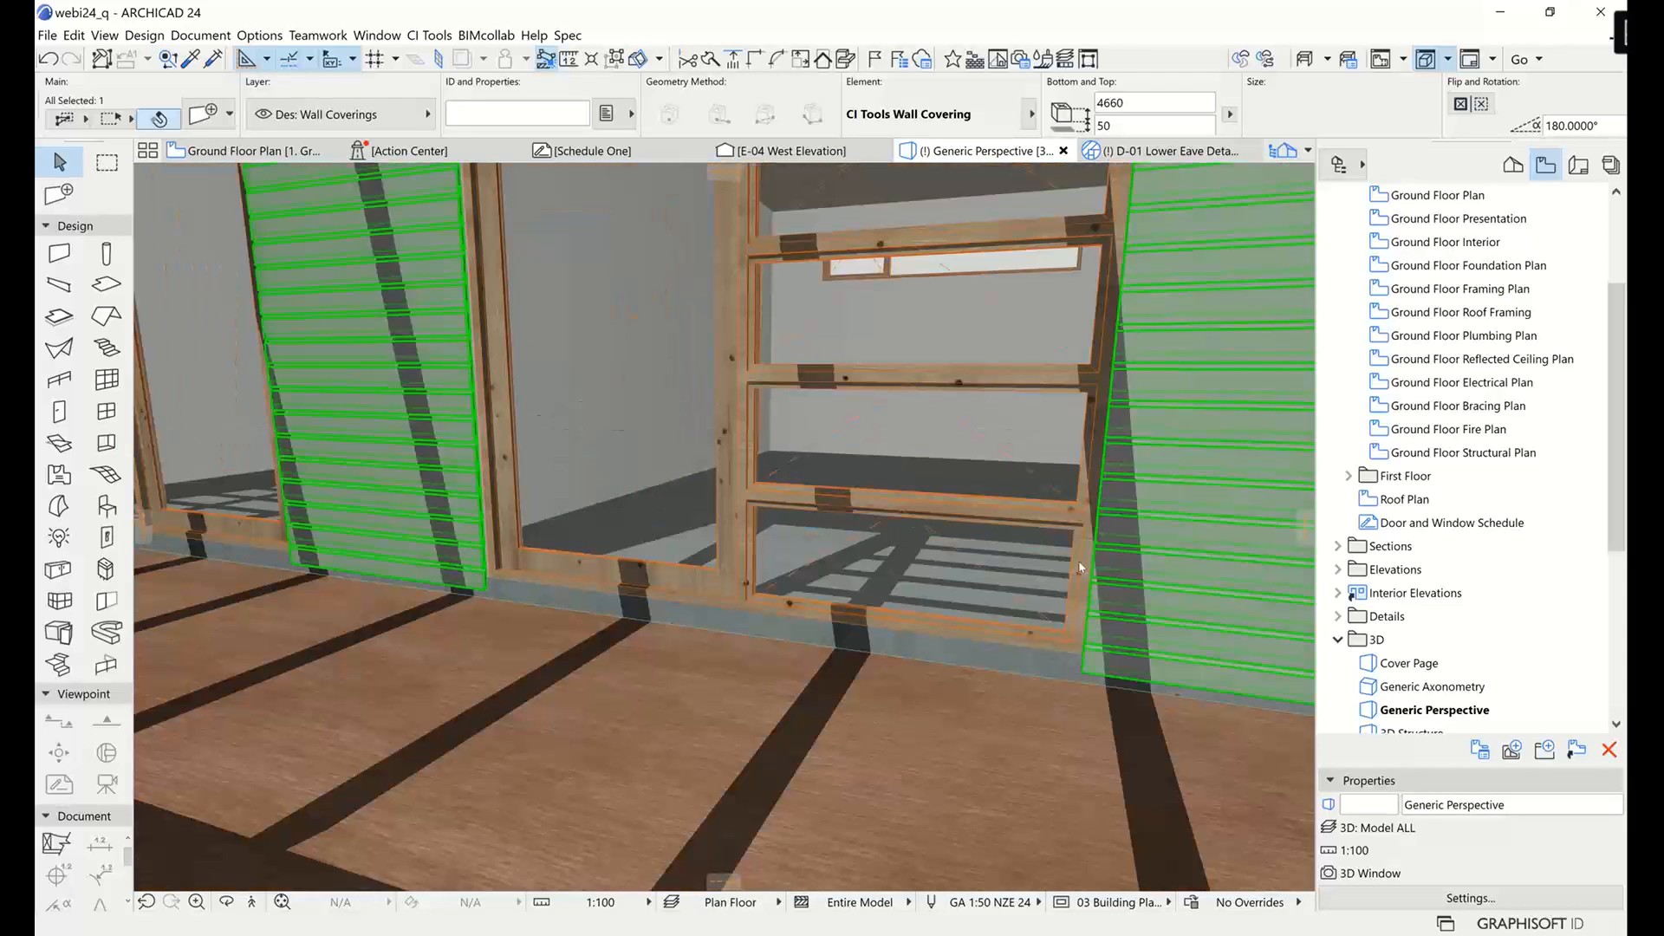
pyautogui.moveTo(1079, 563); pyautogui.dragTo(990, 641, button='middle')
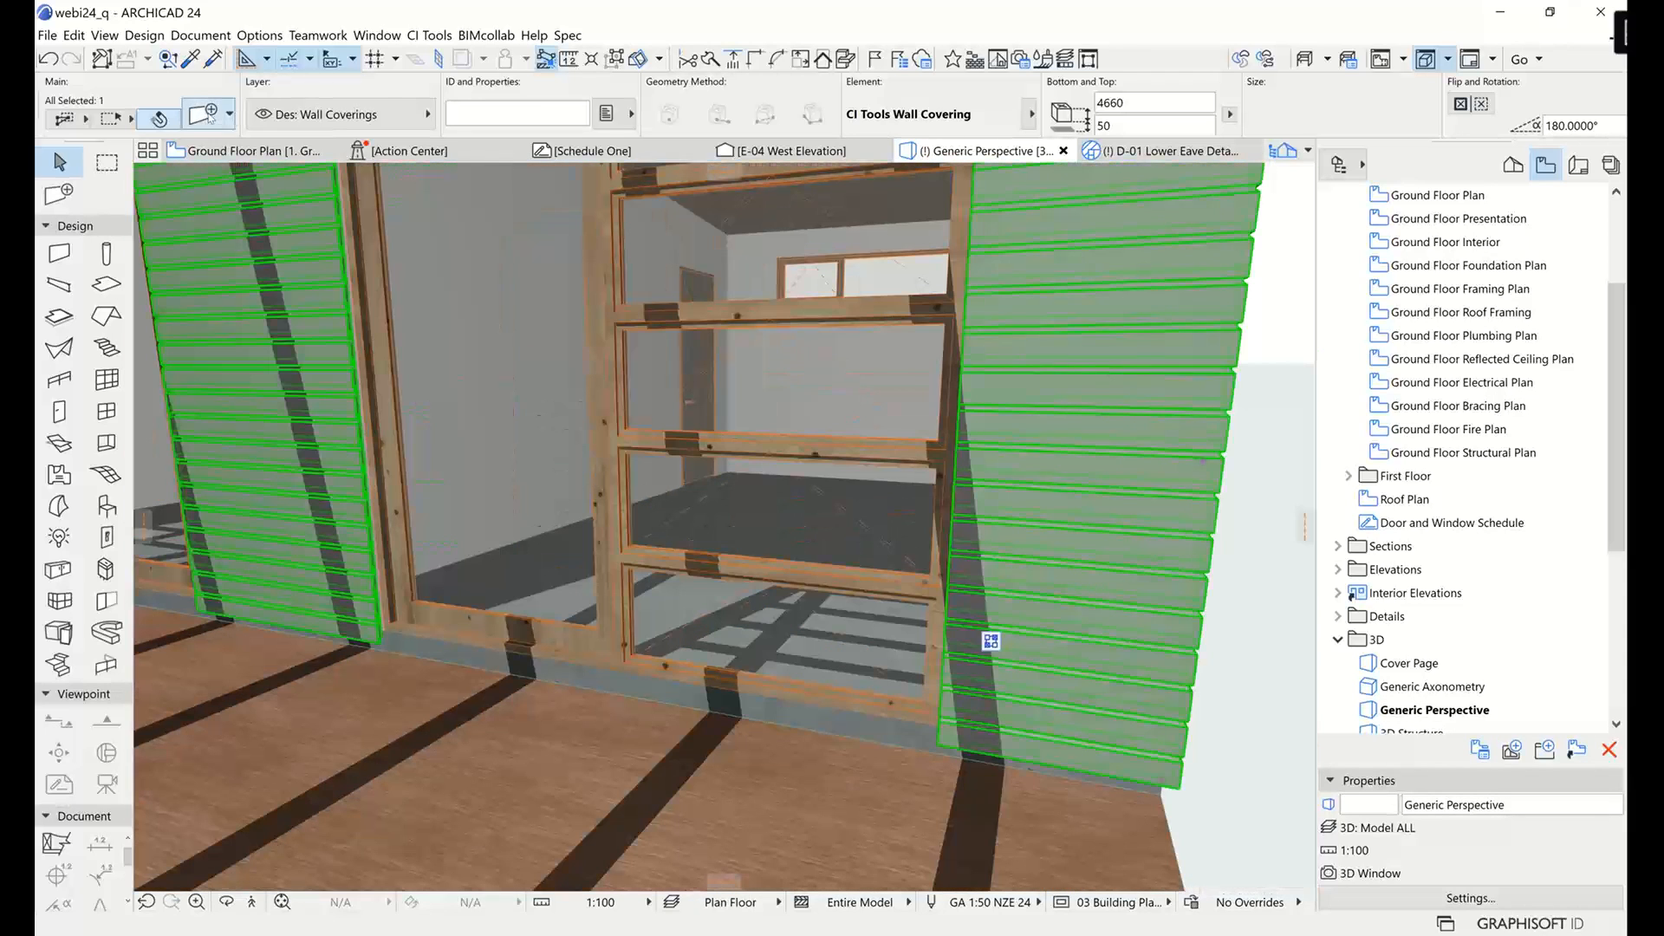
pyautogui.doubleClick(990, 641)
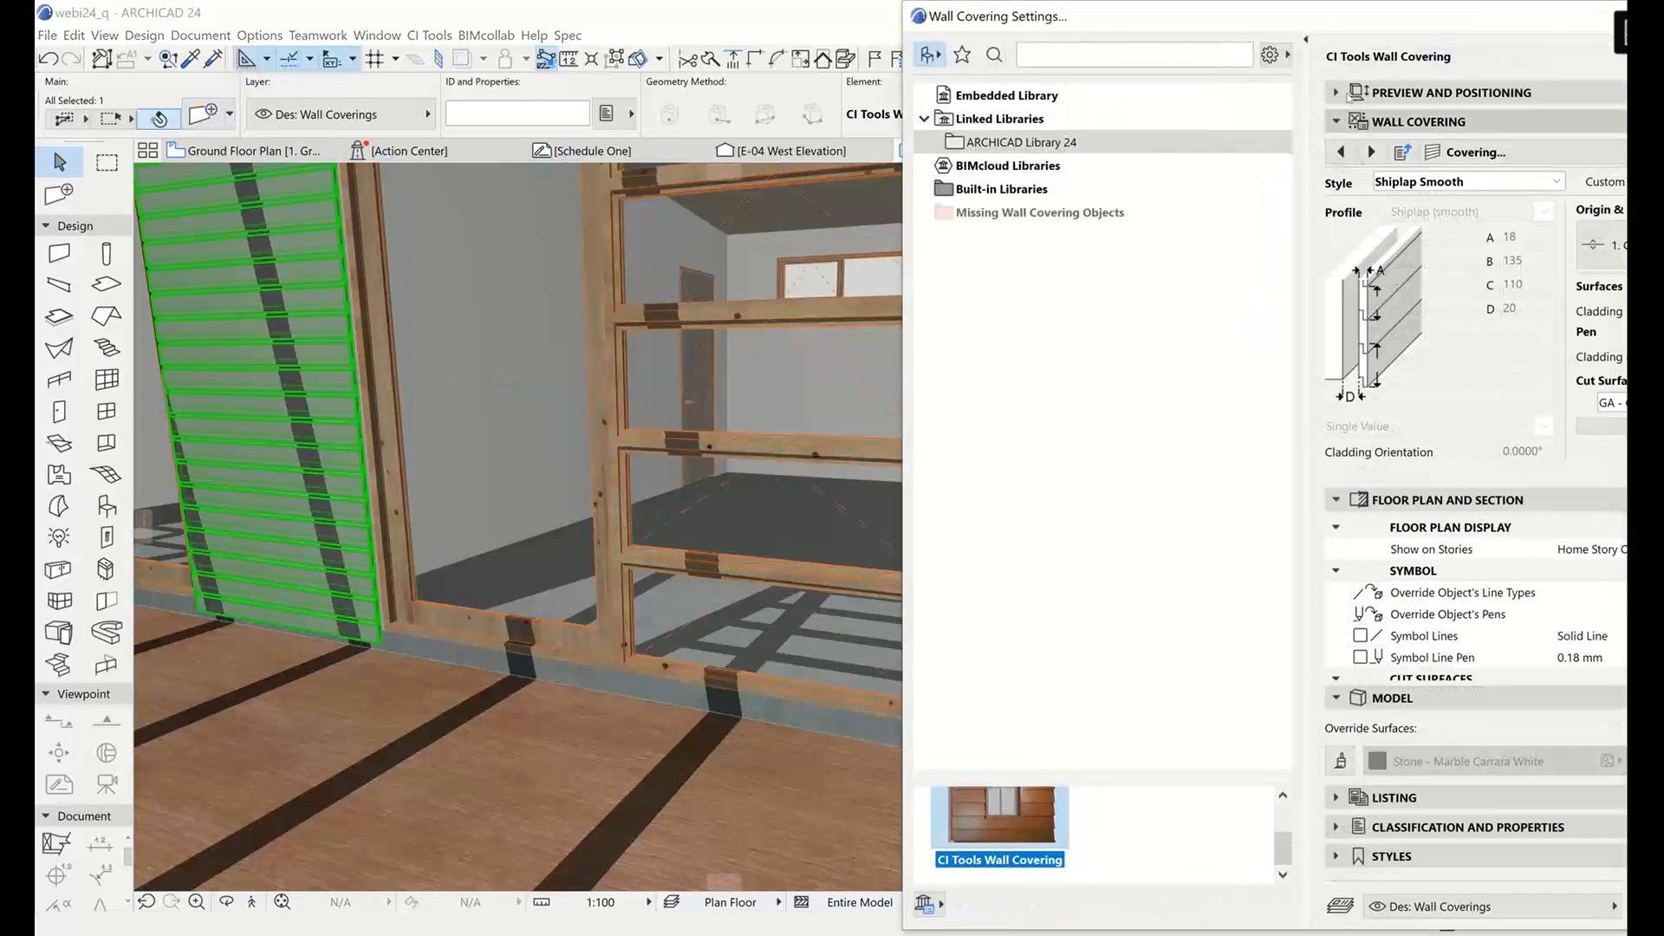
# Review the covering shape's base type options and base height in the wall covering's Configuration settings.
pyautogui.moveTo(1365, 37); pyautogui.dragTo(852, 39)
pyautogui.click(1322, 141)
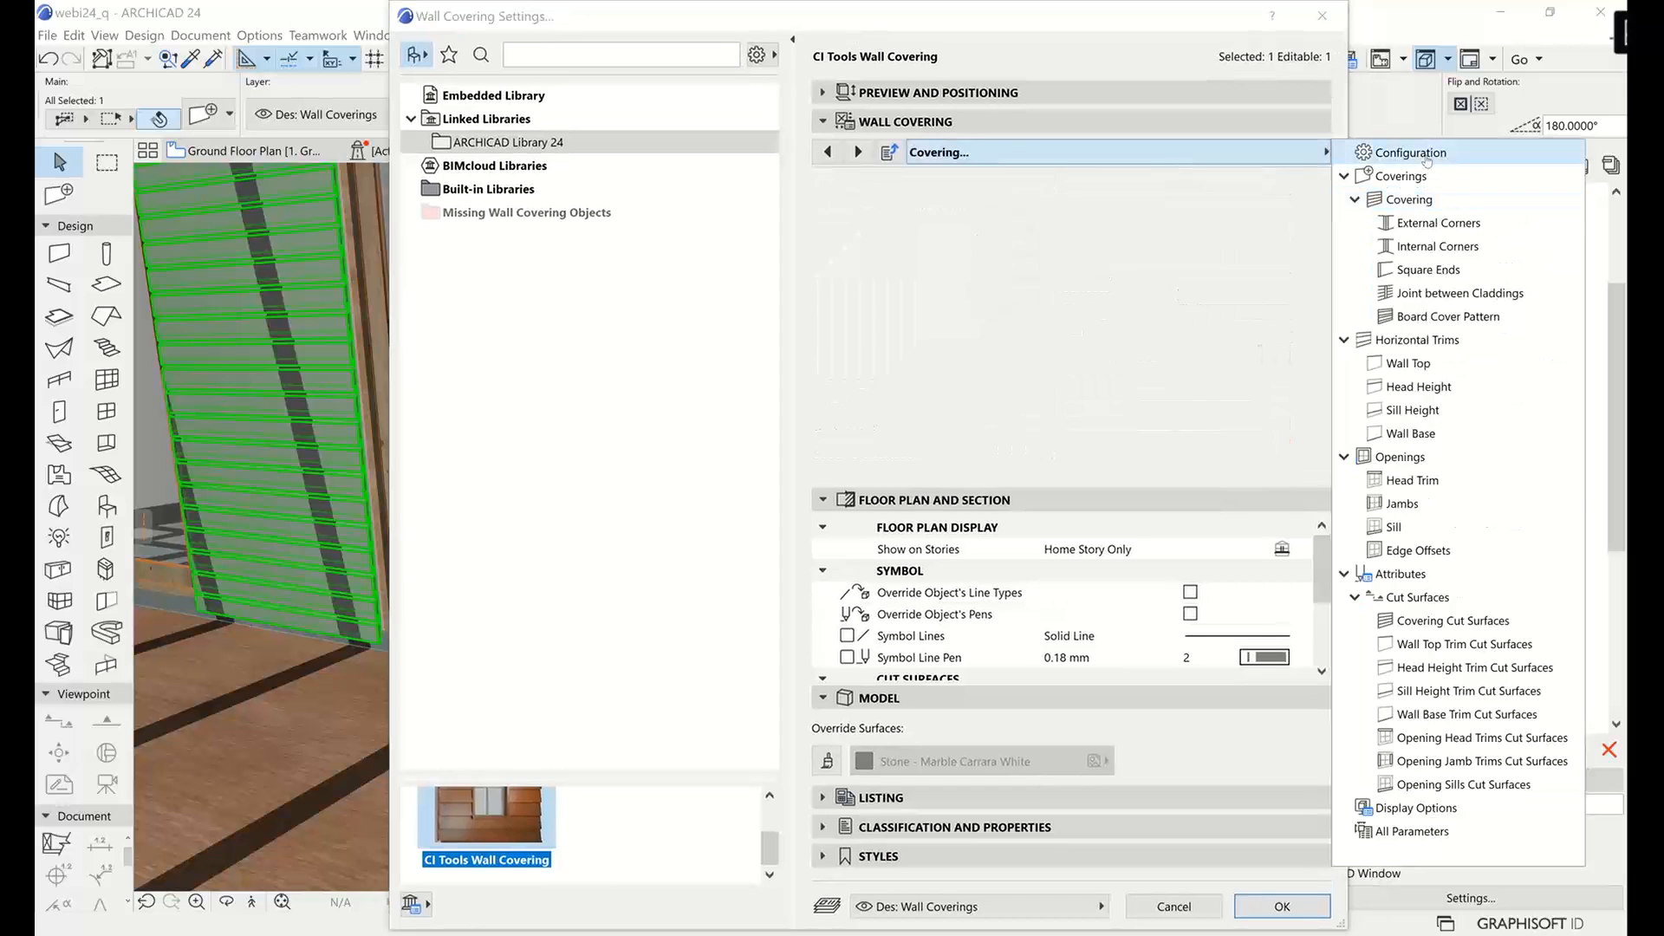
pyautogui.click(1425, 156)
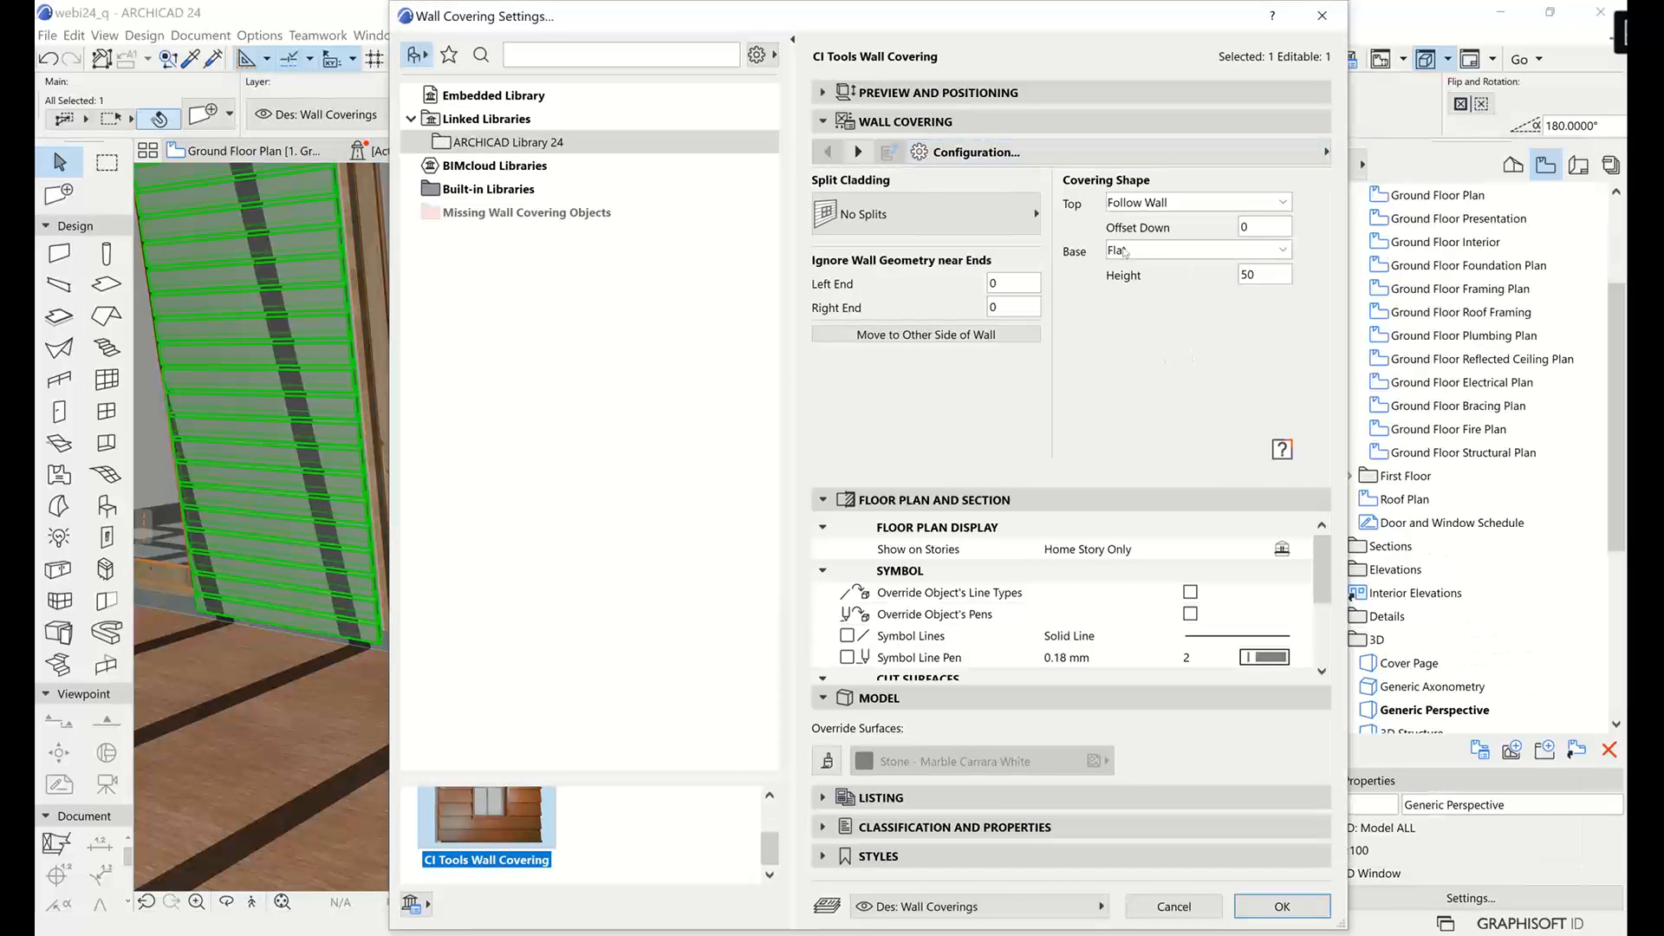
pyautogui.click(1136, 254)
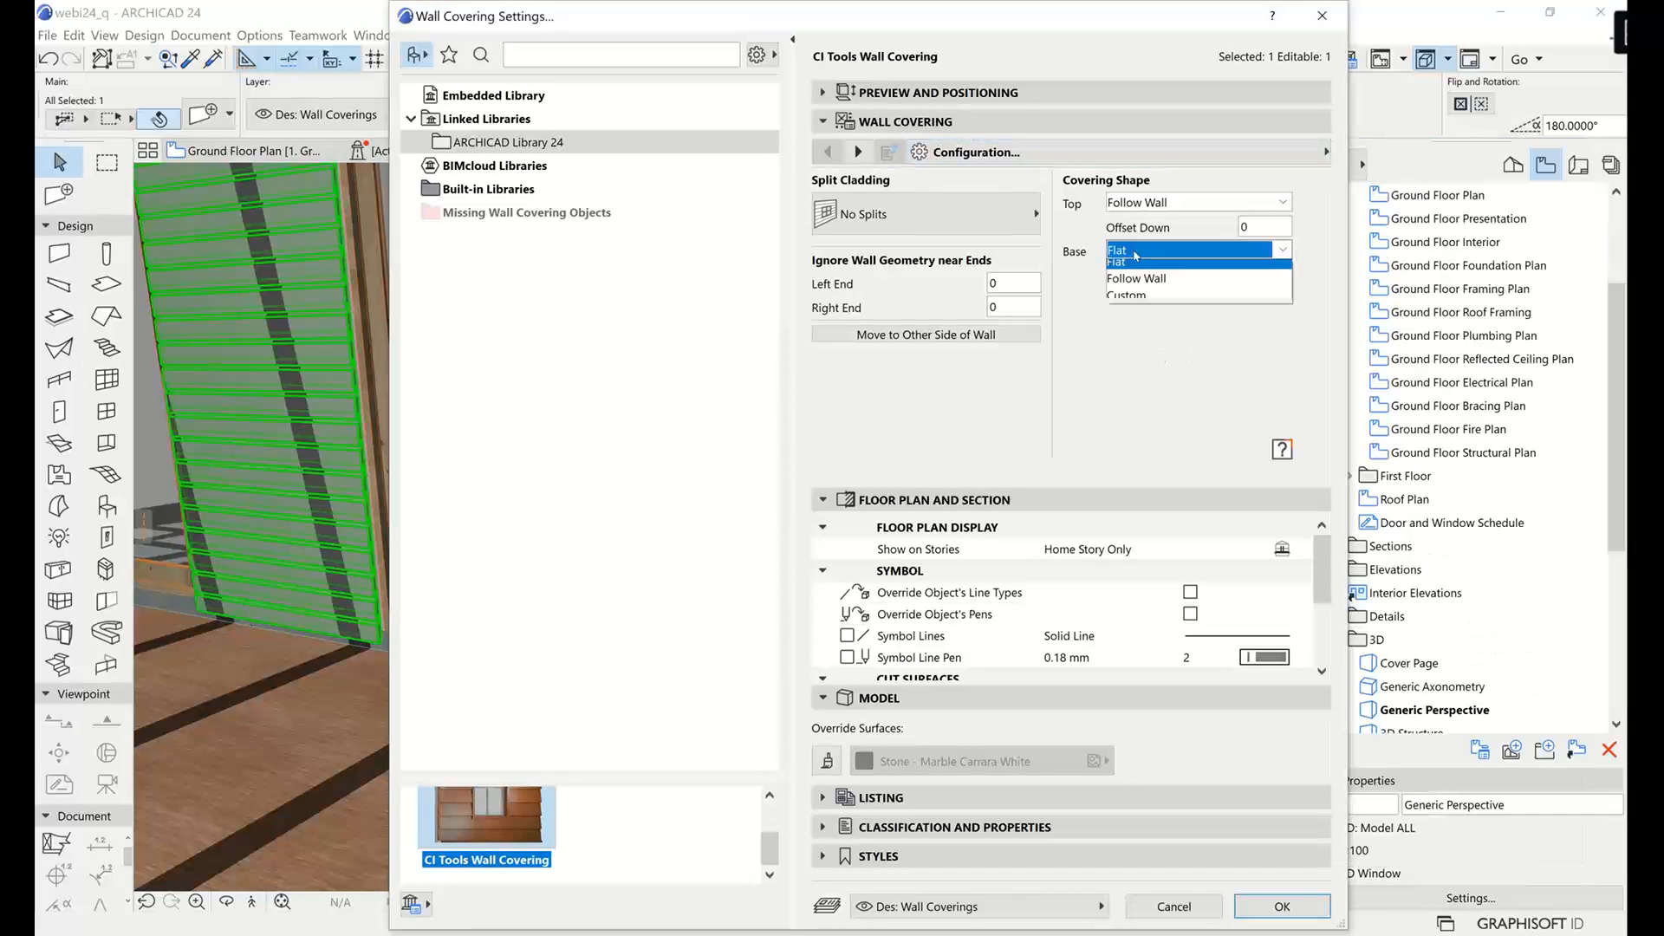
pyautogui.click(1262, 275)
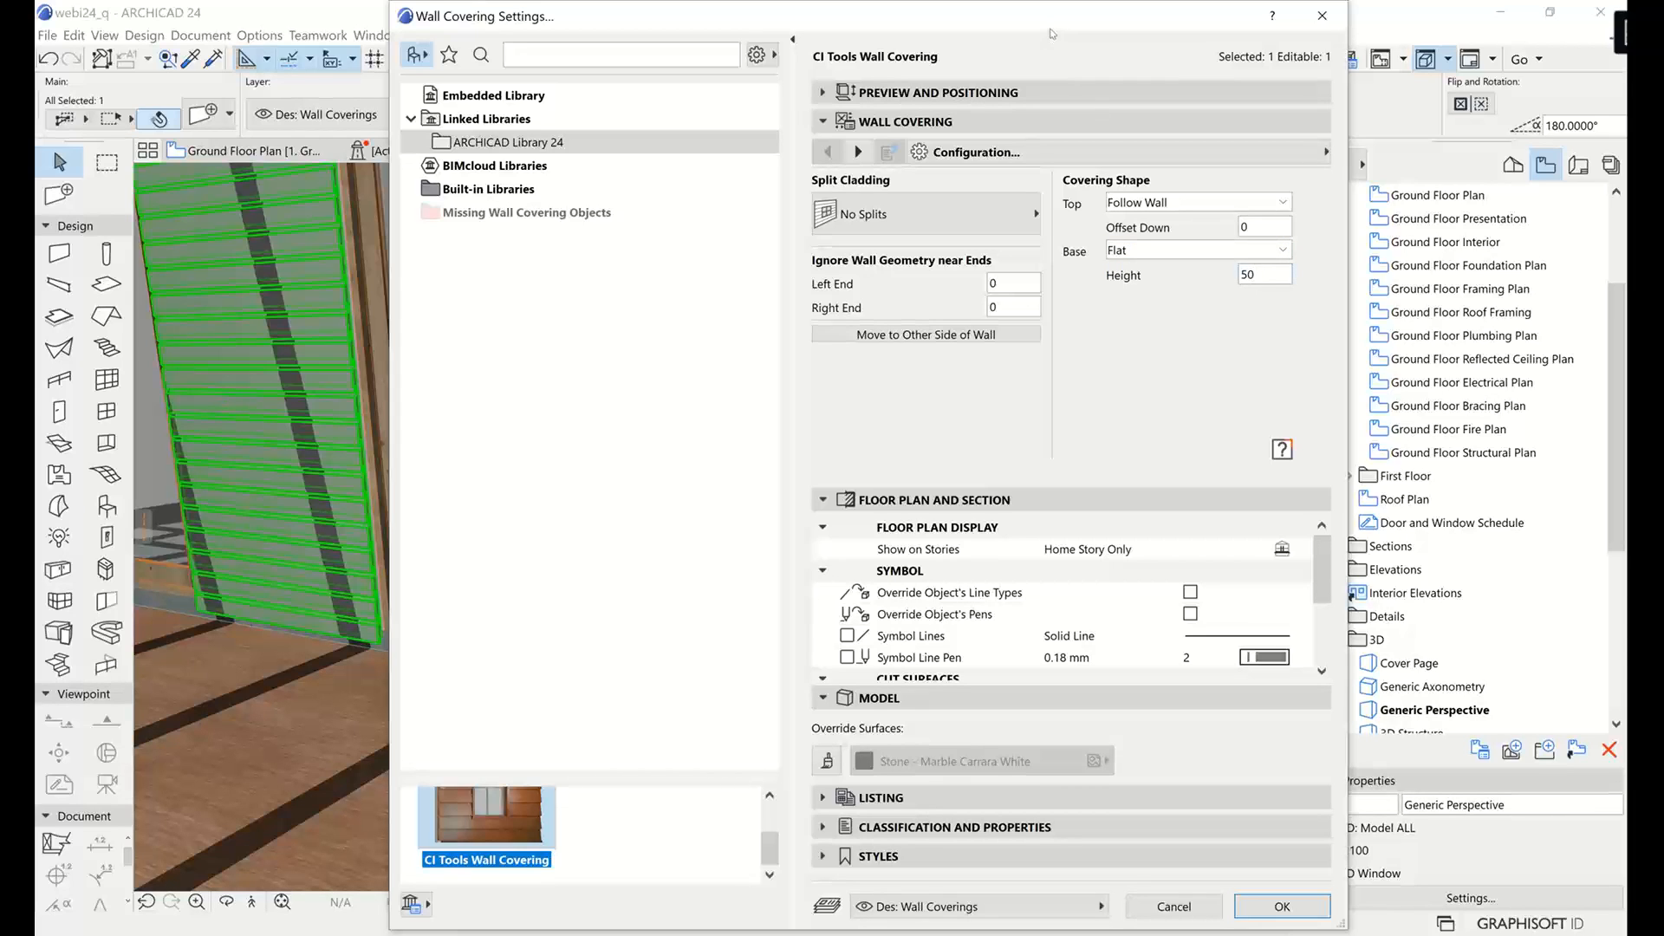
pyautogui.moveTo(1054, 21); pyautogui.dragTo(454, 326)
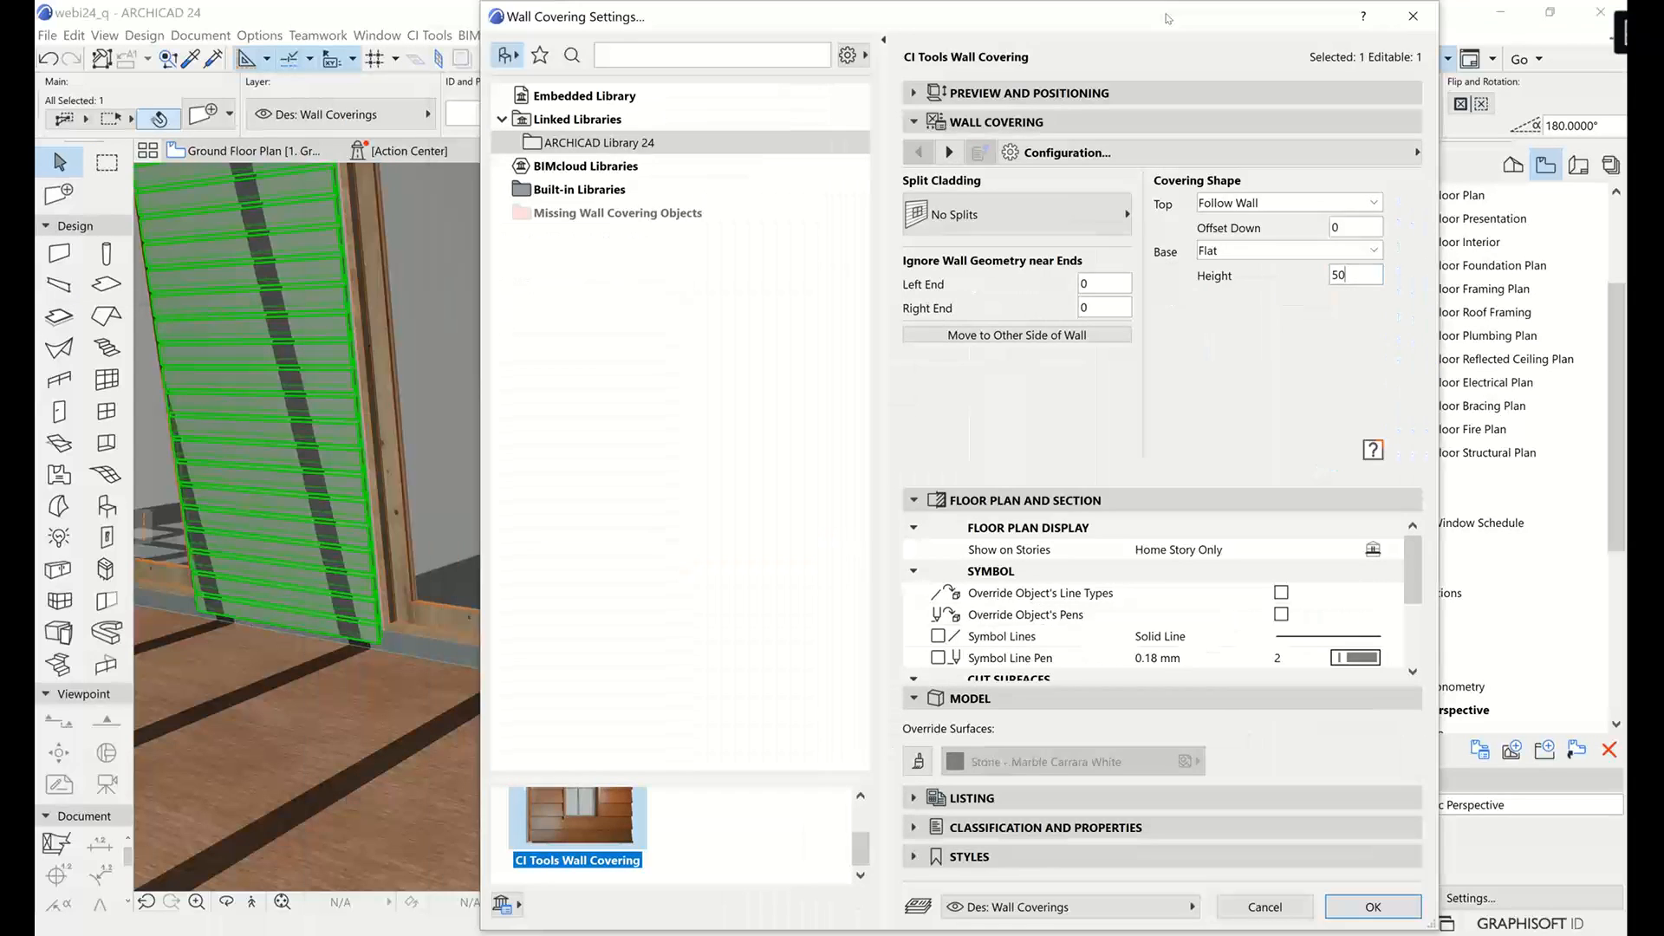
pyautogui.moveTo(1167, 19); pyautogui.dragTo(1153, 21)
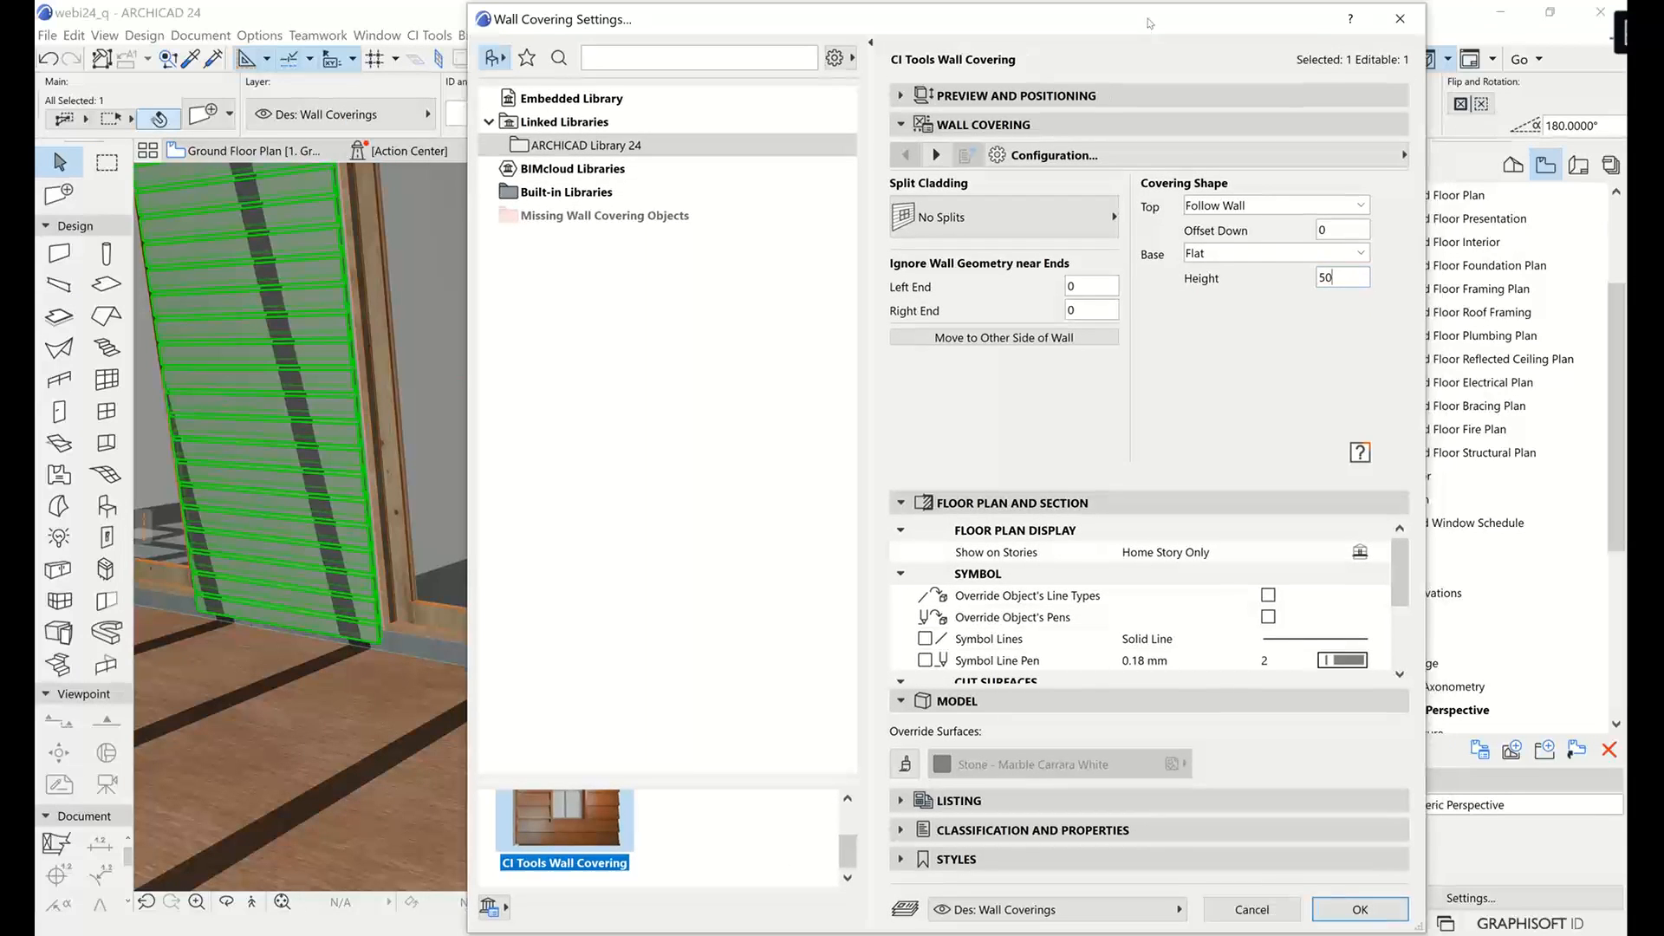
# In the openings' Edge Offsets, set cladding offset B to -50, apply it to the wall covering and deselect it.
pyautogui.click(1253, 159)
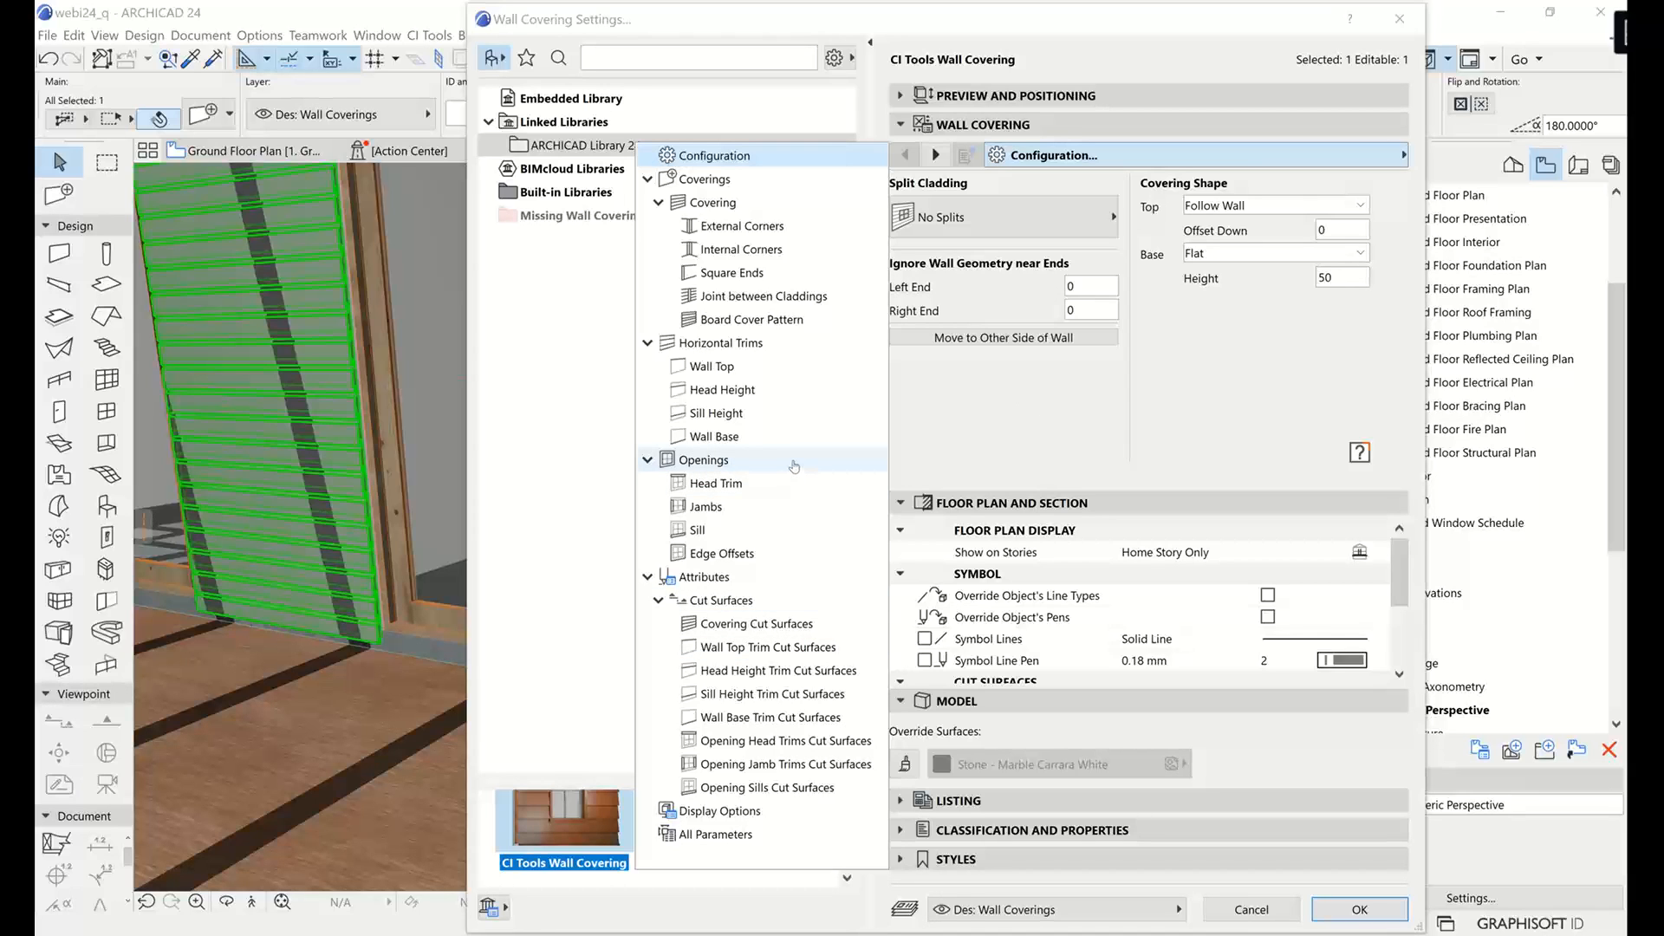
pyautogui.click(698, 463)
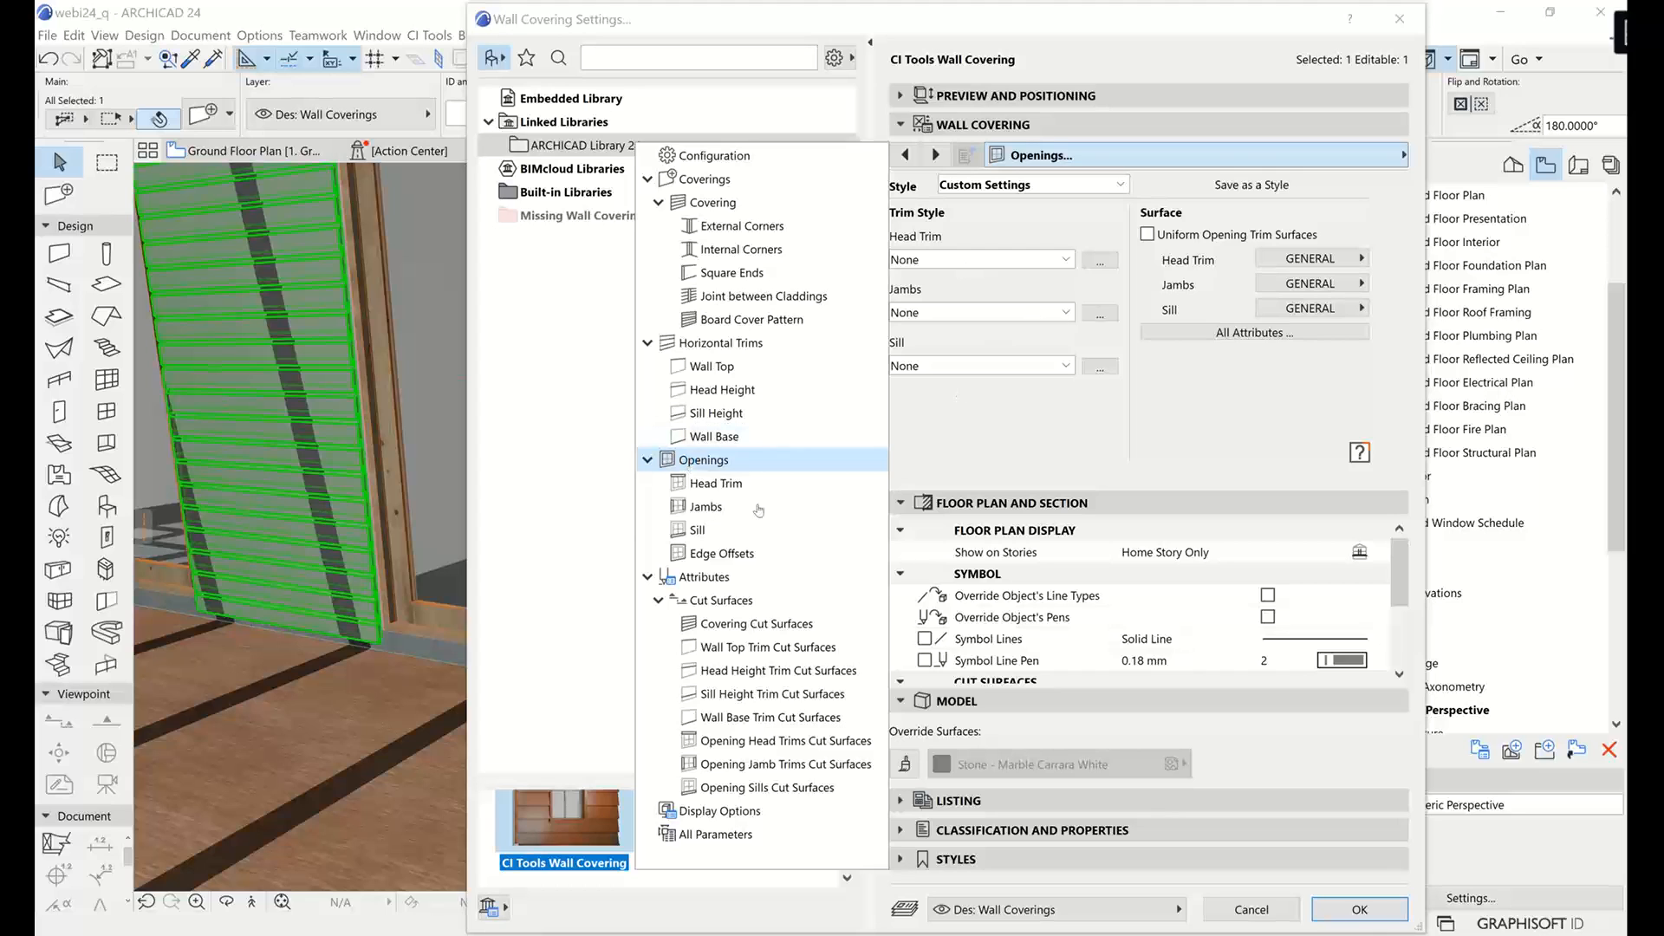
pyautogui.click(694, 555)
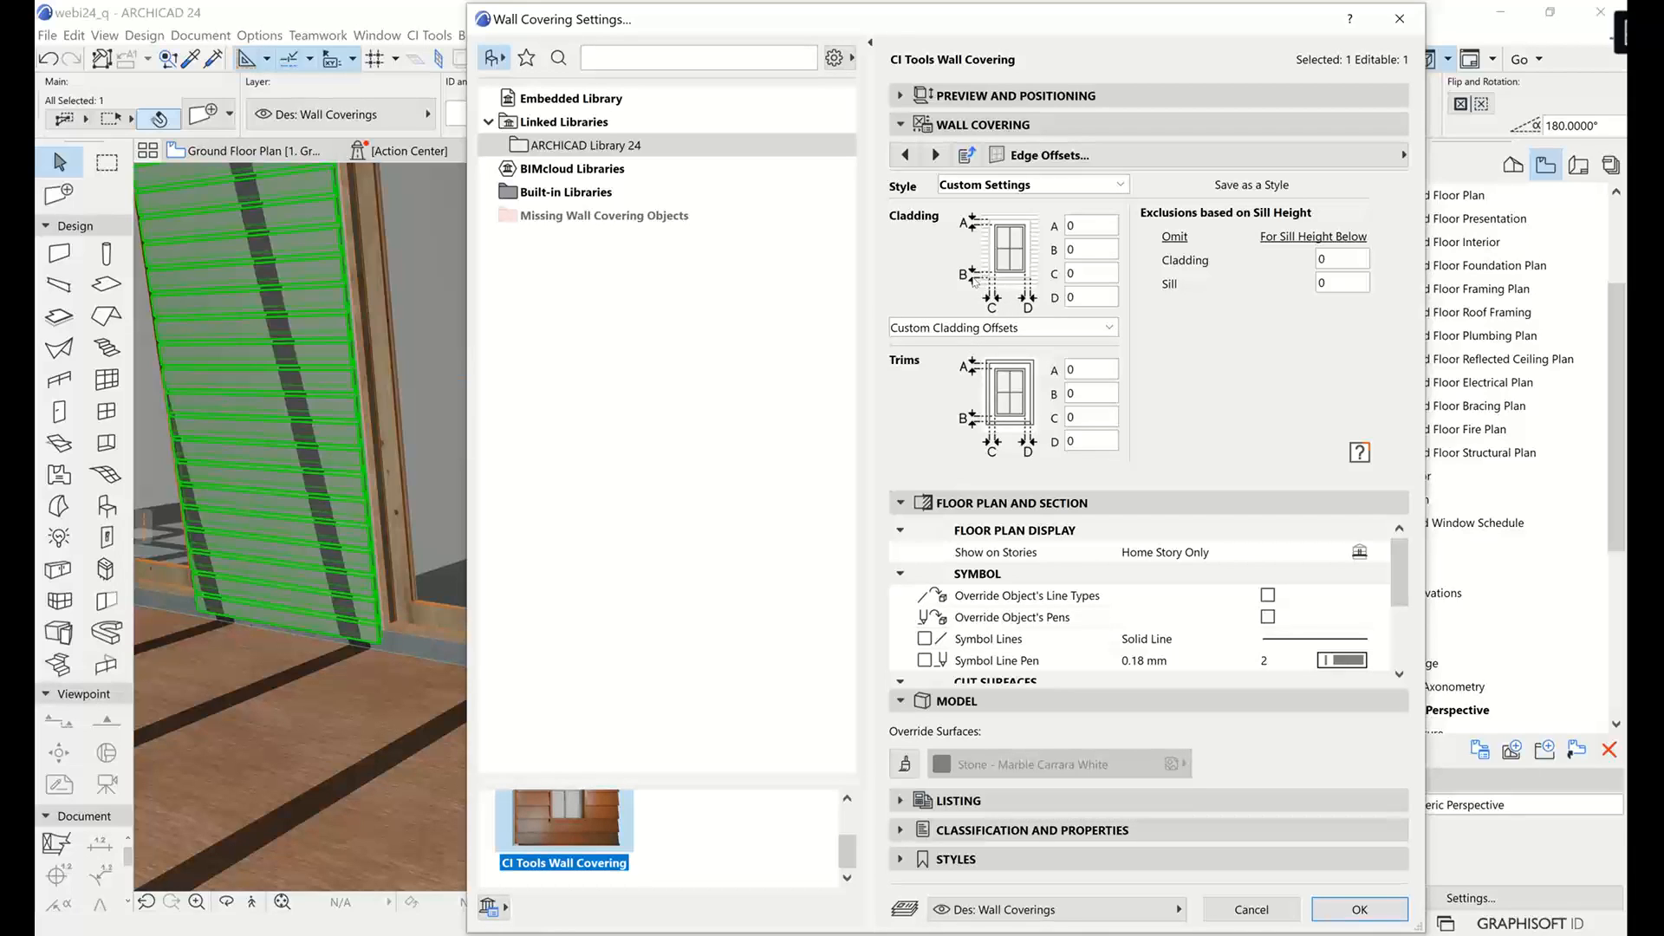
pyautogui.moveTo(1101, 250); pyautogui.dragTo(1002, 245)
pyautogui.write('-50')
pyautogui.press('Return')
pyautogui.click(1359, 909)
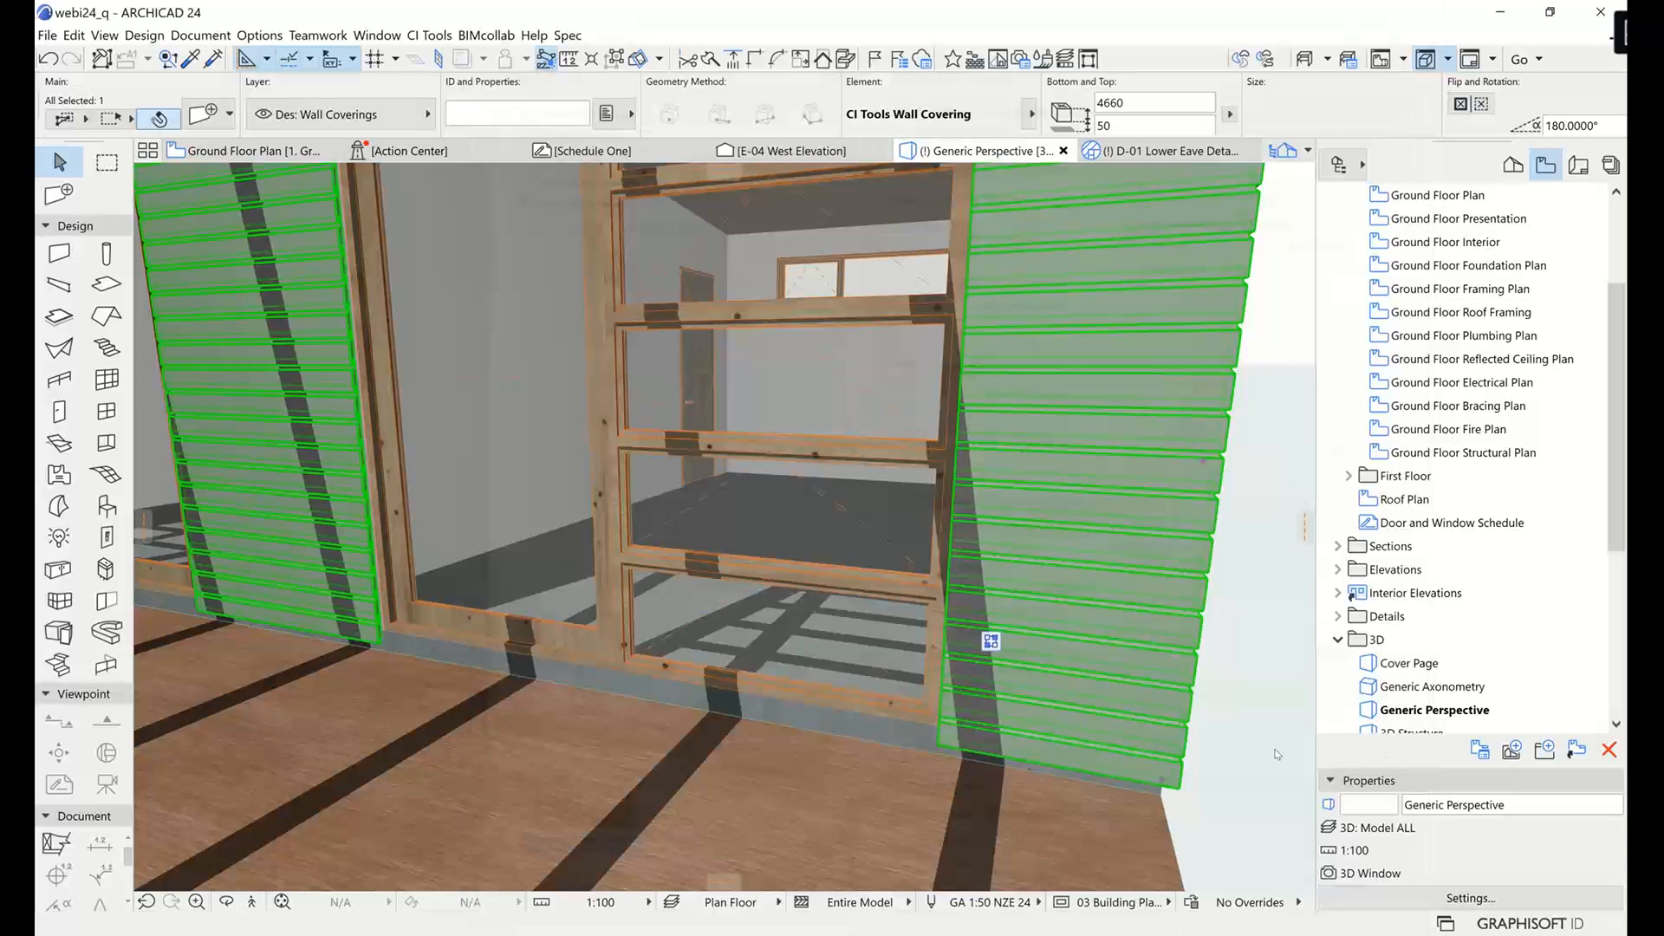
pyautogui.click(1246, 663)
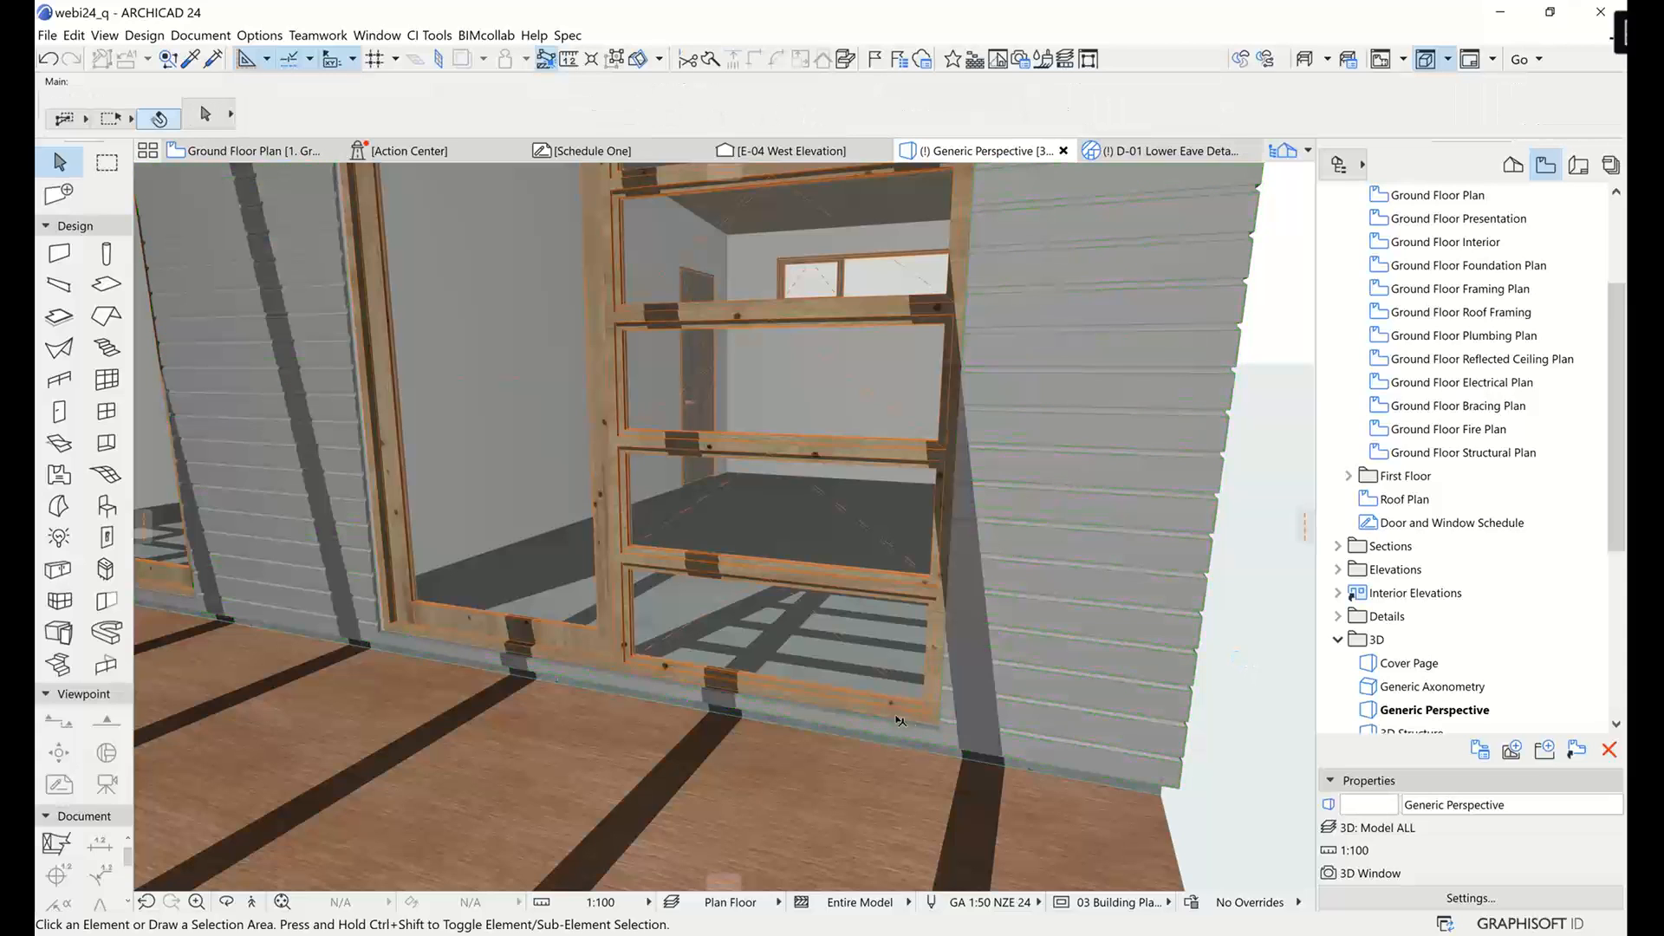
# Inspect the cladding below the deck-side openings, then review the wall covering's Edge Offsets and available settings pages without changing anything.
pyautogui.keyDown('shift'); pyautogui.moveTo(895, 694); pyautogui.dragTo(902, 740, button='middle'); pyautogui.keyUp('shift')
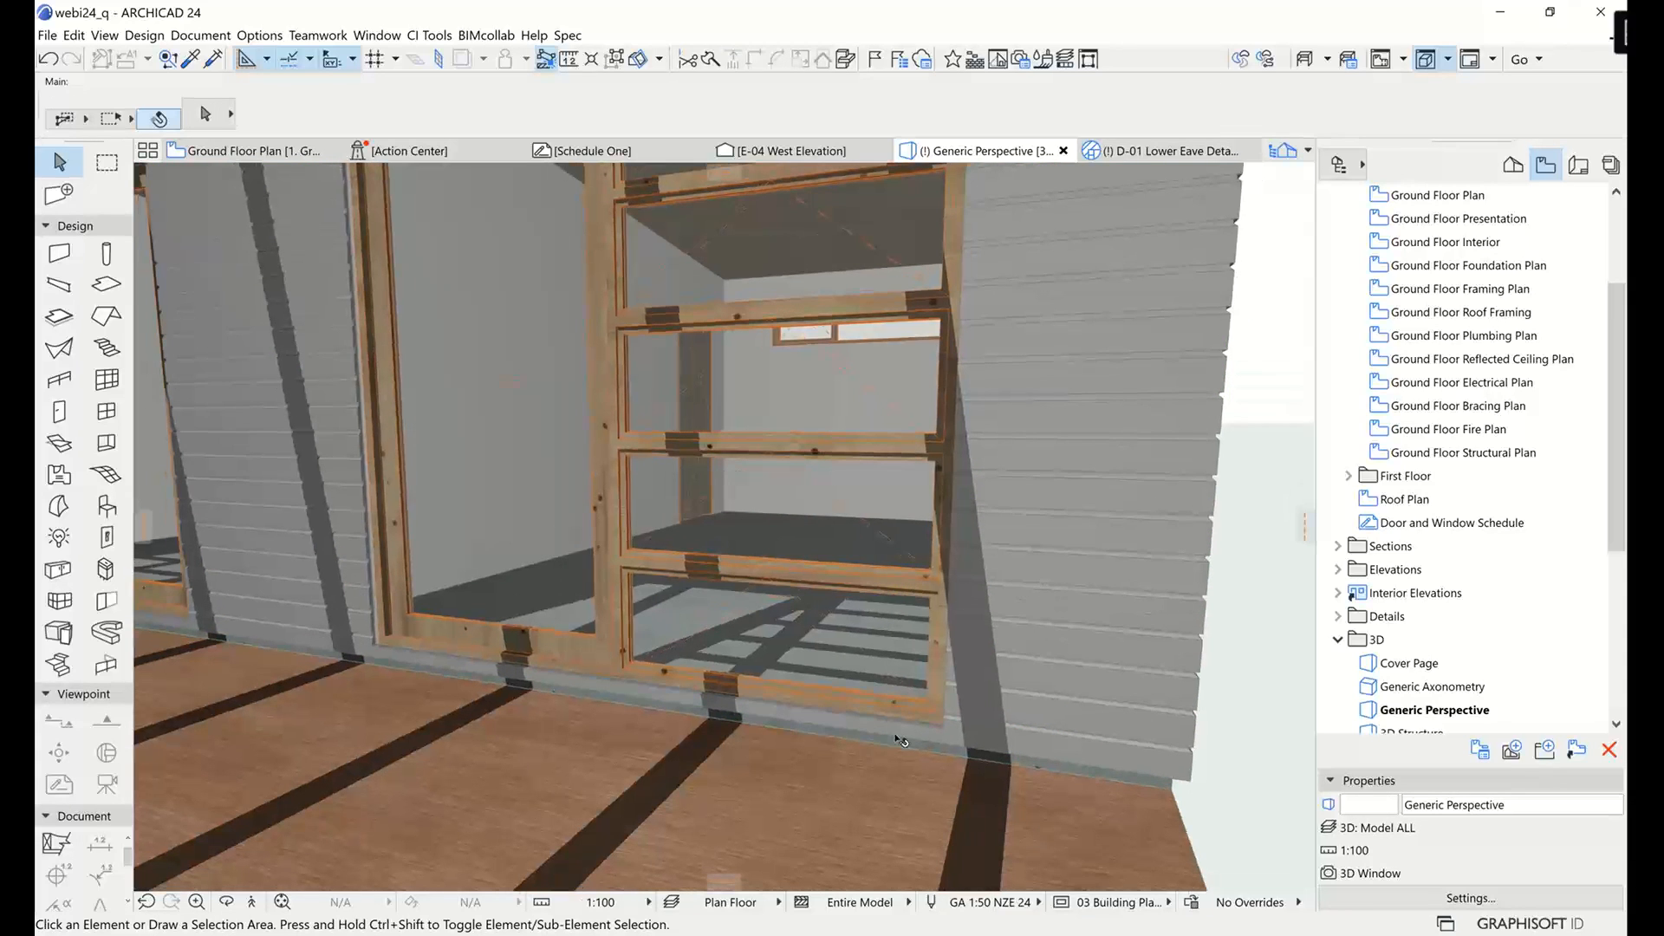
pyautogui.keyDown('shift'); pyautogui.moveTo(705, 685); pyautogui.dragTo(905, 772, button='middle'); pyautogui.keyUp('shift')
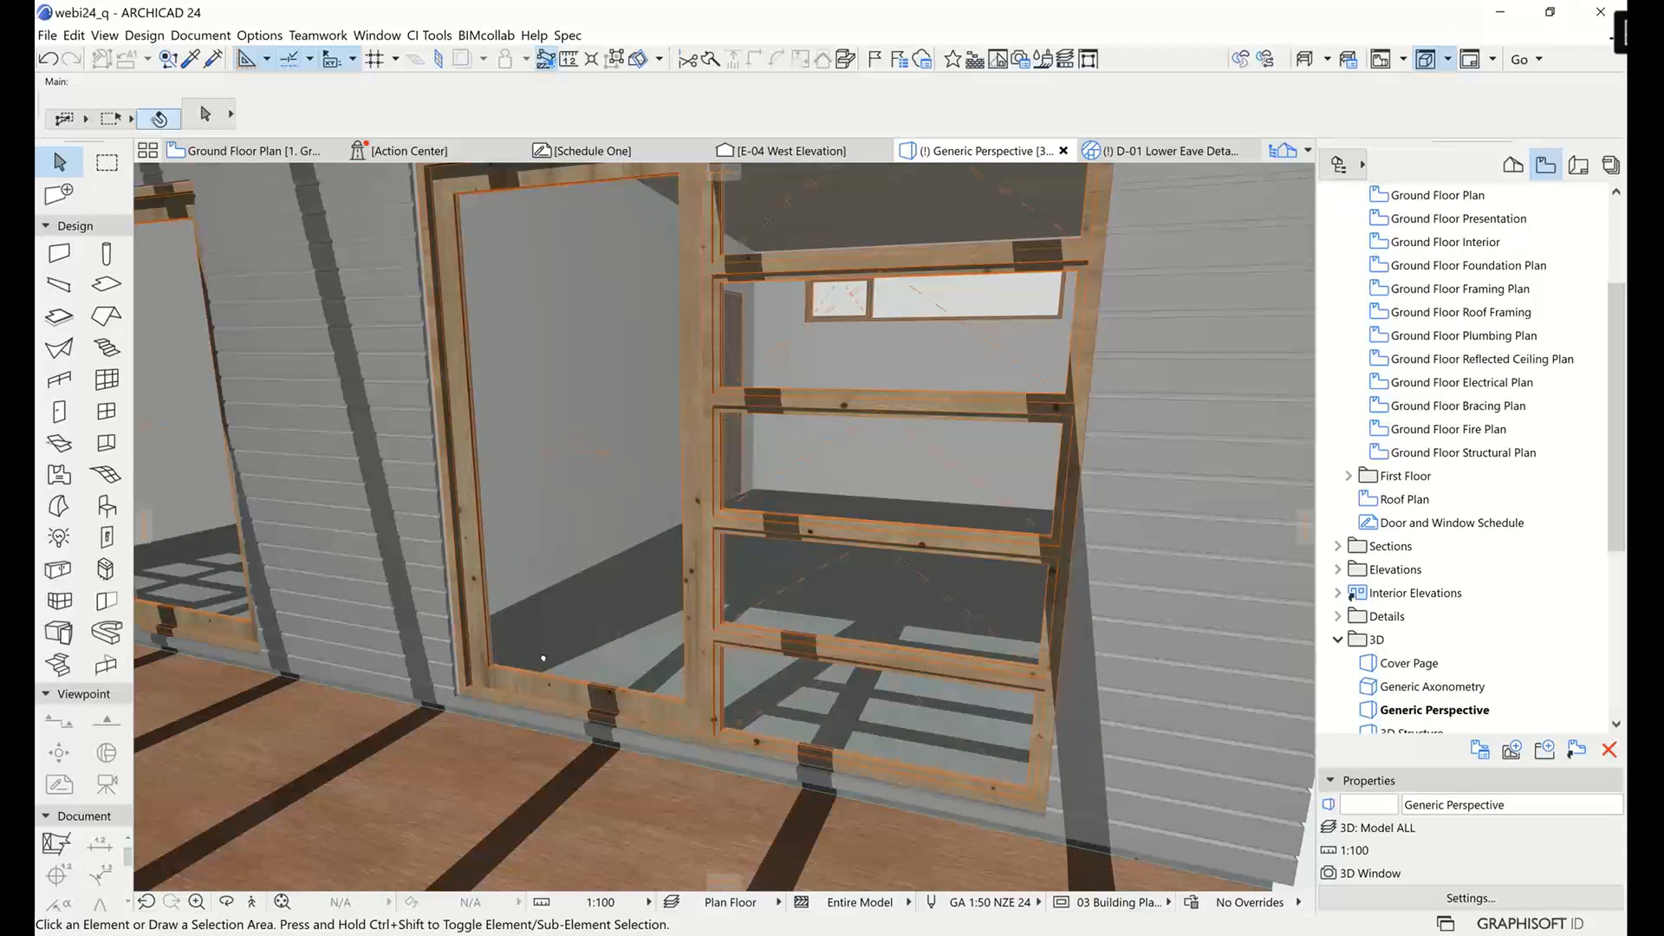
pyautogui.keyDown('shift'); pyautogui.moveTo(543, 658); pyautogui.dragTo(622, 548, button='middle'); pyautogui.keyUp('shift')
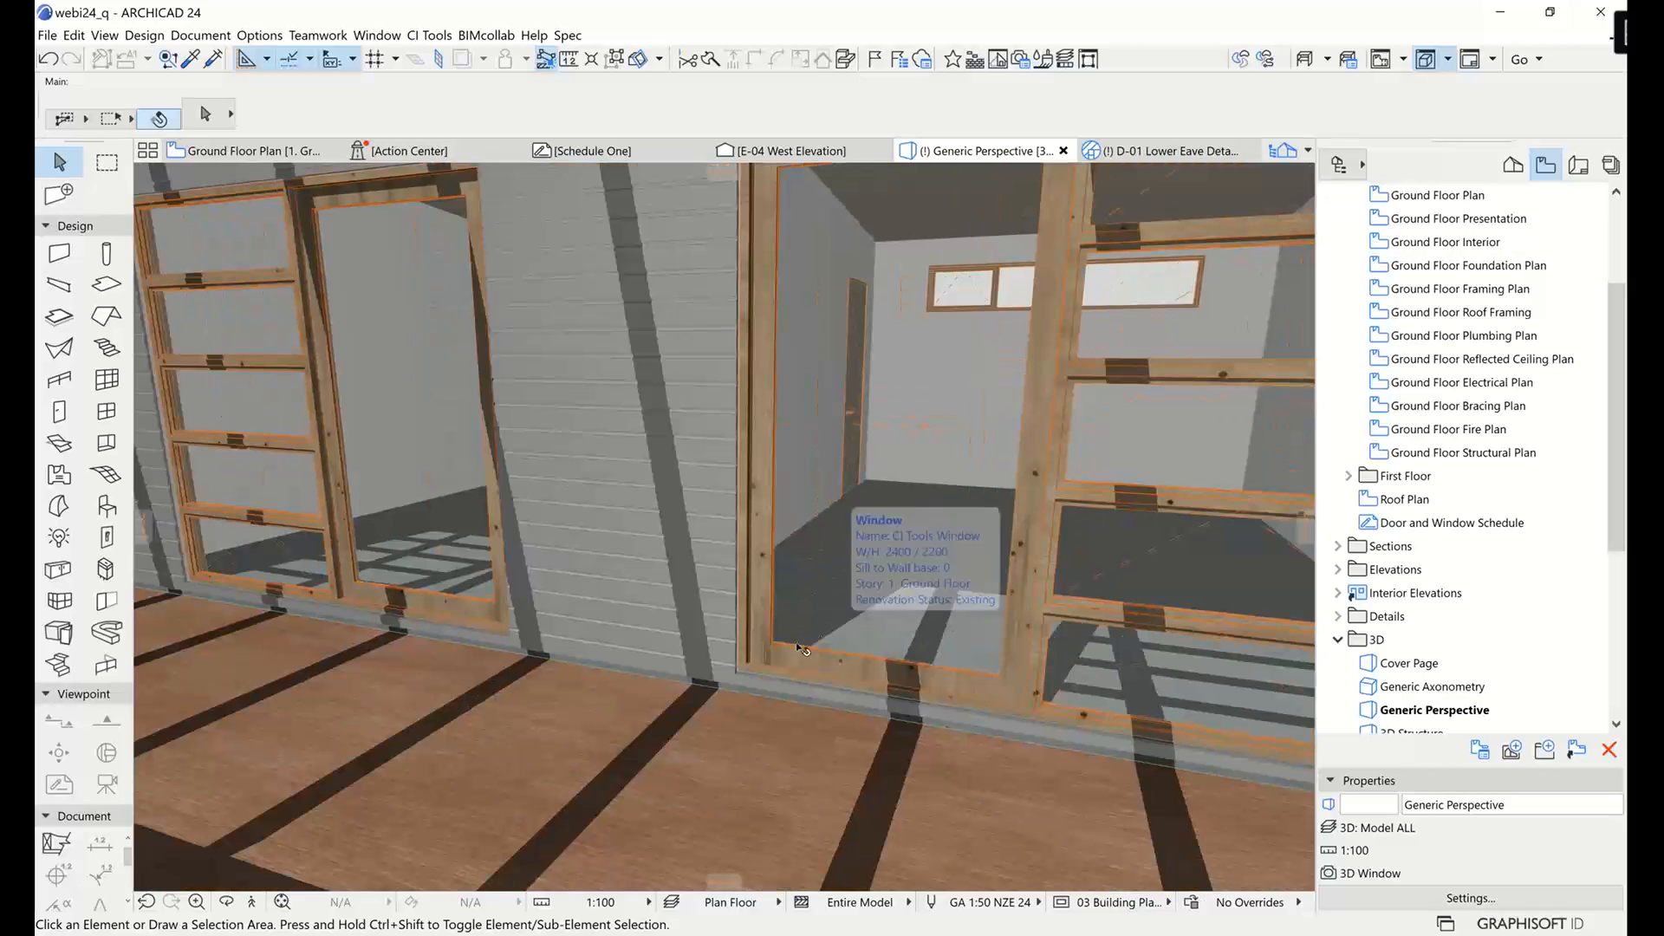
pyautogui.click(622, 548)
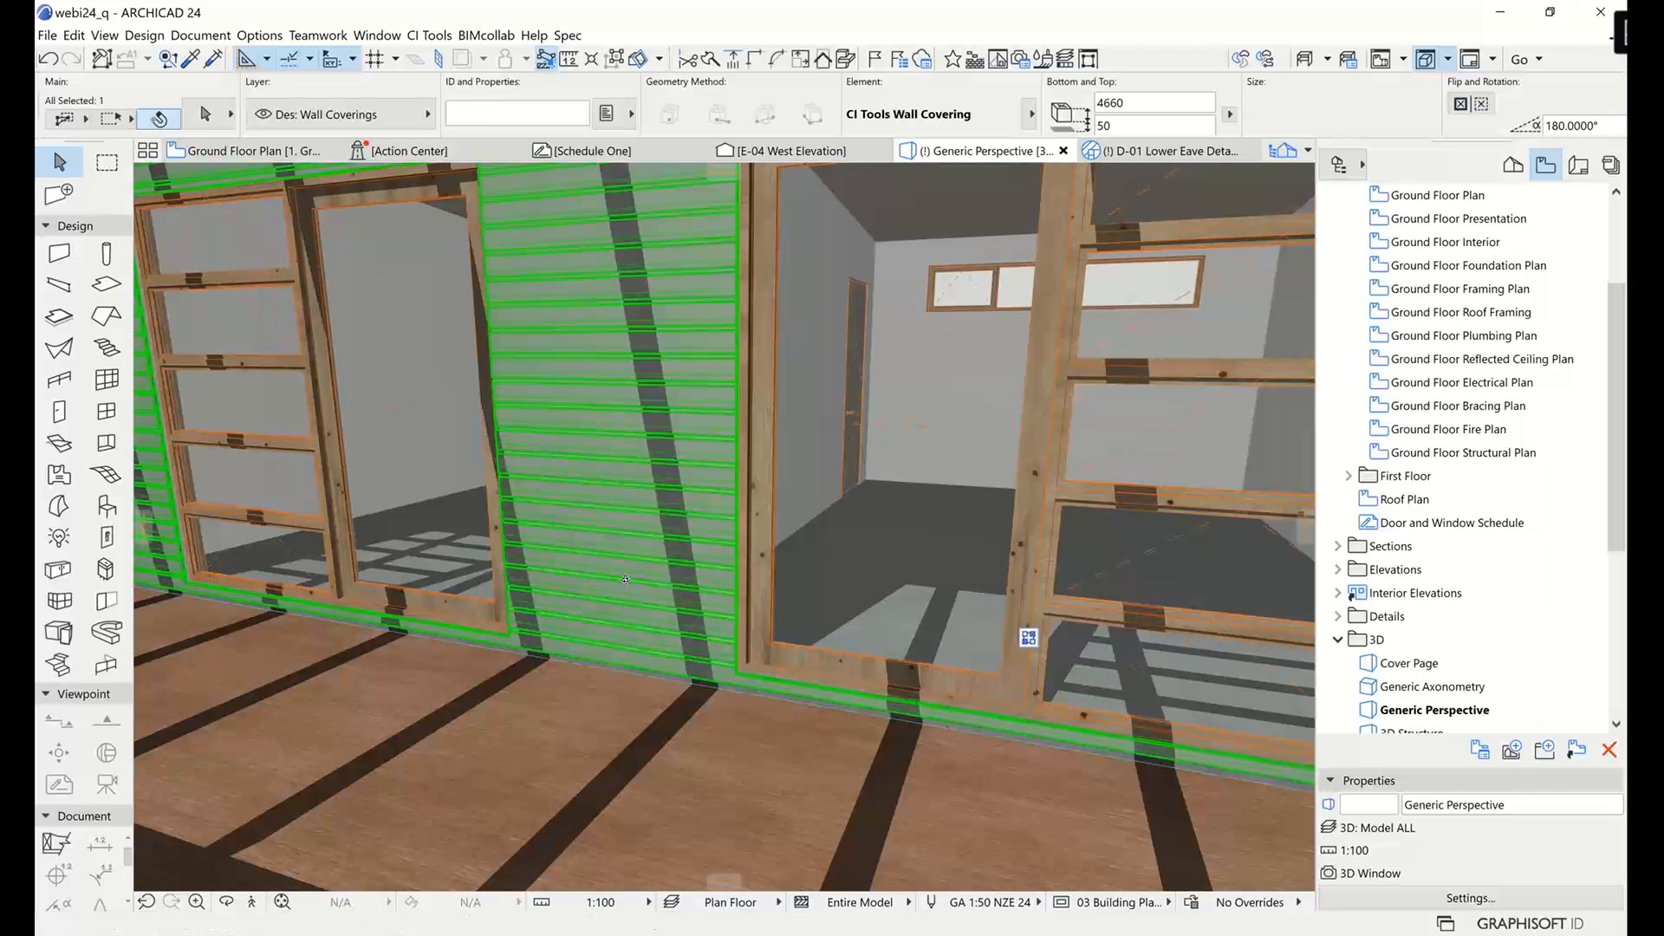
pyautogui.keyDown('shift'); pyautogui.moveTo(625, 580); pyautogui.dragTo(627, 583, button='middle'); pyautogui.keyUp('shift')
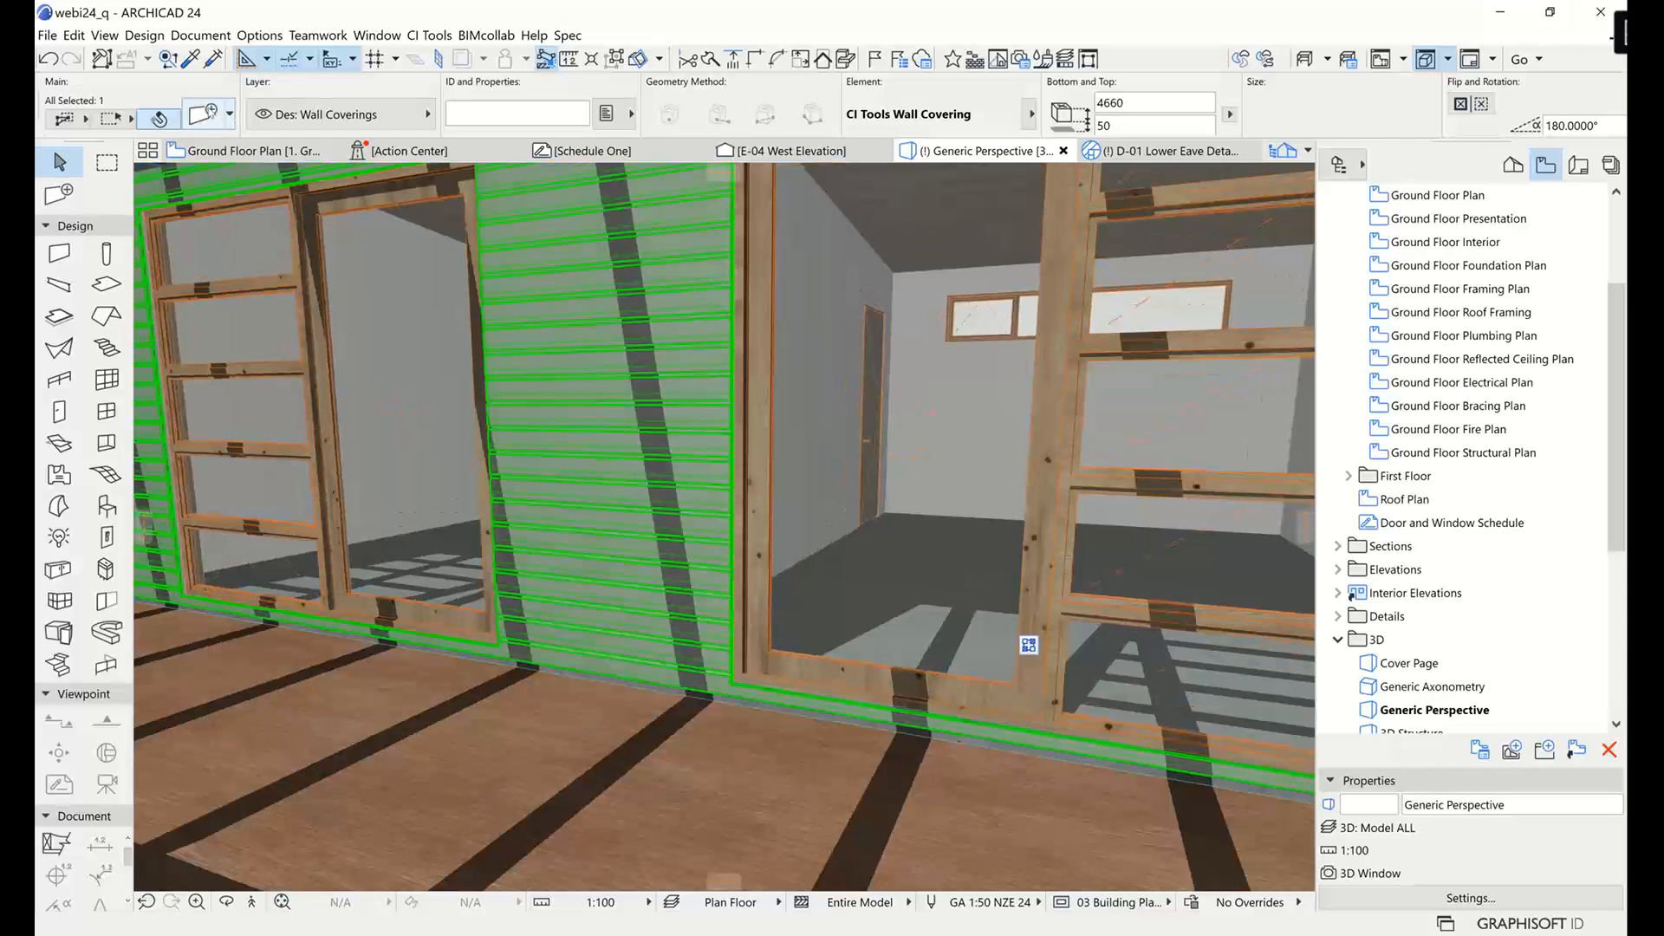
pyautogui.click(211, 112)
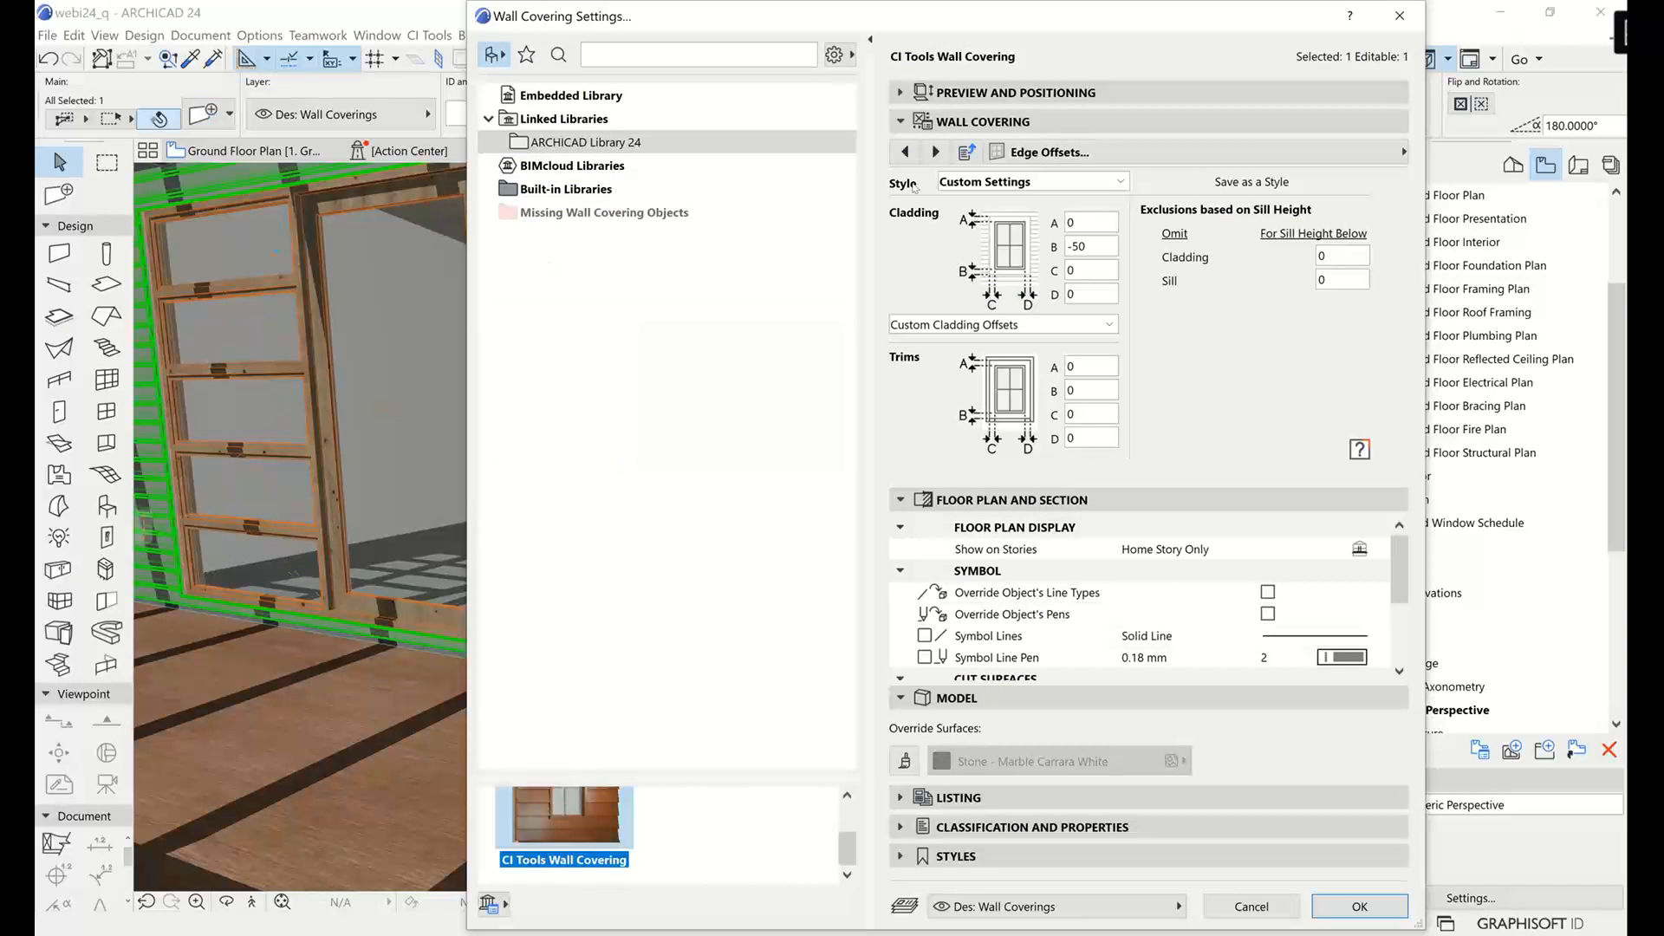
pyautogui.click(1083, 154)
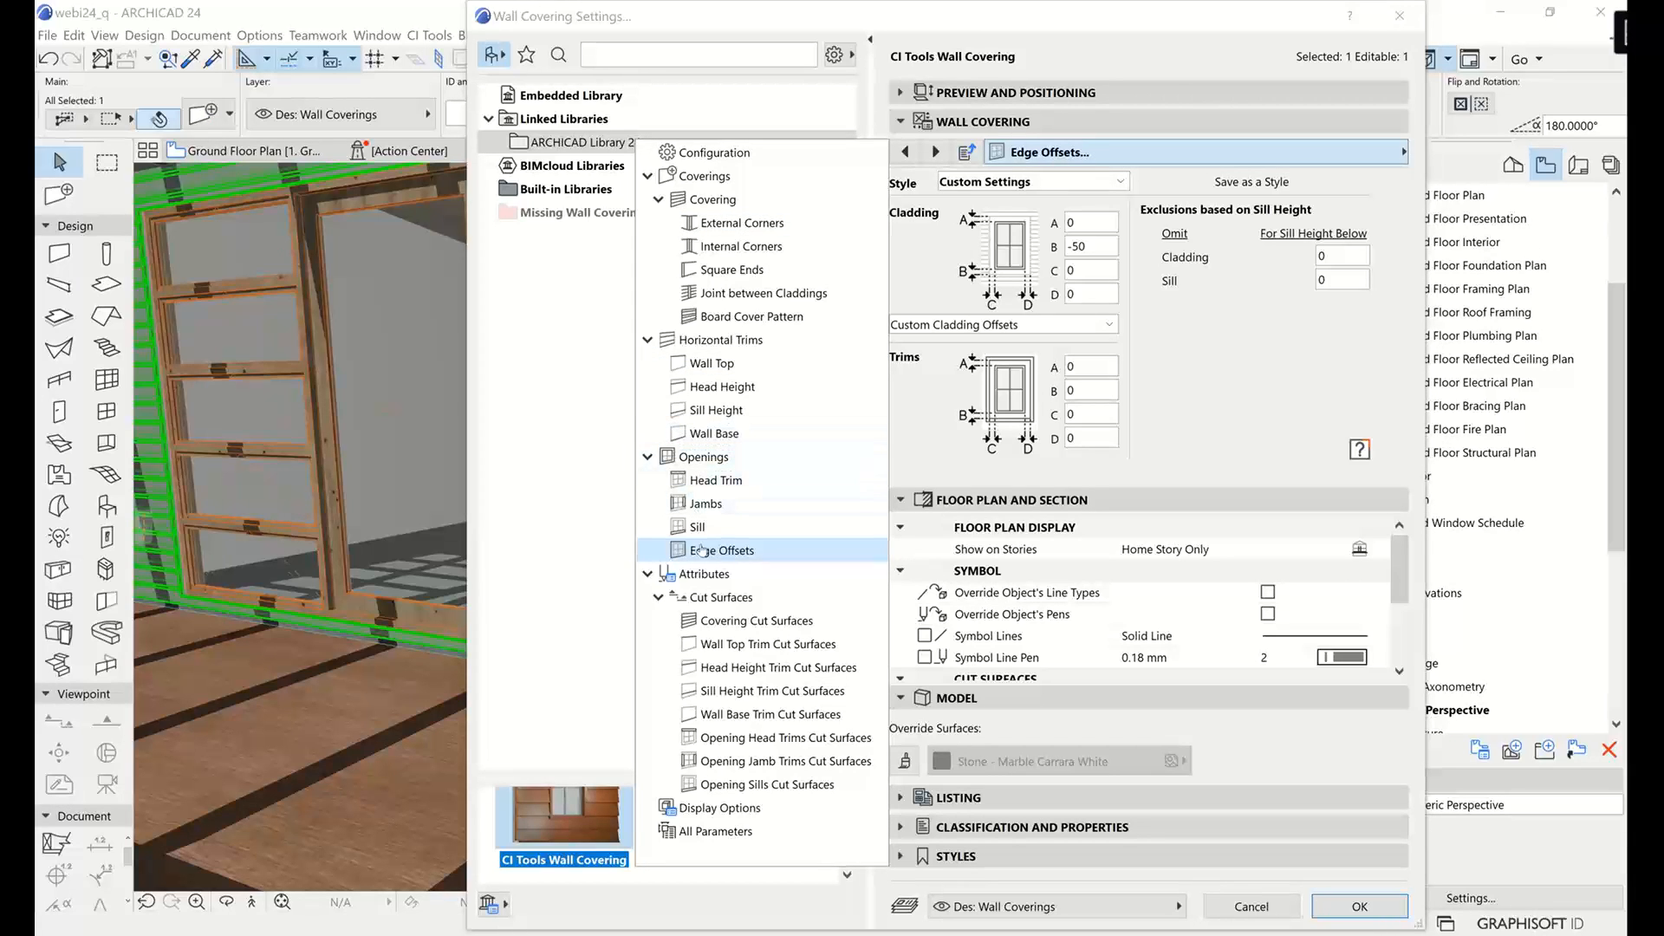
pyautogui.click(1261, 359)
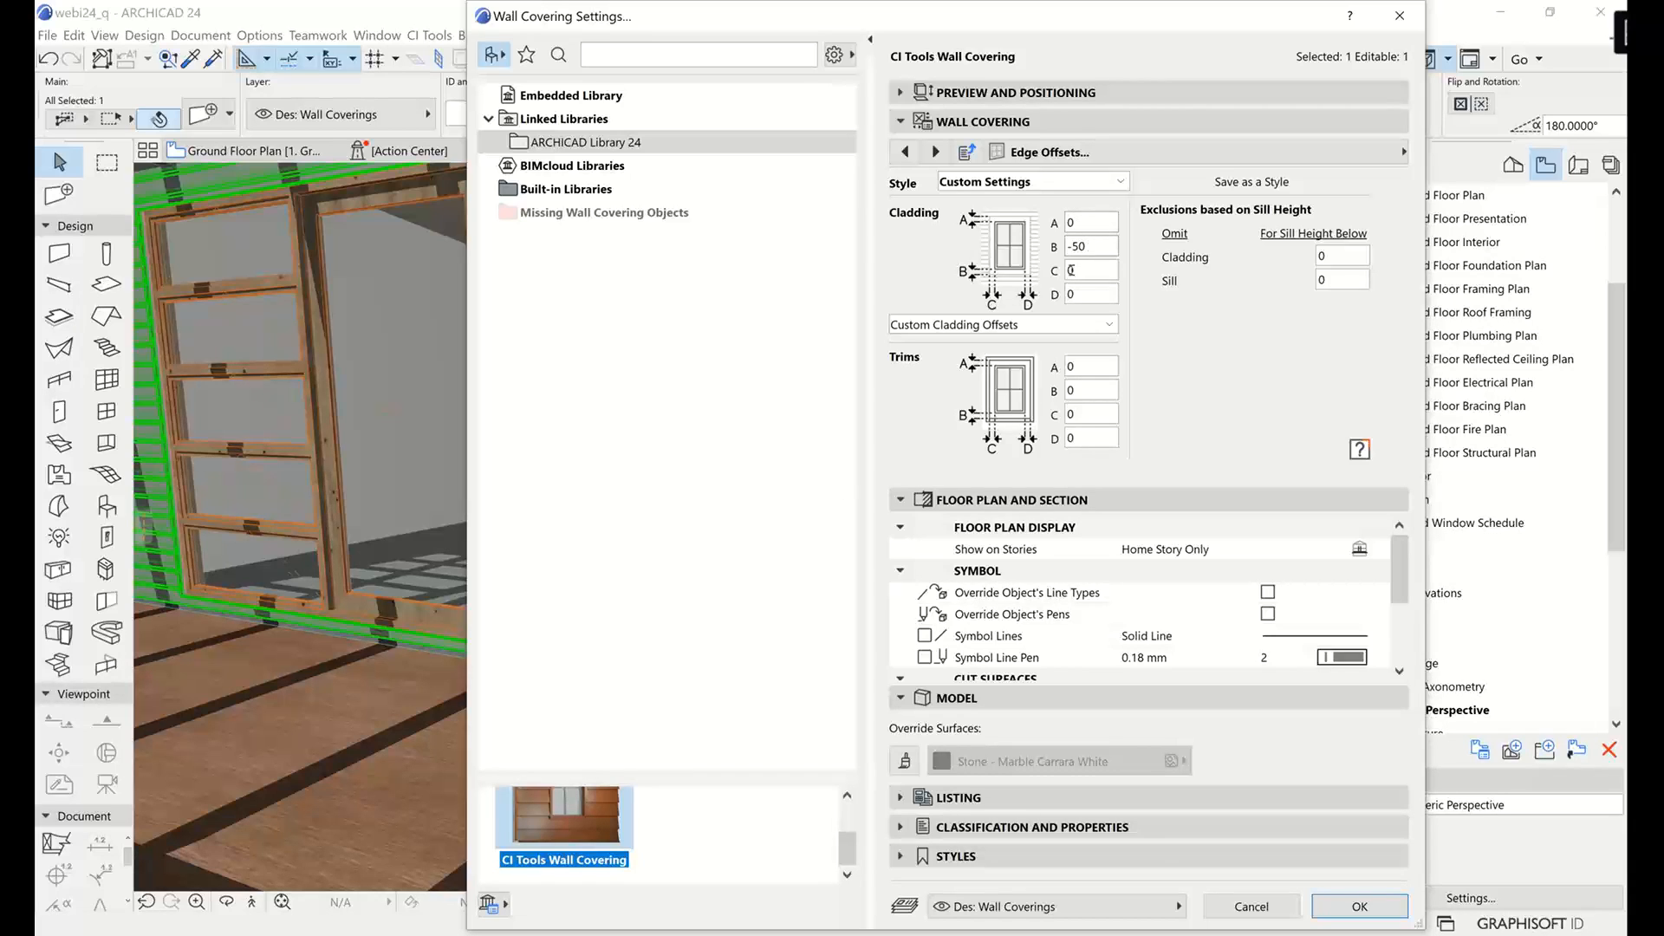
pyautogui.click(1249, 906)
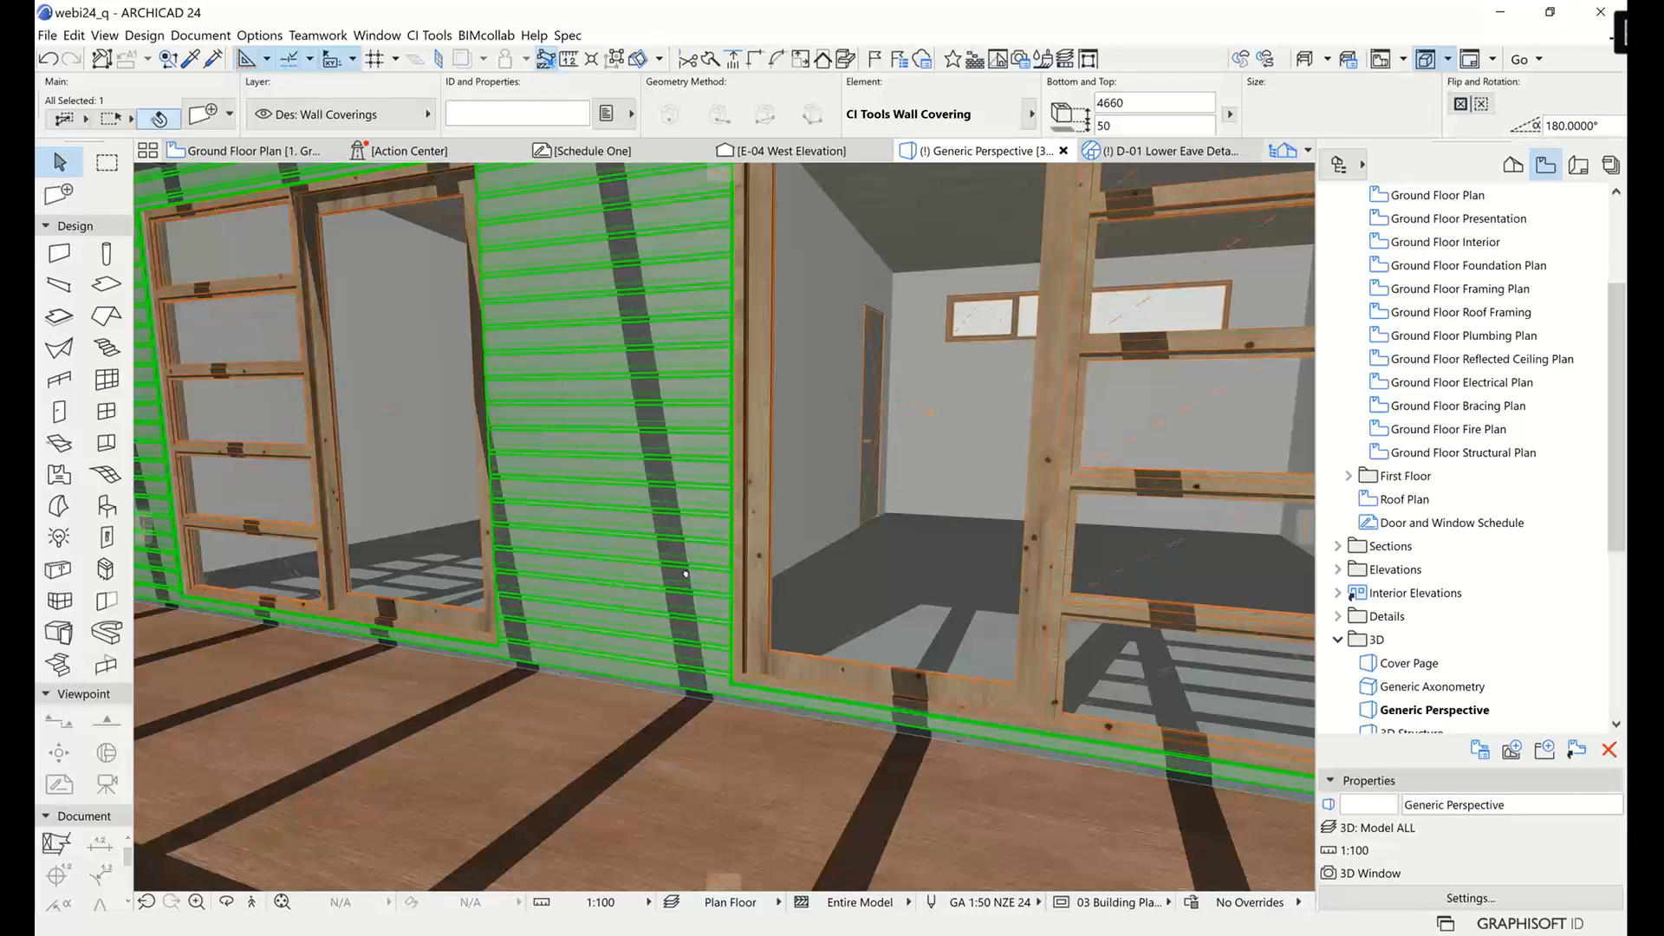
# Deselect the wall covering and examine the board cladding from the deck openings round to the building's outer corner and eave.
pyautogui.moveTo(684, 575); pyautogui.dragTo(345, 591, button='middle')
pyautogui.keyDown('shift'); pyautogui.moveTo(853, 590); pyautogui.dragTo(751, 576, button='middle'); pyautogui.keyUp('shift')
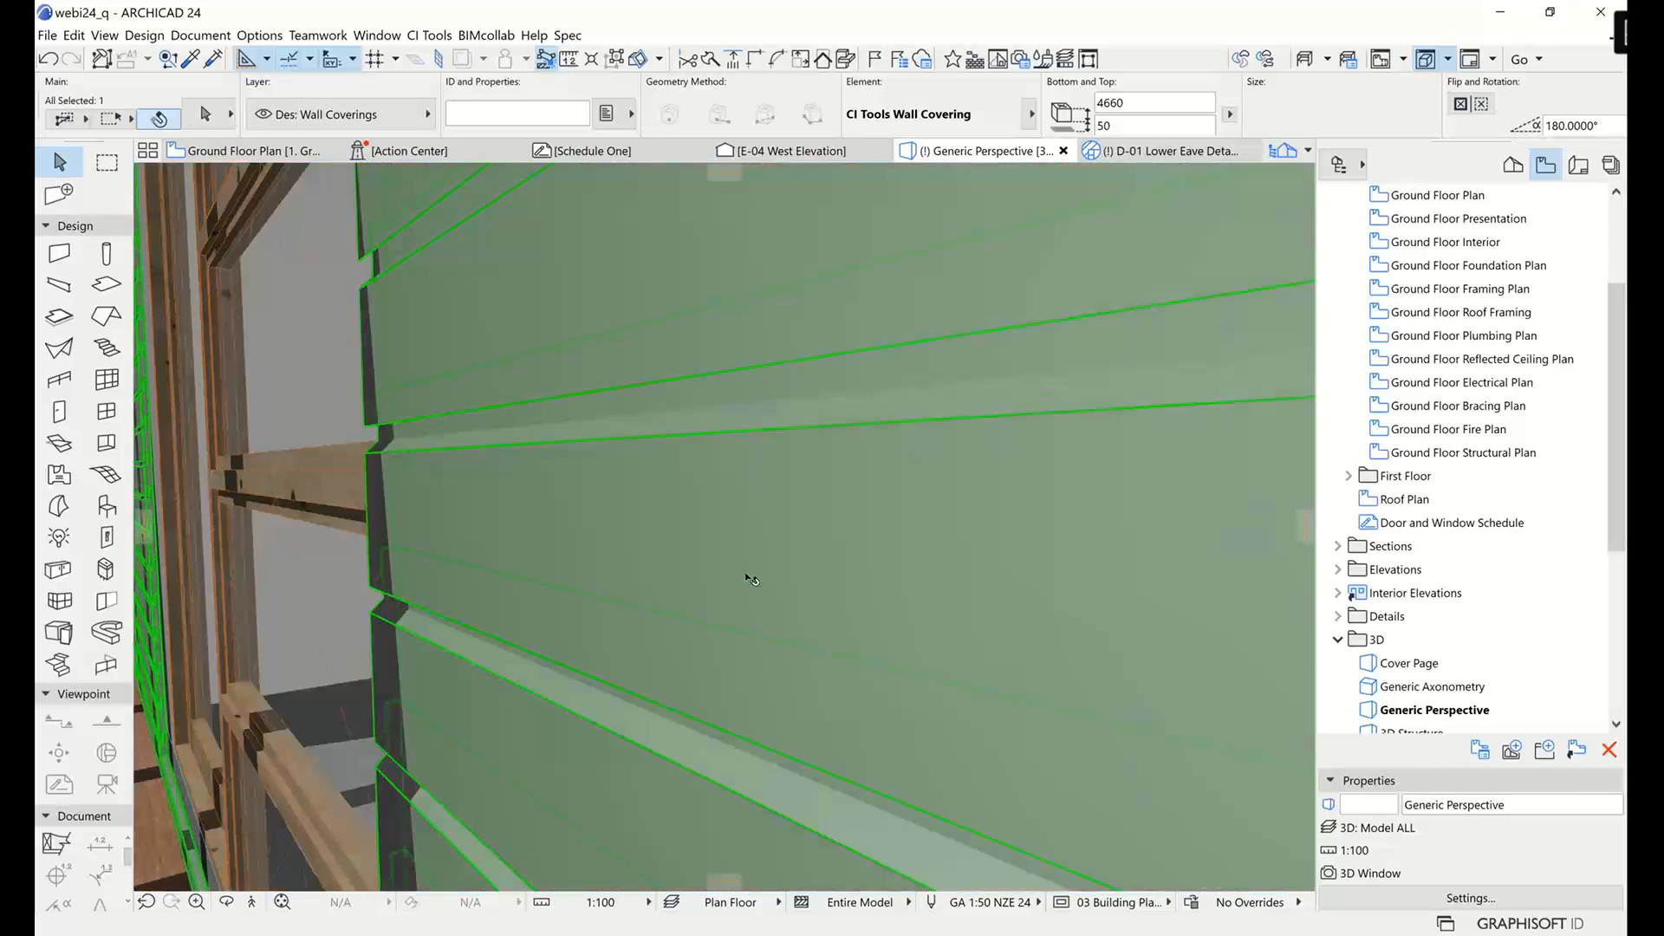
pyautogui.scroll(-3, 724, 563)
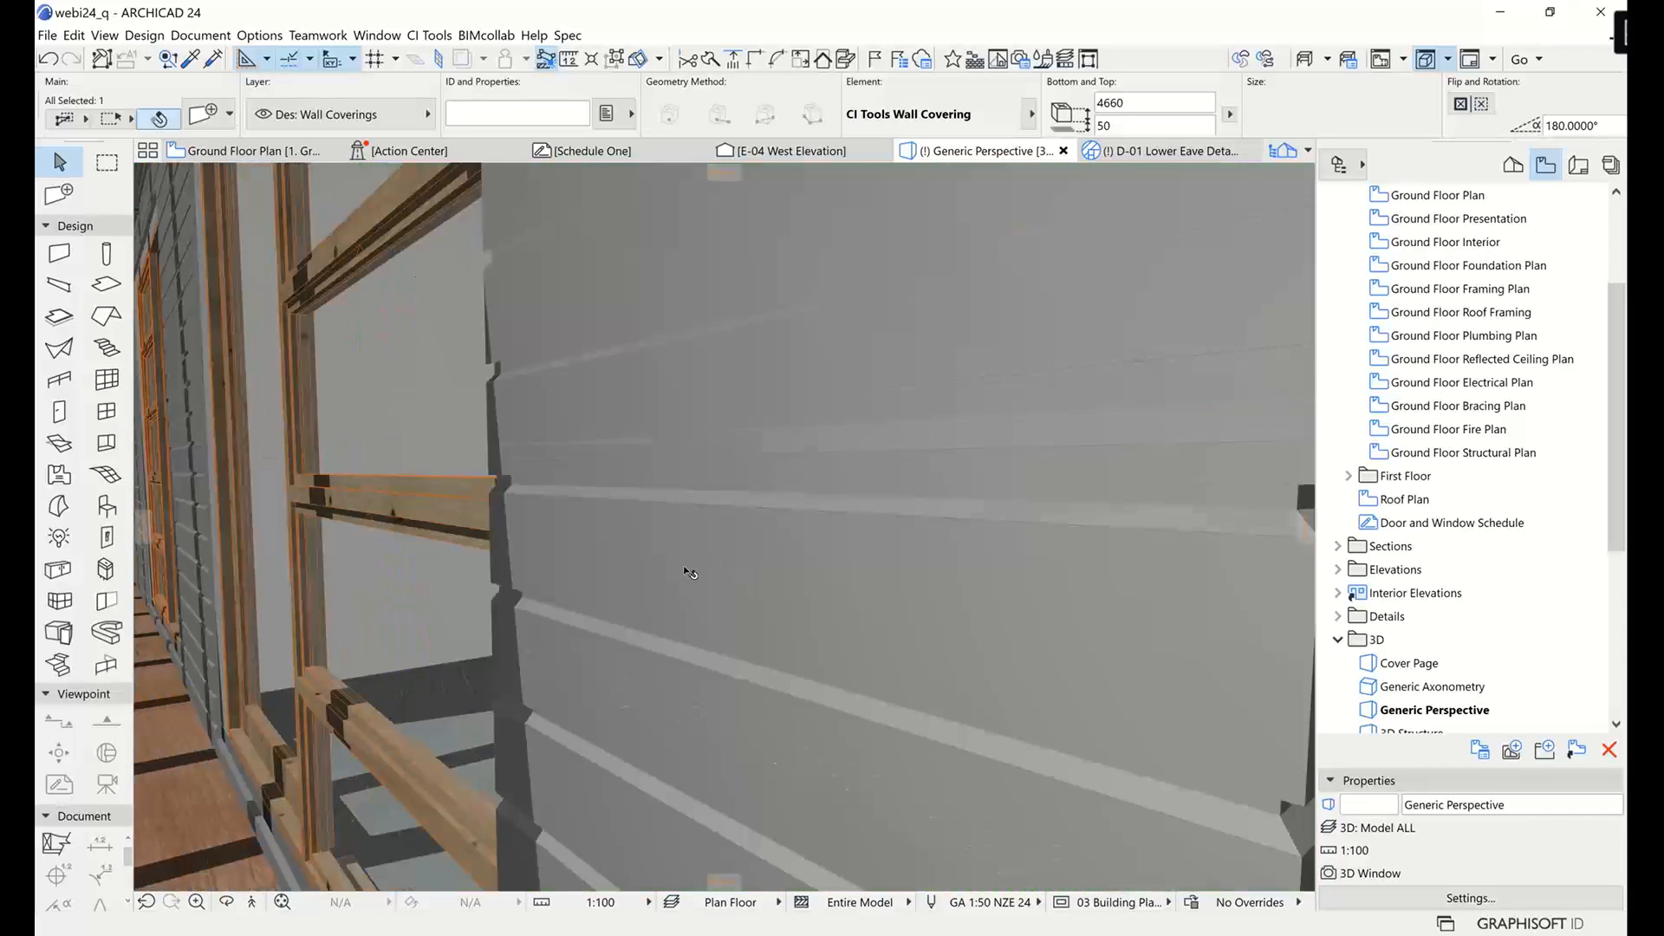
pyautogui.scroll(-5, 639, 573)
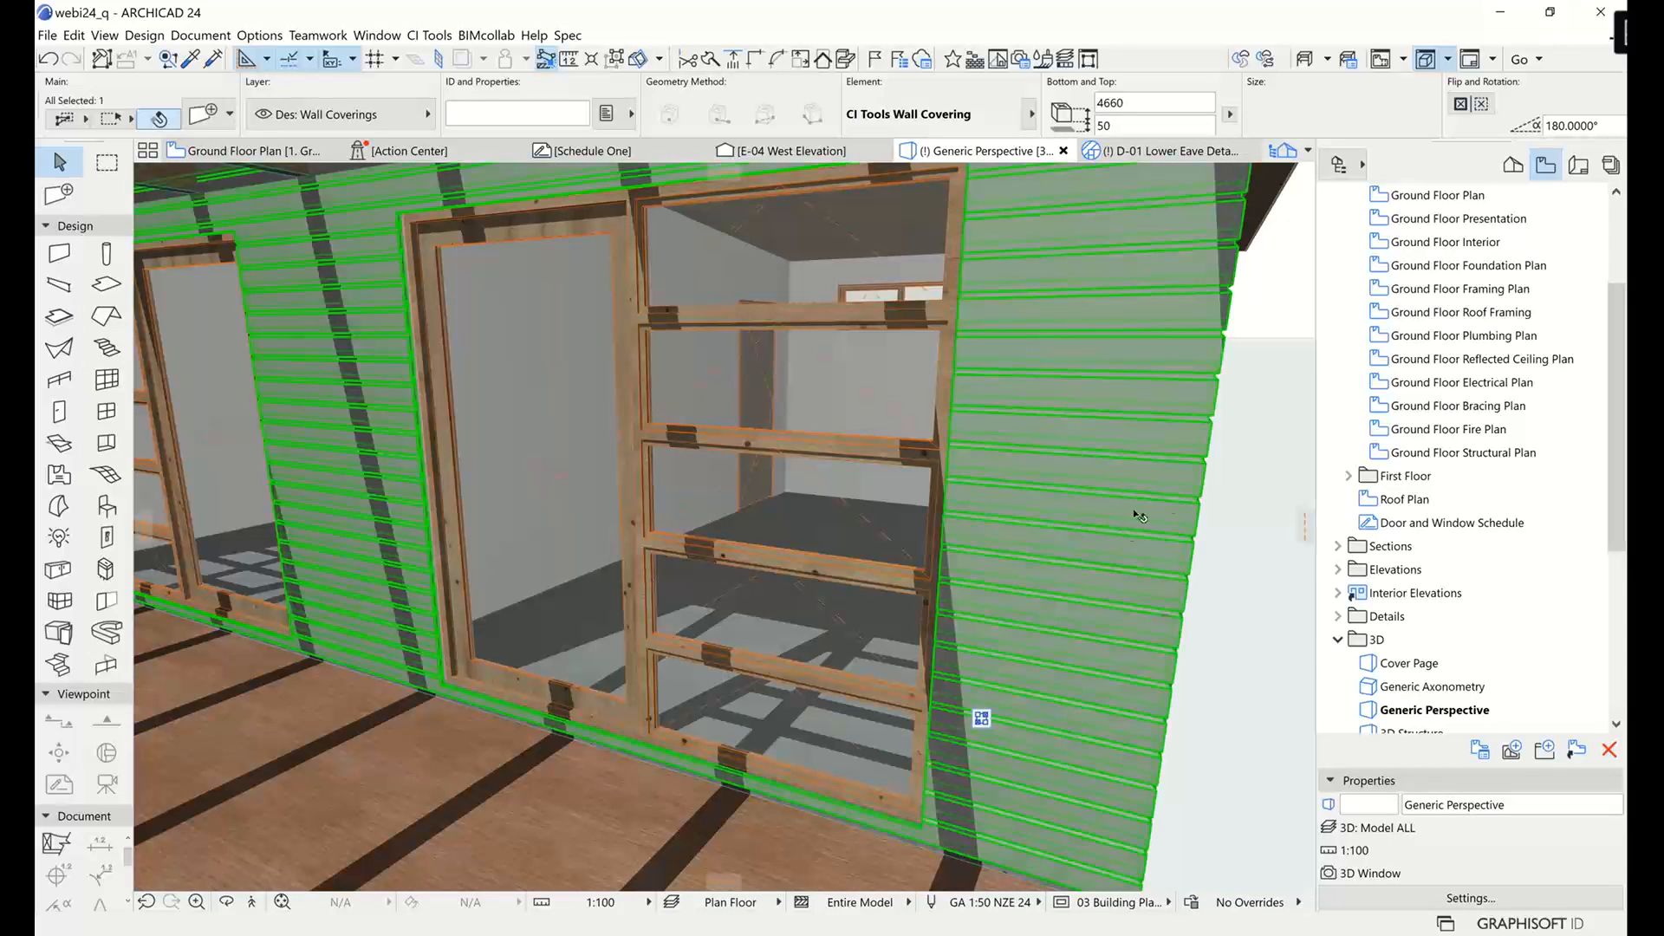
pyautogui.click(1231, 480)
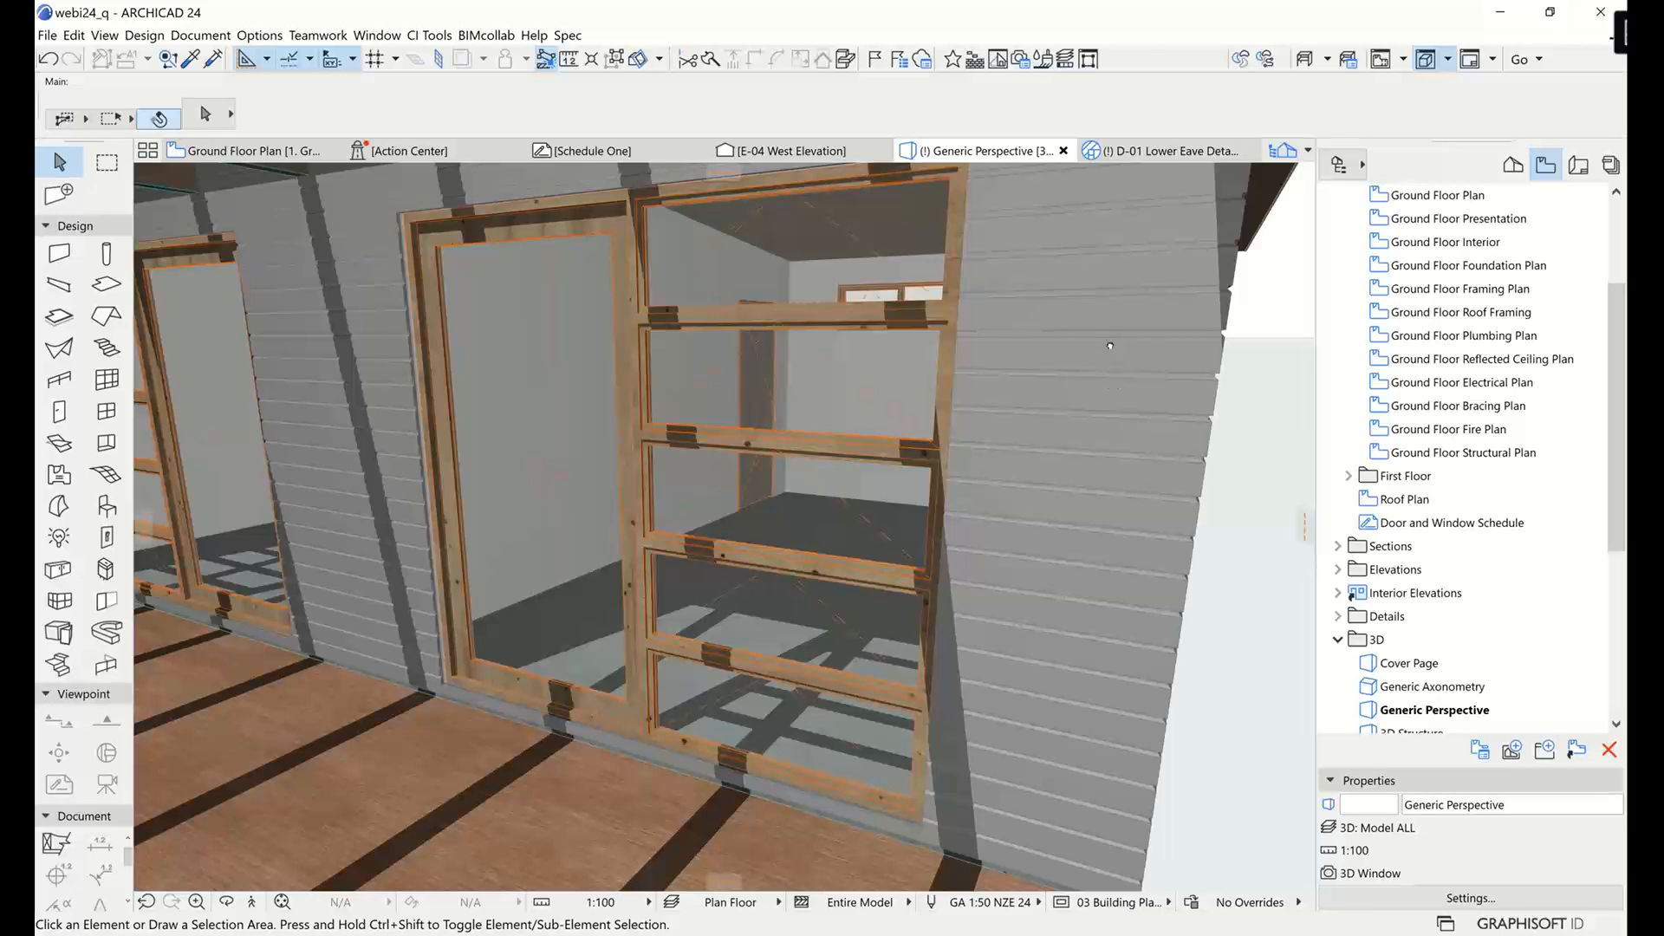
pyautogui.keyDown('shift'); pyautogui.moveTo(1110, 345); pyautogui.dragTo(1019, 378, button='middle'); pyautogui.keyUp('shift')
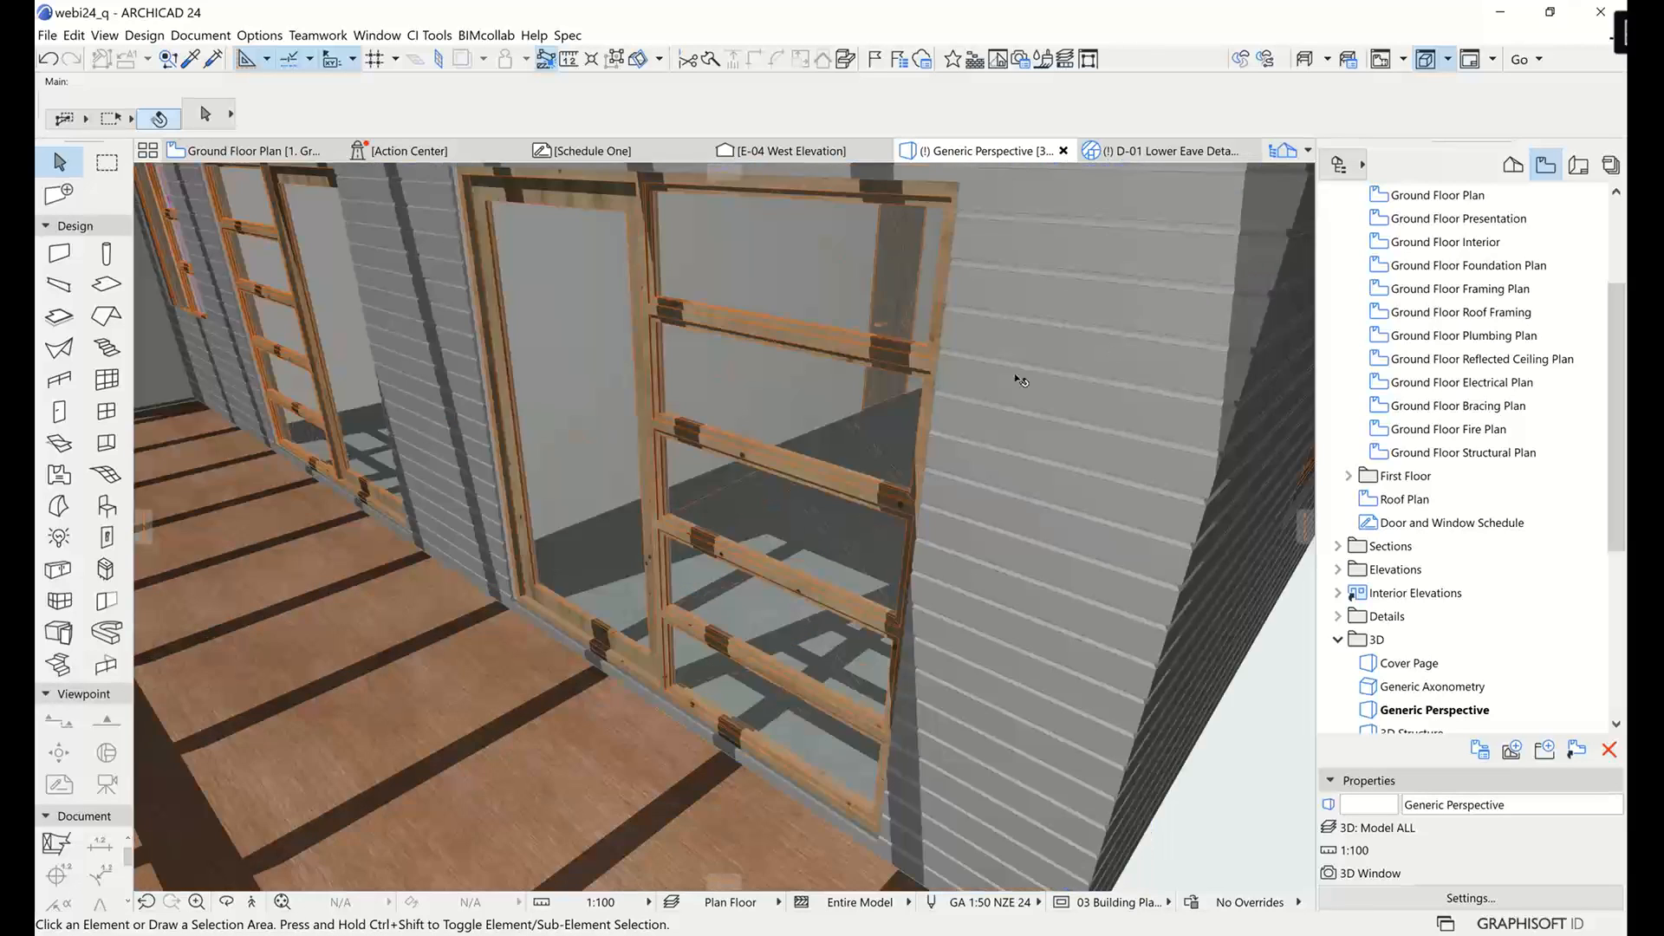
pyautogui.scroll(-2, 1034, 352)
pyautogui.scroll(-5, 1031, 351)
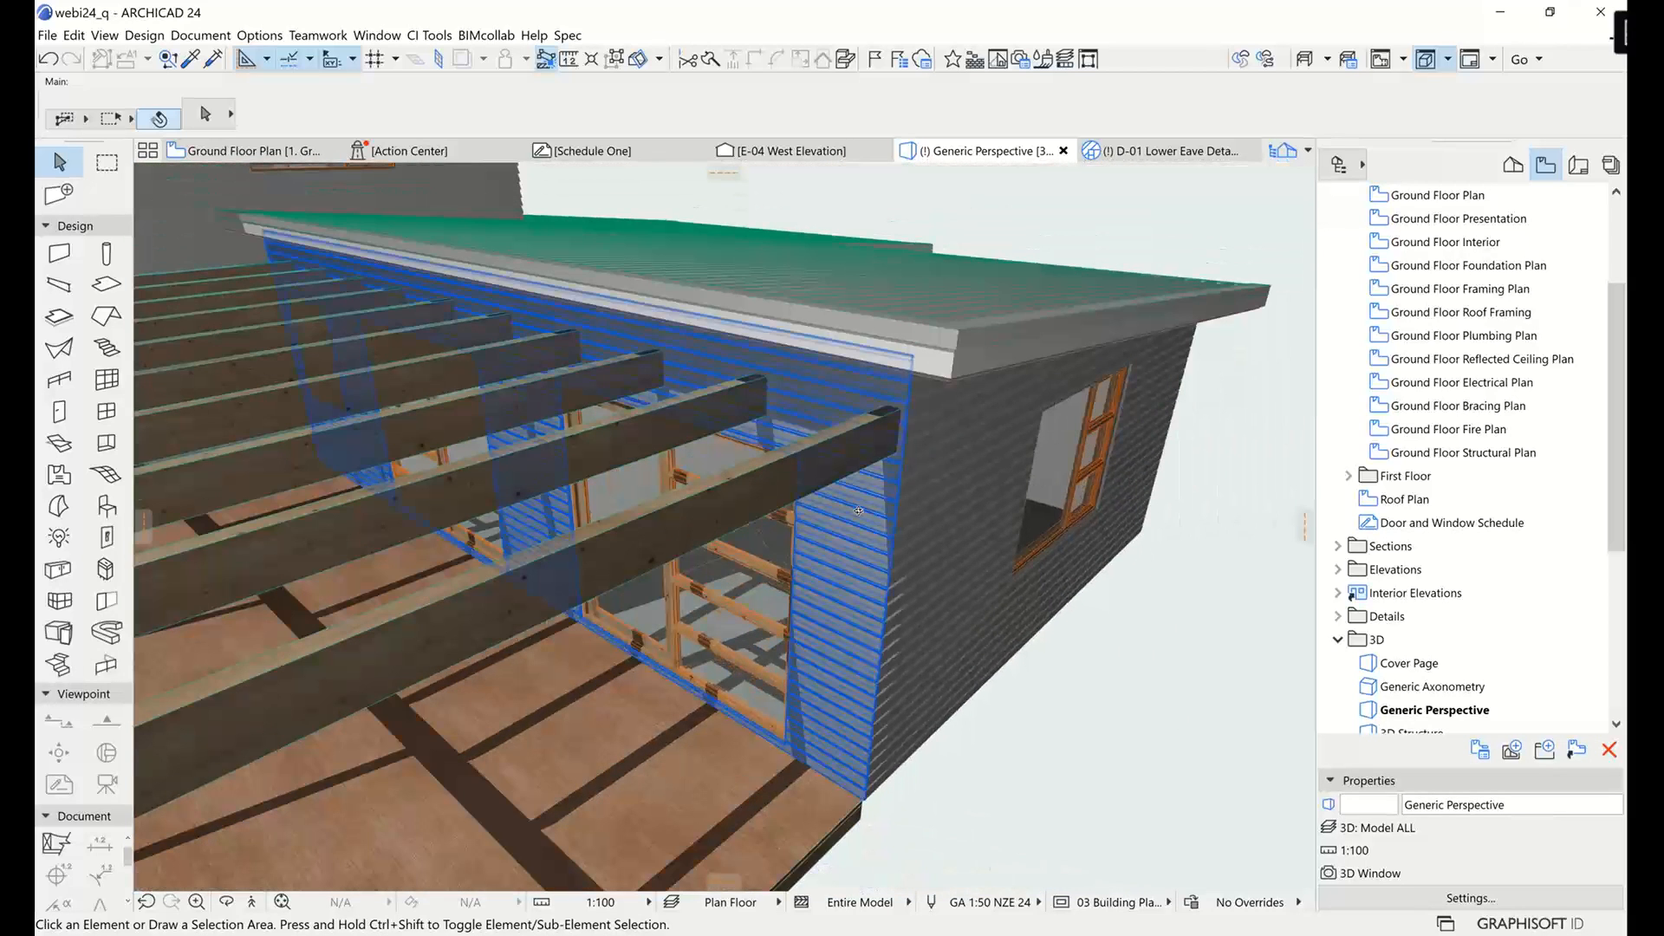
pyautogui.scroll(2, 880, 483)
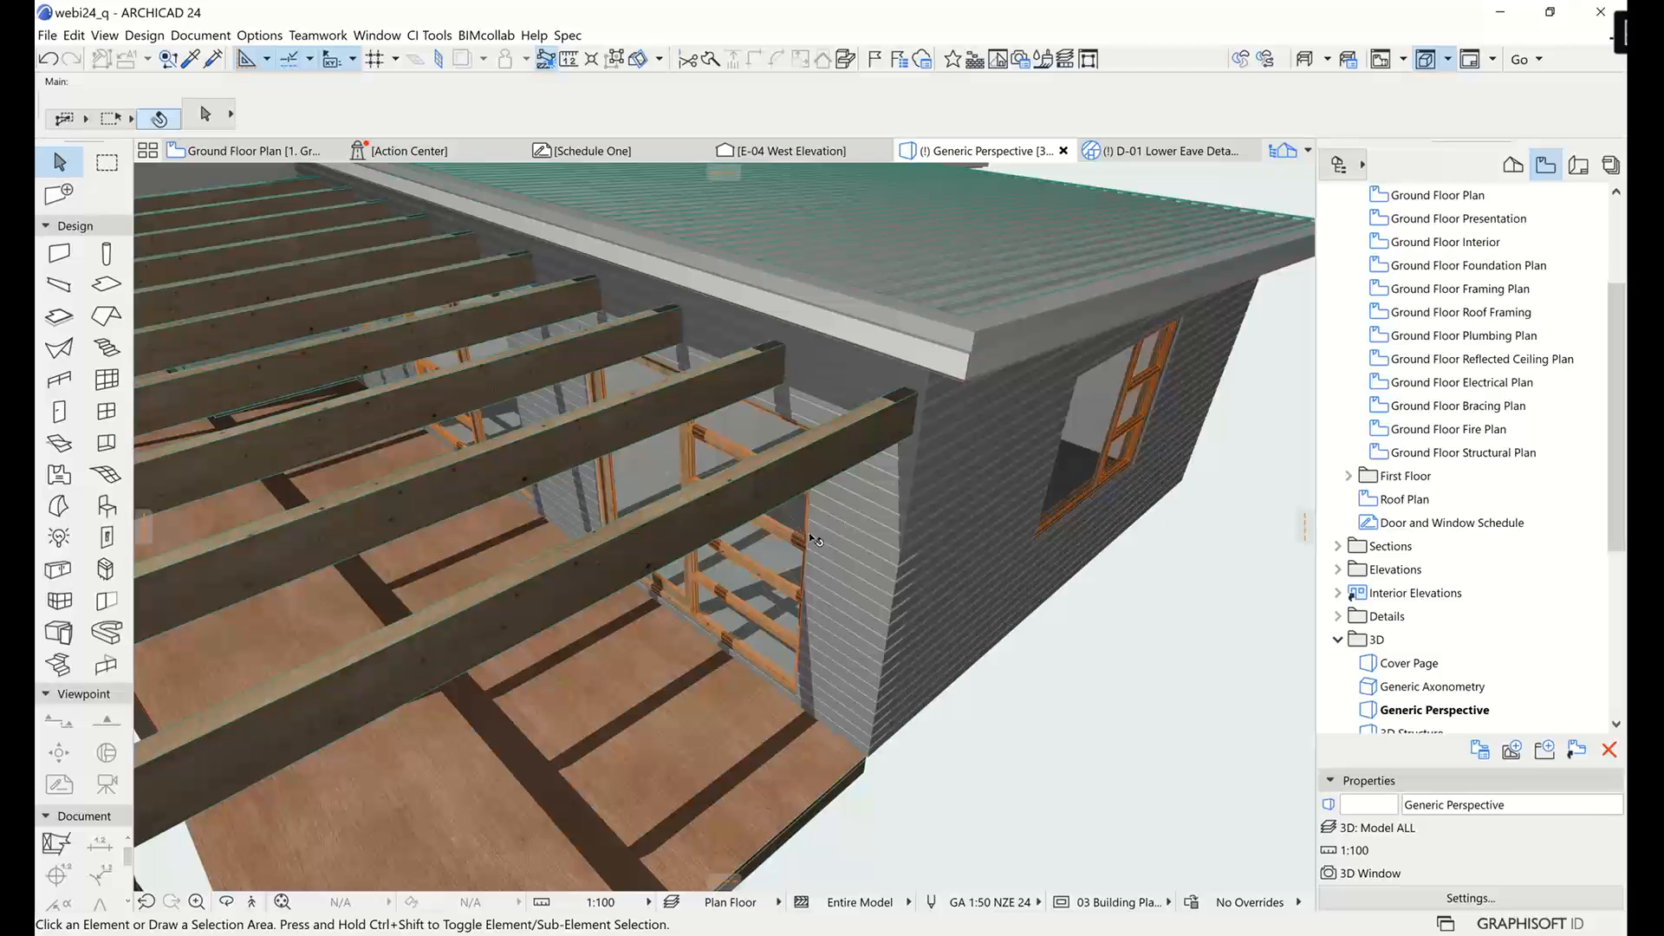
pyautogui.moveTo(810, 535); pyautogui.dragTo(637, 630, button='middle')
pyautogui.keyDown('shift'); pyautogui.moveTo(810, 534); pyautogui.dragTo(902, 469, button='middle'); pyautogui.keyUp('shift')
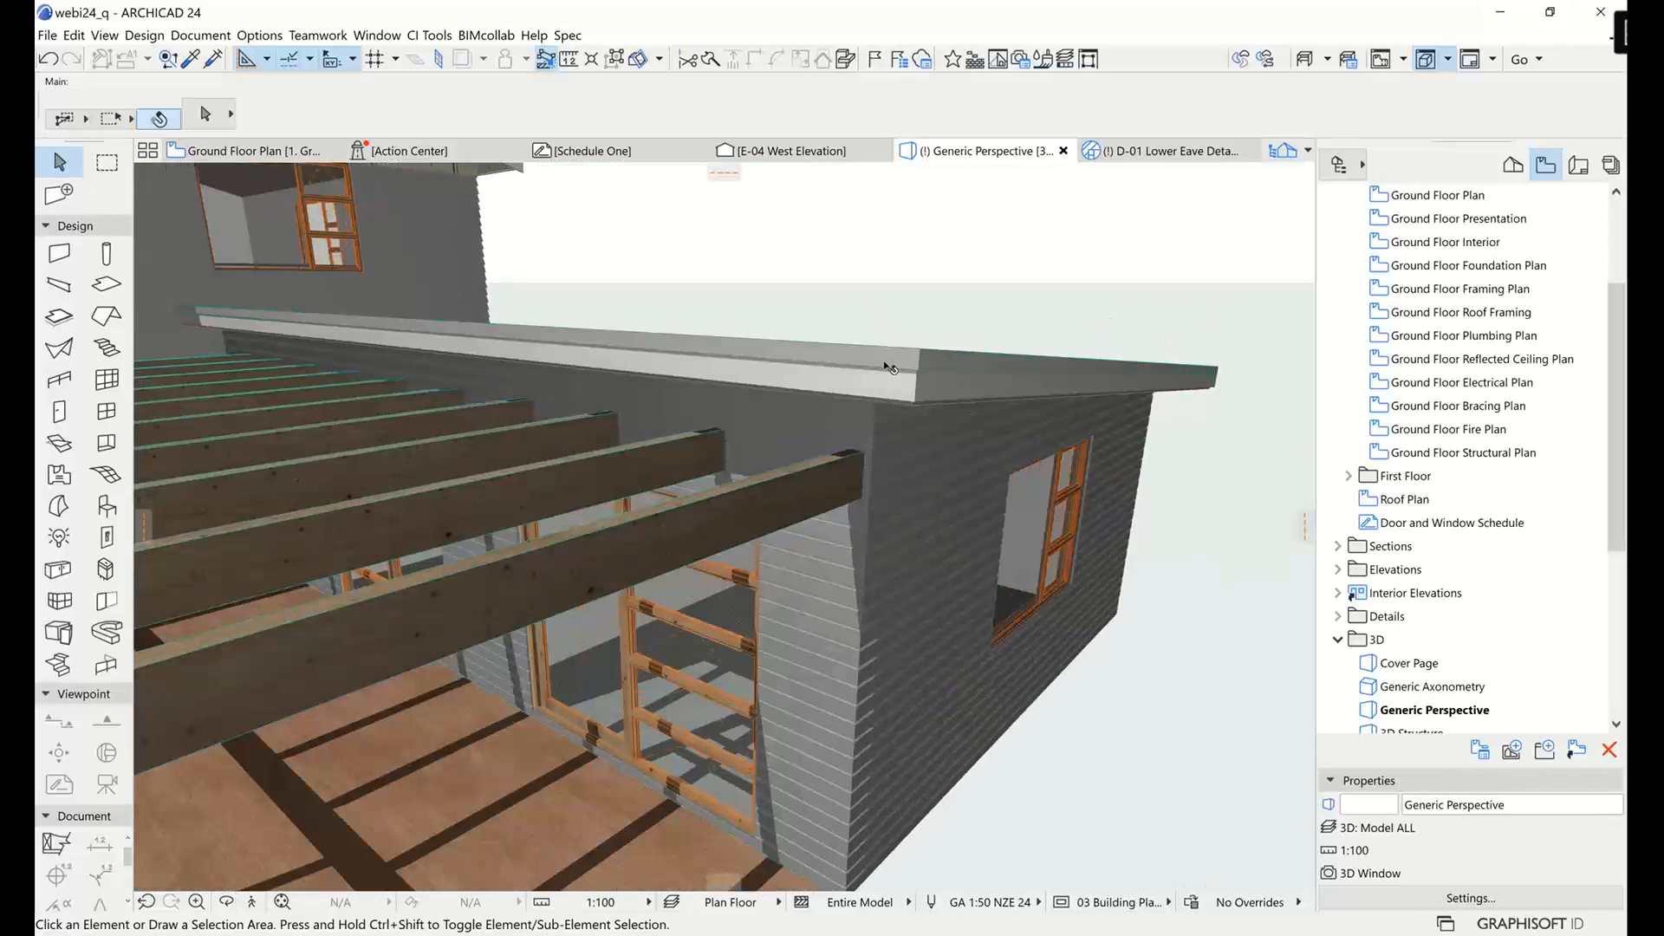
# Select the deck-side wall covering and review the Coverings and Covering pages of its settings.
pyautogui.click(848, 599)
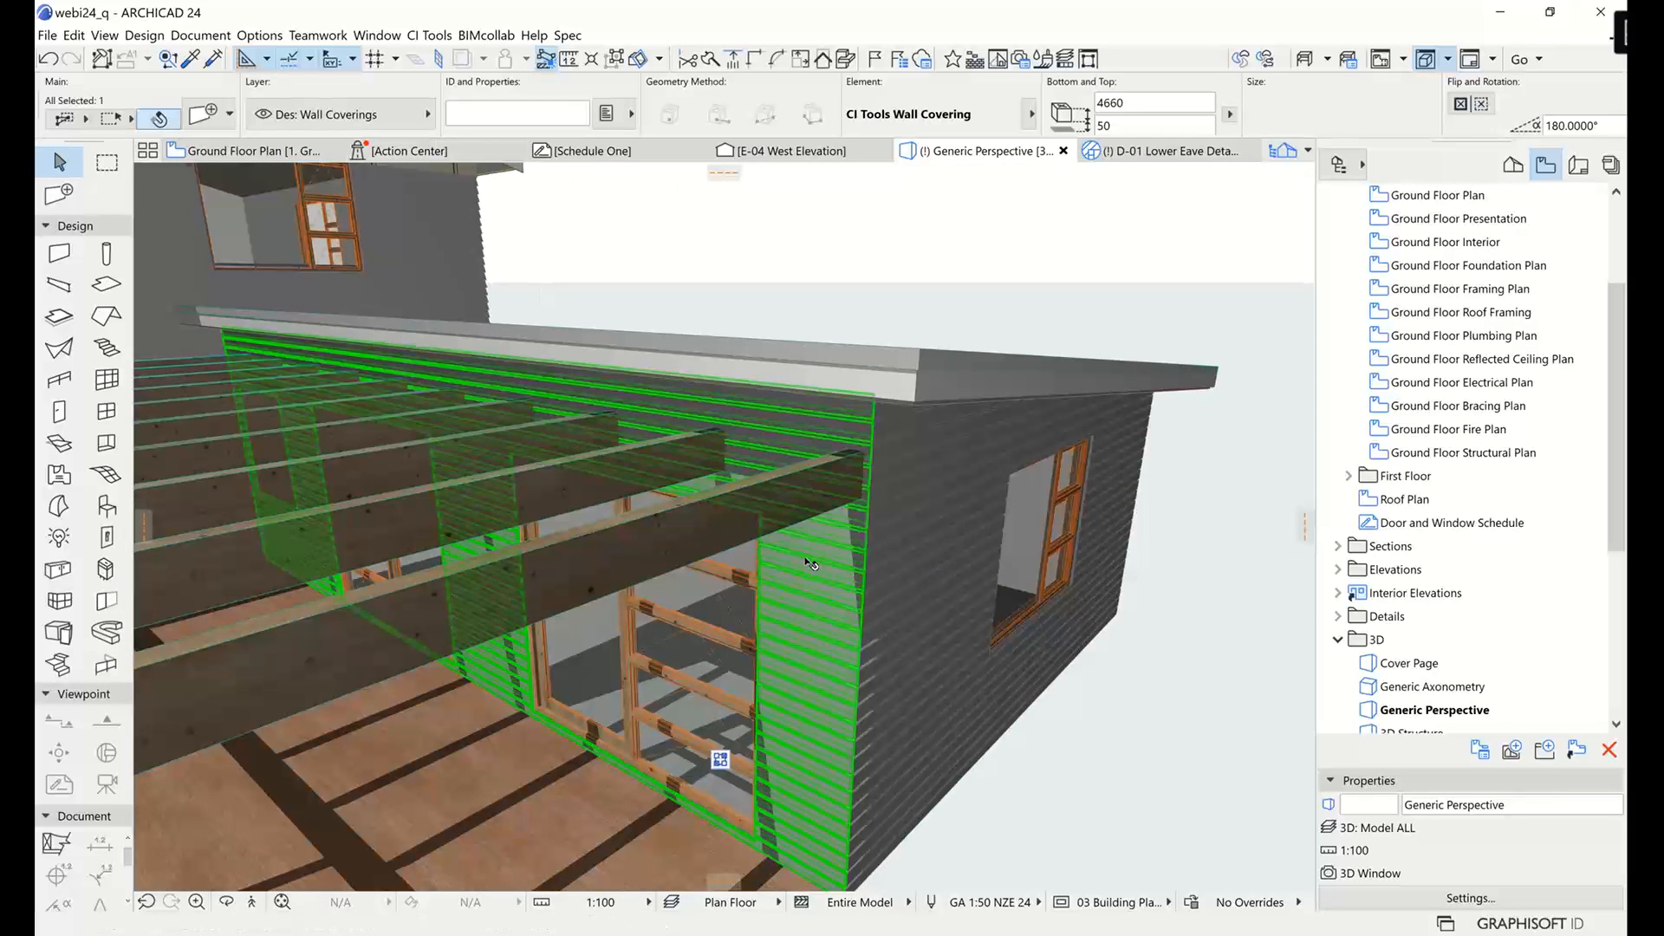
pyautogui.keyDown('shift'); pyautogui.moveTo(812, 503); pyautogui.dragTo(780, 438, button='middle'); pyautogui.keyUp('shift')
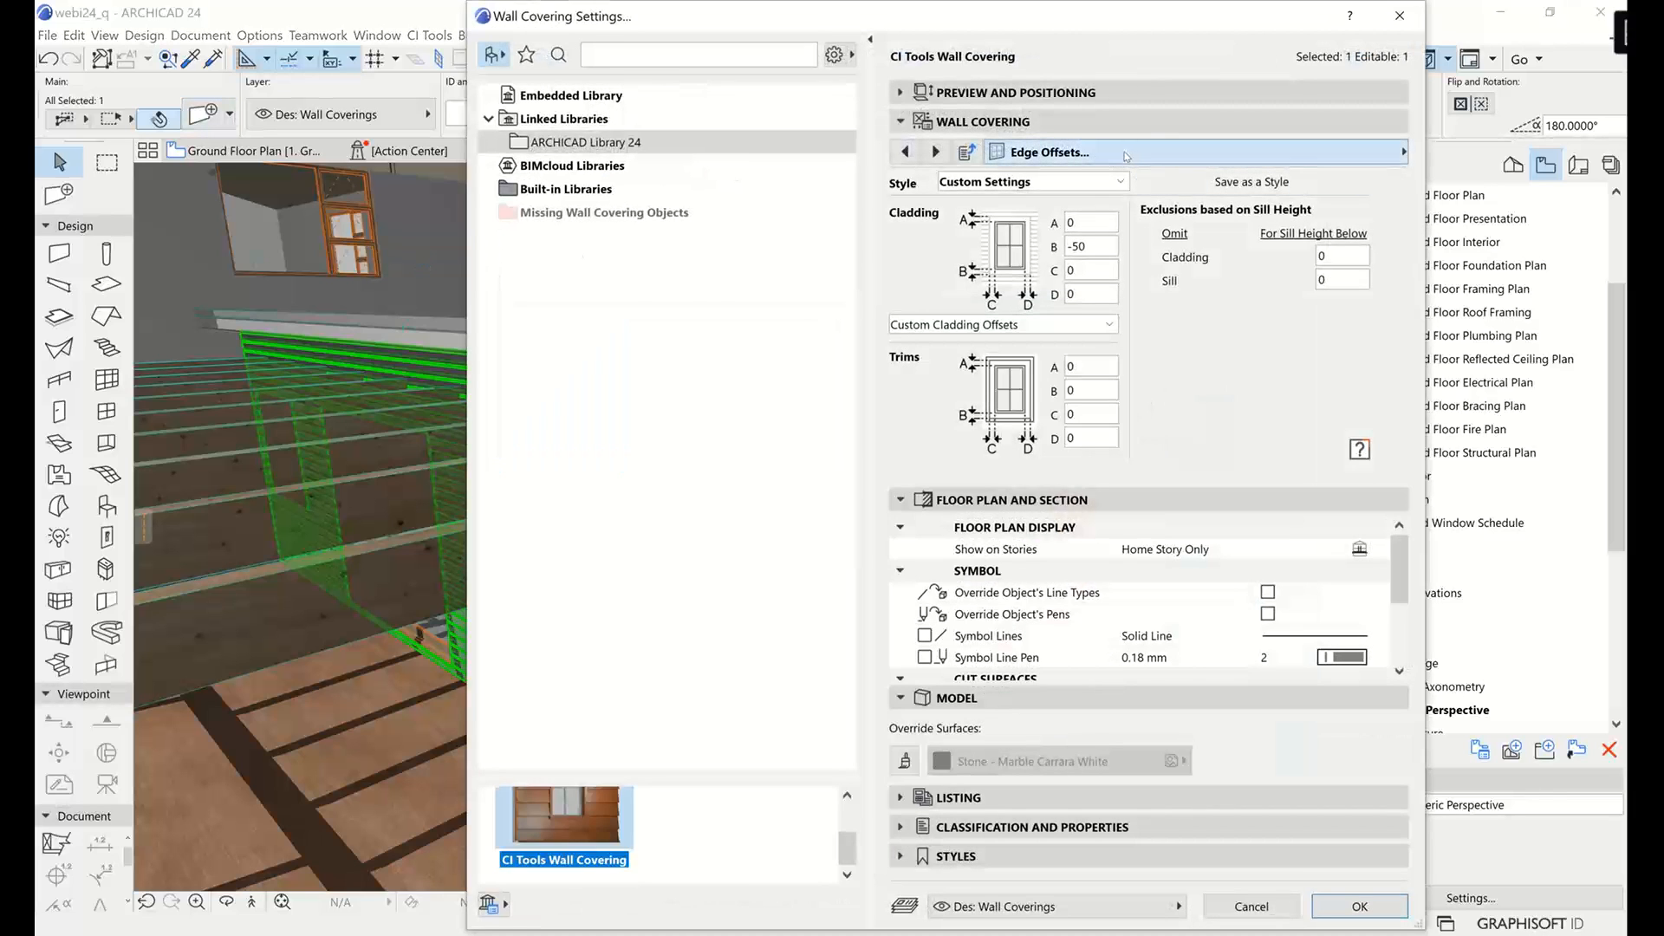
pyautogui.click(1332, 154)
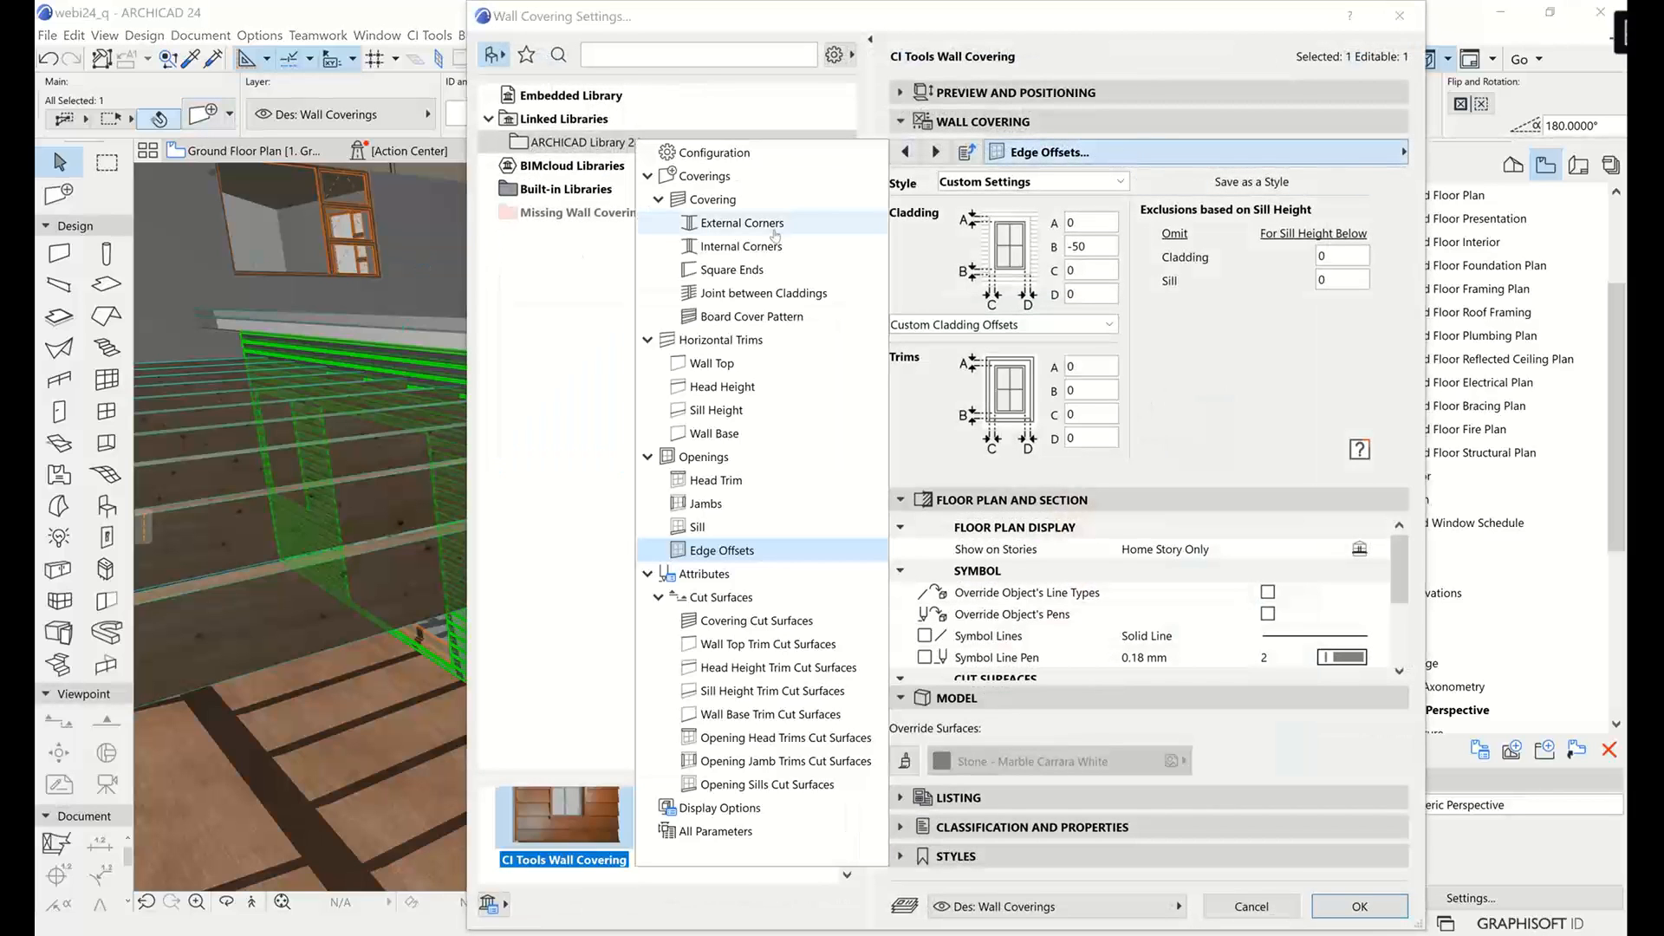
pyautogui.click(693, 178)
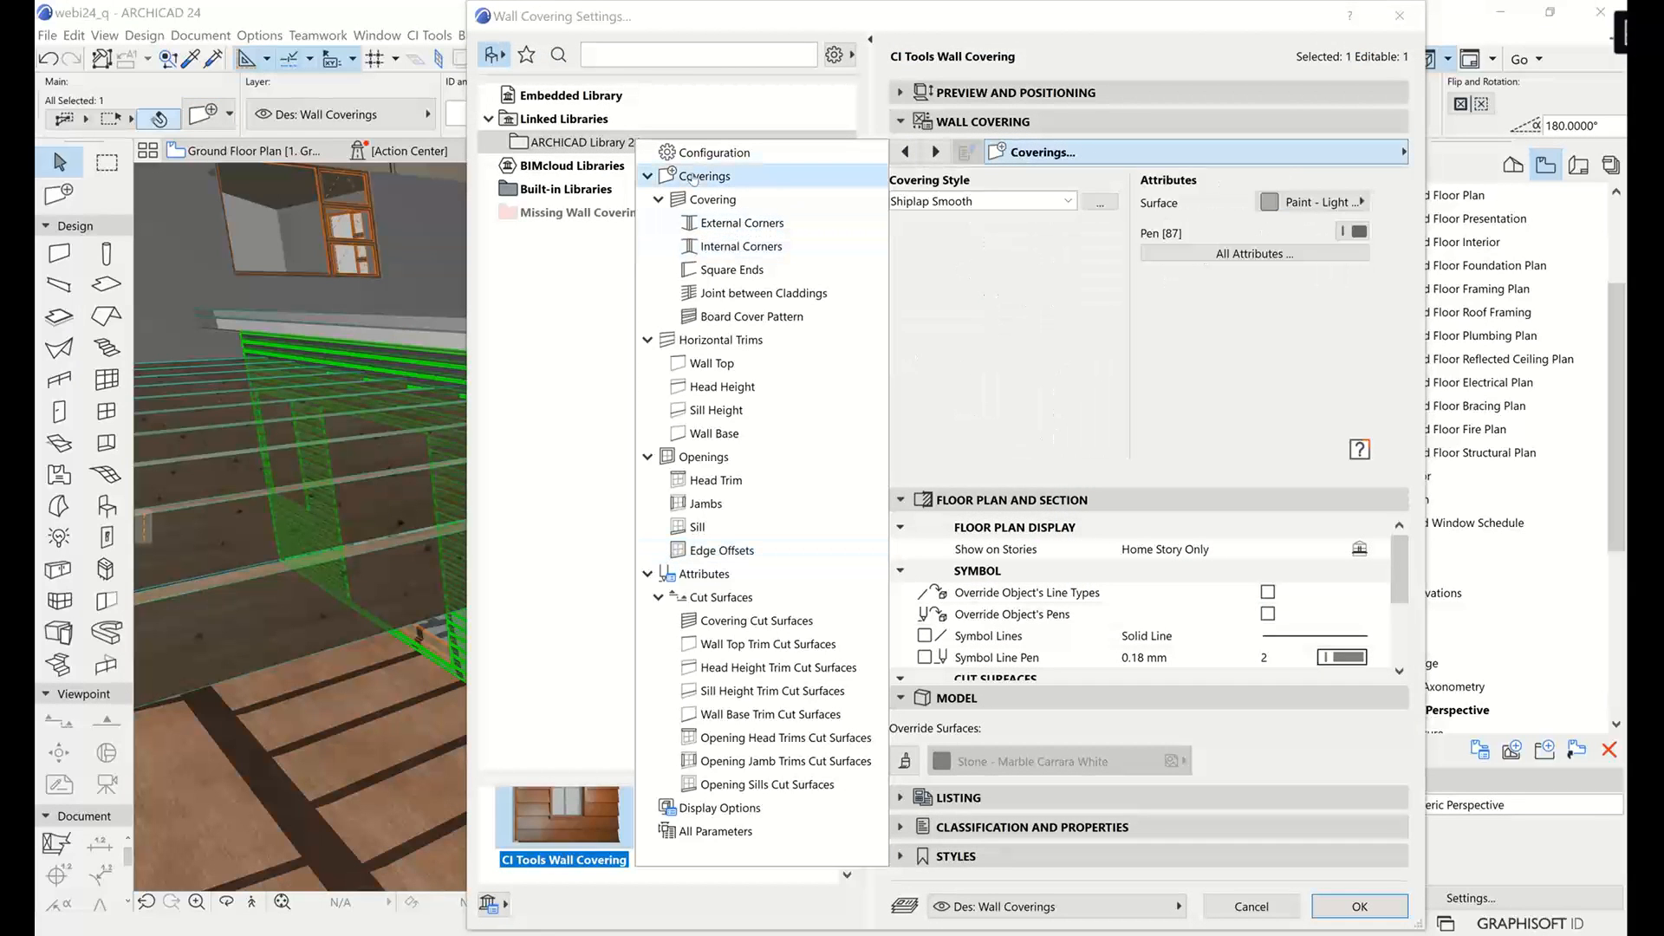
pyautogui.click(709, 199)
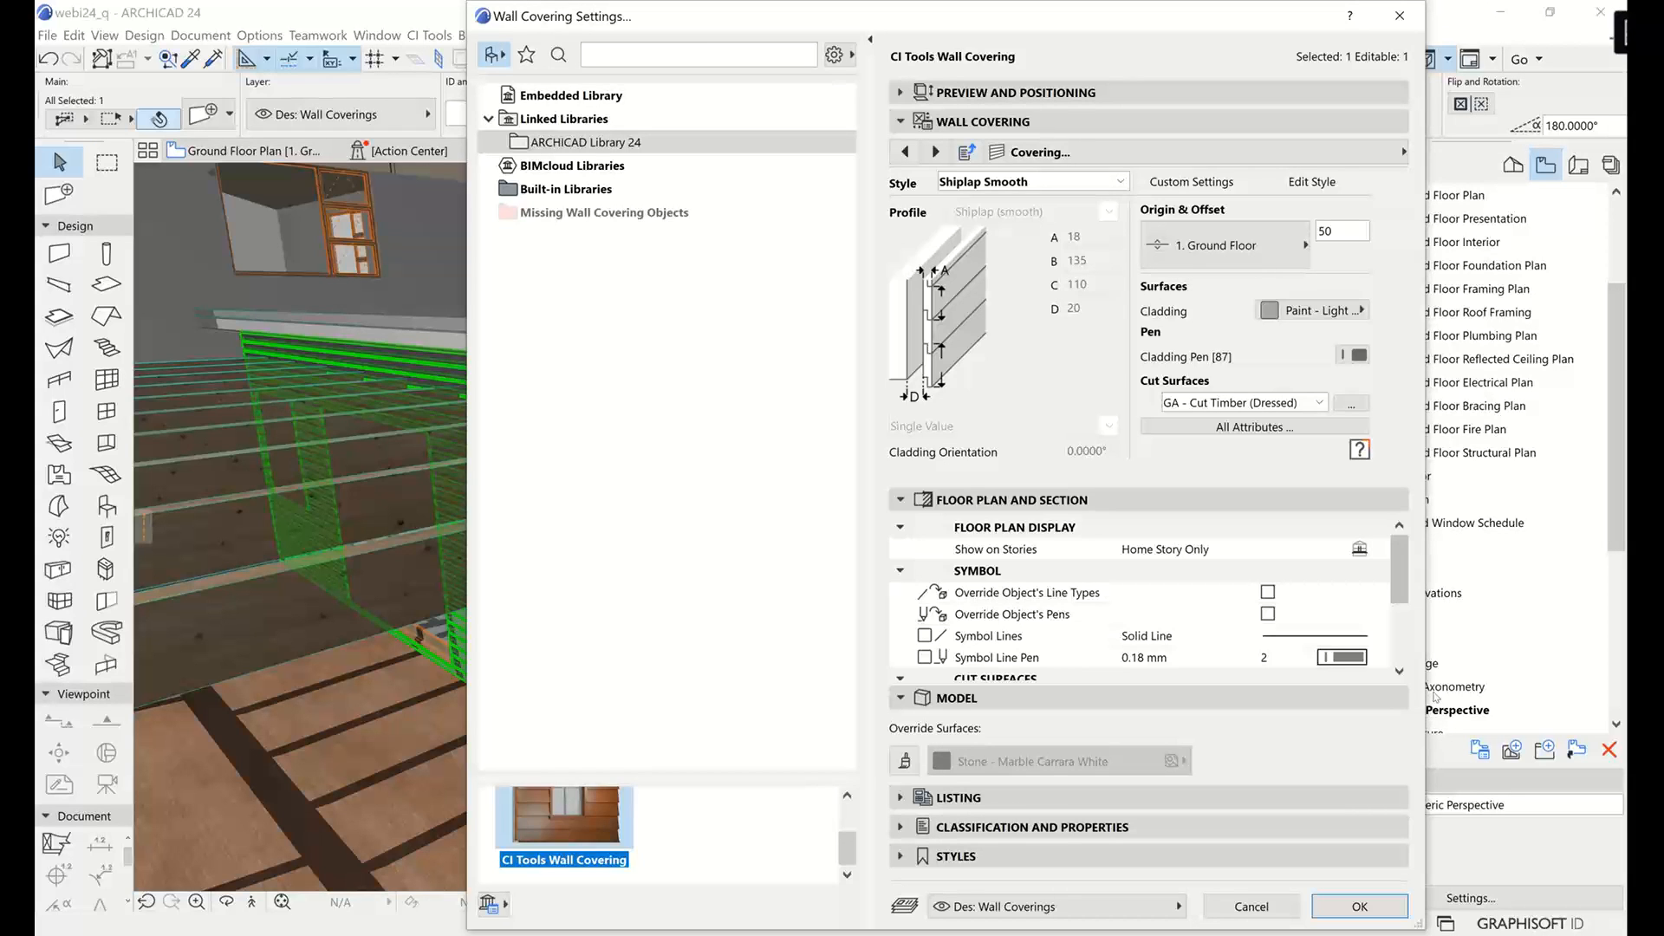
# Quit the phone-connection utility running in the background.
pyautogui.click(1644, 667)
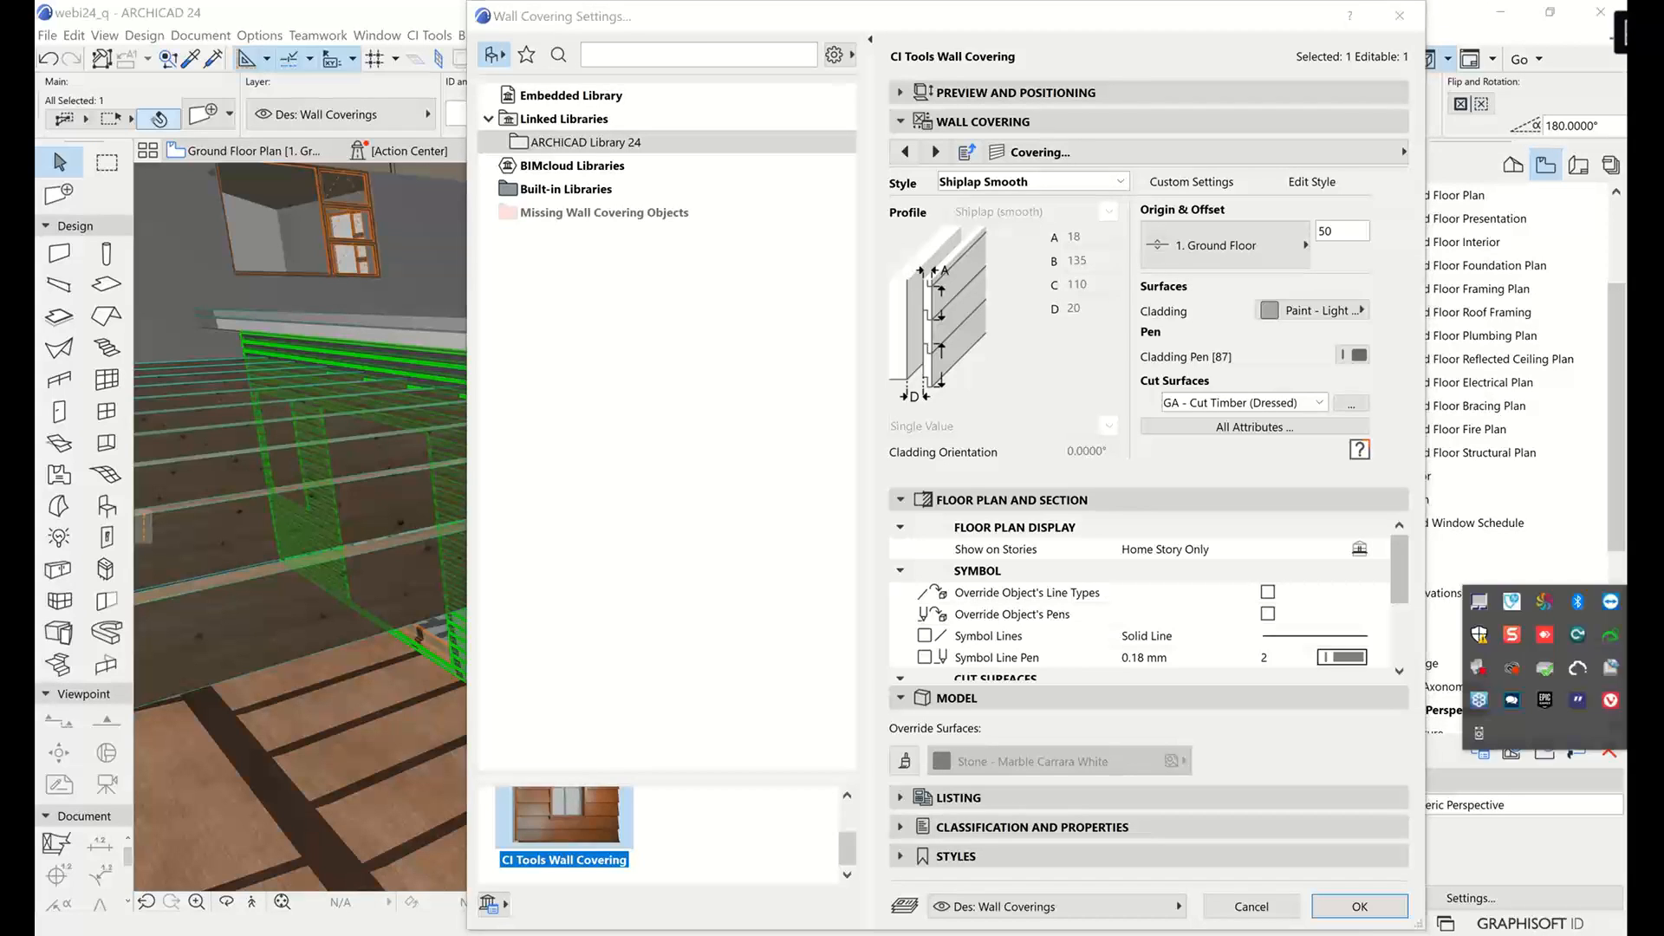
pyautogui.rightClick(1479, 732)
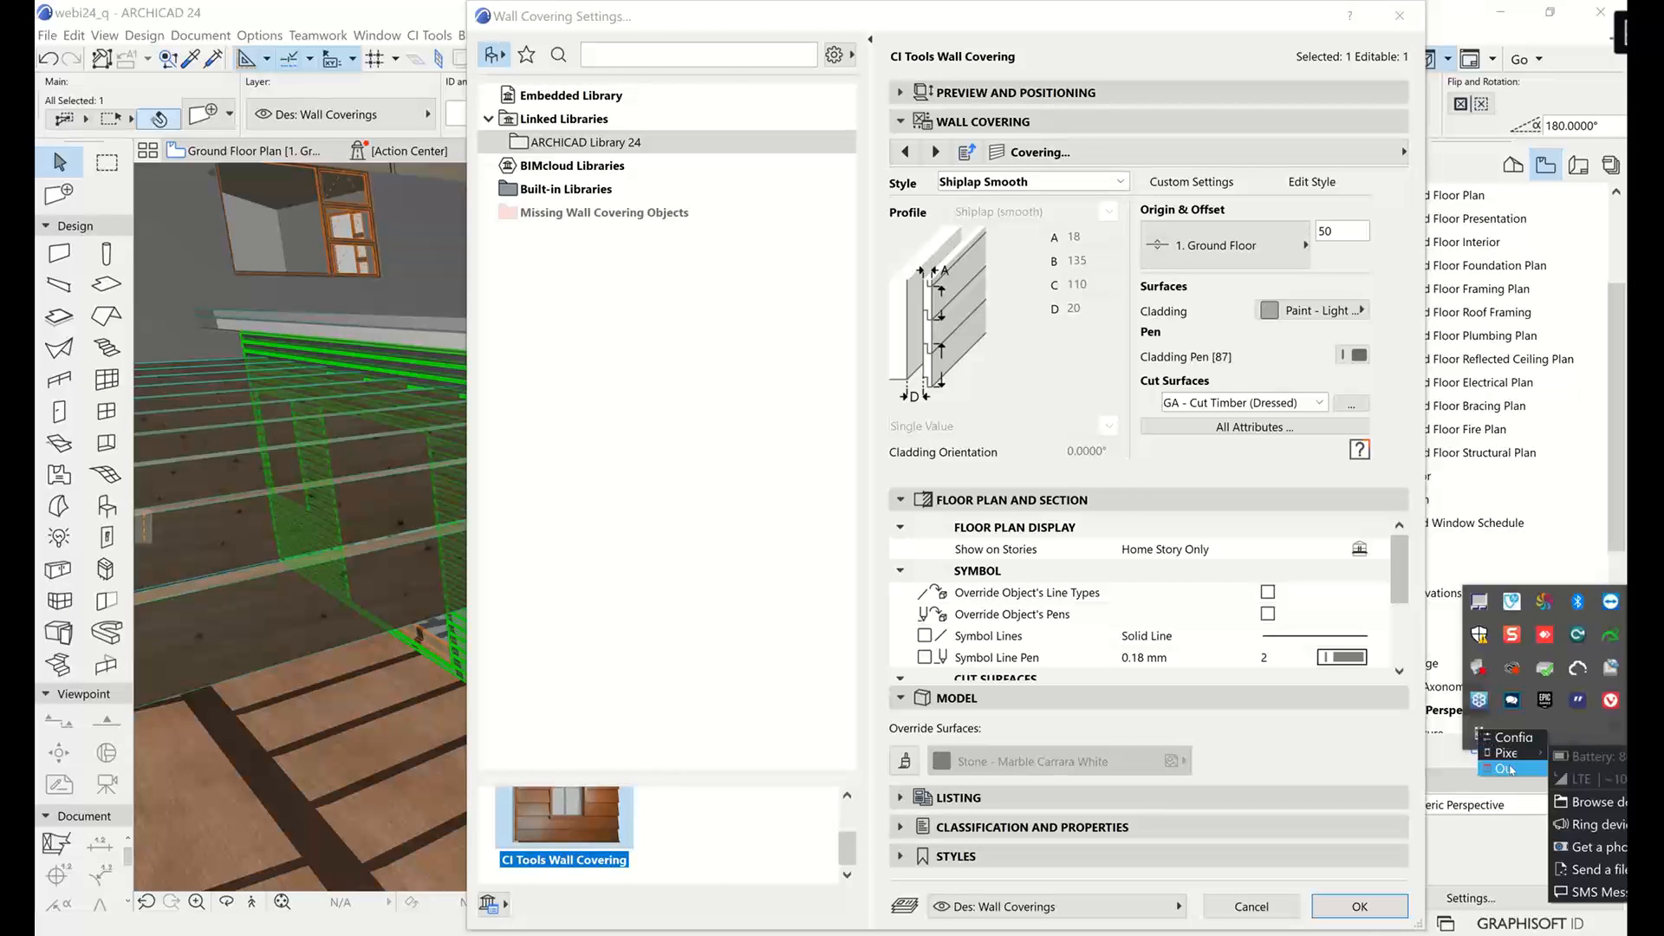
pyautogui.click(1509, 767)
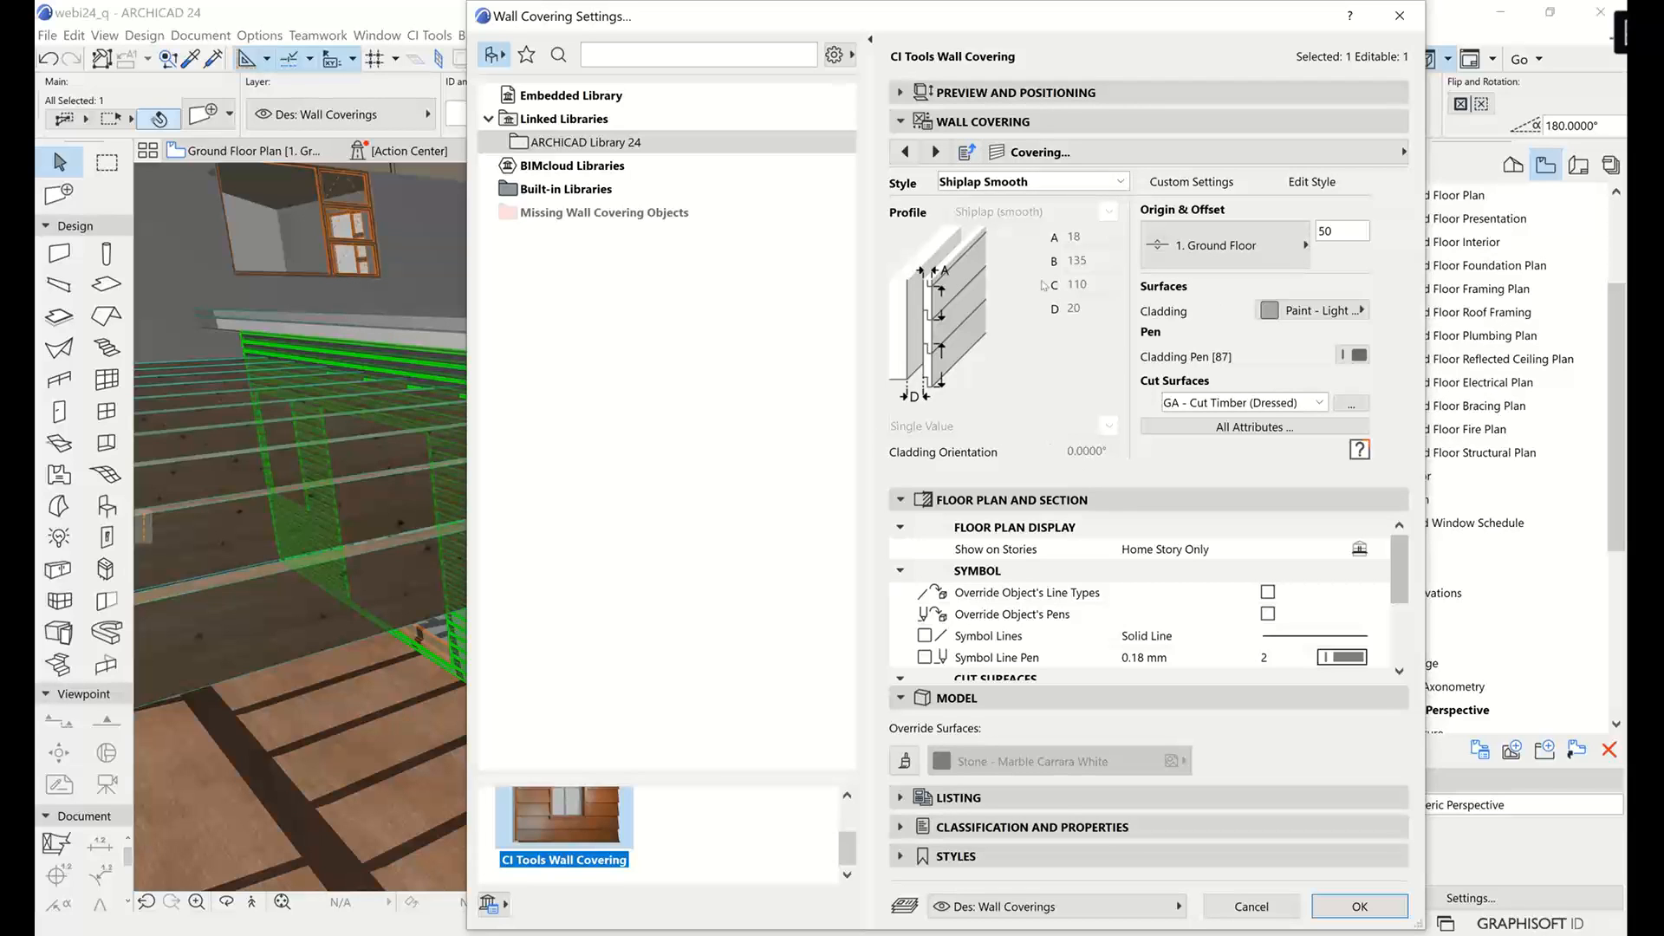
# Try the Shiplap Grooved style on the wall covering, review the other covering styles and cancel the settings.
pyautogui.click(1008, 184)
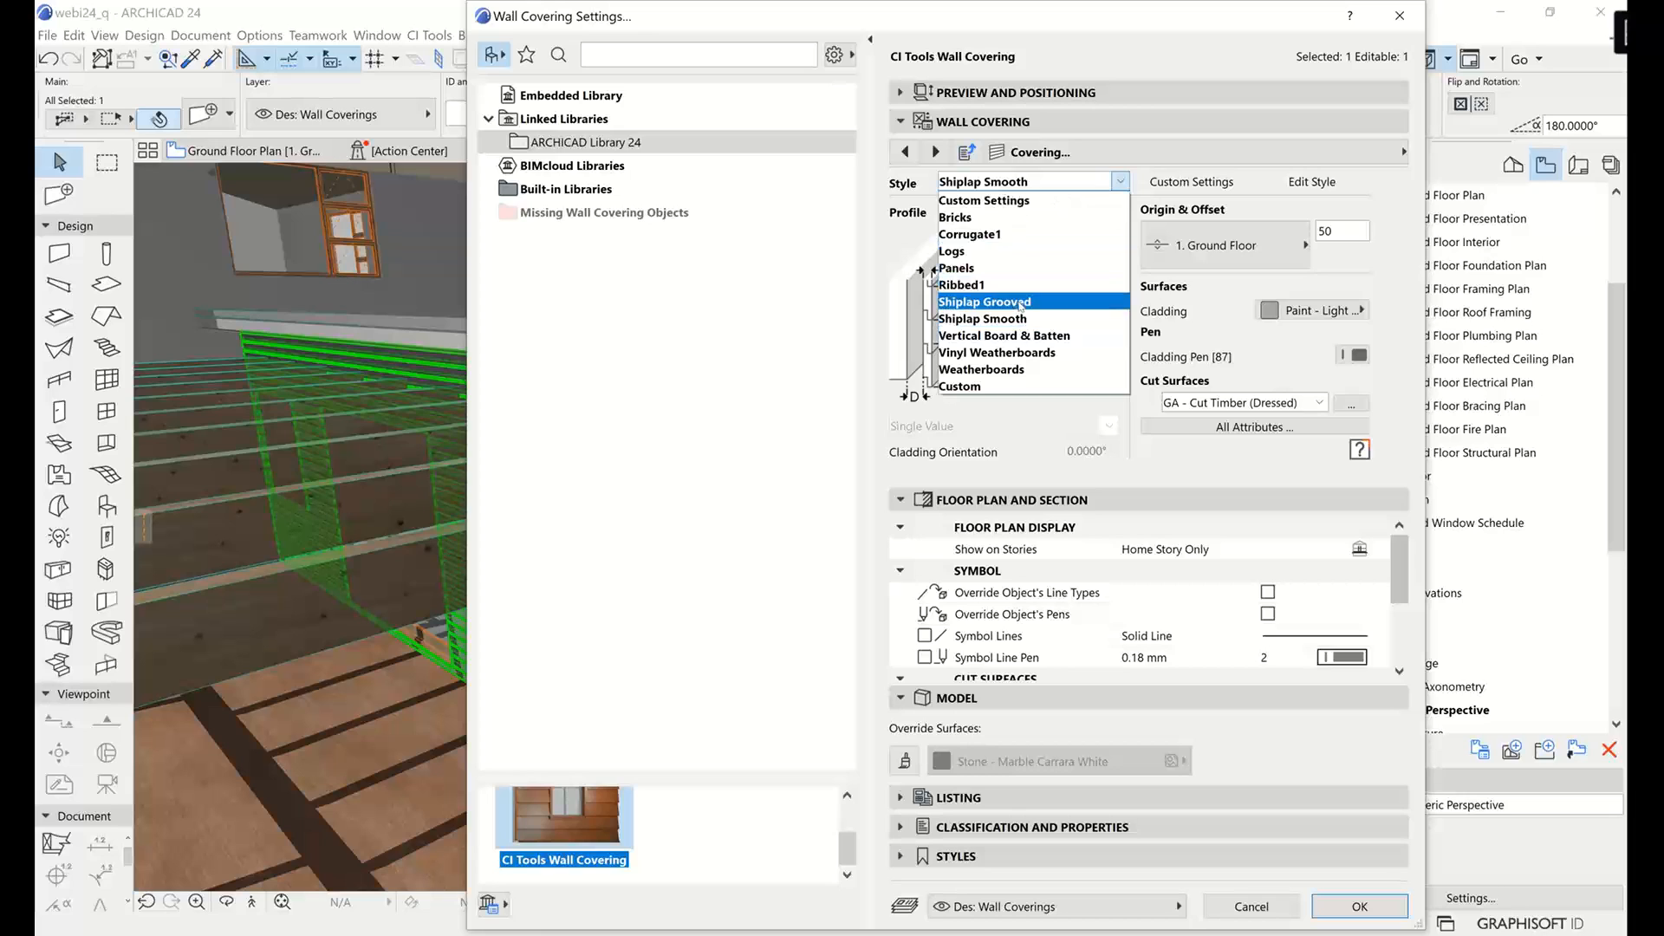
pyautogui.click(985, 302)
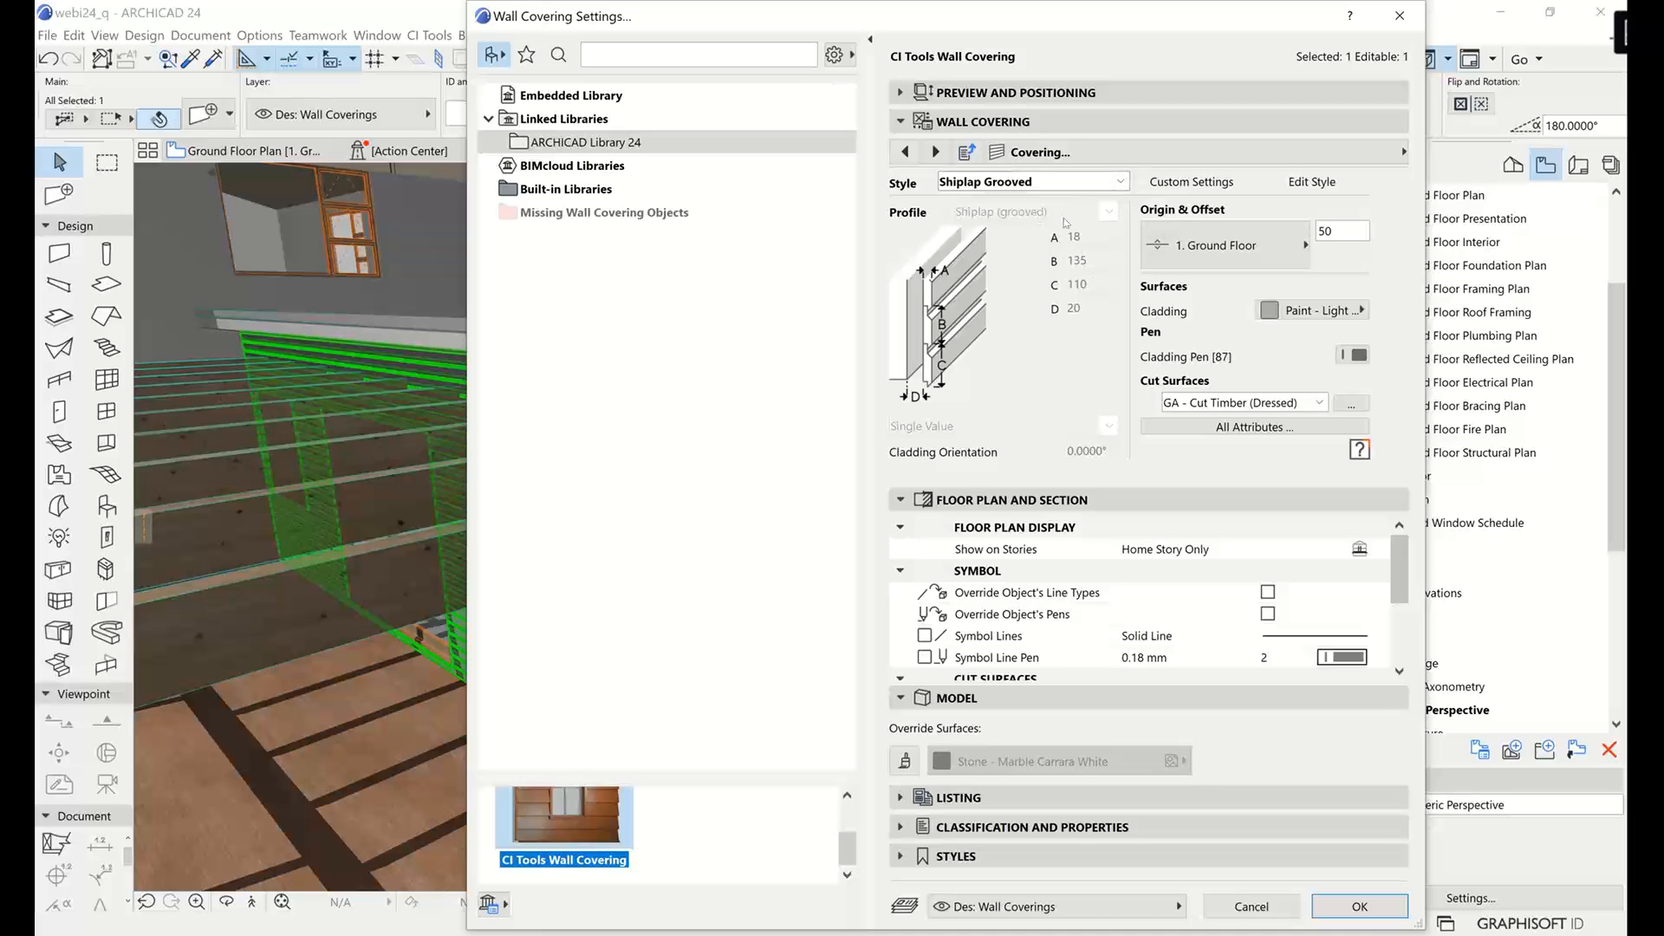
pyautogui.click(1058, 185)
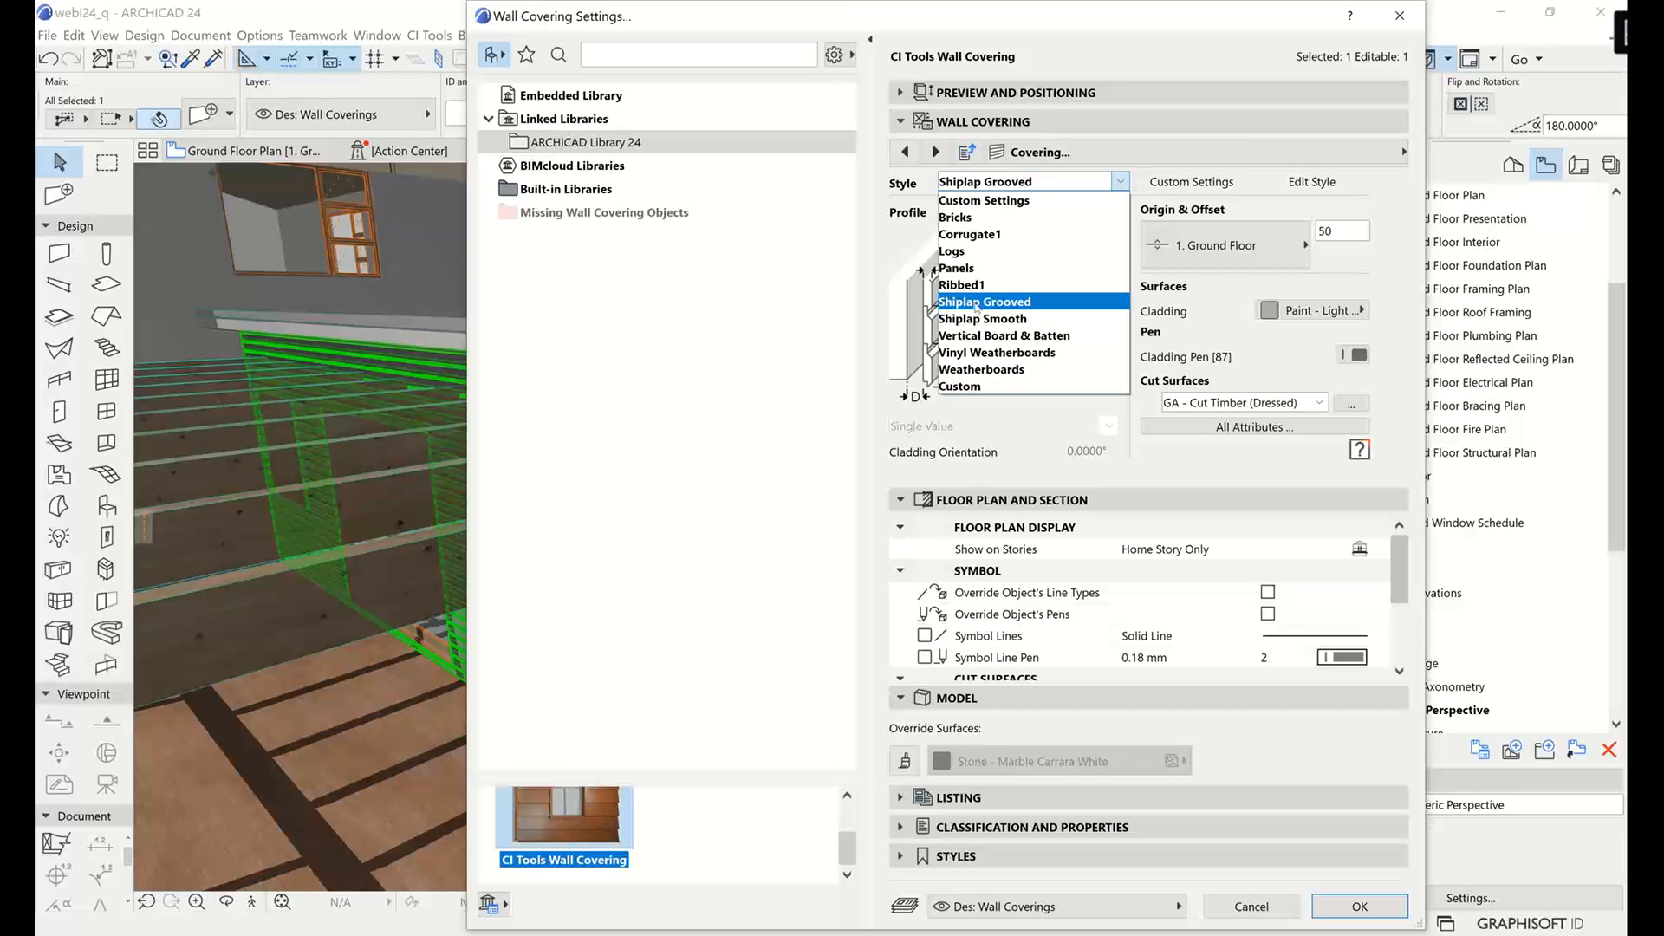
pyautogui.click(953, 303)
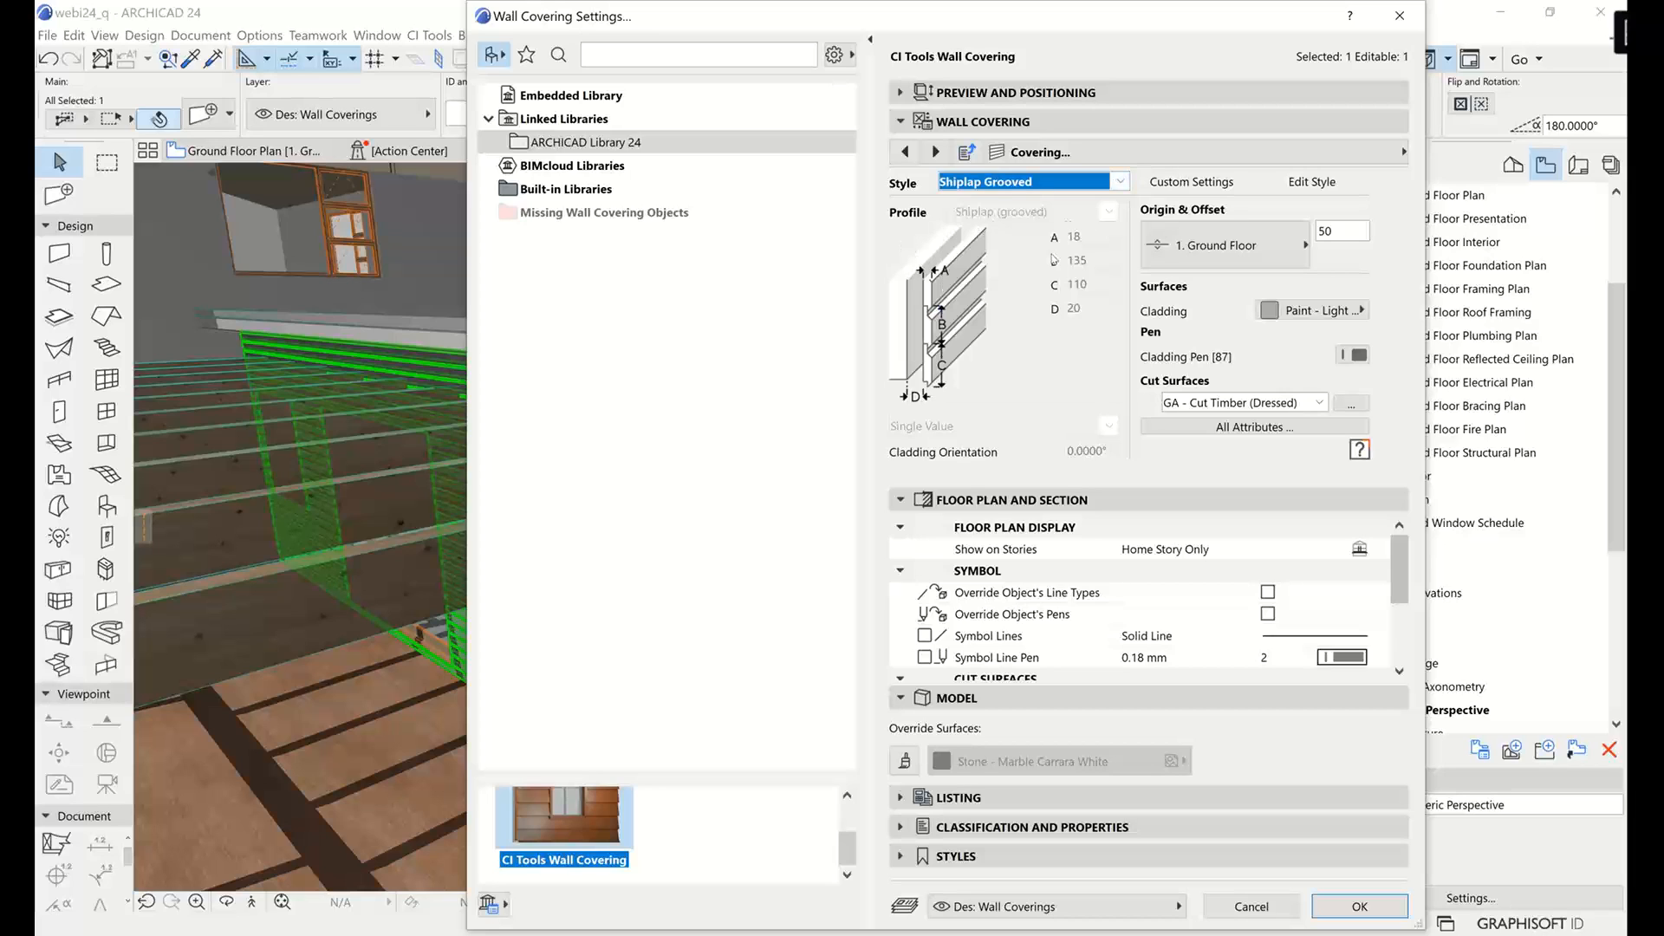
pyautogui.click(998, 185)
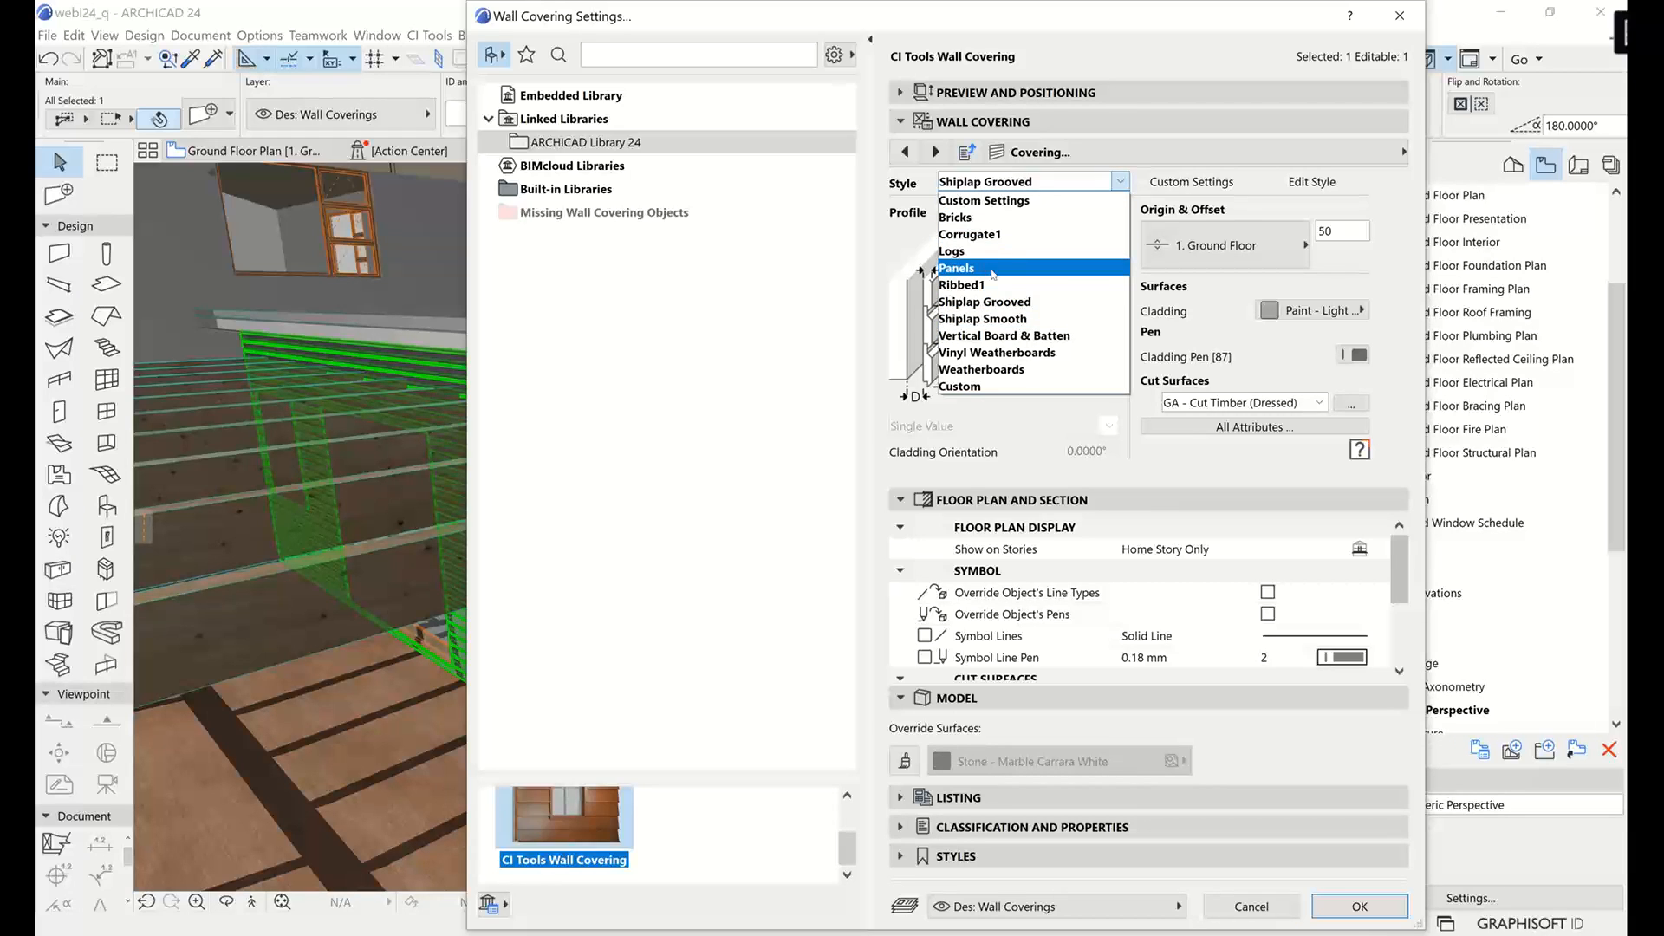
pyautogui.click(898, 217)
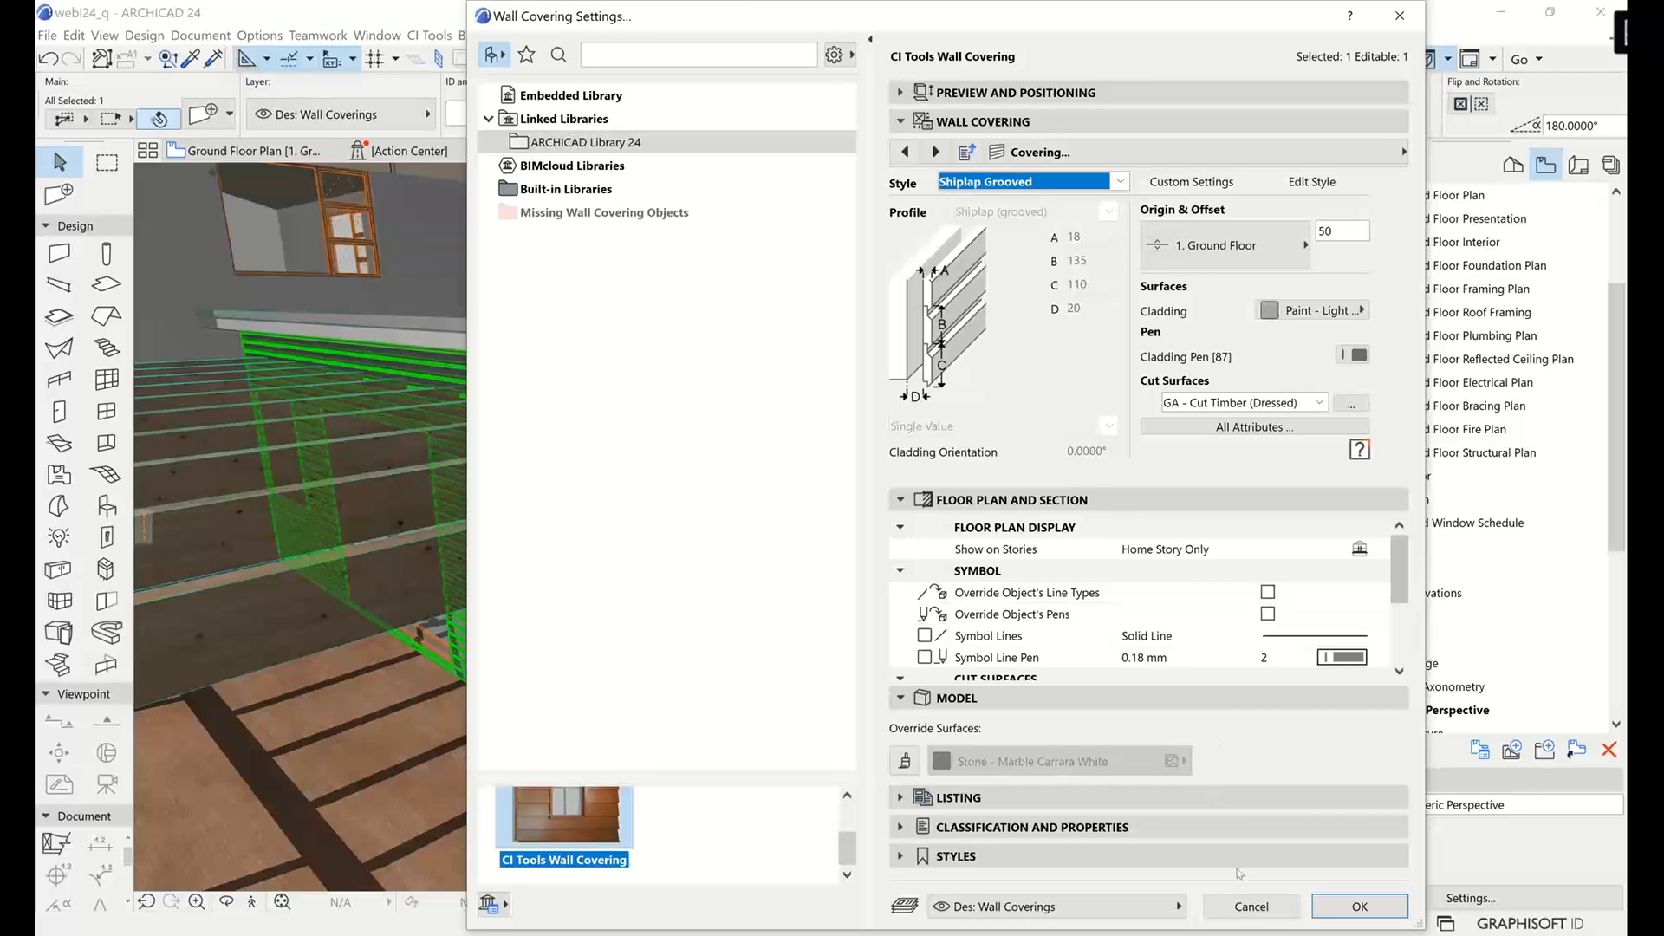
pyautogui.click(1248, 906)
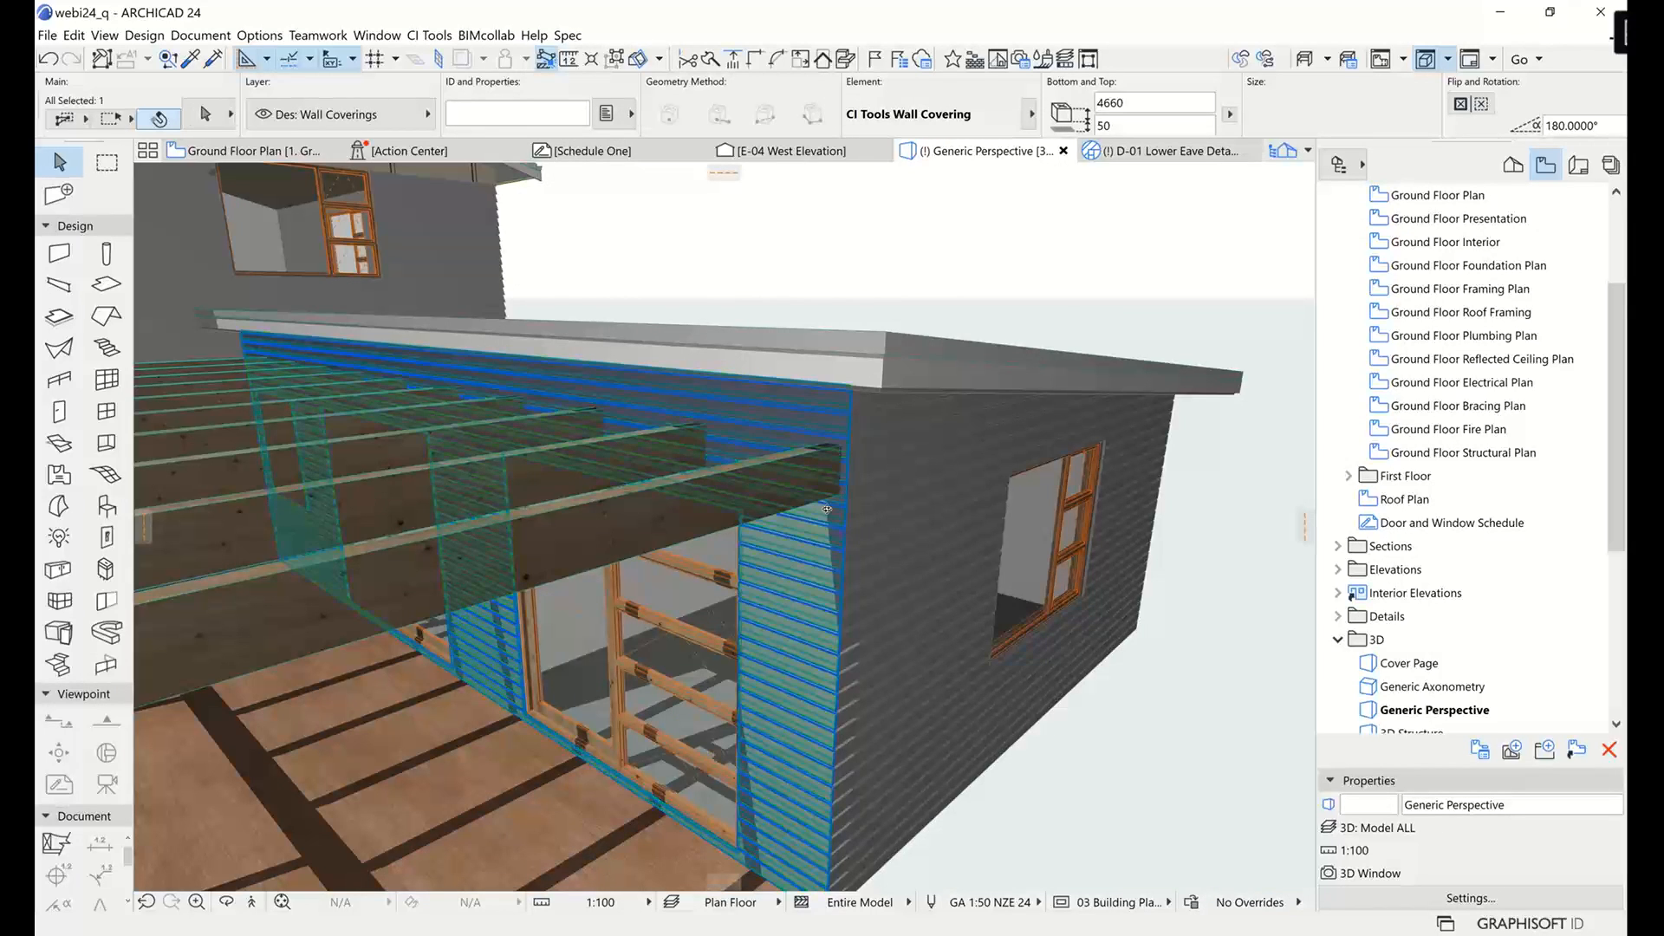
# Deselect the wall covering and examine how the cladding boards meet at the building's outer corner below the eave.
pyautogui.keyDown('shift'); pyautogui.moveTo(827, 509); pyautogui.dragTo(839, 450, button='middle'); pyautogui.keyUp('shift')
pyautogui.click(1161, 841)
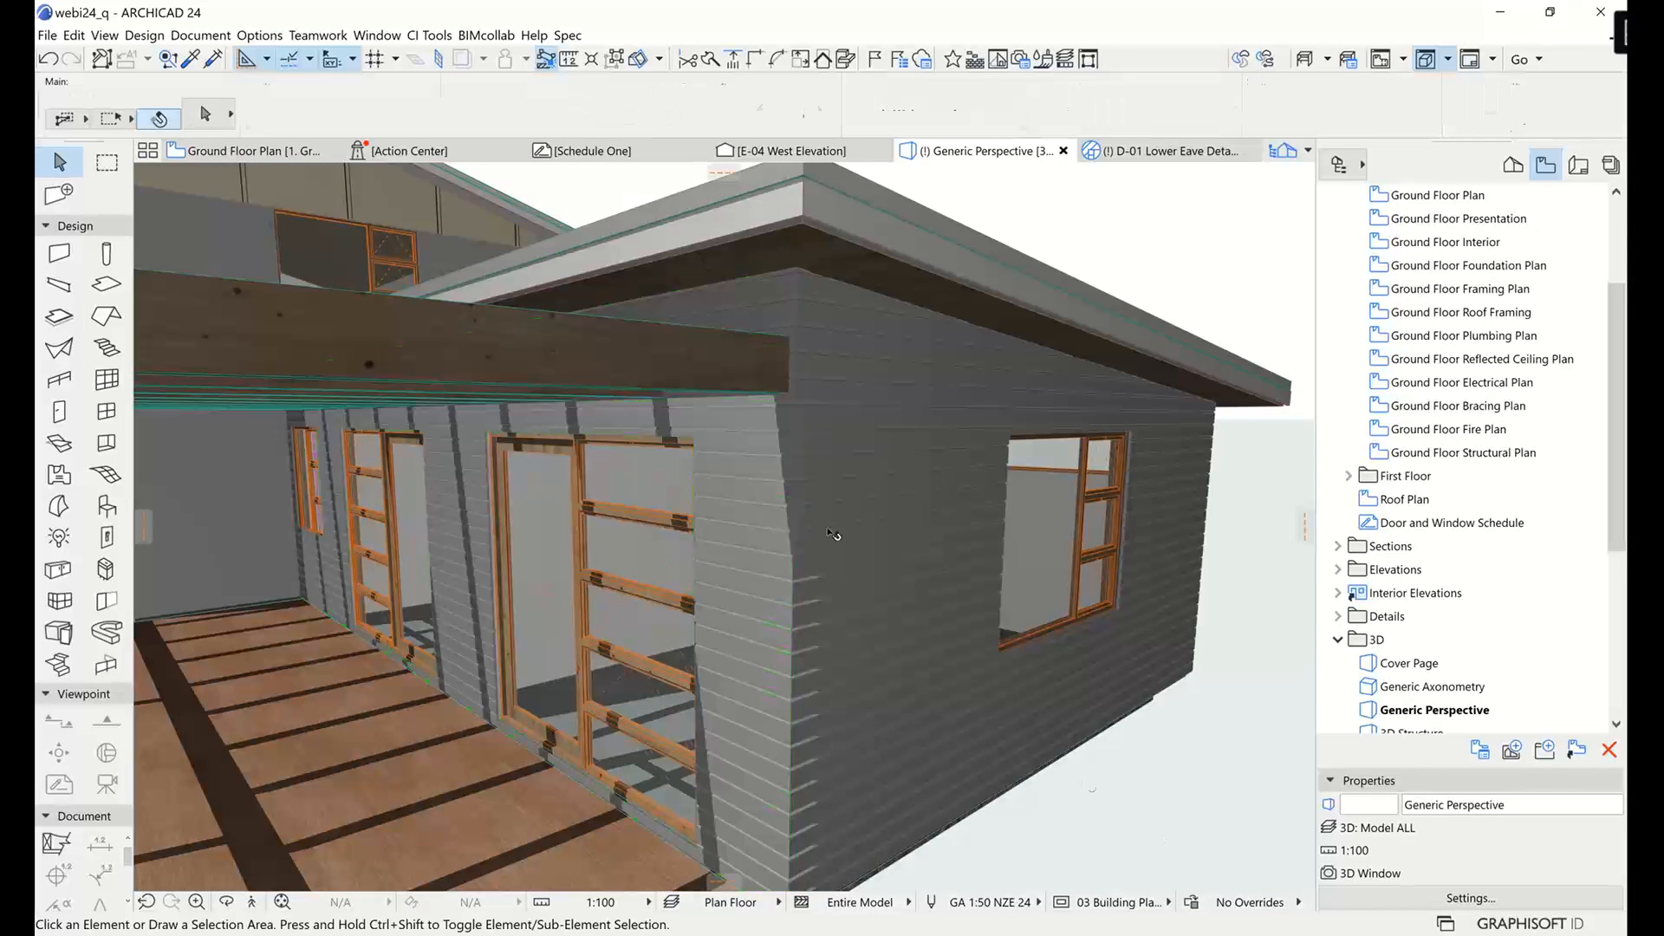
pyautogui.scroll(1, 784, 674)
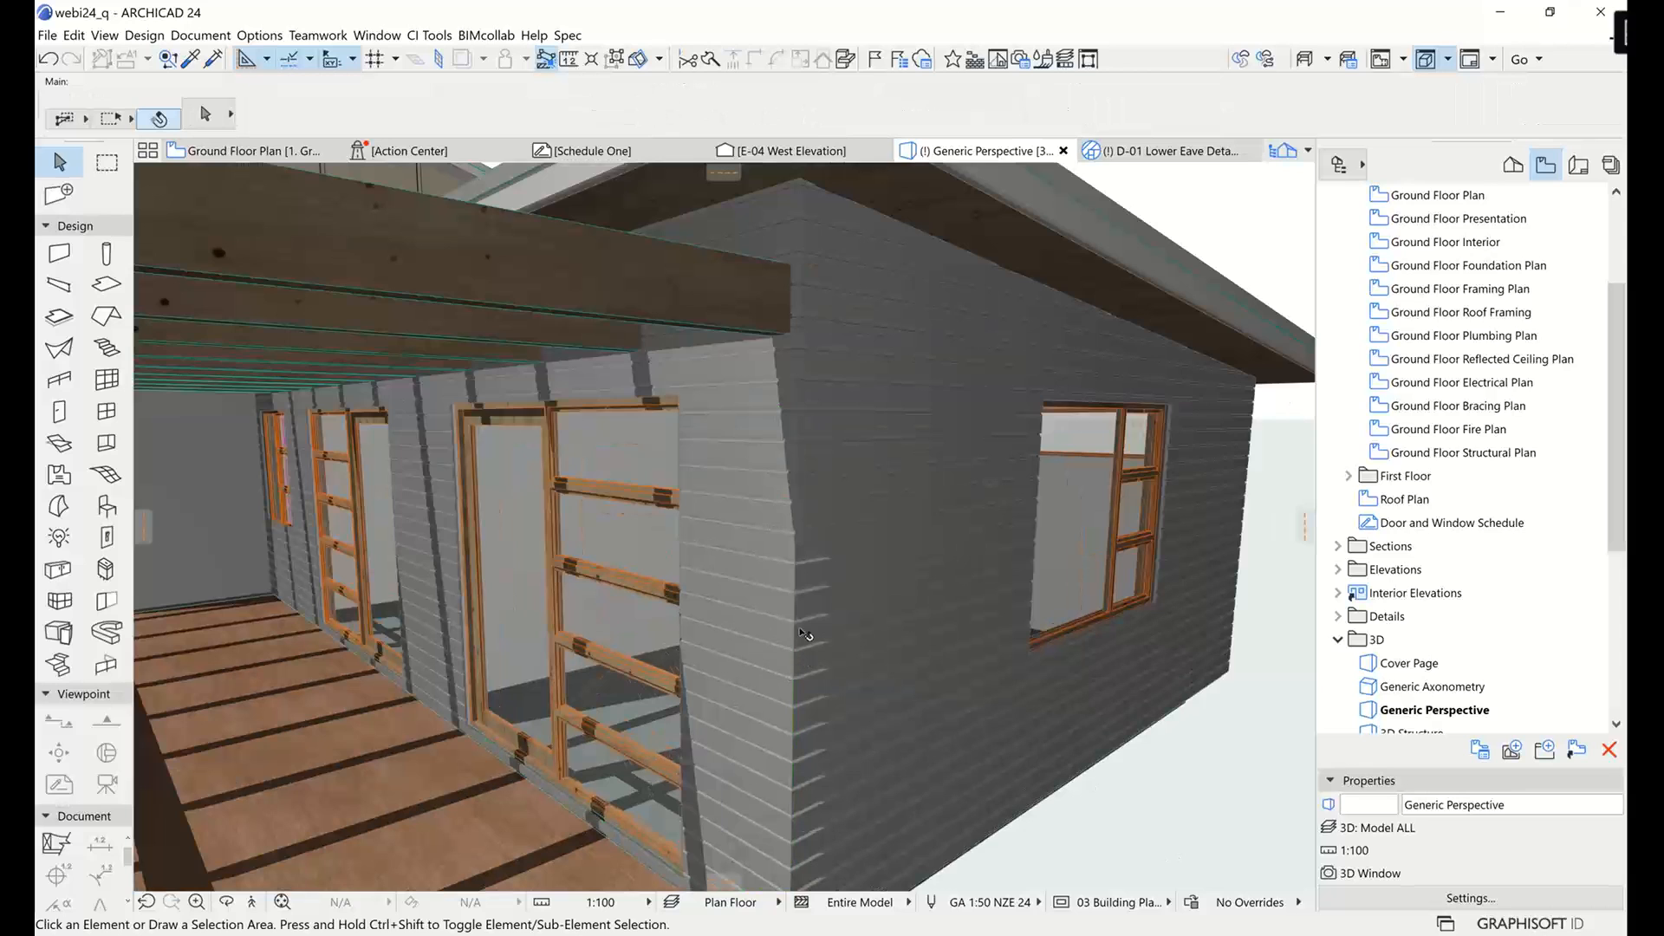
pyautogui.keyDown('shift'); pyautogui.moveTo(807, 634); pyautogui.dragTo(790, 435, button='middle'); pyautogui.keyUp('shift')
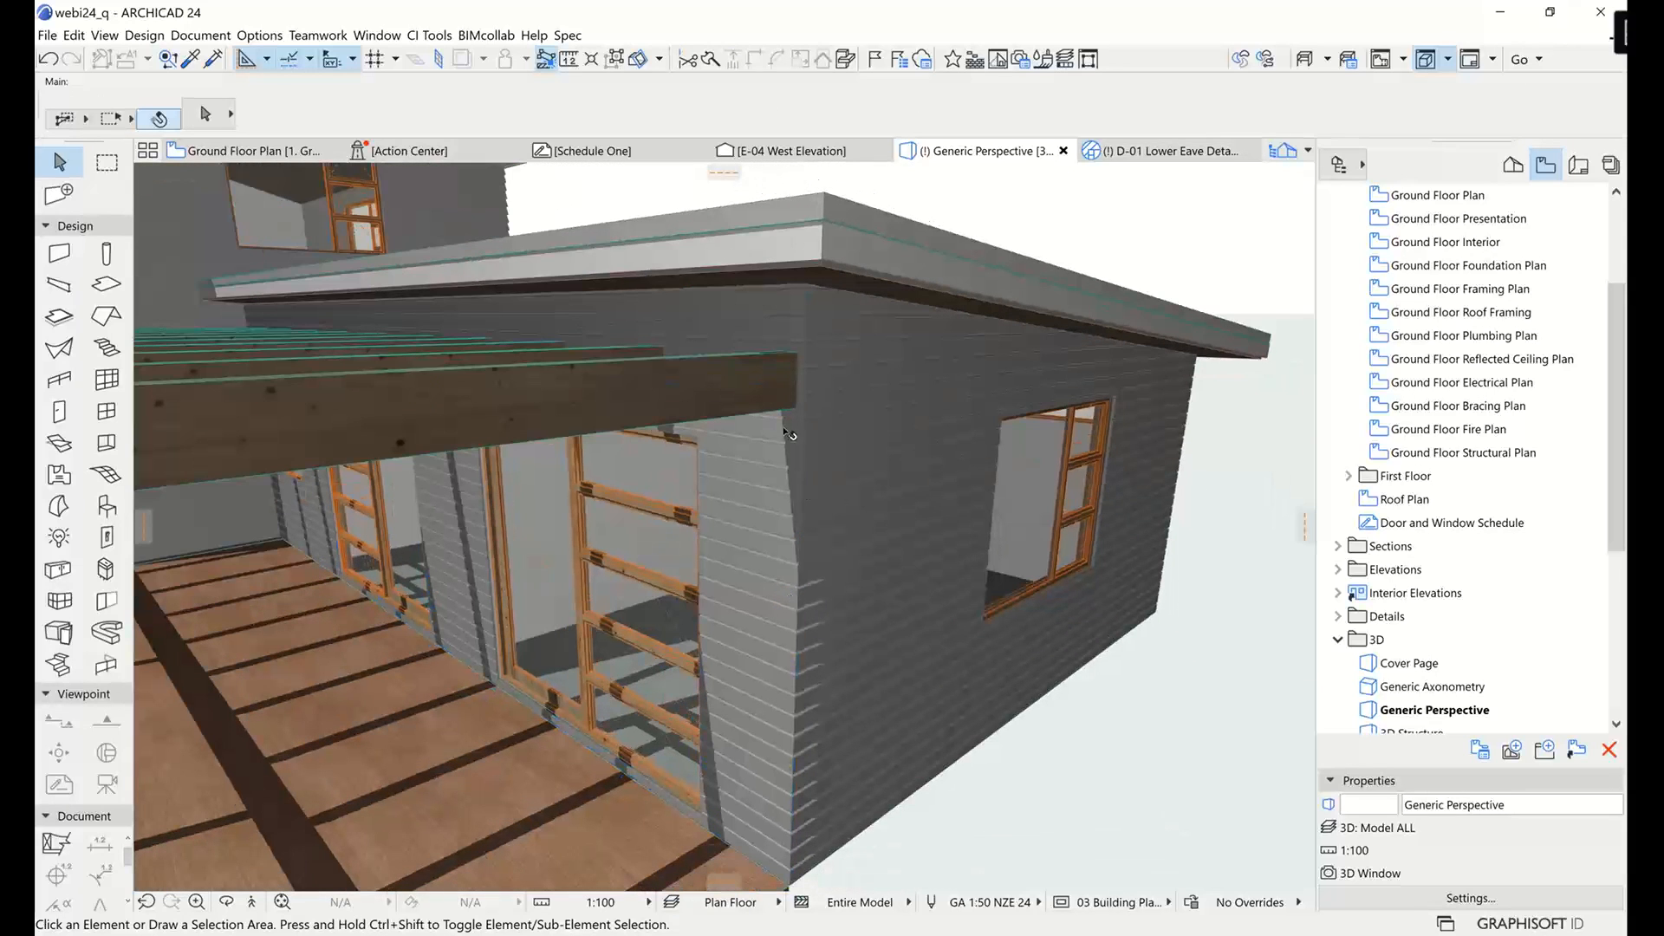
# Select the deck-side wall covering and go to the Covering page of its settings.
pyautogui.click(754, 483)
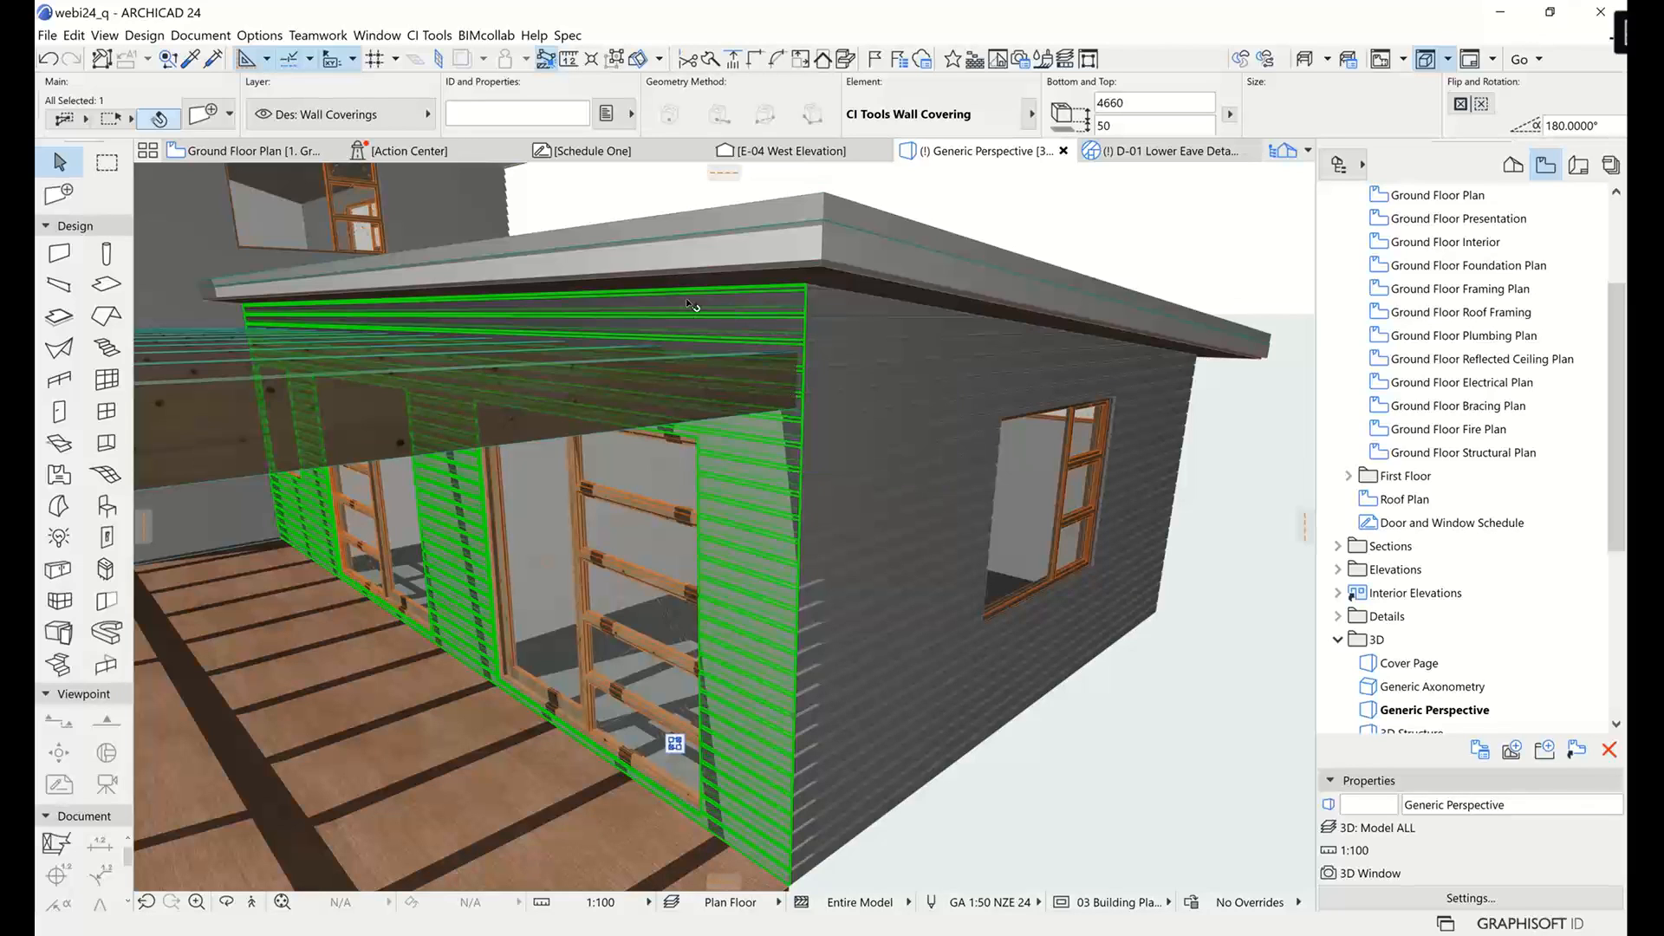
pyautogui.click(204, 114)
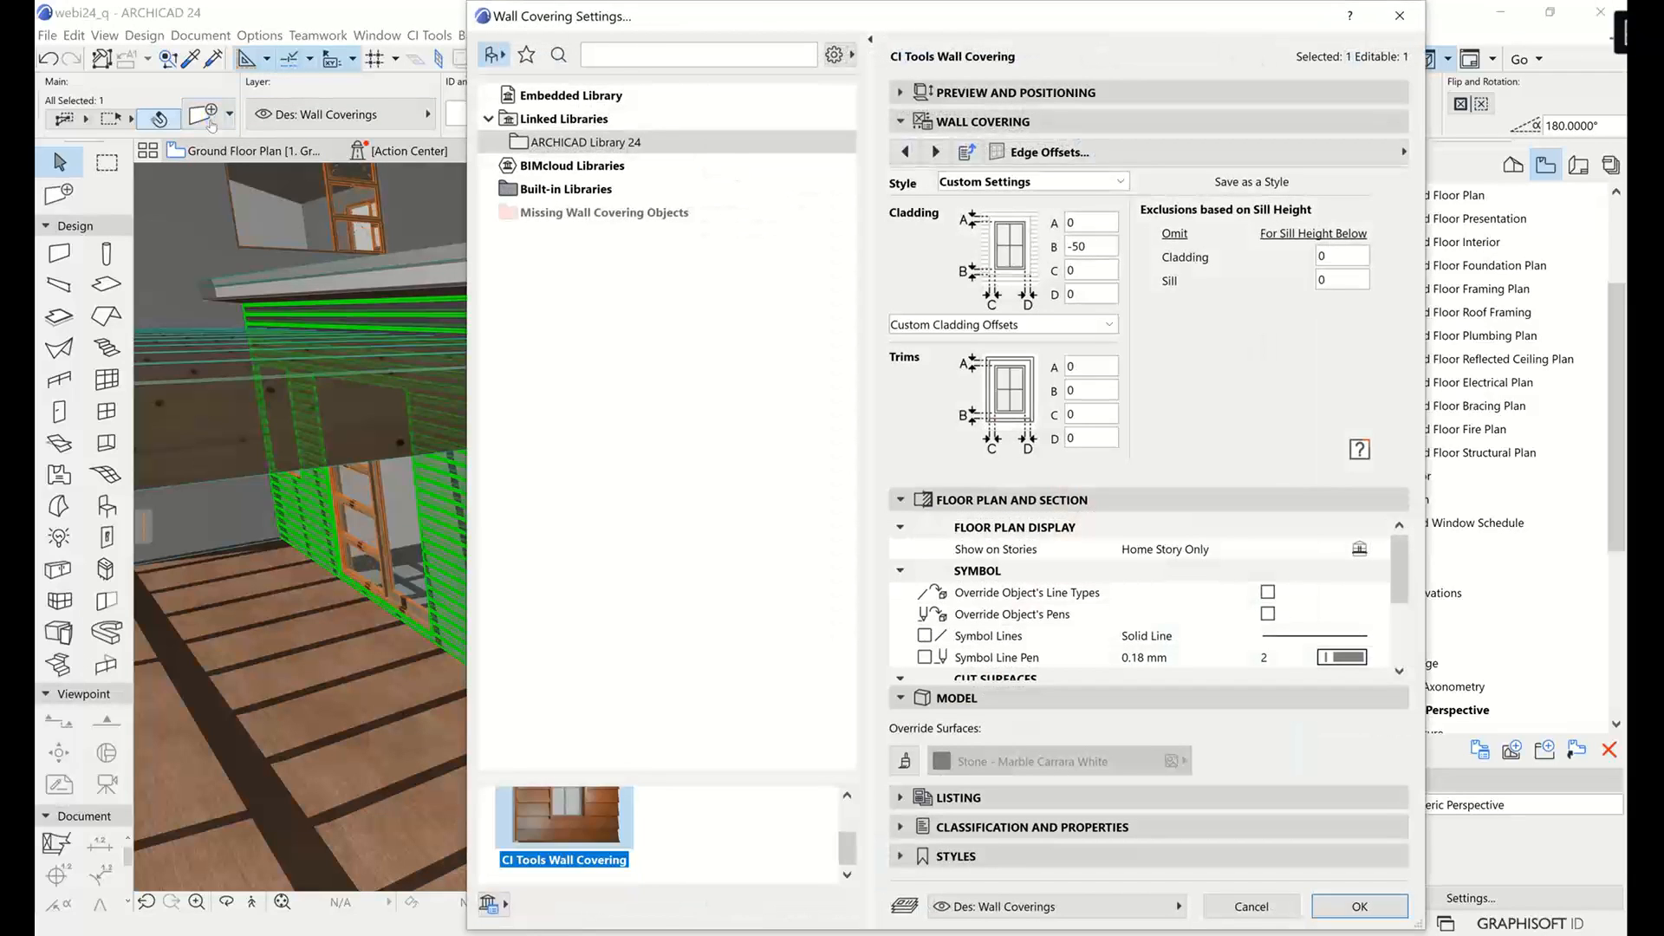
pyautogui.click(1234, 154)
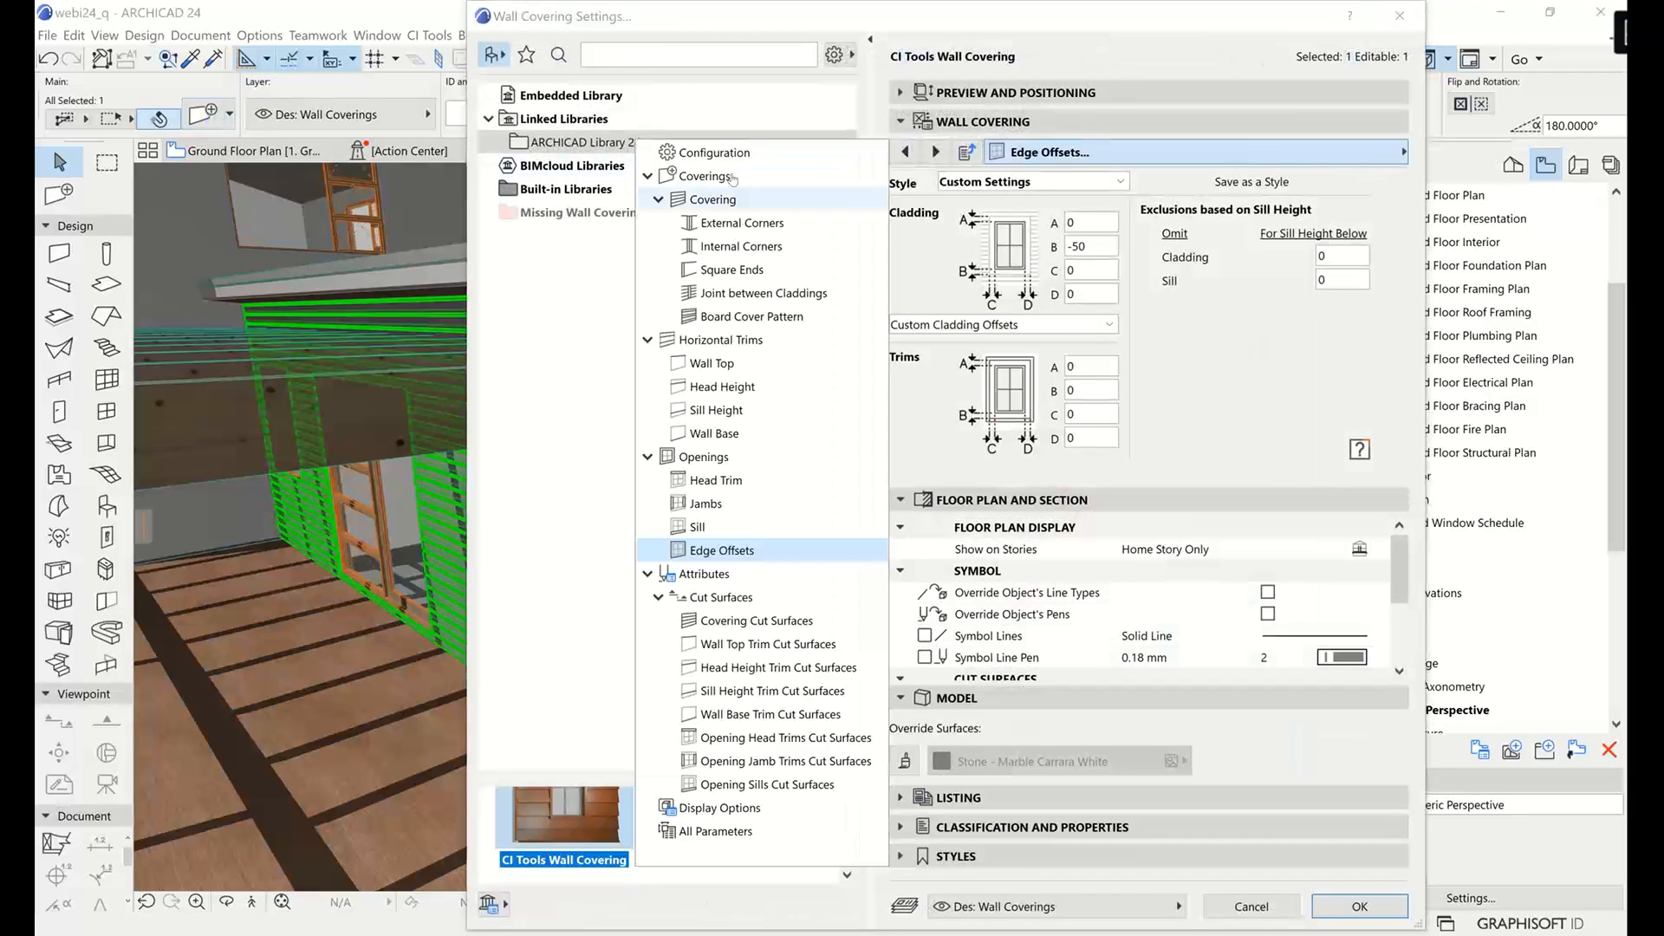
pyautogui.click(711, 200)
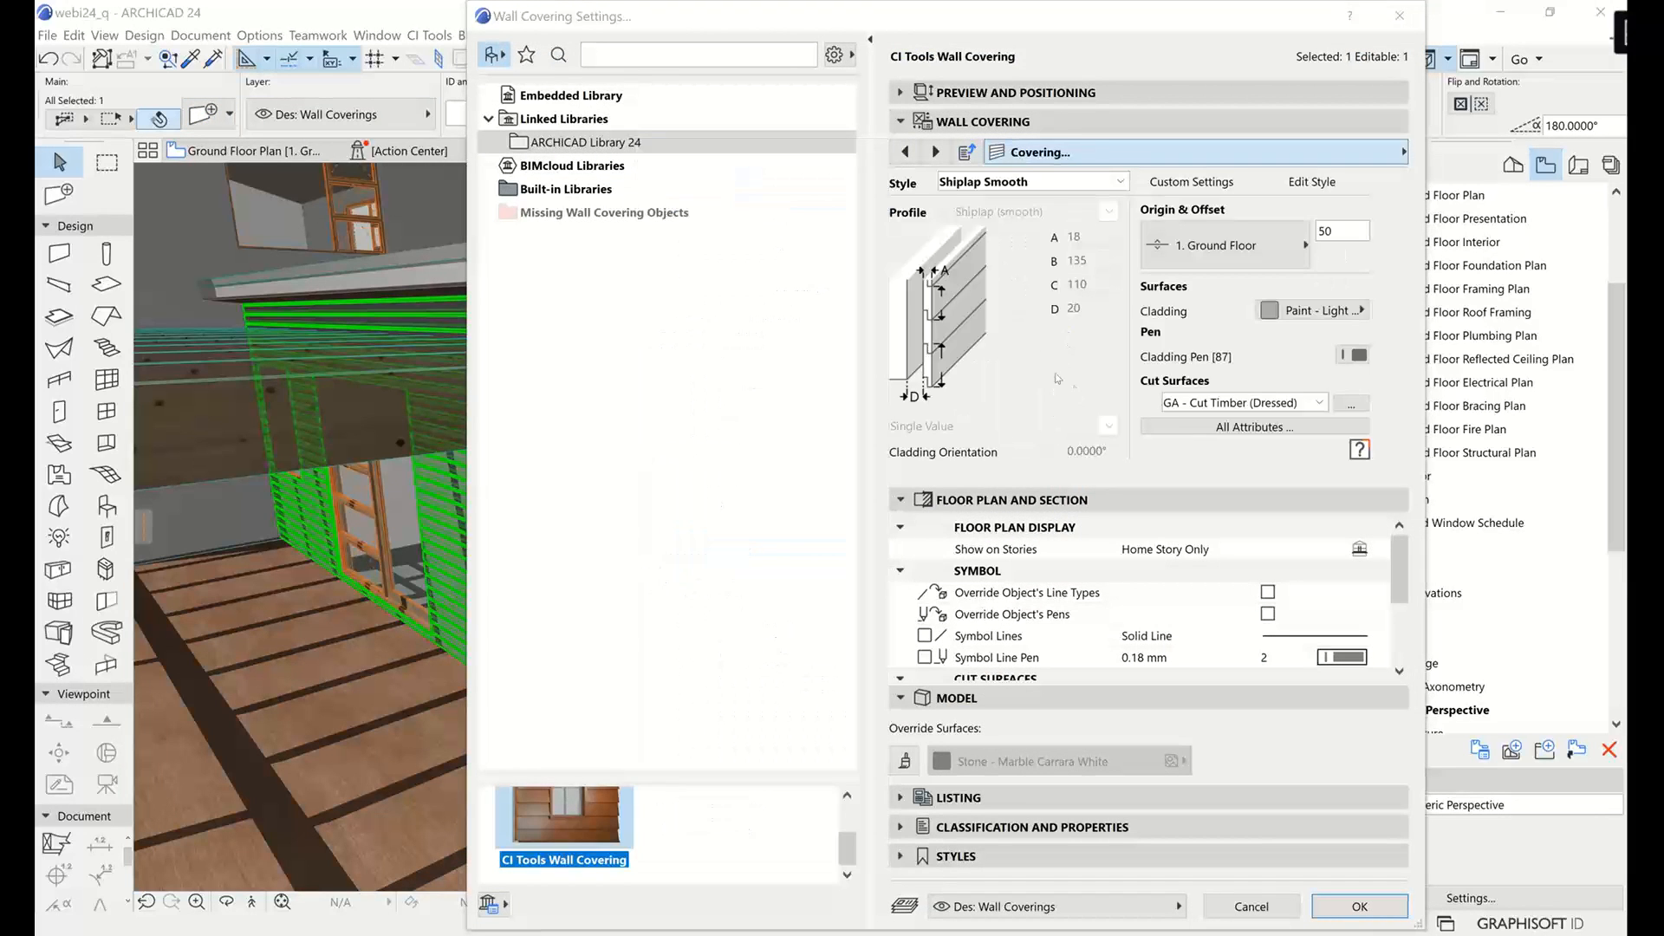
# Edit the Shiplap Smooth style with B set to 250 and C to 240, save it and apply the wall covering settings.
pyautogui.click(1299, 184)
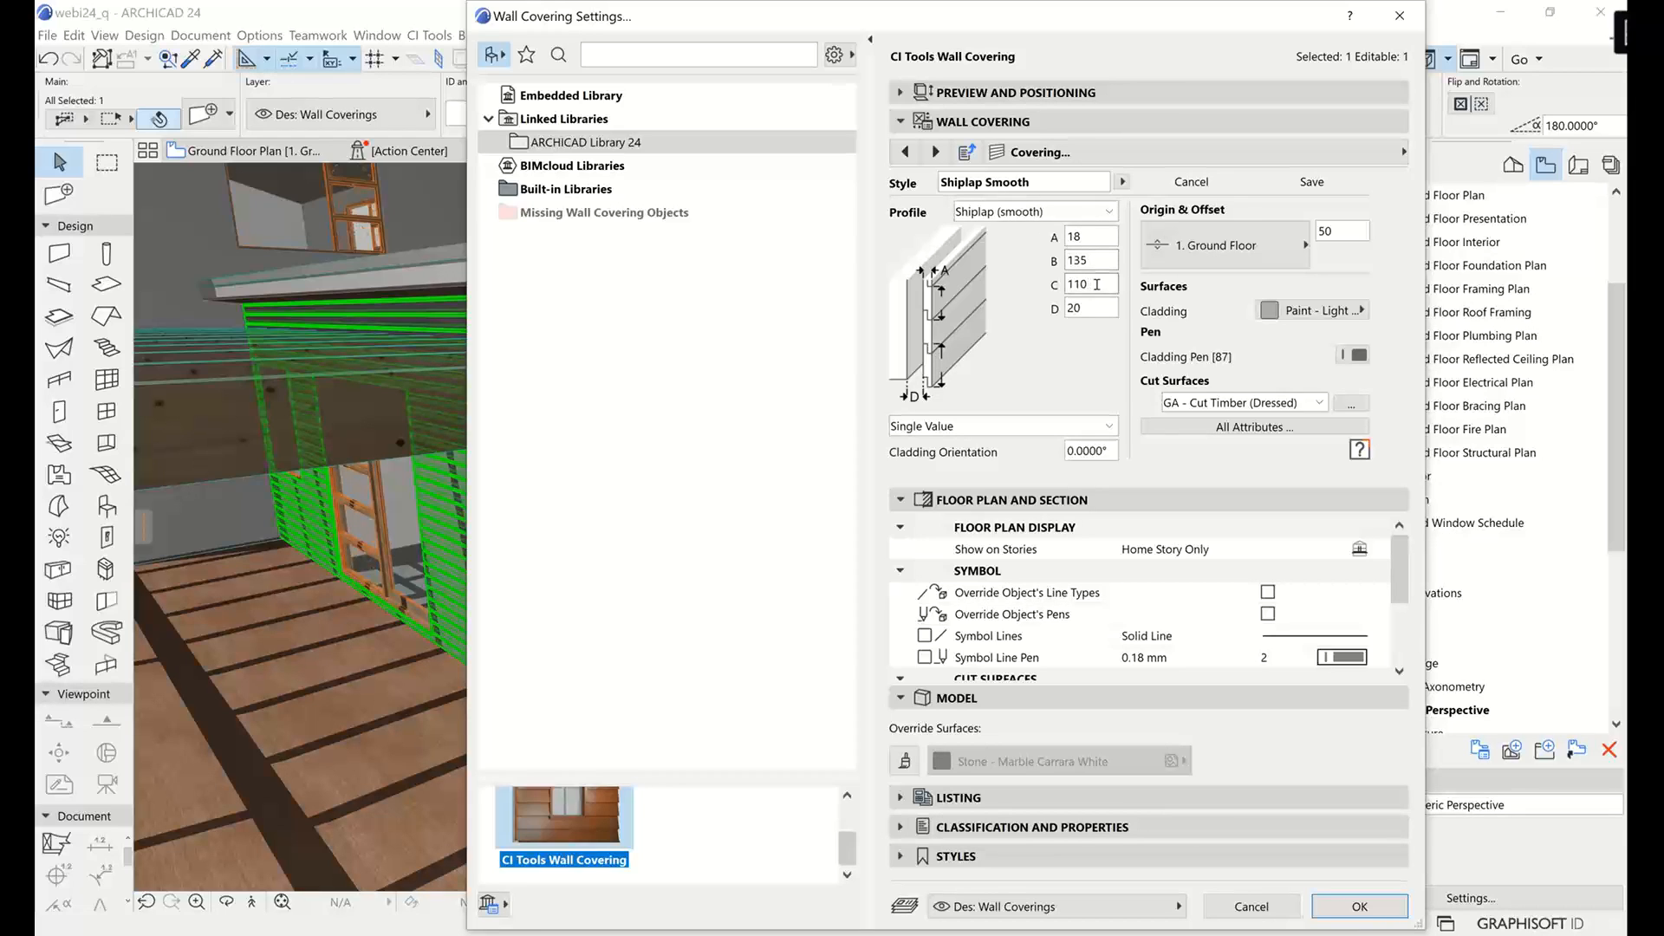
pyautogui.moveTo(1096, 284); pyautogui.dragTo(1061, 293)
pyautogui.write('240')
pyautogui.doubleClick(1103, 262)
pyautogui.write('250')
pyautogui.press('Tab')
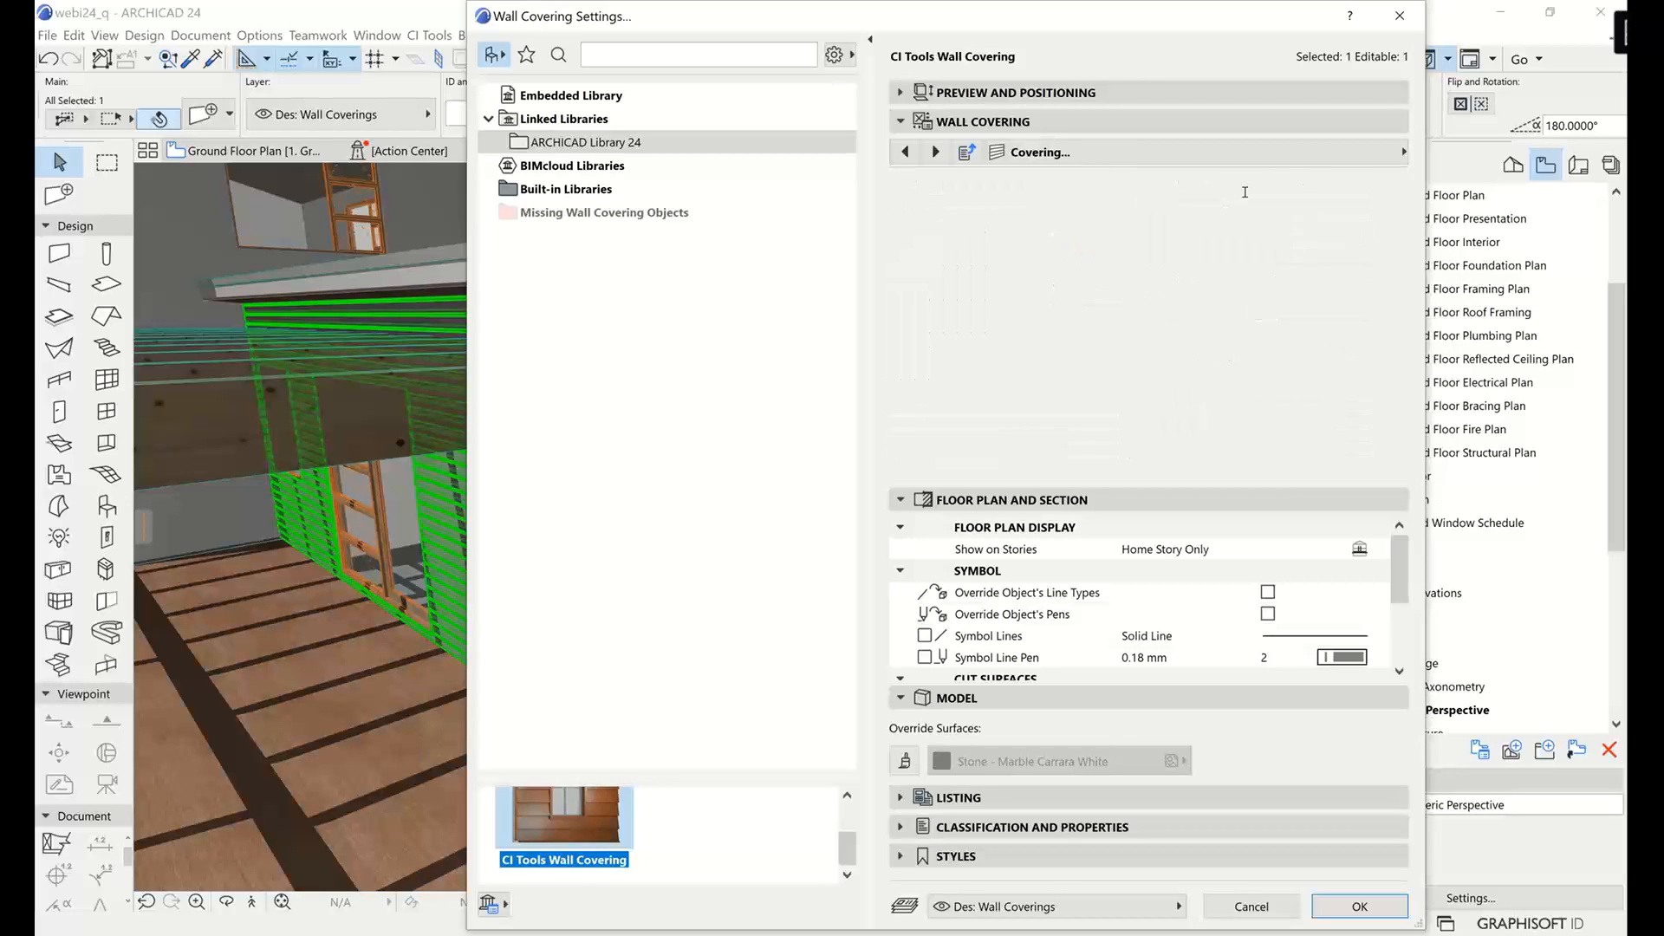
pyautogui.click(1312, 182)
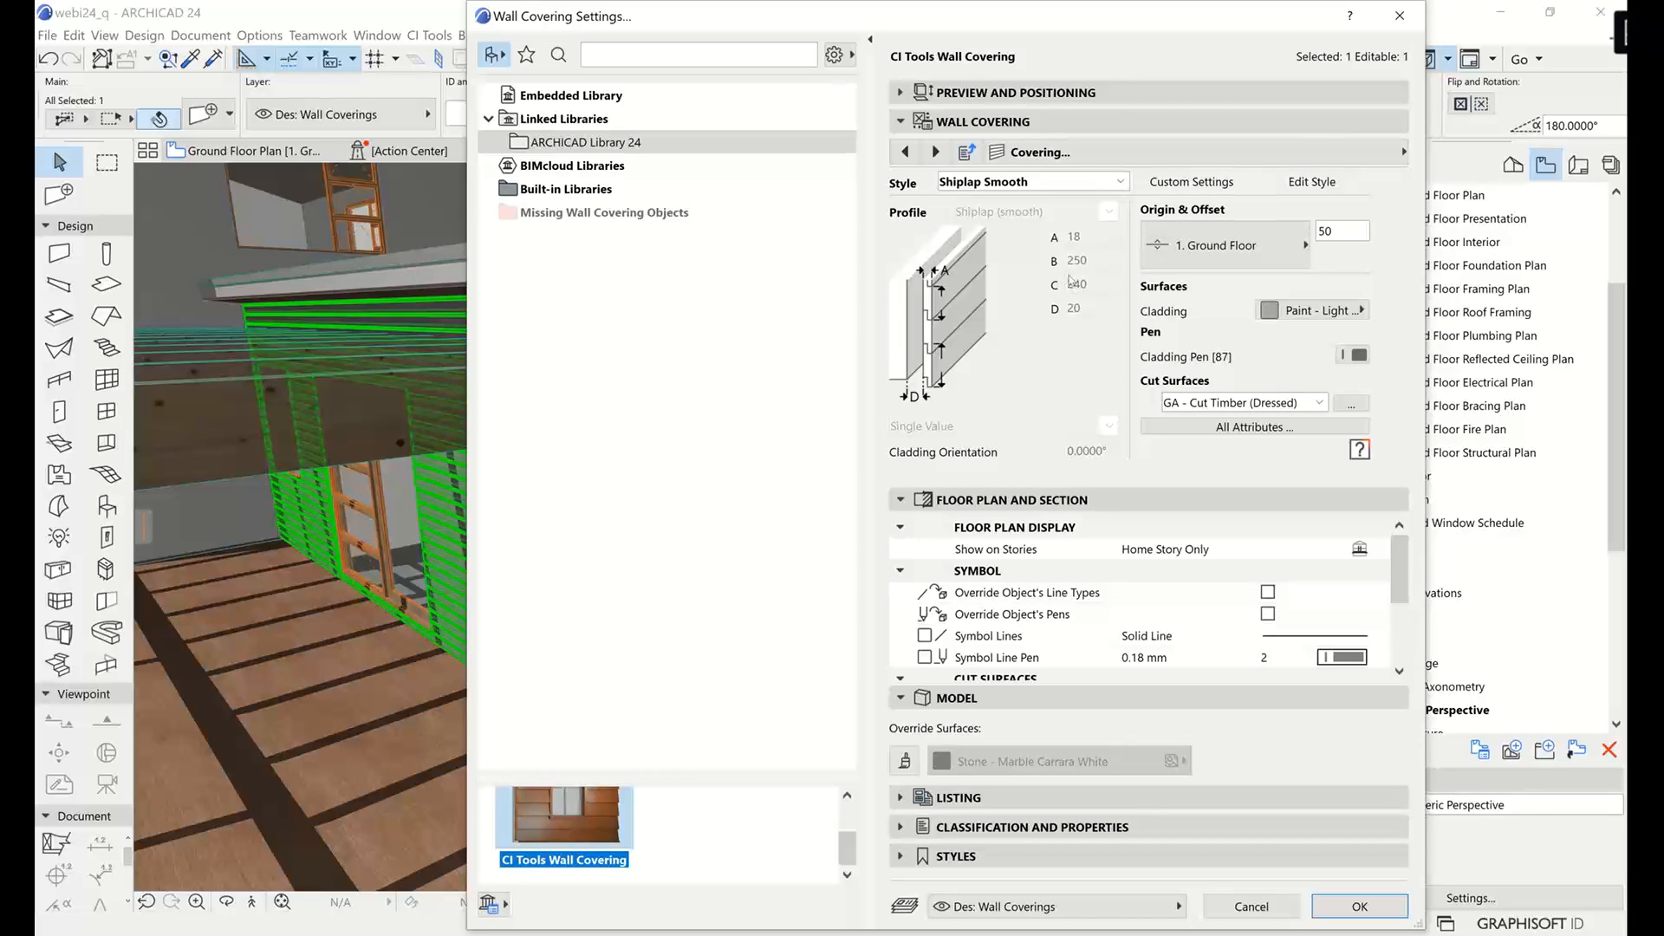
pyautogui.click(1360, 906)
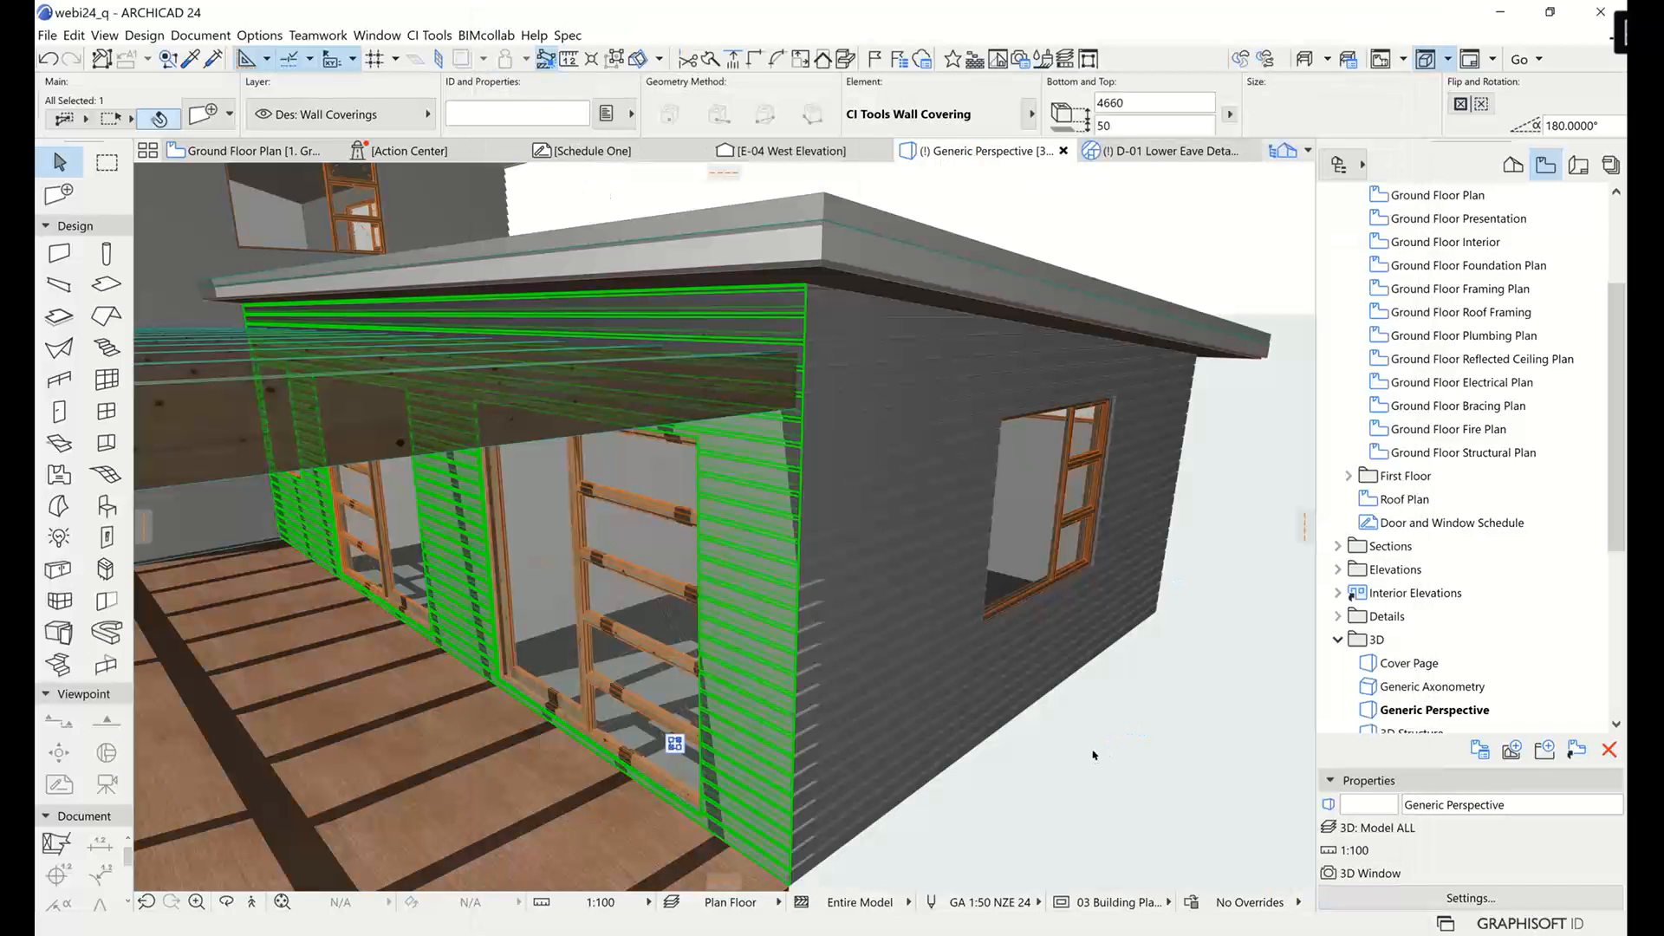
pyautogui.click(1092, 755)
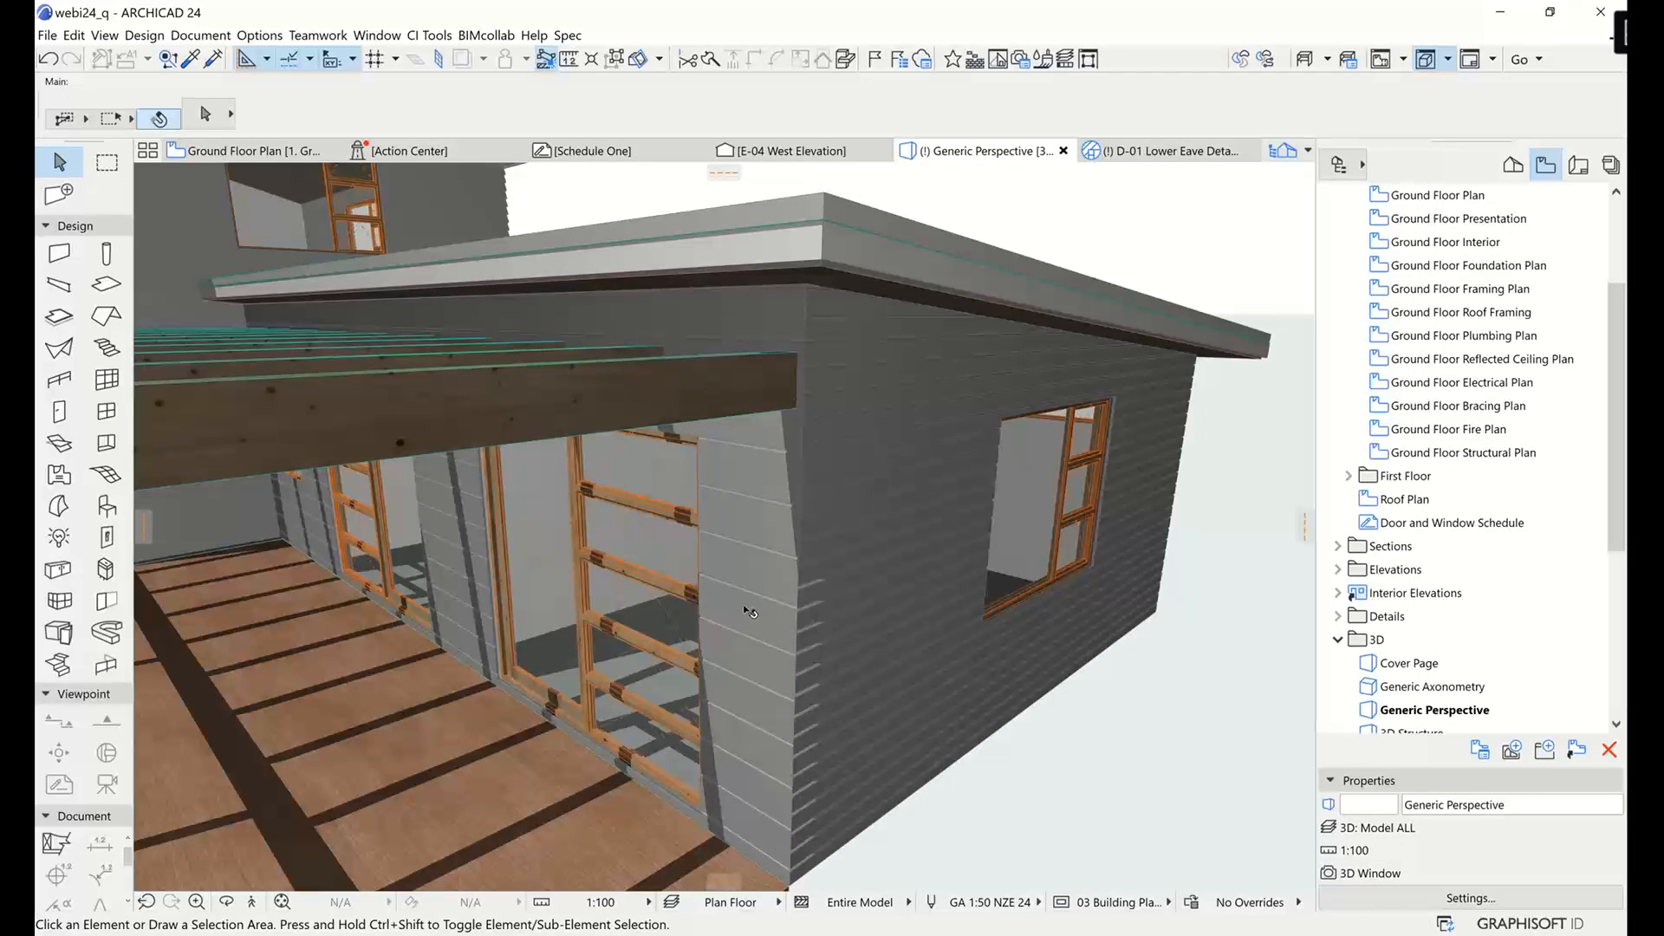
# Compare the cladding boards of the deck-side covering with those of the adjoining window wall at the outer corner.
pyautogui.keyDown('shift'); pyautogui.moveTo(744, 553); pyautogui.dragTo(747, 555, button='middle'); pyautogui.keyUp('shift')
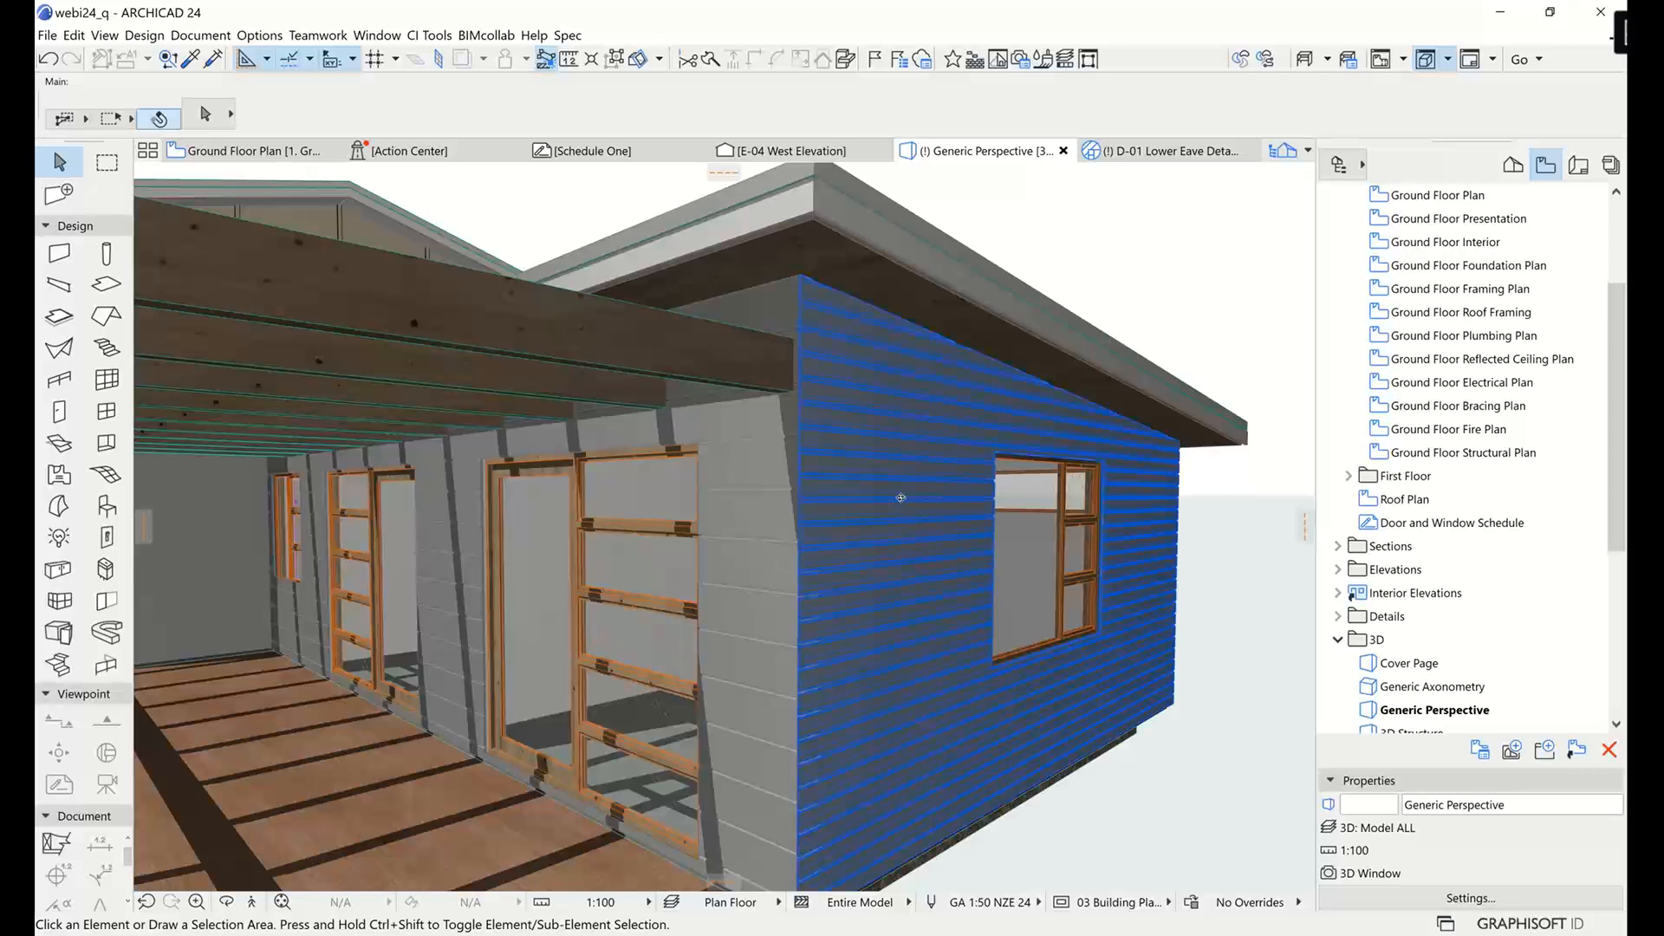
pyautogui.keyDown('shift'); pyautogui.moveTo(830, 535); pyautogui.dragTo(855, 390, button='middle'); pyautogui.keyUp('shift')
pyautogui.click(742, 513)
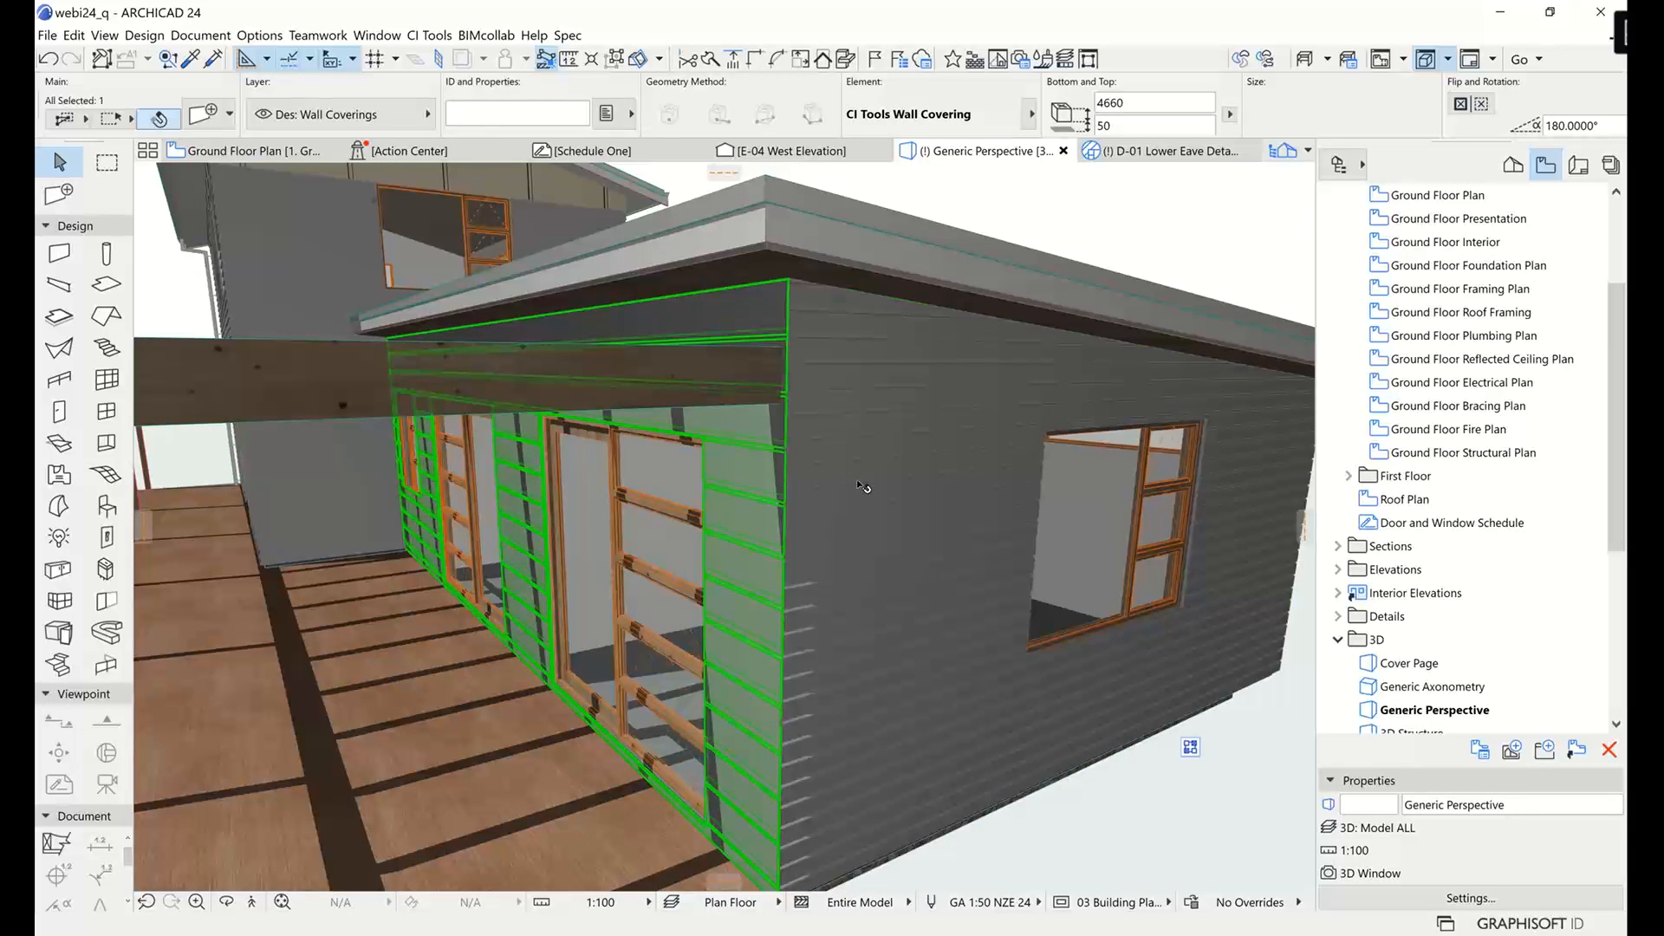
pyautogui.click(855, 487)
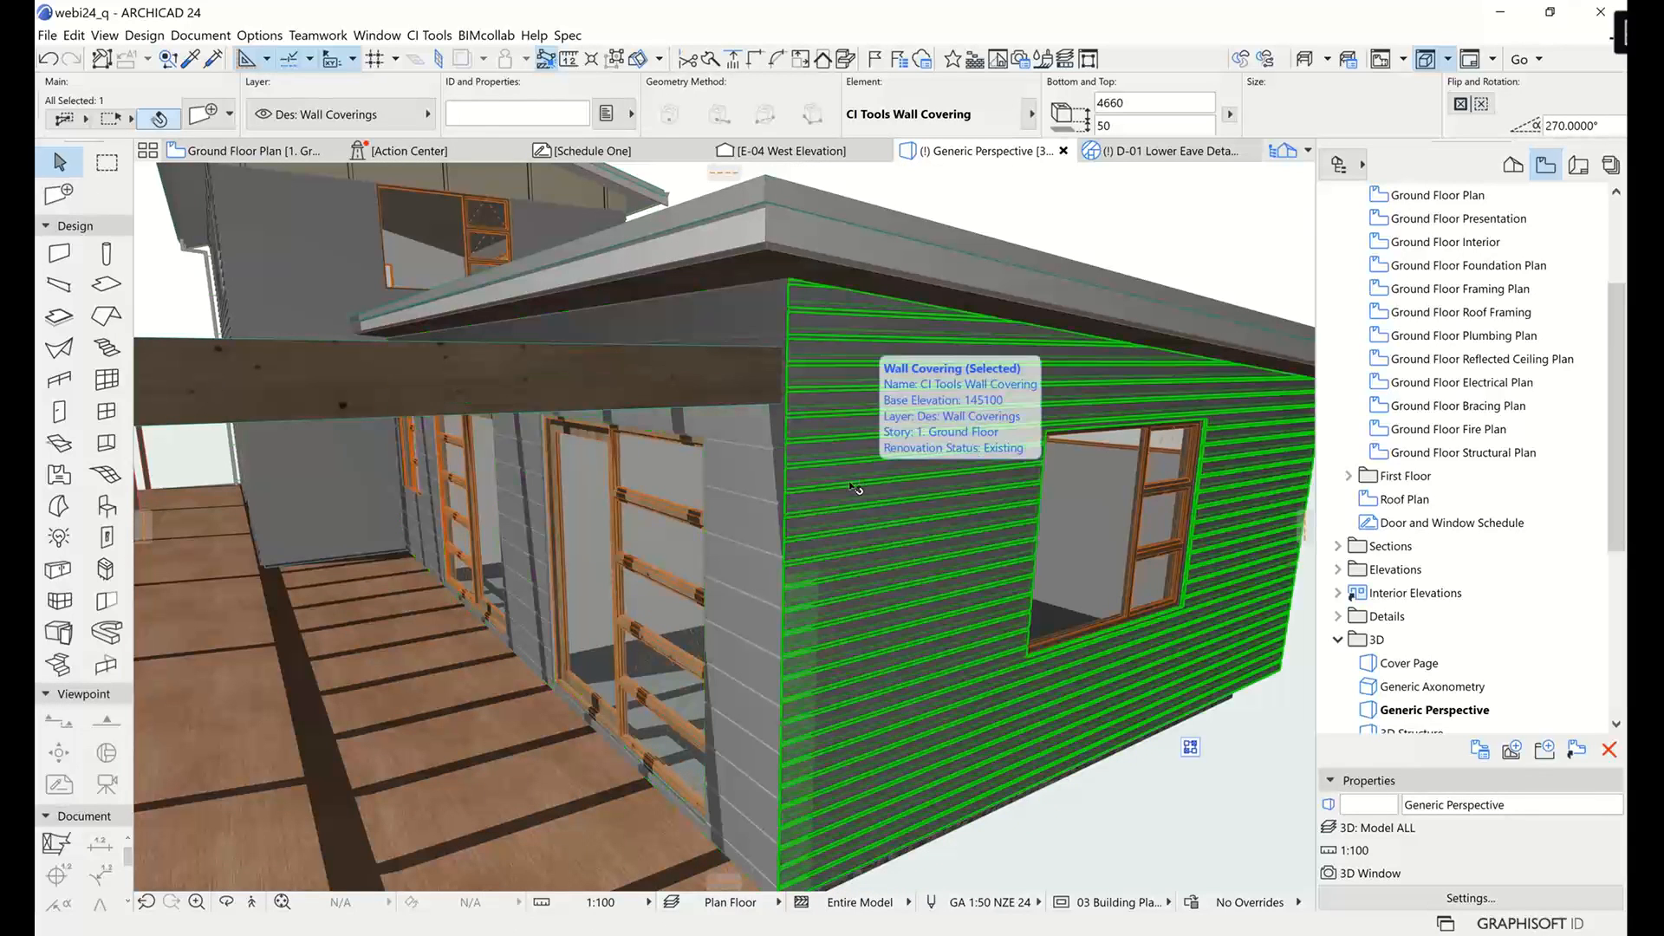
pyautogui.click(744, 501)
pyautogui.click(1175, 782)
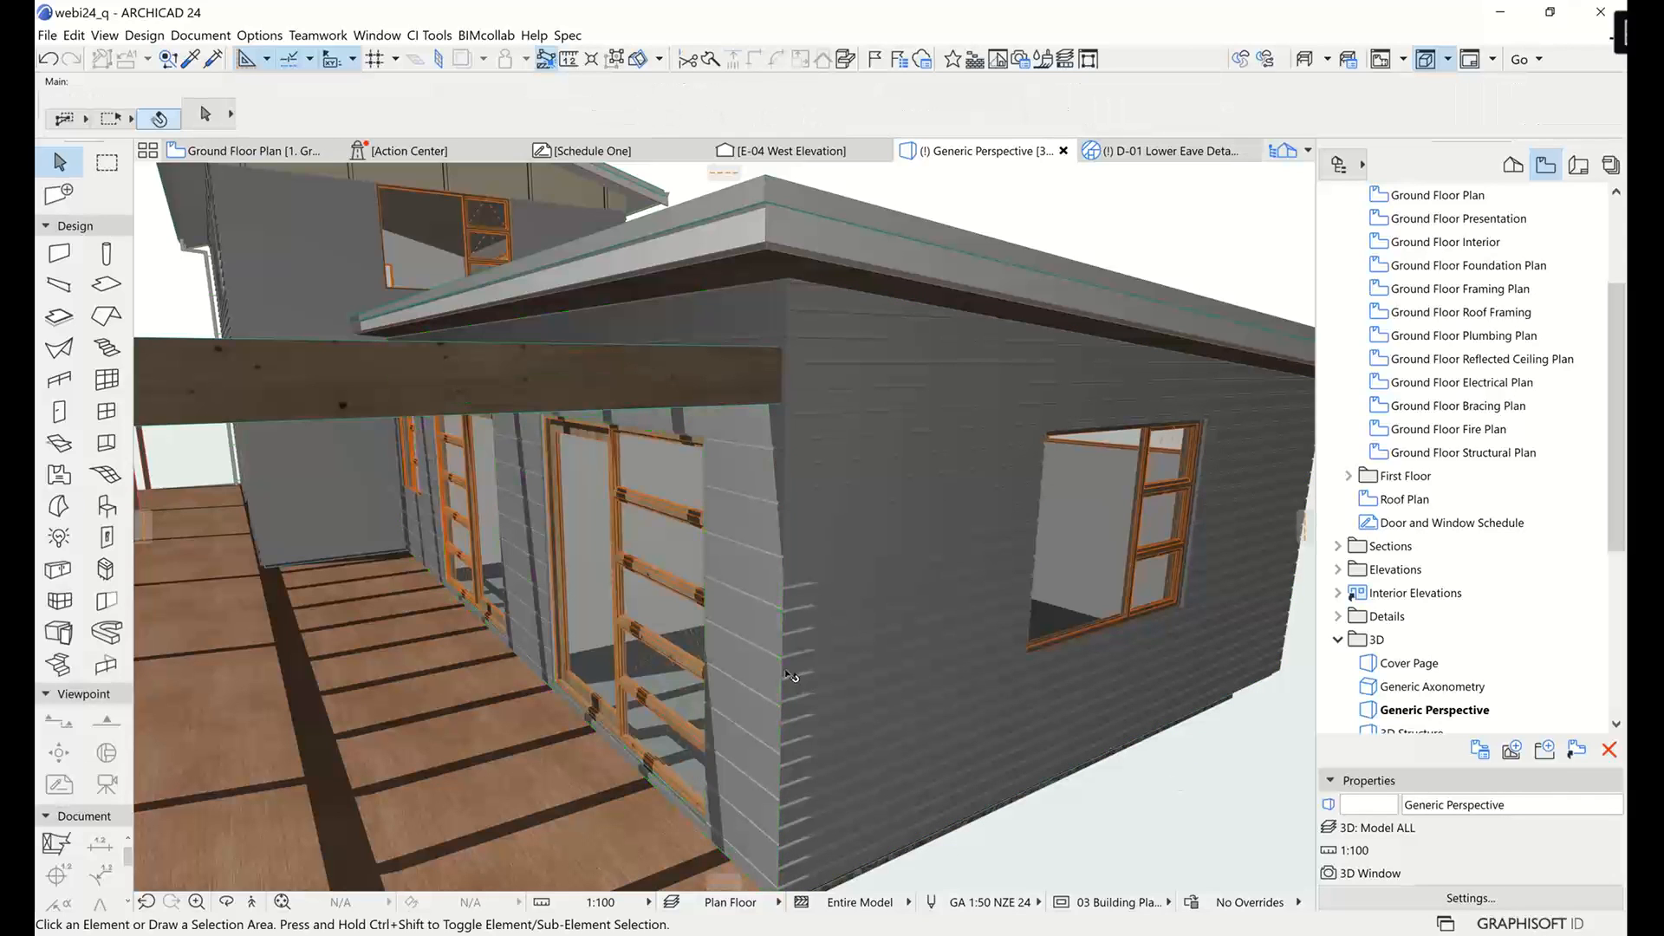
pyautogui.keyDown('shift'); pyautogui.moveTo(787, 671); pyautogui.dragTo(790, 675, button='middle'); pyautogui.keyUp('shift')
pyautogui.moveTo(780, 531)
pyautogui.keyDown('shift'); pyautogui.mouseDown(button='middle')
pyautogui.moveTo(852, 489)
pyautogui.moveTo(751, 532)
pyautogui.mouseUp(button='middle'); pyautogui.keyUp('shift')
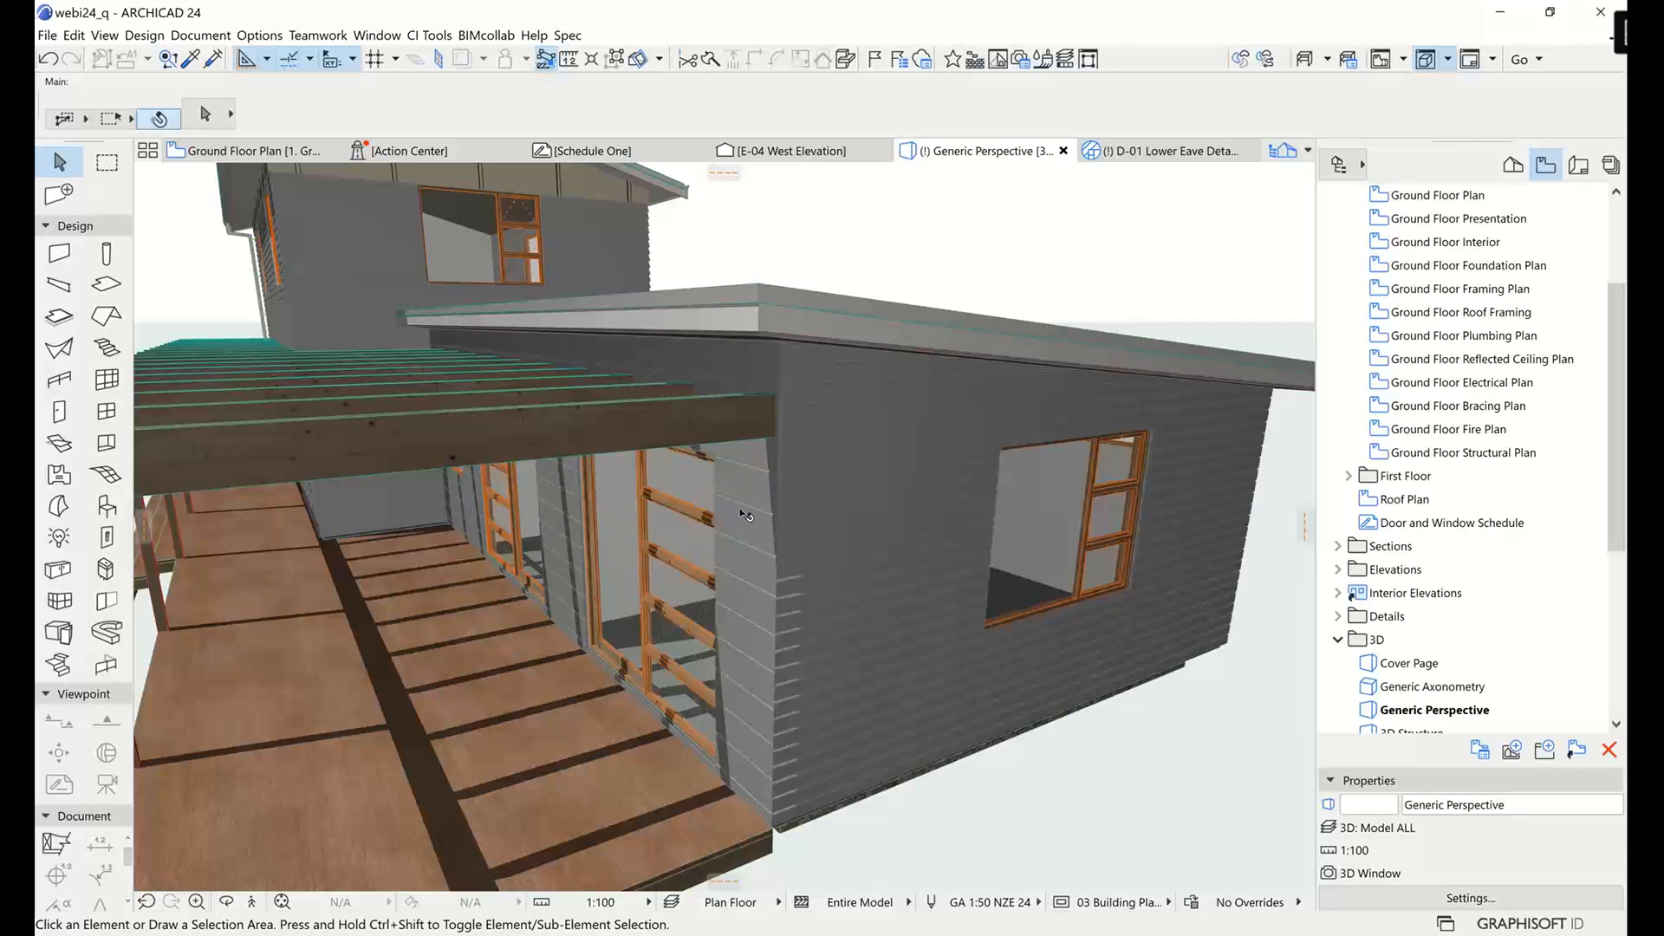
pyautogui.scroll(-1, 748, 342)
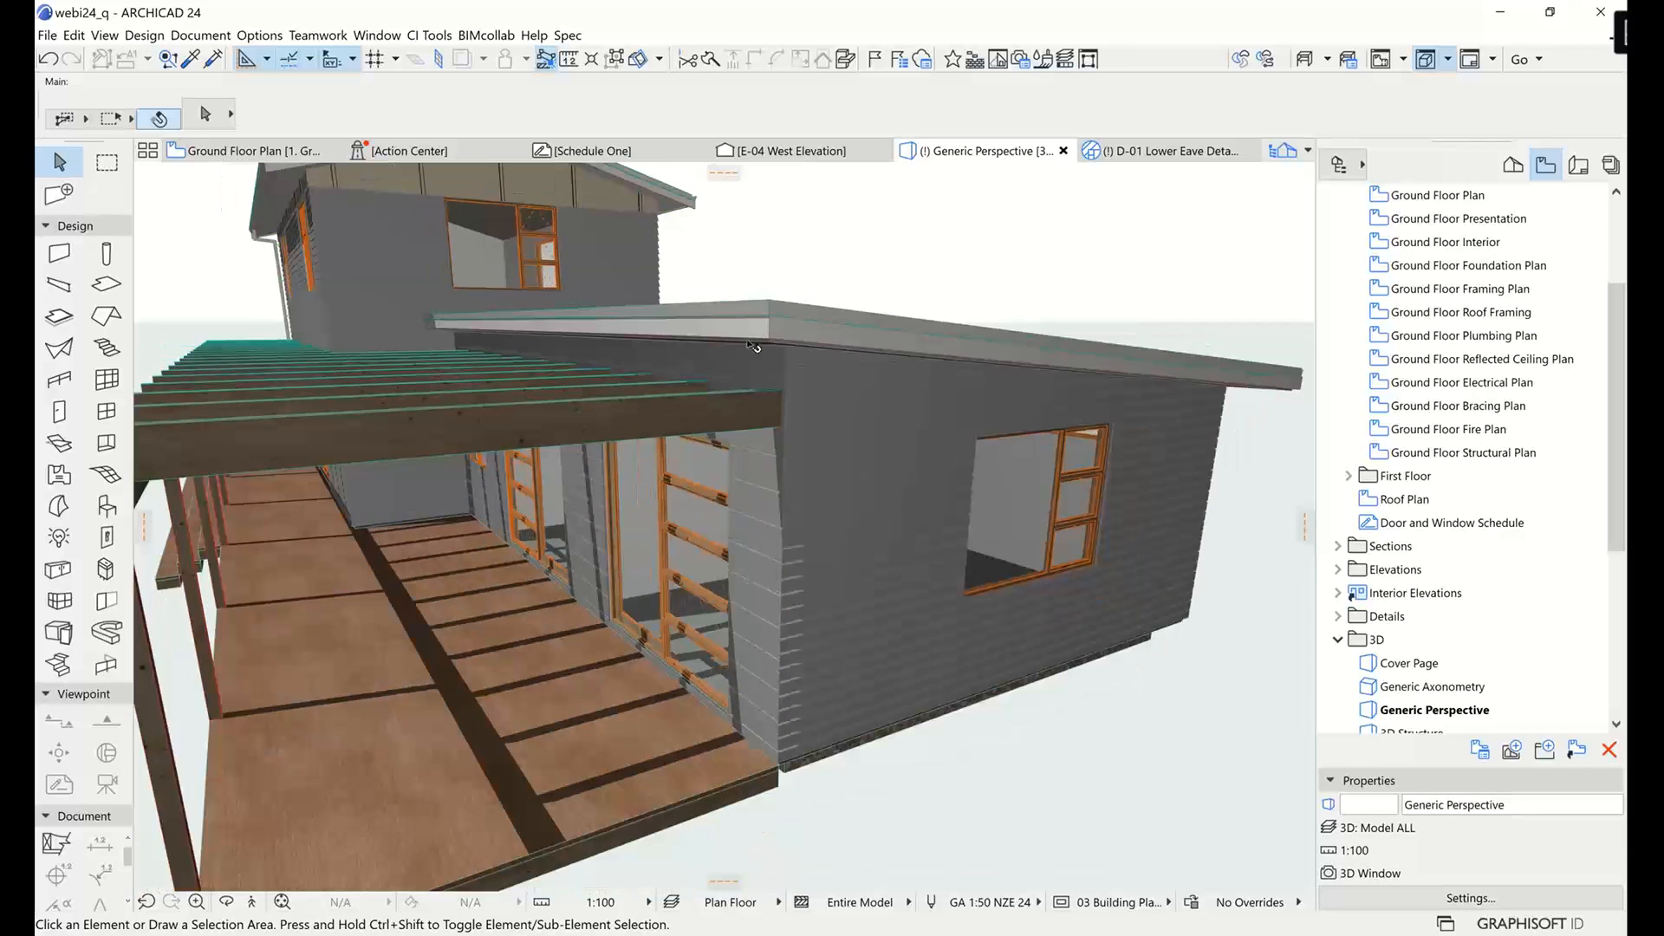
pyautogui.scroll(-1, 748, 342)
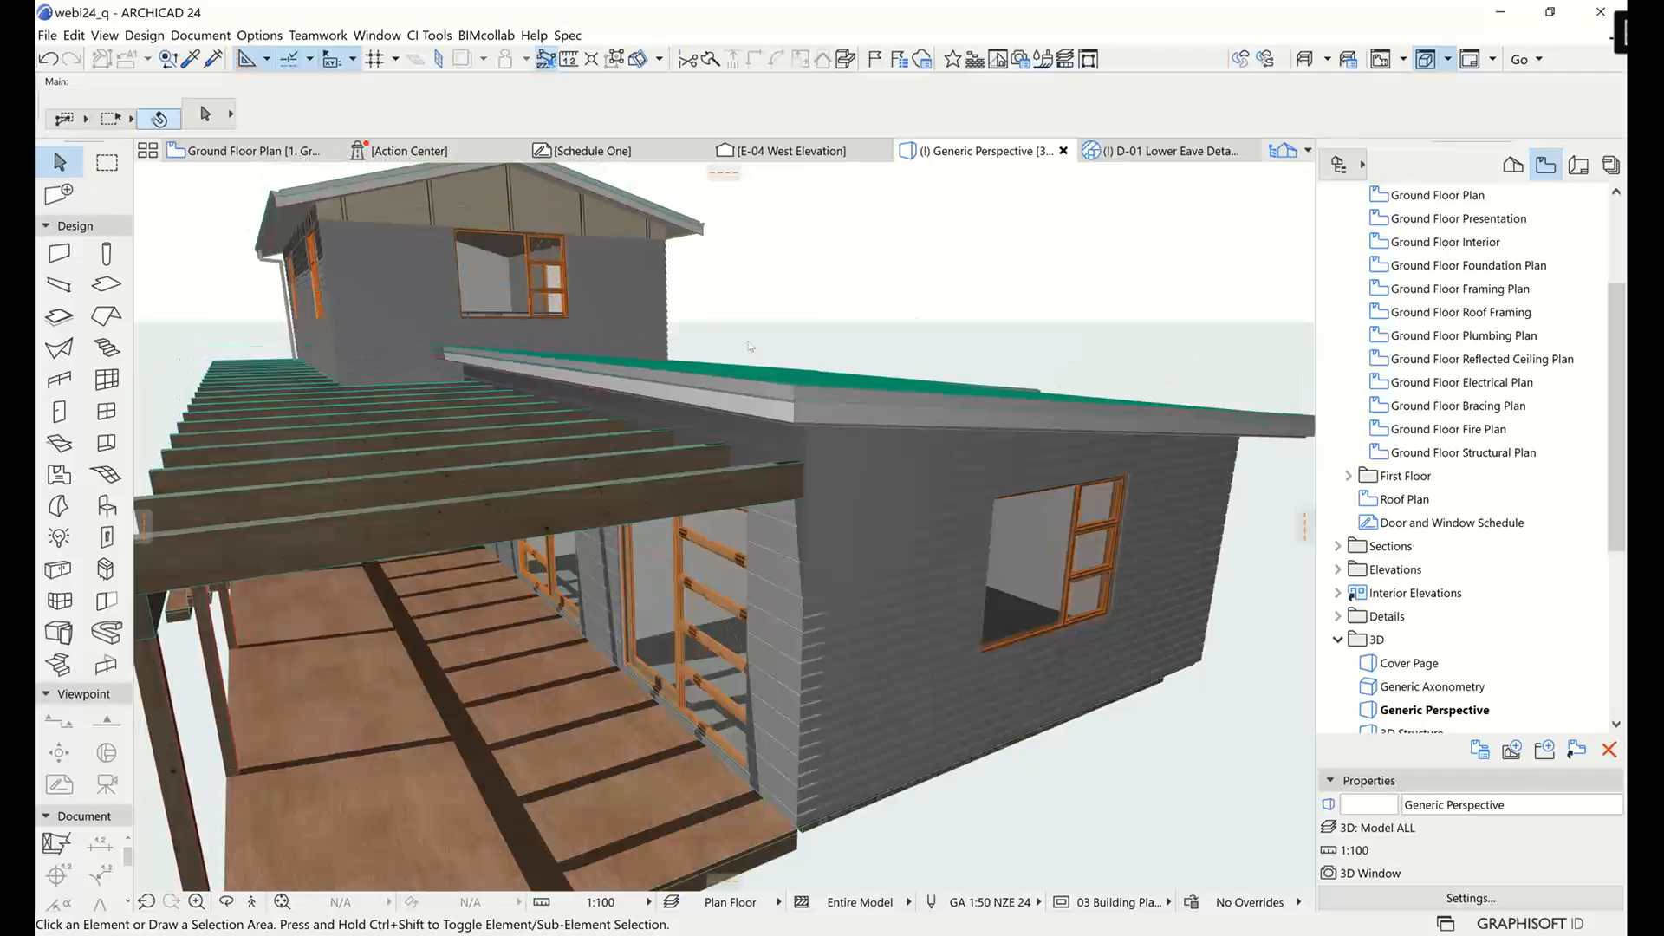
# Update all covering elements in the project with the latest styles.
pyautogui.click(433, 36)
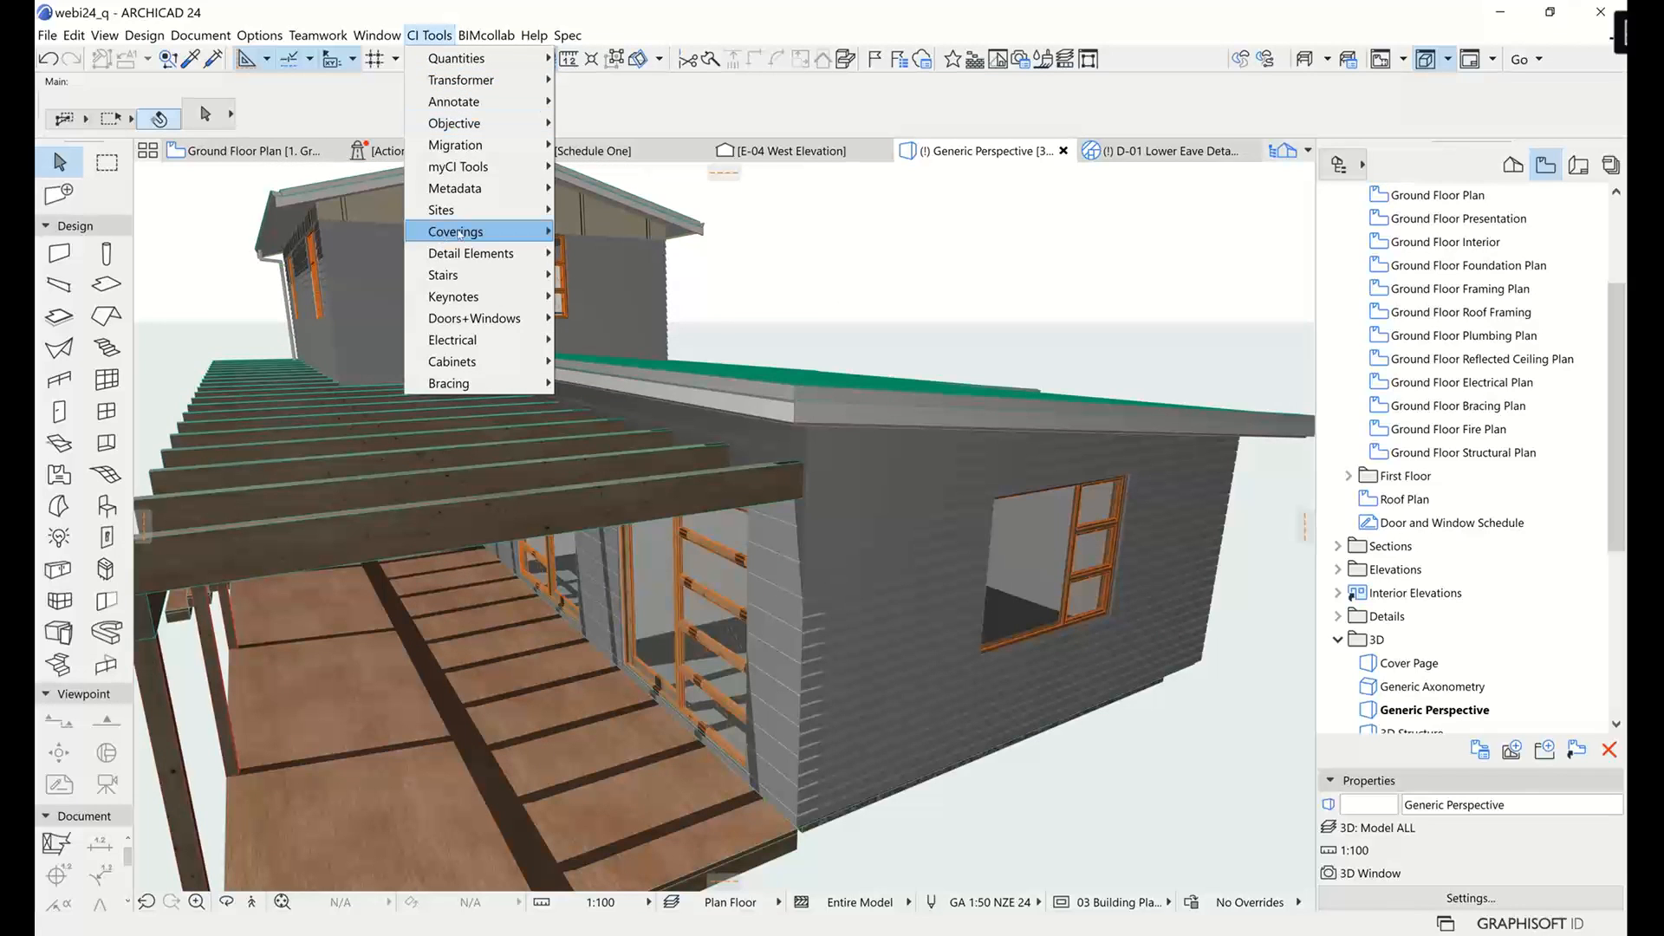
pyautogui.moveTo(440, 234)
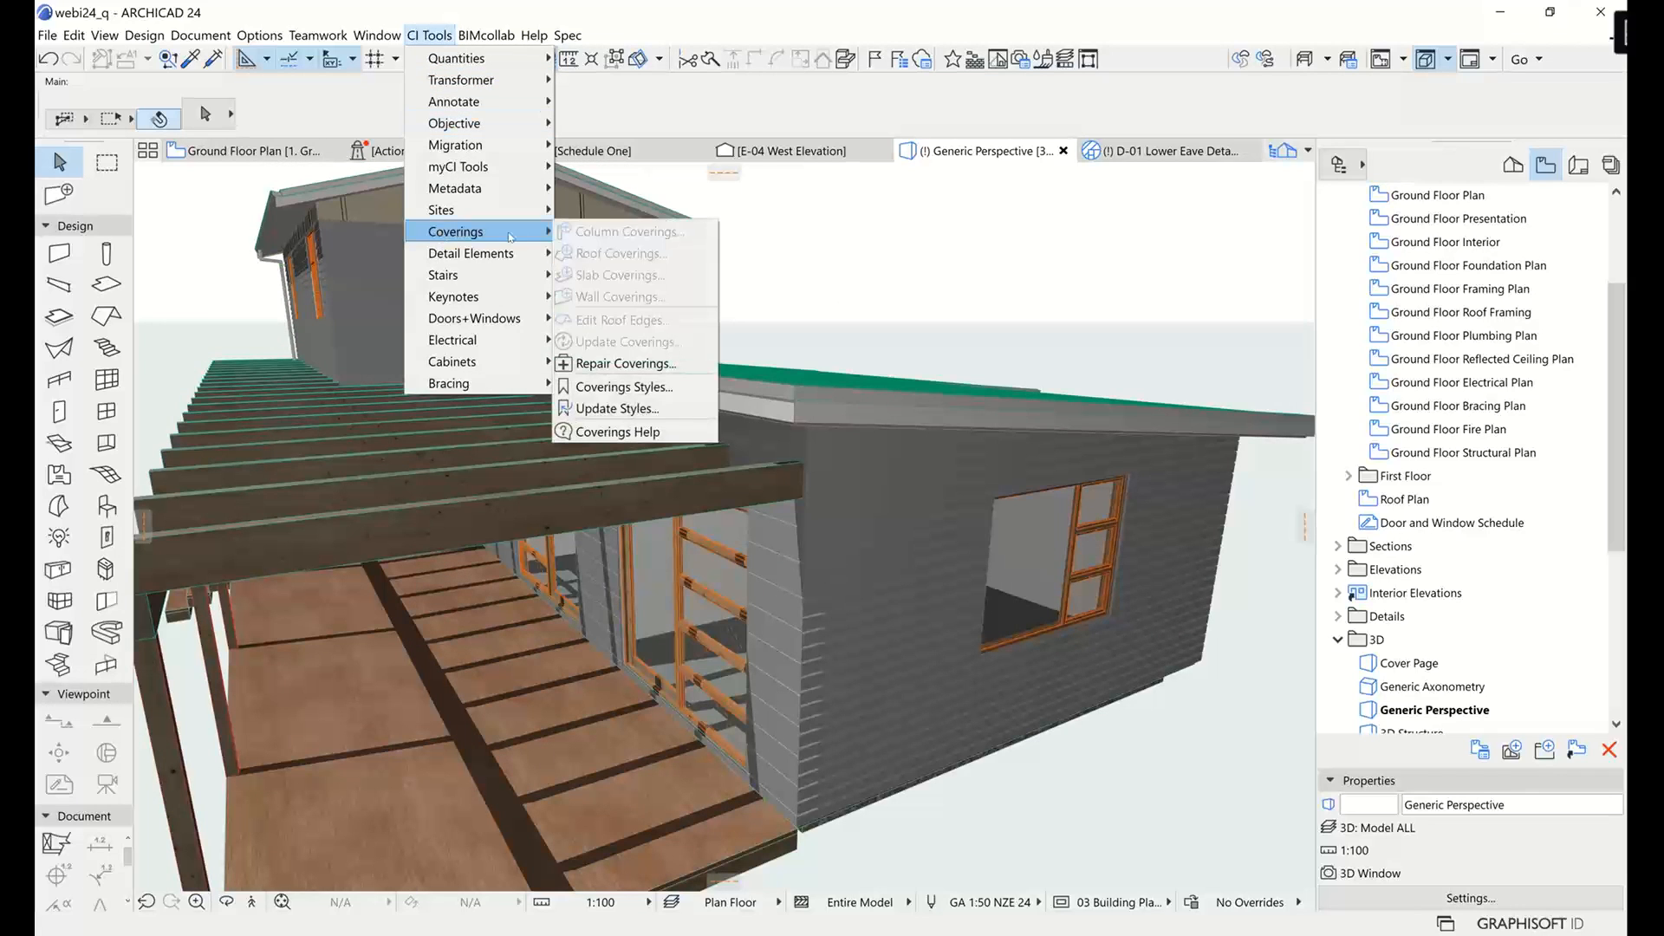
pyautogui.click(641, 410)
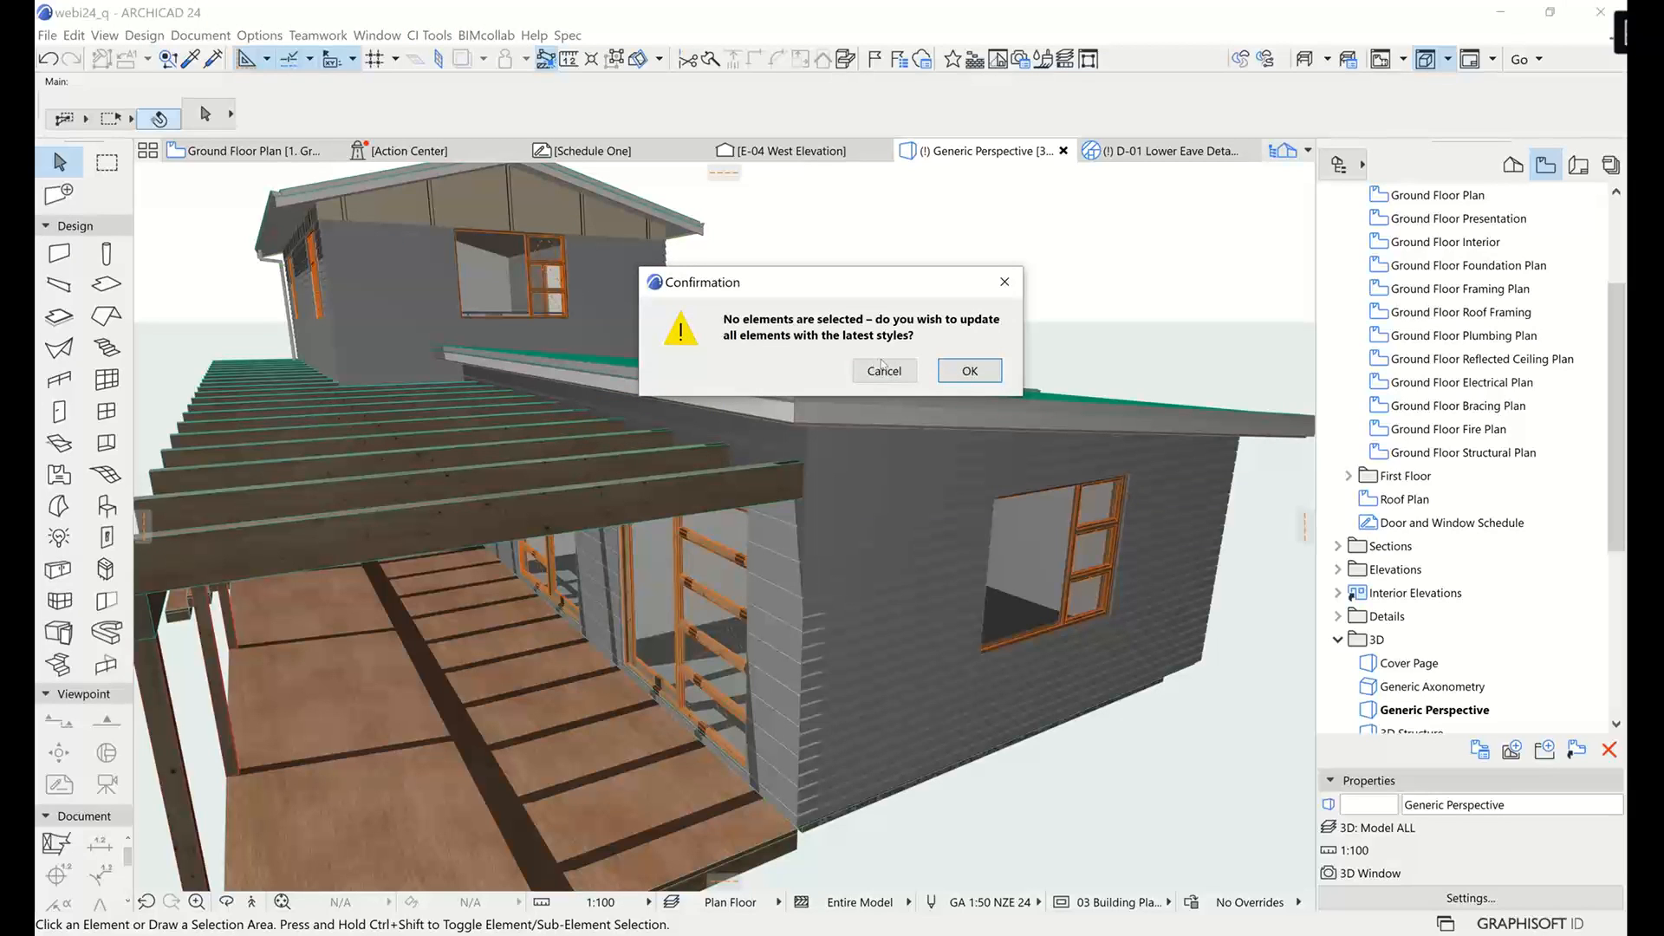
pyautogui.click(970, 370)
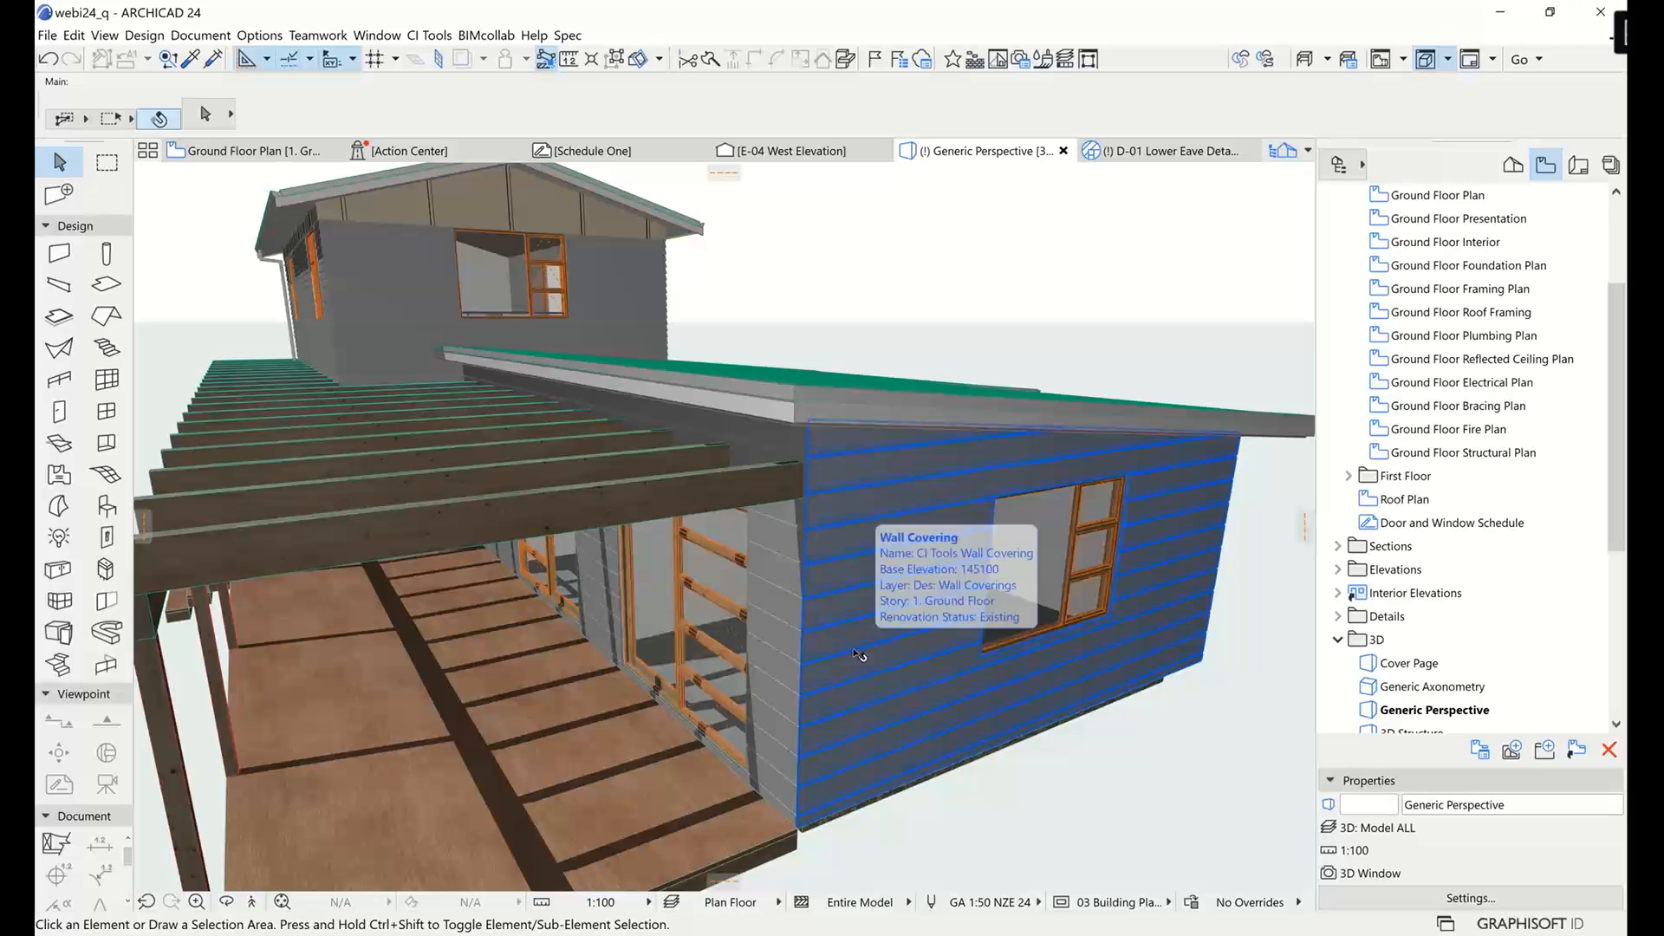
# Examine the cladding boards on both walls and how they line up around the outer corner.
pyautogui.keyDown('shift'); pyautogui.moveTo(816, 679); pyautogui.dragTo(873, 650, button='middle'); pyautogui.keyUp('shift')
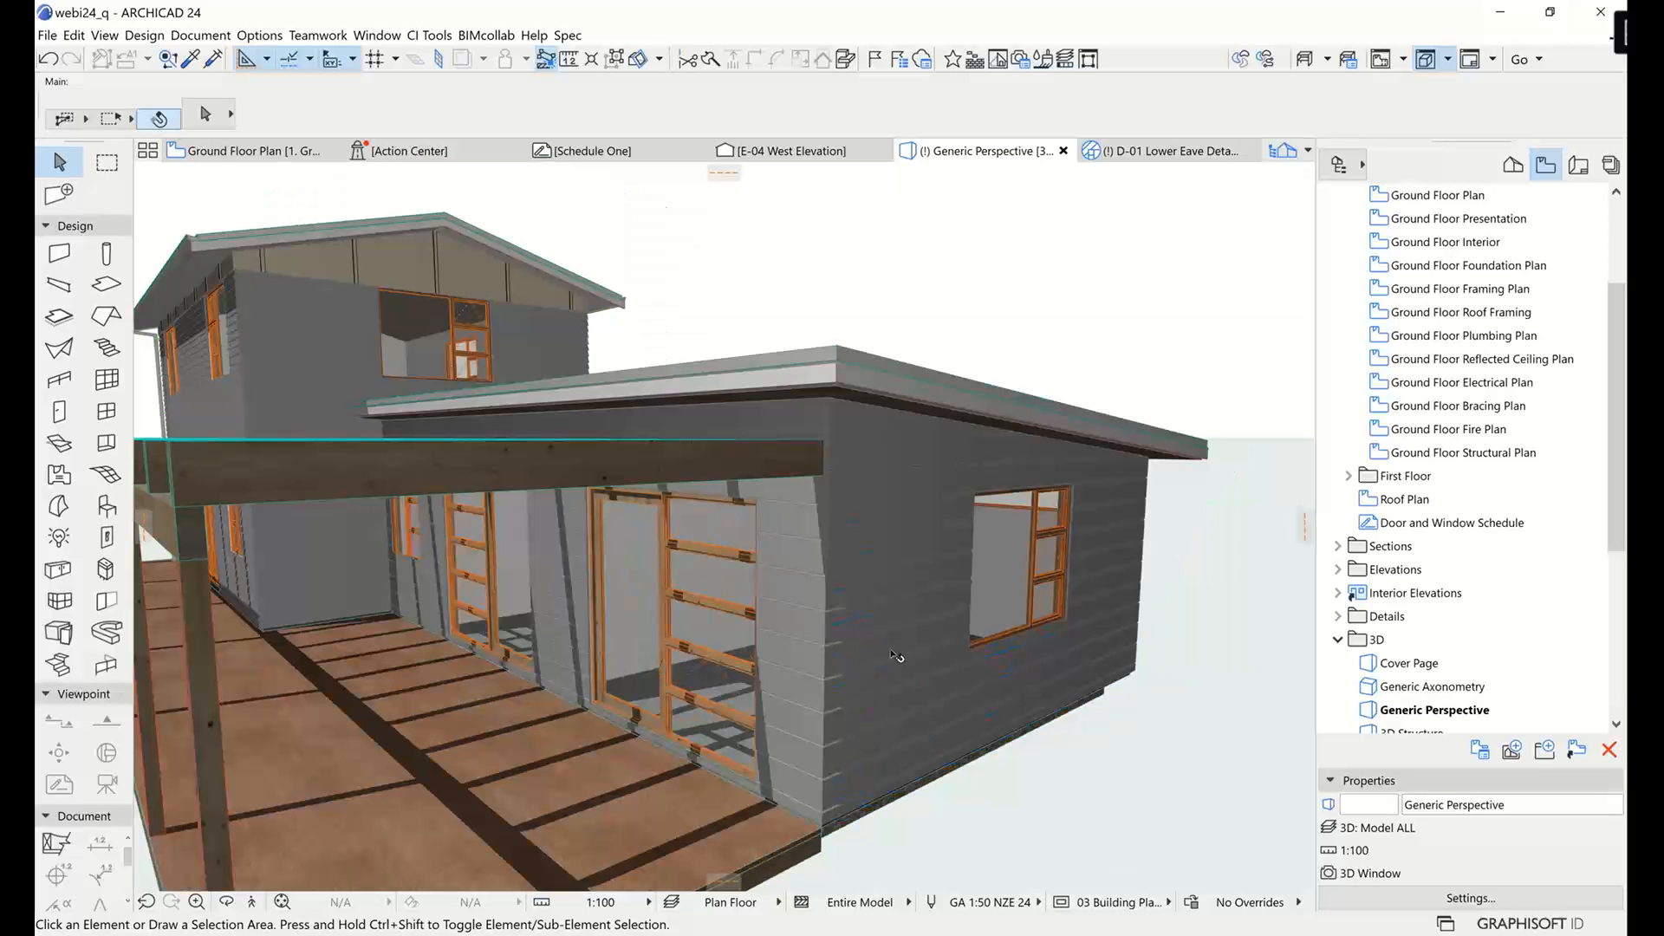
pyautogui.scroll(10, 898, 654)
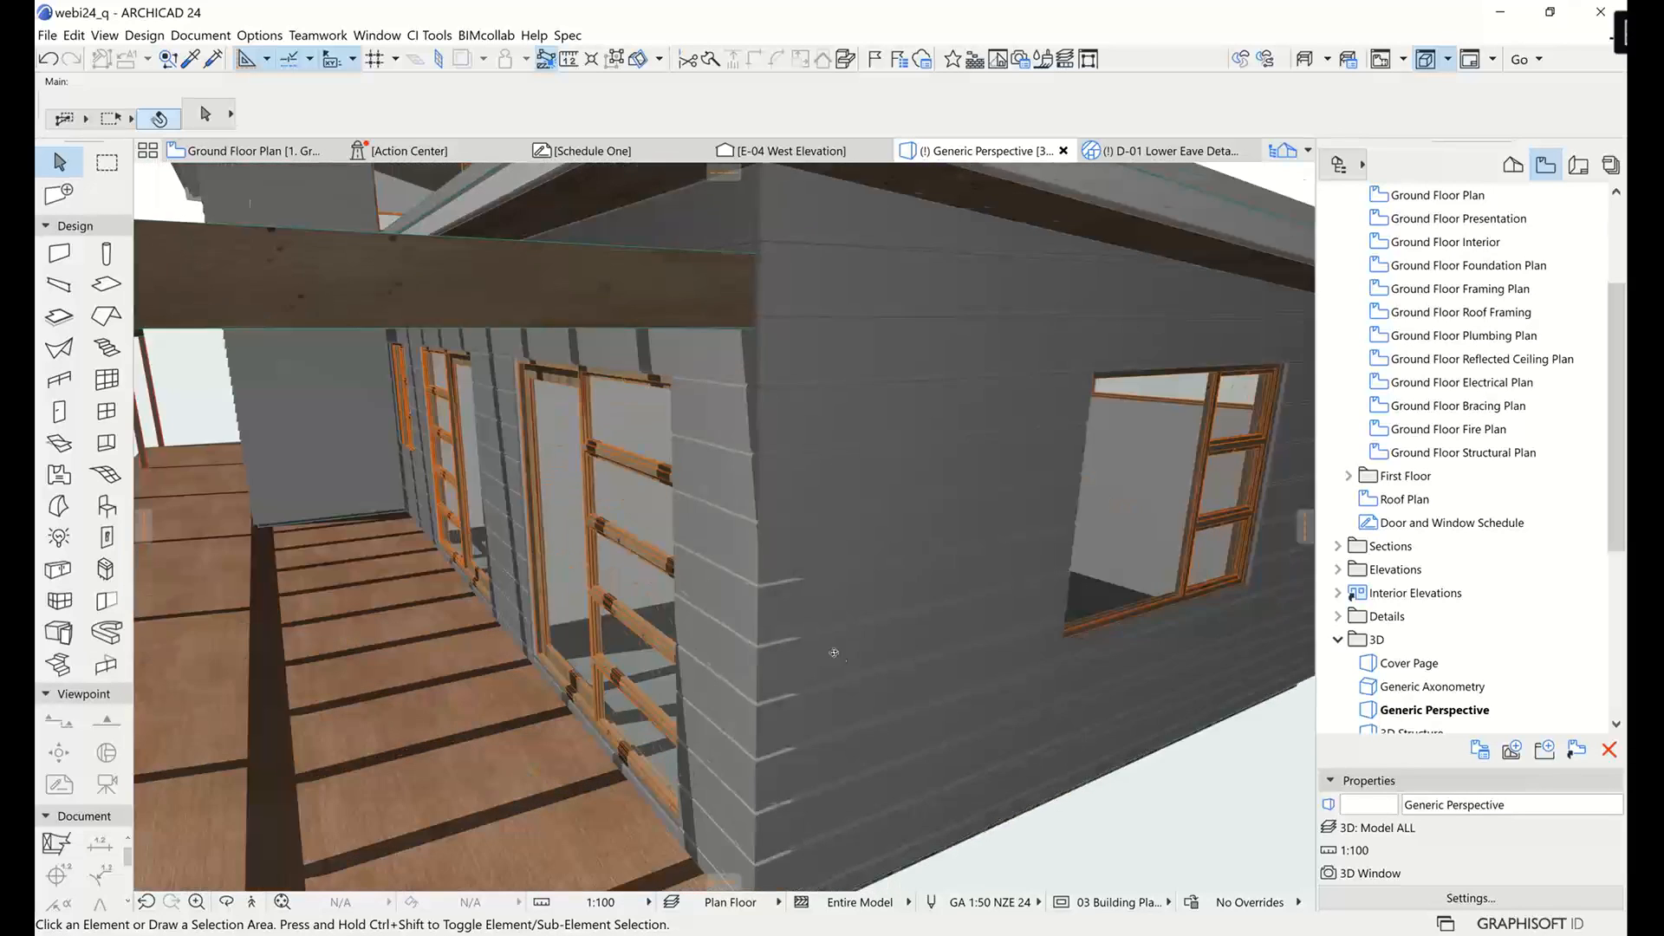
pyautogui.click(908, 394)
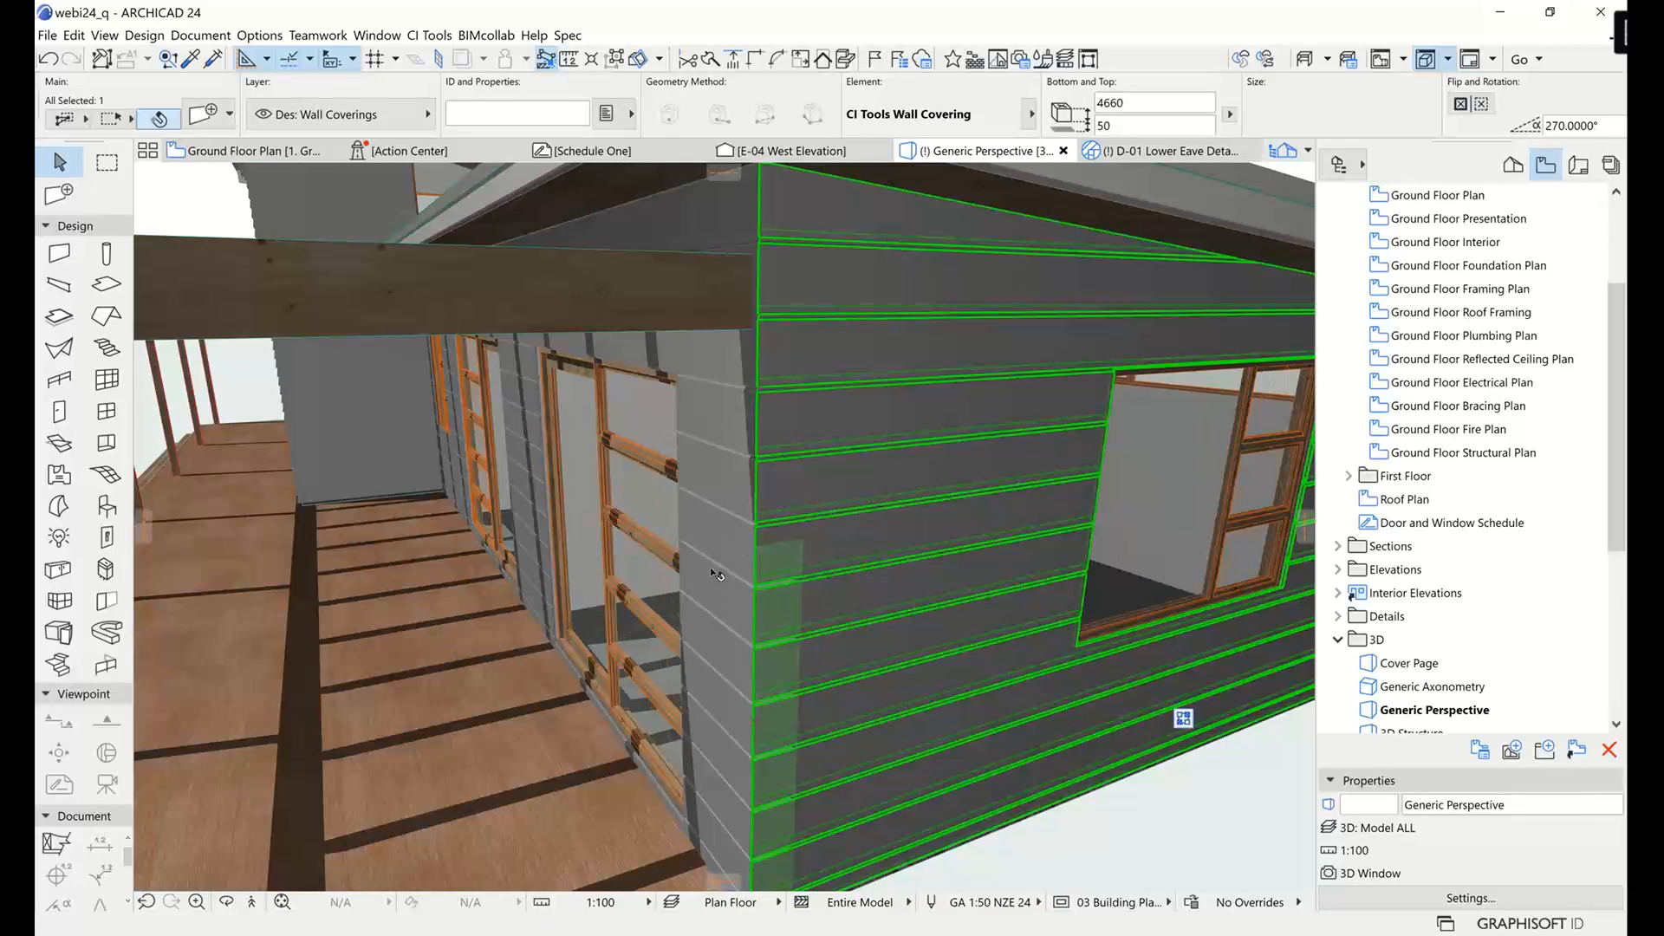
pyautogui.scroll(-5, 740, 520)
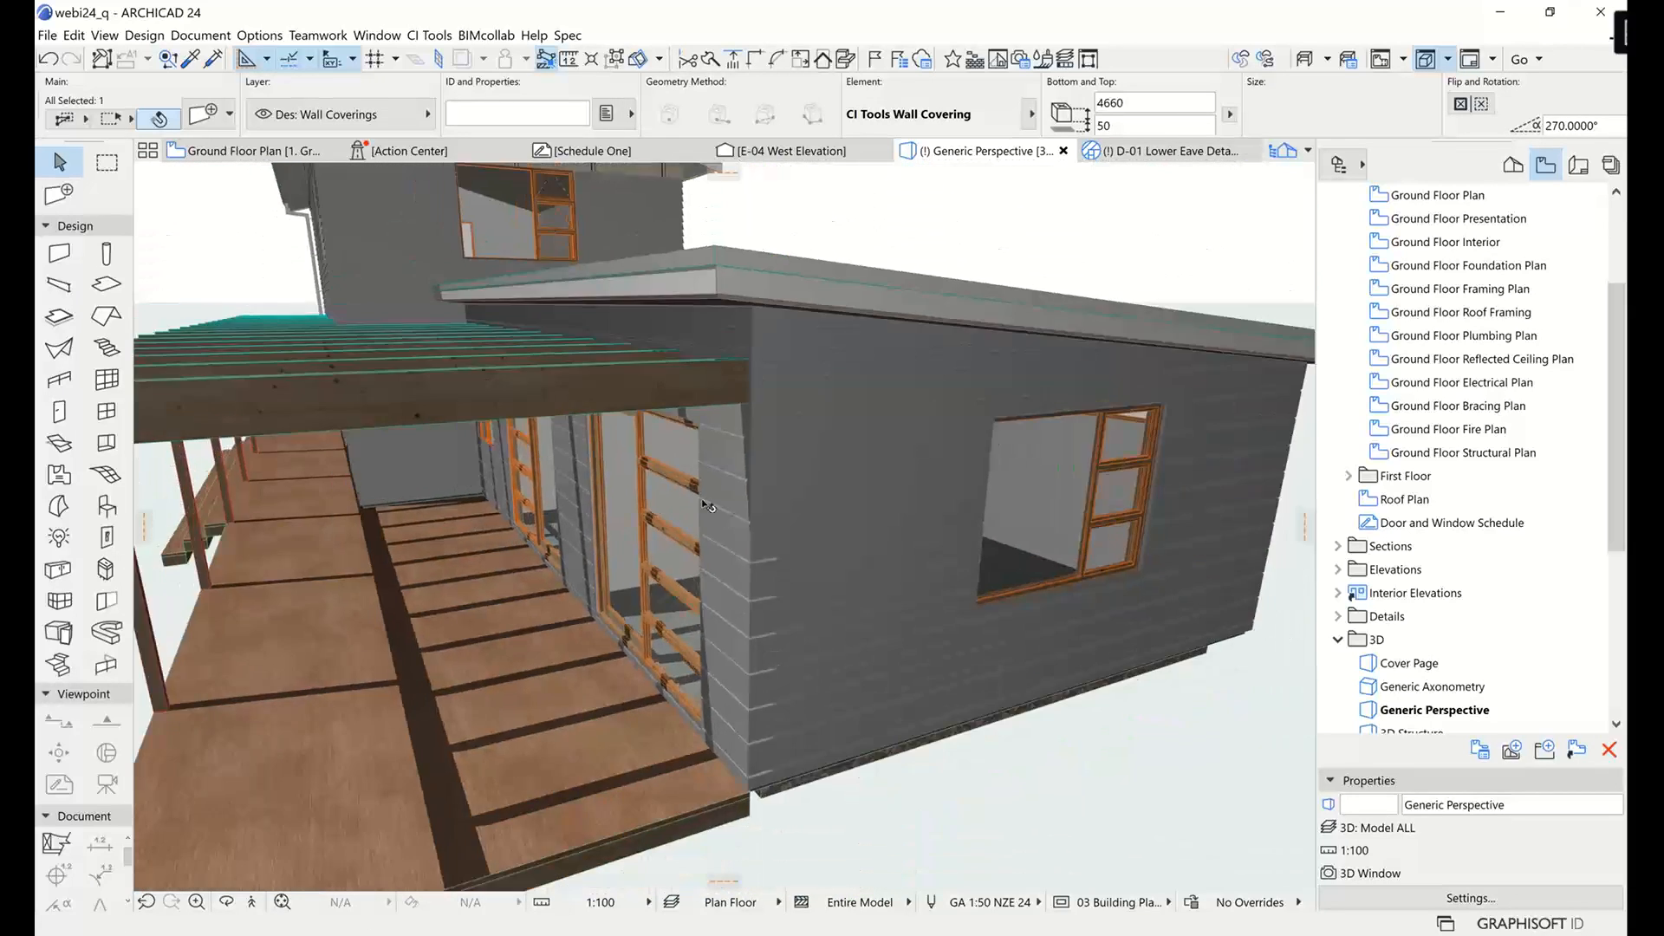
pyautogui.scroll(-3, 707, 506)
pyautogui.keyDown('shift'); pyautogui.moveTo(819, 469); pyautogui.dragTo(941, 625, button='middle'); pyautogui.keyUp('shift')
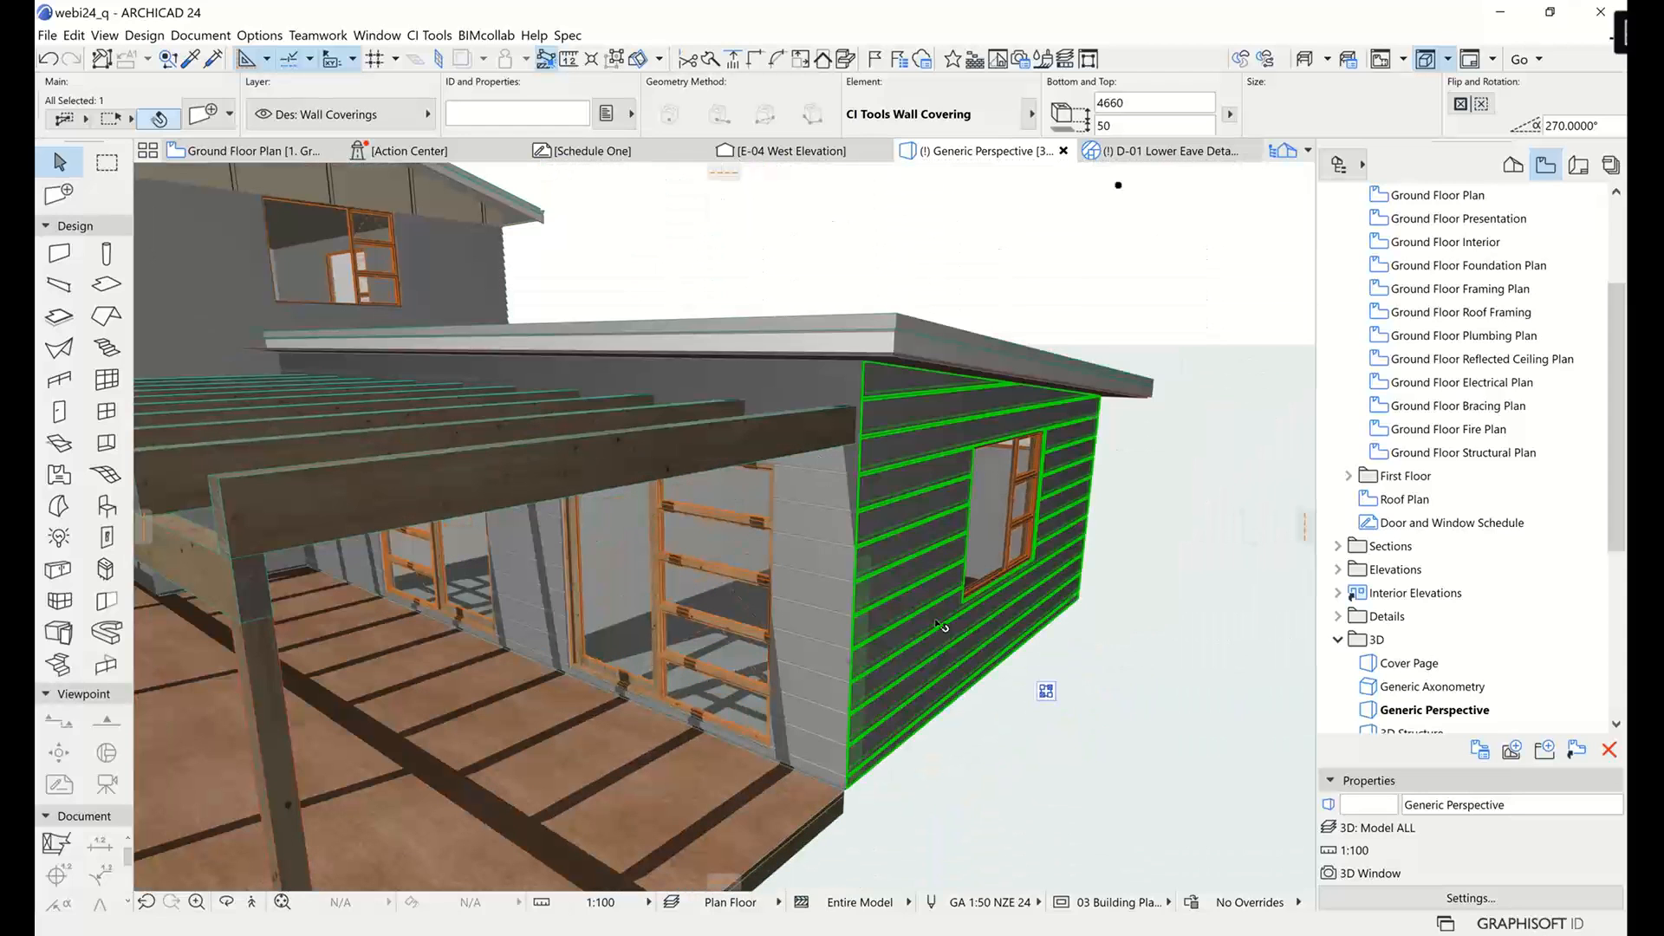
pyautogui.click(1140, 681)
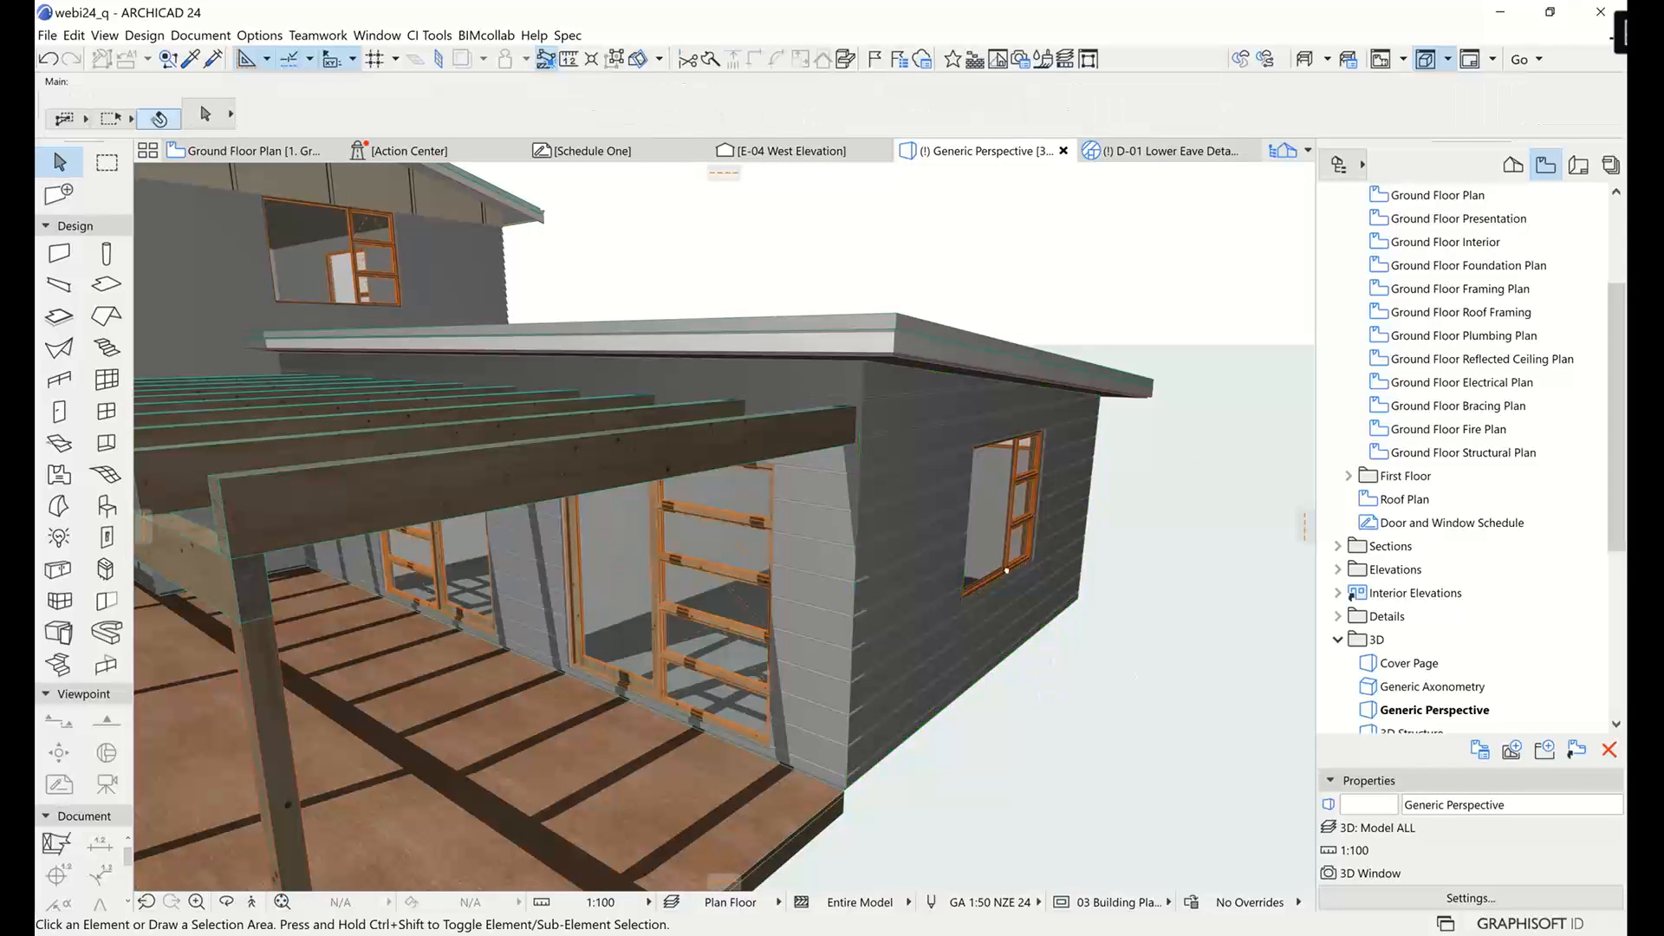
pyautogui.moveTo(1007, 570)
pyautogui.keyDown('shift'); pyautogui.mouseDown(button='middle')
pyautogui.moveTo(936, 555)
pyautogui.moveTo(1035, 566)
pyautogui.mouseUp(button='middle'); pyautogui.keyUp('shift')
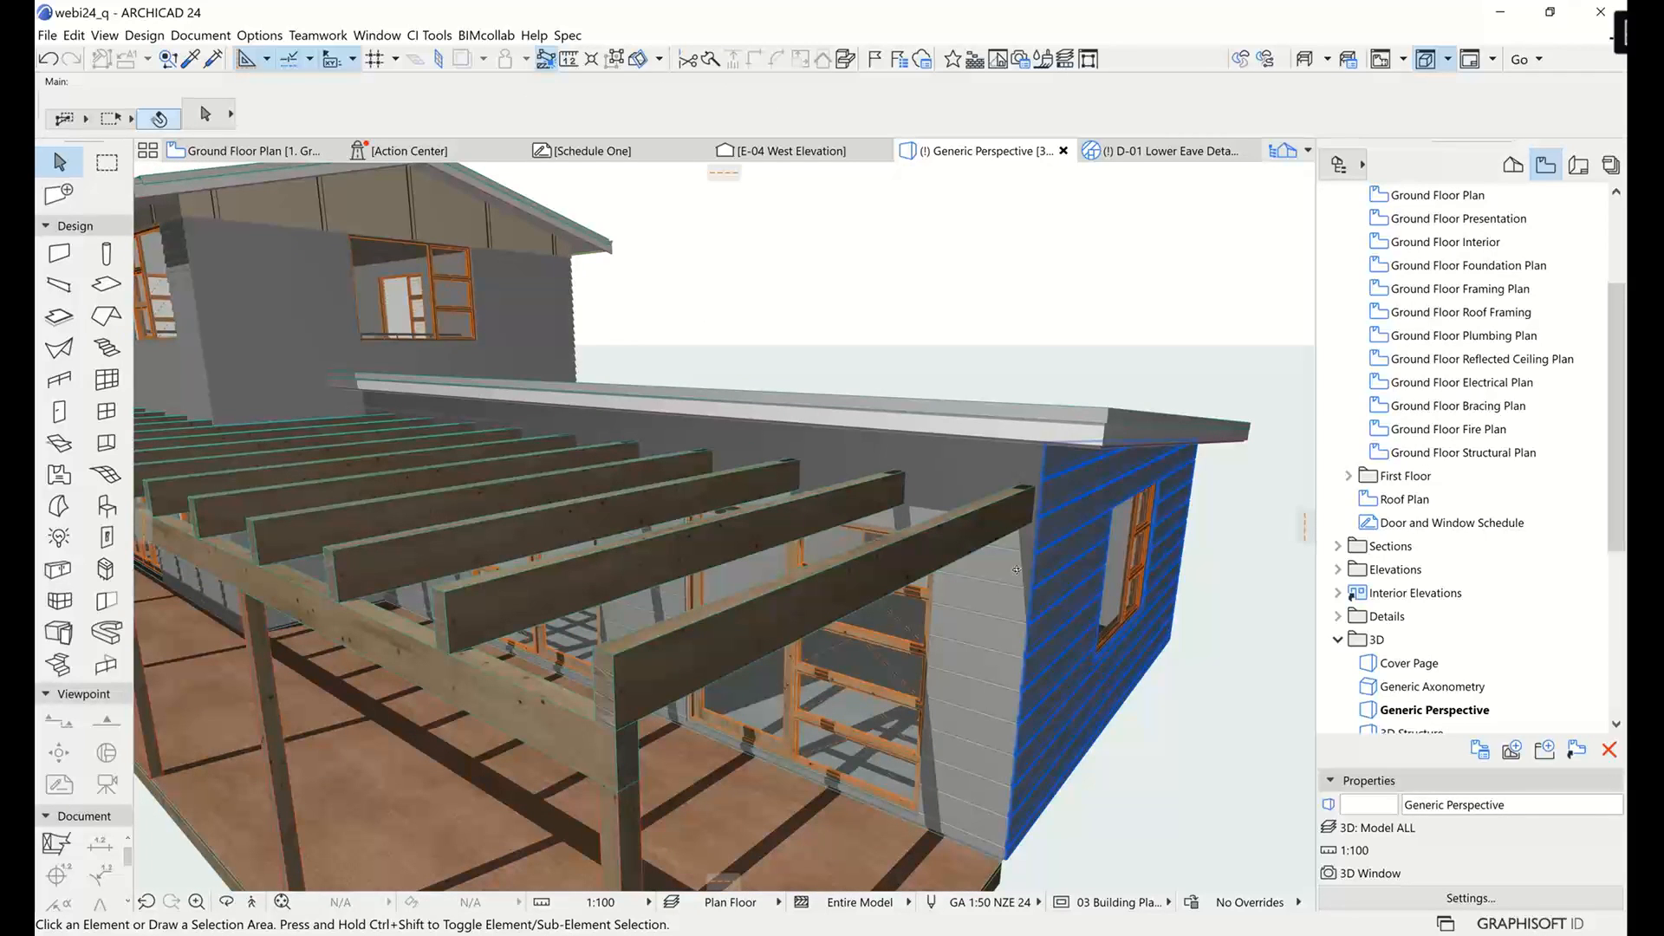
pyautogui.keyDown('shift'); pyautogui.moveTo(1015, 569); pyautogui.dragTo(1016, 570, button='middle'); pyautogui.keyUp('shift')
pyautogui.keyDown('shift'); pyautogui.moveTo(898, 587); pyautogui.dragTo(942, 596, button='middle'); pyautogui.keyUp('shift')
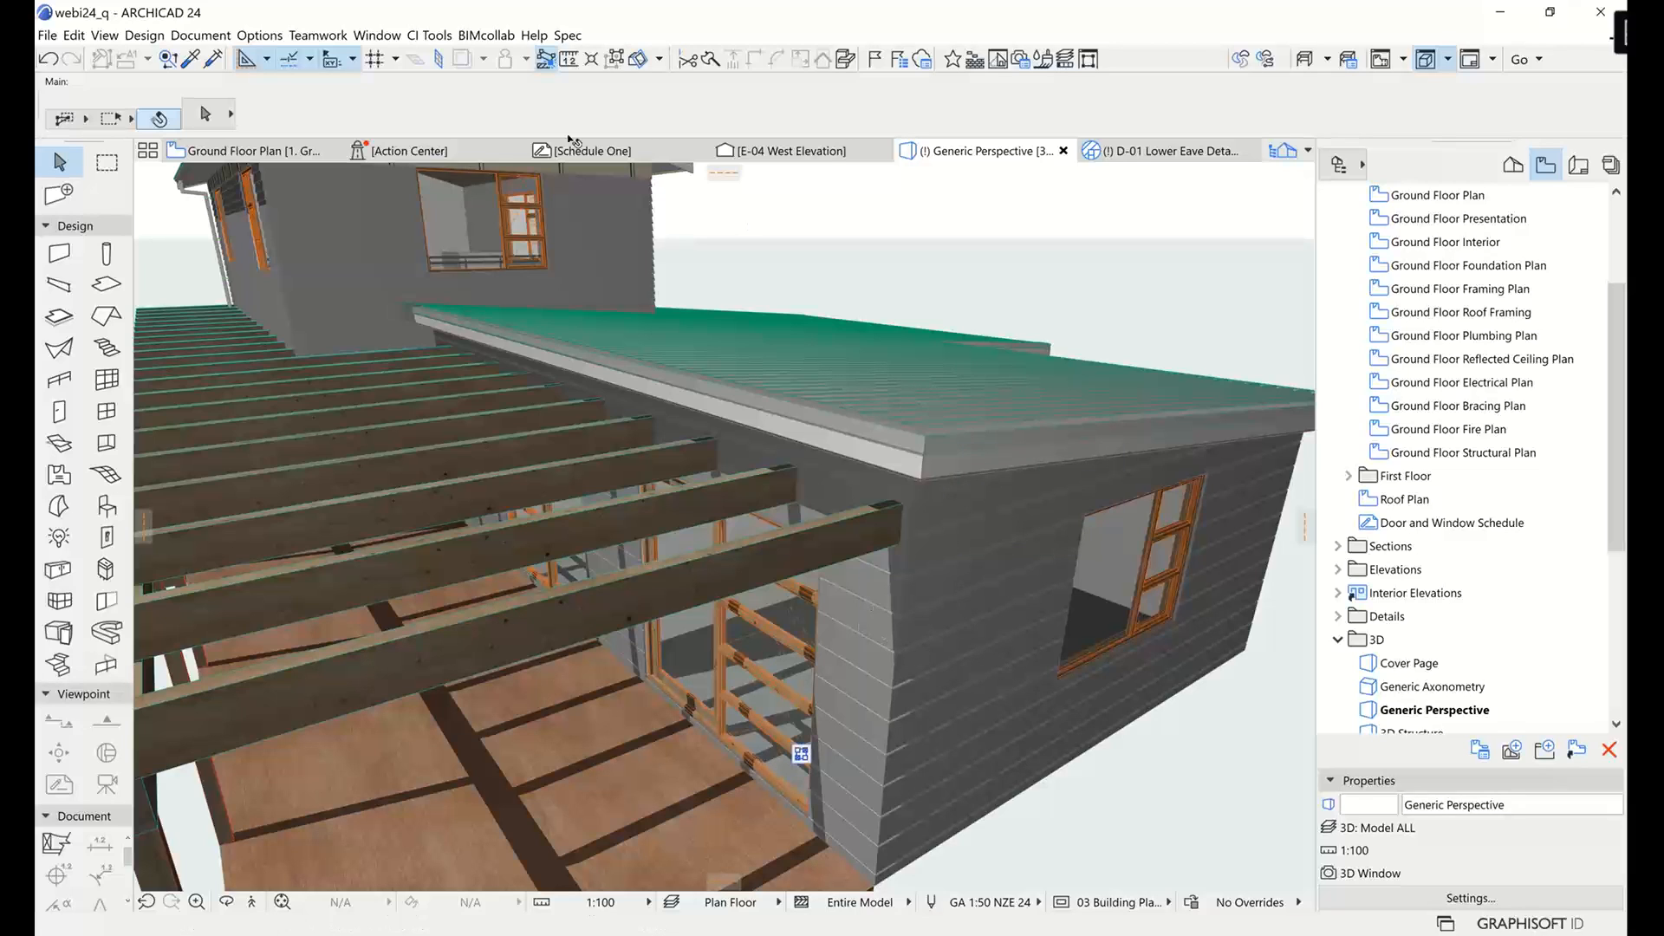
# Reopen the deck-side wall covering's settings, review the style options for Openings and go to the Head Trim page.
pyautogui.click(873, 607)
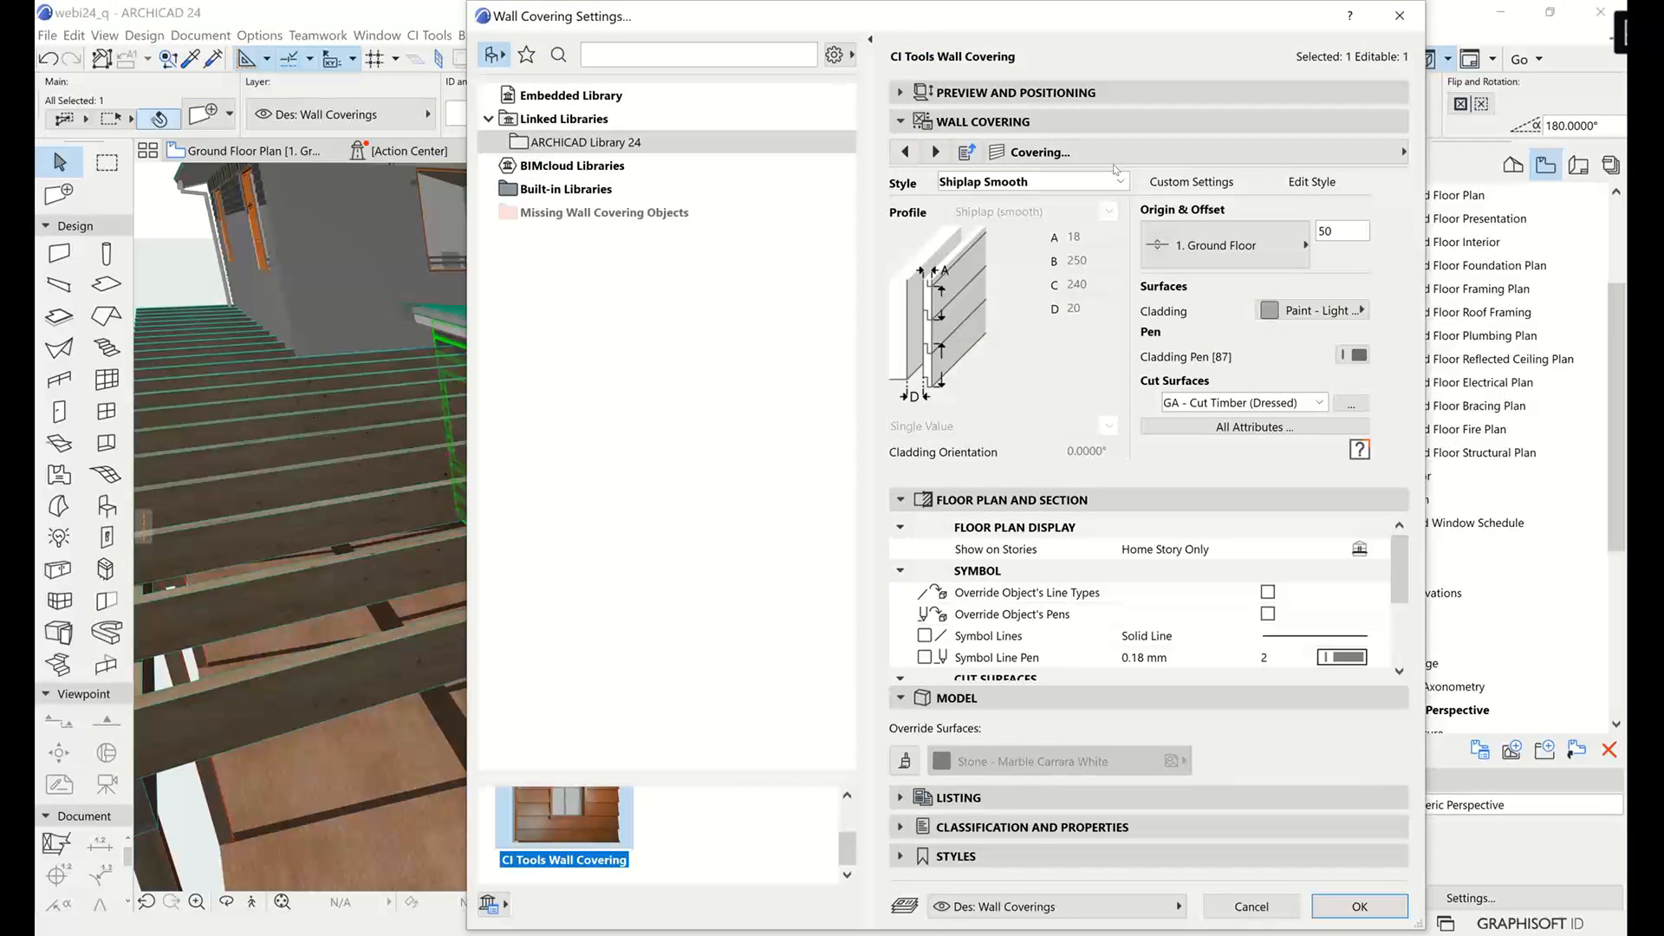
pyautogui.click(1111, 156)
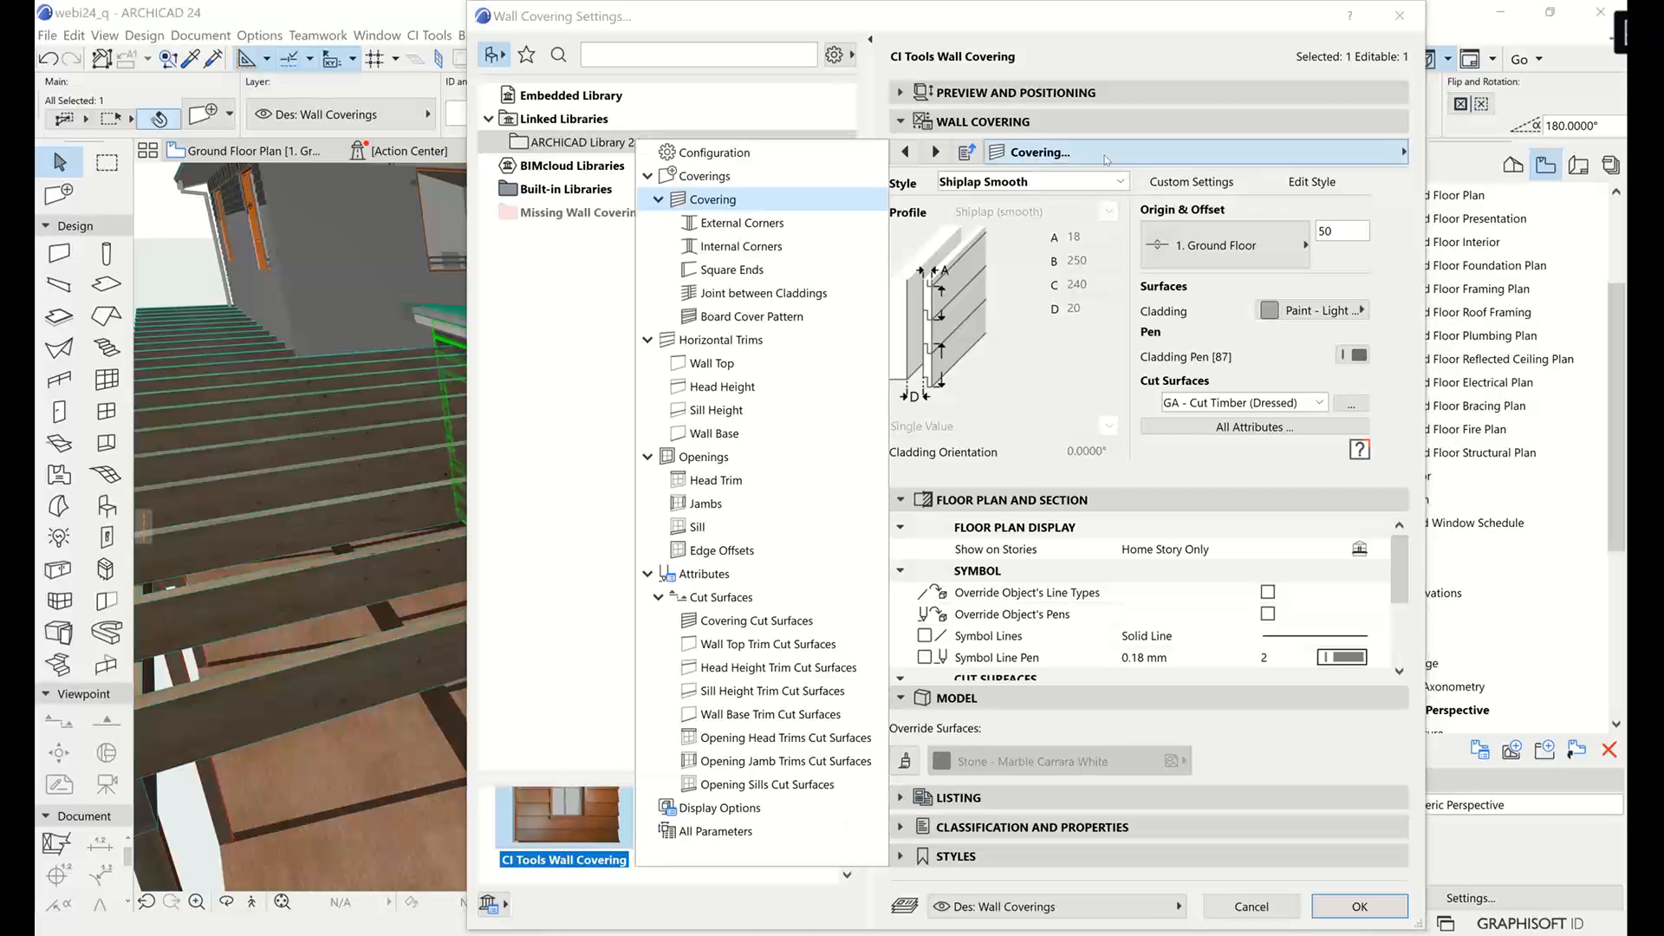
pyautogui.click(698, 459)
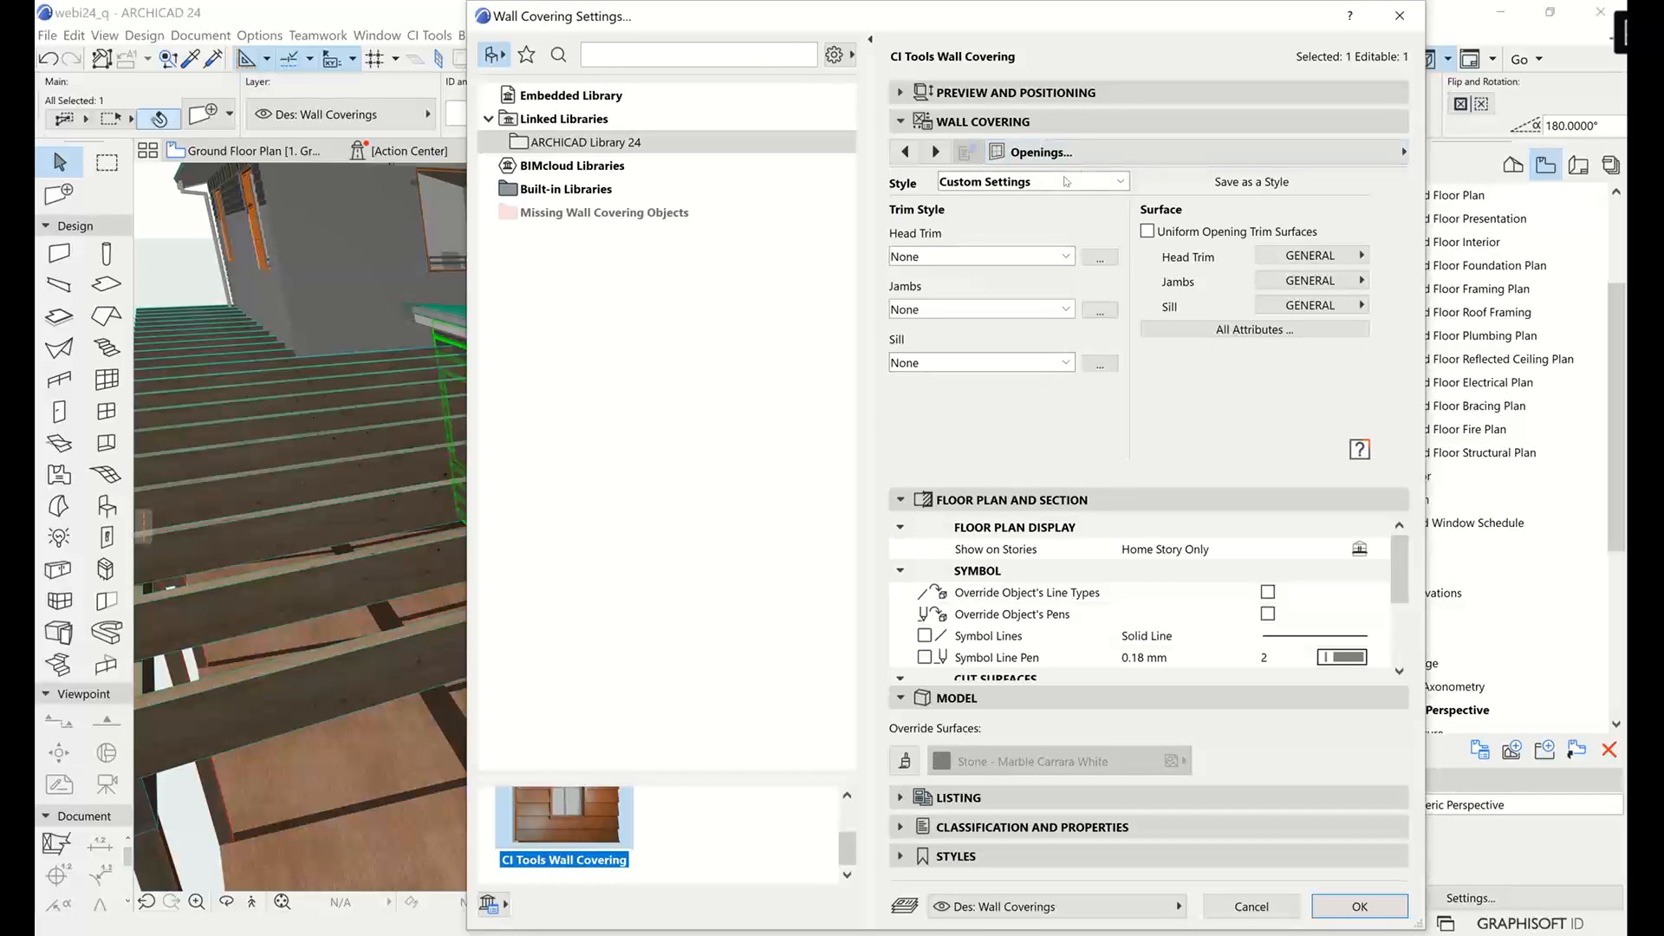
pyautogui.click(1092, 154)
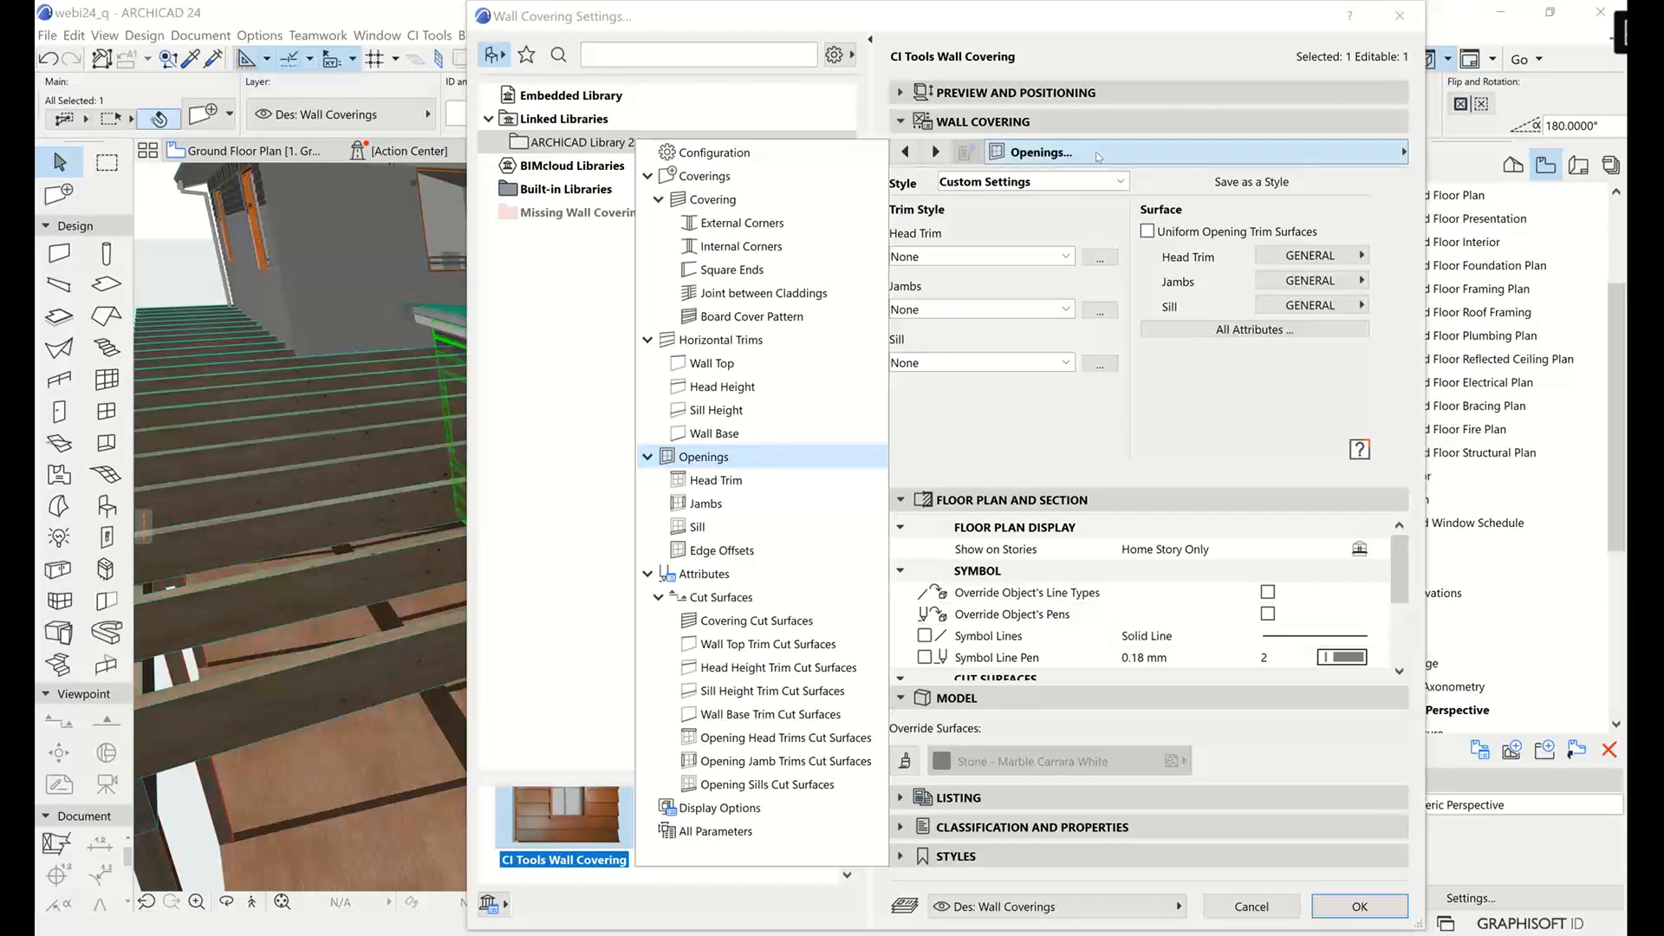
pyautogui.click(1095, 152)
pyautogui.click(1036, 184)
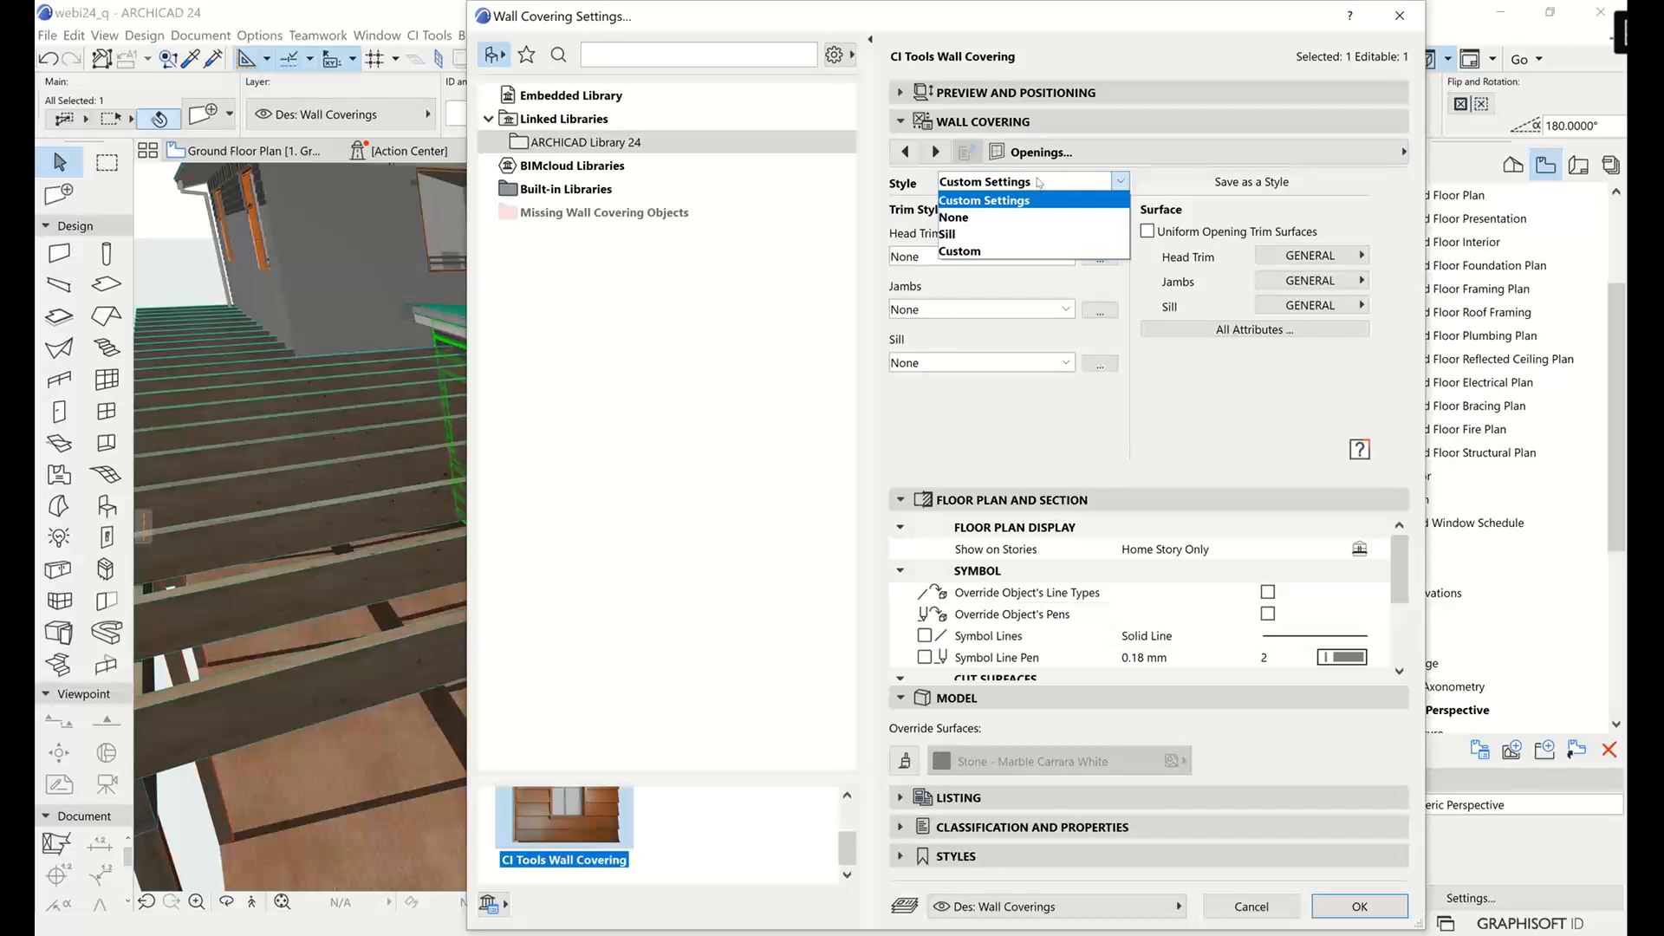
pyautogui.click(1049, 157)
pyautogui.click(1048, 156)
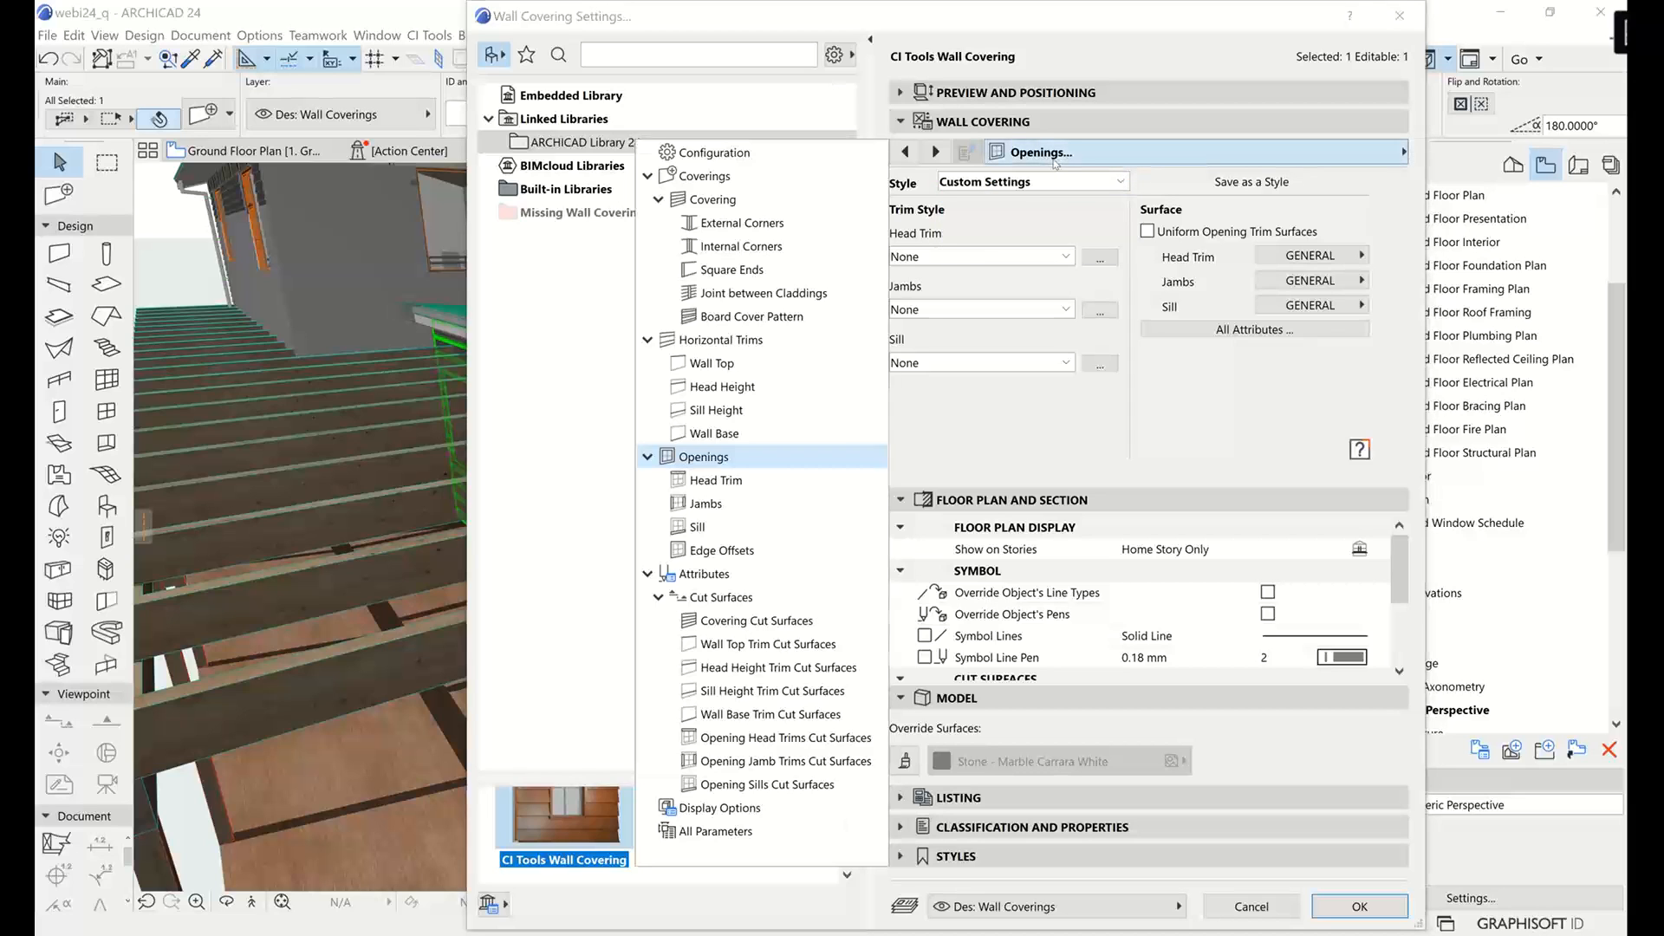
pyautogui.click(747, 482)
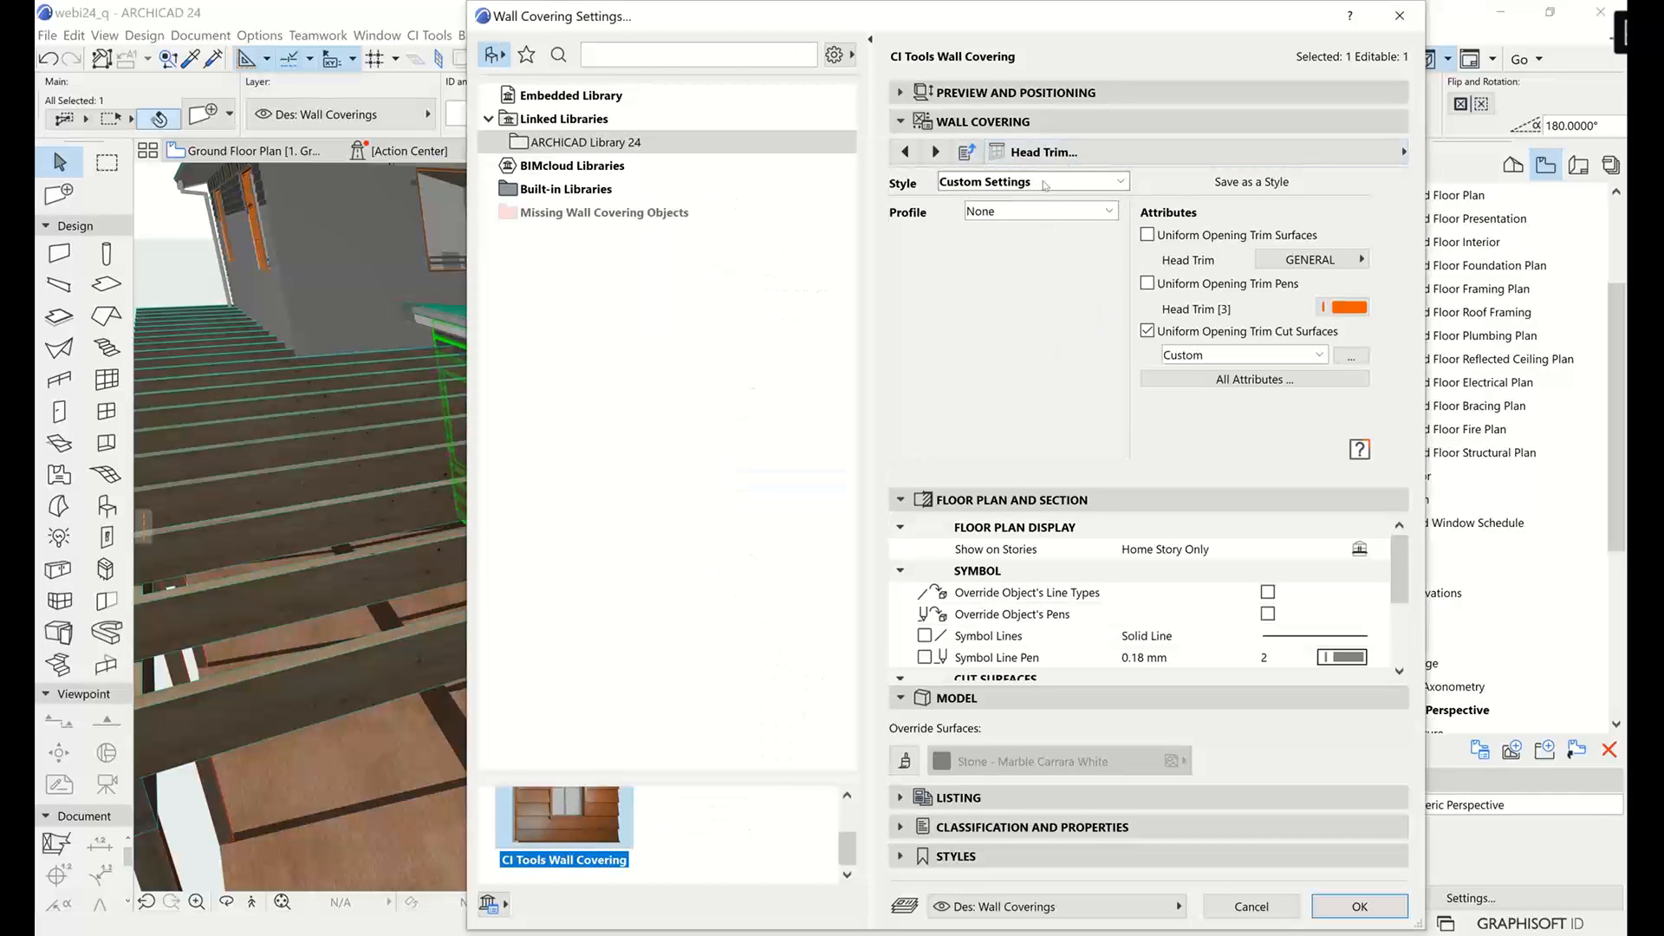
# Review the deck-side covering's Edge Offsets for openings and go to the Jambs page.
pyautogui.click(1032, 153)
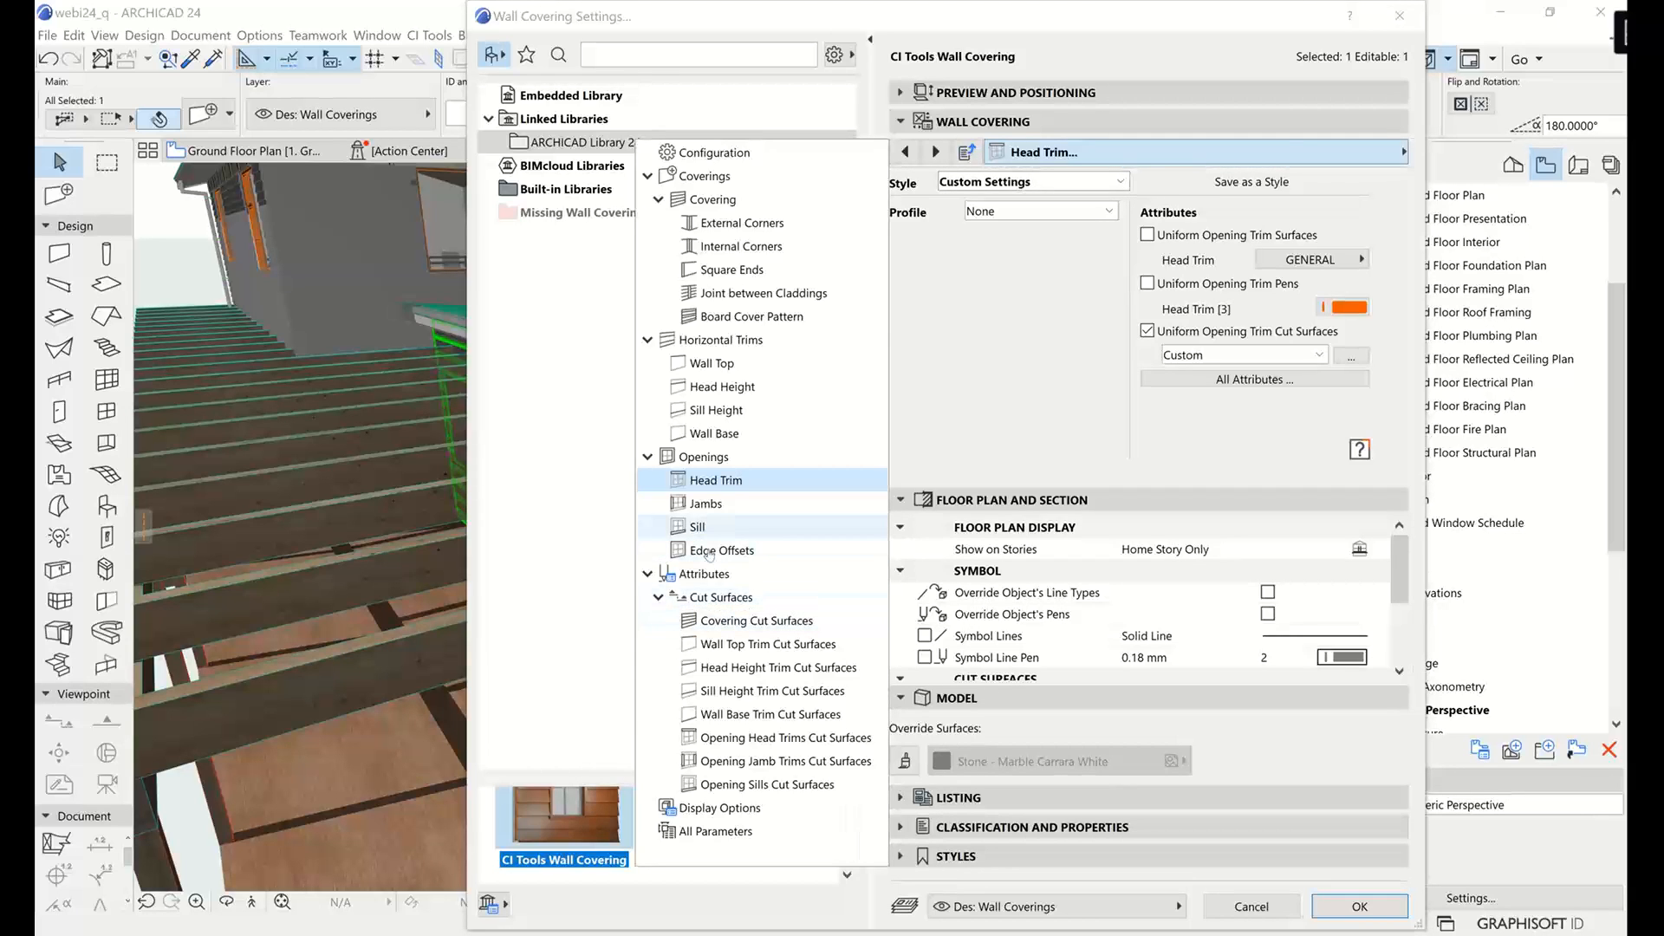
pyautogui.click(722, 550)
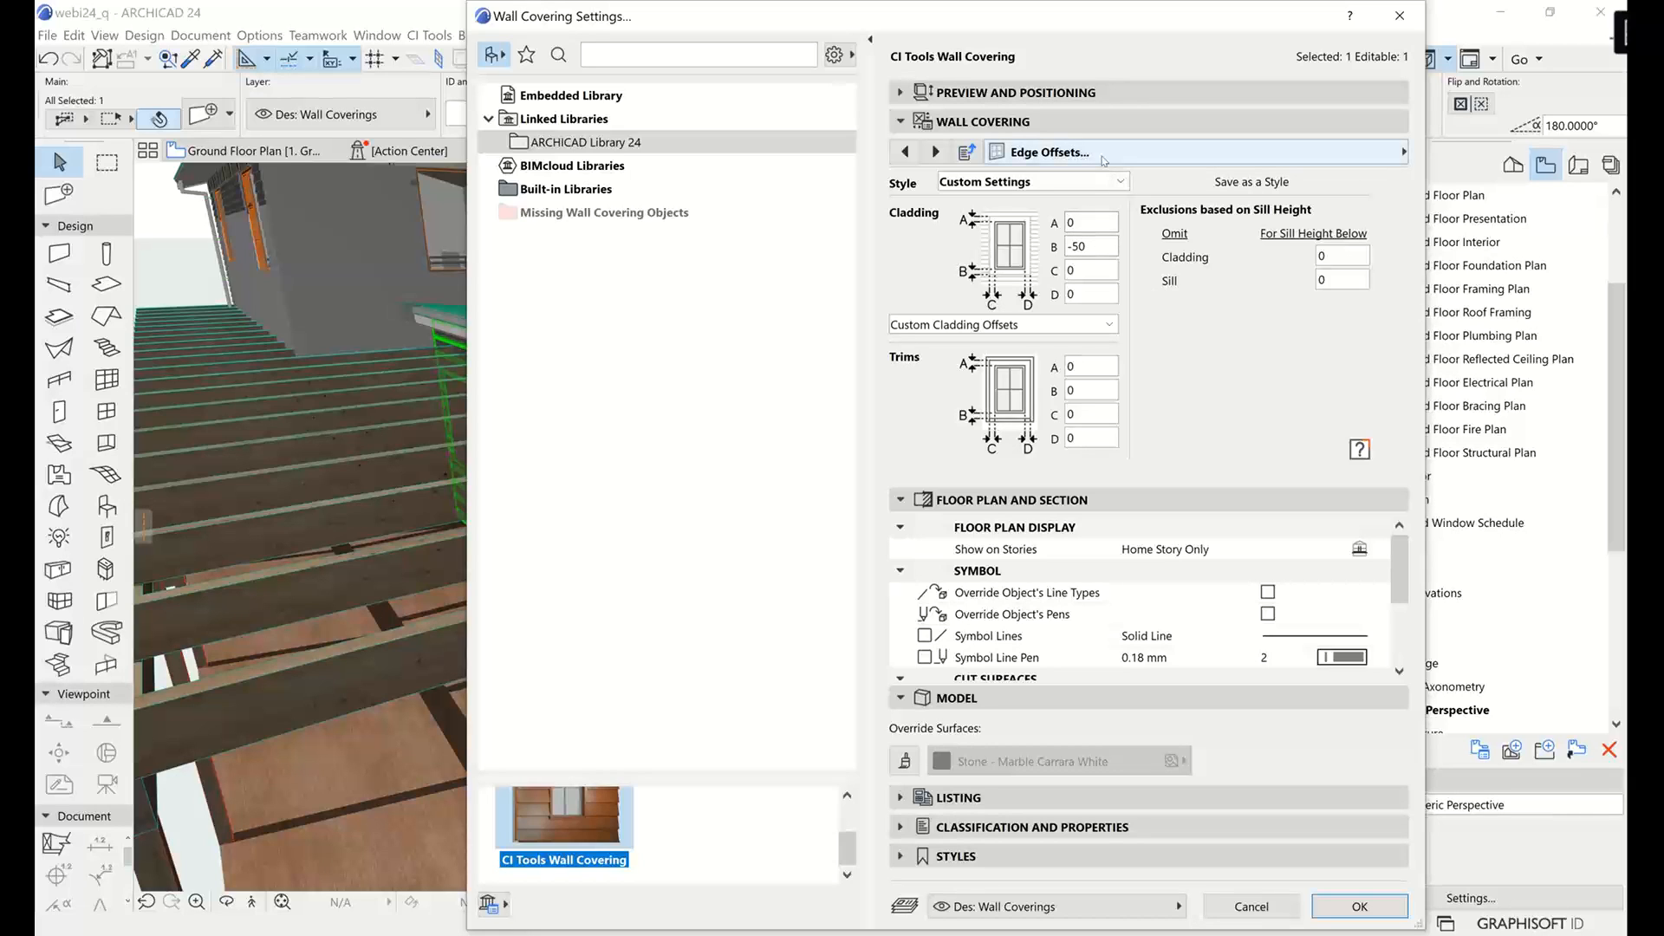
pyautogui.click(1045, 153)
pyautogui.click(747, 503)
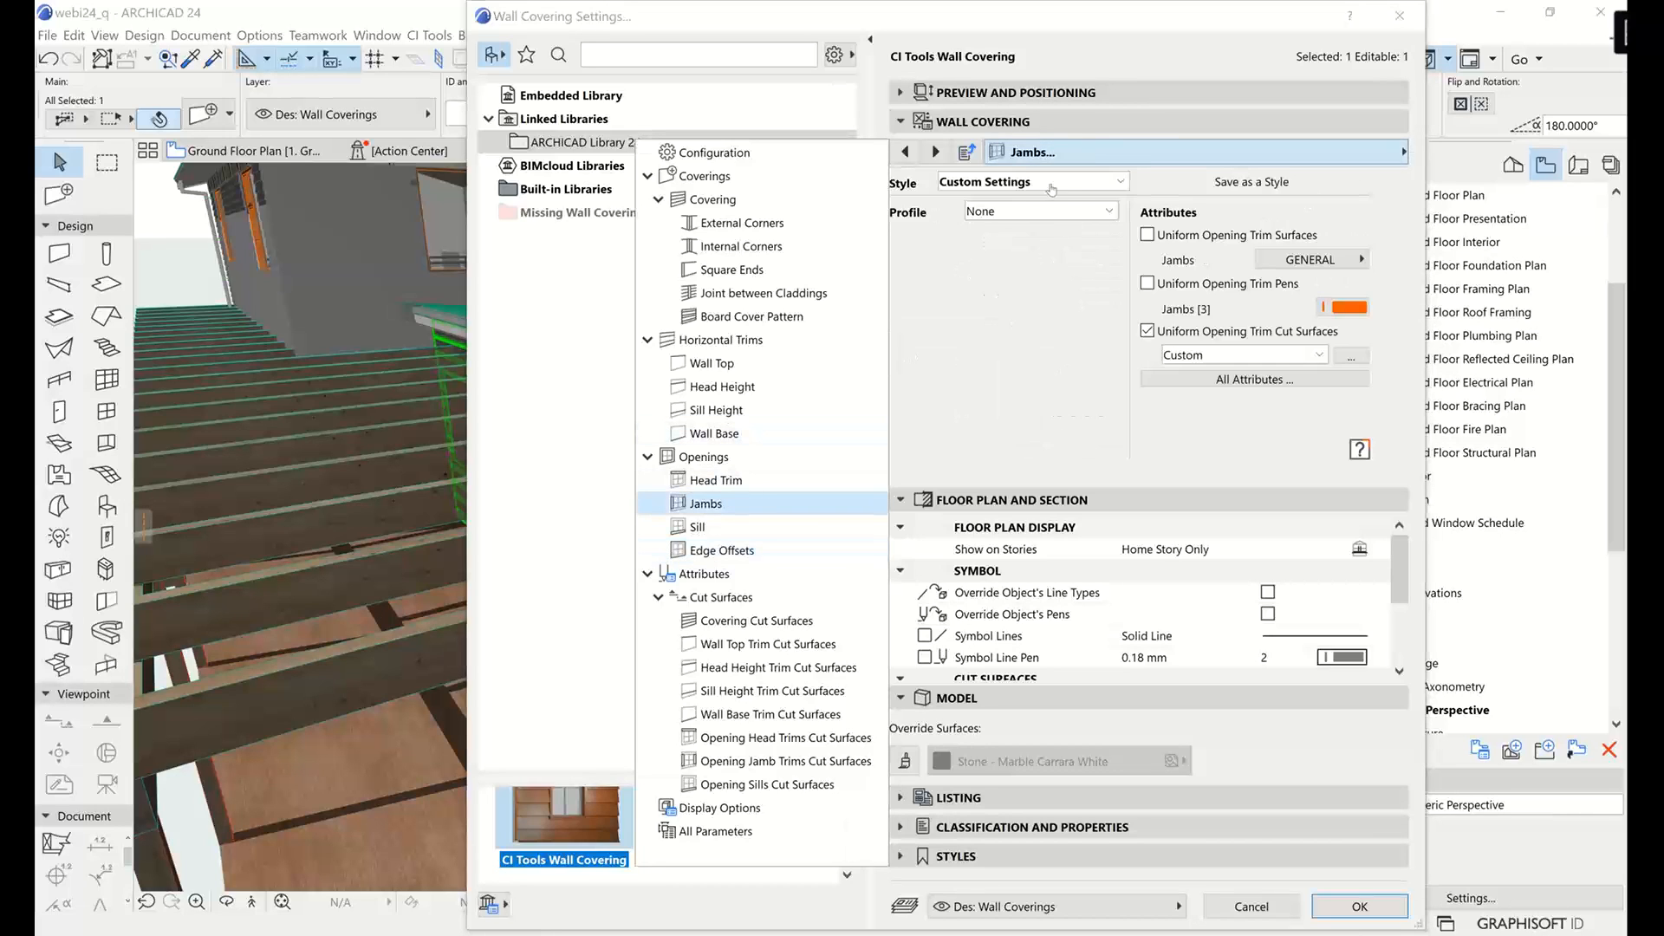
# Give the opening jambs a Rectangular Profile and offset them from Cladding.
pyautogui.click(1070, 189)
pyautogui.click(1074, 187)
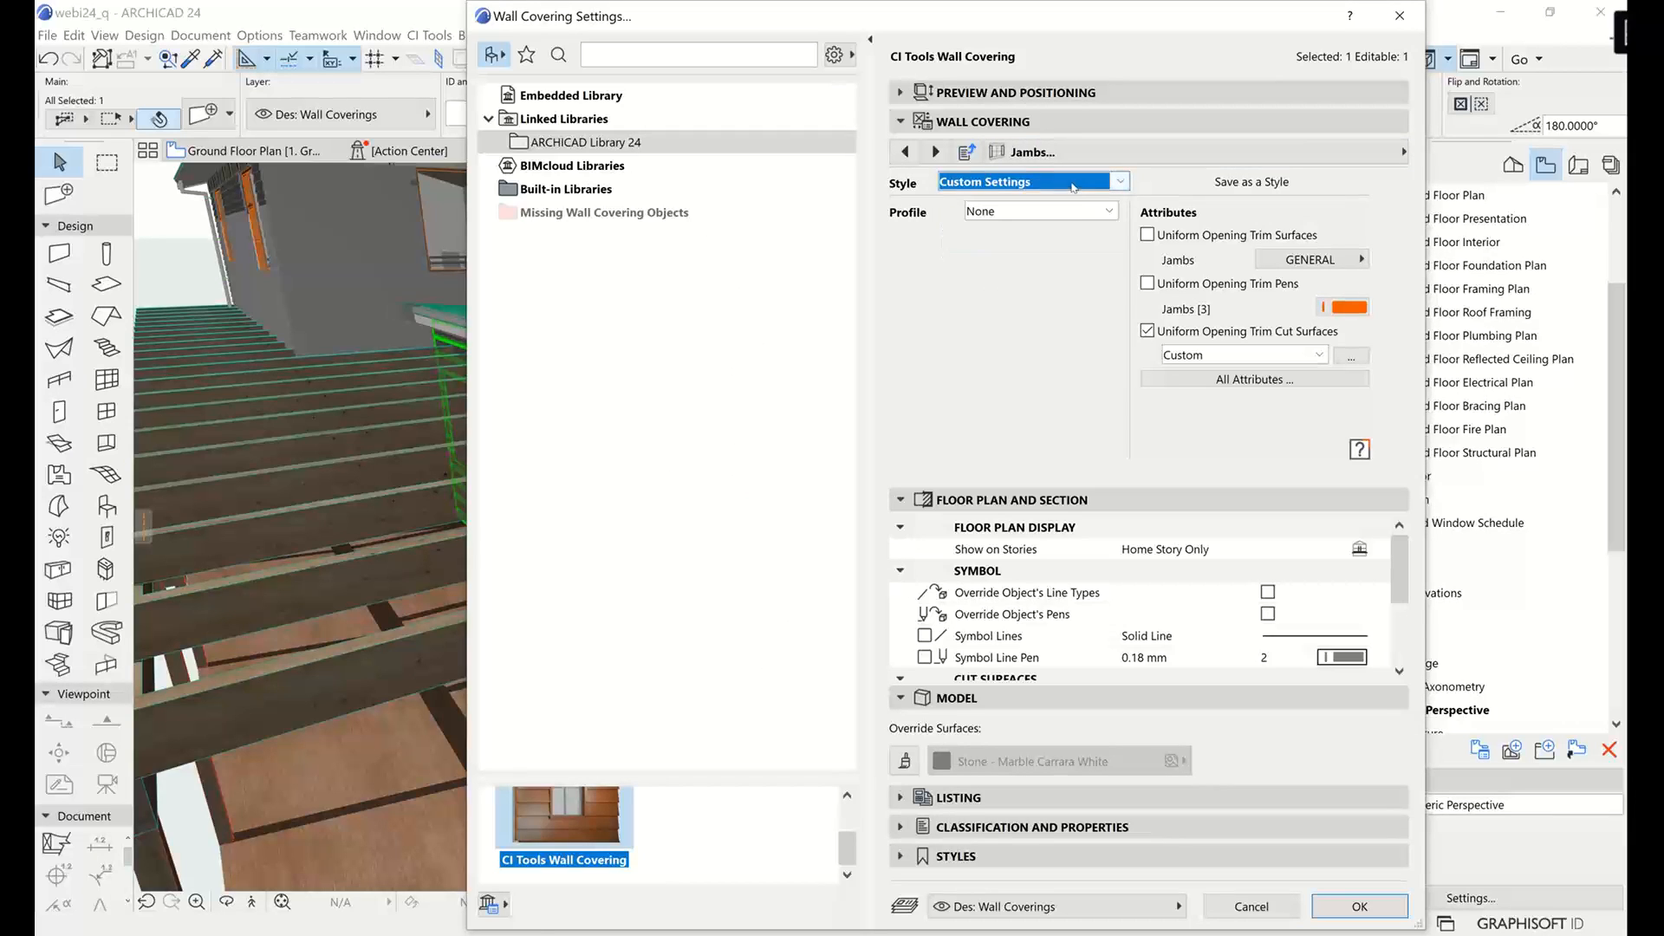
pyautogui.click(1070, 213)
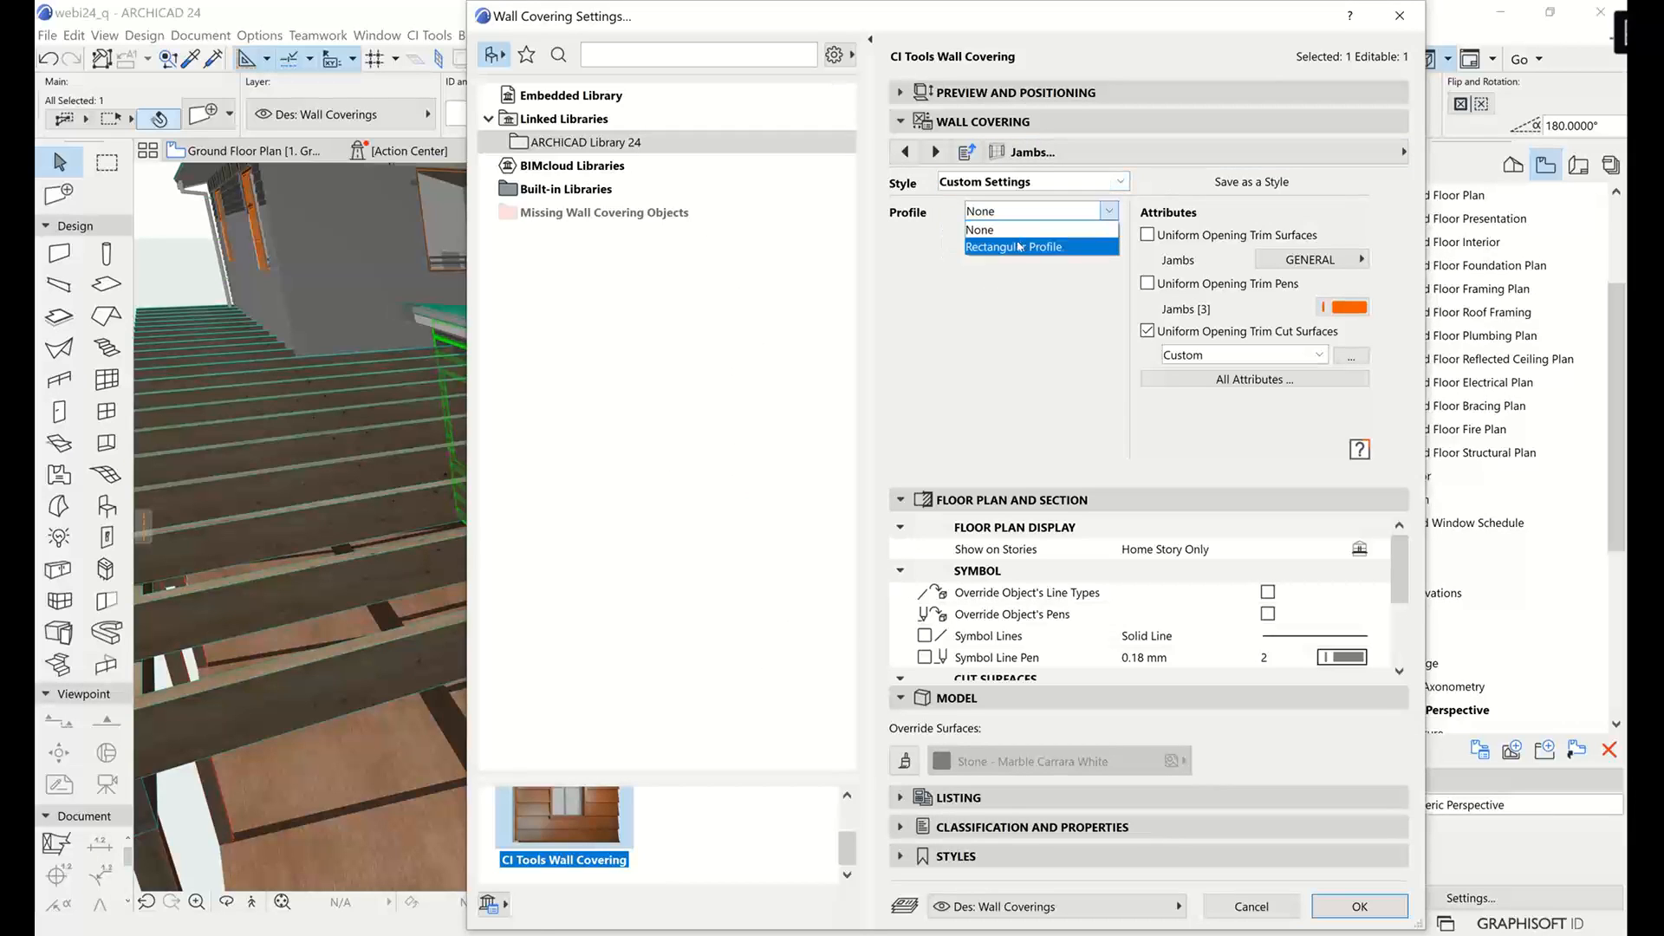
pyautogui.click(1019, 247)
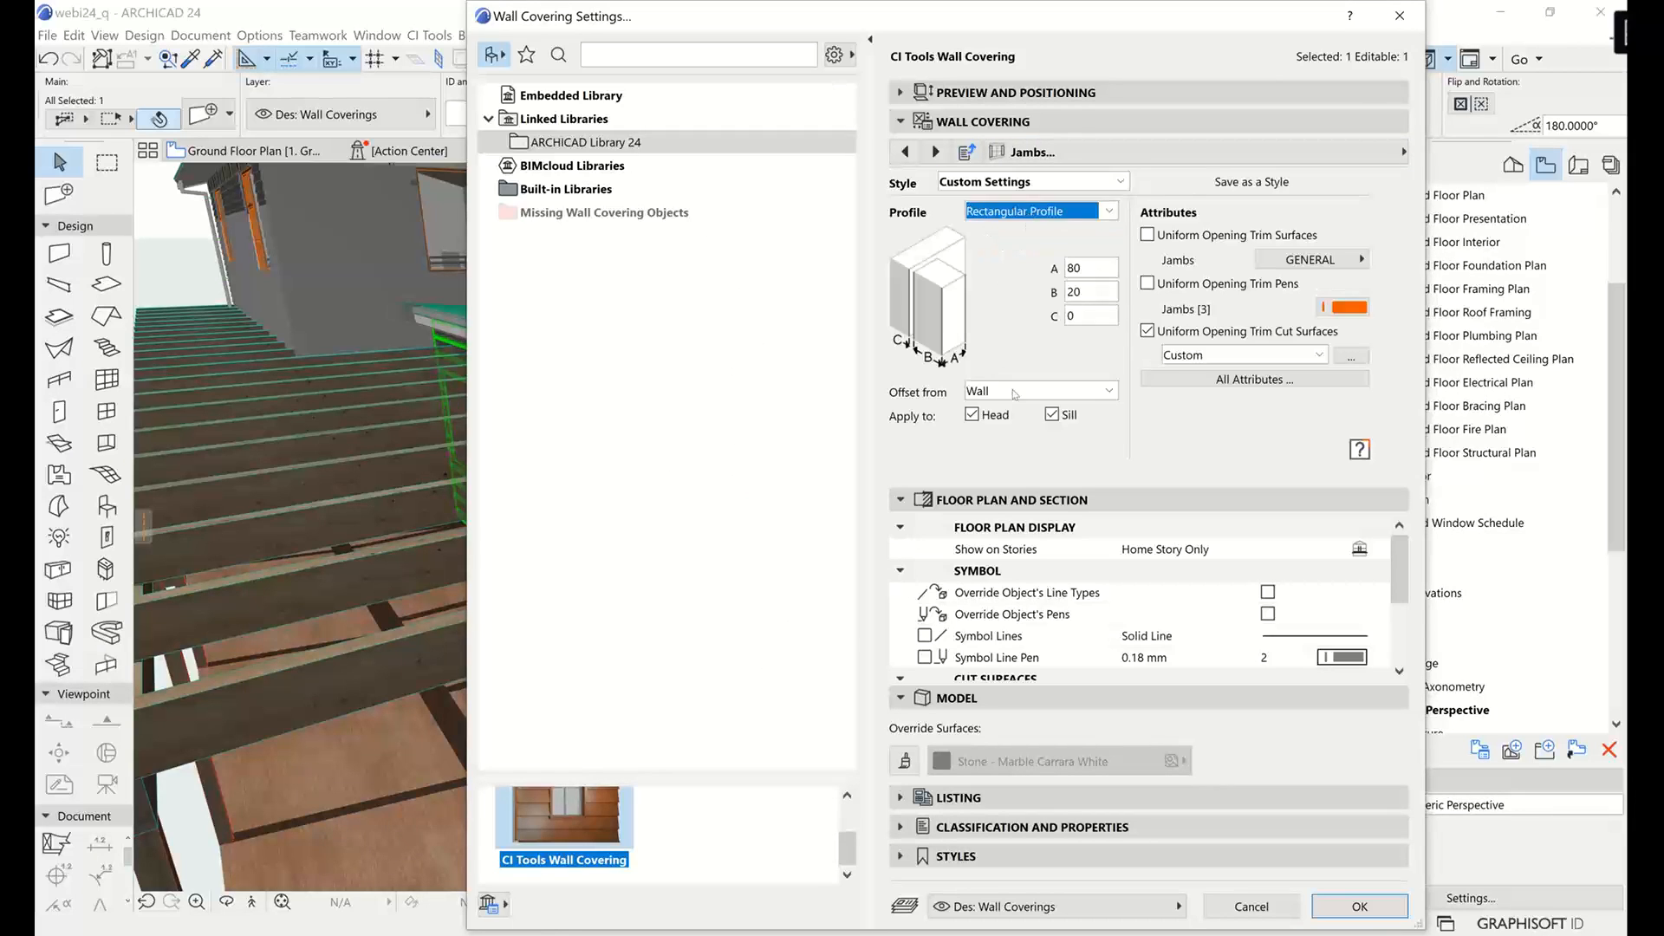
pyautogui.click(1040, 391)
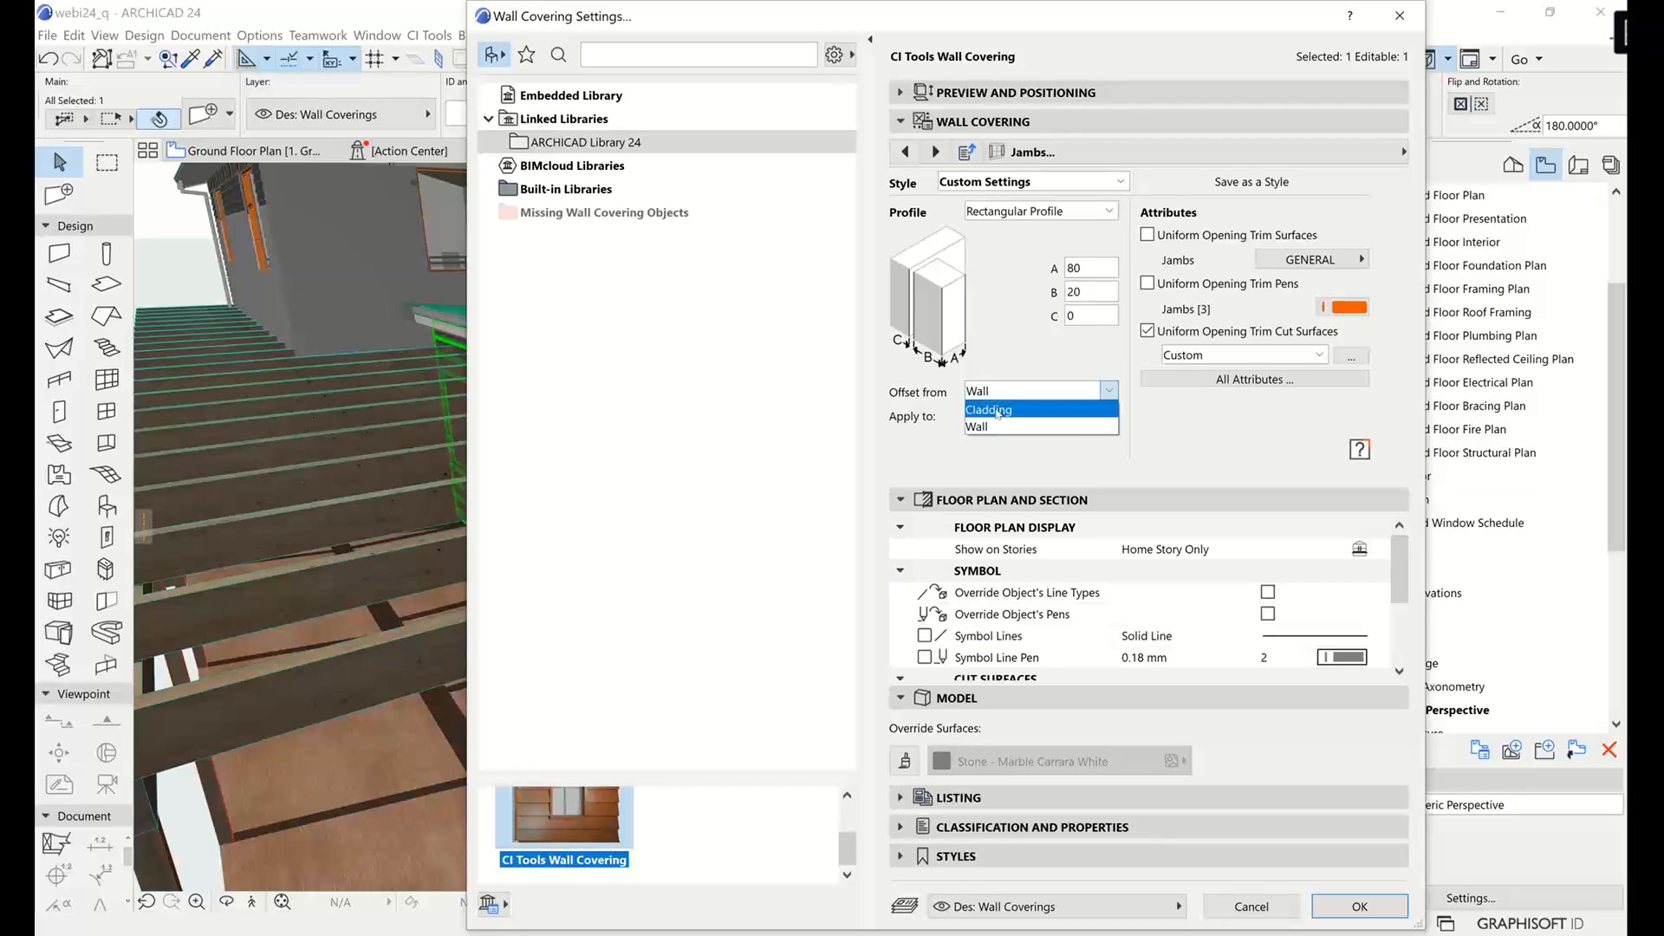
pyautogui.click(1031, 409)
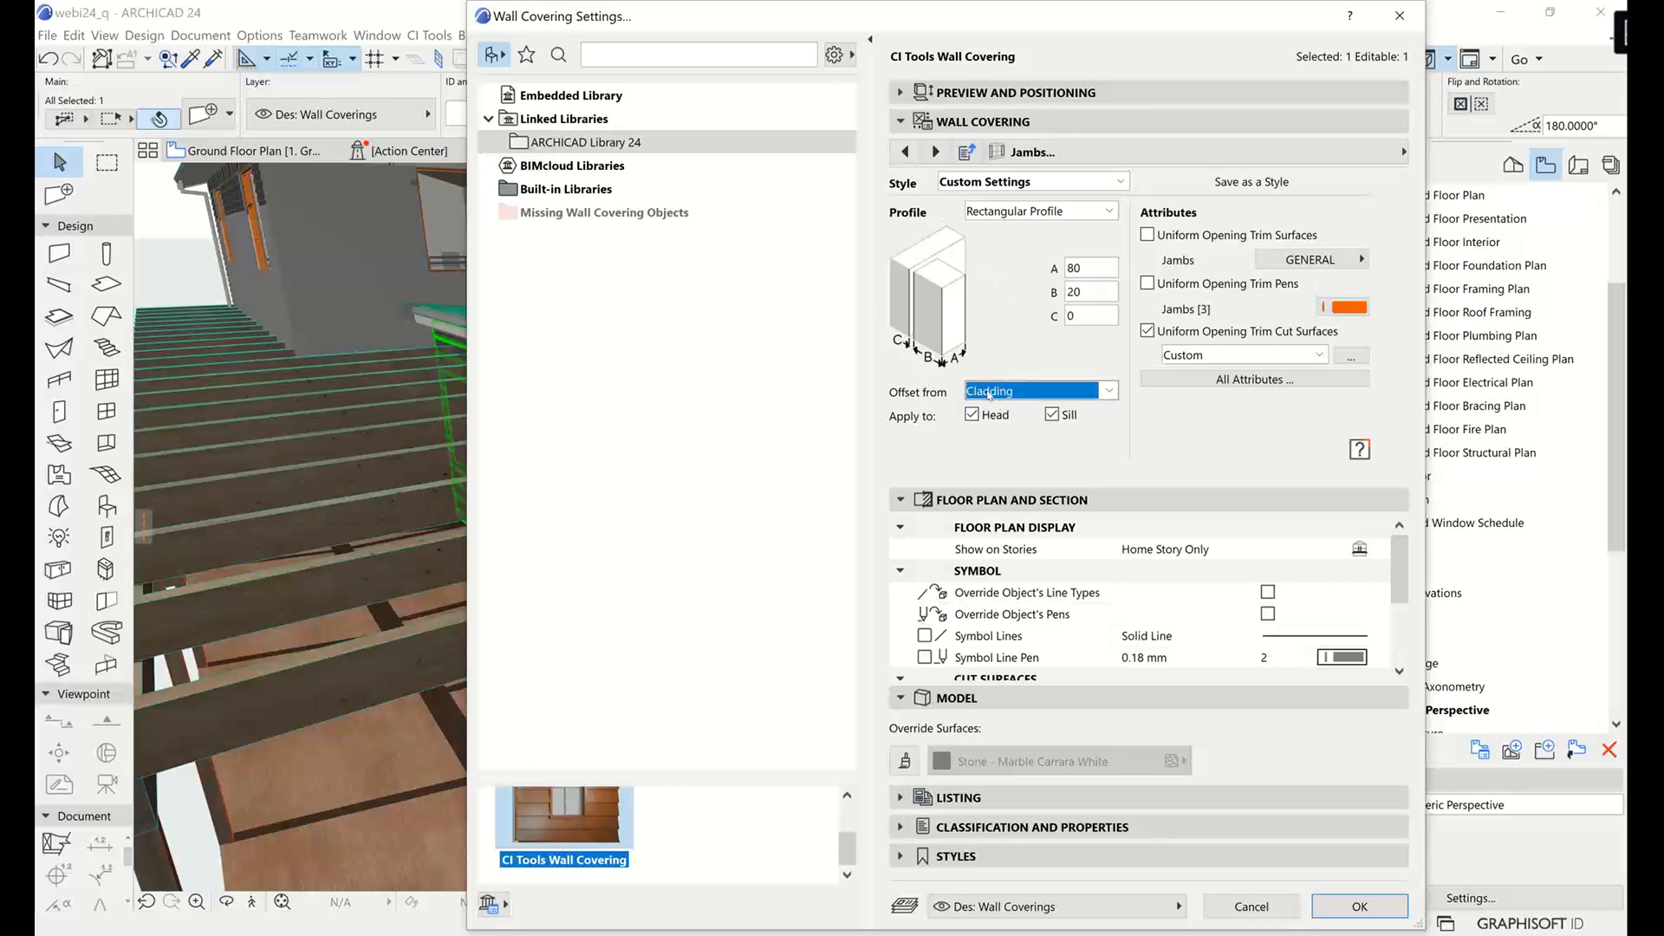
# Save the jamb trim settings as a style named "jambs", check the list of jamb styles and close the covering settings.
pyautogui.click(1196, 184)
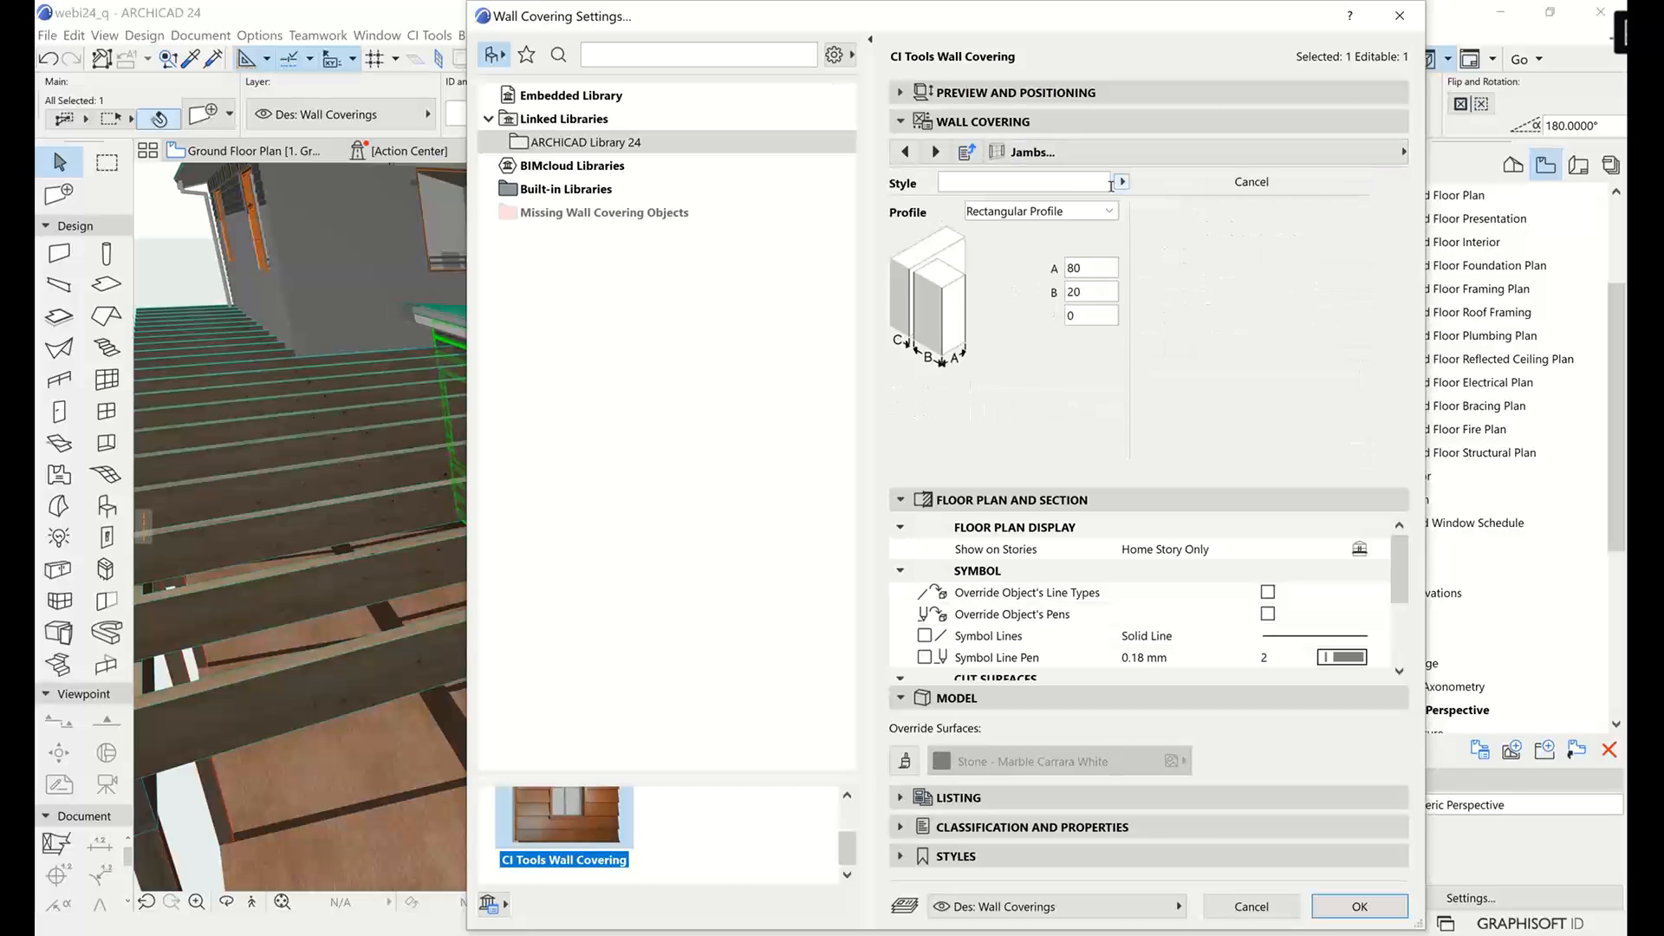
pyautogui.write('jambs')
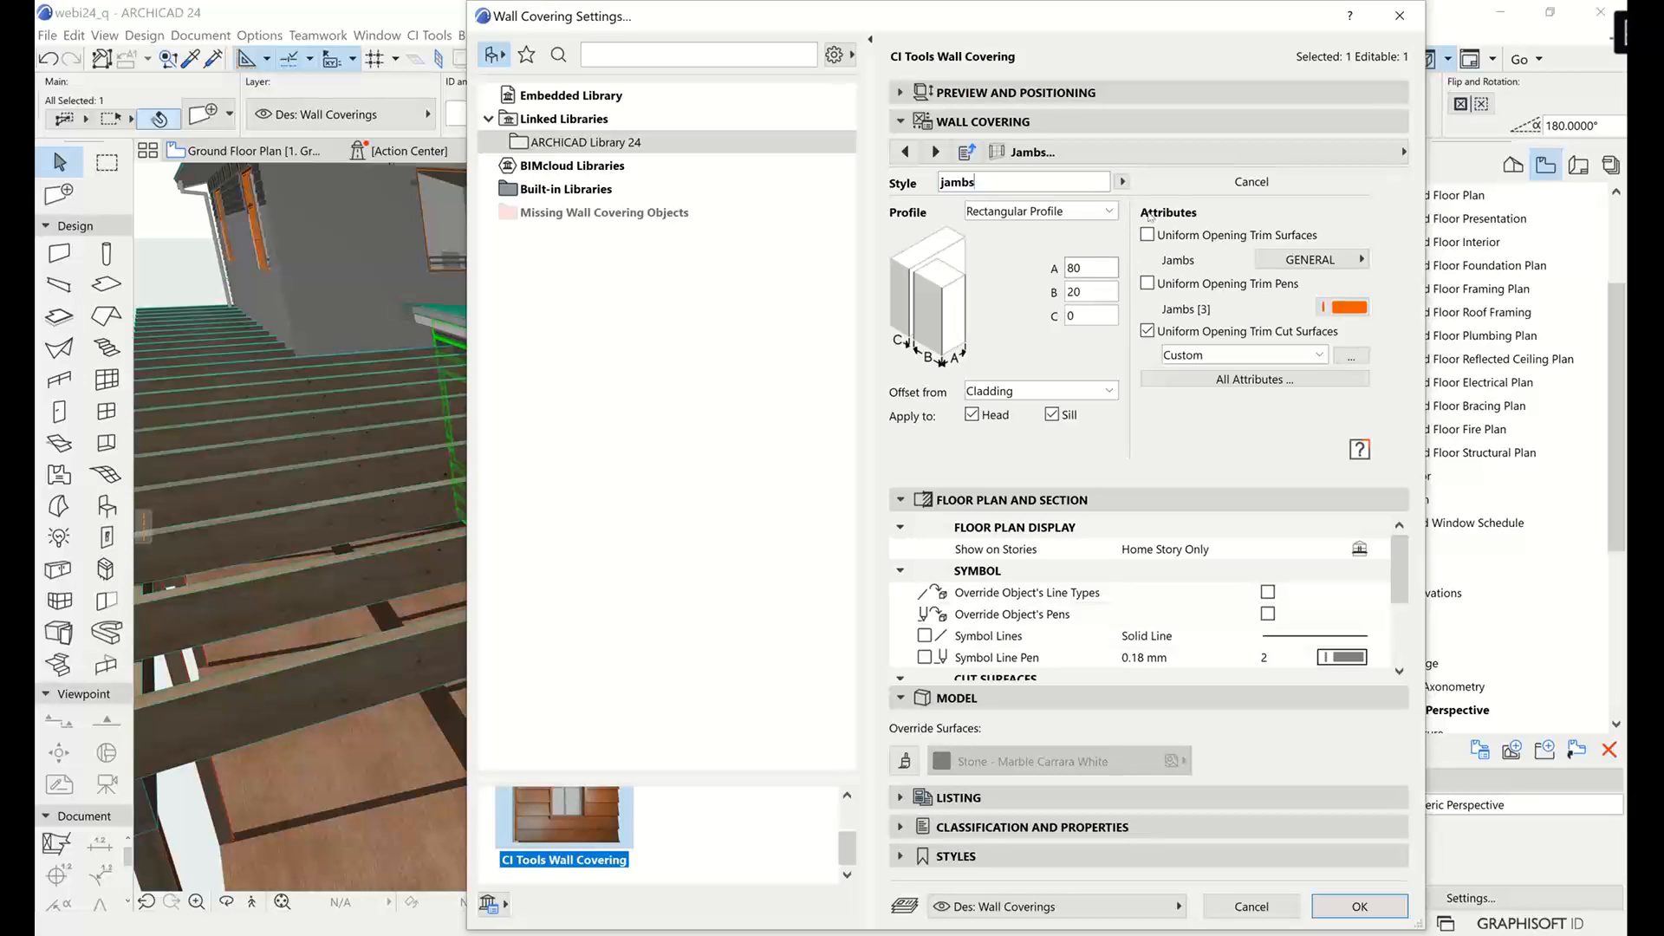
pyautogui.click(1156, 173)
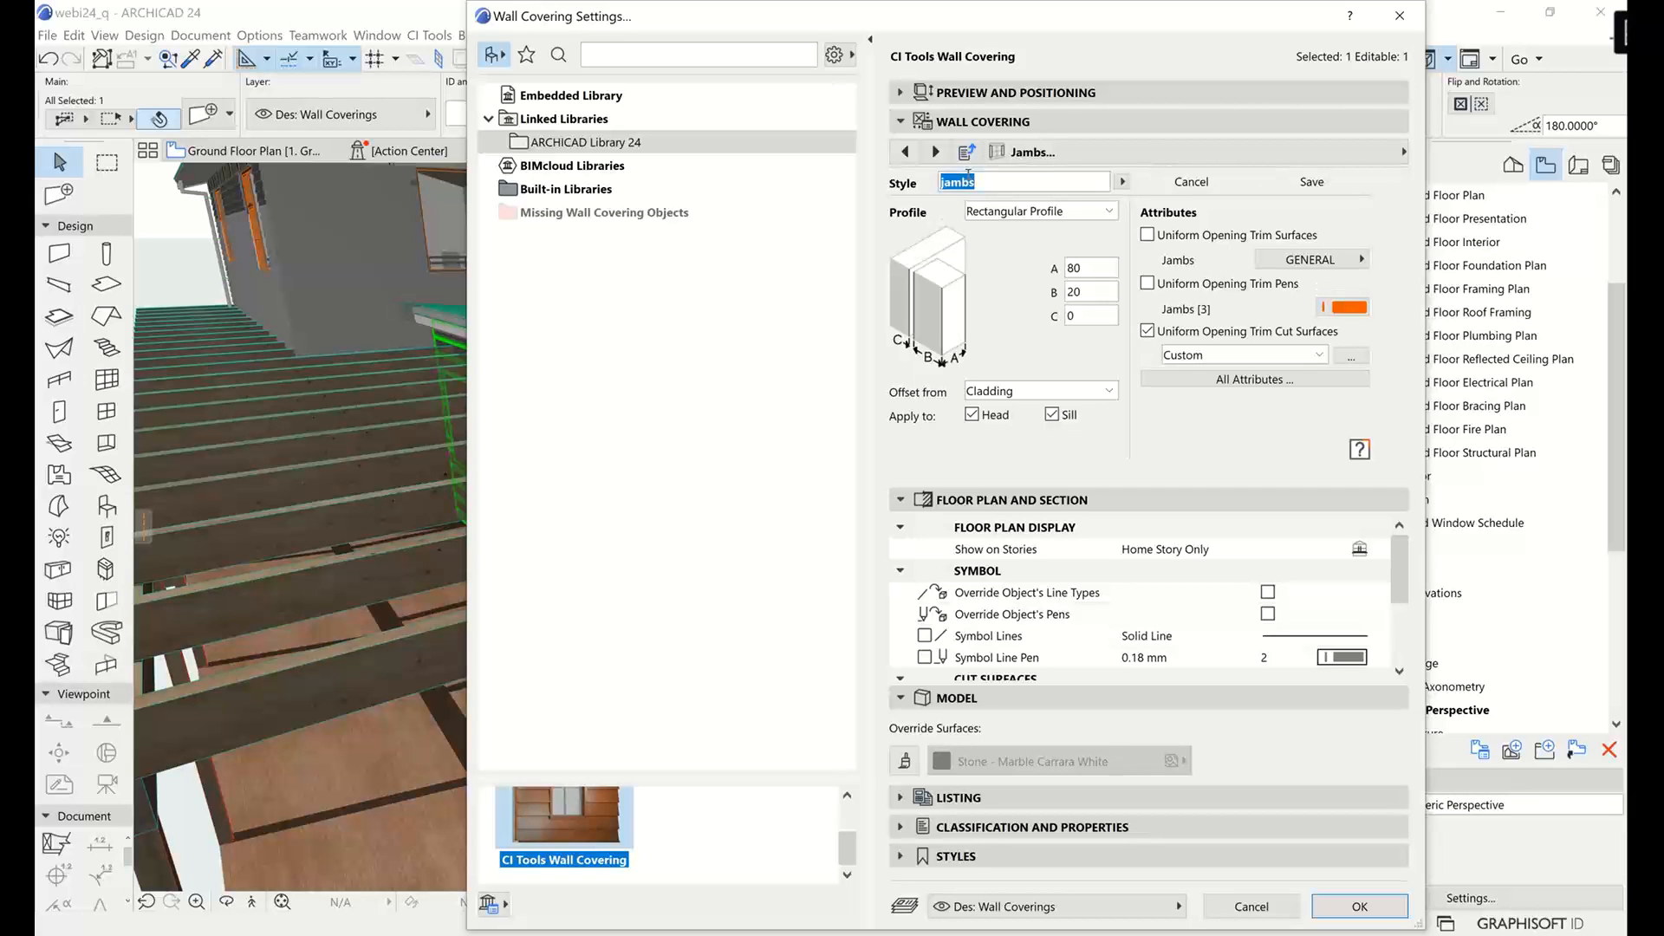
pyautogui.click(1311, 181)
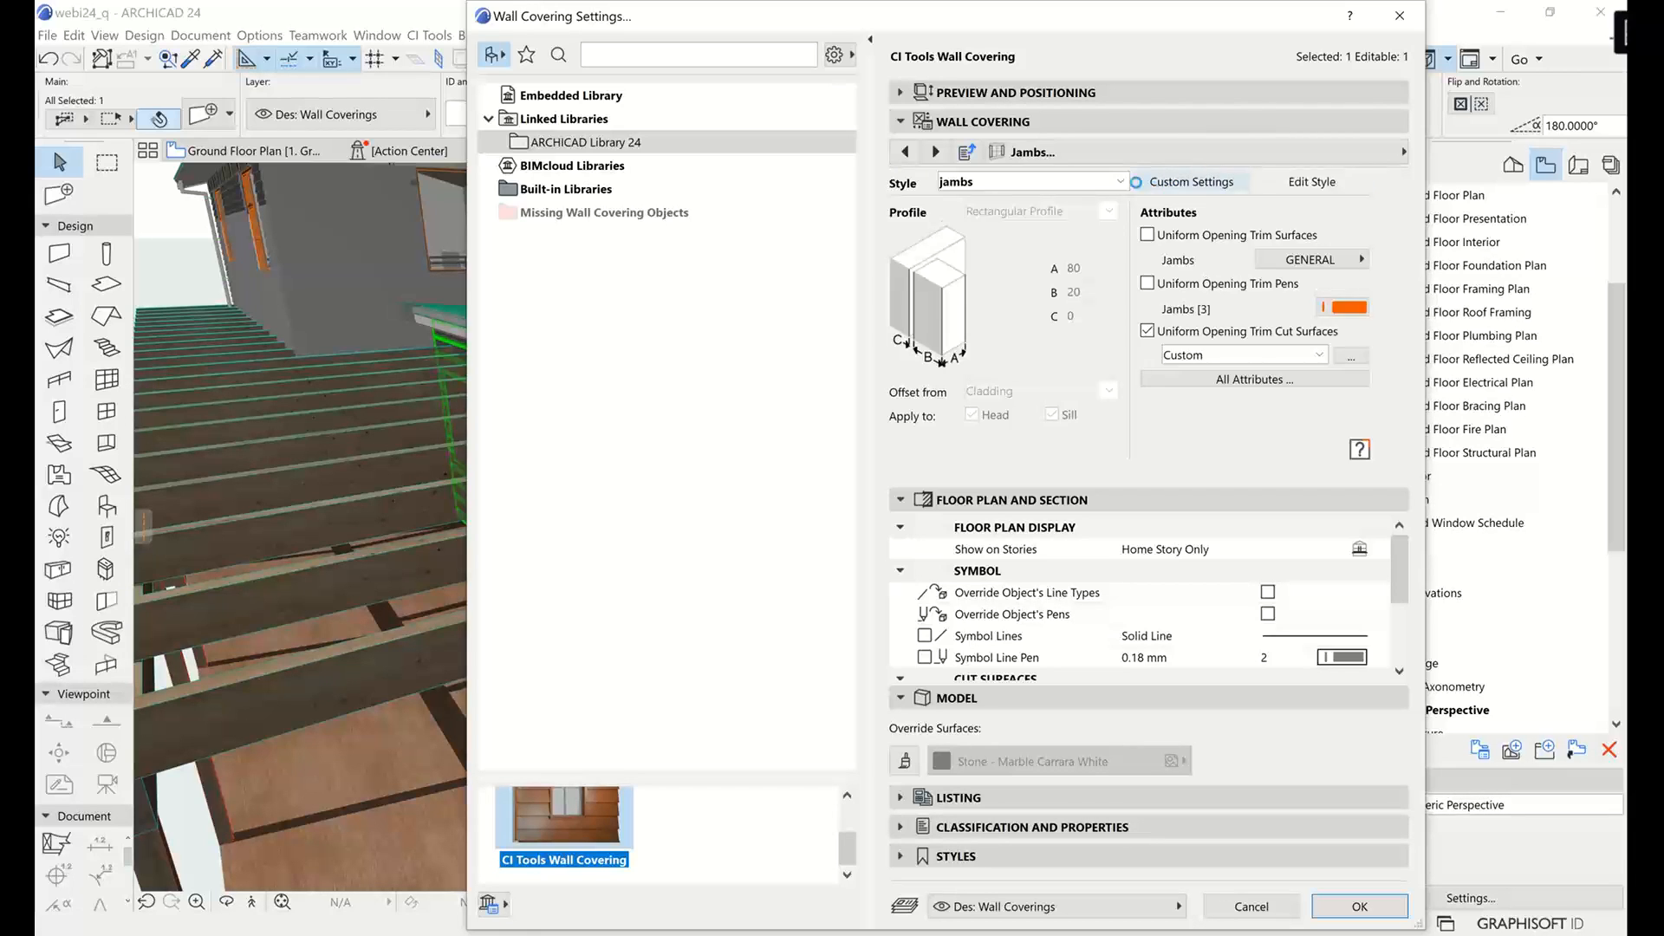
pyautogui.click(1121, 181)
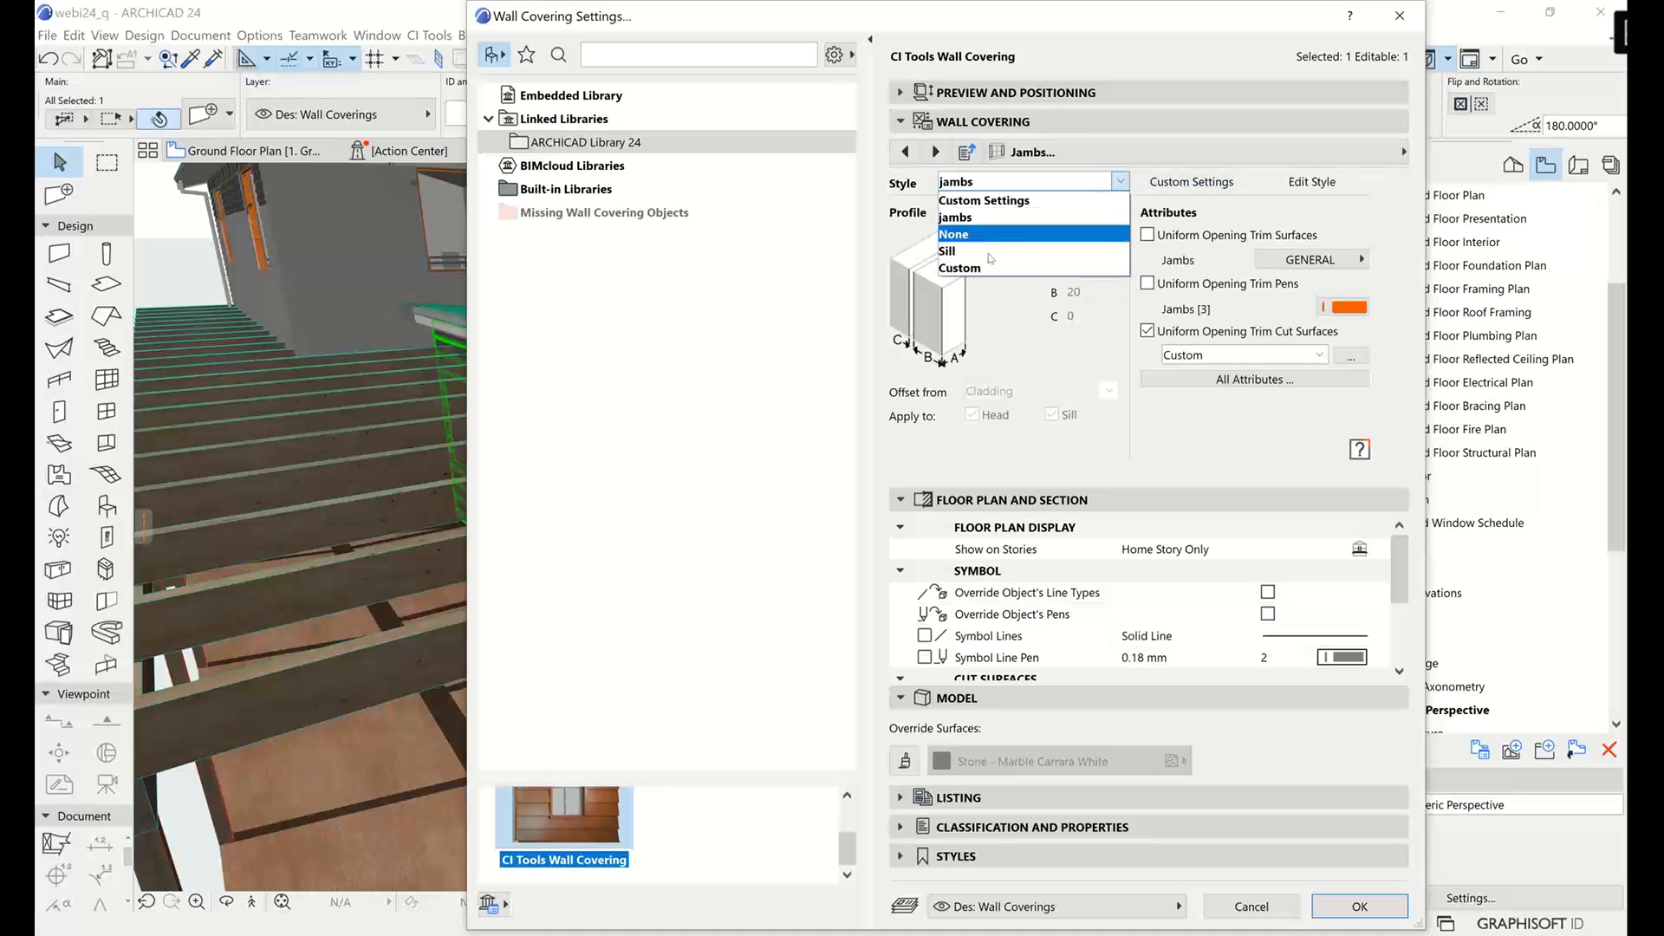
pyautogui.click(1017, 335)
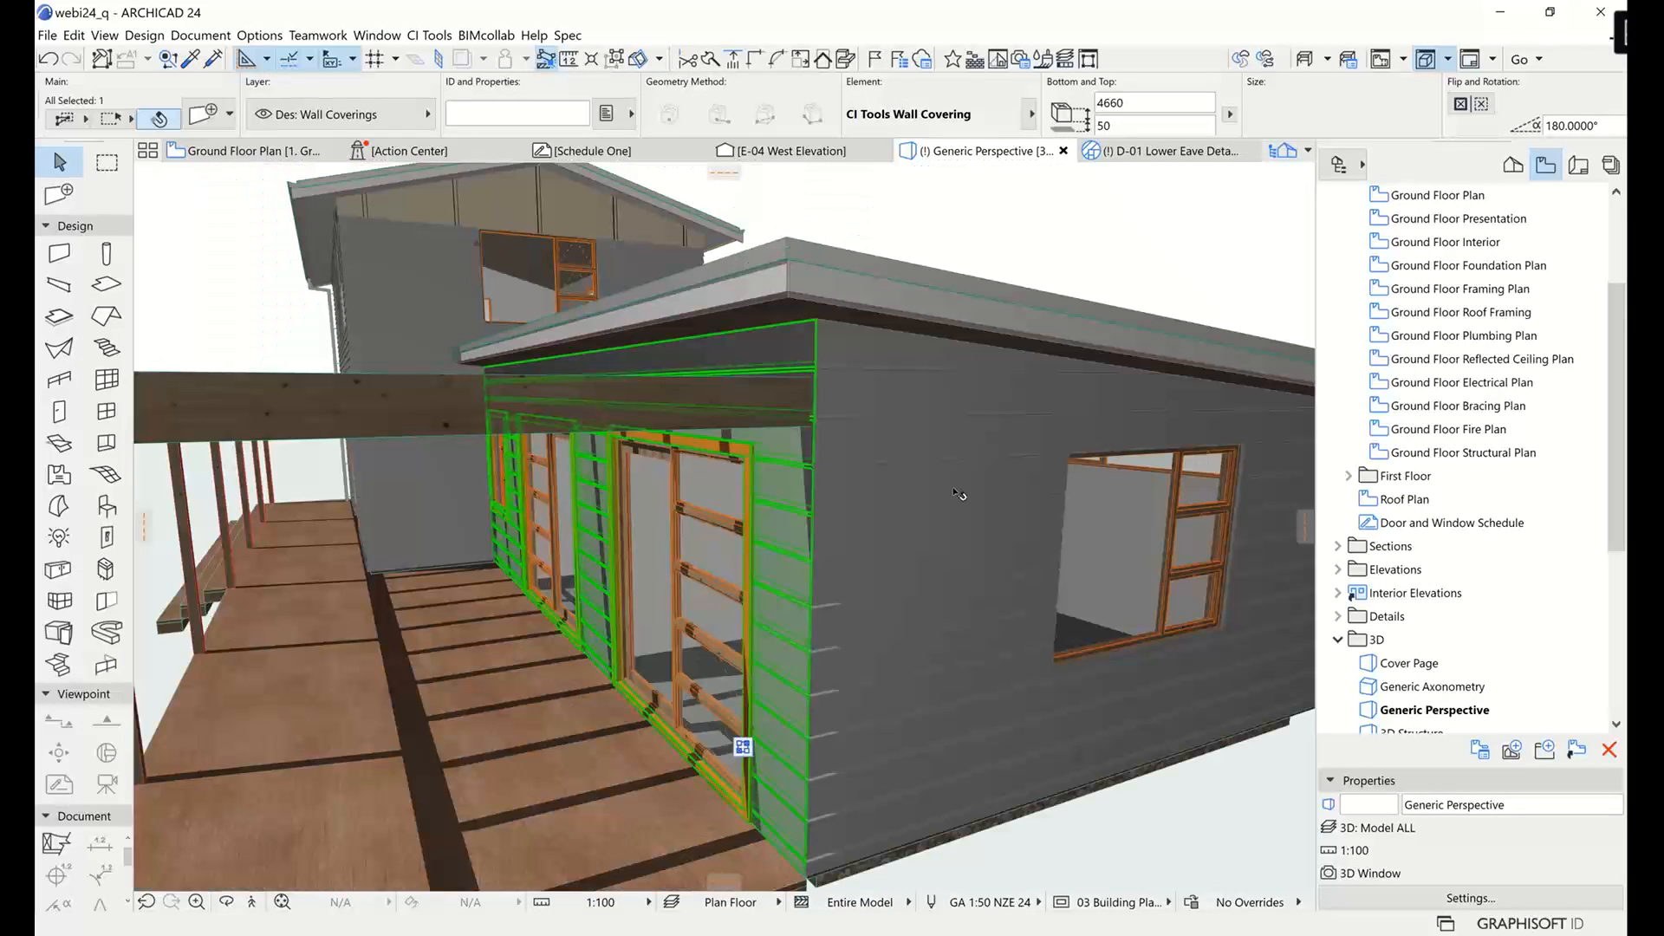
# Apply the "jambs" style to the opening jambs of the window wall's covering and deselect it.
pyautogui.click(952, 487)
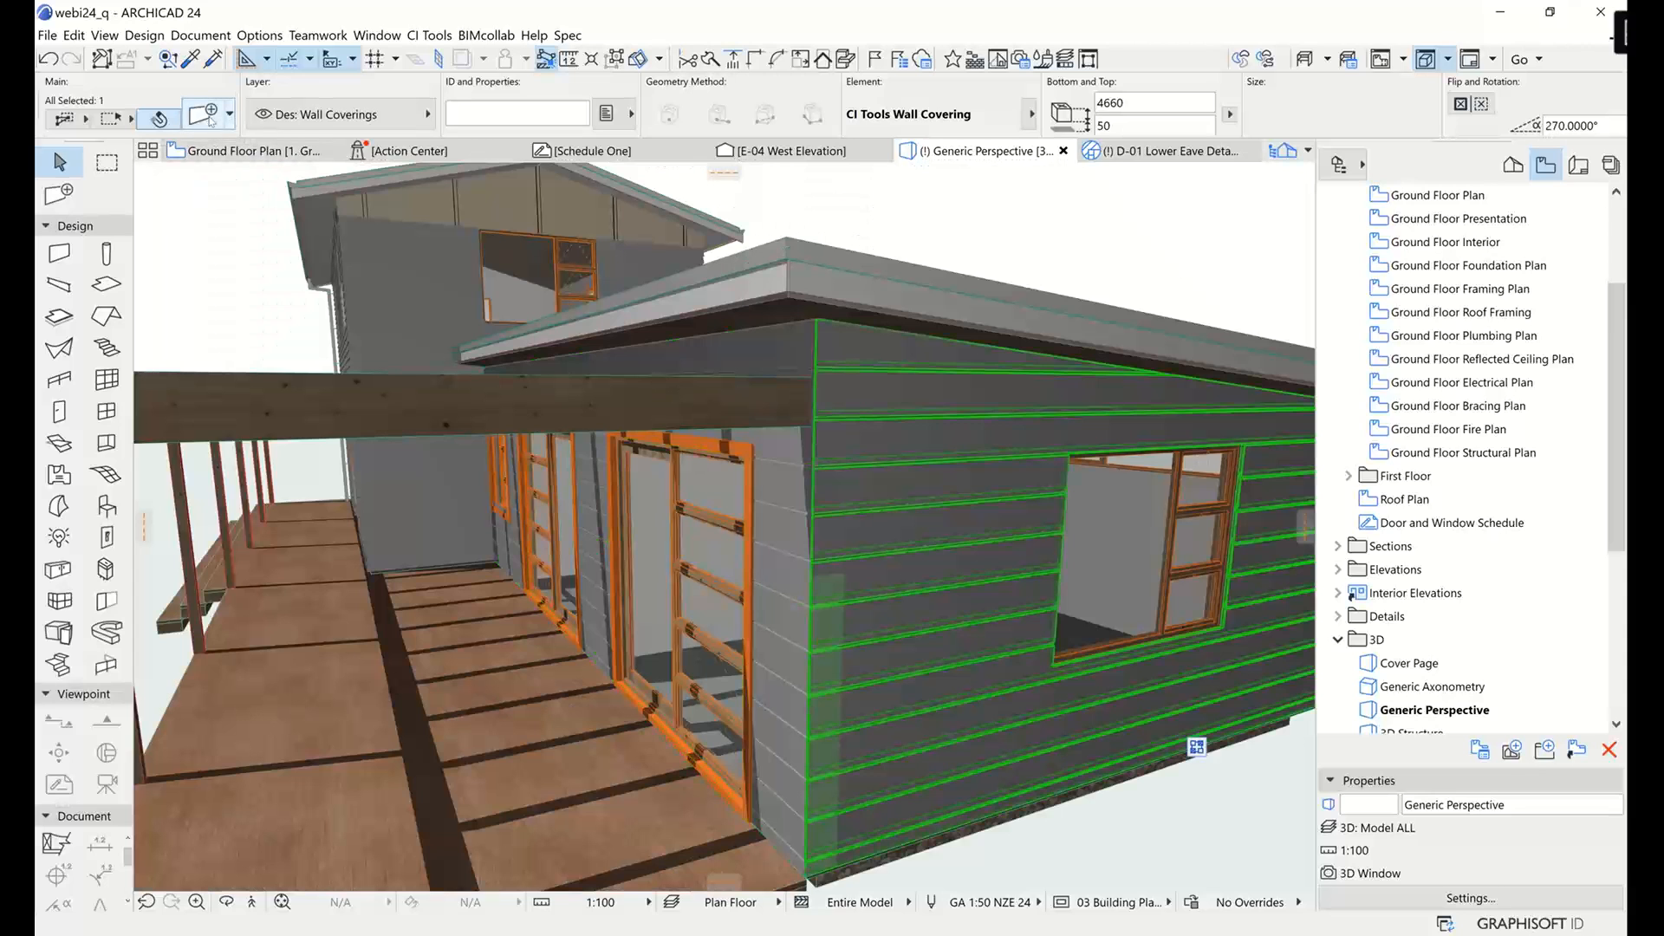
pyautogui.click(206, 115)
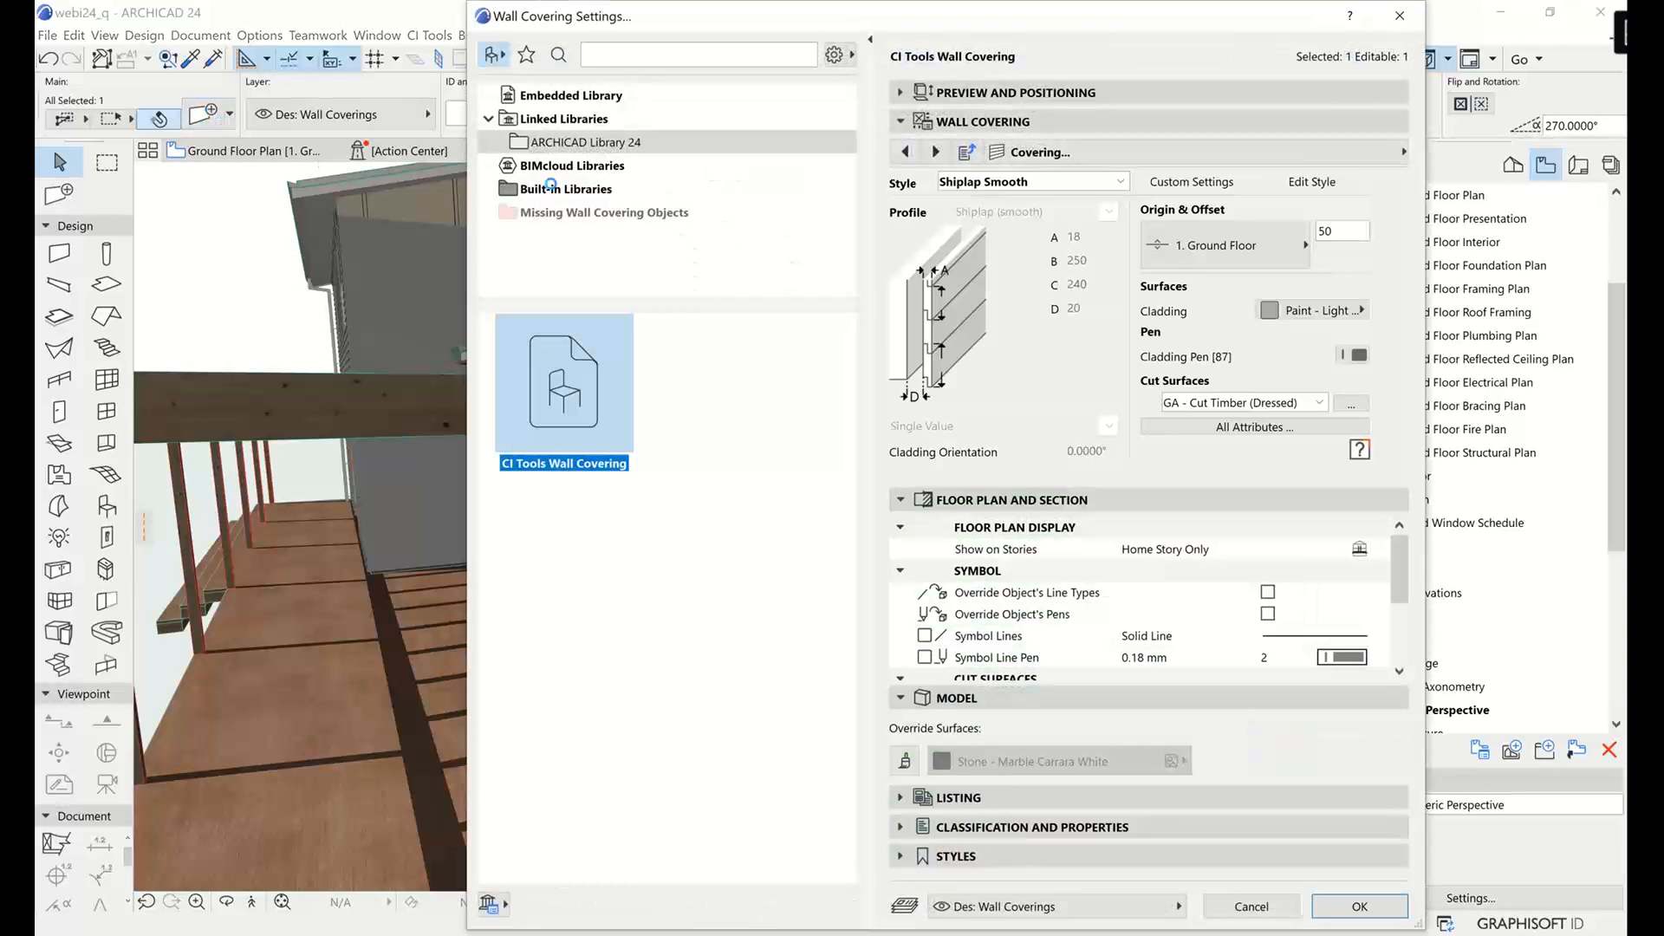
pyautogui.click(1123, 154)
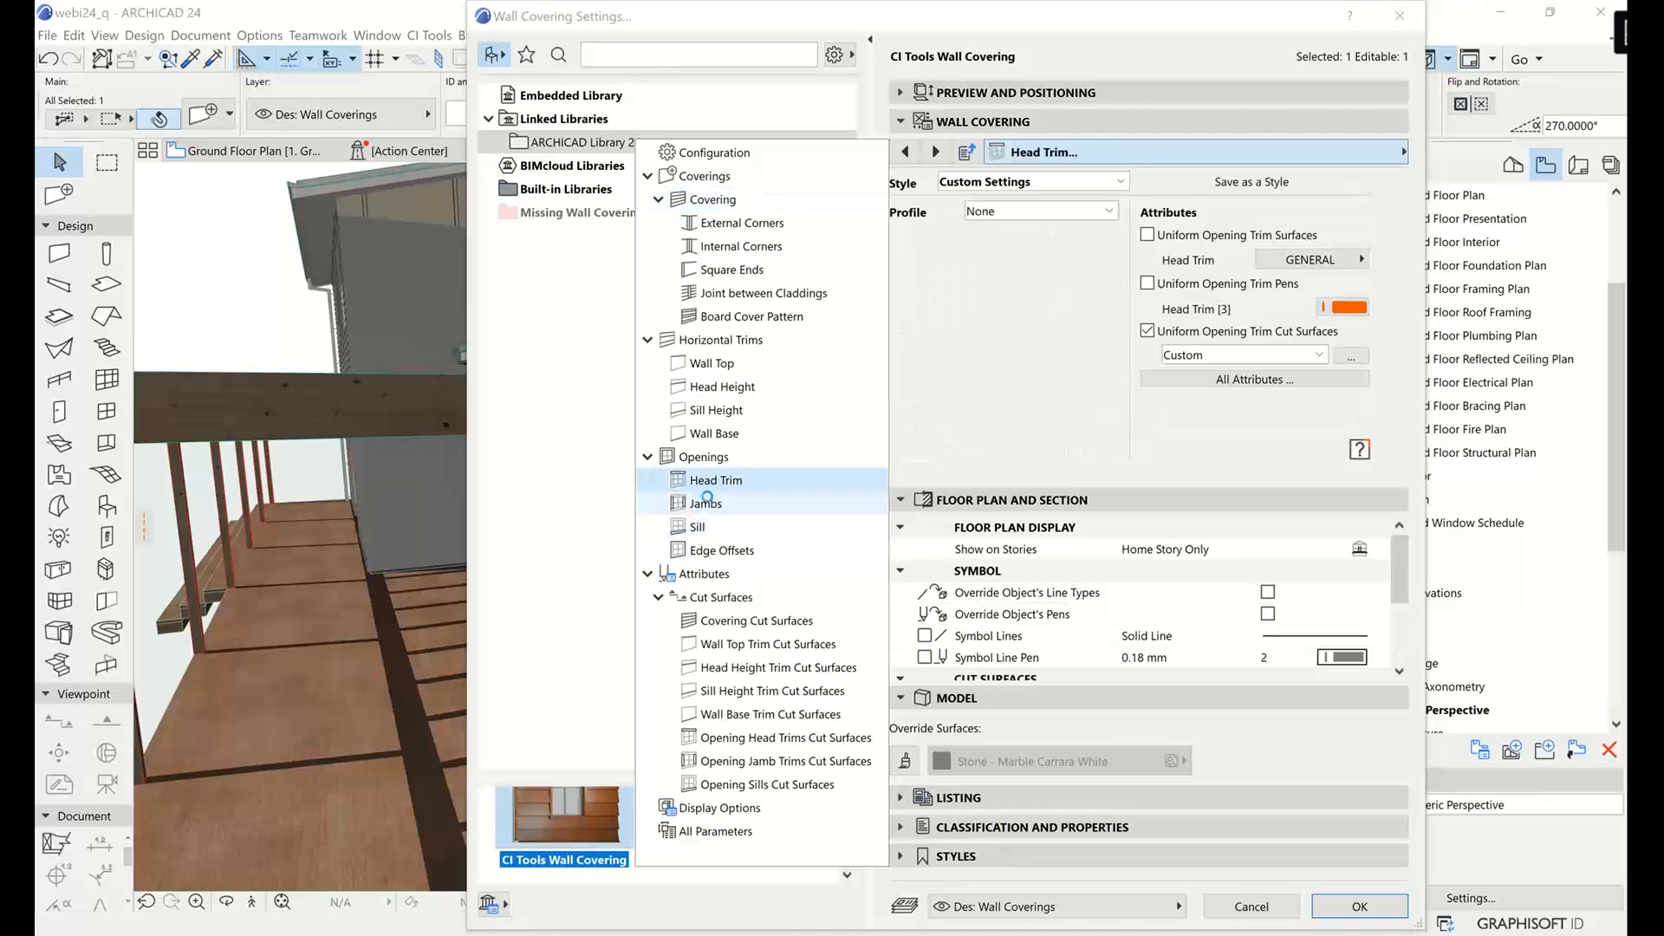
pyautogui.click(706, 504)
pyautogui.click(1081, 184)
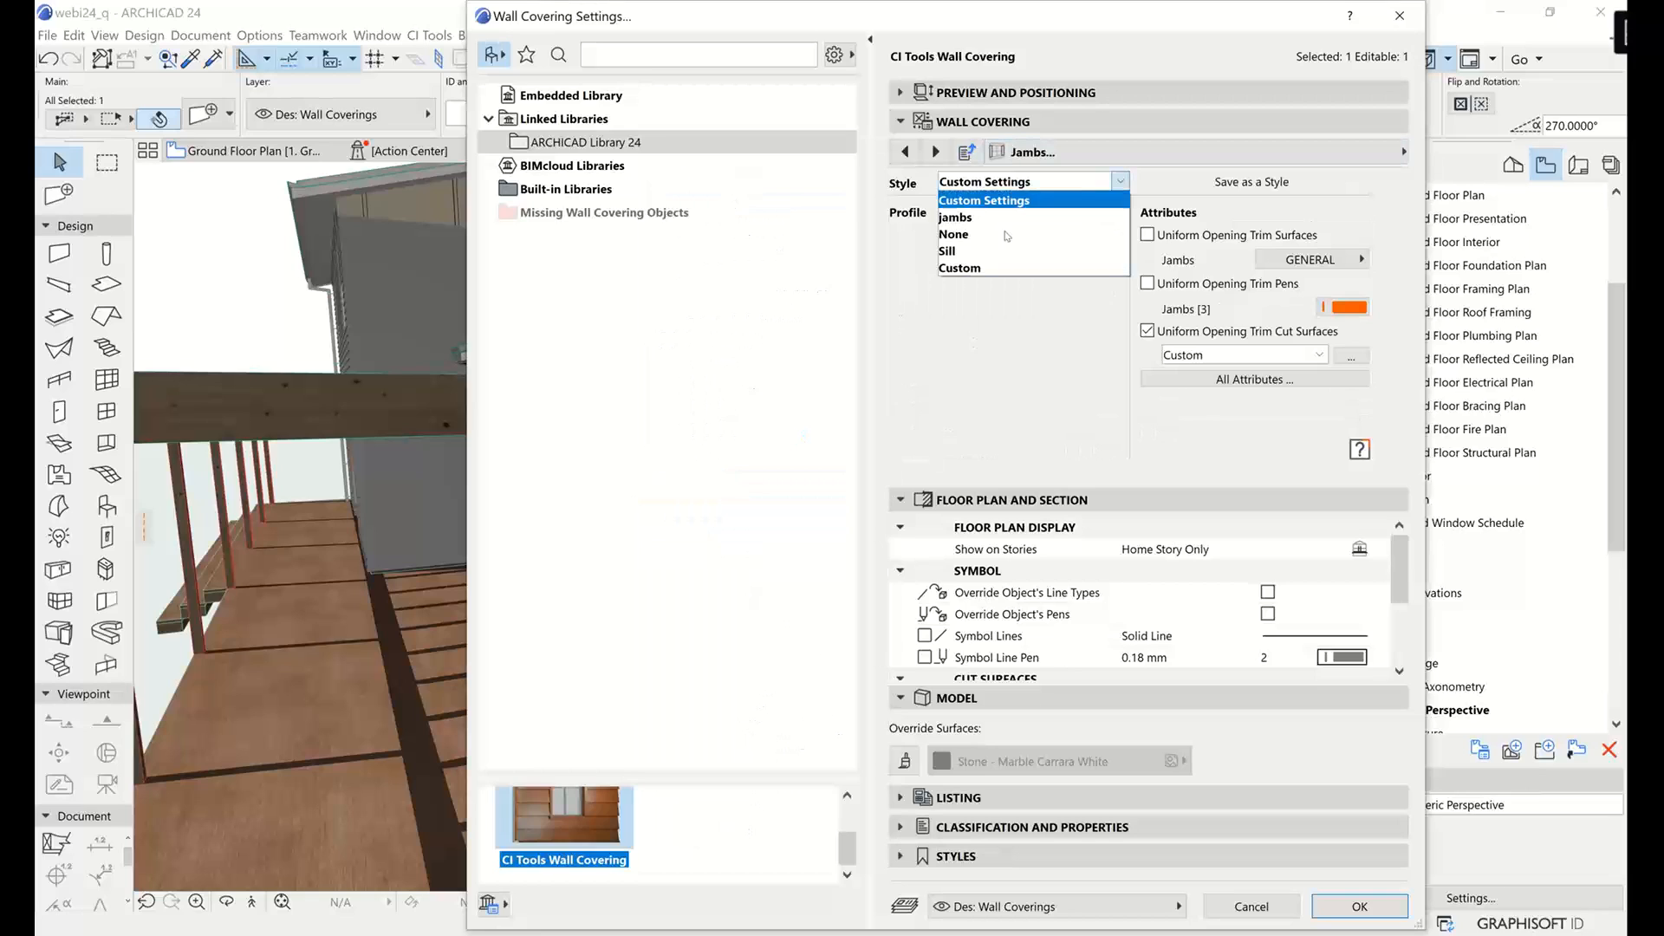
pyautogui.click(962, 218)
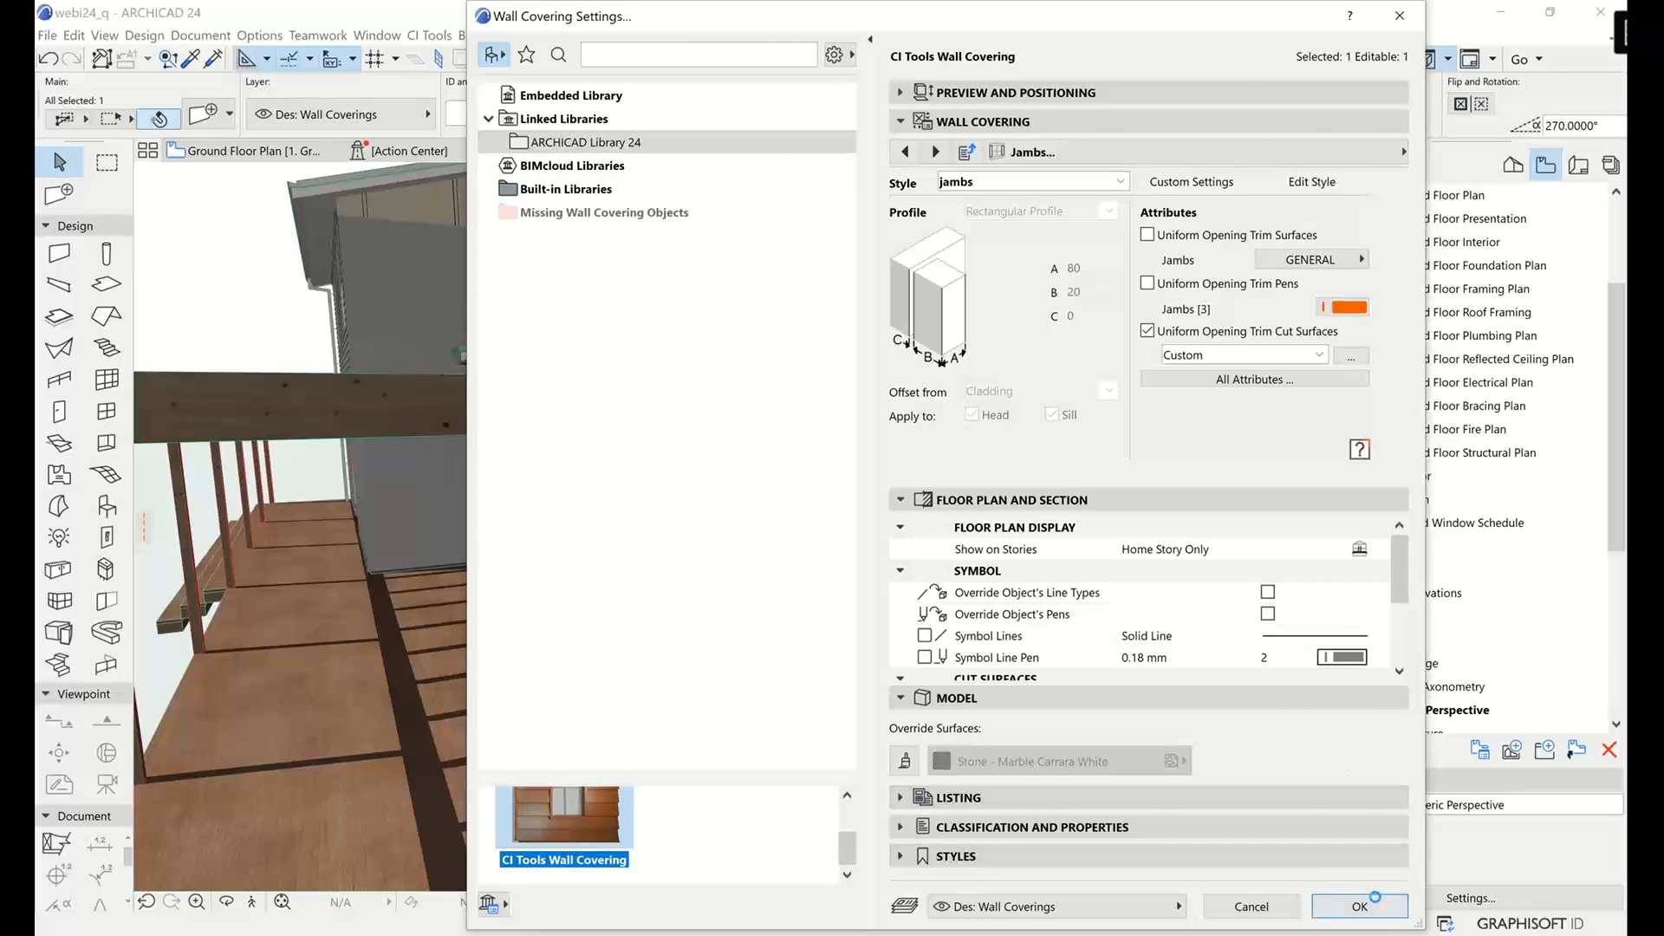
pyautogui.click(1359, 906)
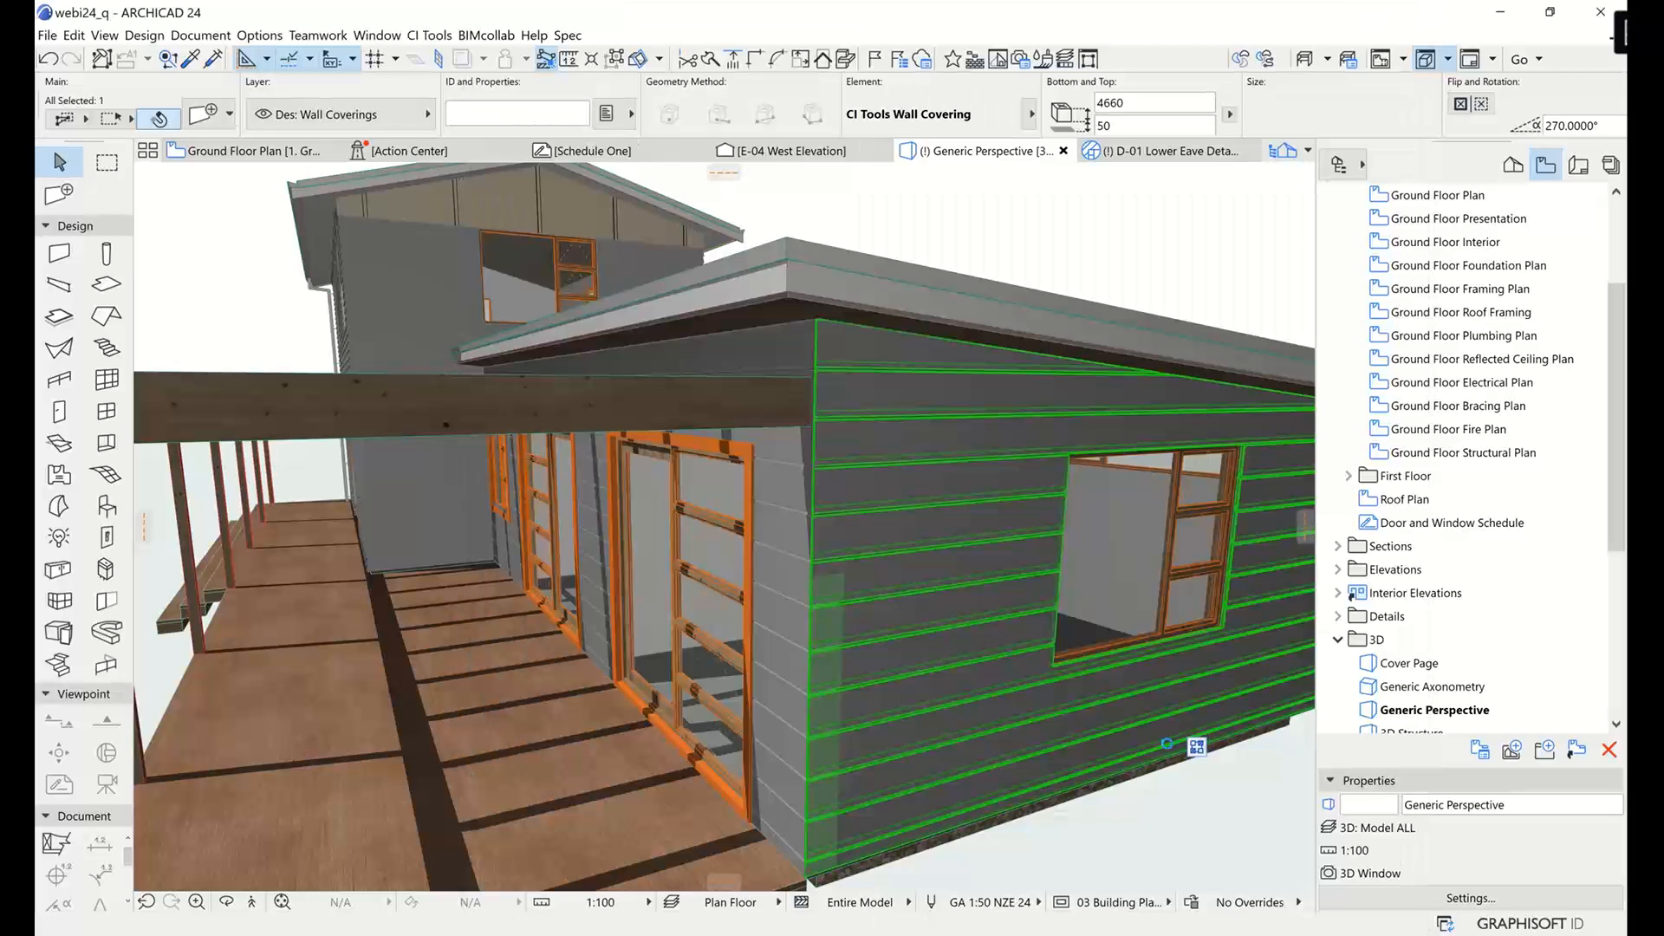
pyautogui.click(1223, 818)
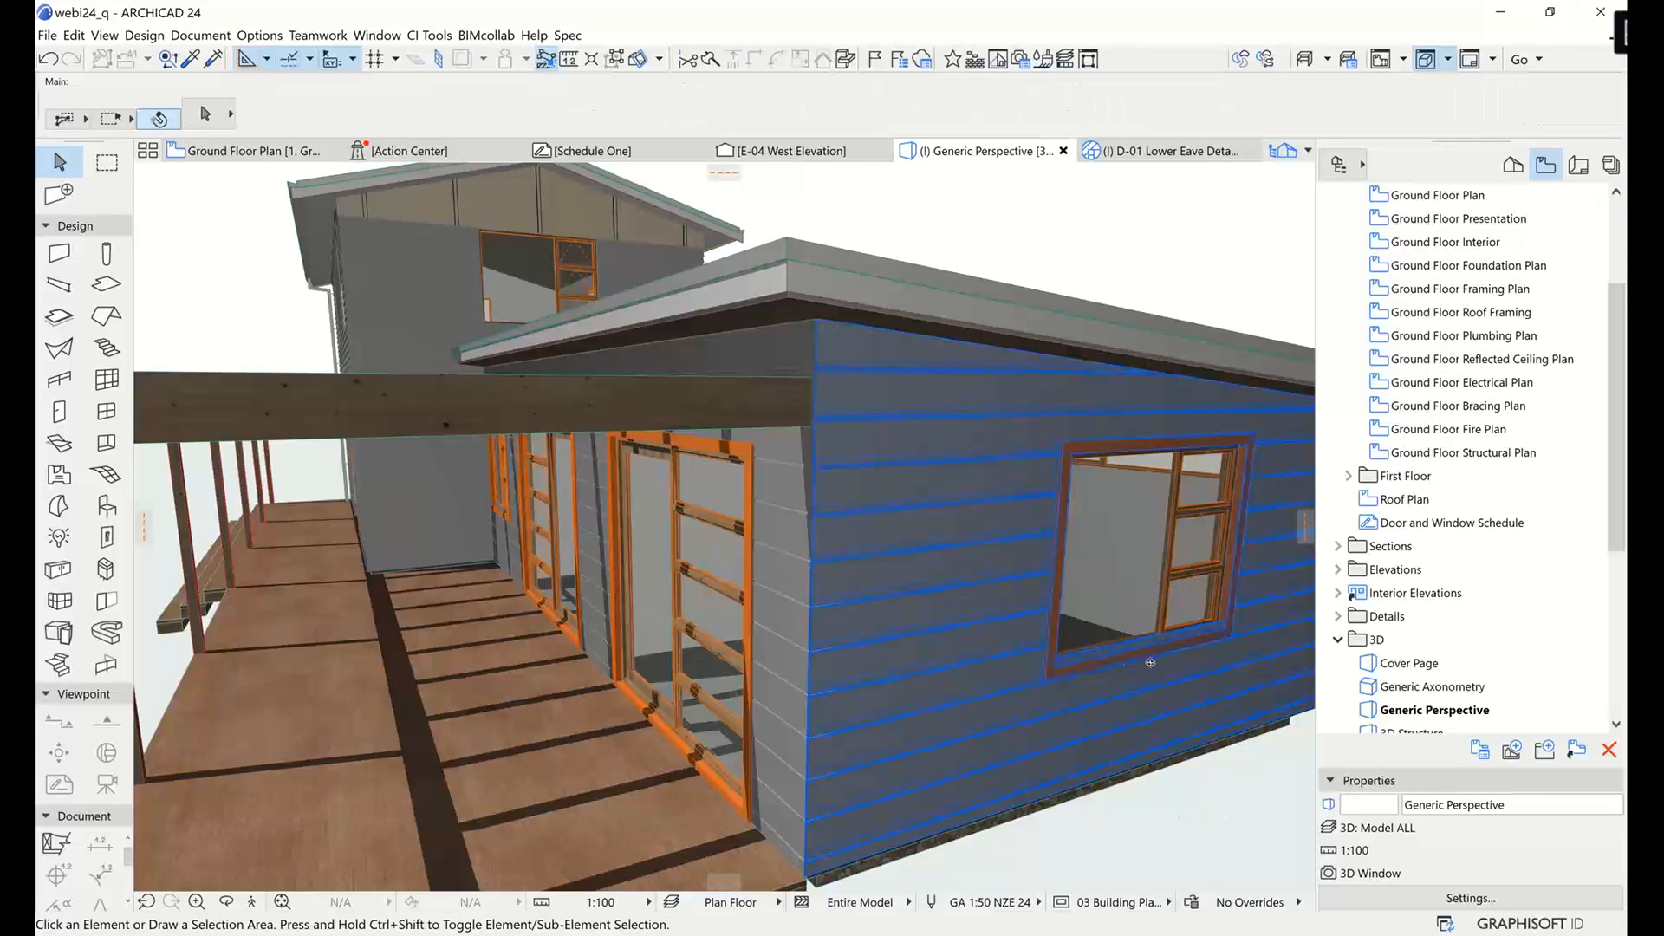
# Examine the trim around the window from several angles, then the building's roof covering from above.
pyautogui.keyDown('shift'); pyautogui.moveTo(1149, 664); pyautogui.dragTo(906, 544, button='middle'); pyautogui.keyUp('shift')
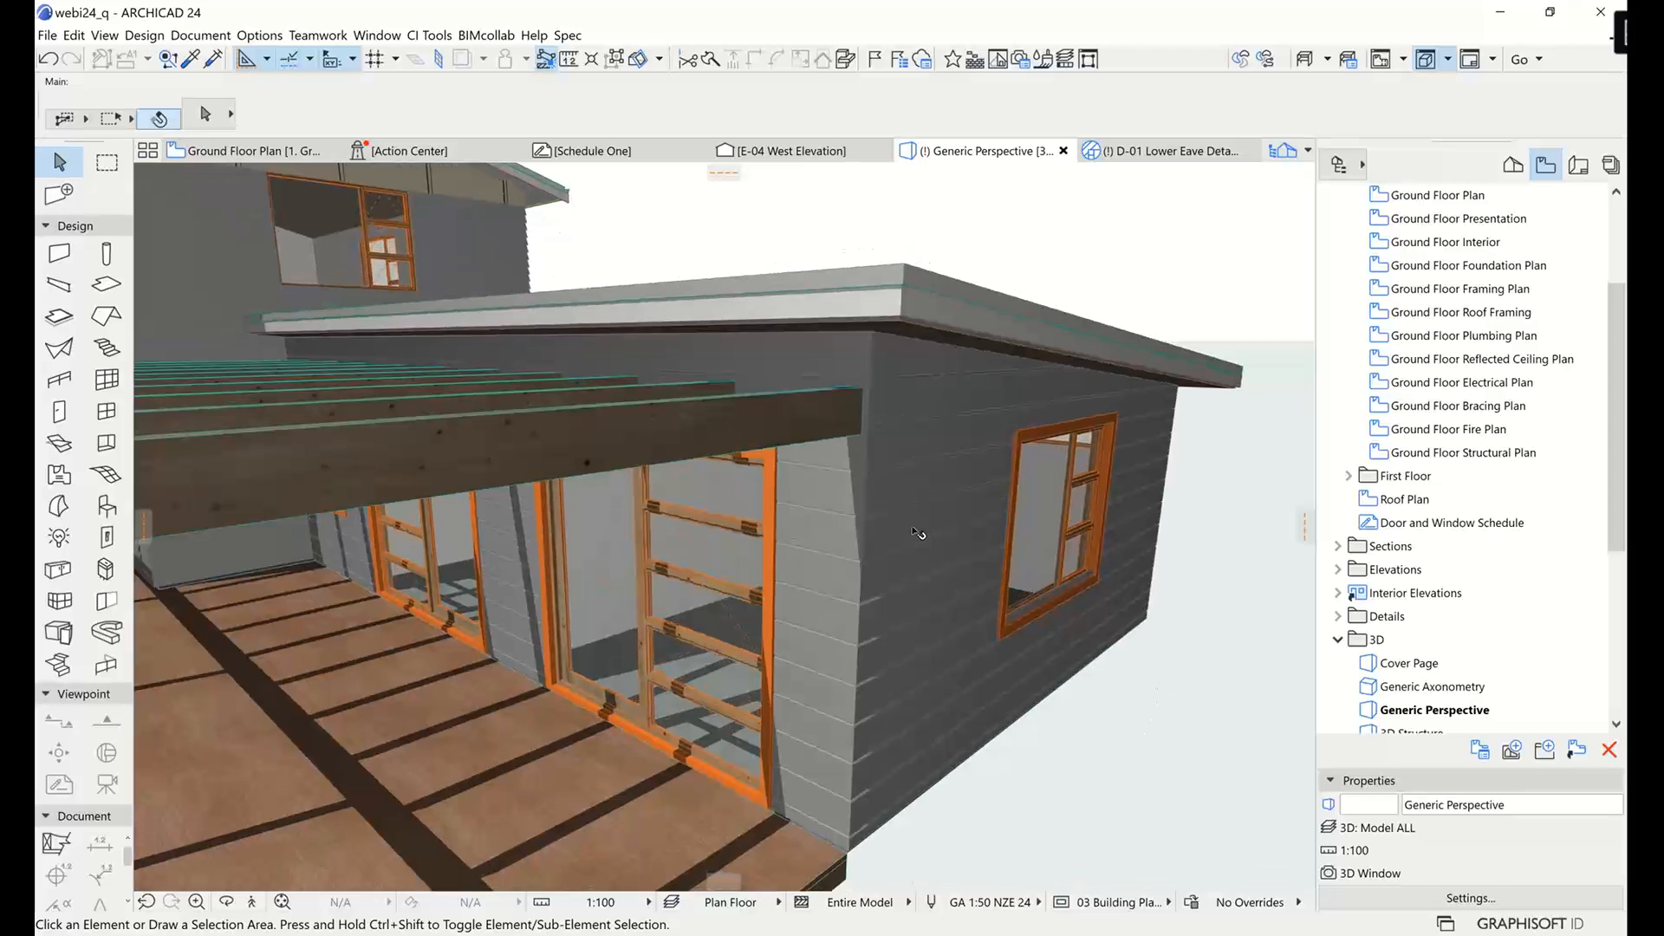
pyautogui.moveTo(912, 528)
pyautogui.moveTo(1079, 455); pyautogui.dragTo(1051, 533)
pyautogui.moveTo(1051, 533); pyautogui.dragTo(1051, 536, button='middle')
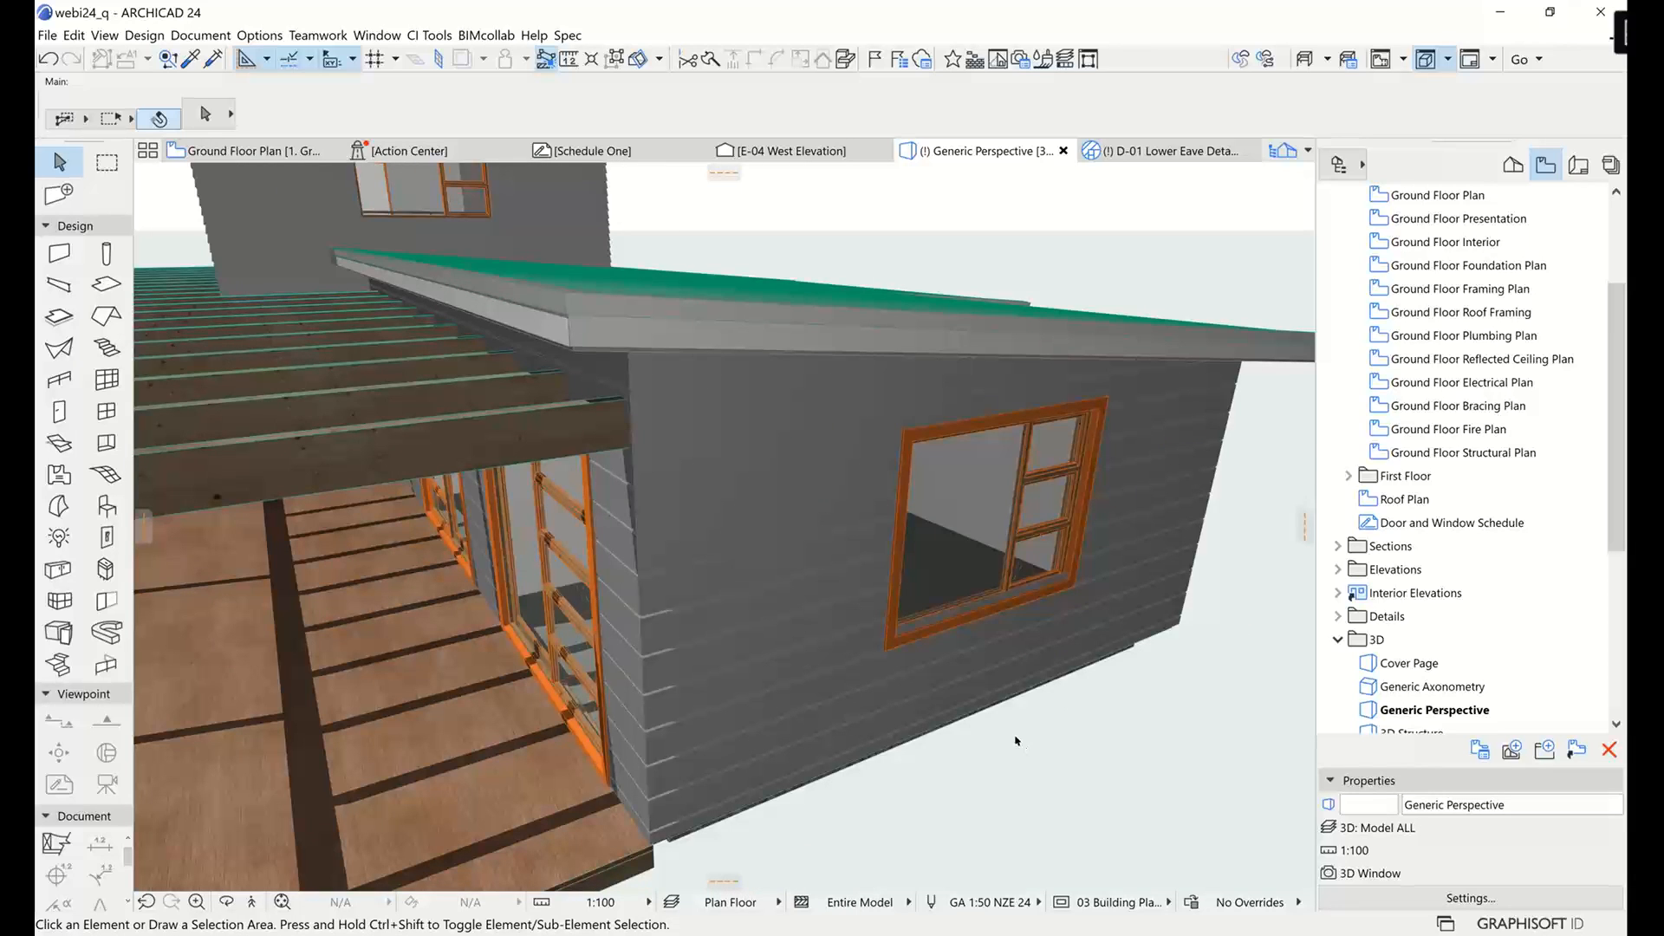
pyautogui.moveTo(847, 686); pyautogui.dragTo(851, 646)
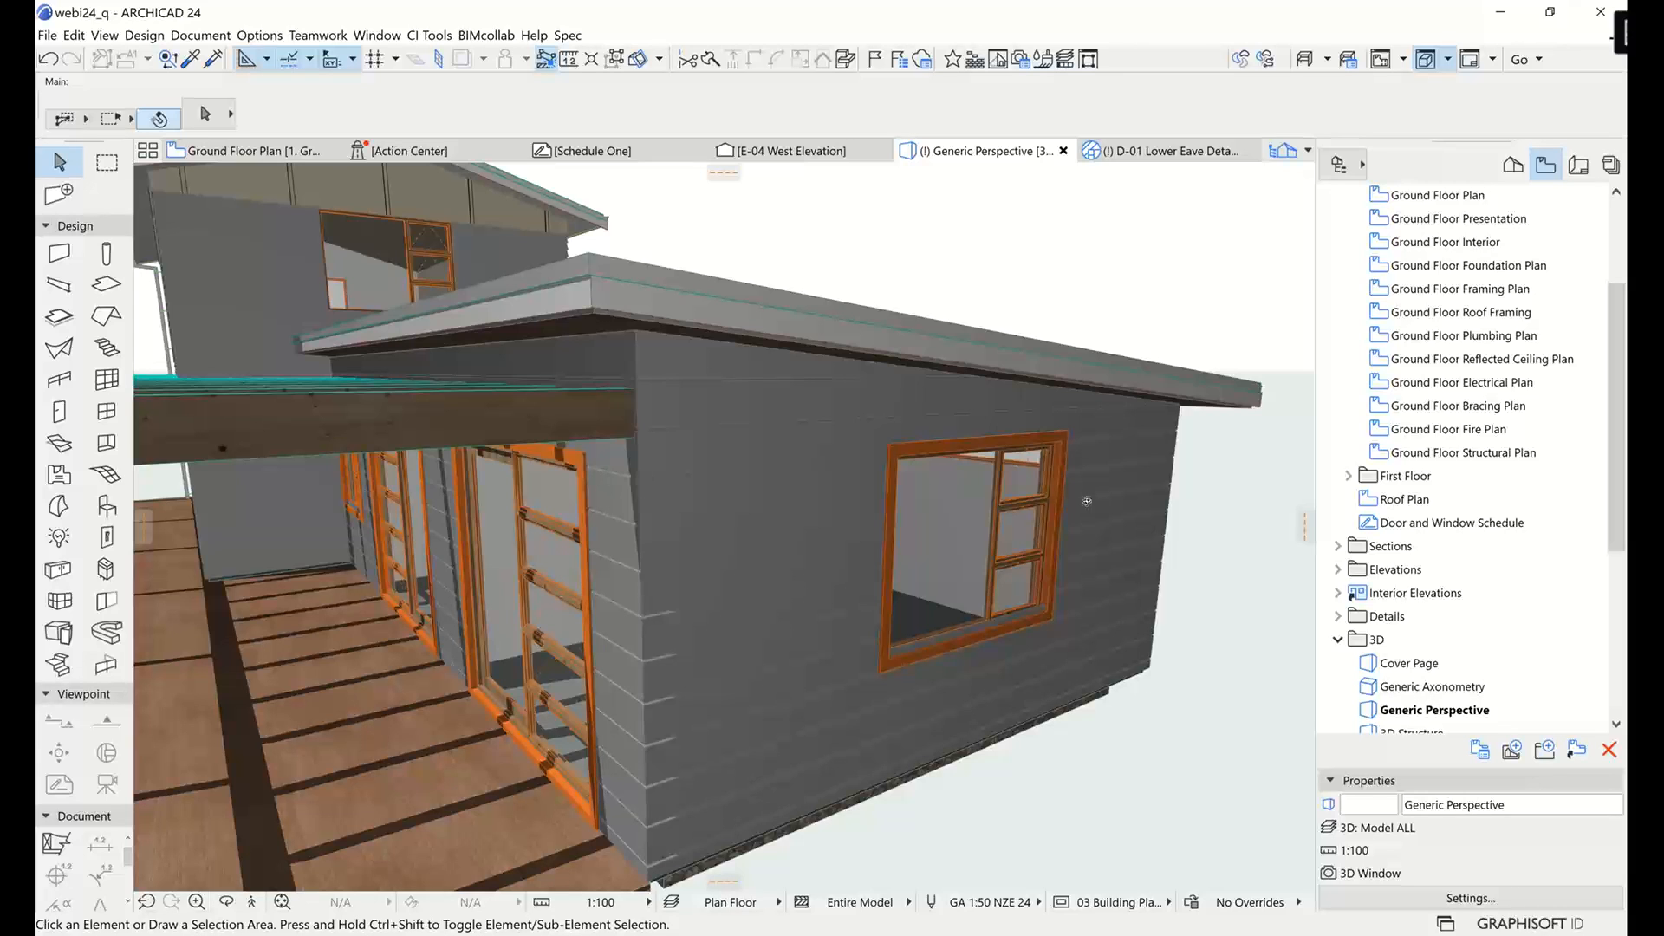
pyautogui.moveTo(1087, 501)
pyautogui.keyDown('shift'); pyautogui.mouseDown(button='middle')
pyautogui.moveTo(1023, 522)
pyautogui.moveTo(1081, 513)
pyautogui.mouseUp(button='middle'); pyautogui.keyUp('shift')
pyautogui.scroll(-3, 1019, 523)
pyautogui.scroll(-3, 683, 471)
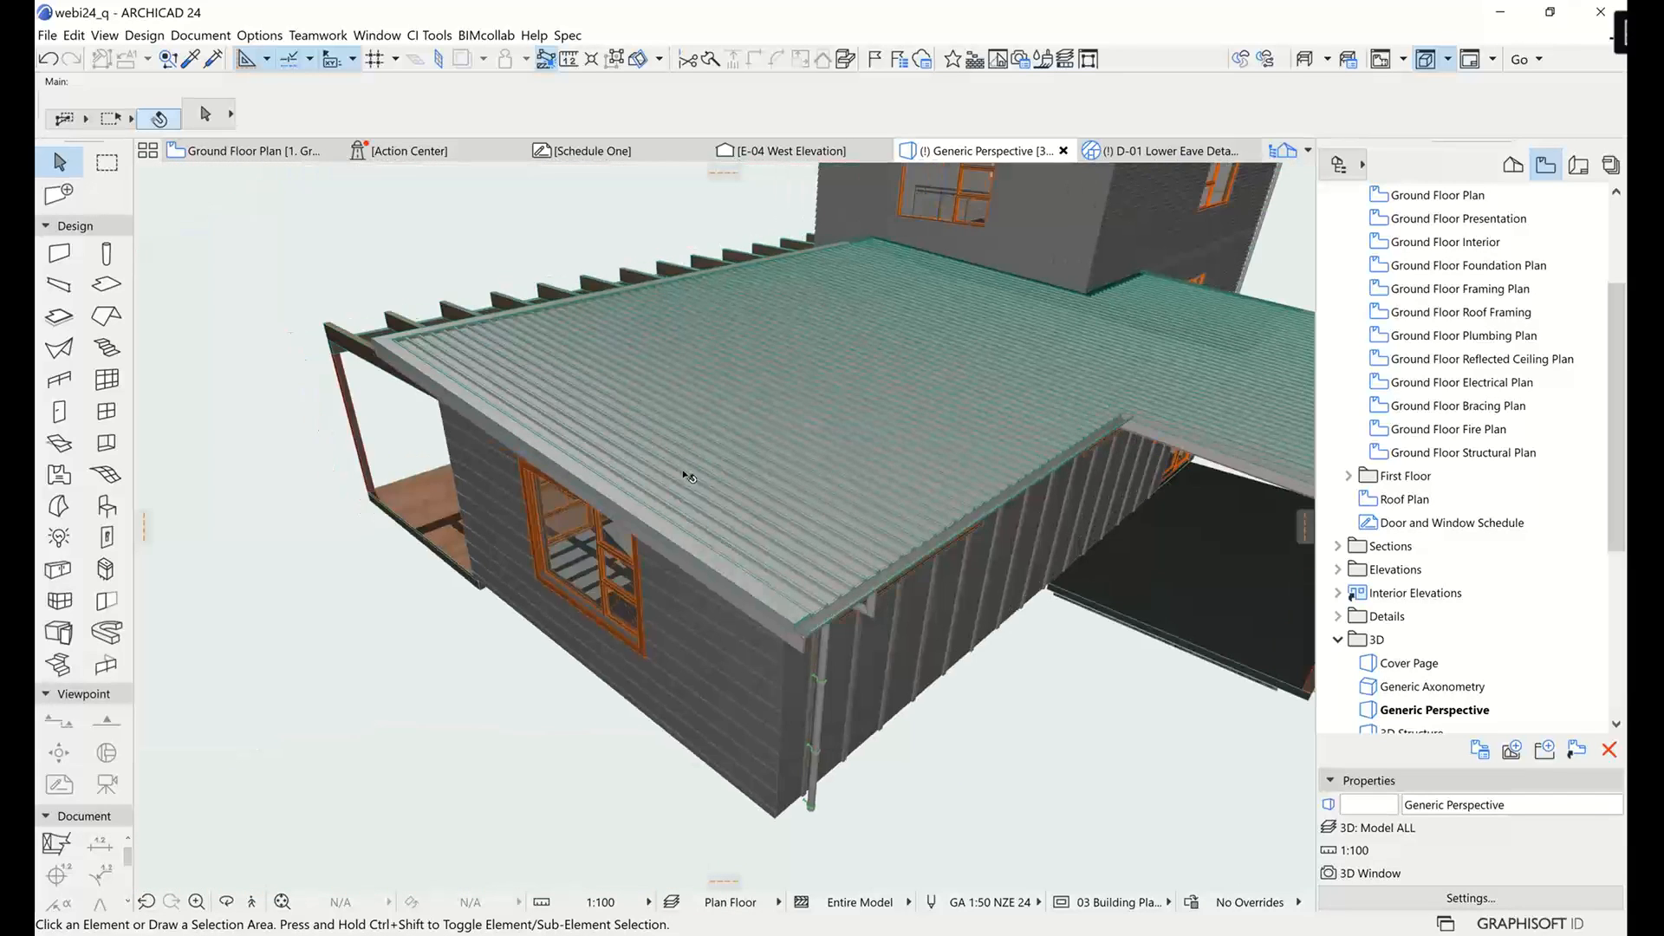
# Open the lower roof covering's Cladding settings and review the editable options of the Ribbed style, saving it as is.
pyautogui.click(783, 469)
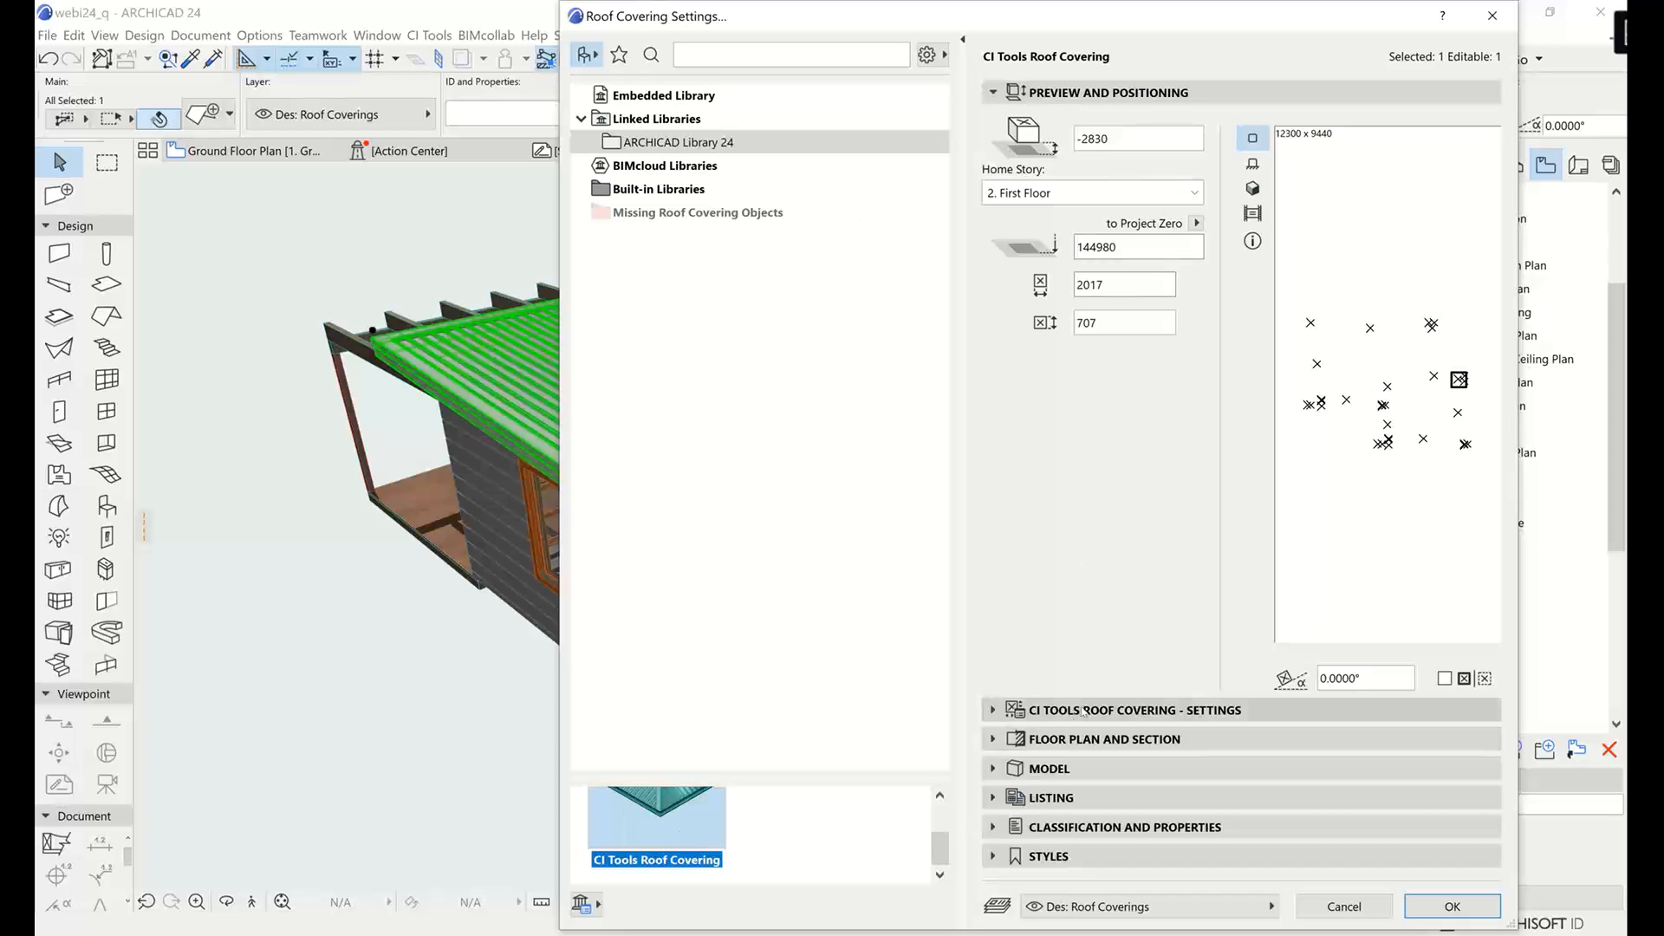
pyautogui.click(1083, 711)
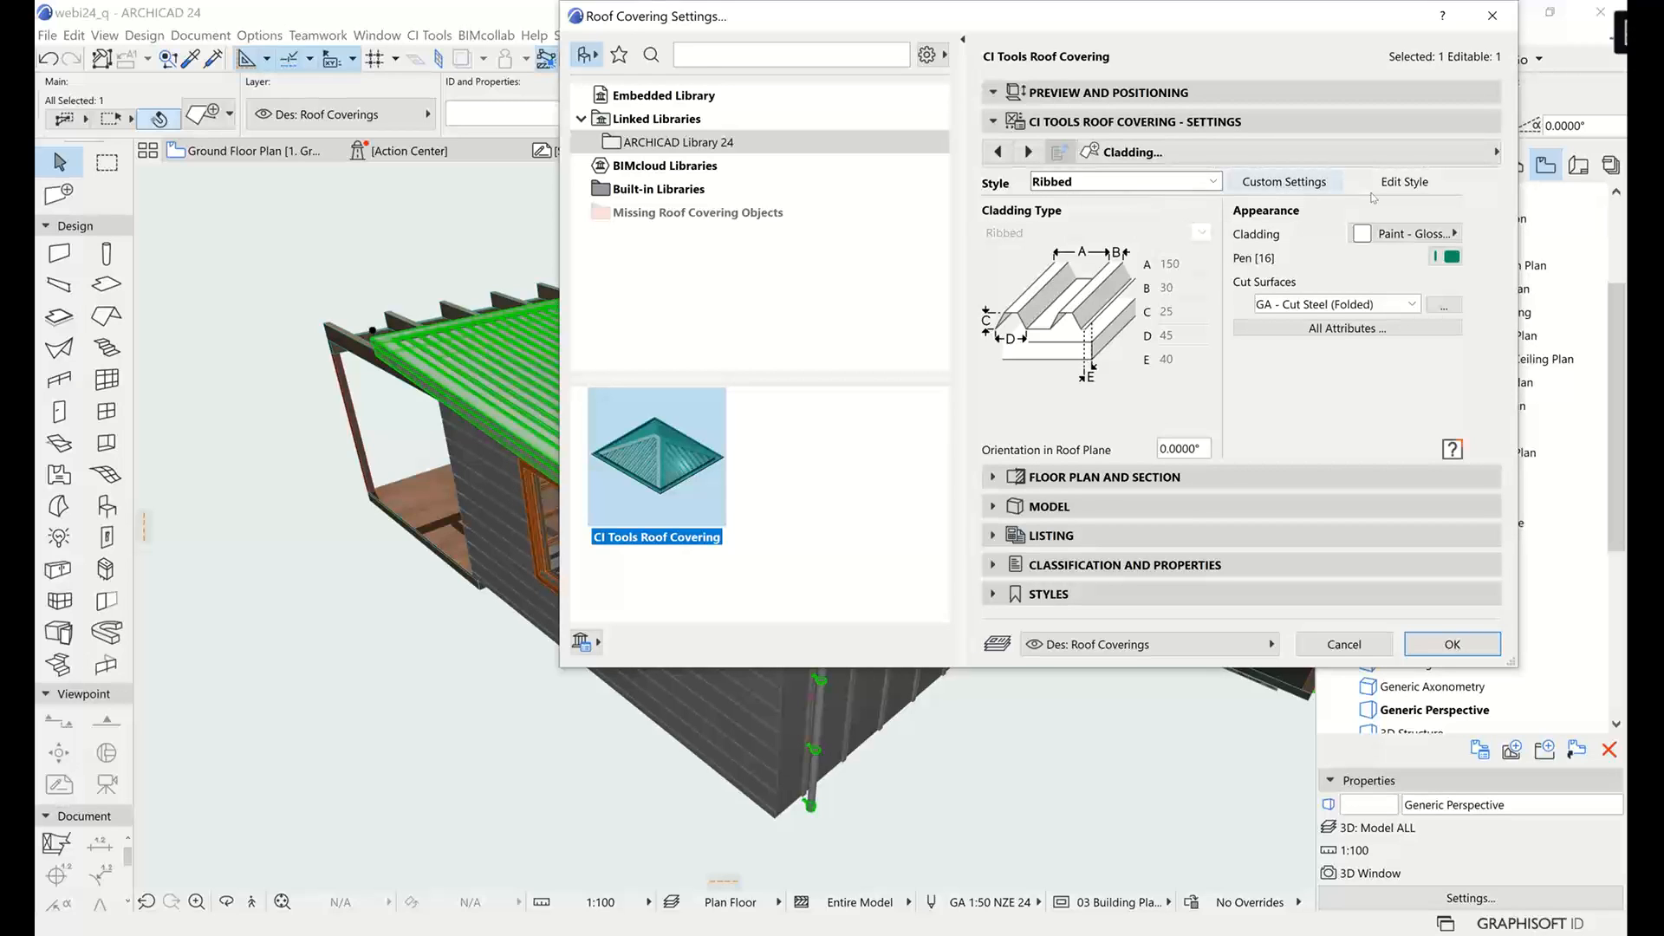
pyautogui.click(1396, 182)
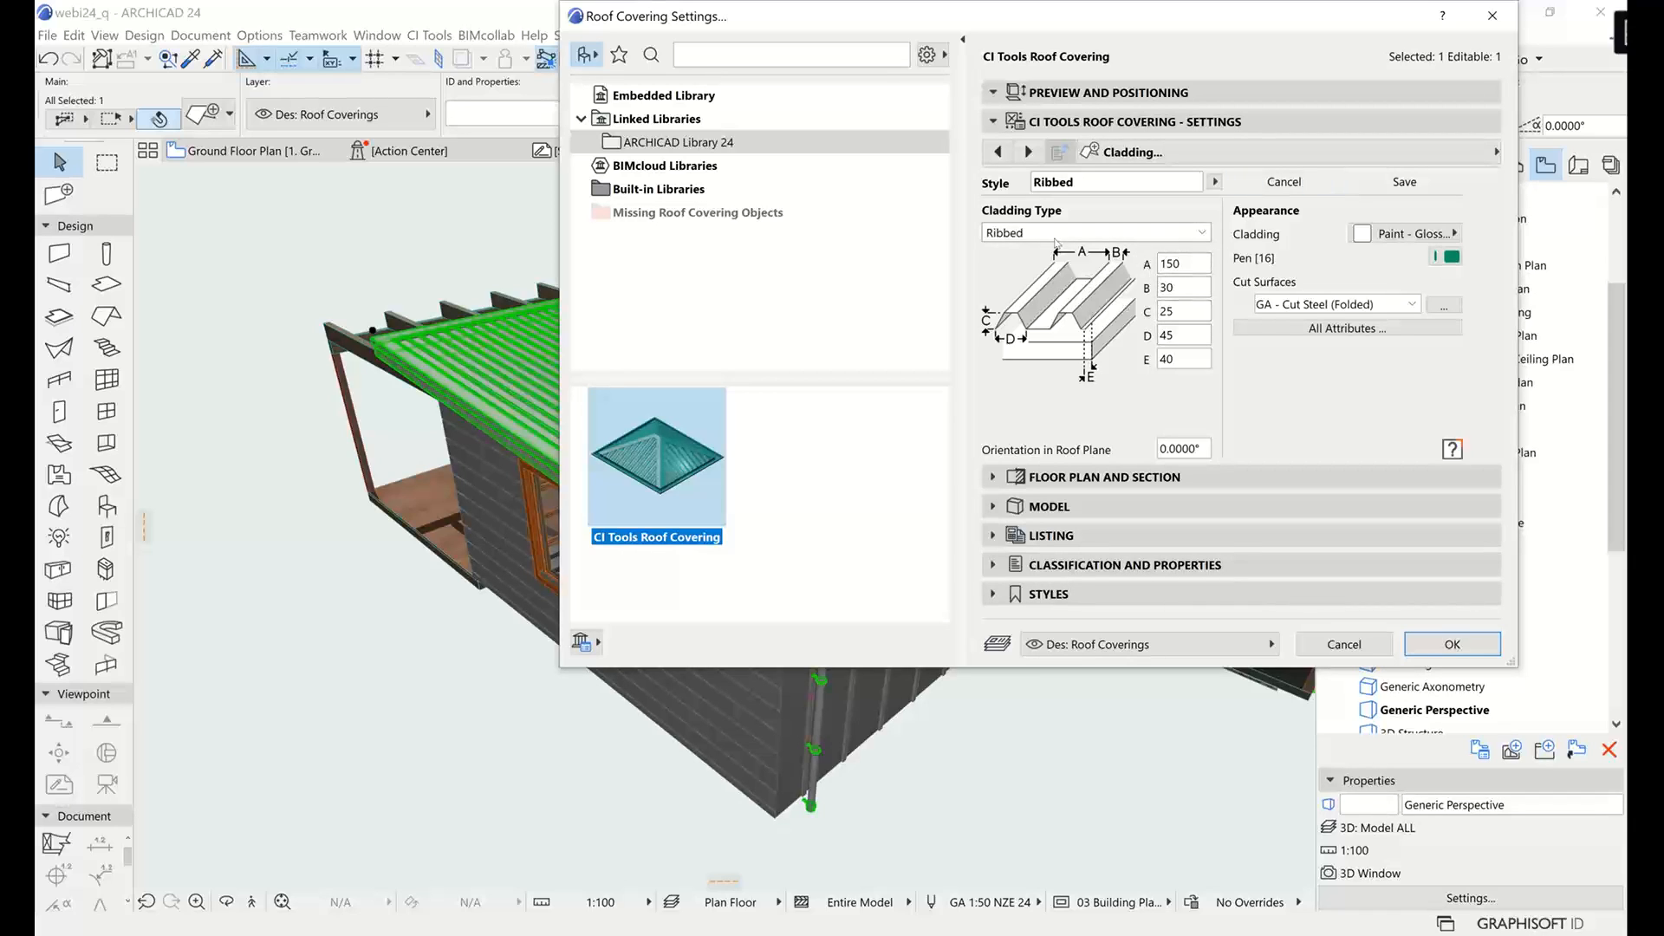
pyautogui.click(1443, 185)
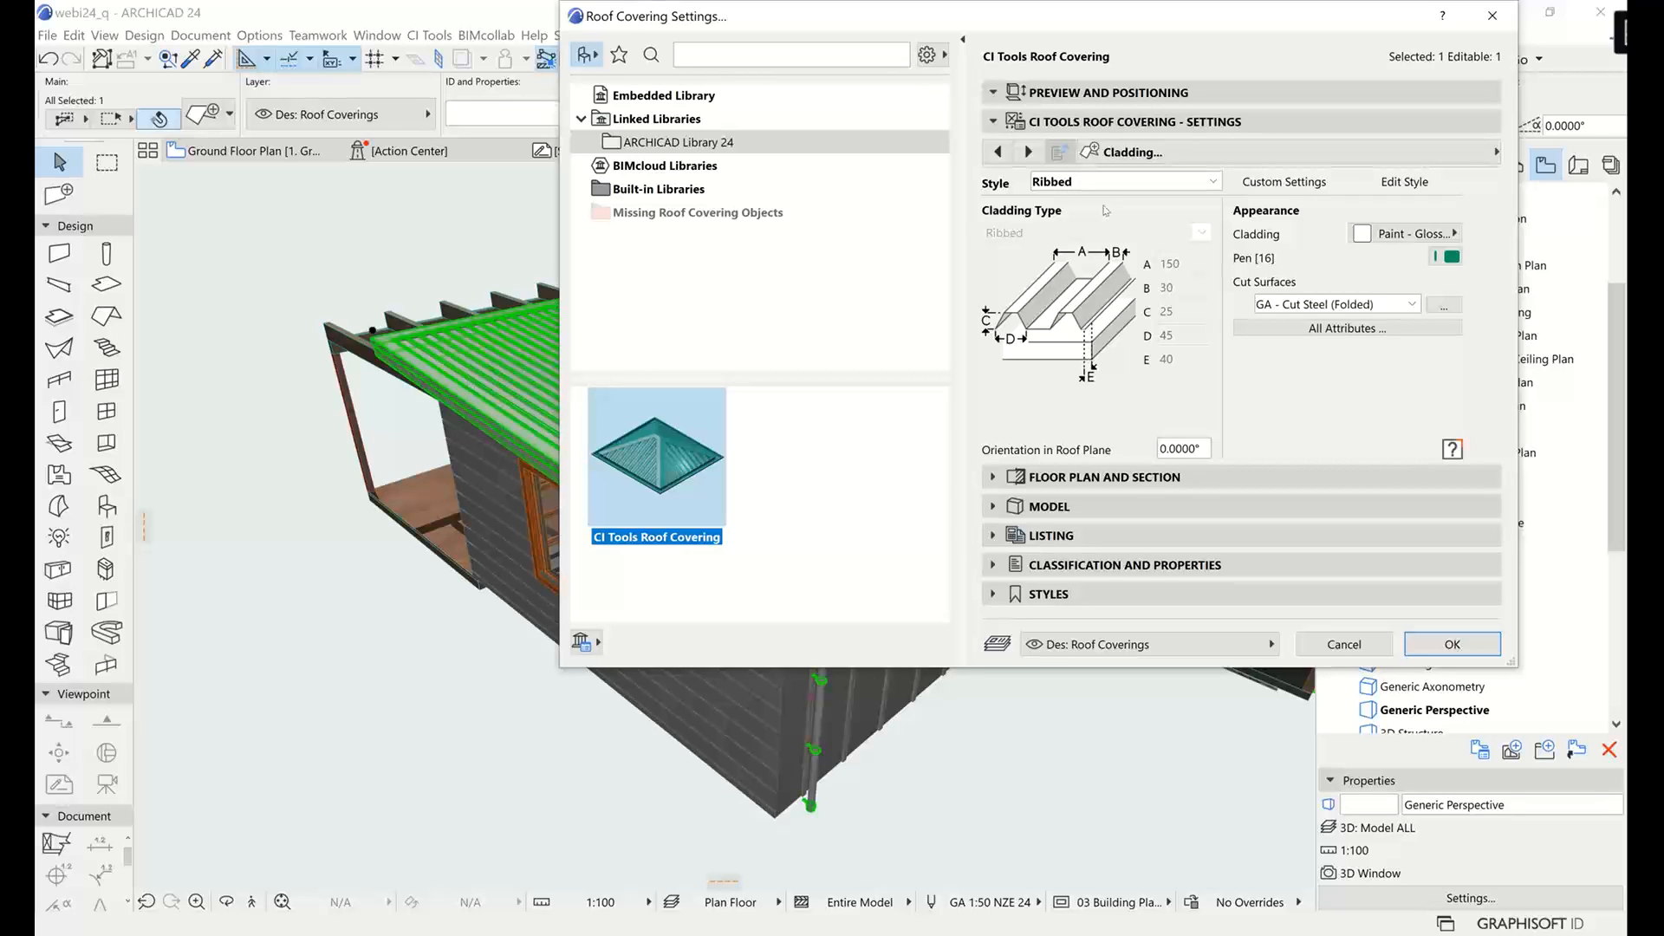
# Switch the roof covering to Custom Settings and change its cladding type to Corrugate.
pyautogui.click(1256, 183)
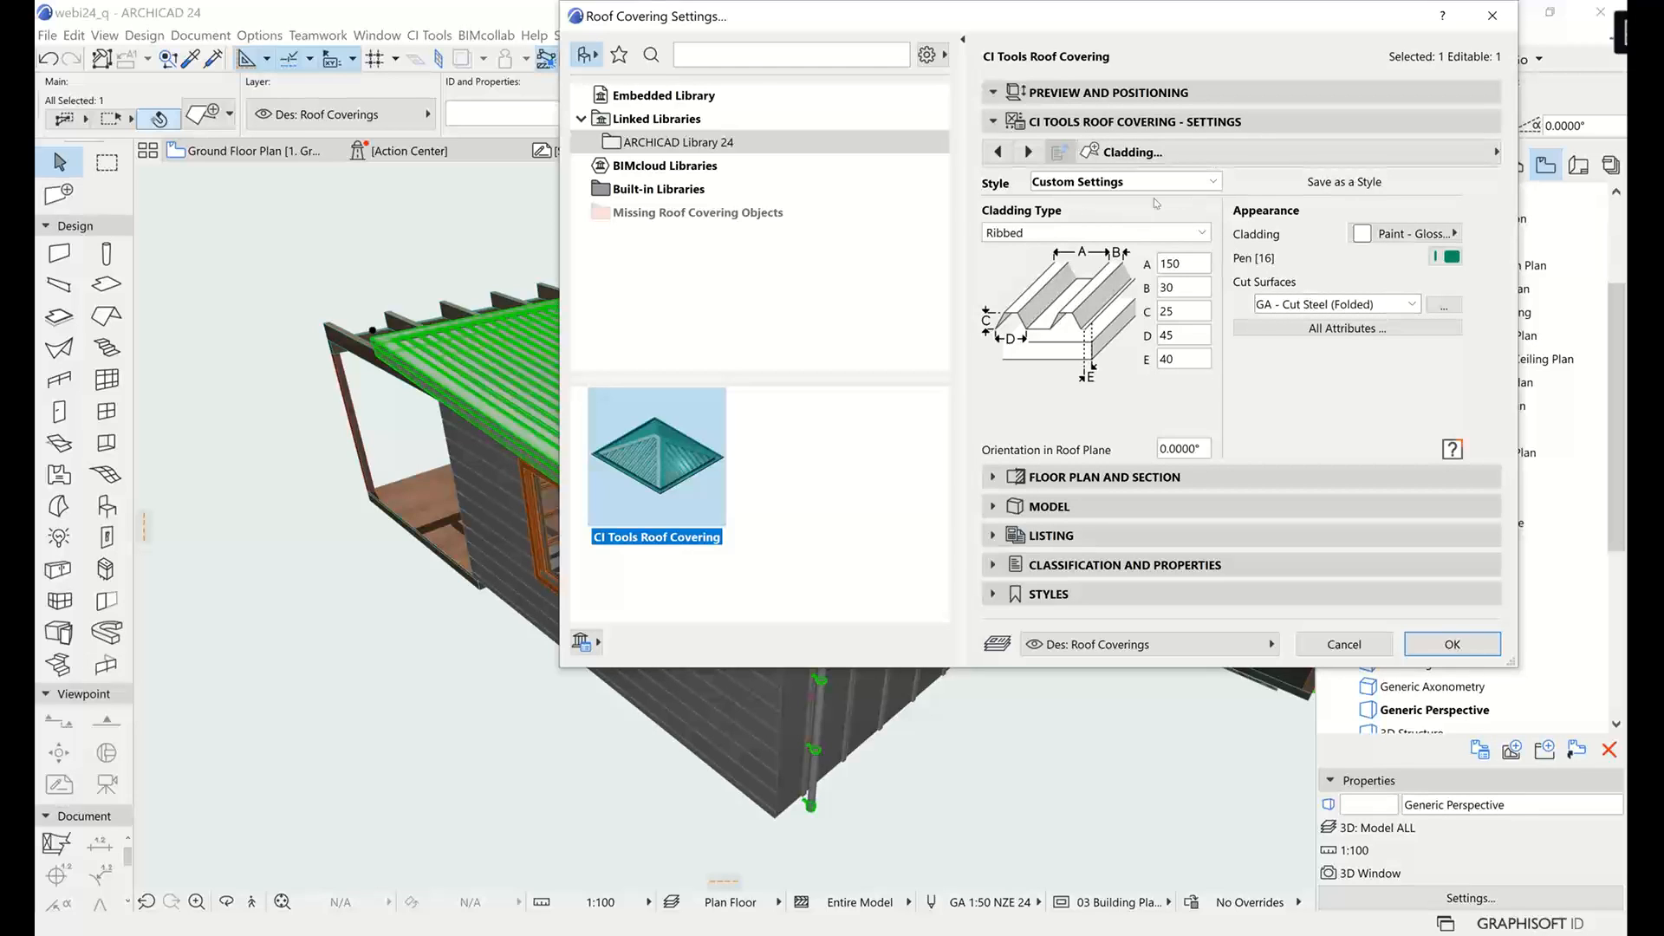
pyautogui.click(1075, 236)
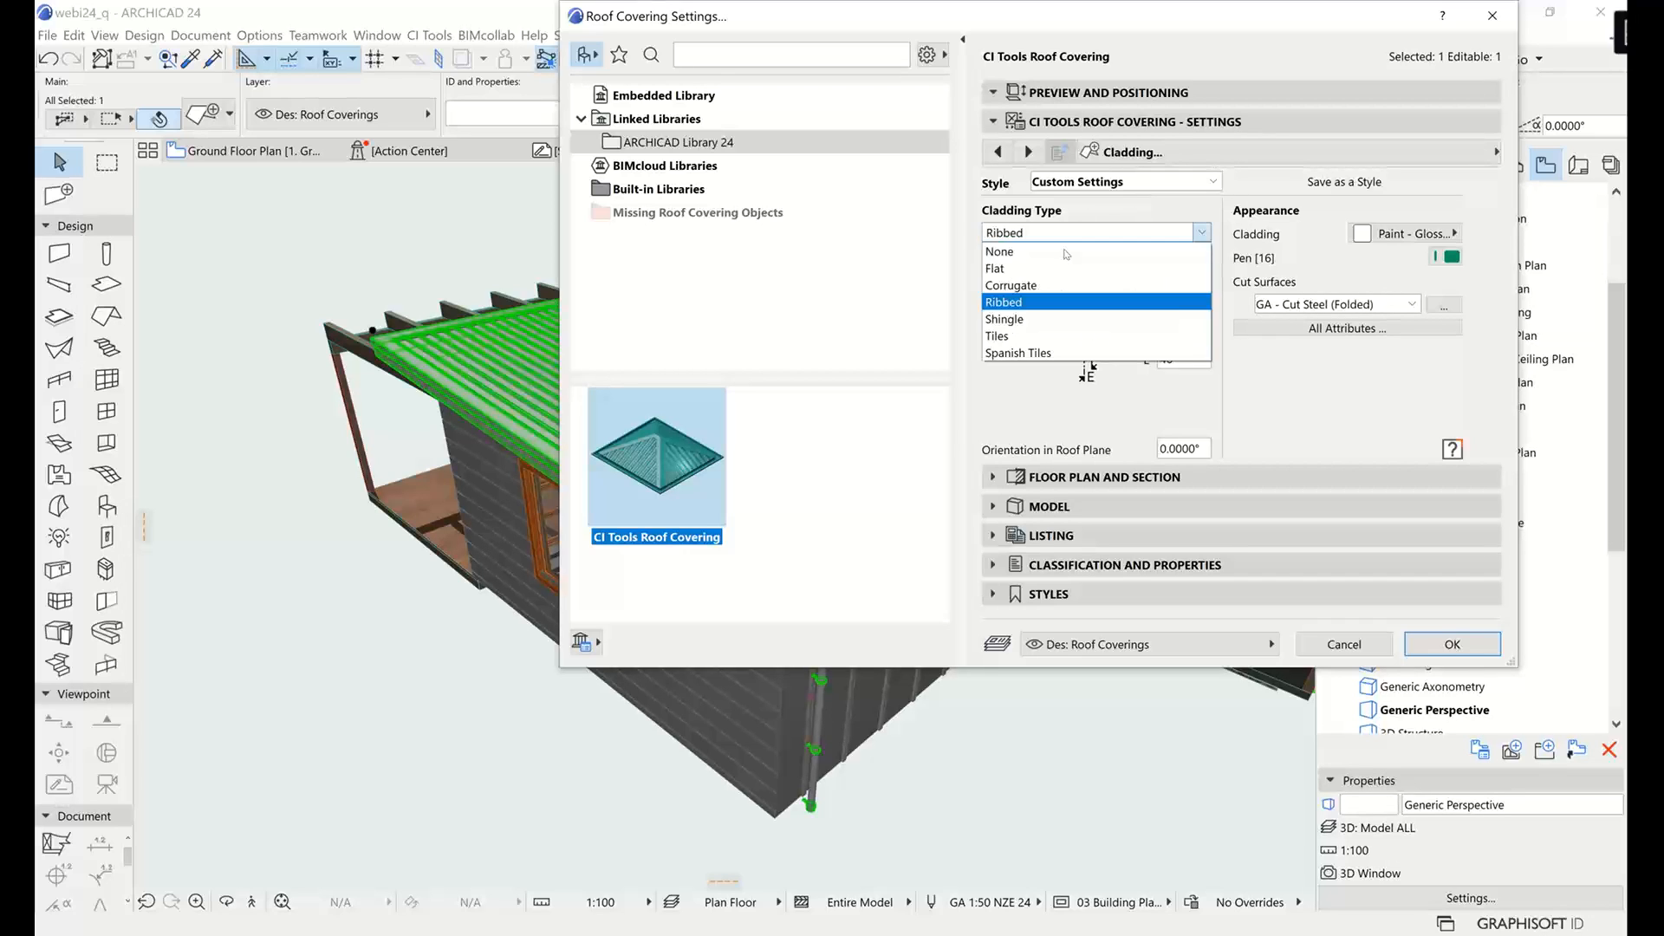
pyautogui.click(1034, 289)
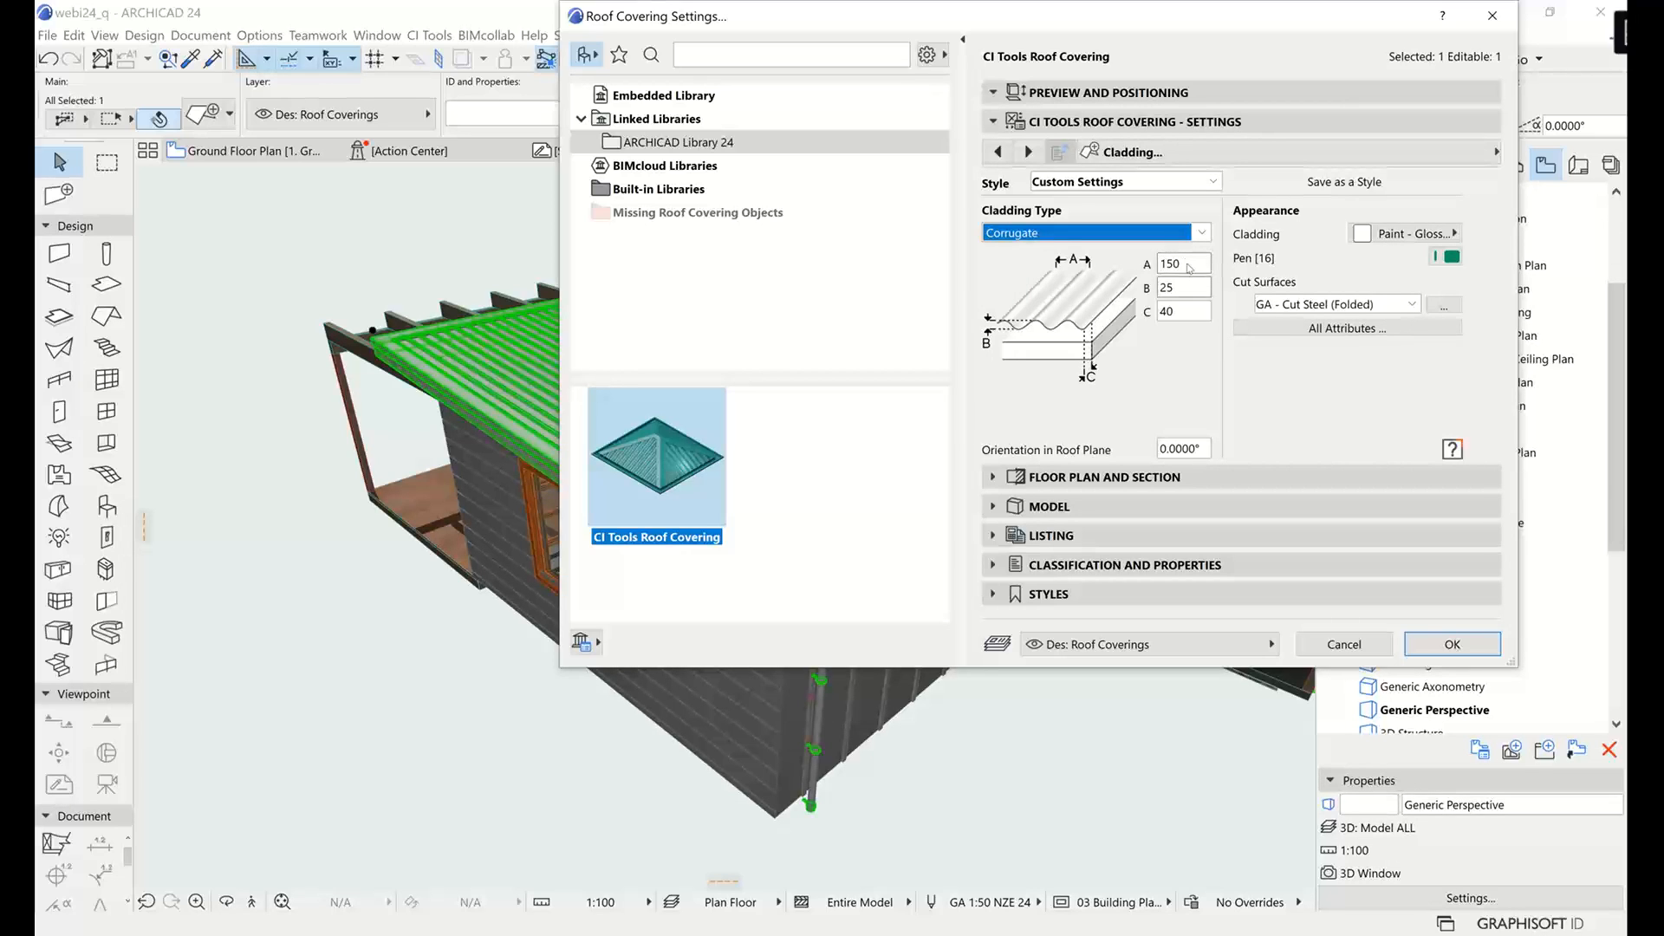
pyautogui.click(1453, 645)
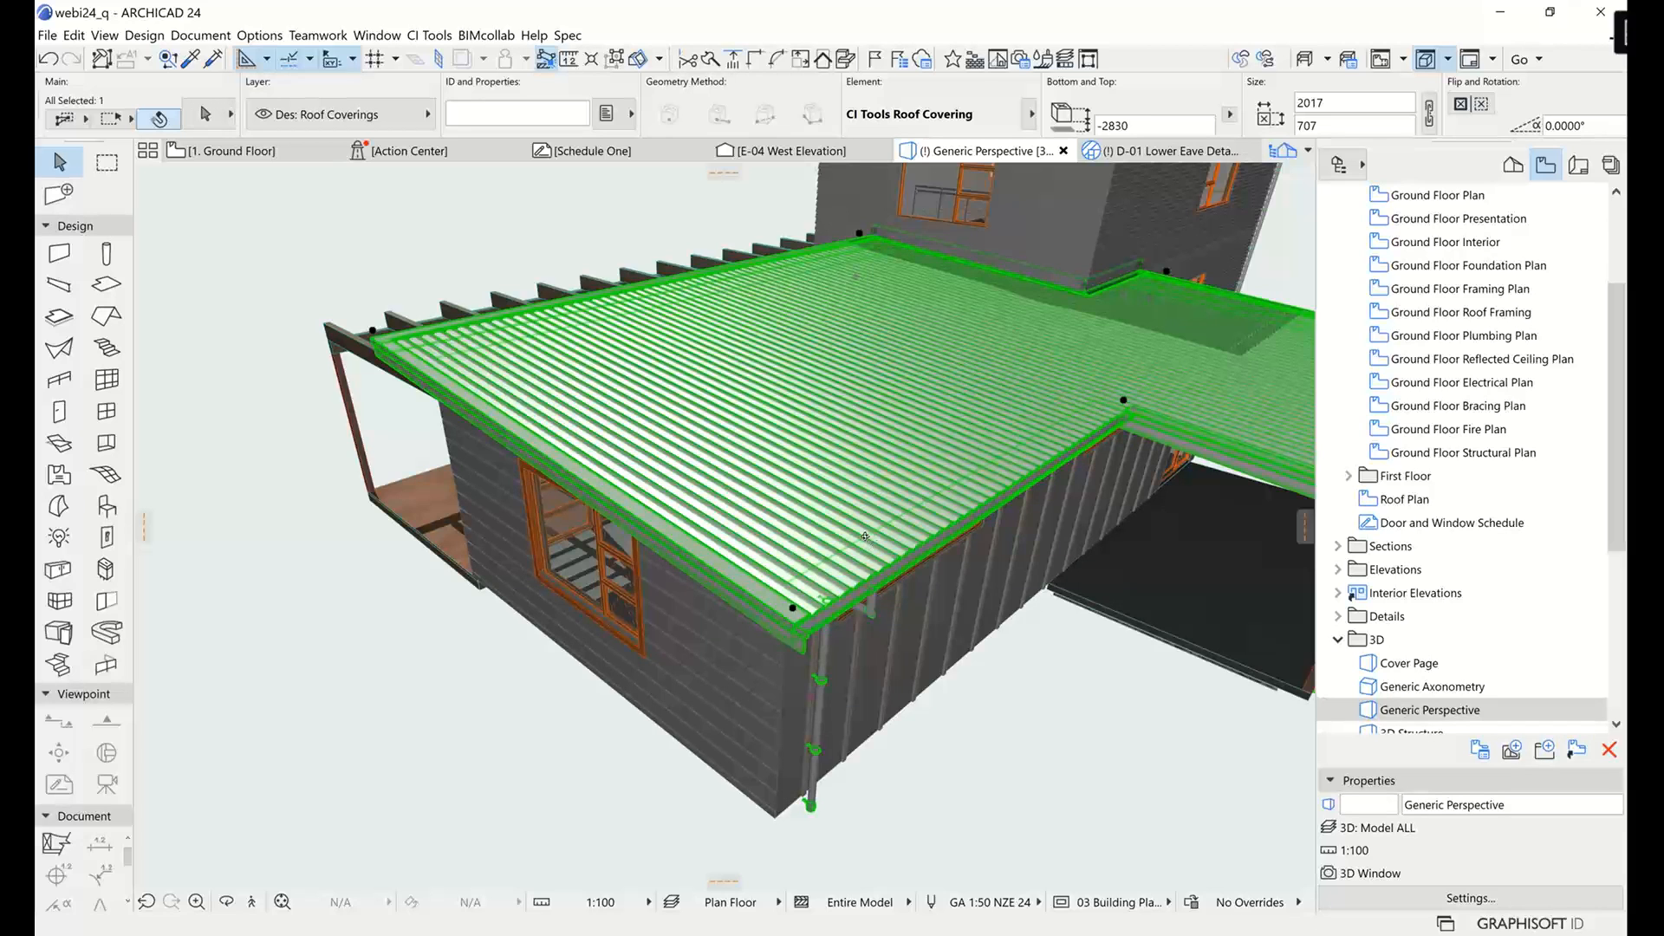
# Review the available cladding styles in the corrugated roof covering's Cladding settings and close them without changes.
pyautogui.keyDown('shift'); pyautogui.moveTo(702, 483); pyautogui.dragTo(651, 469, button='middle'); pyautogui.keyUp('shift')
pyautogui.scroll(3, 607, 409)
pyautogui.scroll(1, 608, 409)
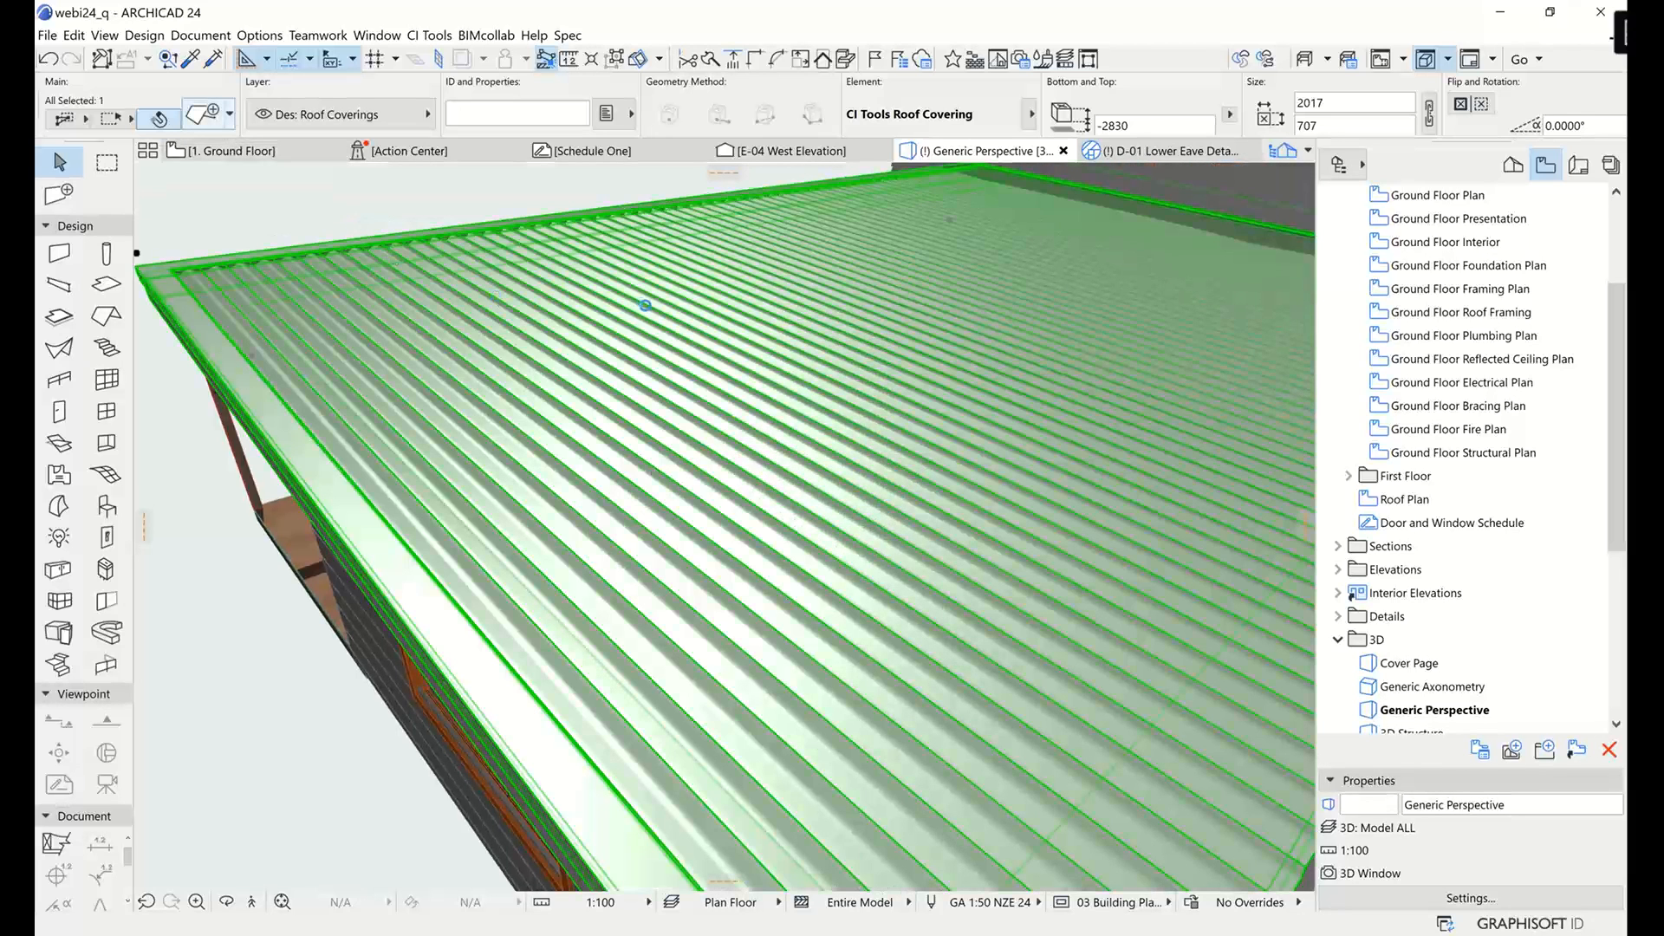
pyautogui.hotkey('ctrl', 't')
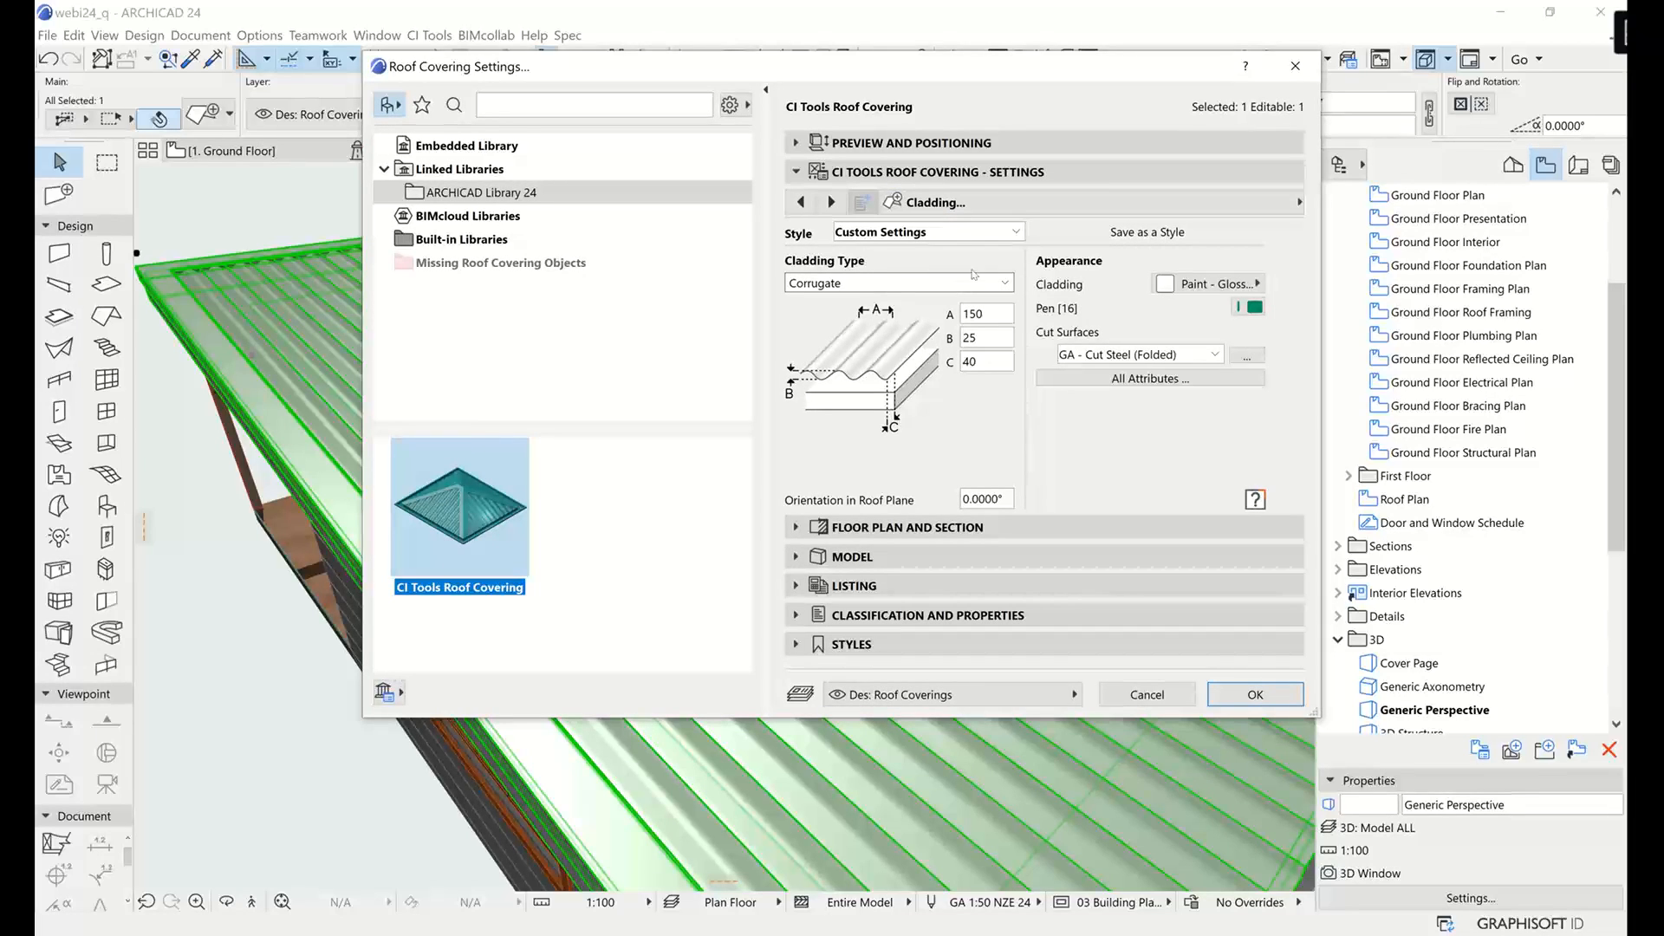
pyautogui.click(979, 241)
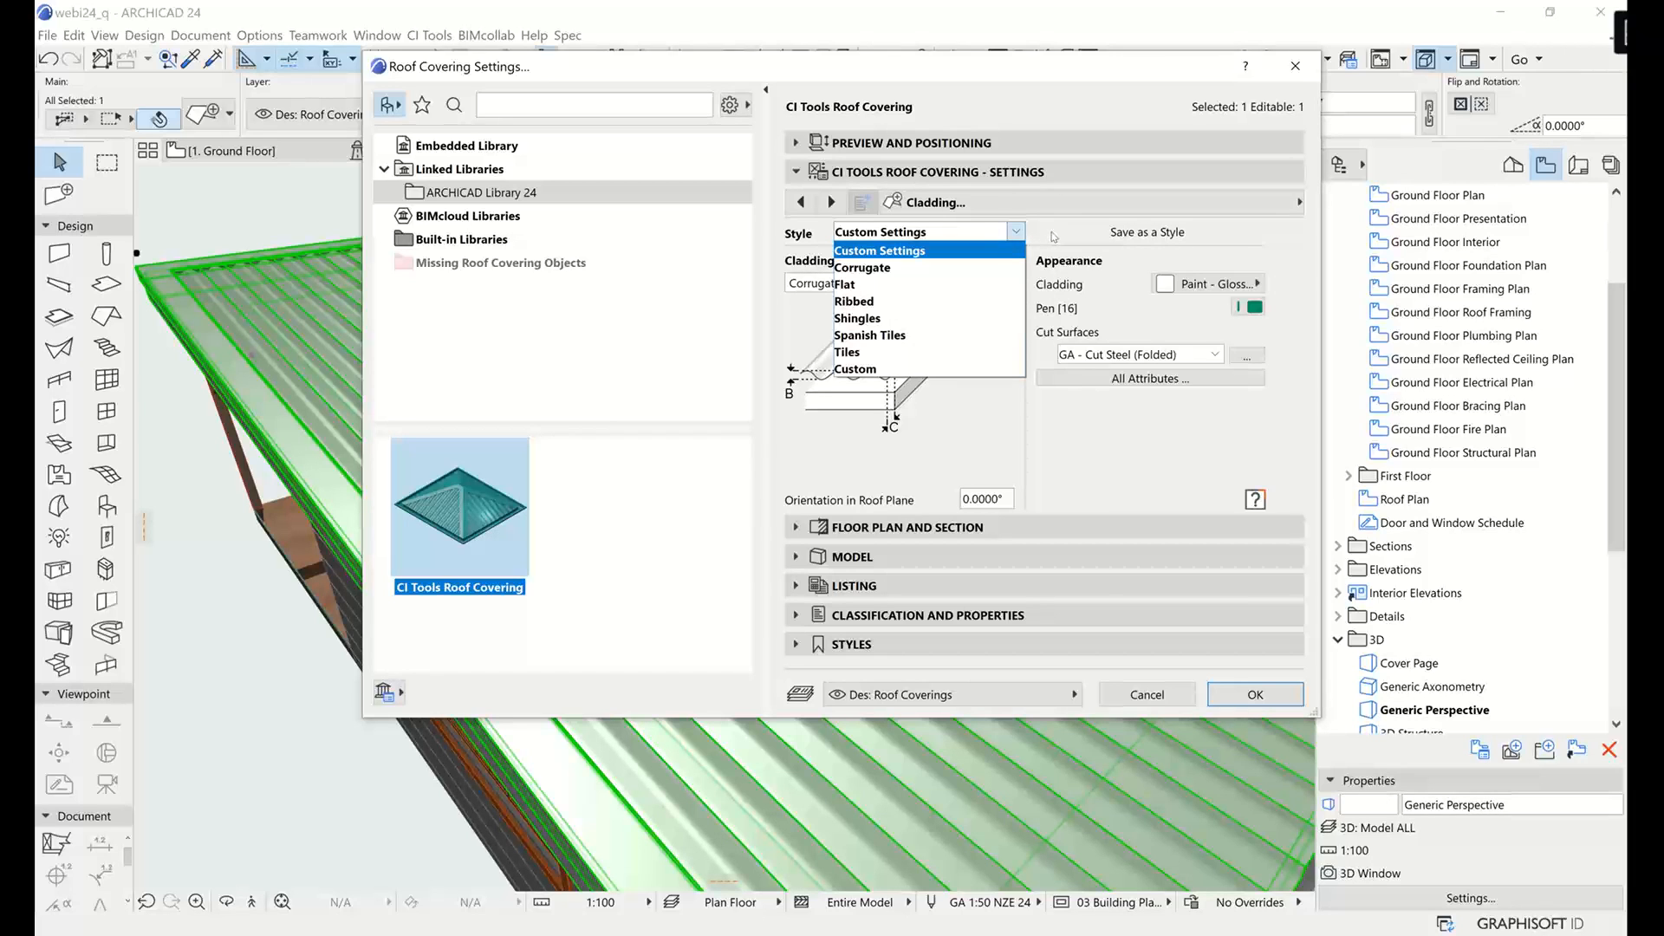
pyautogui.click(1057, 236)
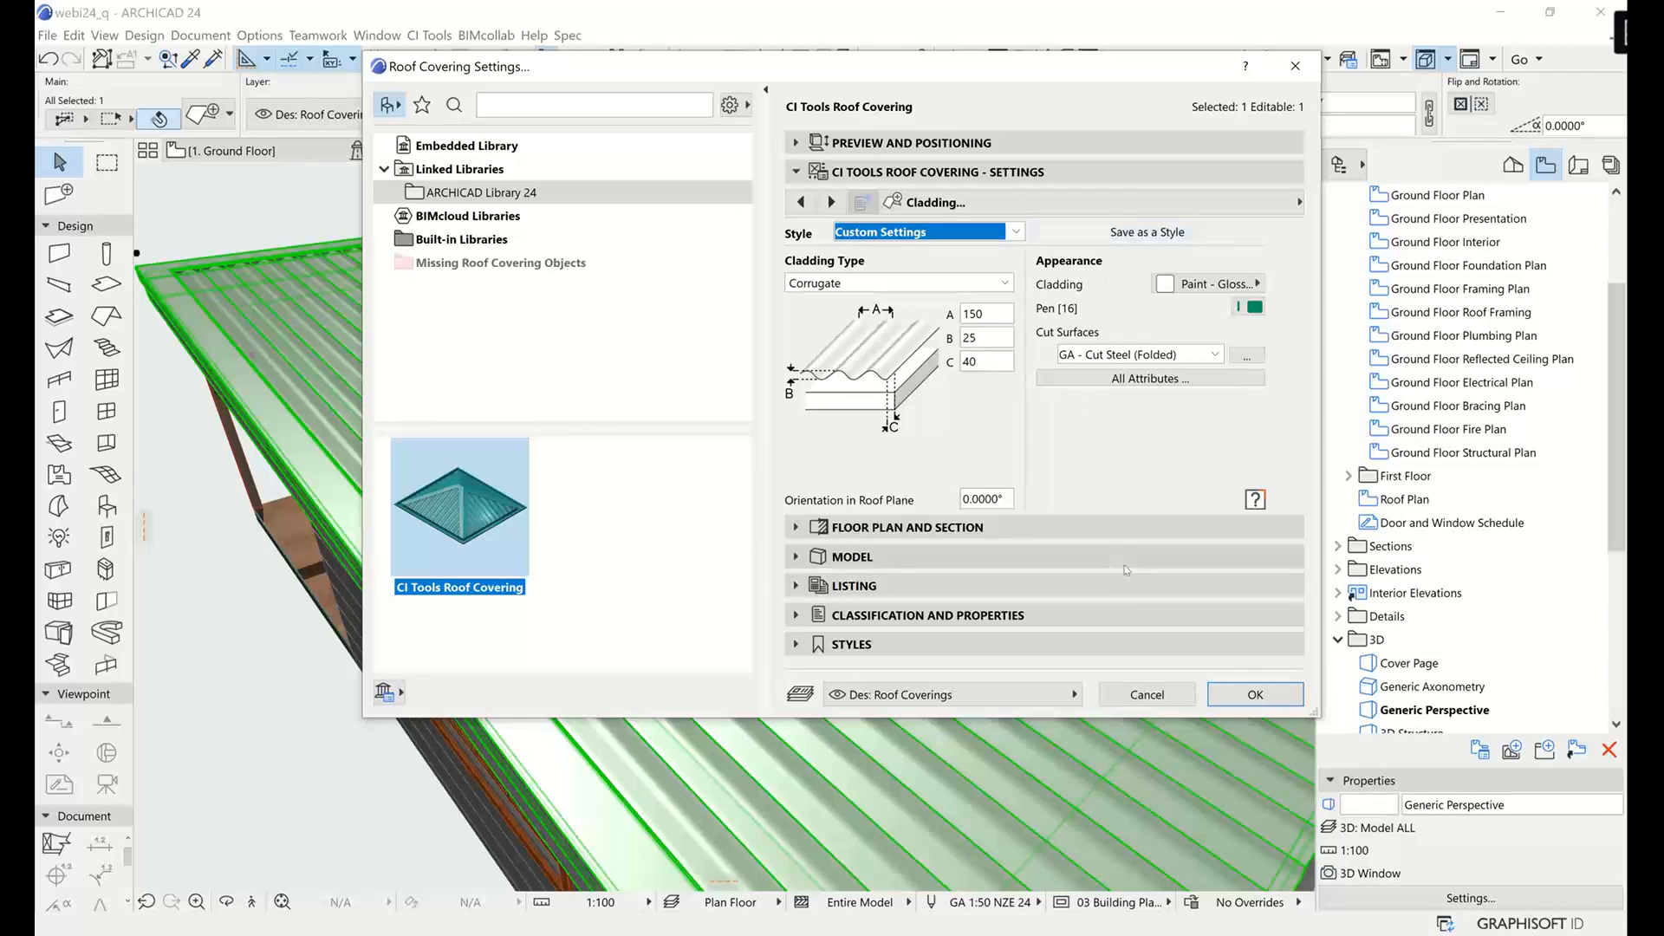
pyautogui.click(1146, 695)
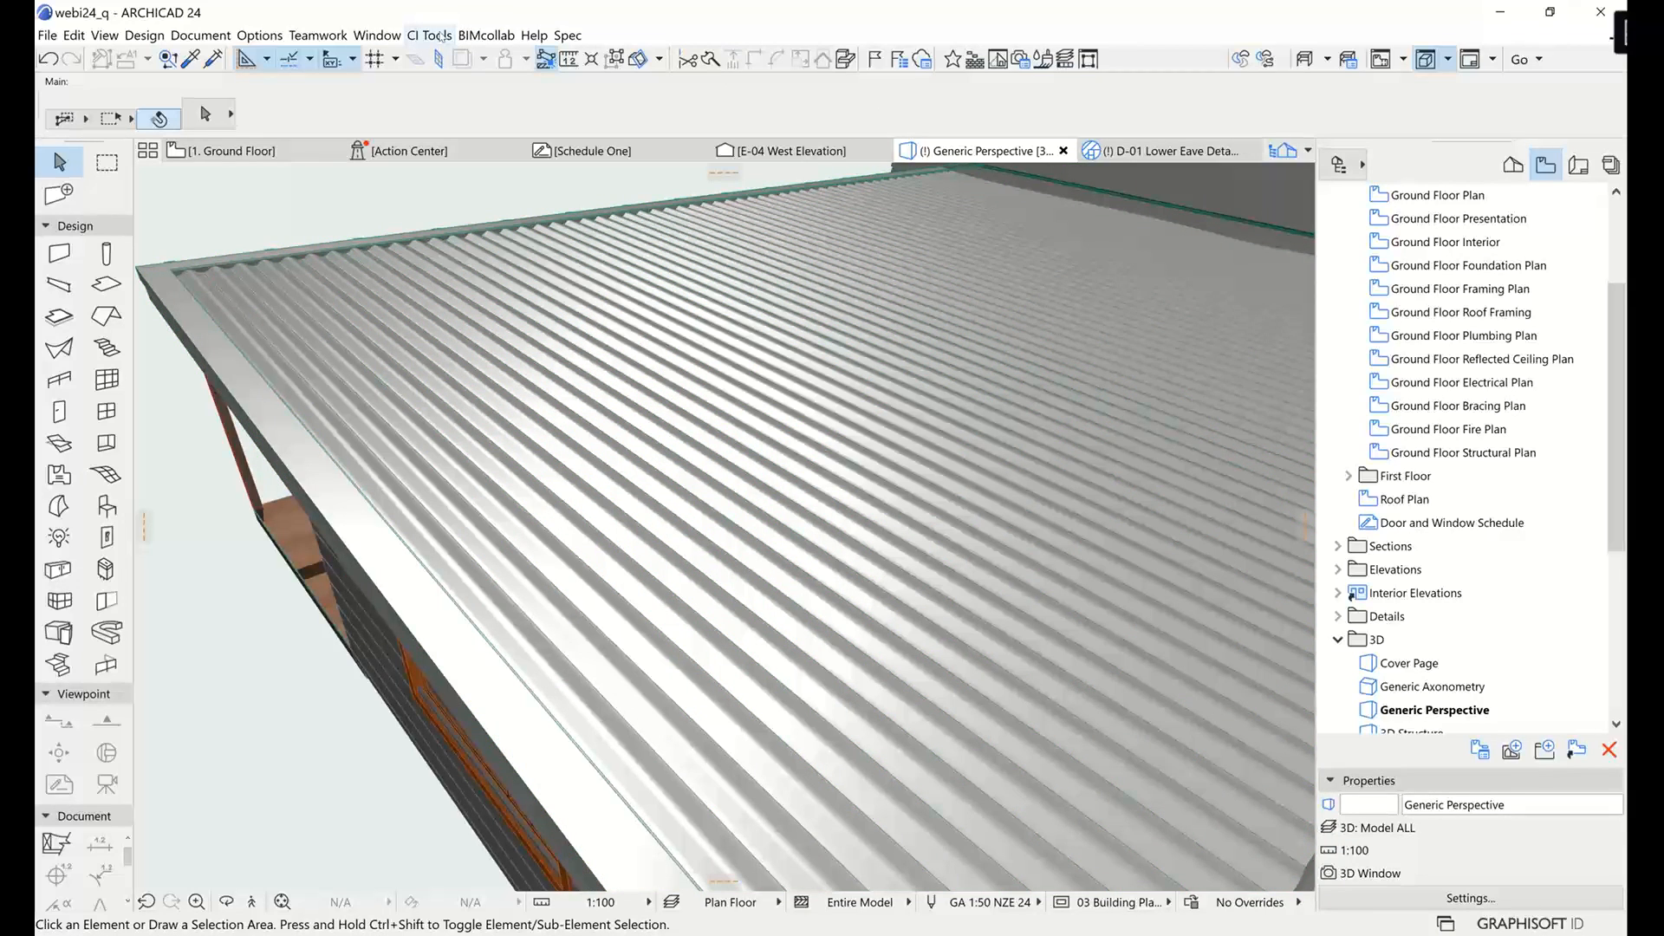
# Update all coverings in the model with the latest CI Tools Coverings styles.
pyautogui.click(442, 35)
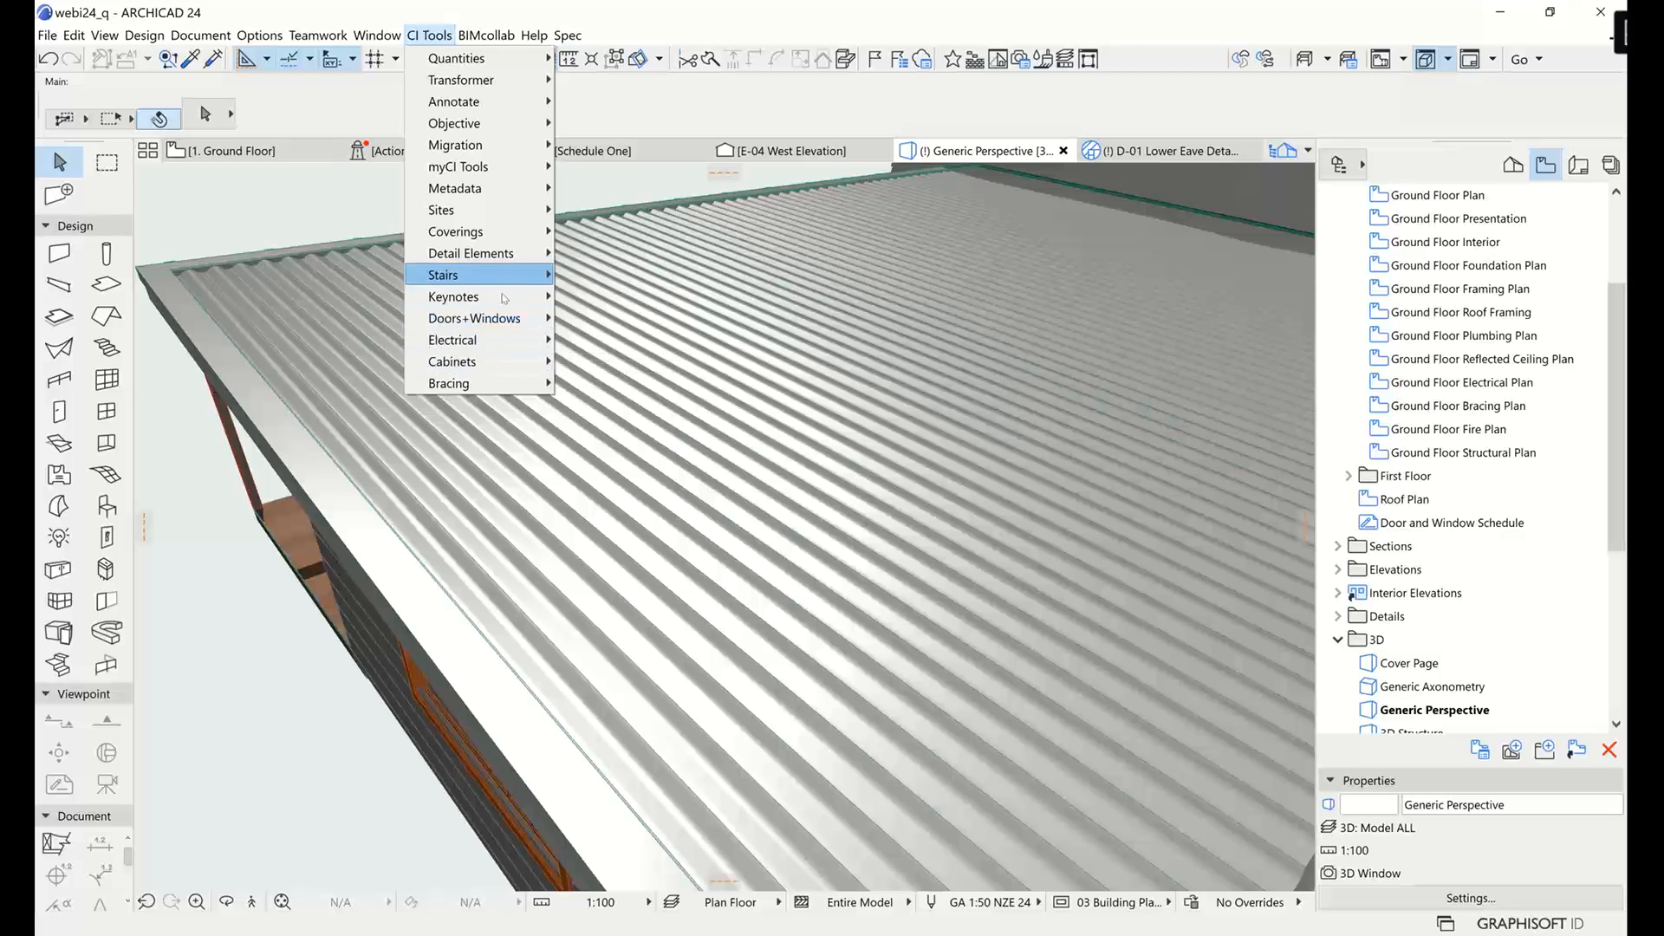
pyautogui.moveTo(498, 231)
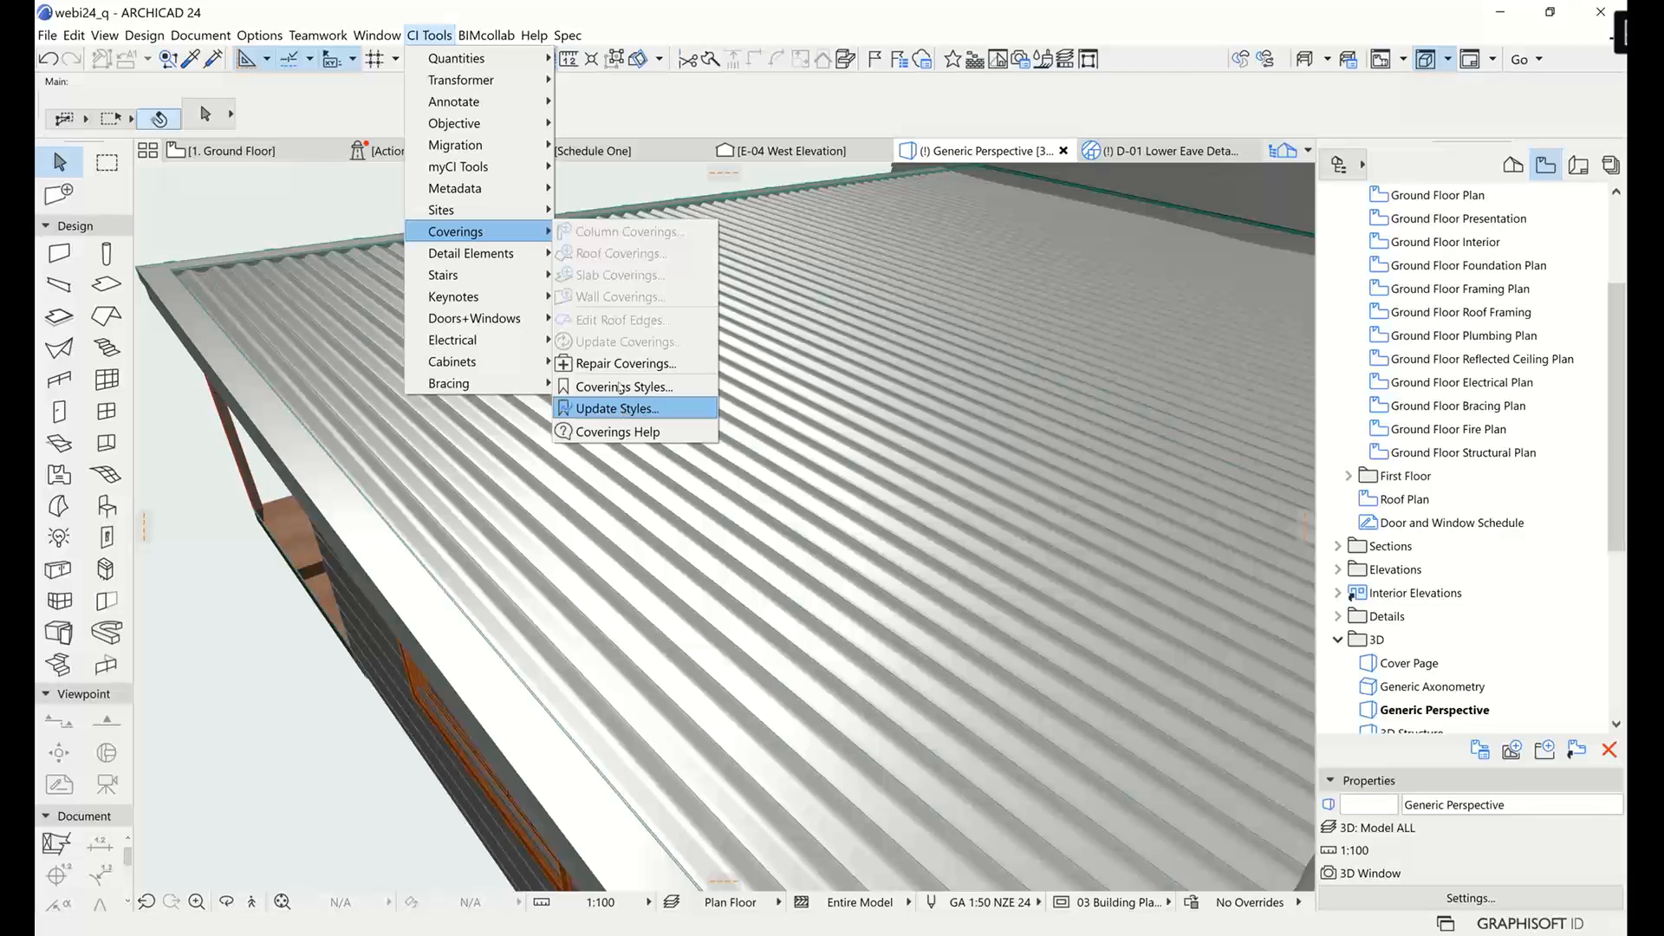
pyautogui.click(620, 408)
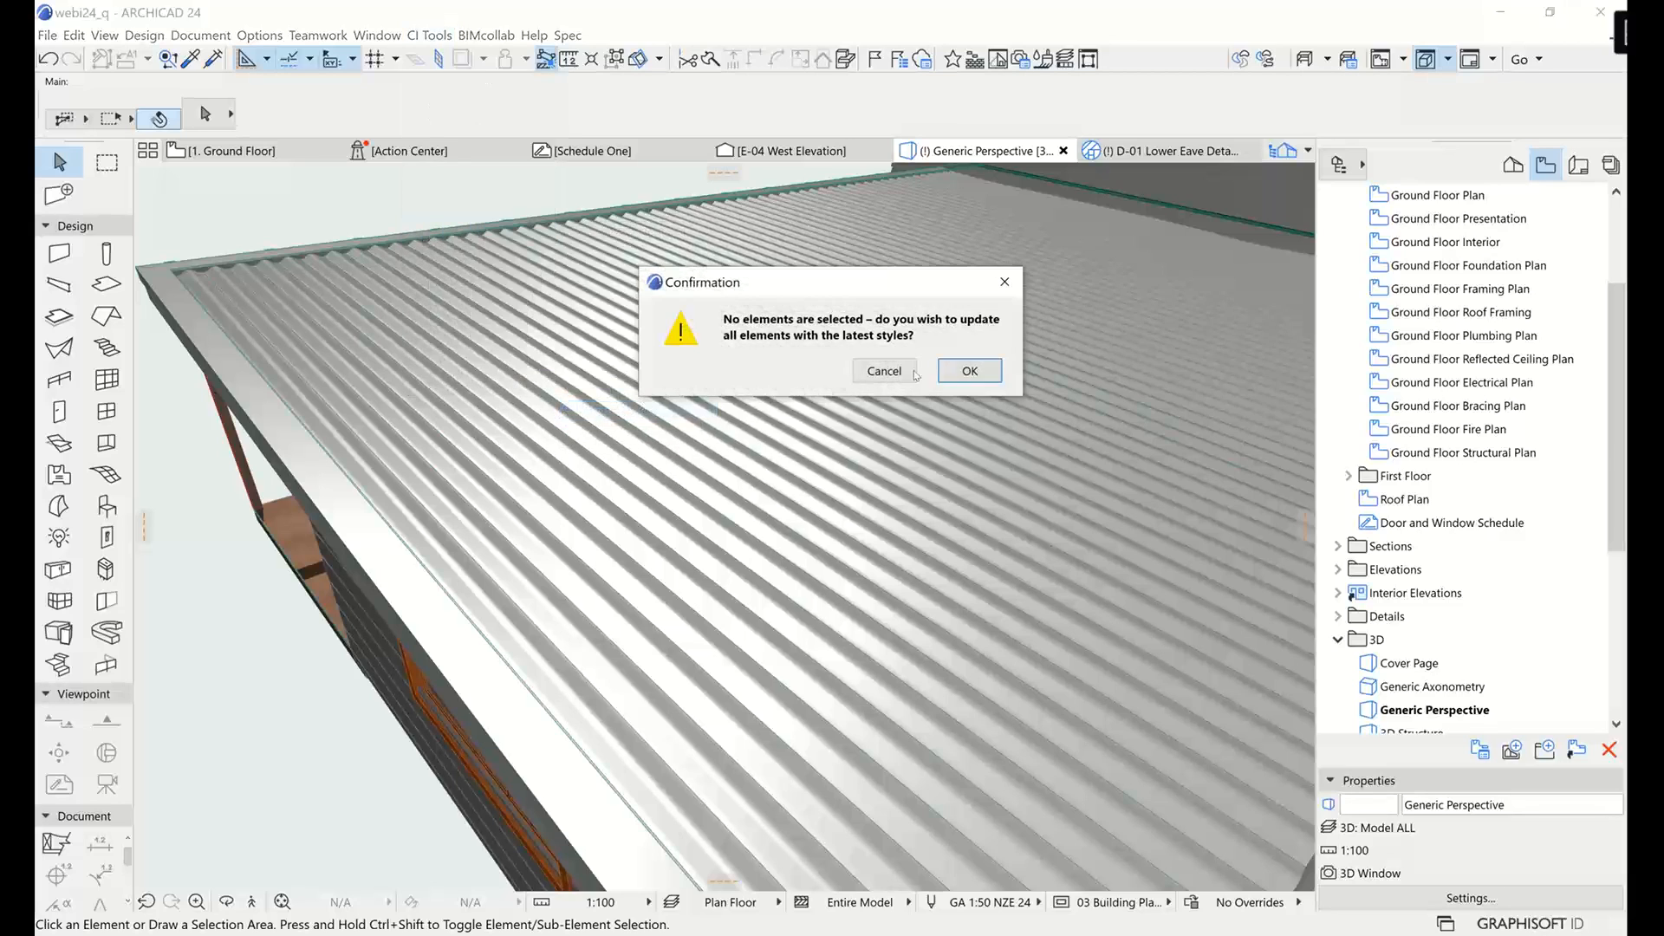
pyautogui.click(974, 371)
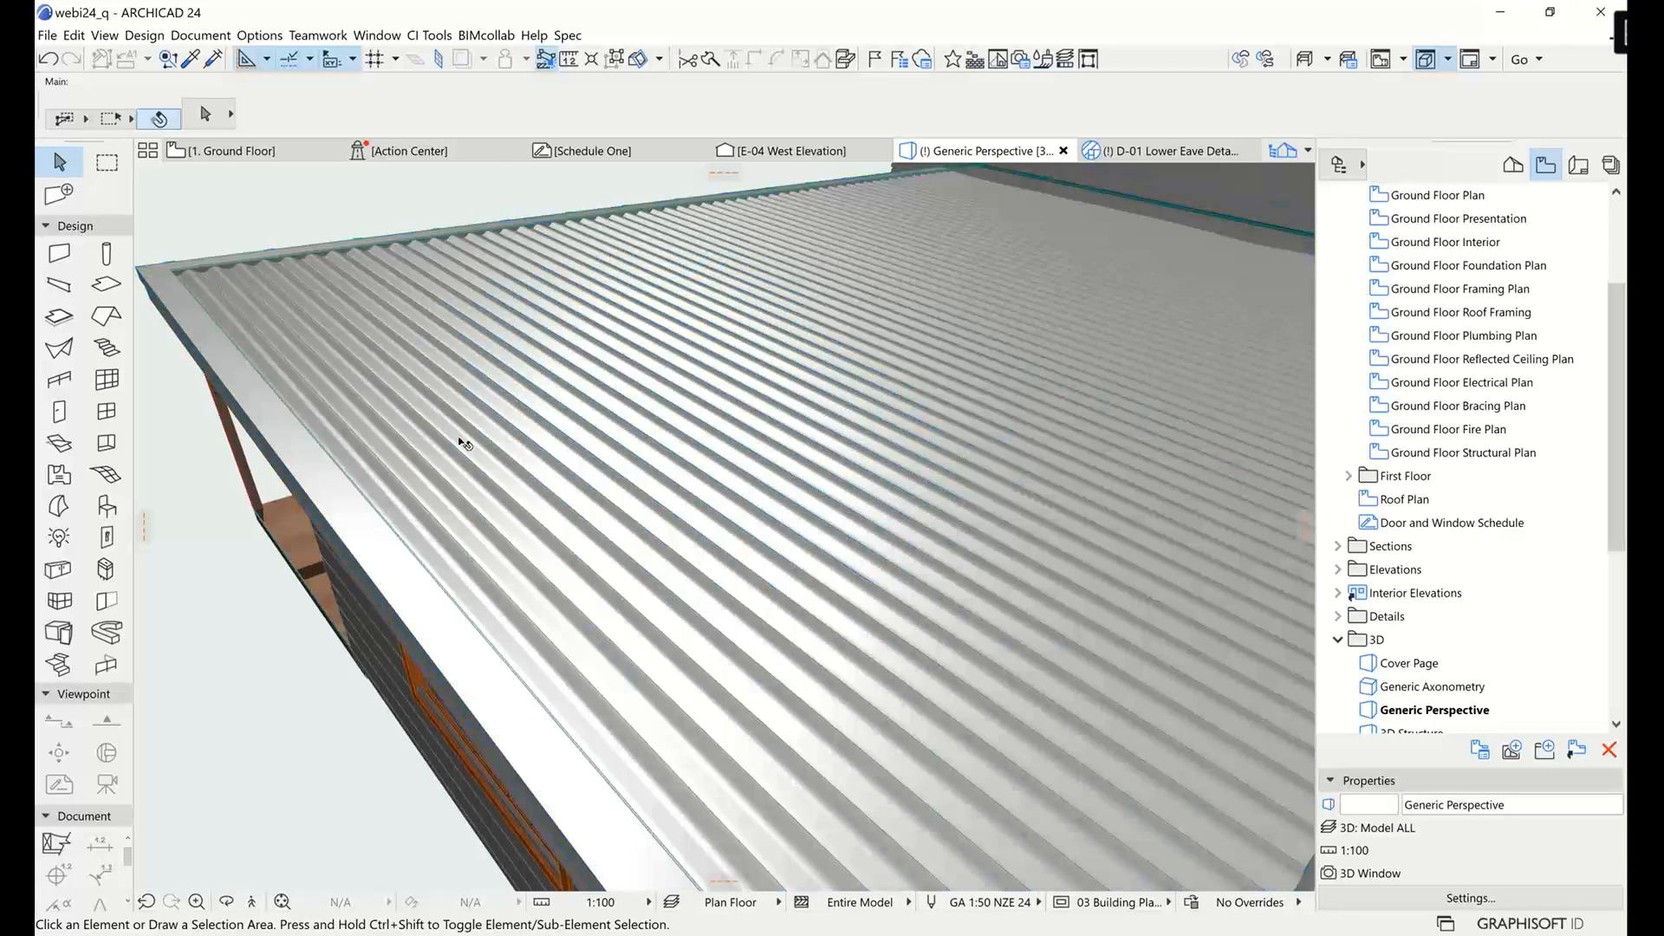
# Examine the lower roof covering and the building's deck and pergola side from several angles.
pyautogui.scroll(-2, 460, 455)
pyautogui.keyDown('shift'); pyautogui.moveTo(431, 462); pyautogui.dragTo(604, 412, button='middle'); pyautogui.keyUp('shift')
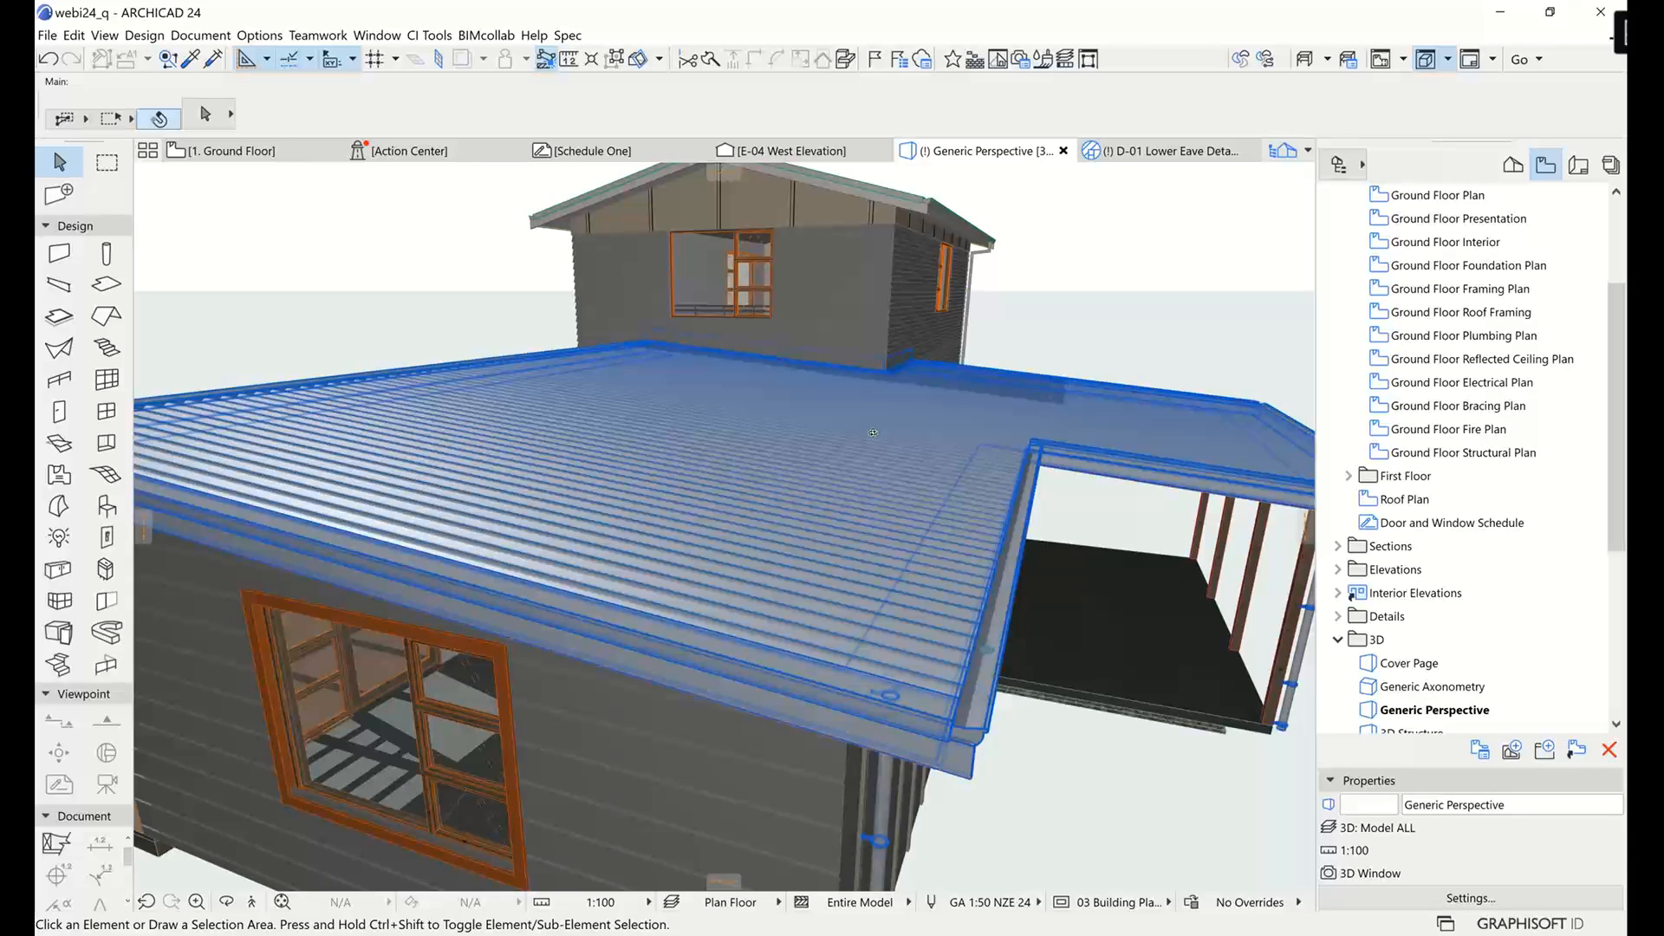
pyautogui.keyDown('shift'); pyautogui.moveTo(873, 432); pyautogui.dragTo(641, 500, button='middle'); pyautogui.keyUp('shift')
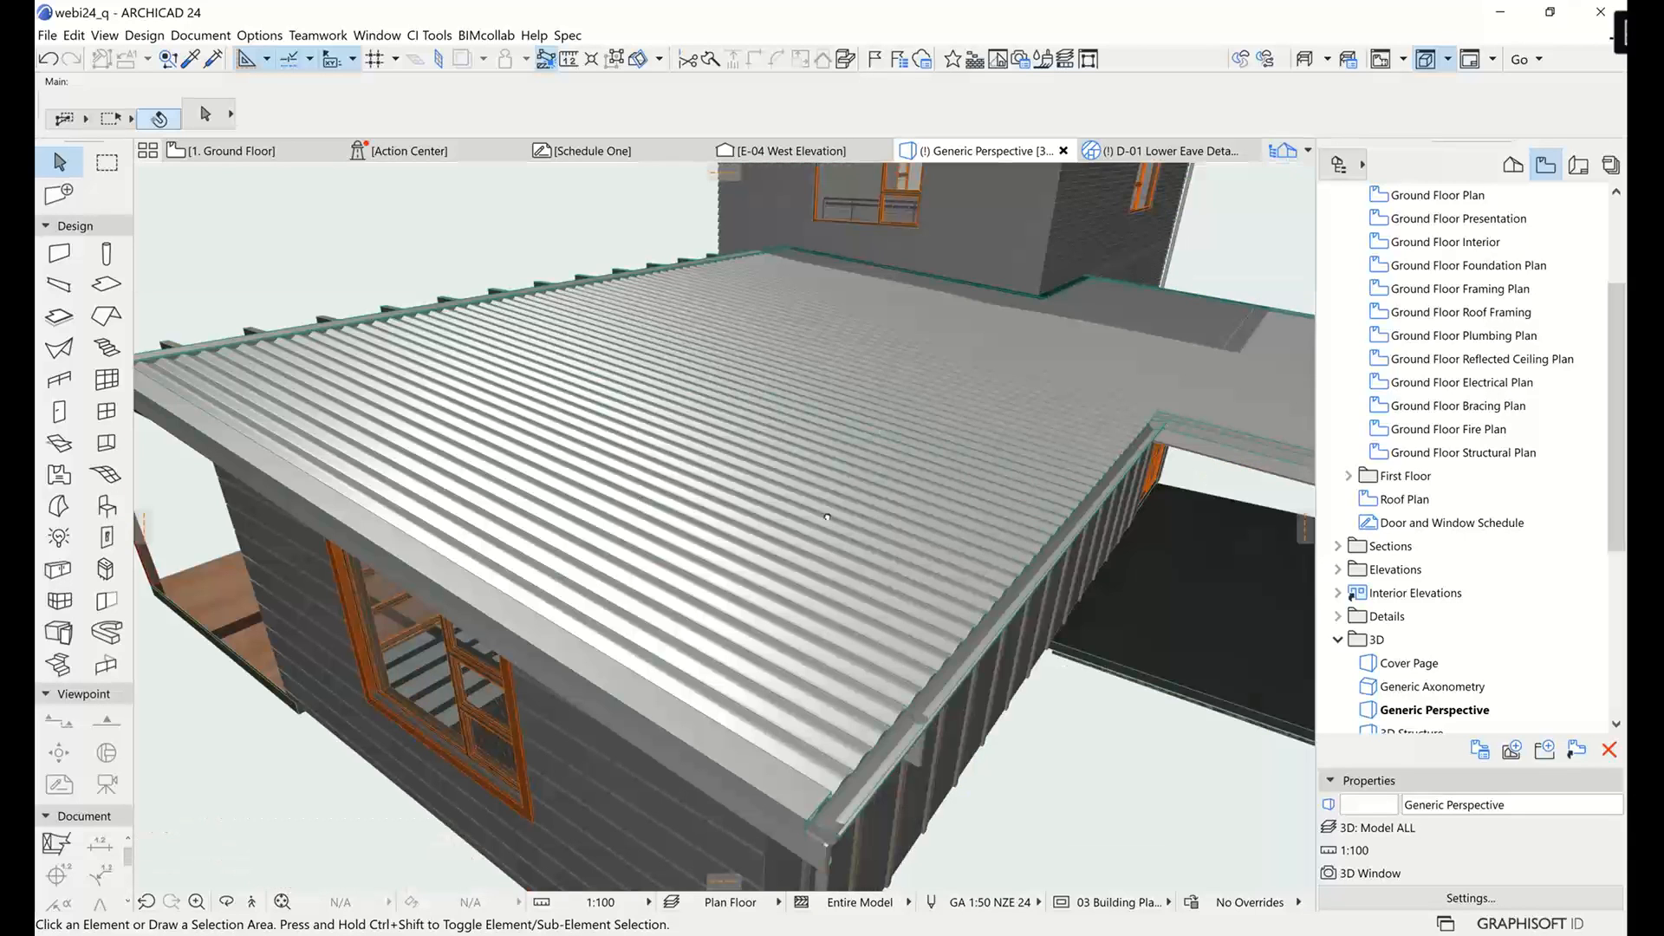
pyautogui.keyDown('shift'); pyautogui.moveTo(827, 517); pyautogui.dragTo(861, 520, button='middle'); pyautogui.keyUp('shift')
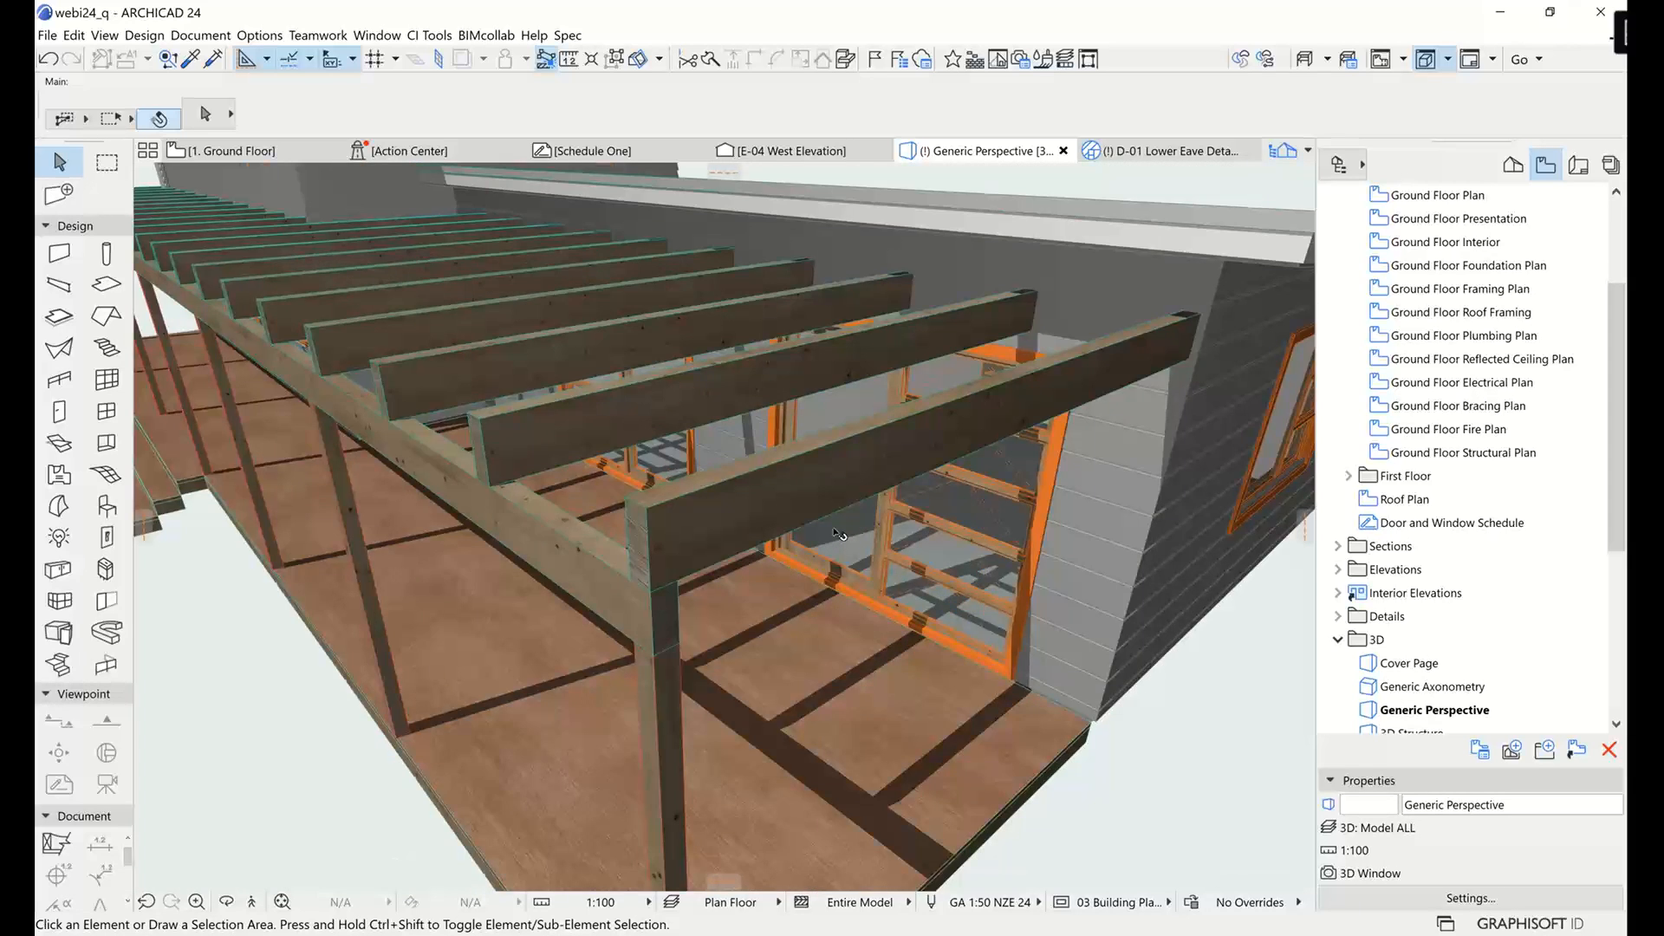
pyautogui.scroll(-5, 853, 511)
pyautogui.keyDown('shift'); pyautogui.moveTo(882, 437); pyautogui.dragTo(818, 485, button='middle'); pyautogui.keyUp('shift')
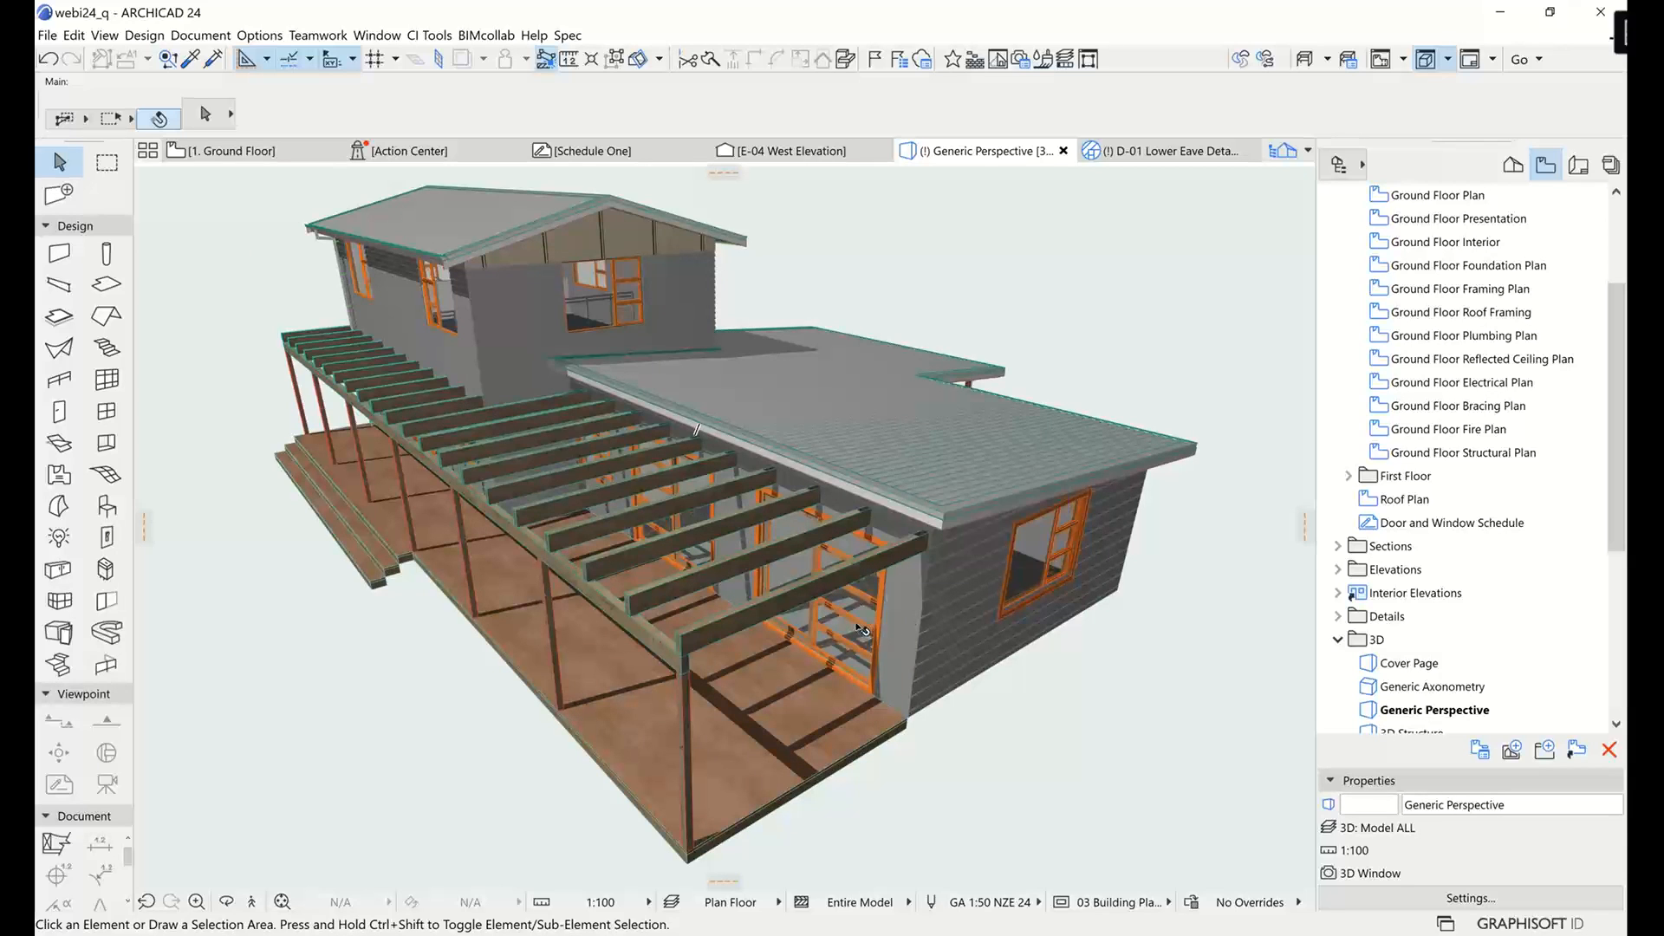
pyautogui.scroll(2, 845, 641)
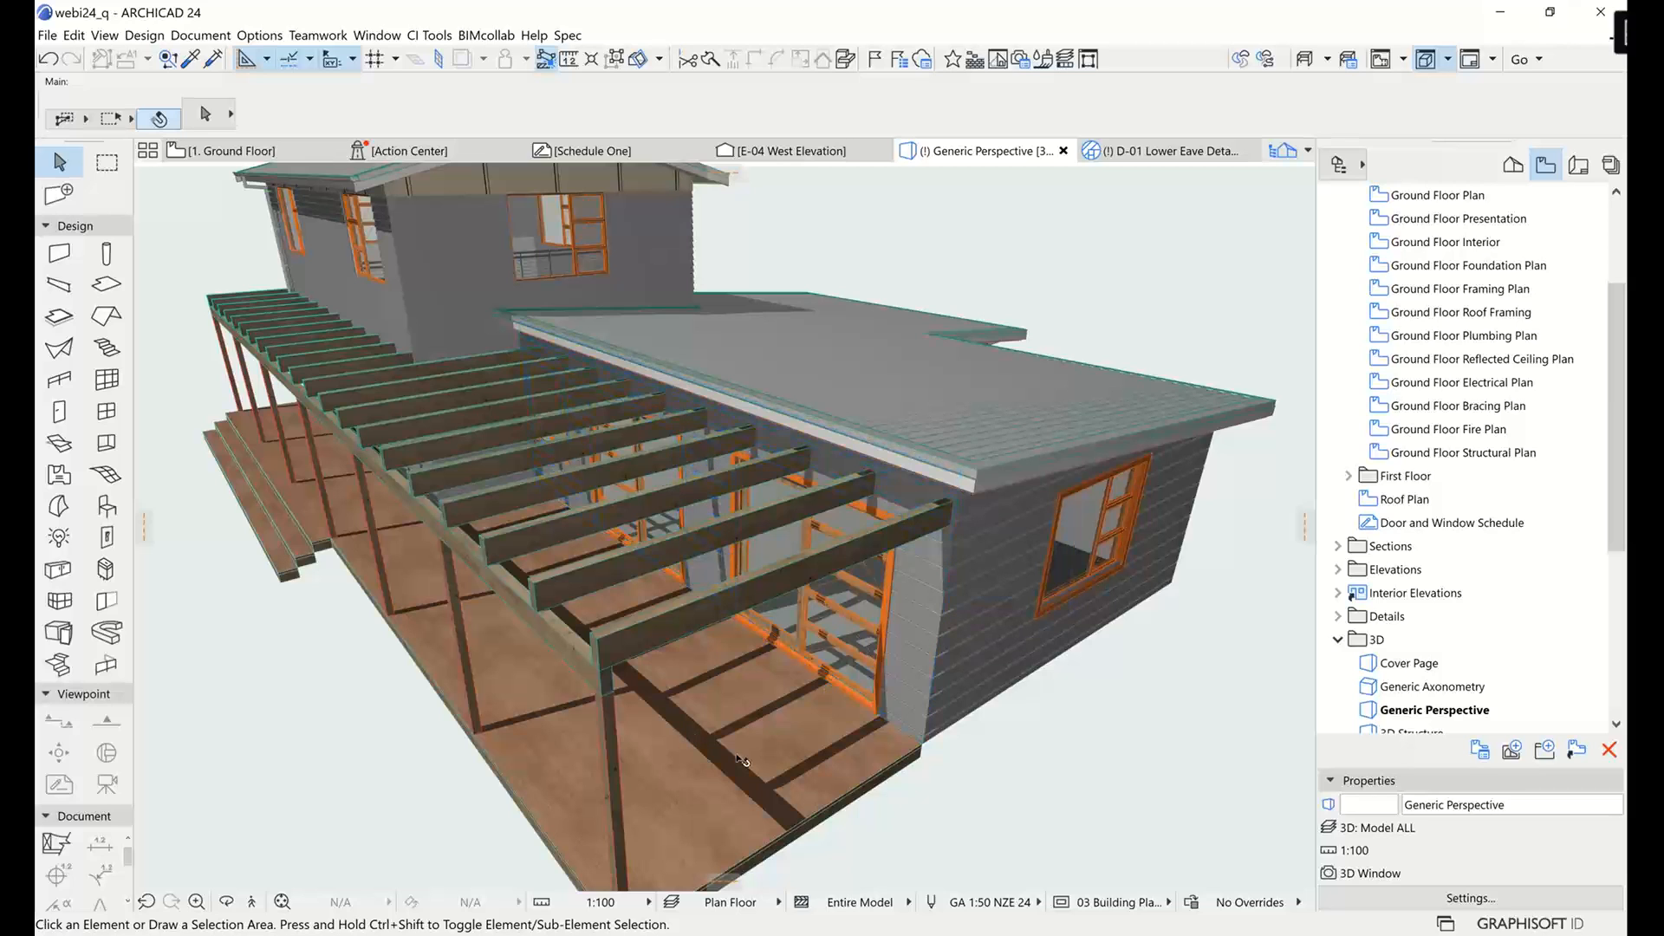
pyautogui.moveTo(741, 760); pyautogui.dragTo(766, 716)
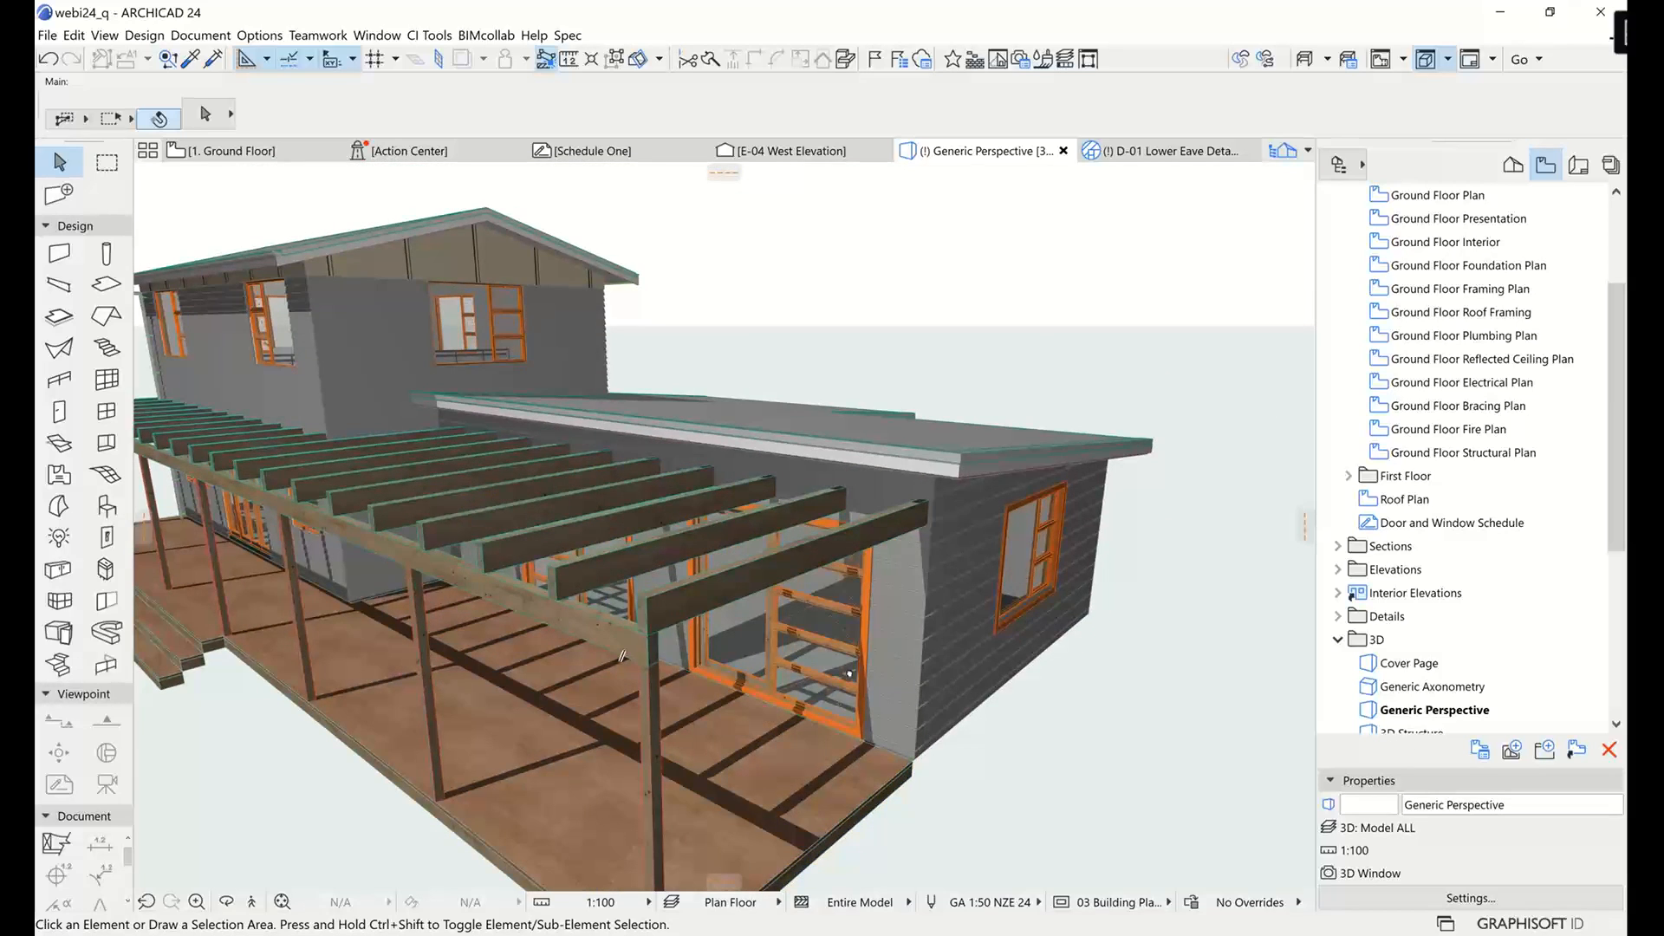
pyautogui.moveTo(621, 656); pyautogui.dragTo(850, 675, button='middle')
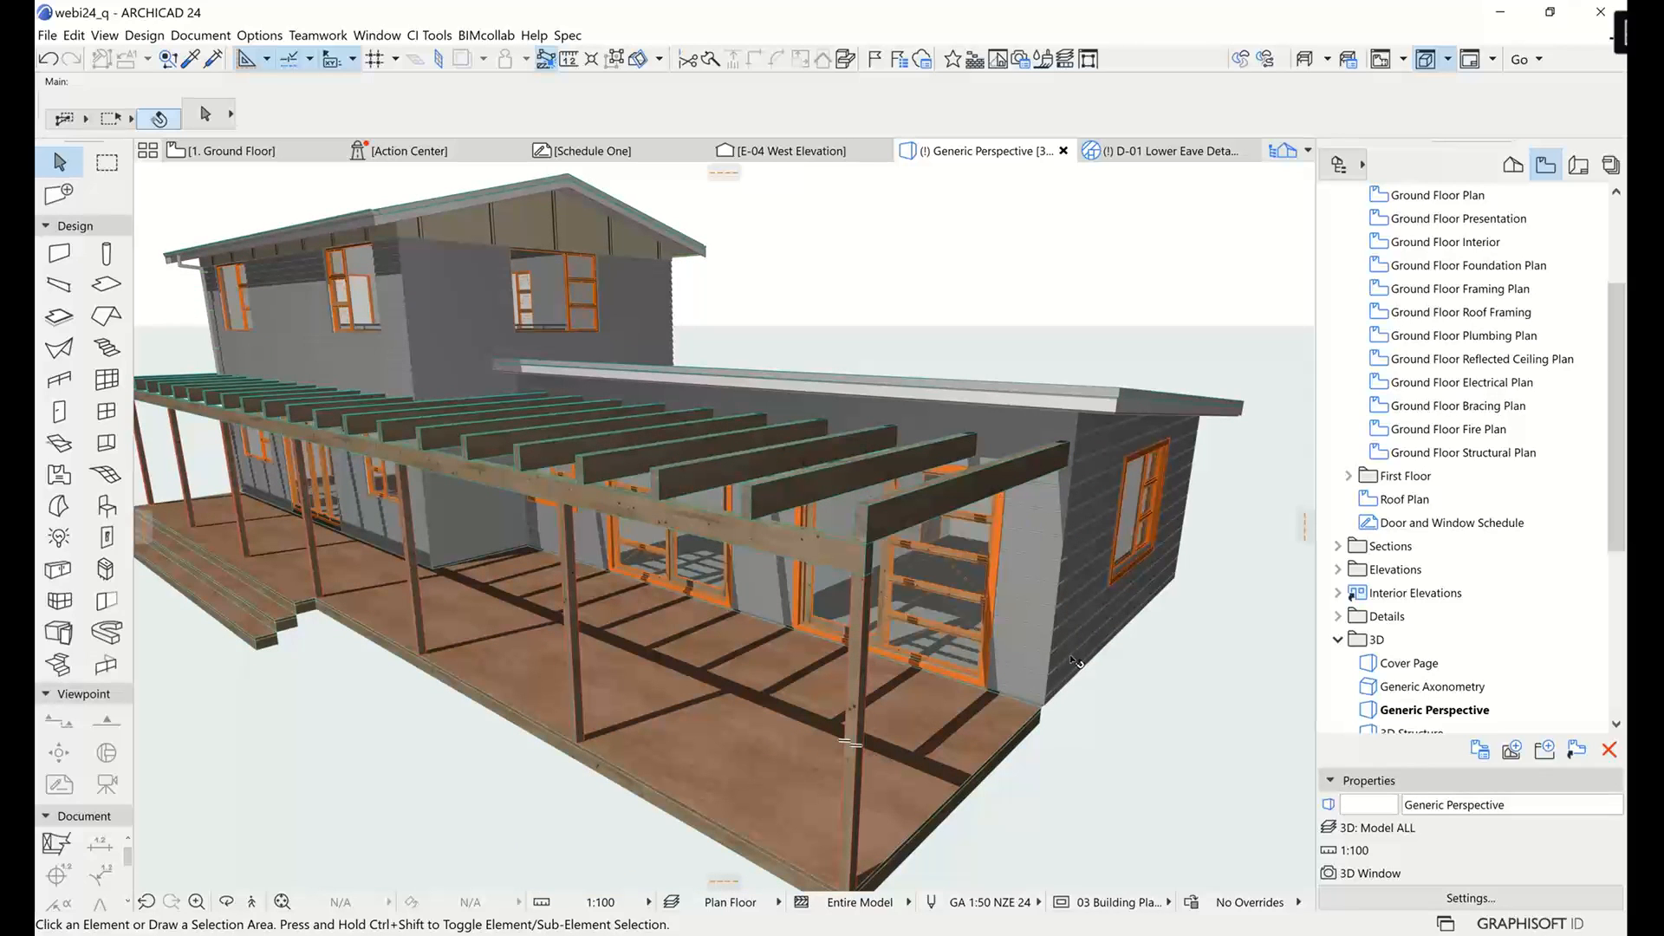
pyautogui.keyDown('shift'); pyautogui.moveTo(1068, 633); pyautogui.dragTo(1034, 401, button='middle'); pyautogui.keyUp('shift')
pyautogui.moveTo(1034, 401)
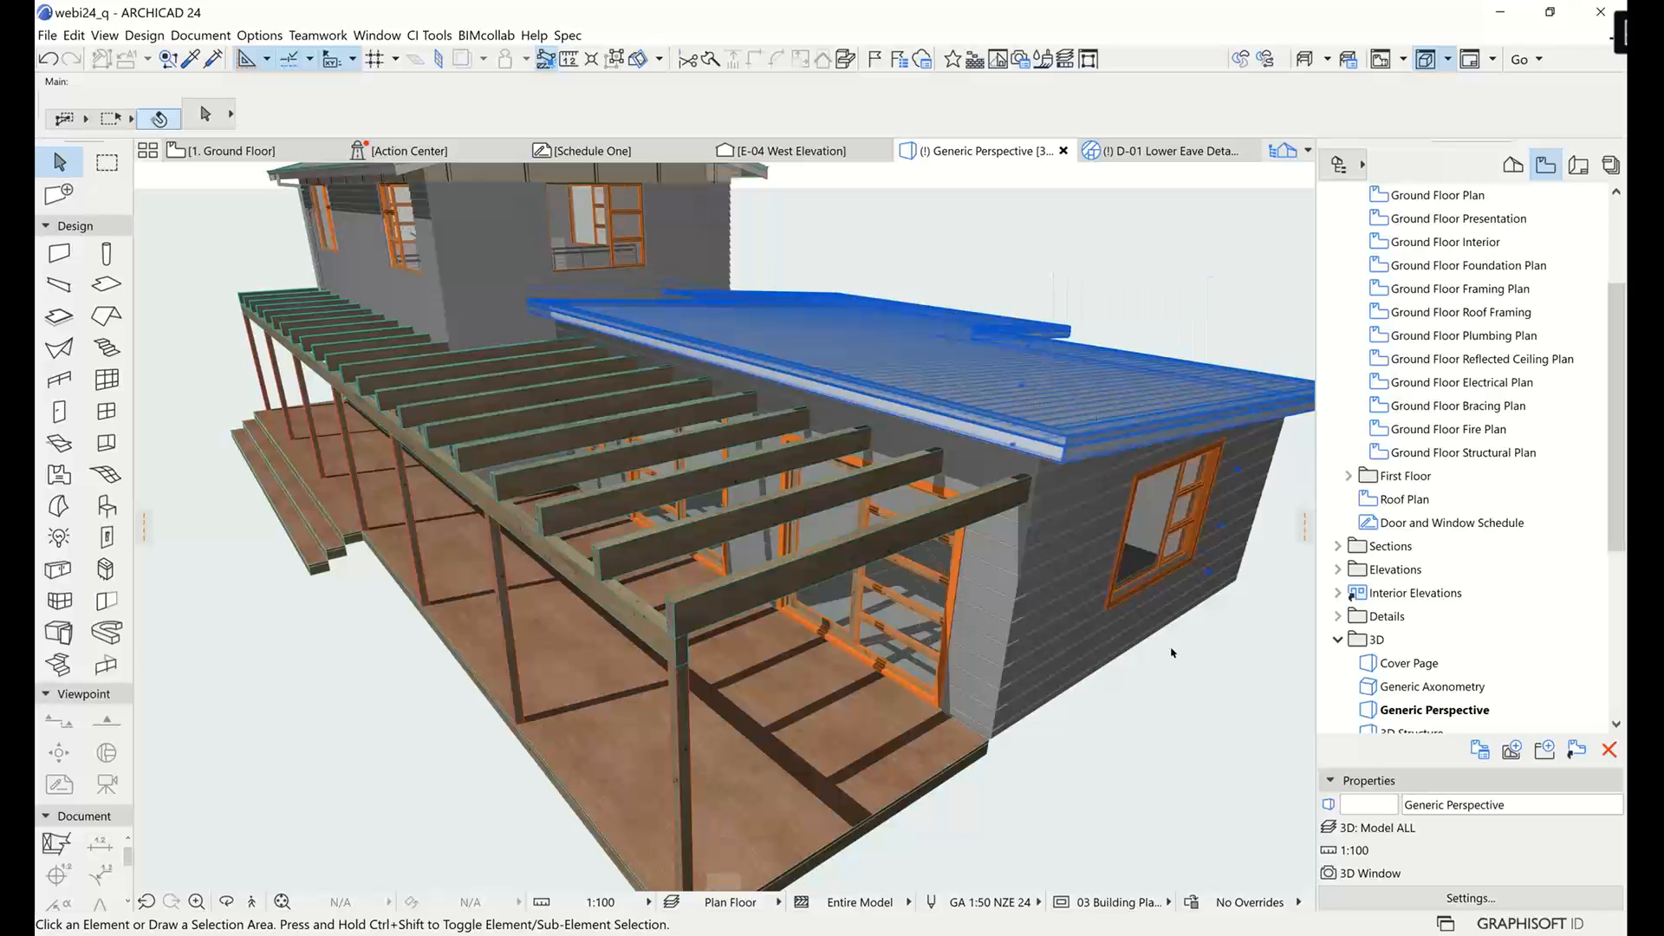
pyautogui.click(1191, 734)
pyautogui.click(1078, 758)
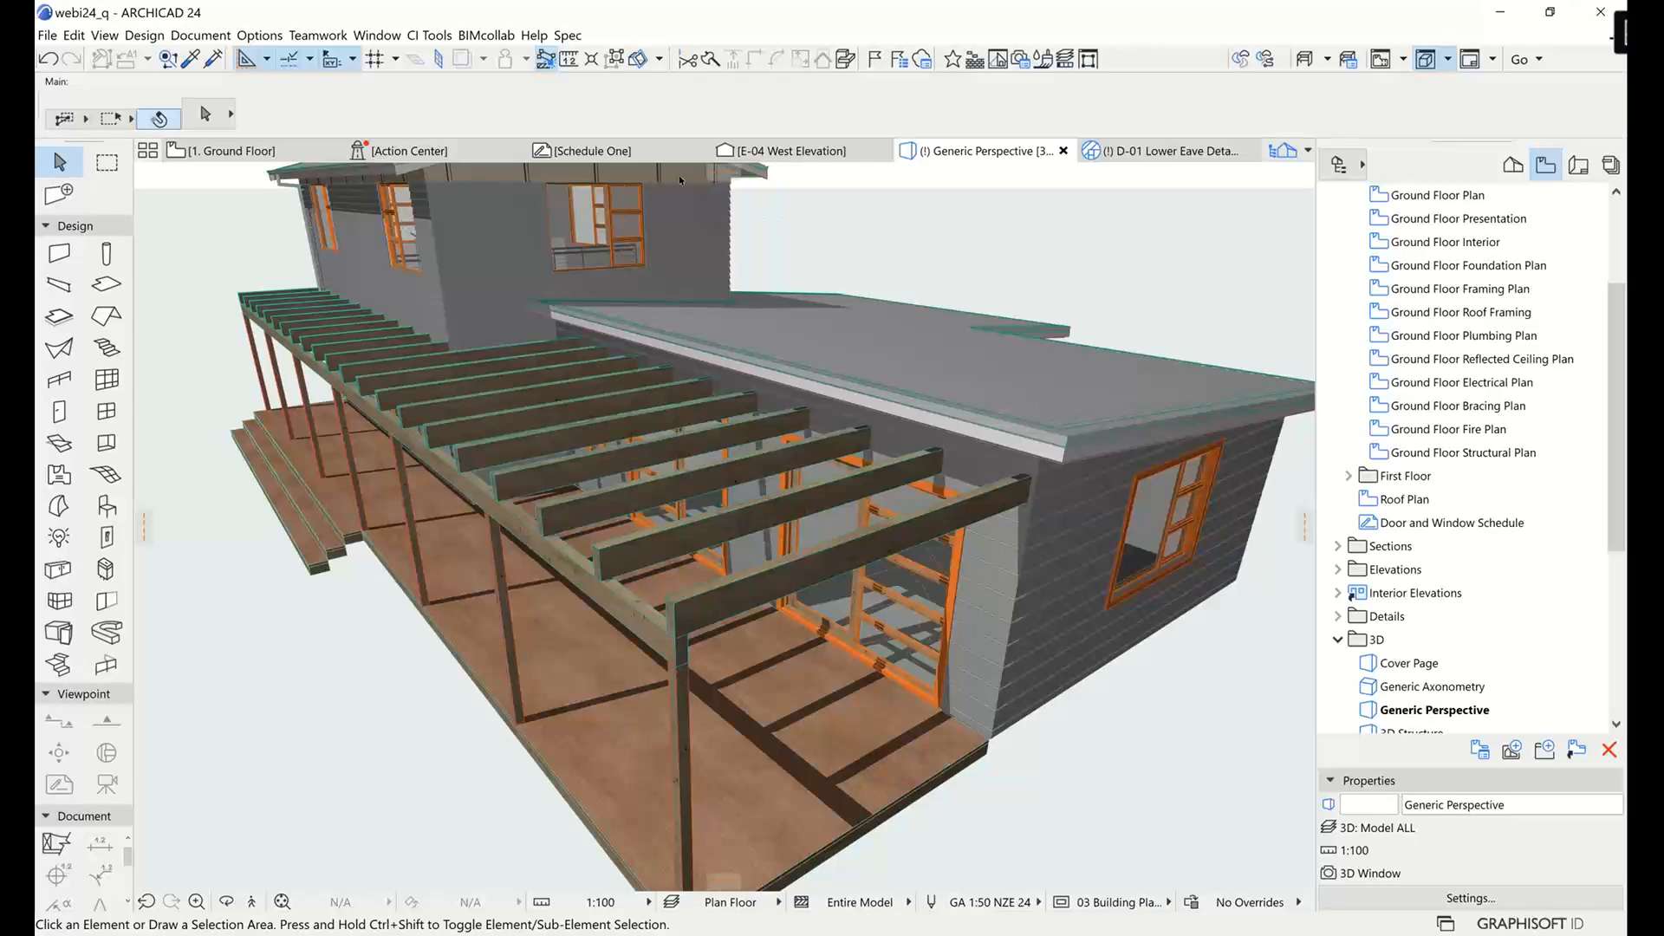
# Open the Schedule One worksheet and examine its door and window elevations with their dimensions.
pyautogui.click(598, 151)
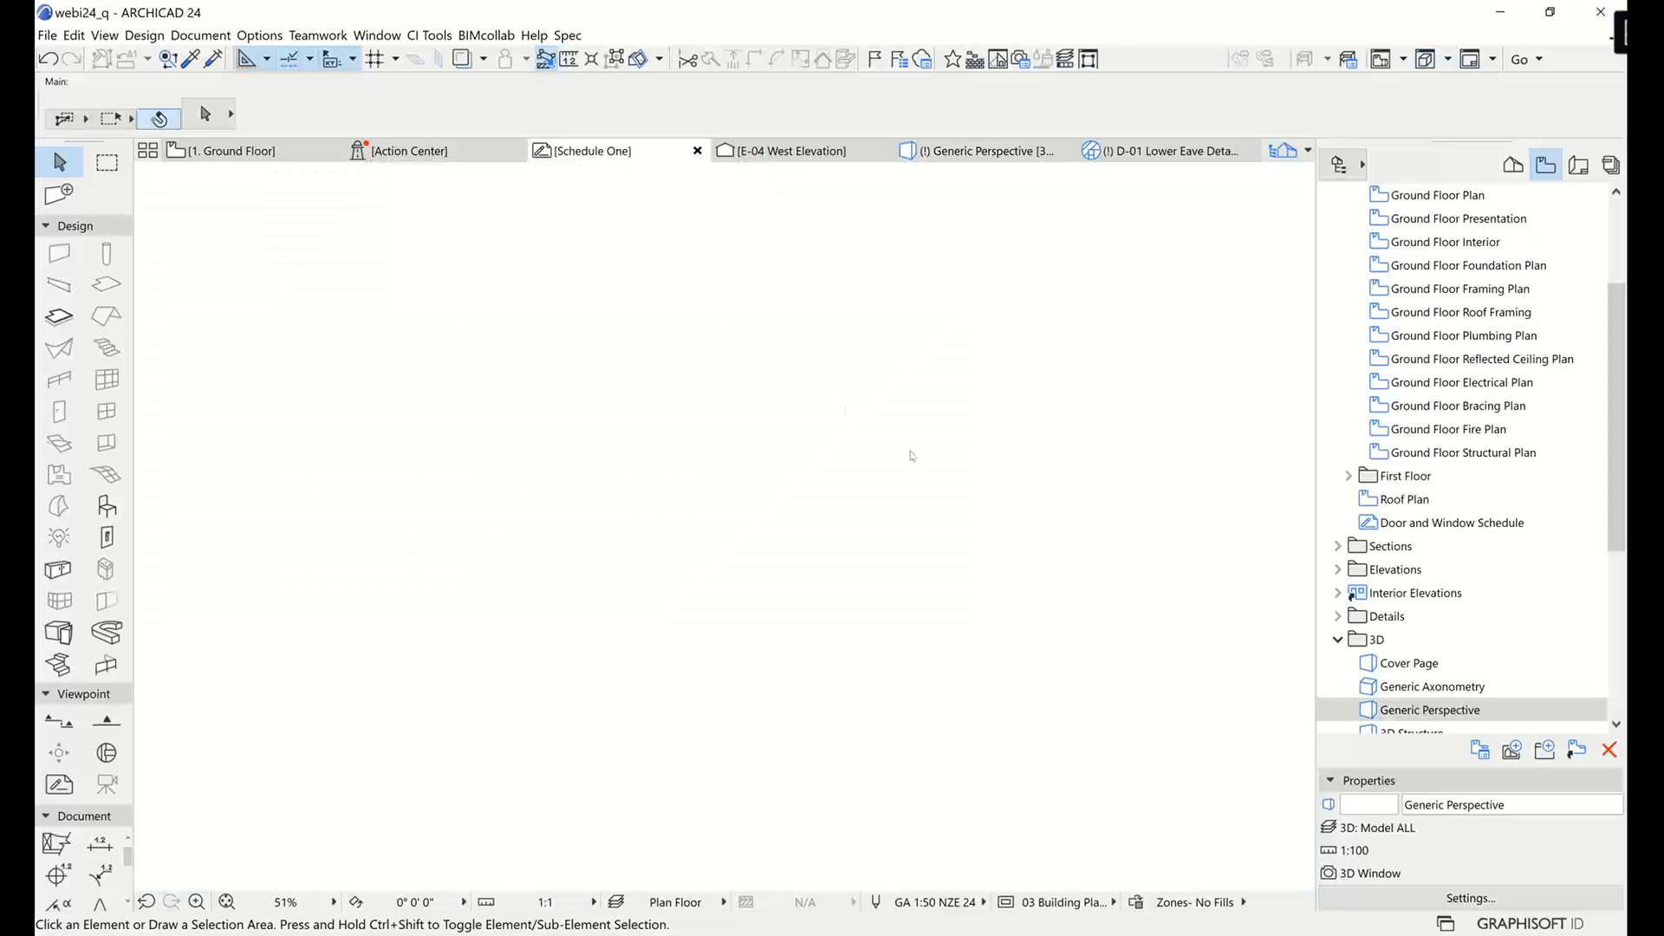
pyautogui.scroll(-3, 1044, 381)
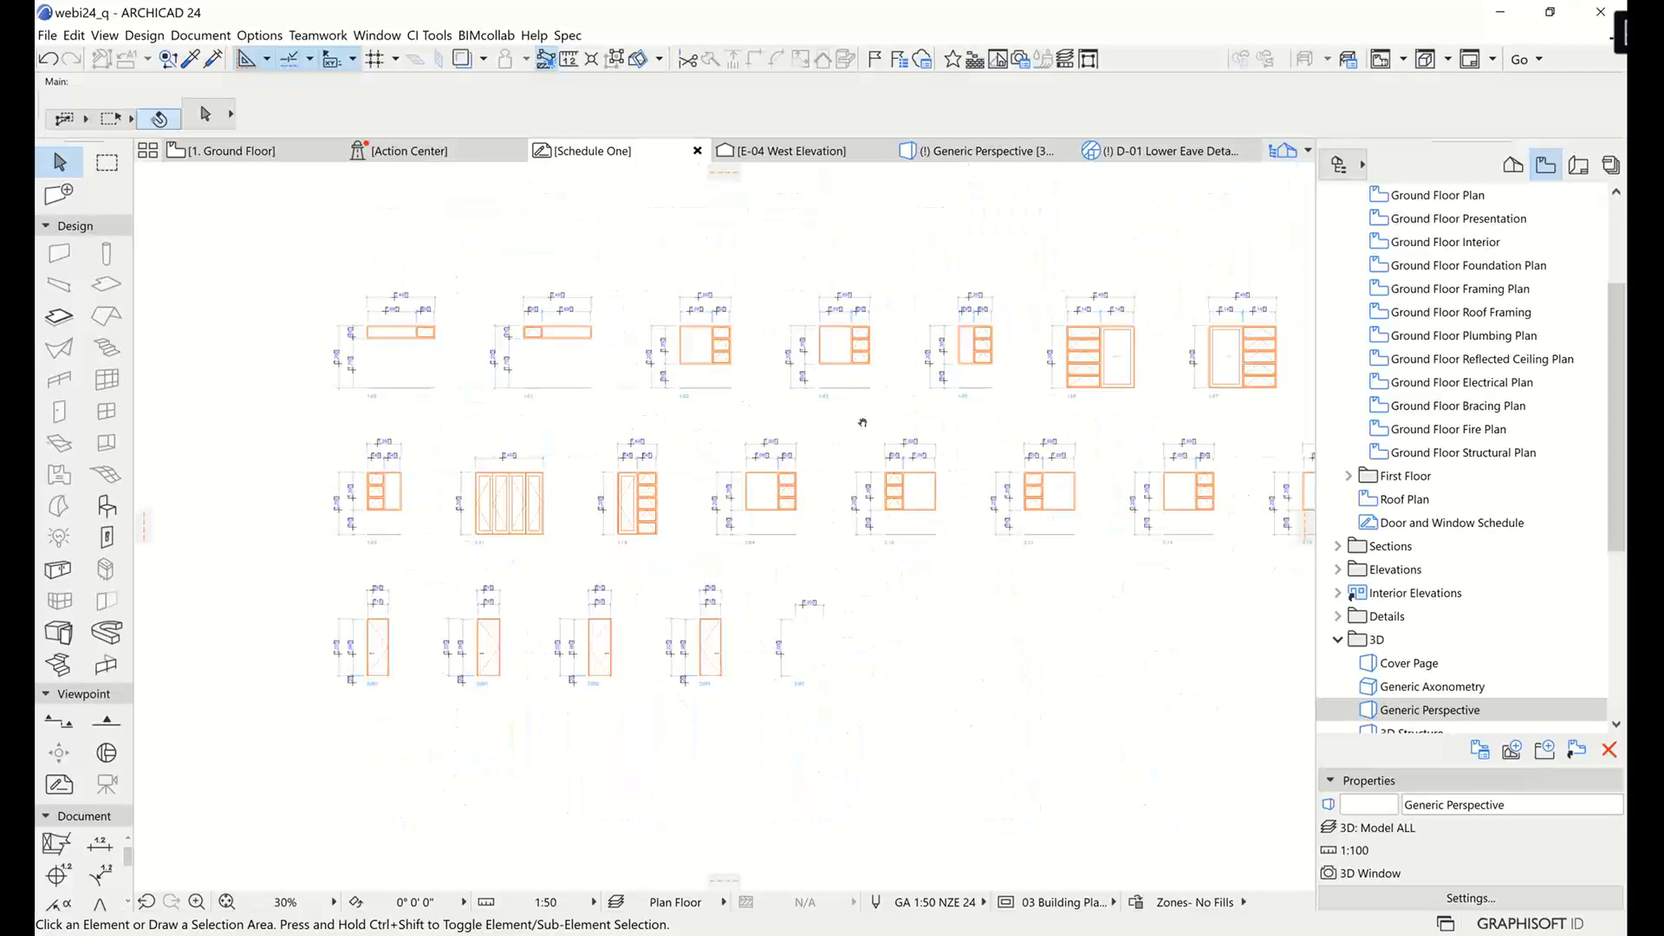
pyautogui.scroll(2, 877, 396)
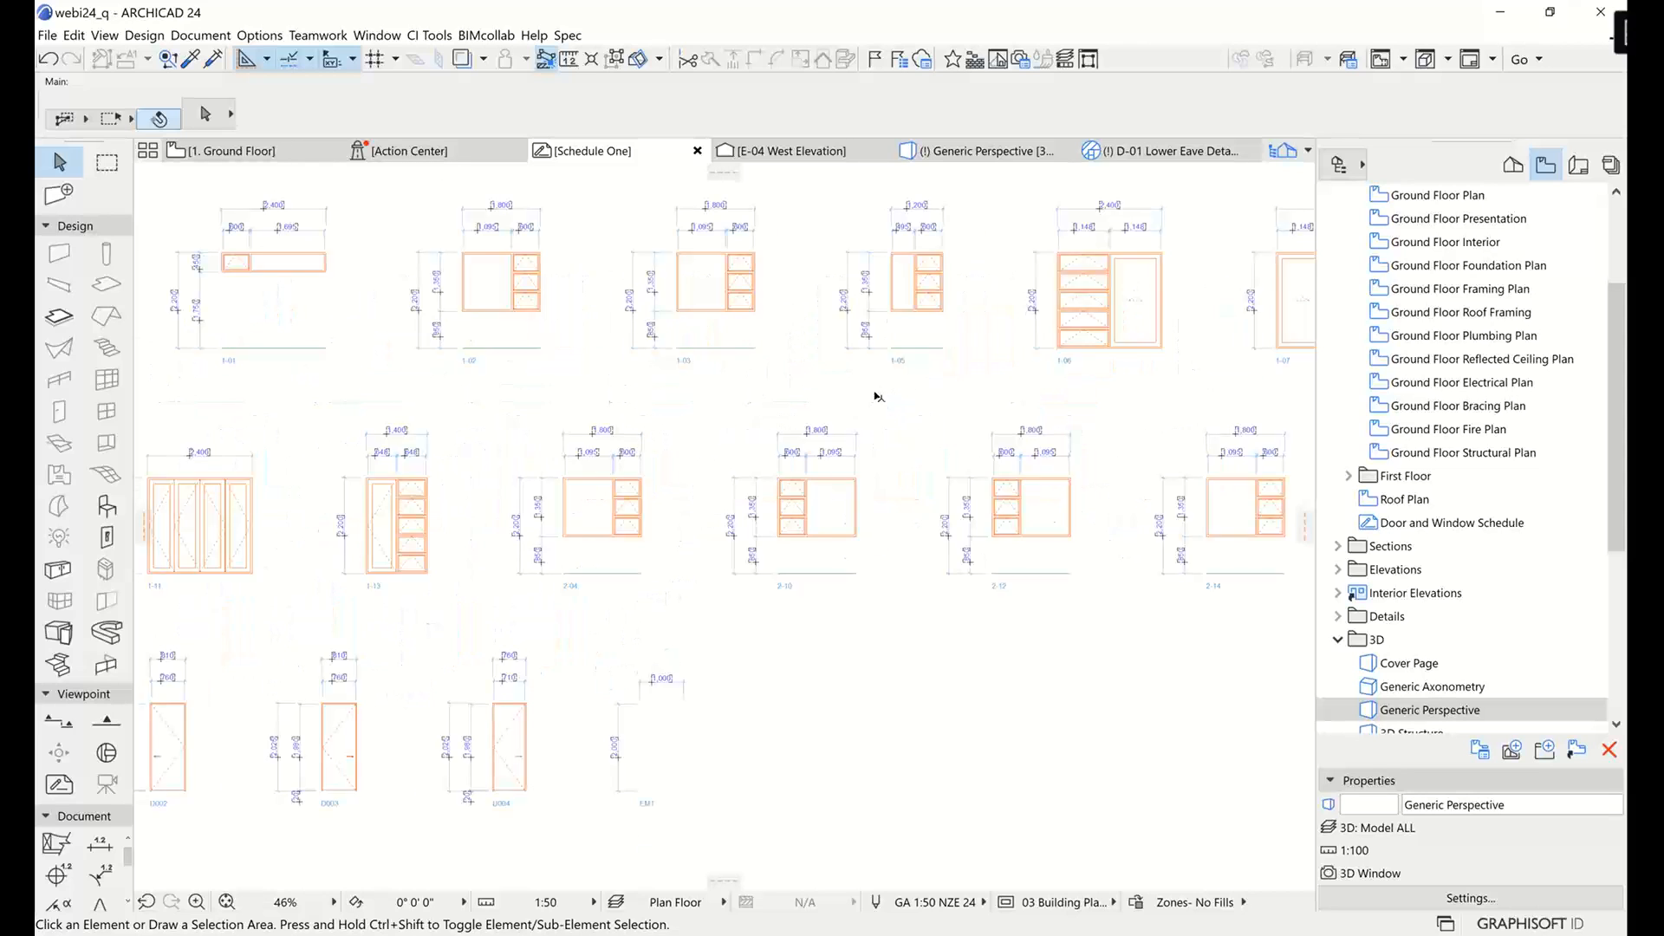
pyautogui.scroll(1, 668, 431)
pyautogui.moveTo(711, 406); pyautogui.dragTo(1109, 437, button='middle')
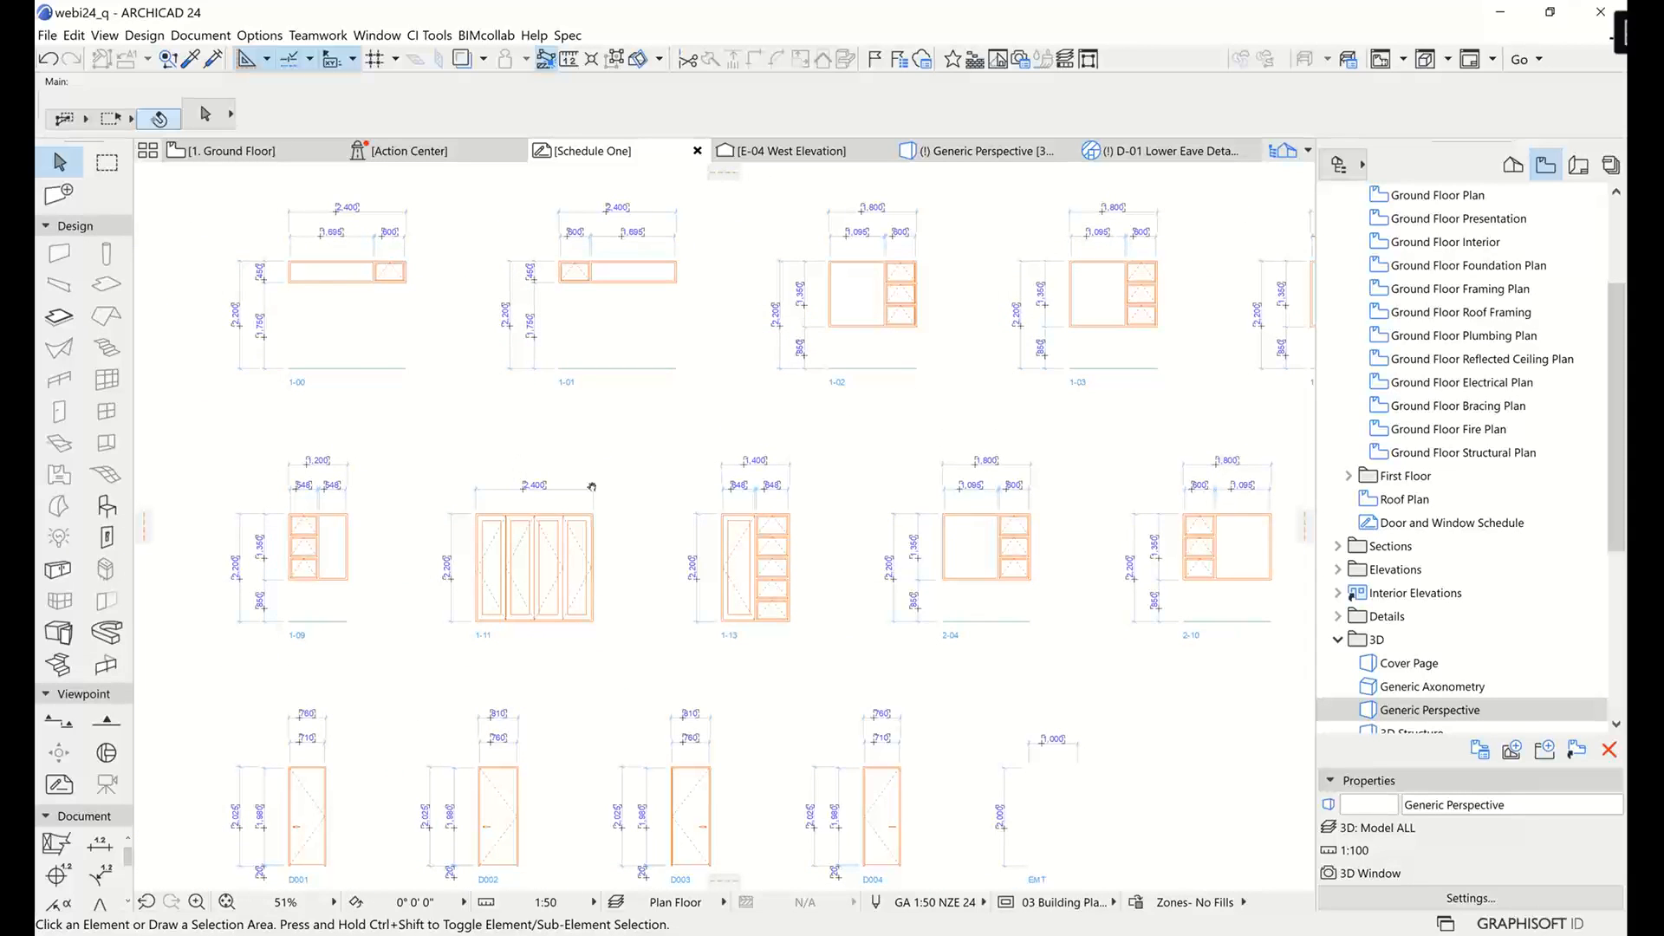
pyautogui.moveTo(592, 487); pyautogui.dragTo(769, 512, button='middle')
pyautogui.scroll(2, 669, 415)
pyautogui.moveTo(668, 416); pyautogui.dragTo(598, 517, button='middle')
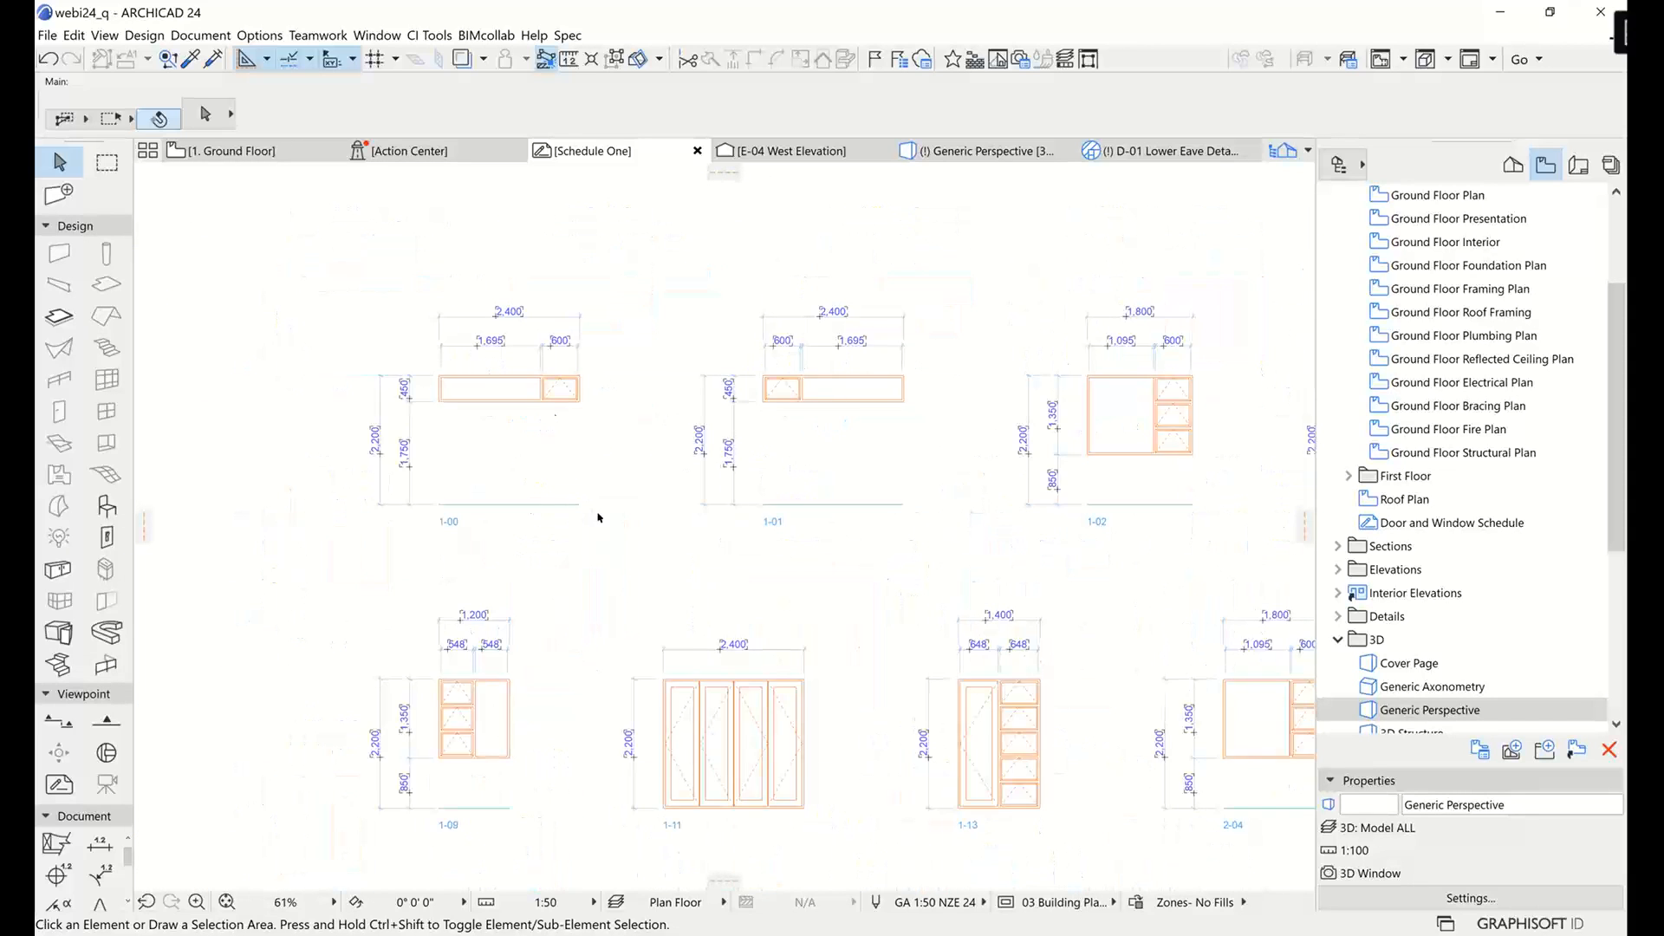
# Turn on Show datum label in Schedule One's dimension settings in the CI Tools Schedule Manager and update the schedule worksheets.
pyautogui.click(431, 34)
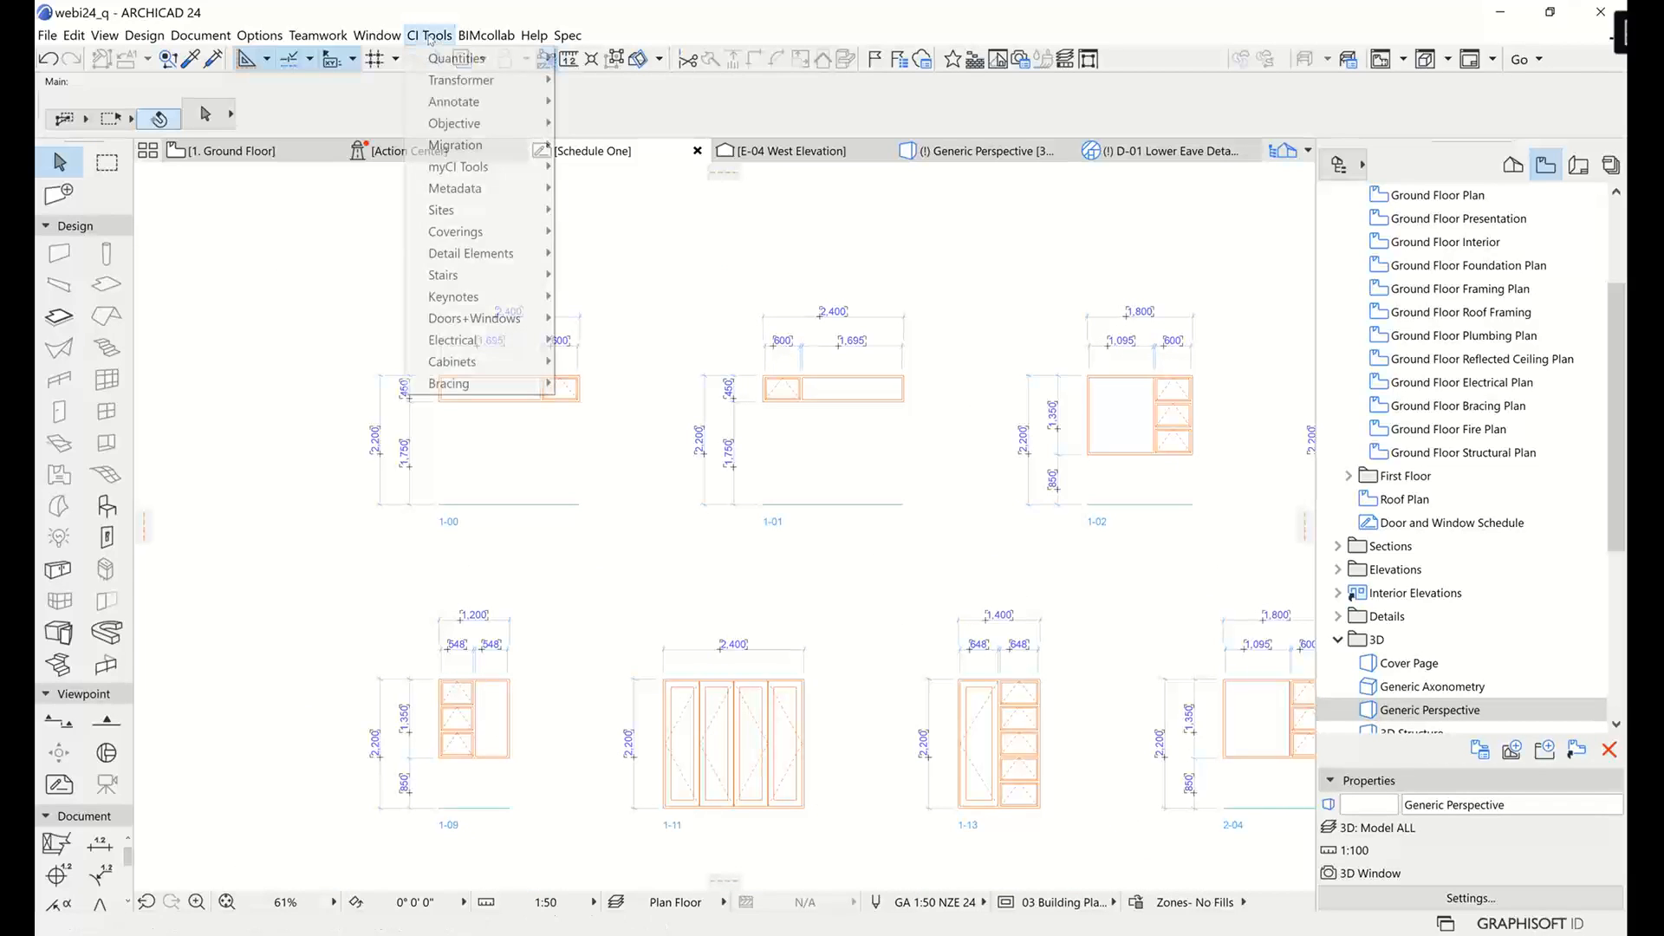
pyautogui.moveTo(509, 318)
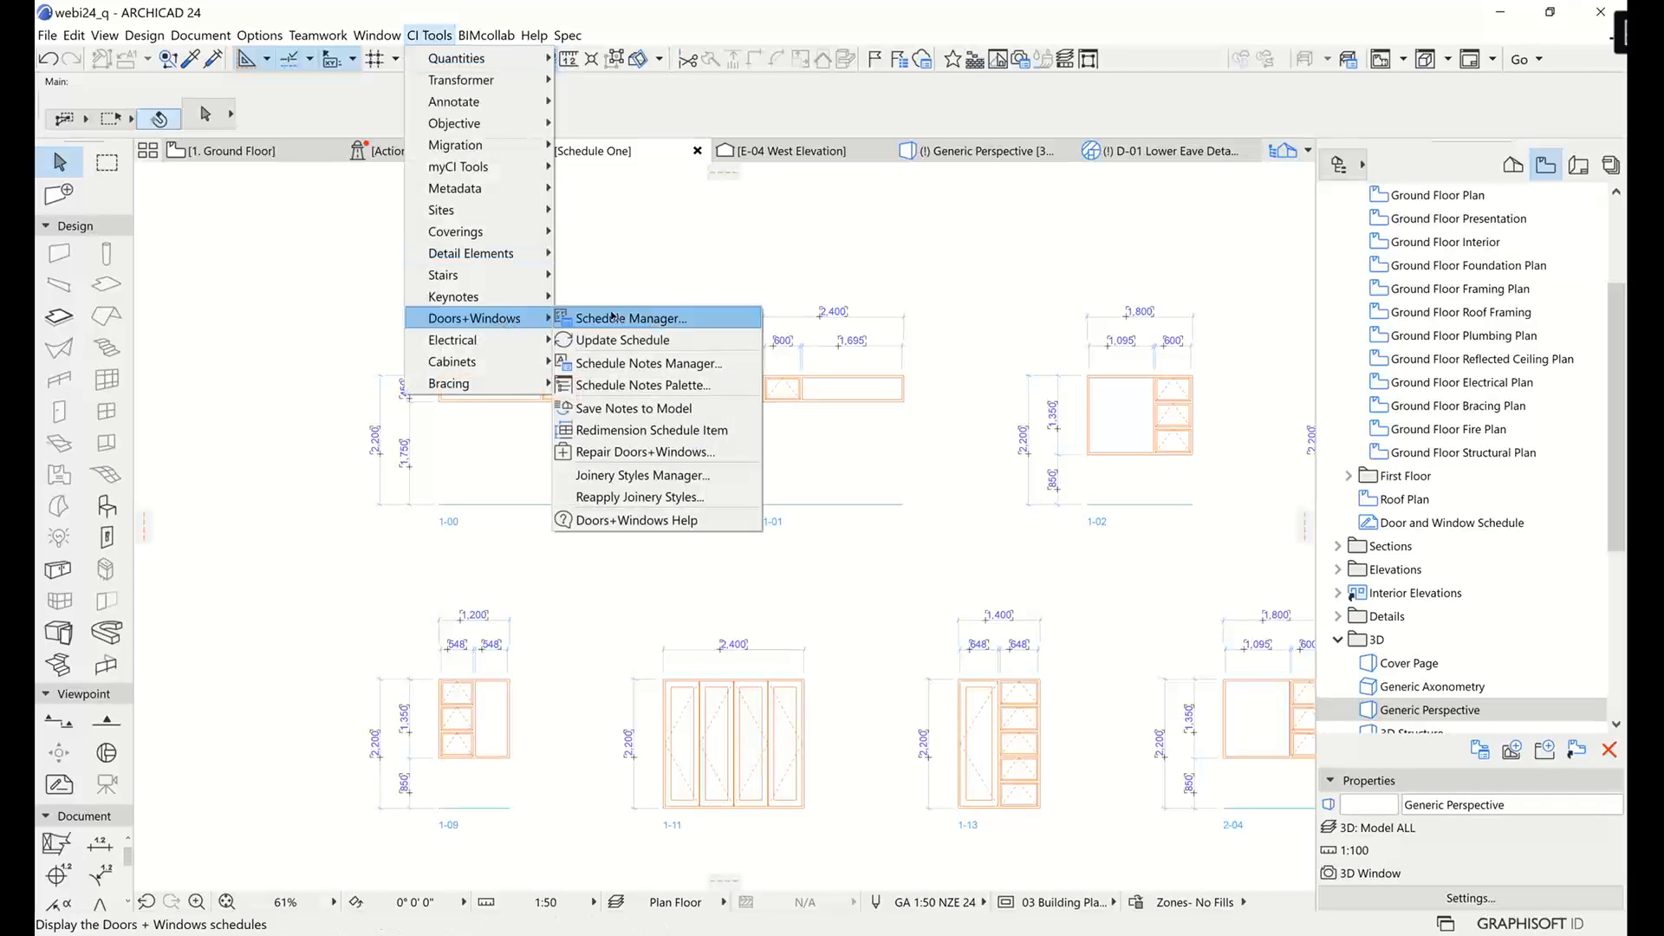
pyautogui.click(732, 316)
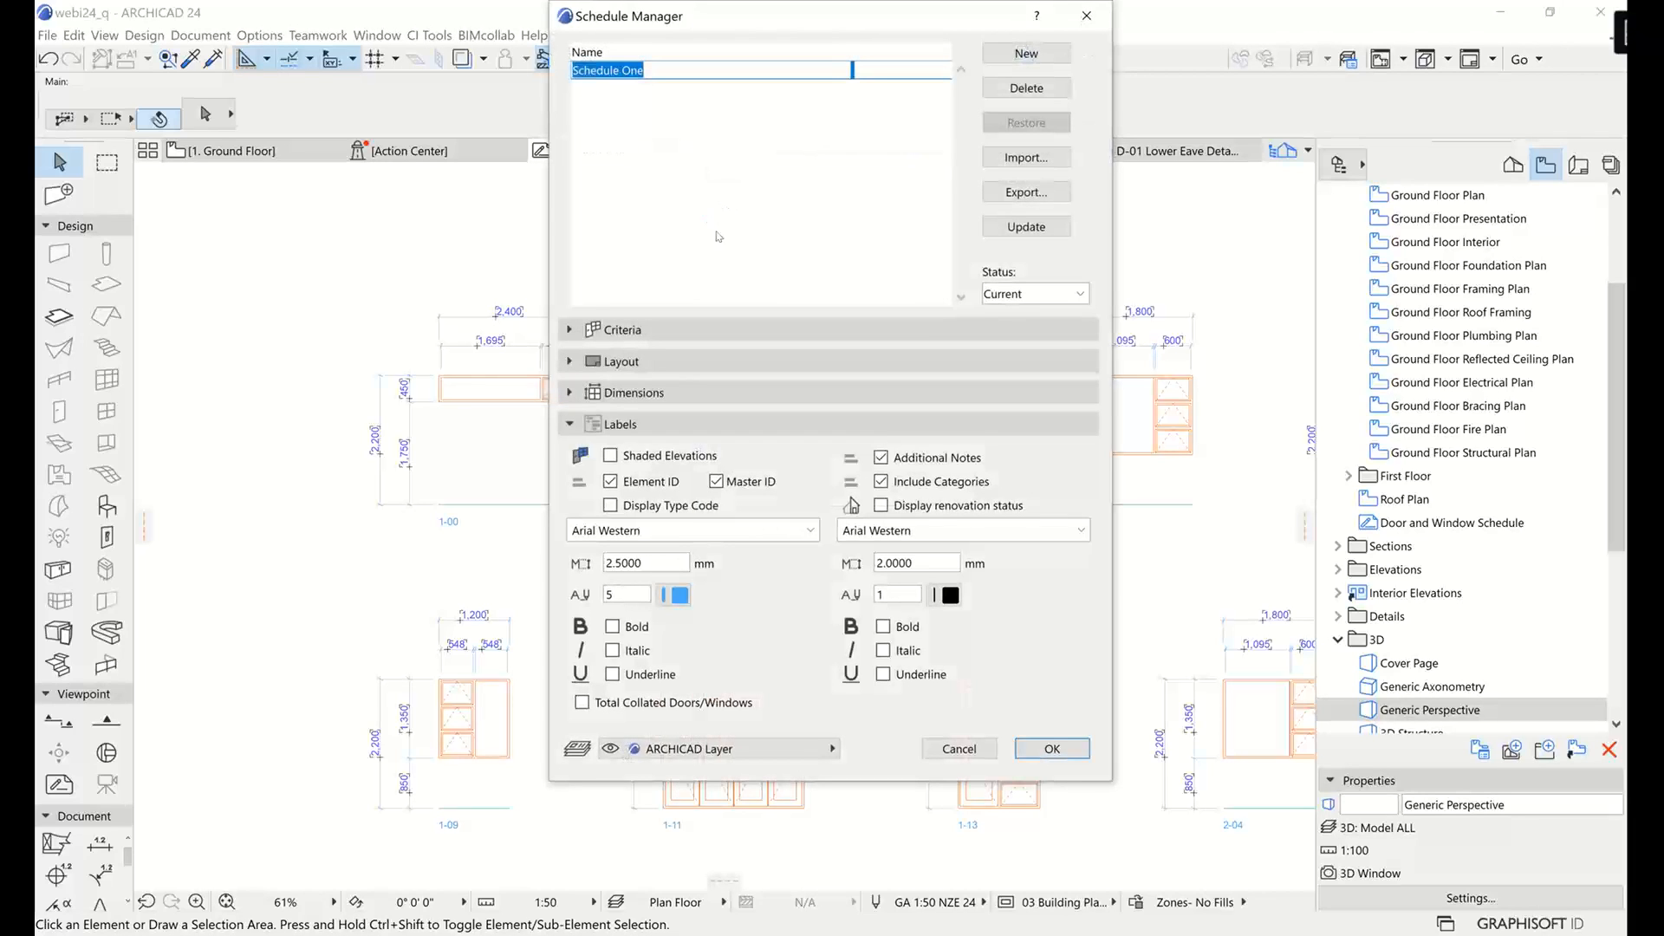
pyautogui.click(656, 400)
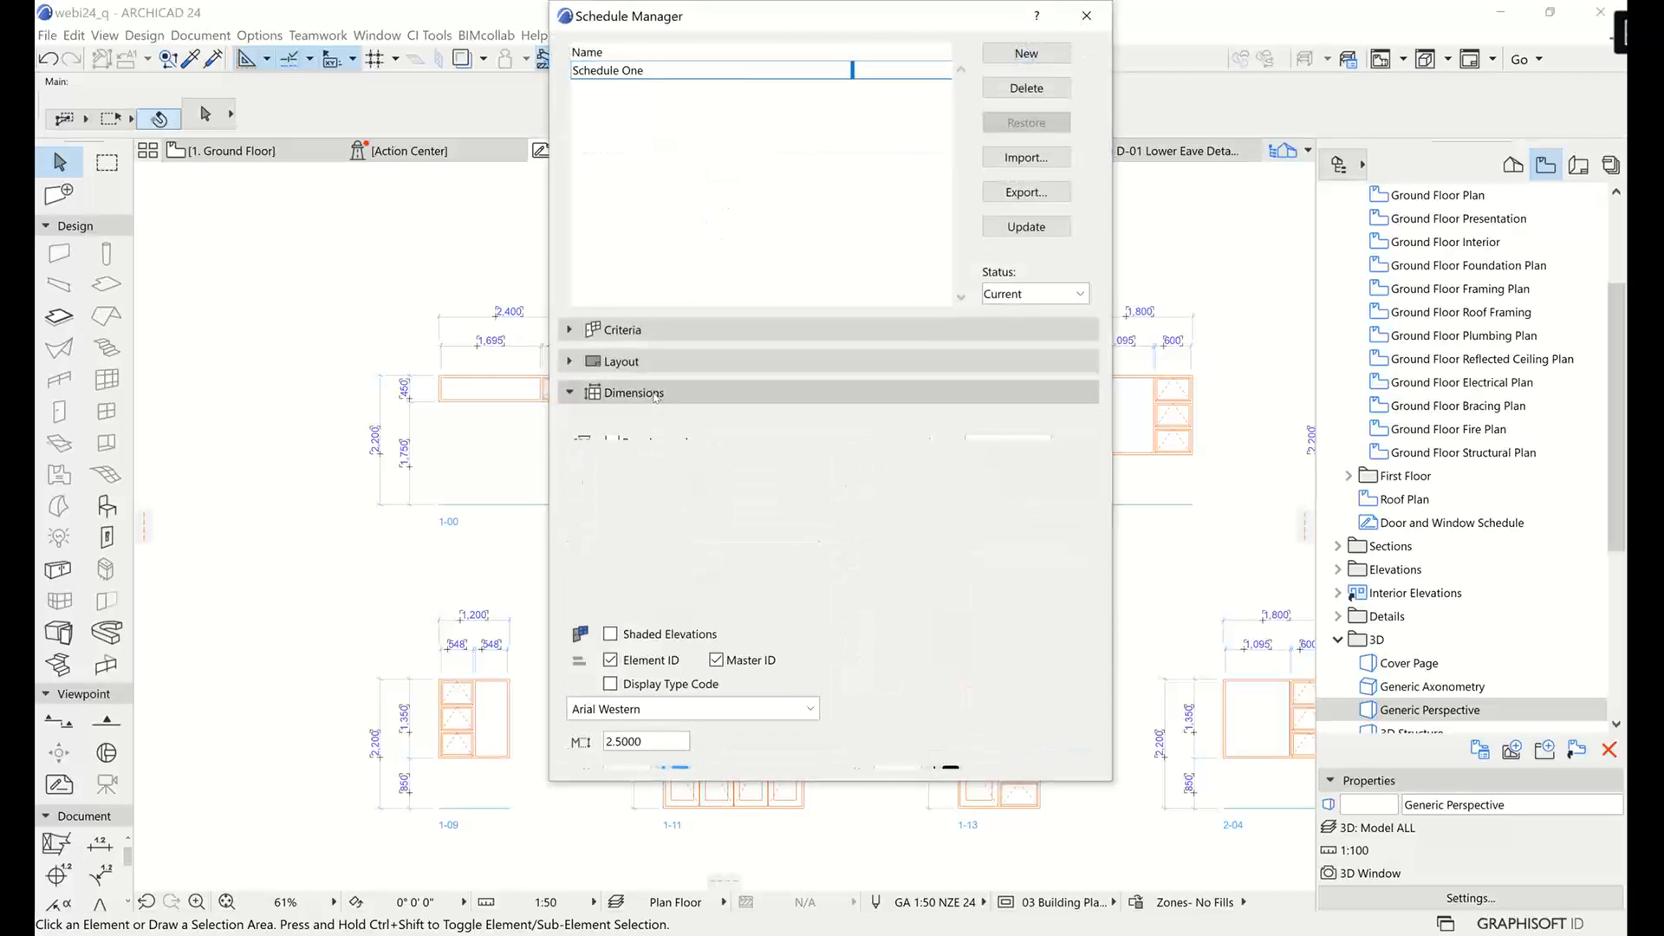
pyautogui.click(641, 602)
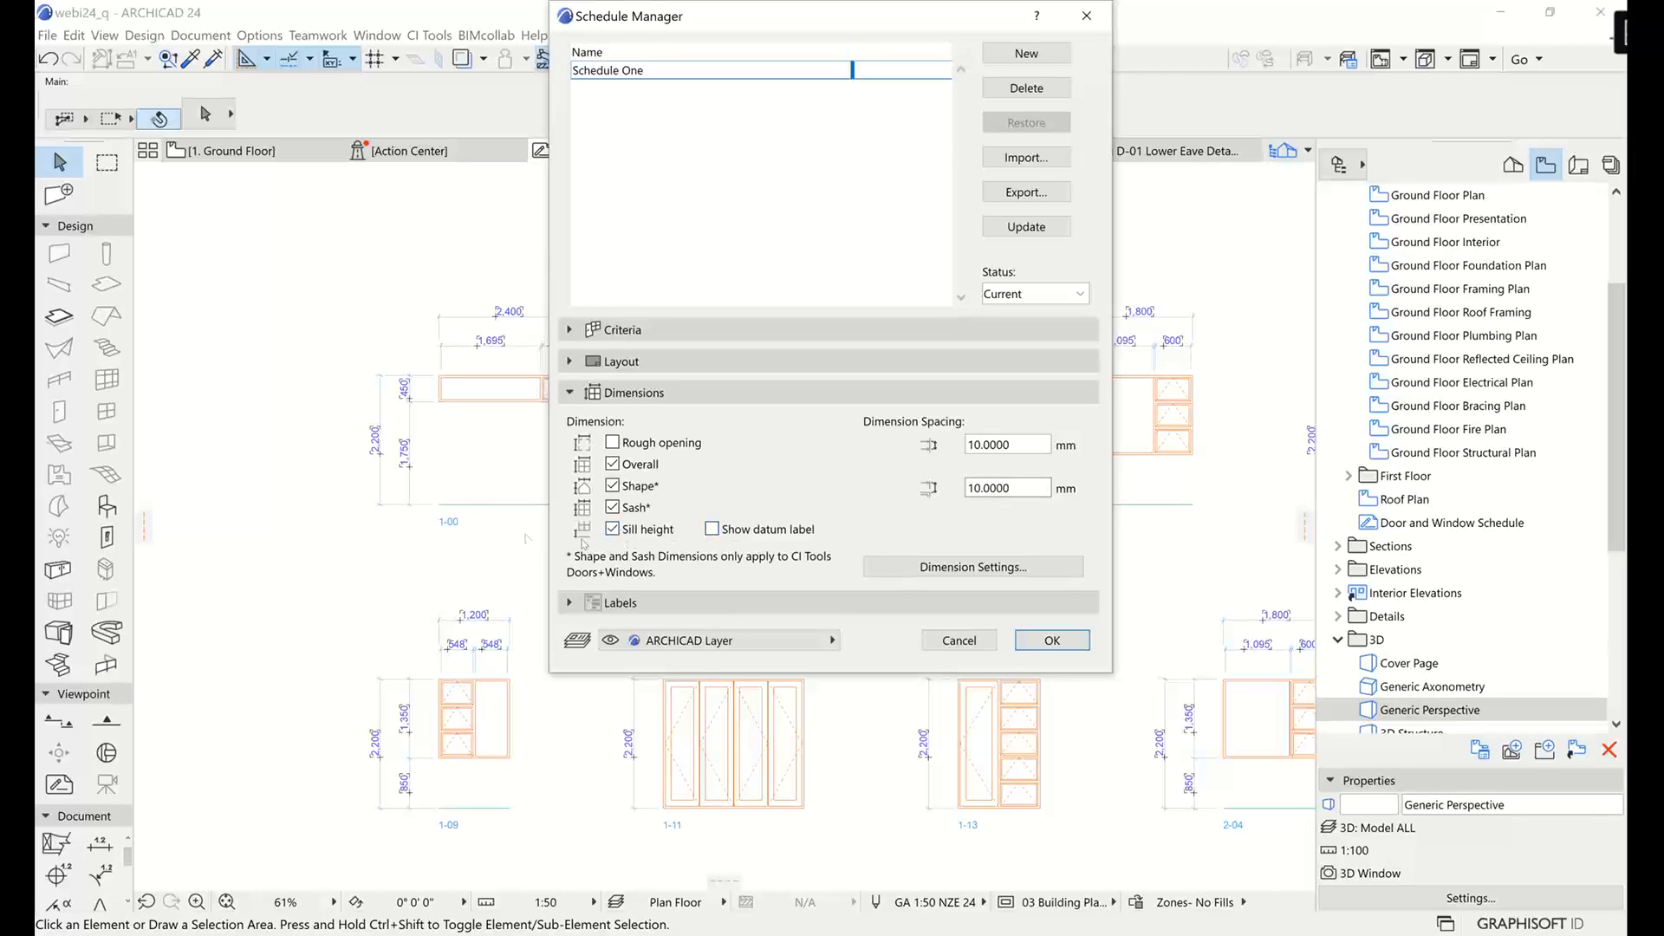
pyautogui.click(714, 531)
pyautogui.click(1067, 638)
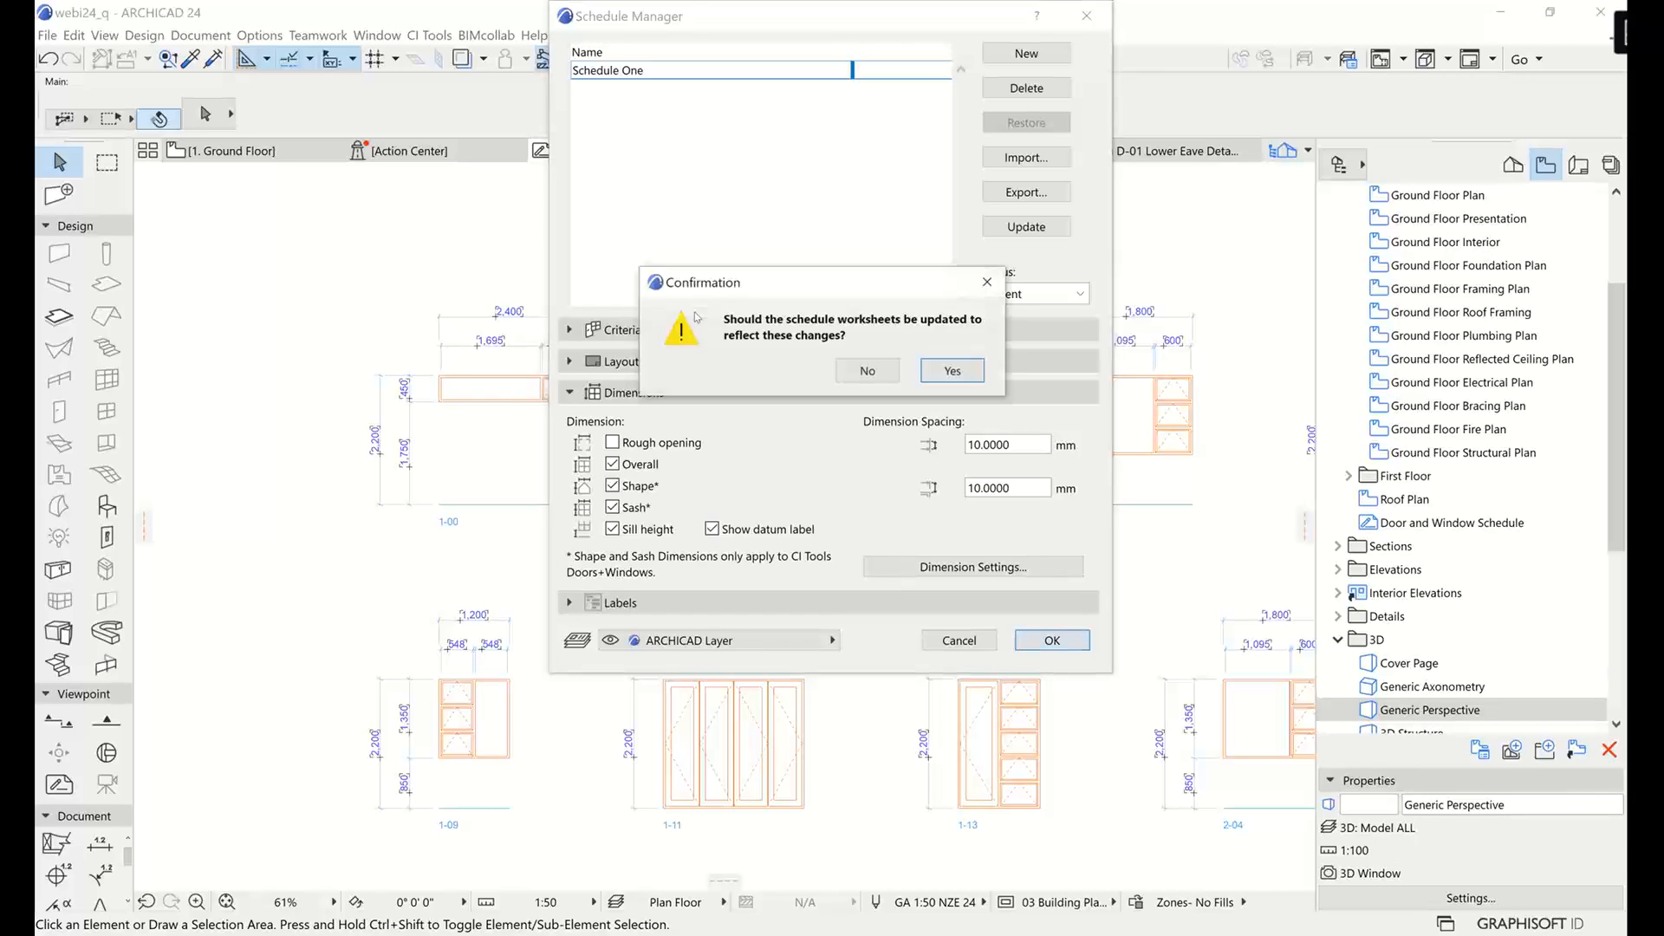
pyautogui.click(953, 371)
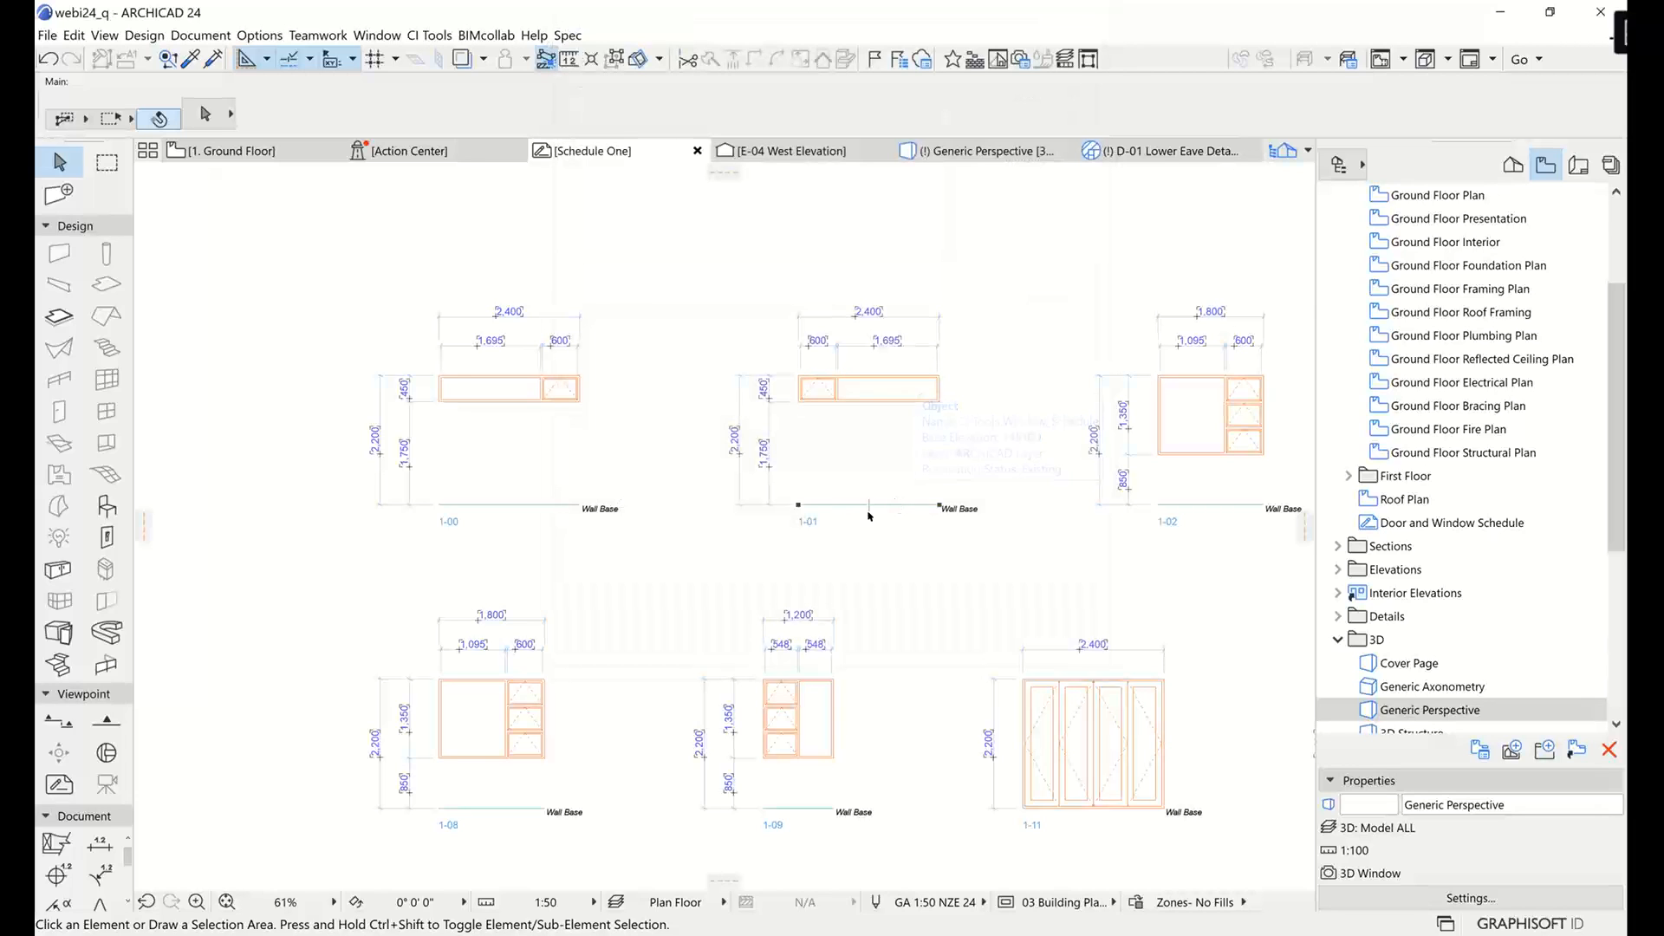
# Check the datum labels beside the door and window elevations across the whole schedule.
pyautogui.scroll(4, 898, 505)
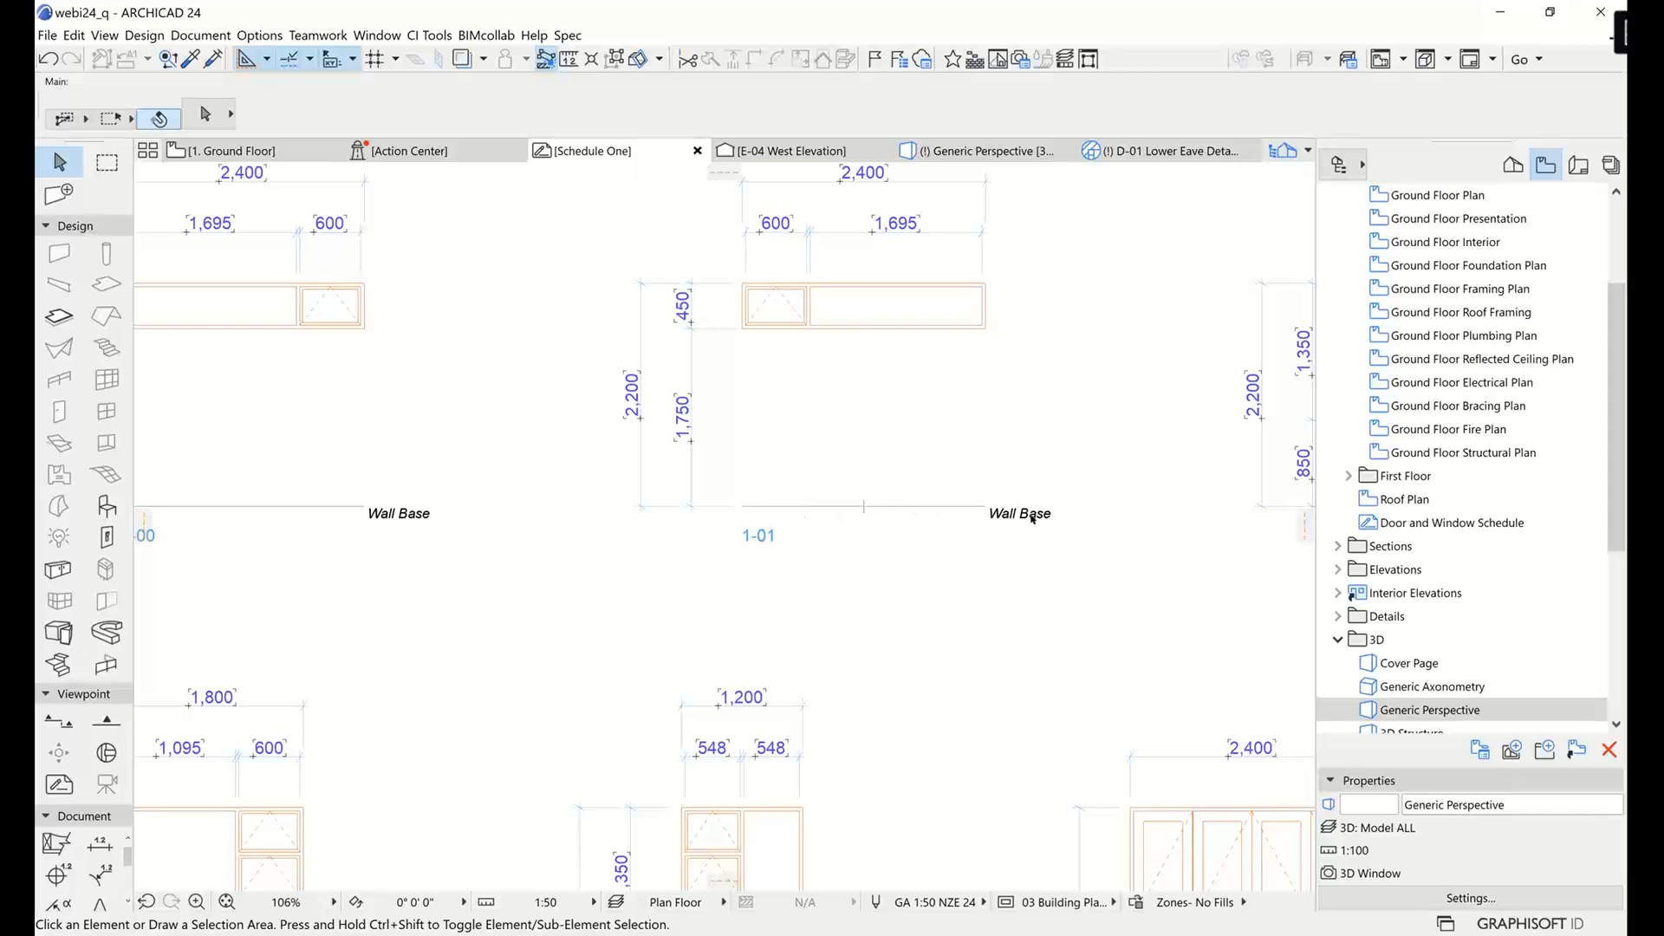
pyautogui.scroll(-4, 618, 419)
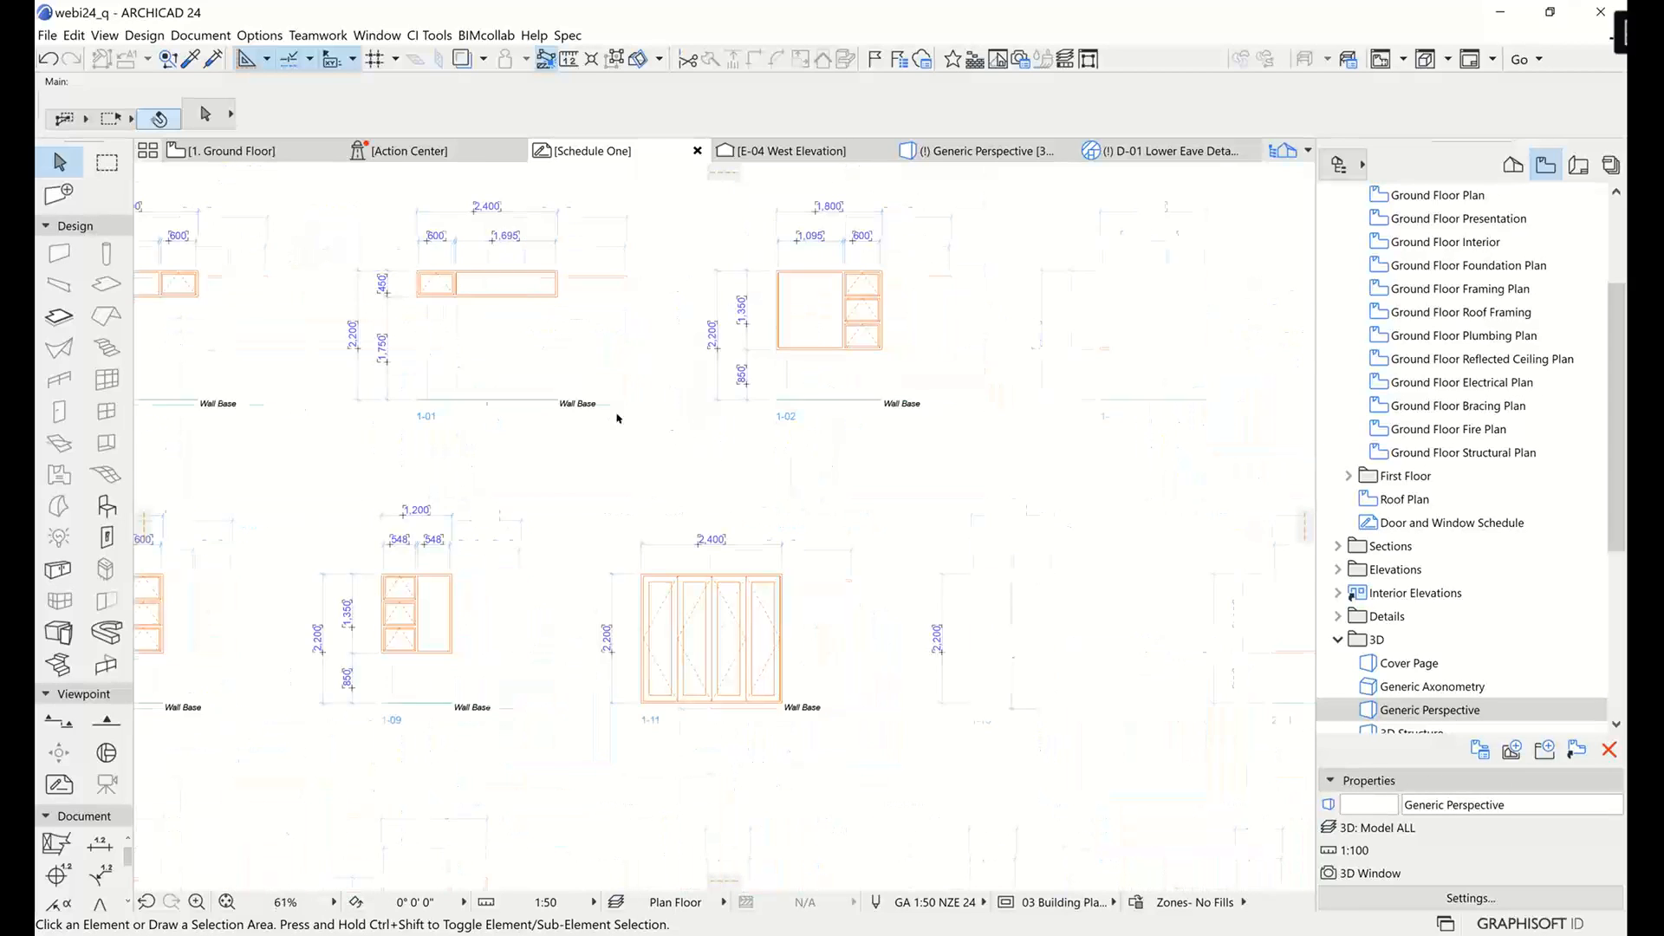
pyautogui.scroll(-3, 850, 477)
pyautogui.scroll(-2, 1079, 555)
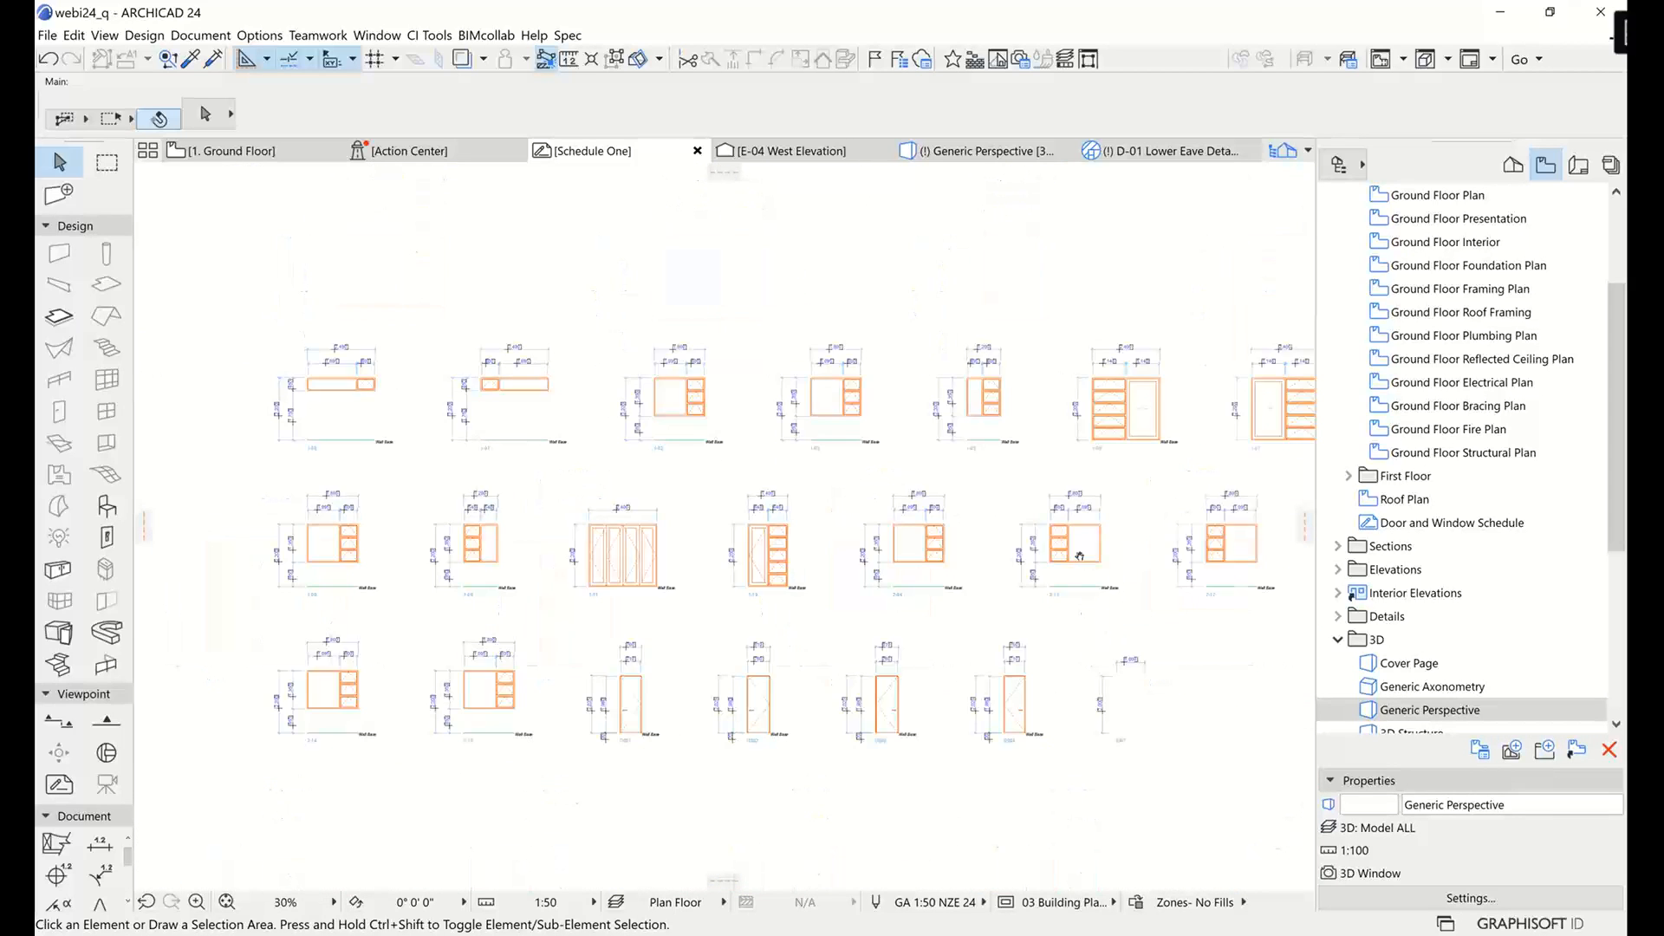
pyautogui.scroll(4, 997, 390)
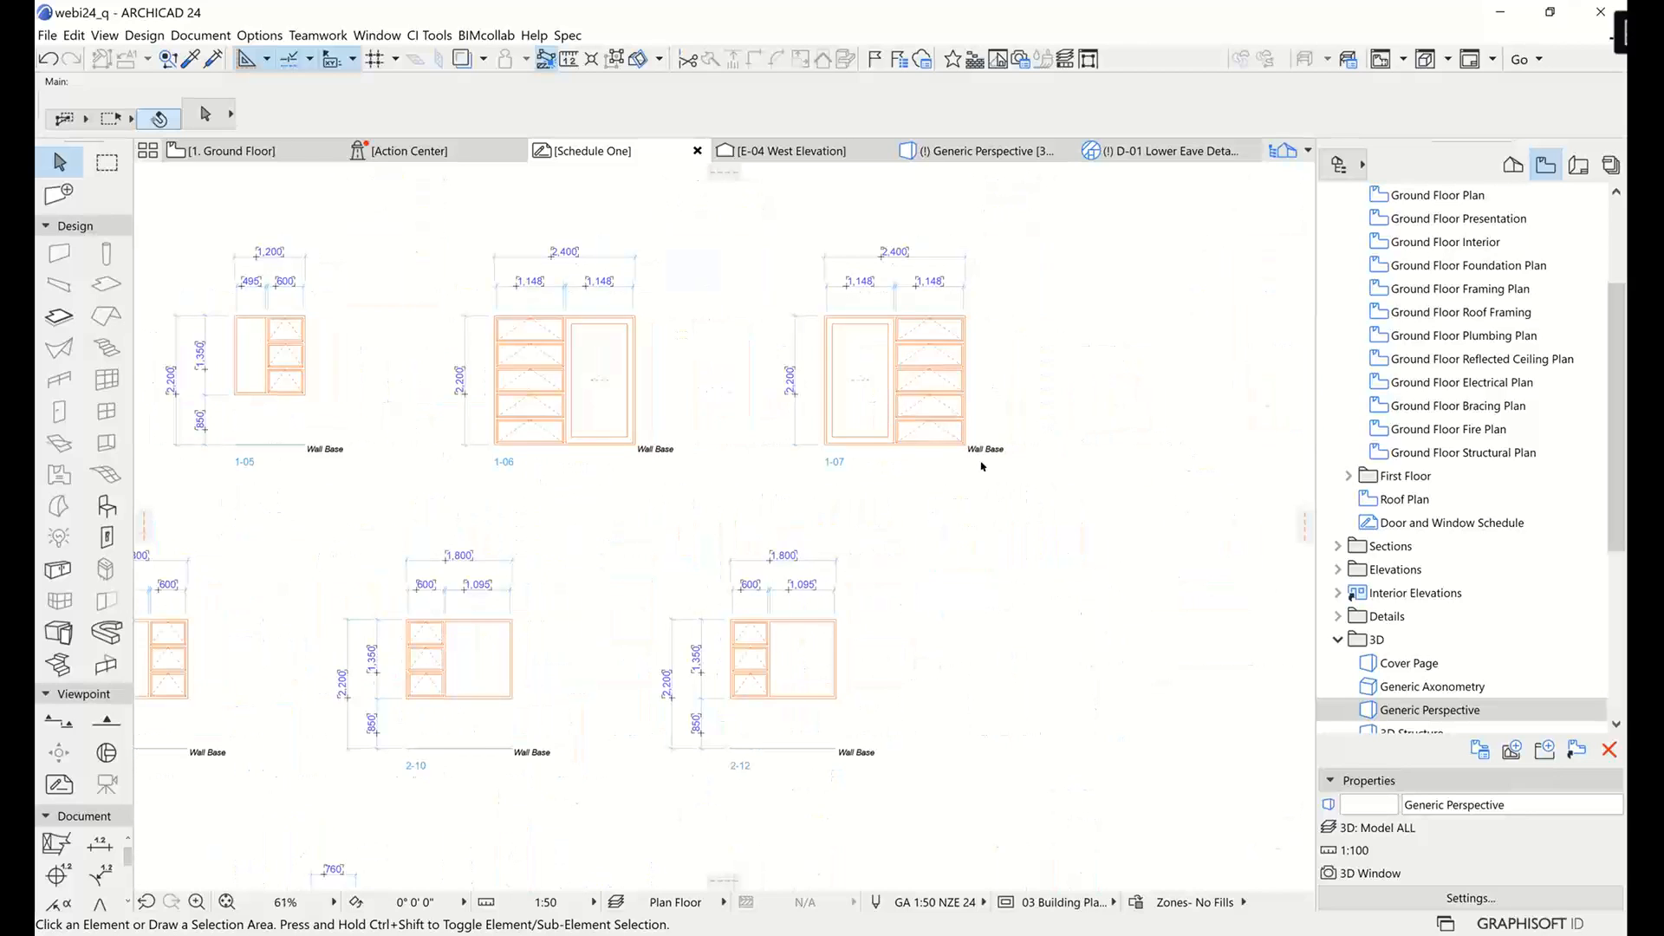
pyautogui.scroll(-2, 982, 467)
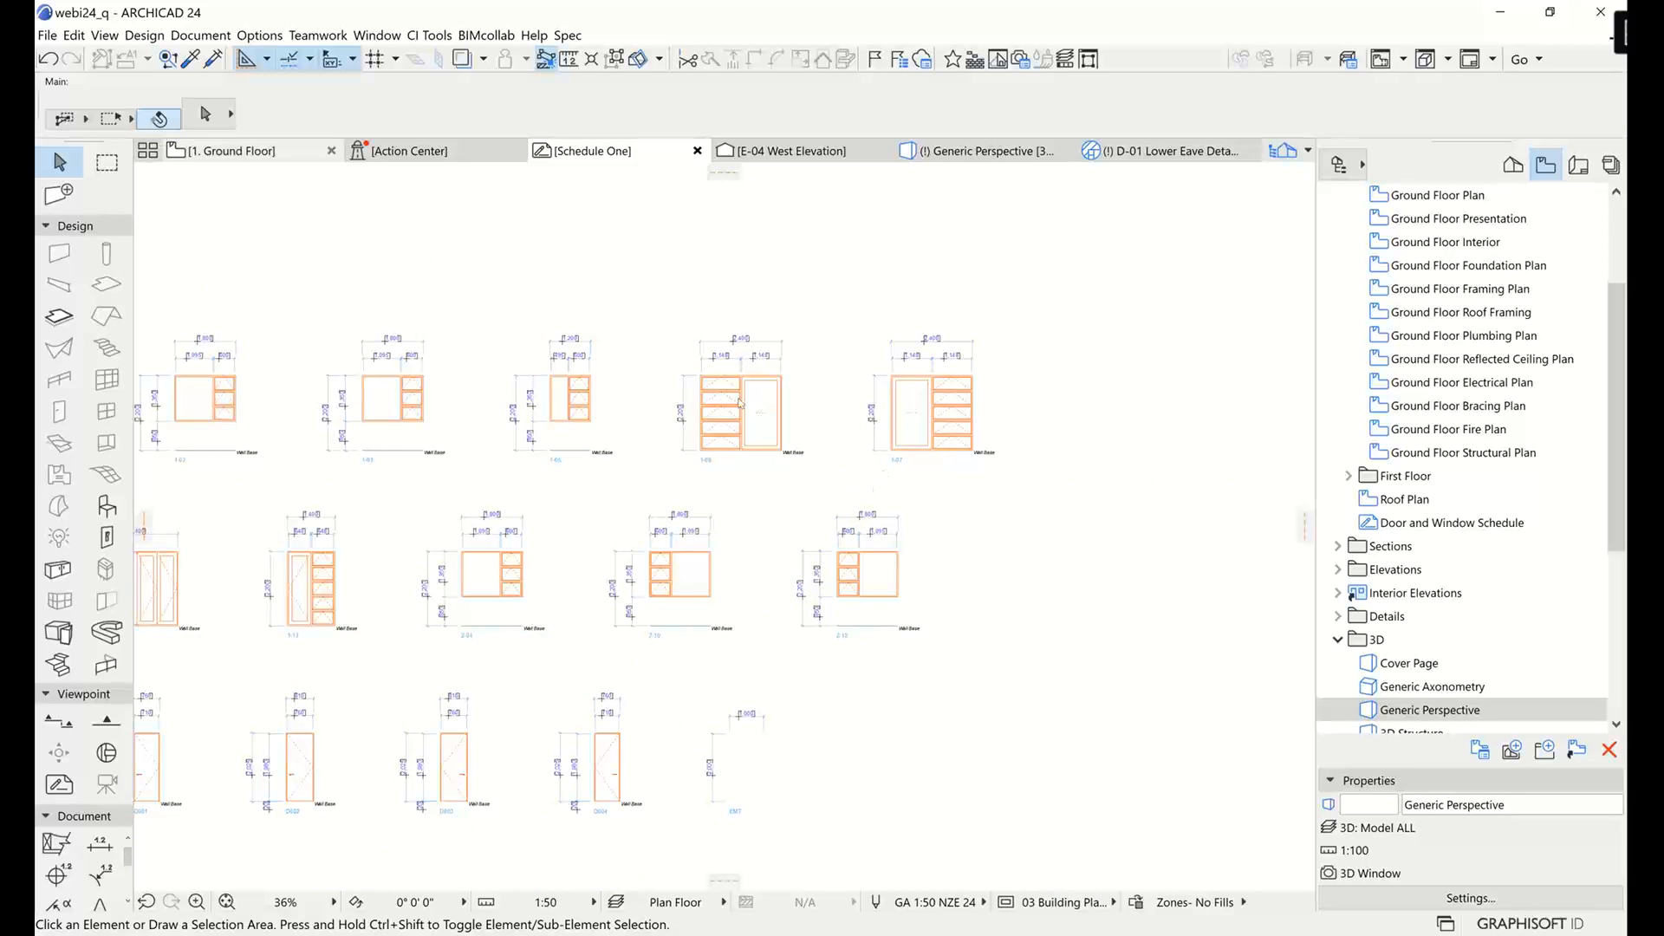
# Delete the CI Tools wall covering from the lower building's deck-side wall in the Generic Perspective view.
pyautogui.click(219, 151)
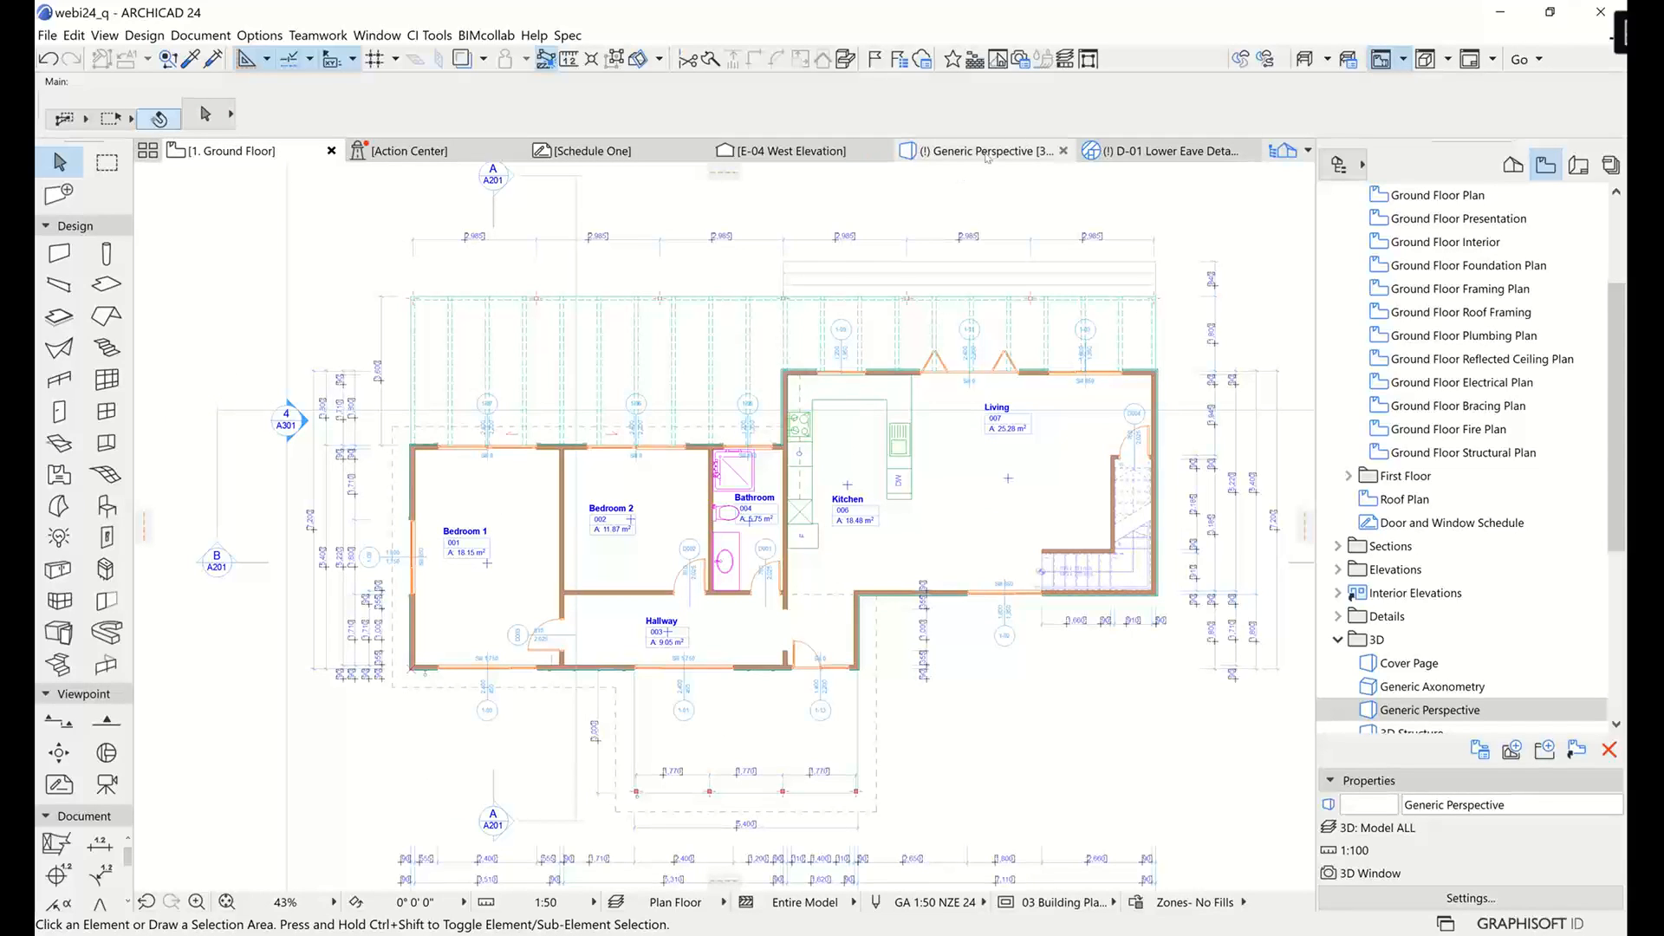
pyautogui.moveTo(979, 160)
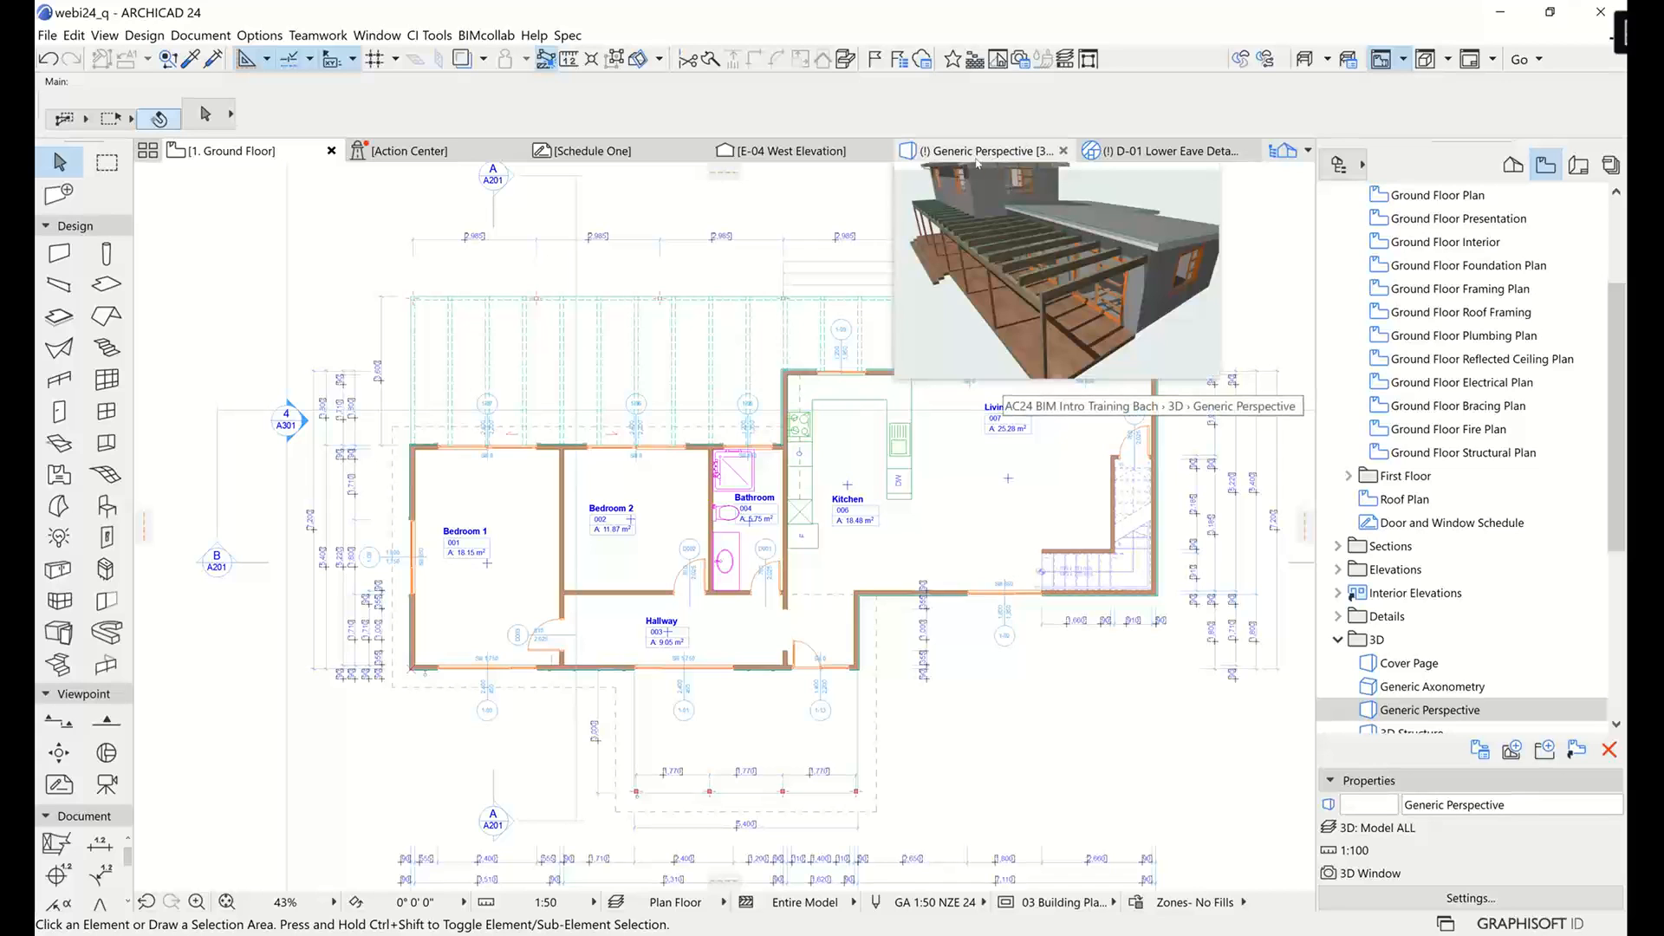
pyautogui.click(995, 153)
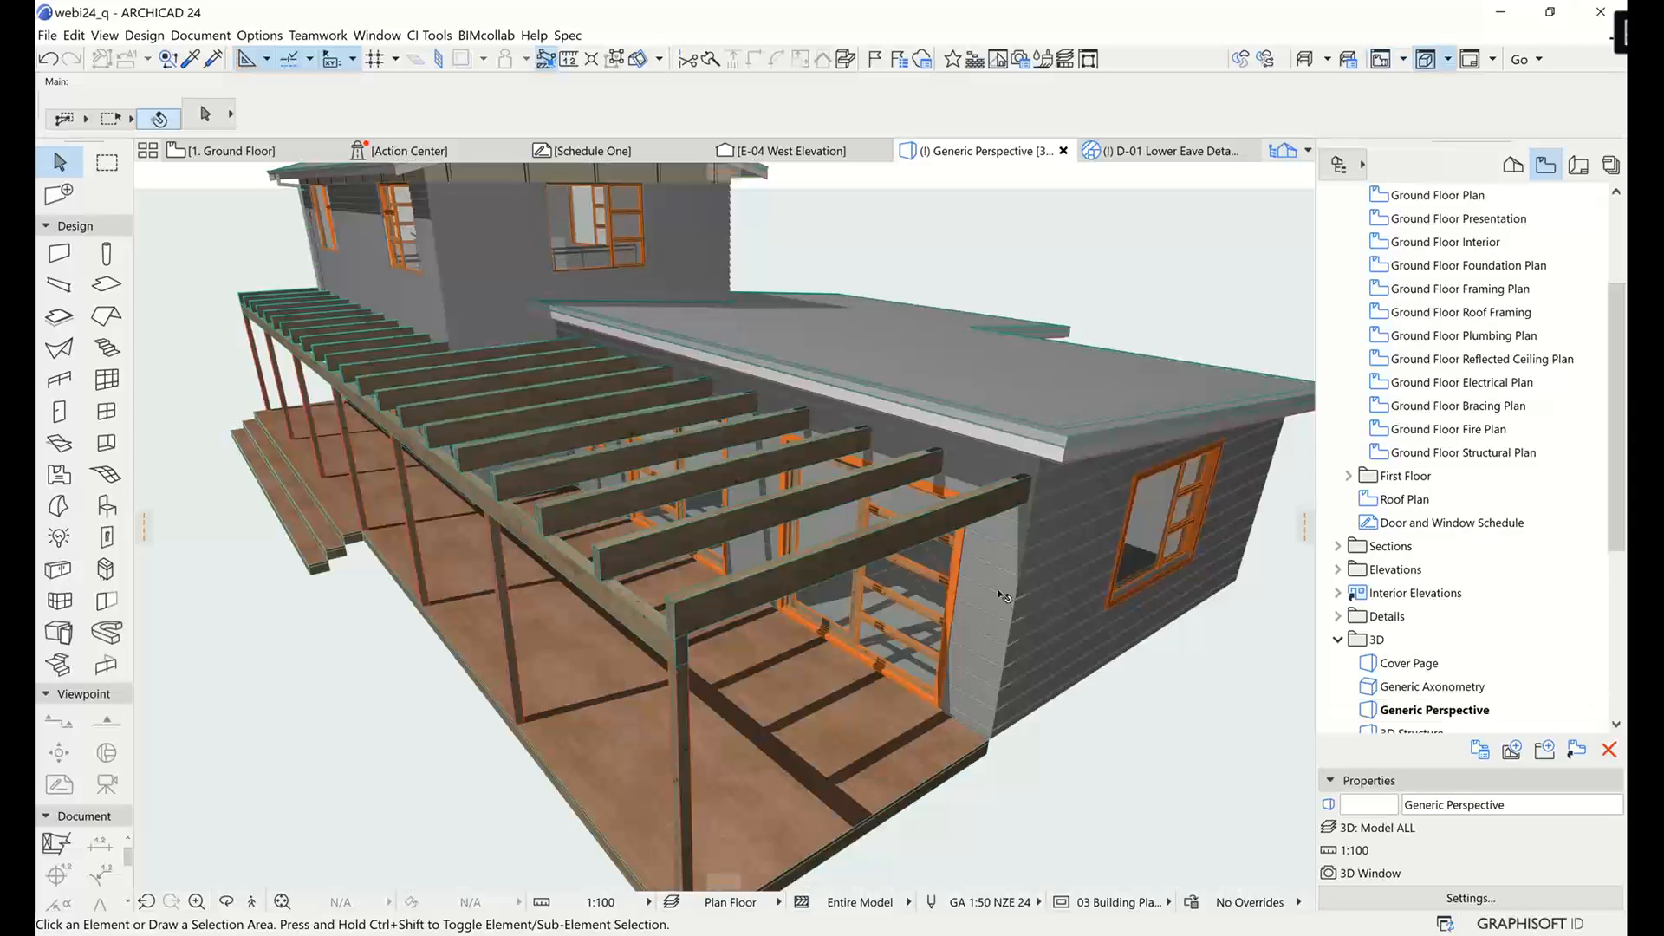
pyautogui.click(1003, 596)
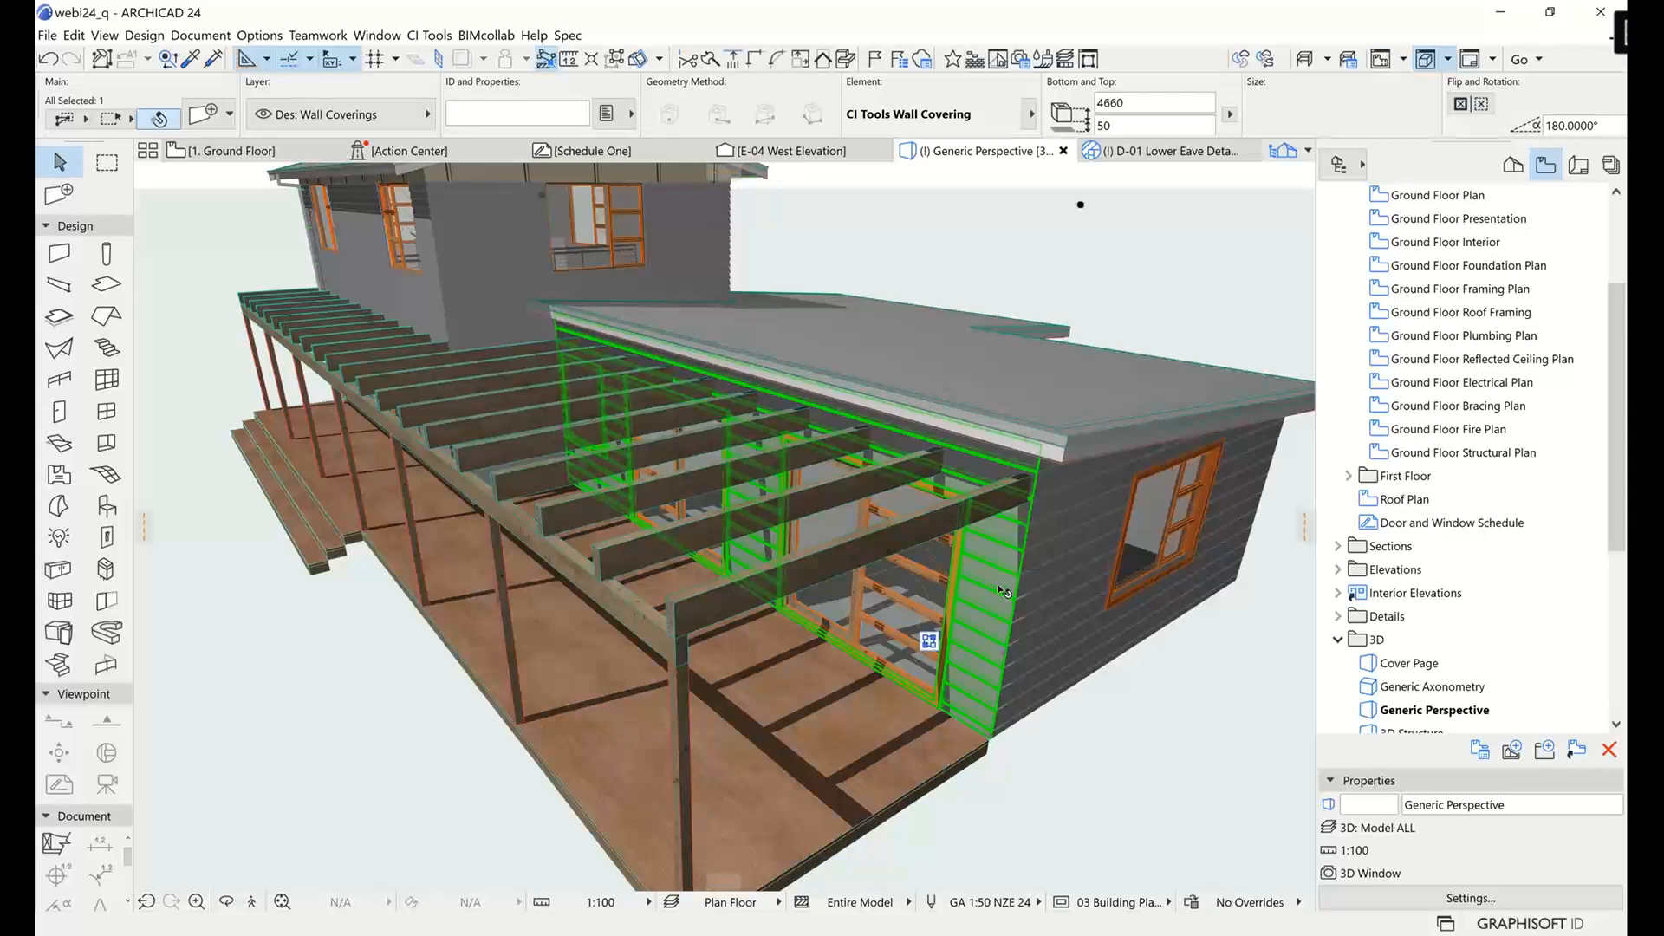
pyautogui.press('Delete')
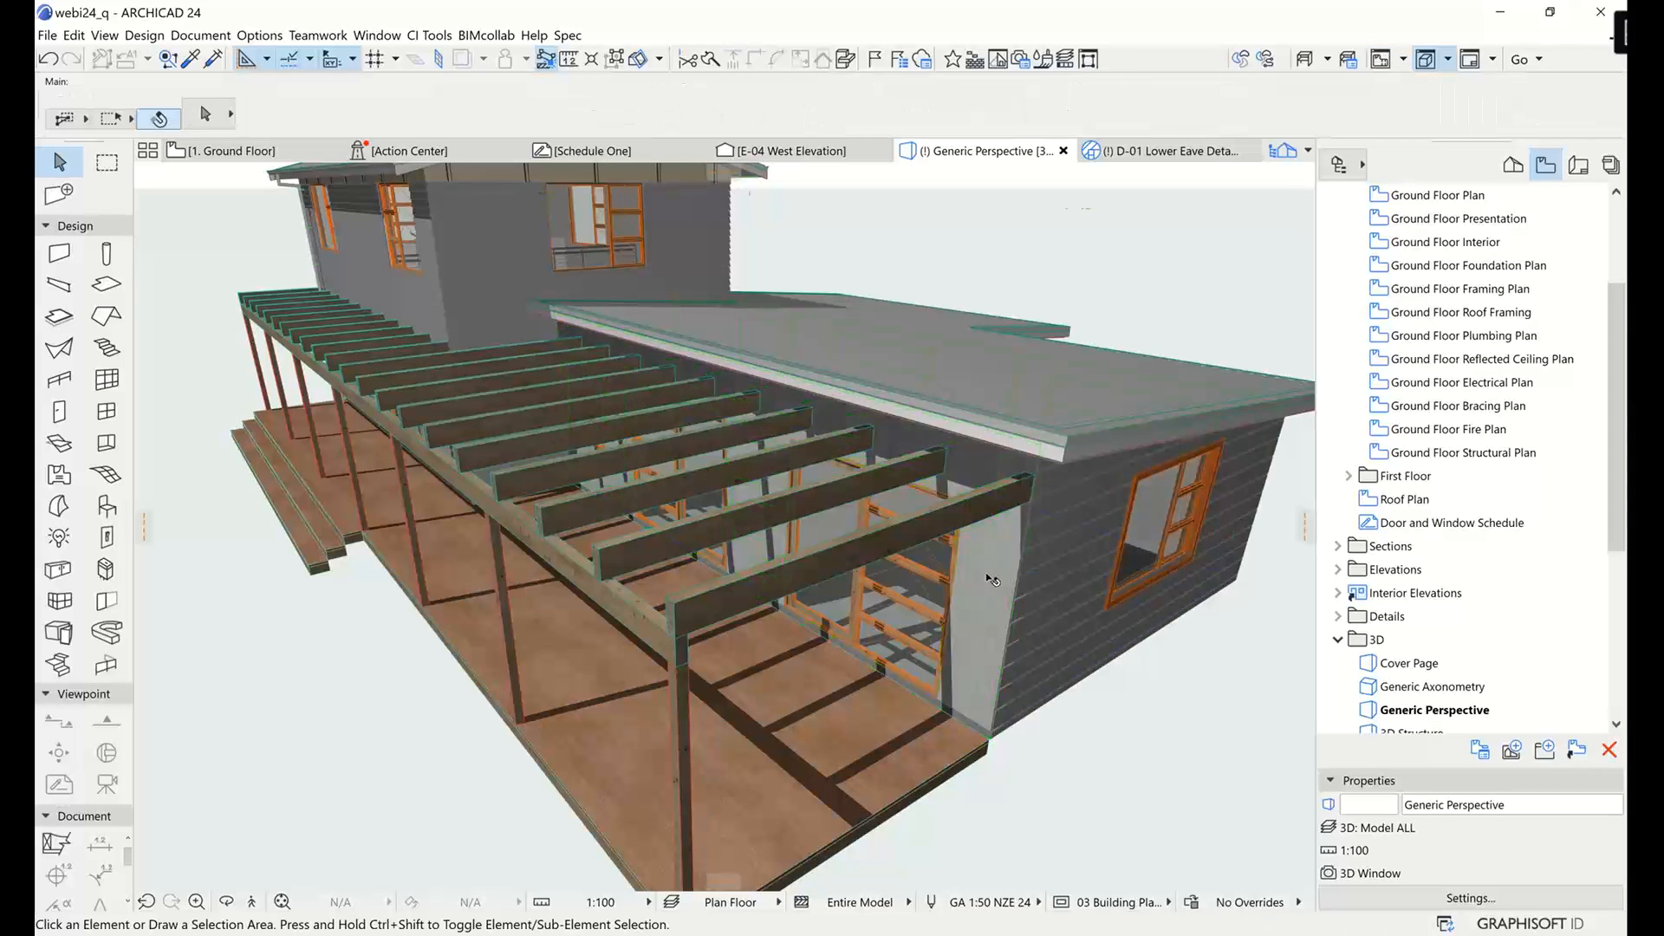
# Remove the trim by Roof - 001 from the deck-side wall alone and stretch the wall's height to about 5550 mm.
pyautogui.click(999, 586)
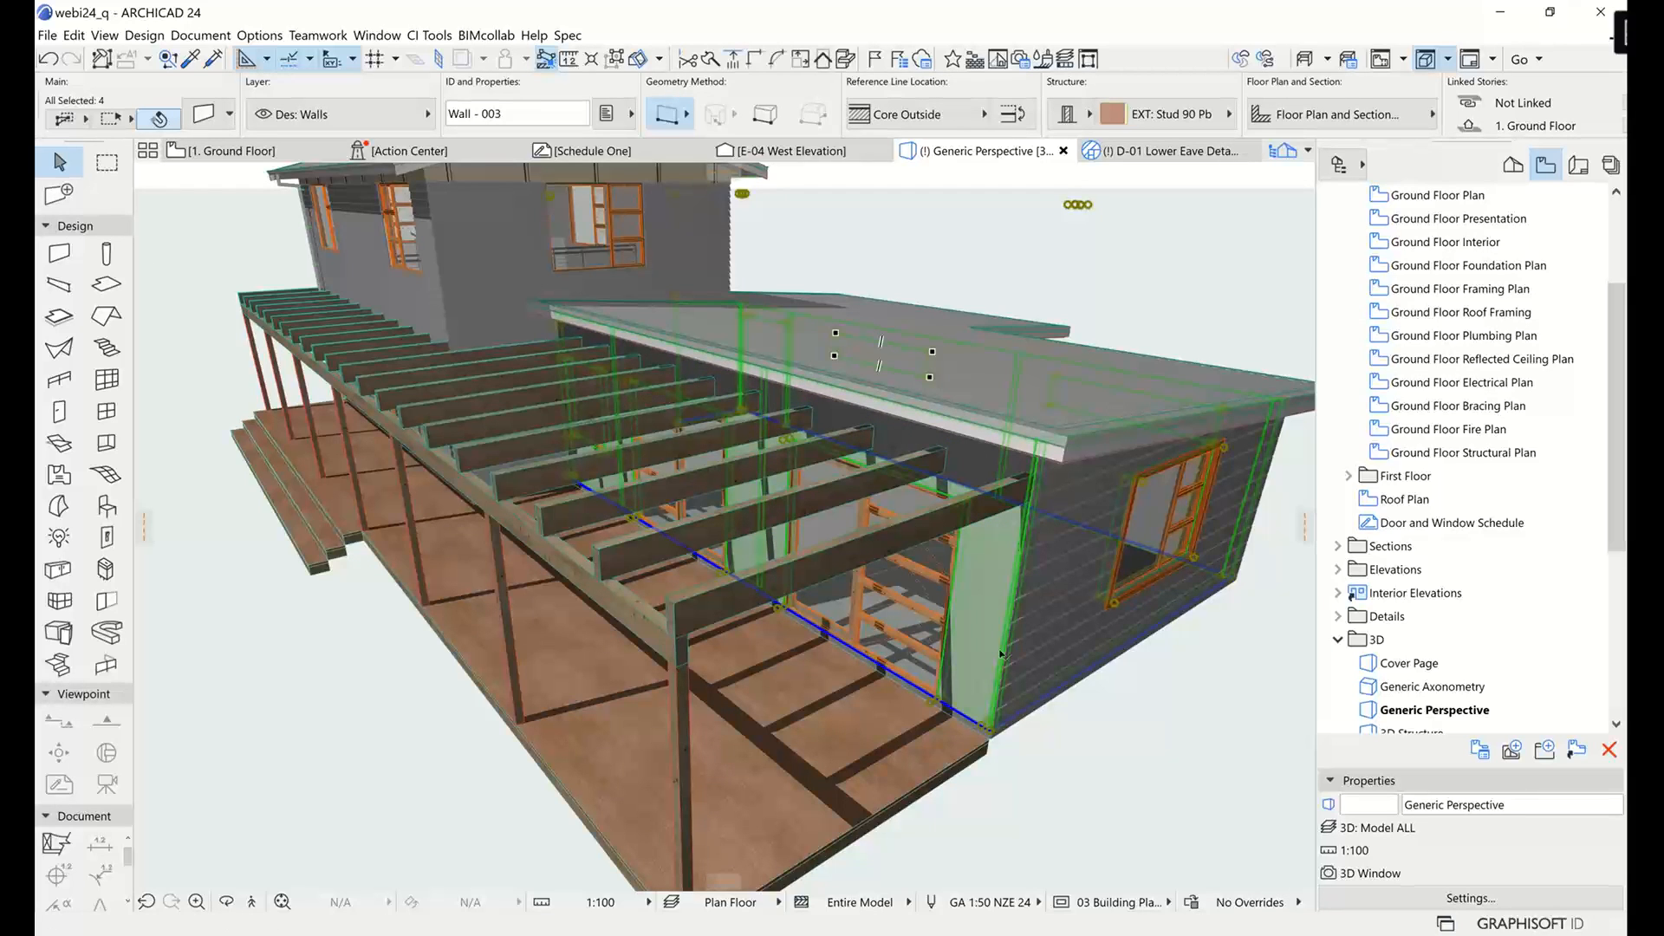
pyautogui.keyDown('shift'); pyautogui.moveTo(1001, 655); pyautogui.dragTo(801, 650, button='middle'); pyautogui.keyUp('shift')
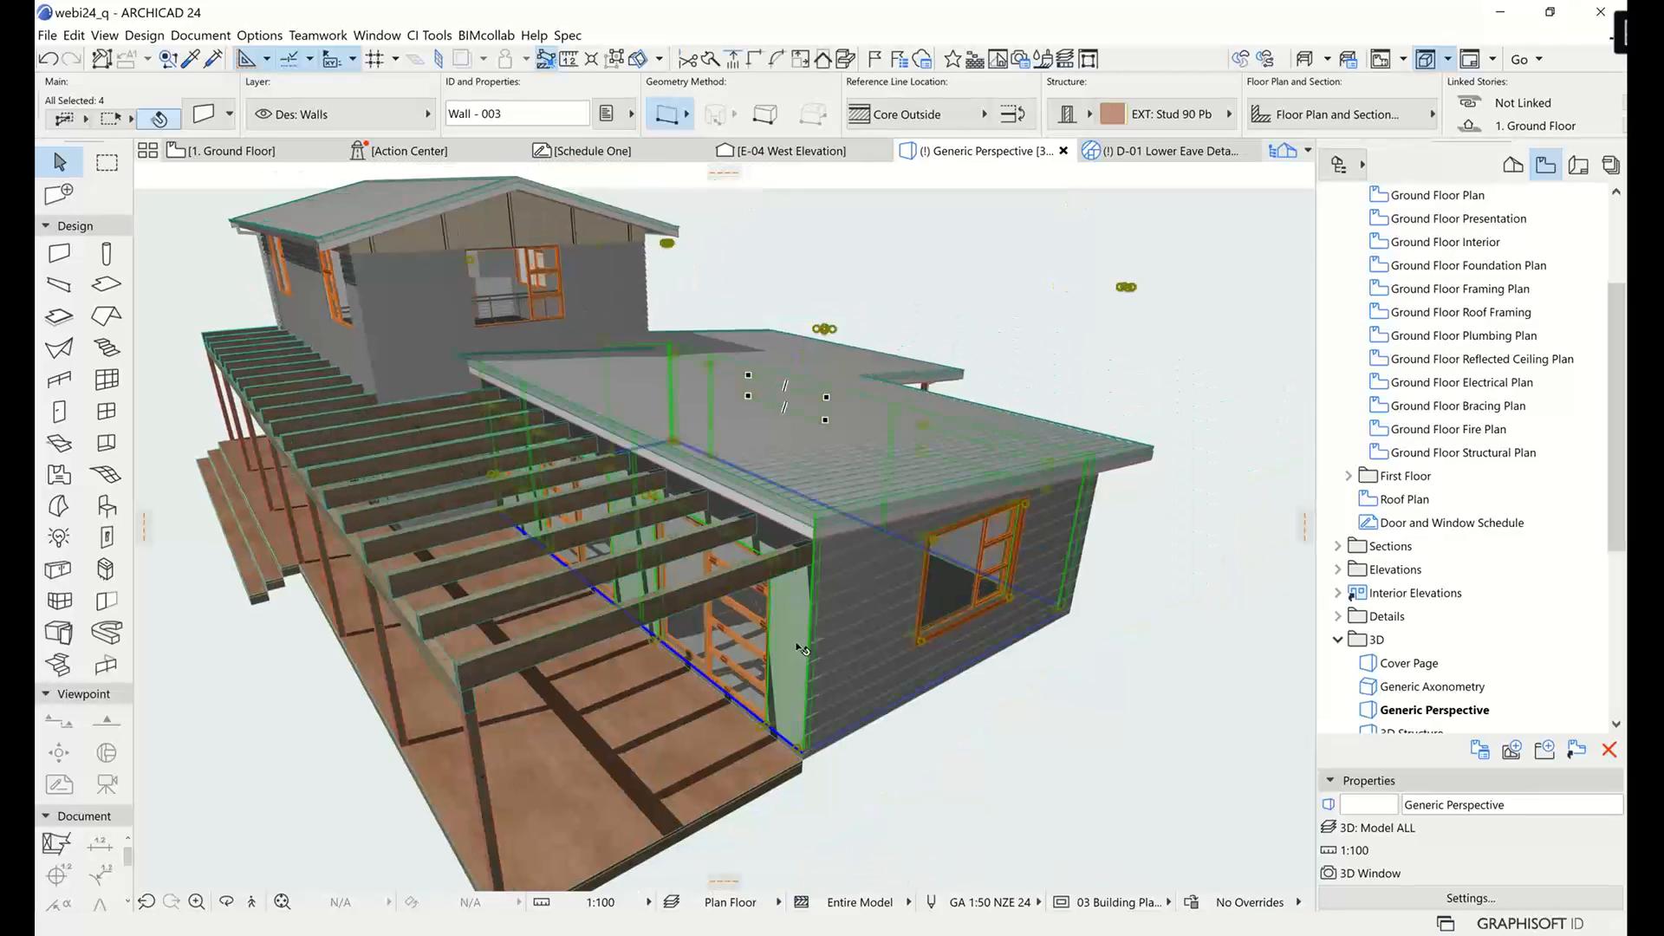
pyautogui.click(1013, 774)
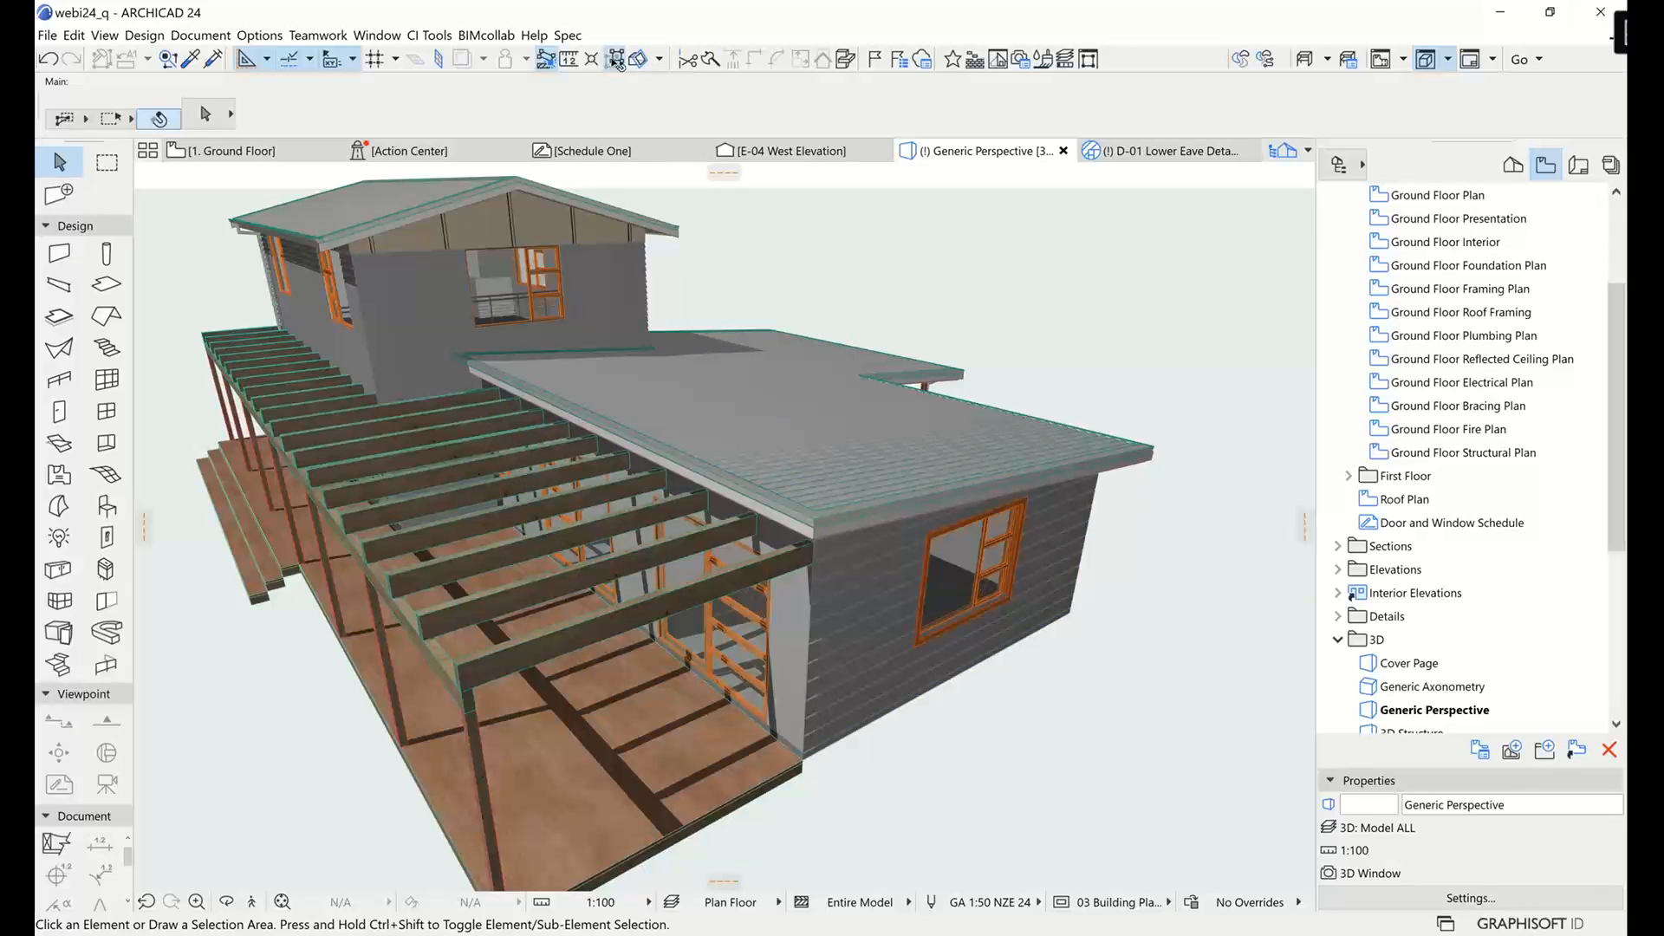
pyautogui.click(793, 638)
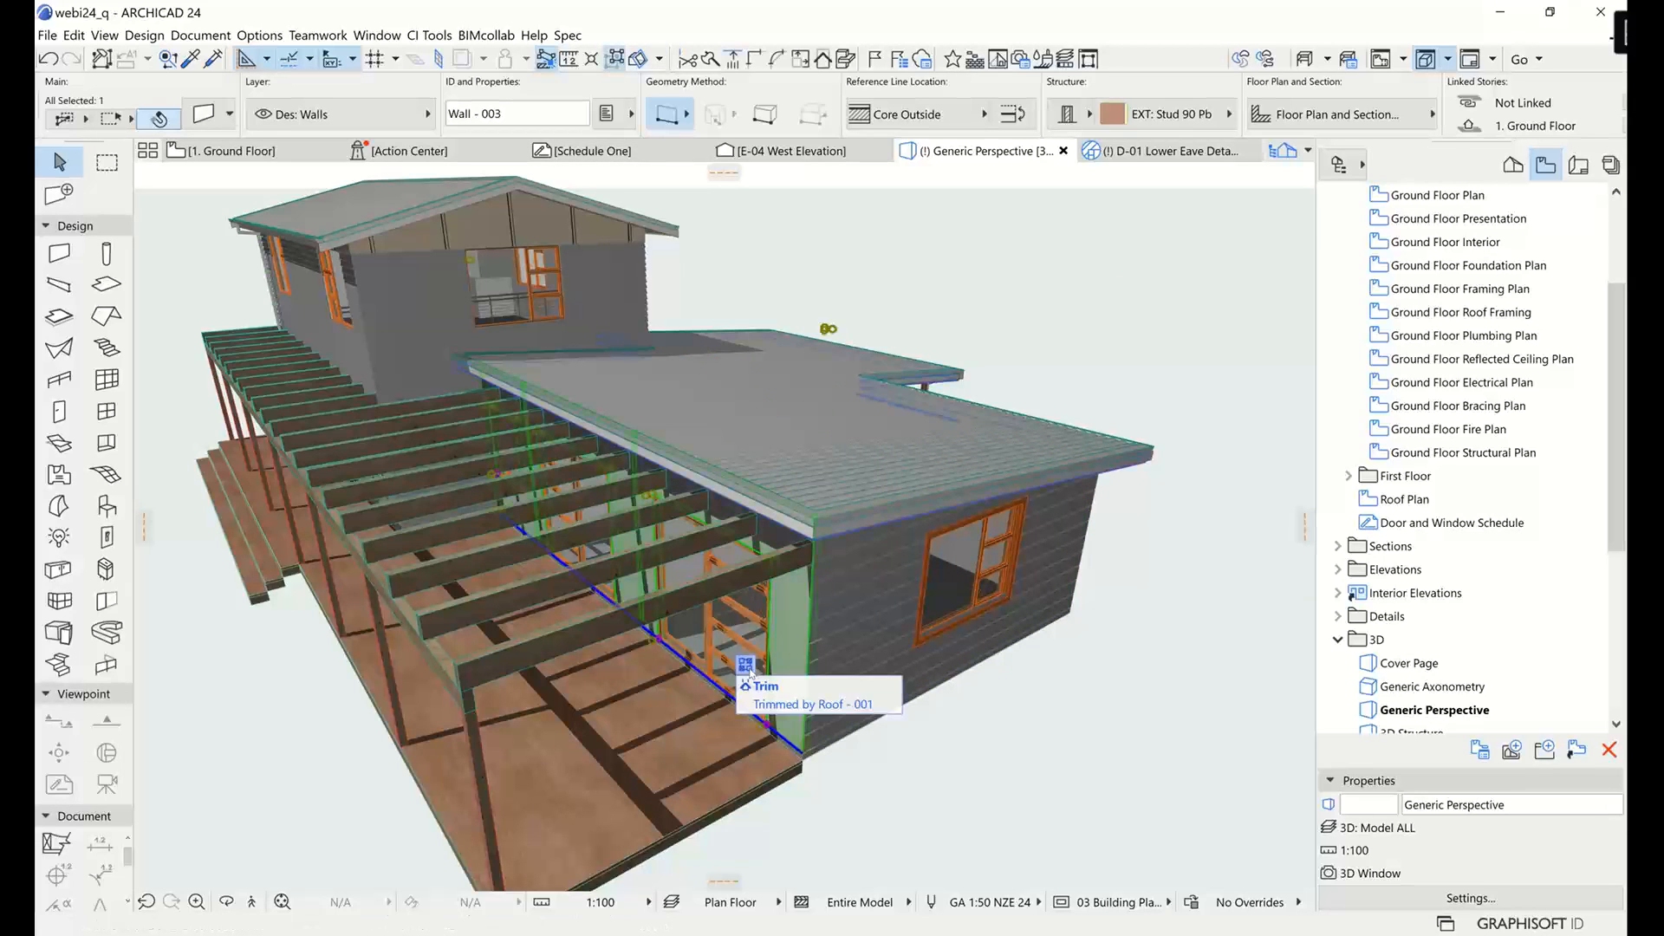
pyautogui.click(990, 492)
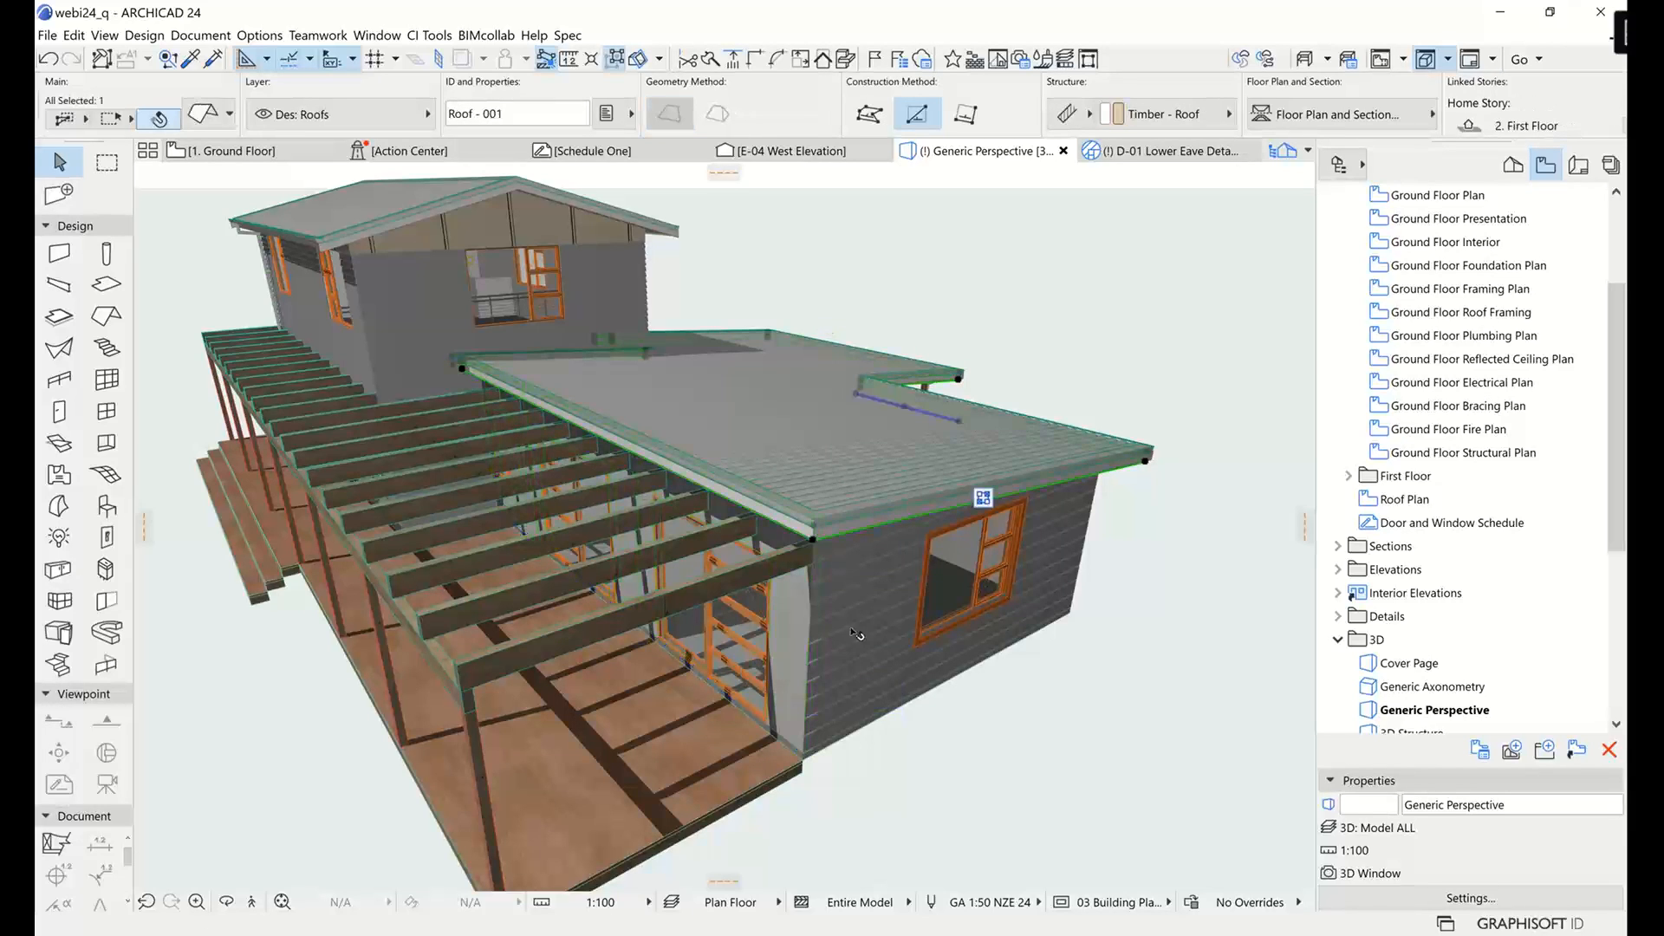
pyautogui.moveTo(986, 500)
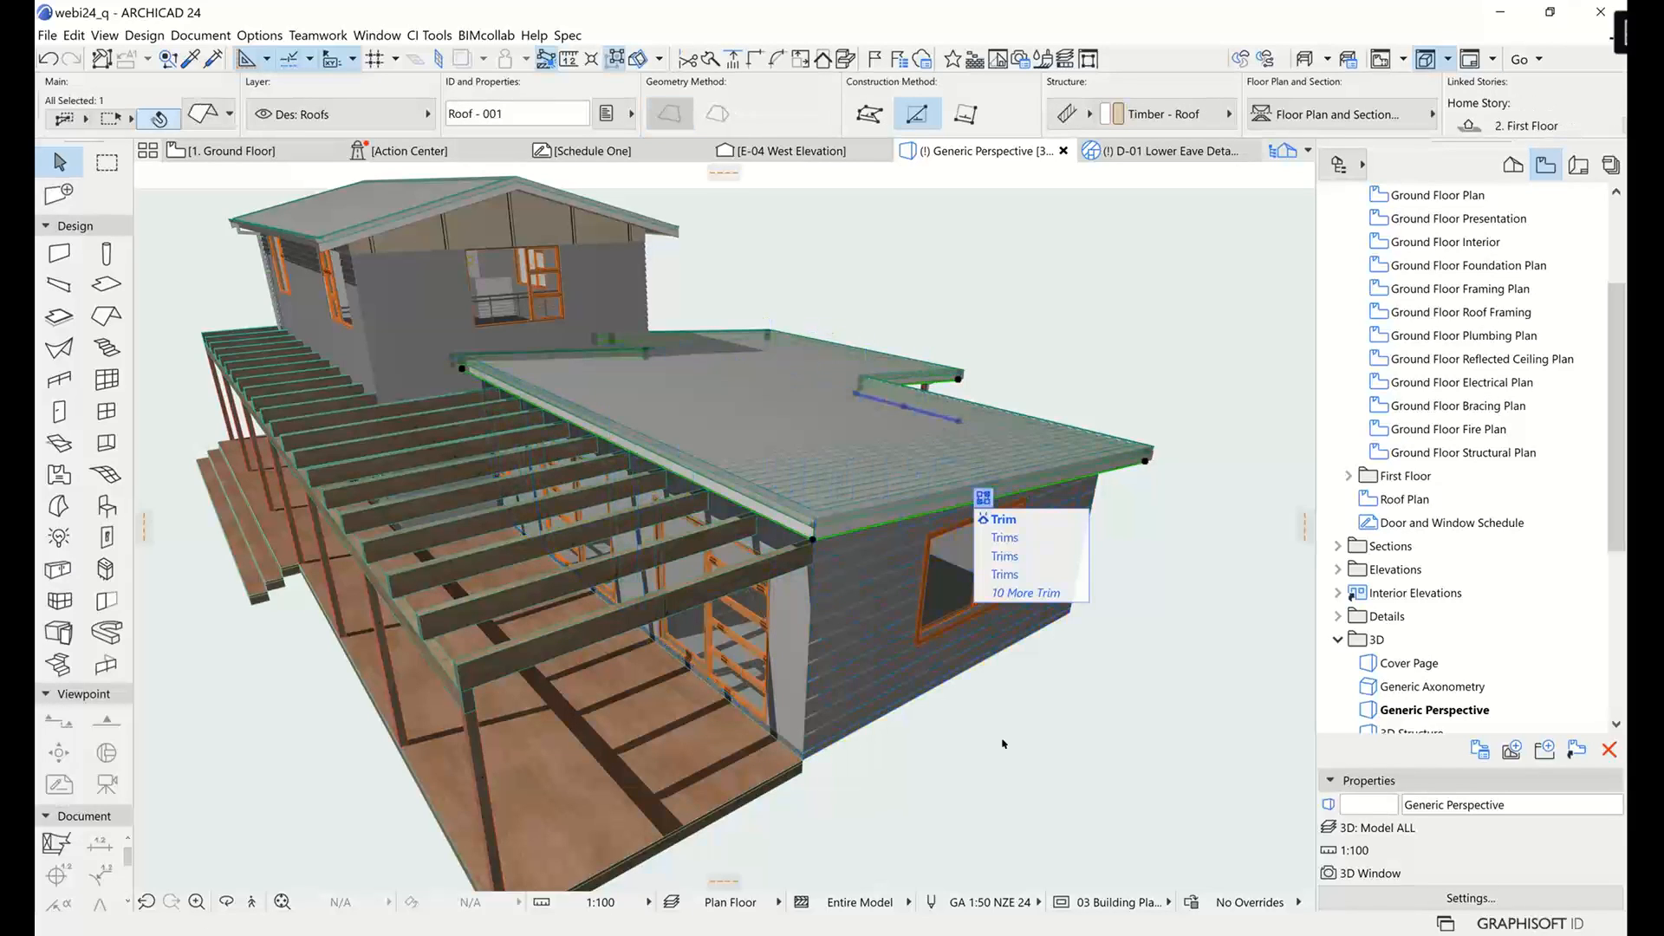
pyautogui.click(745, 665)
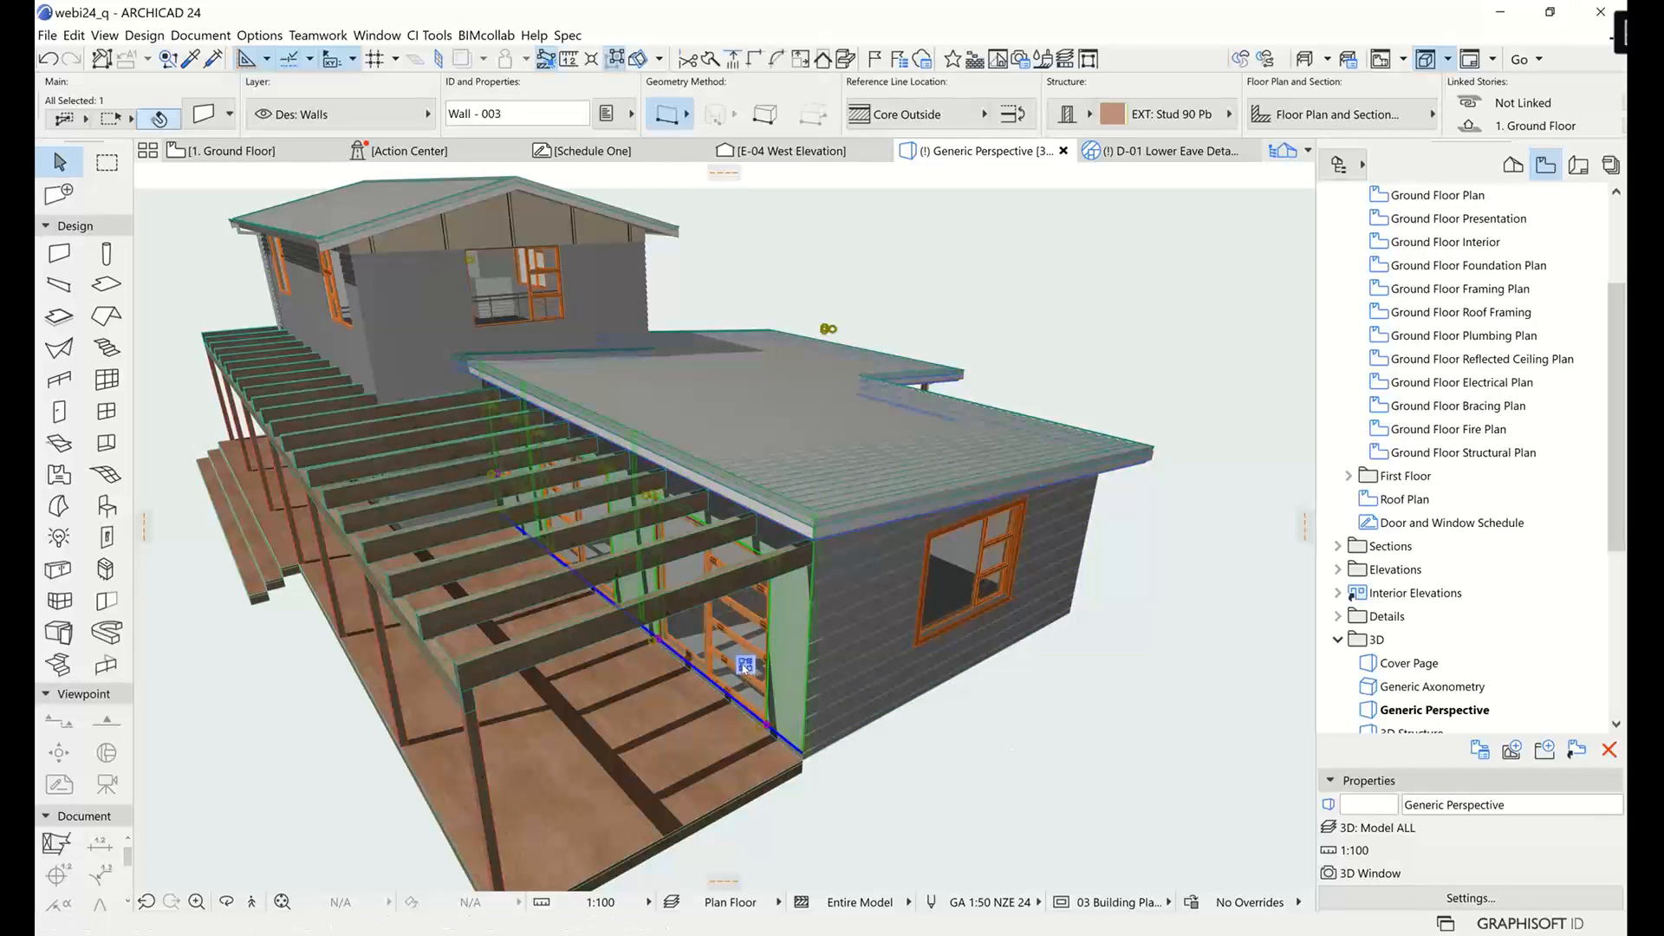
pyautogui.moveTo(747, 669)
pyautogui.click(892, 685)
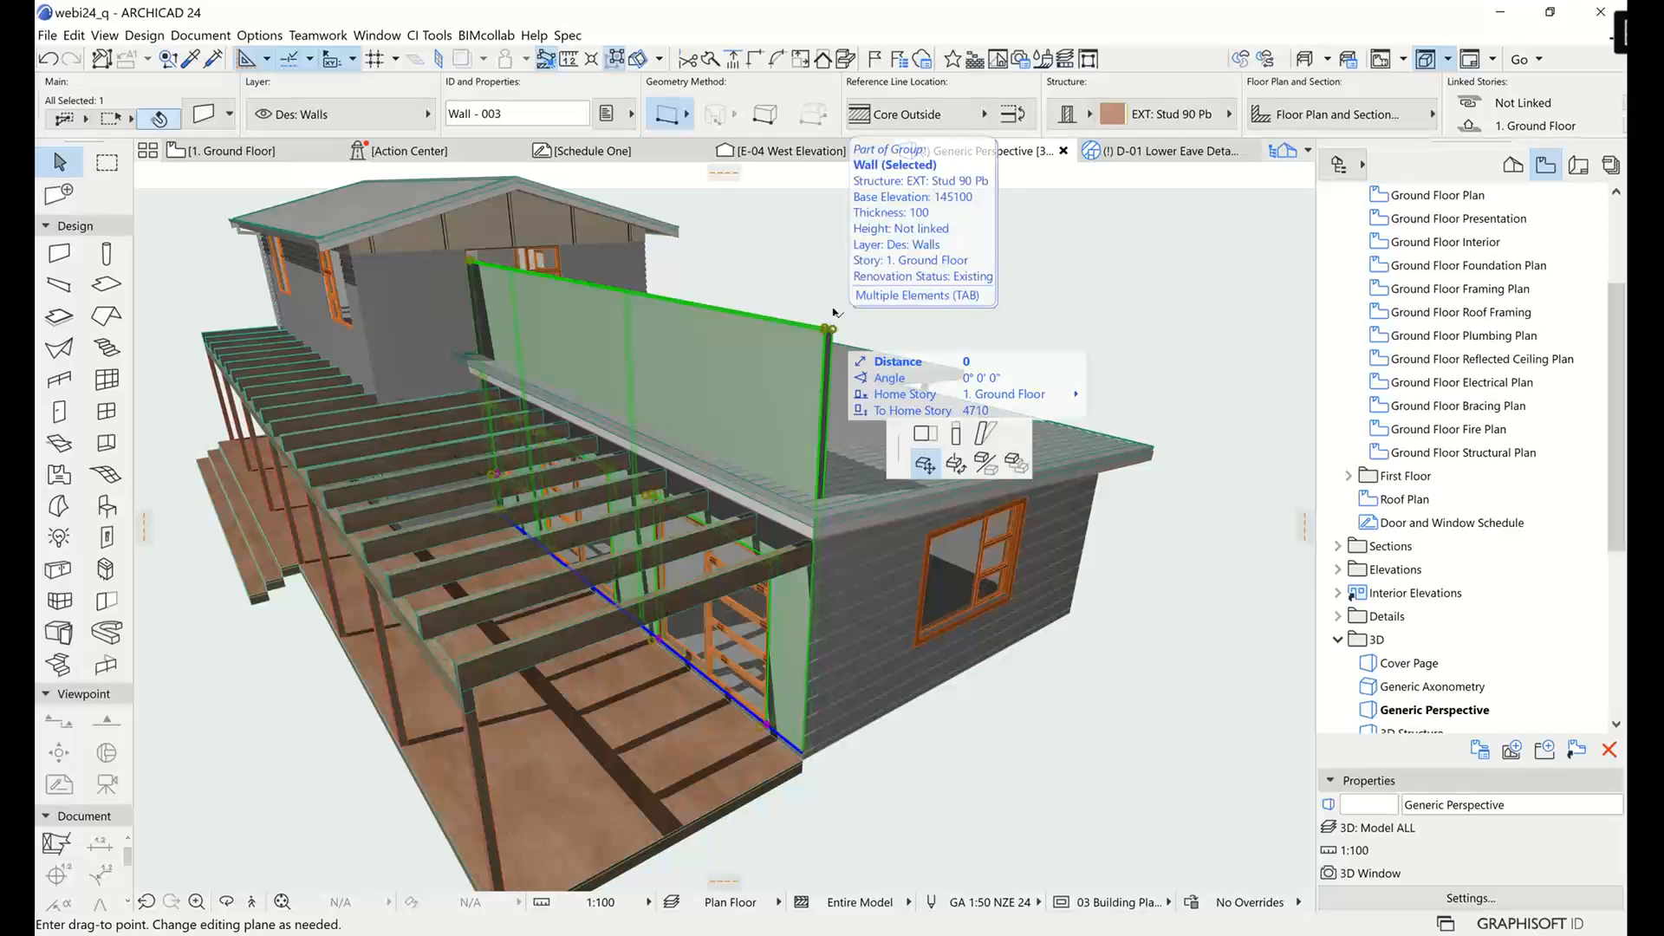
pyautogui.click(956, 426)
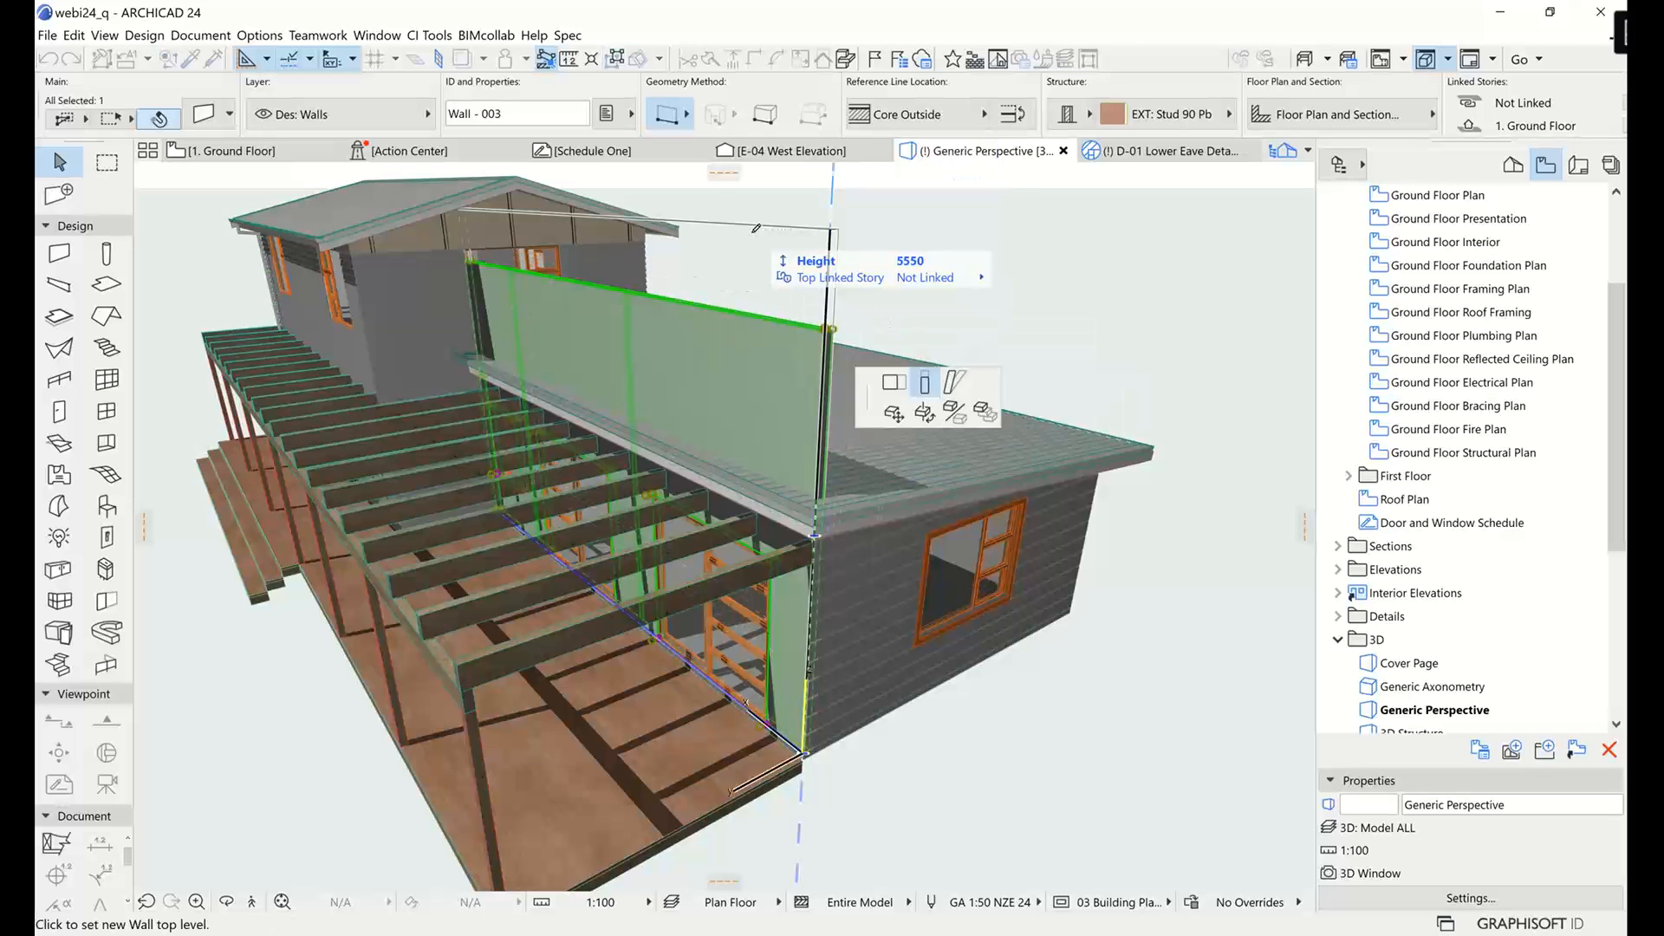
pyautogui.click(758, 234)
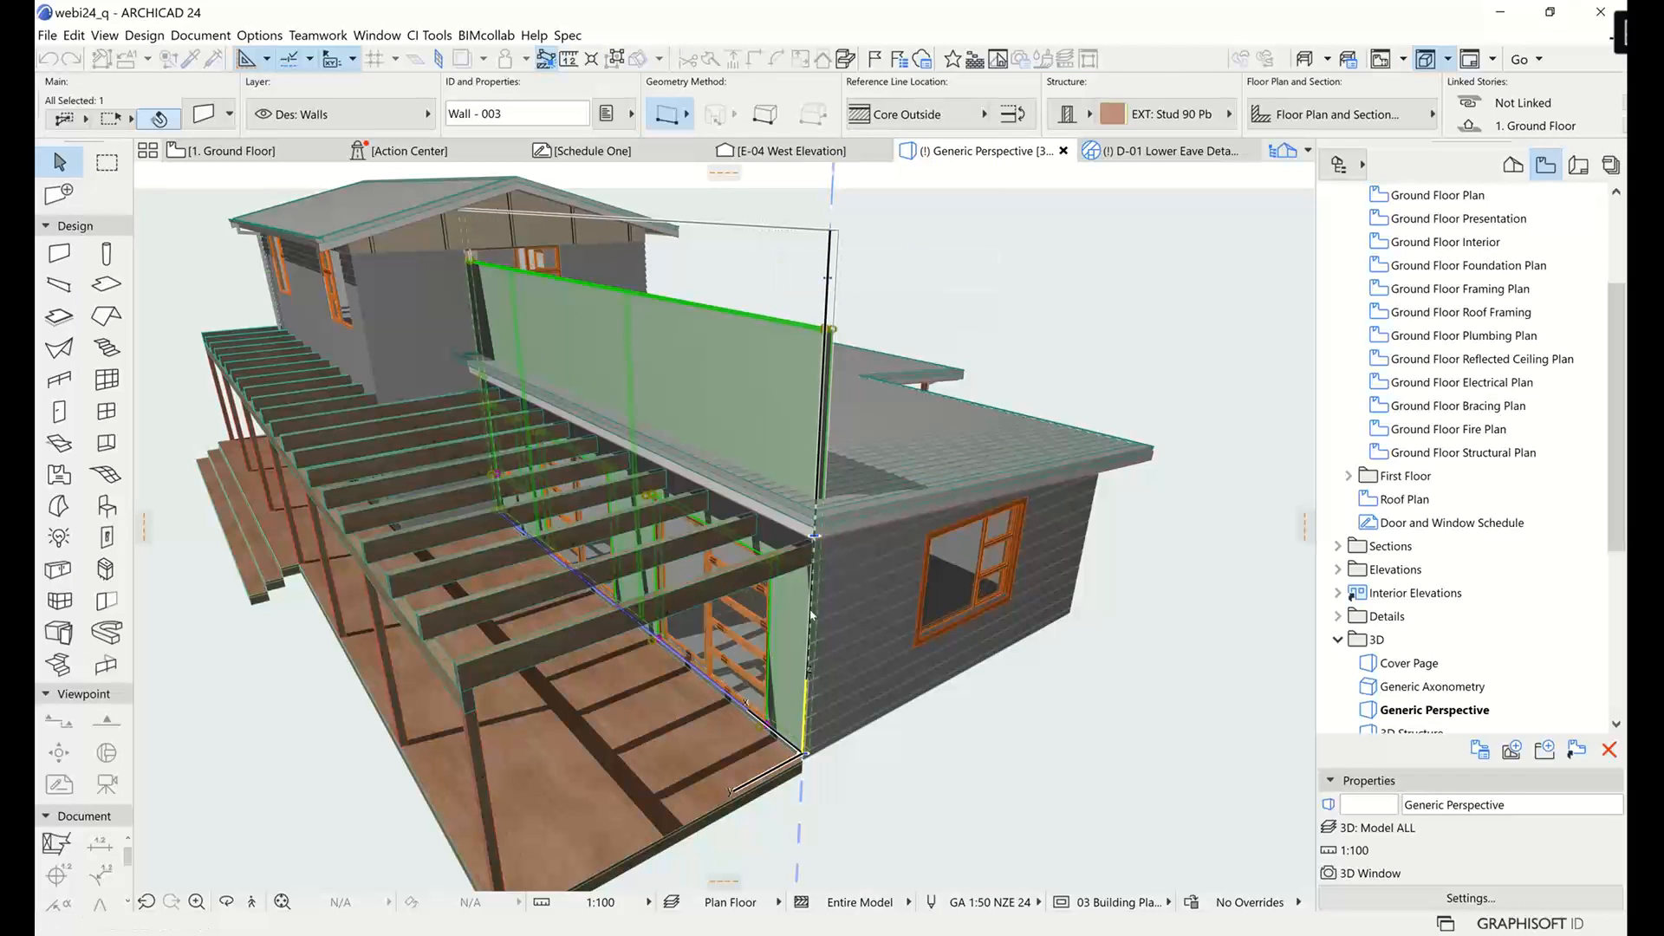
# Move window 1-07 vertically up the raised deck-side wall to a sill height of about 3222 mm.
pyautogui.click(698, 614)
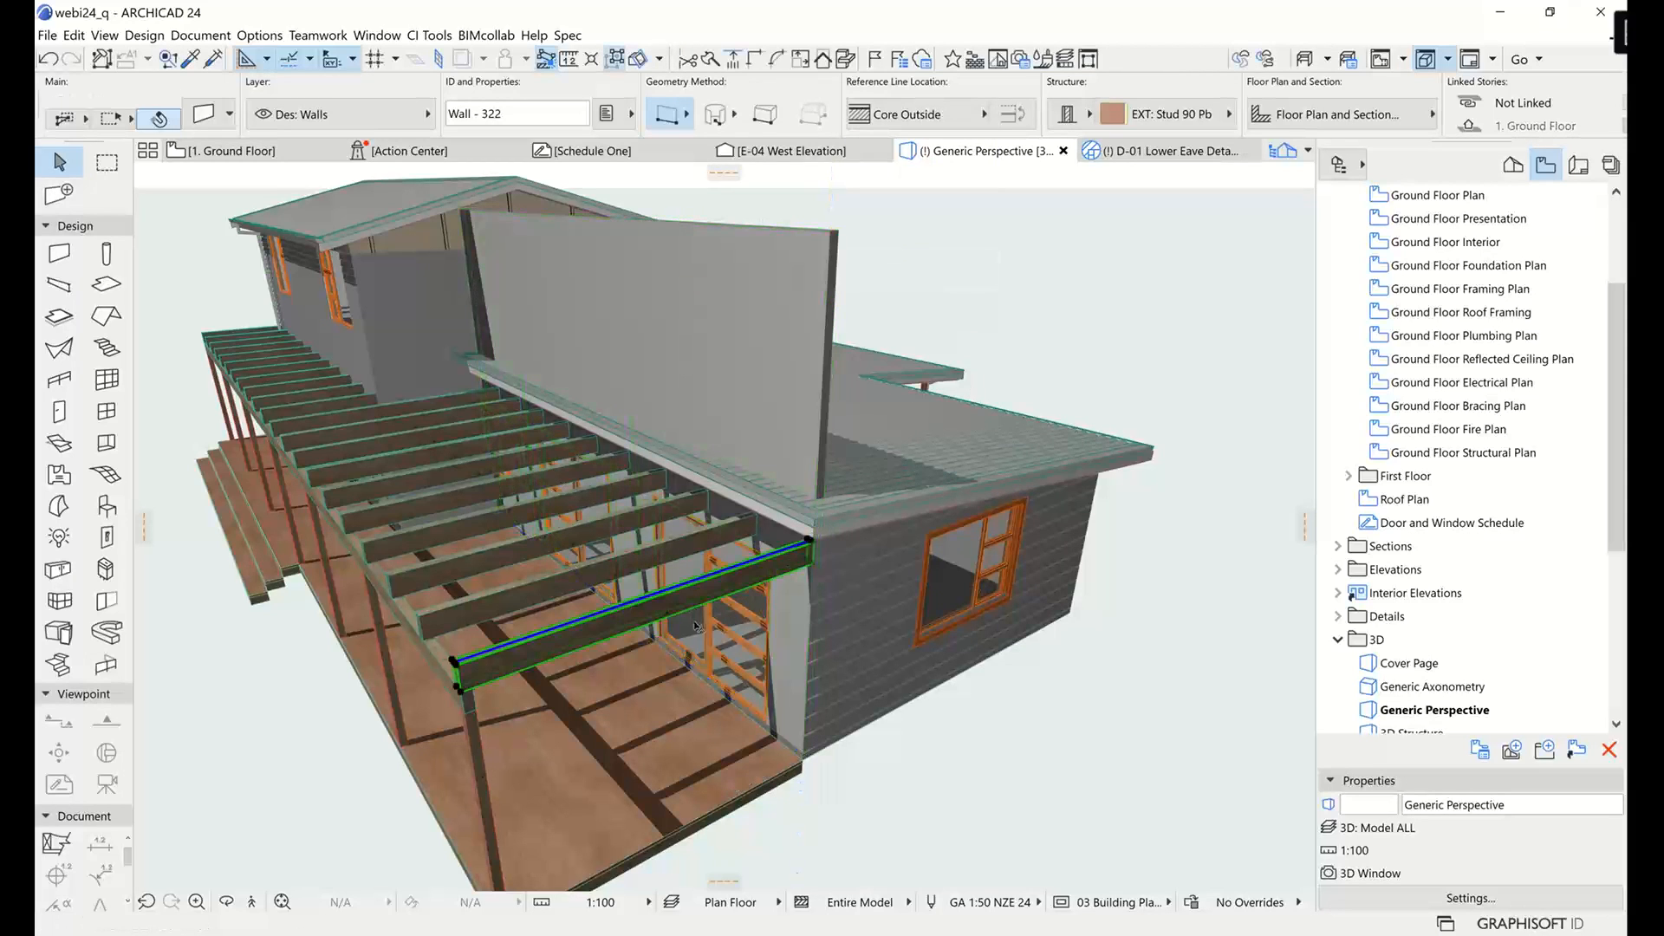
pyautogui.click(732, 656)
pyautogui.click(739, 657)
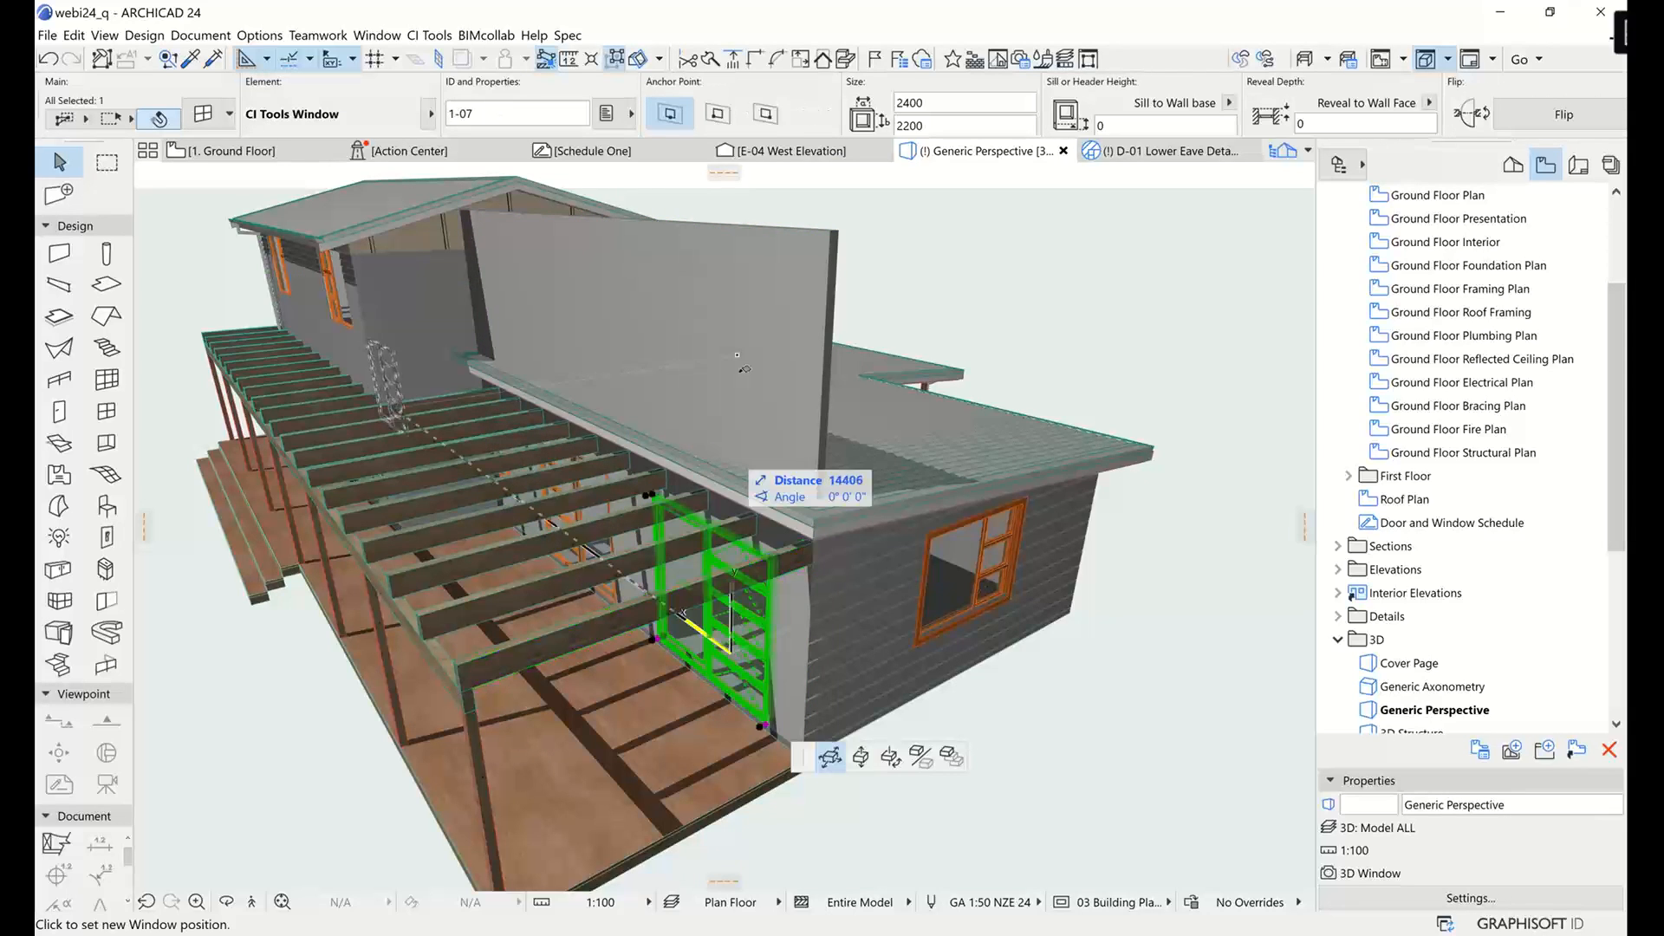
pyautogui.click(861, 546)
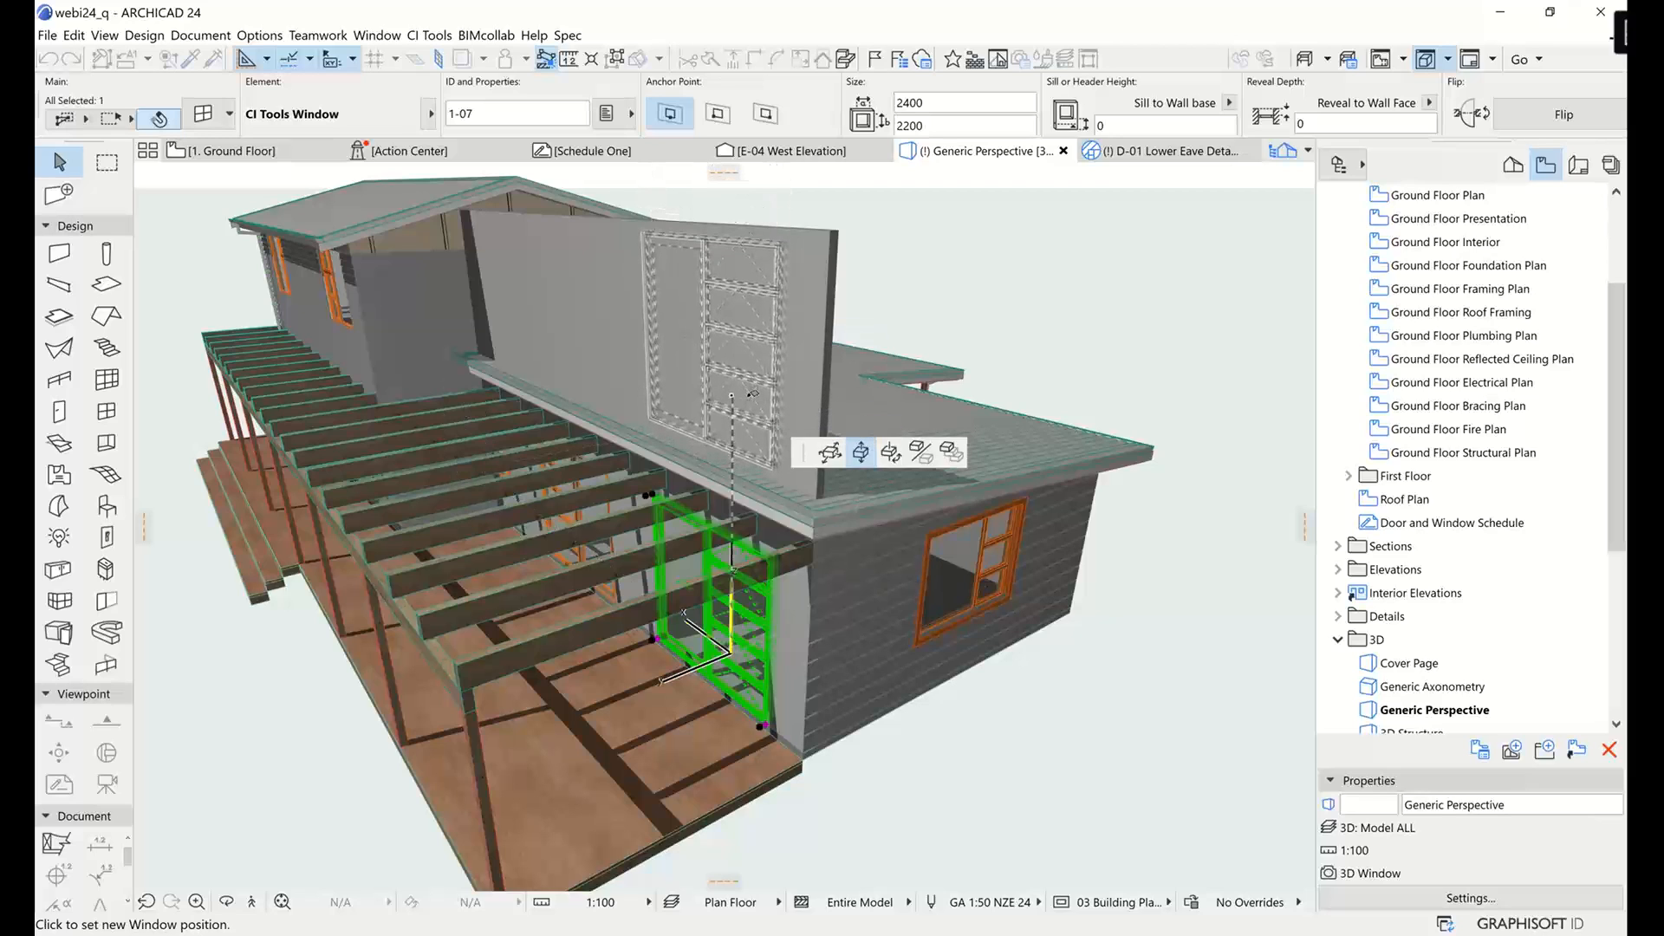
pyautogui.click(752, 400)
pyautogui.click(1021, 307)
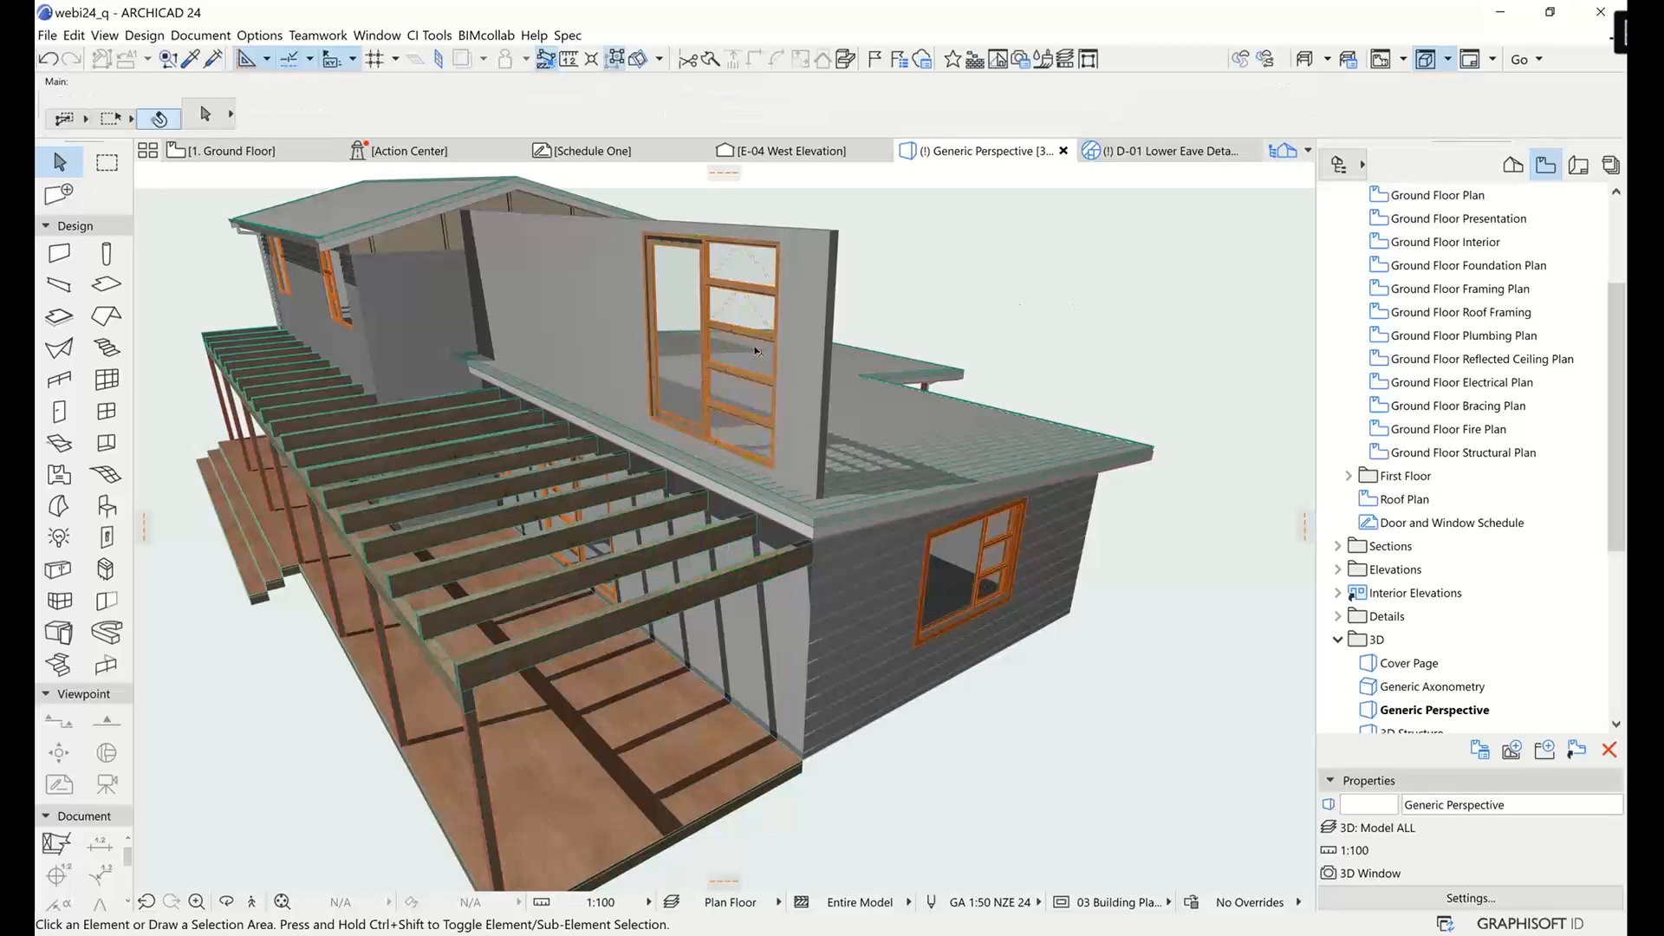
pyautogui.keyDown('shift'); pyautogui.moveTo(889, 343); pyautogui.dragTo(687, 392, button='middle'); pyautogui.keyUp('shift')
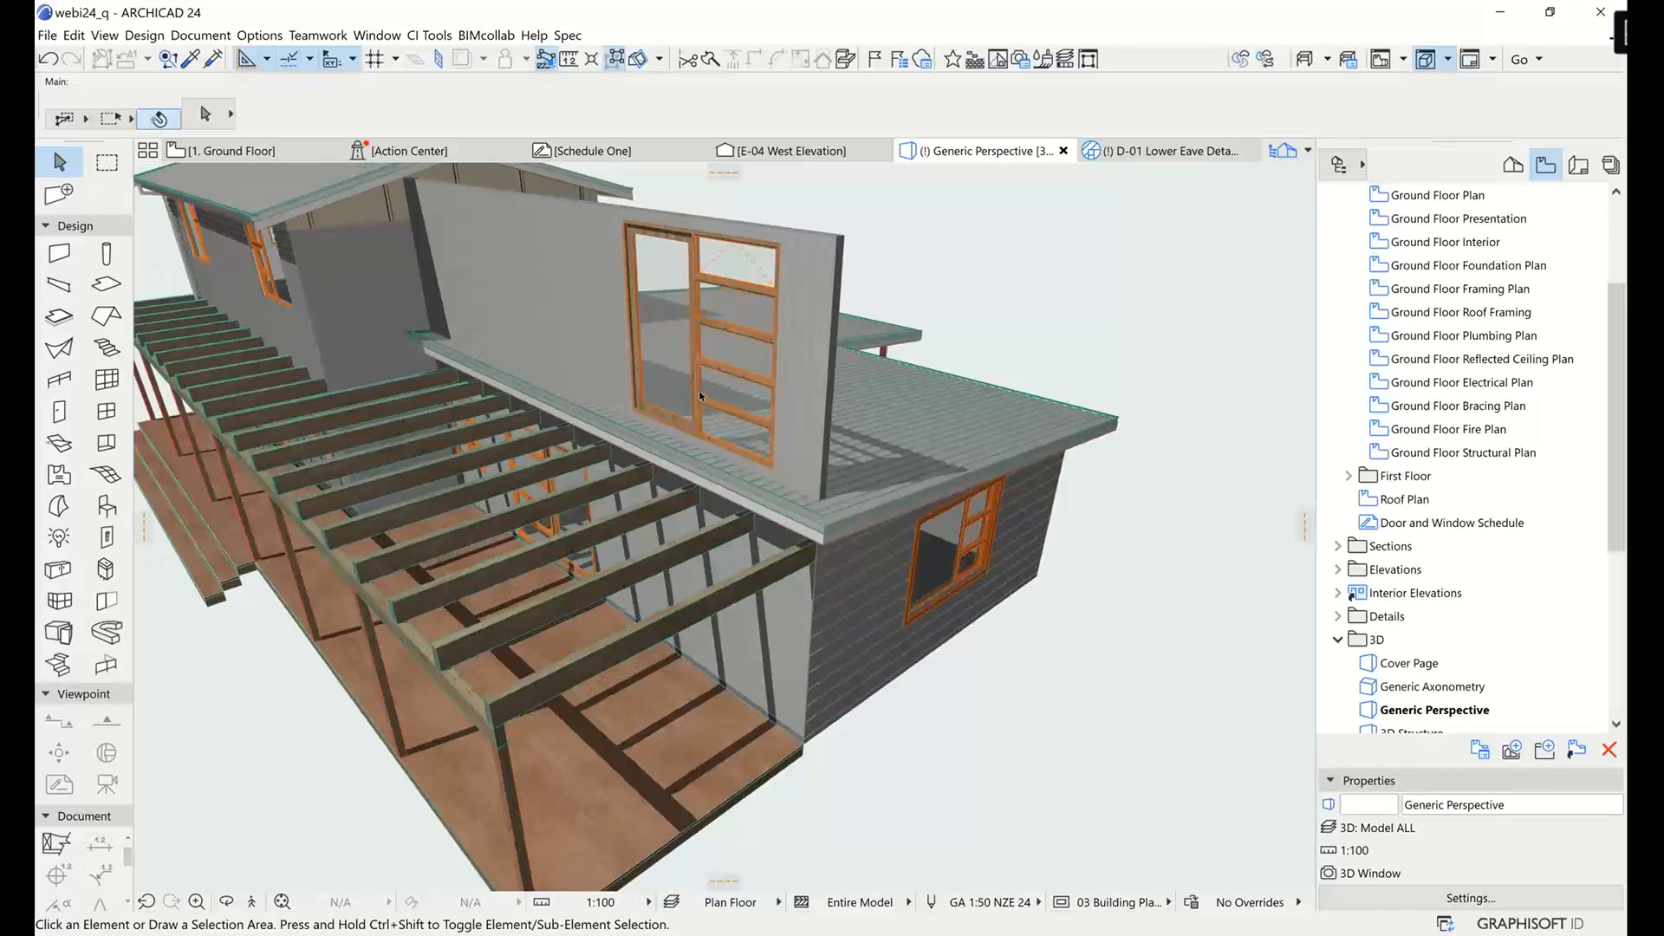
# Update the Schedule One worksheet for the raised window 1-07 and check its elevation dimensions and datum label.
pyautogui.click(607, 152)
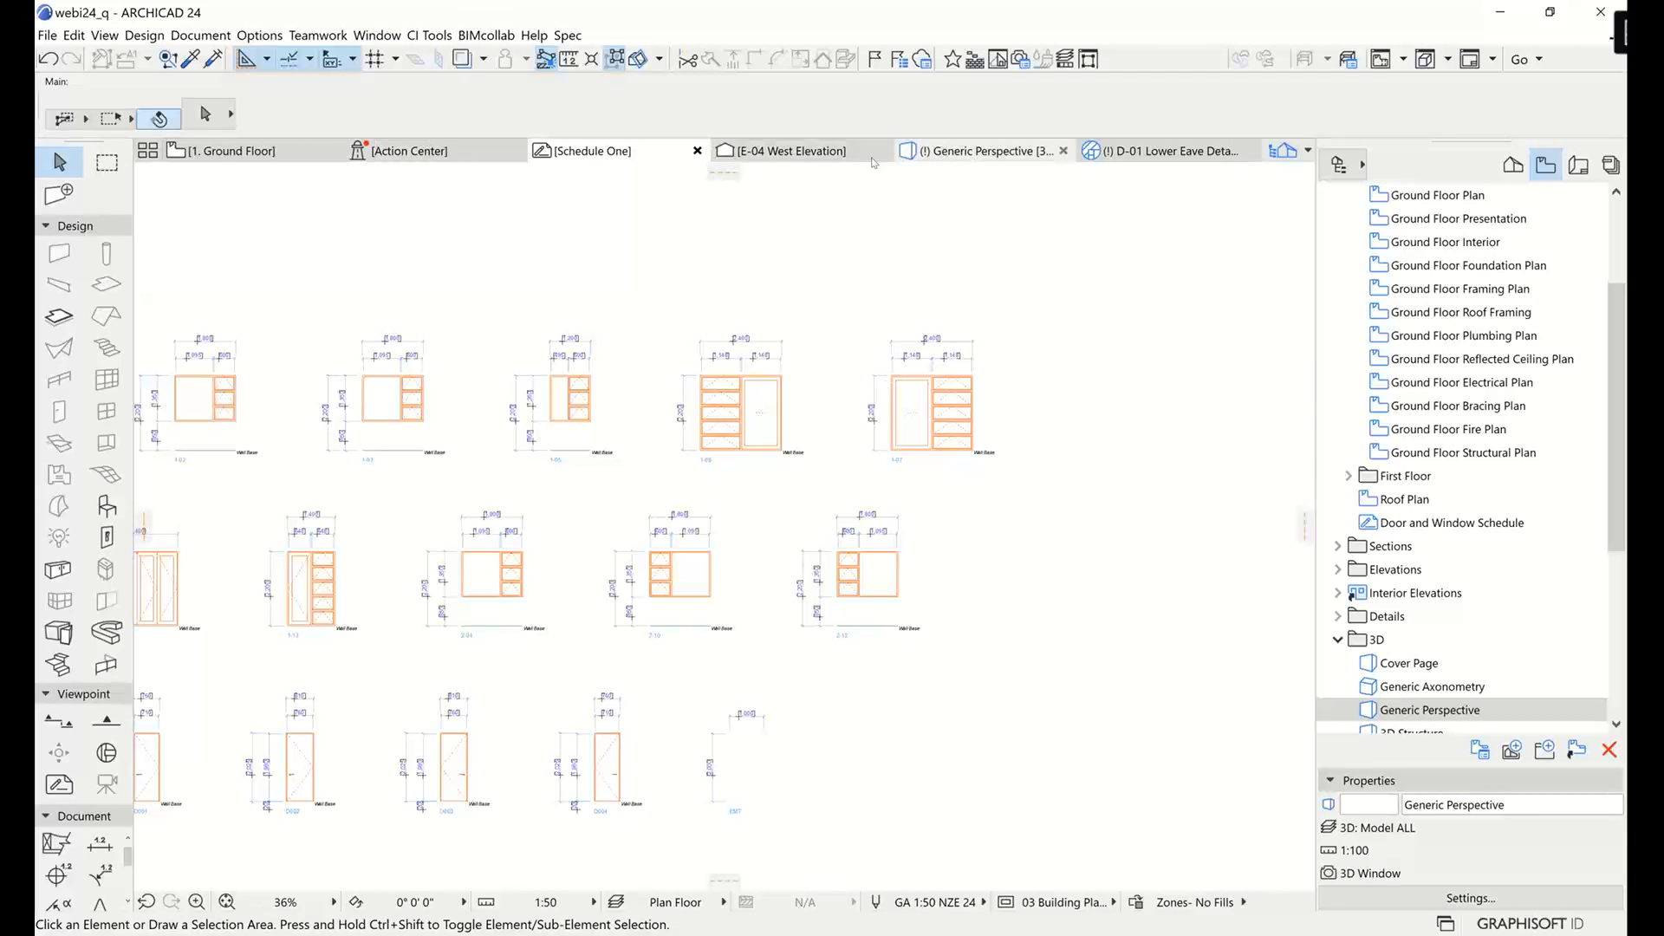
pyautogui.click(965, 153)
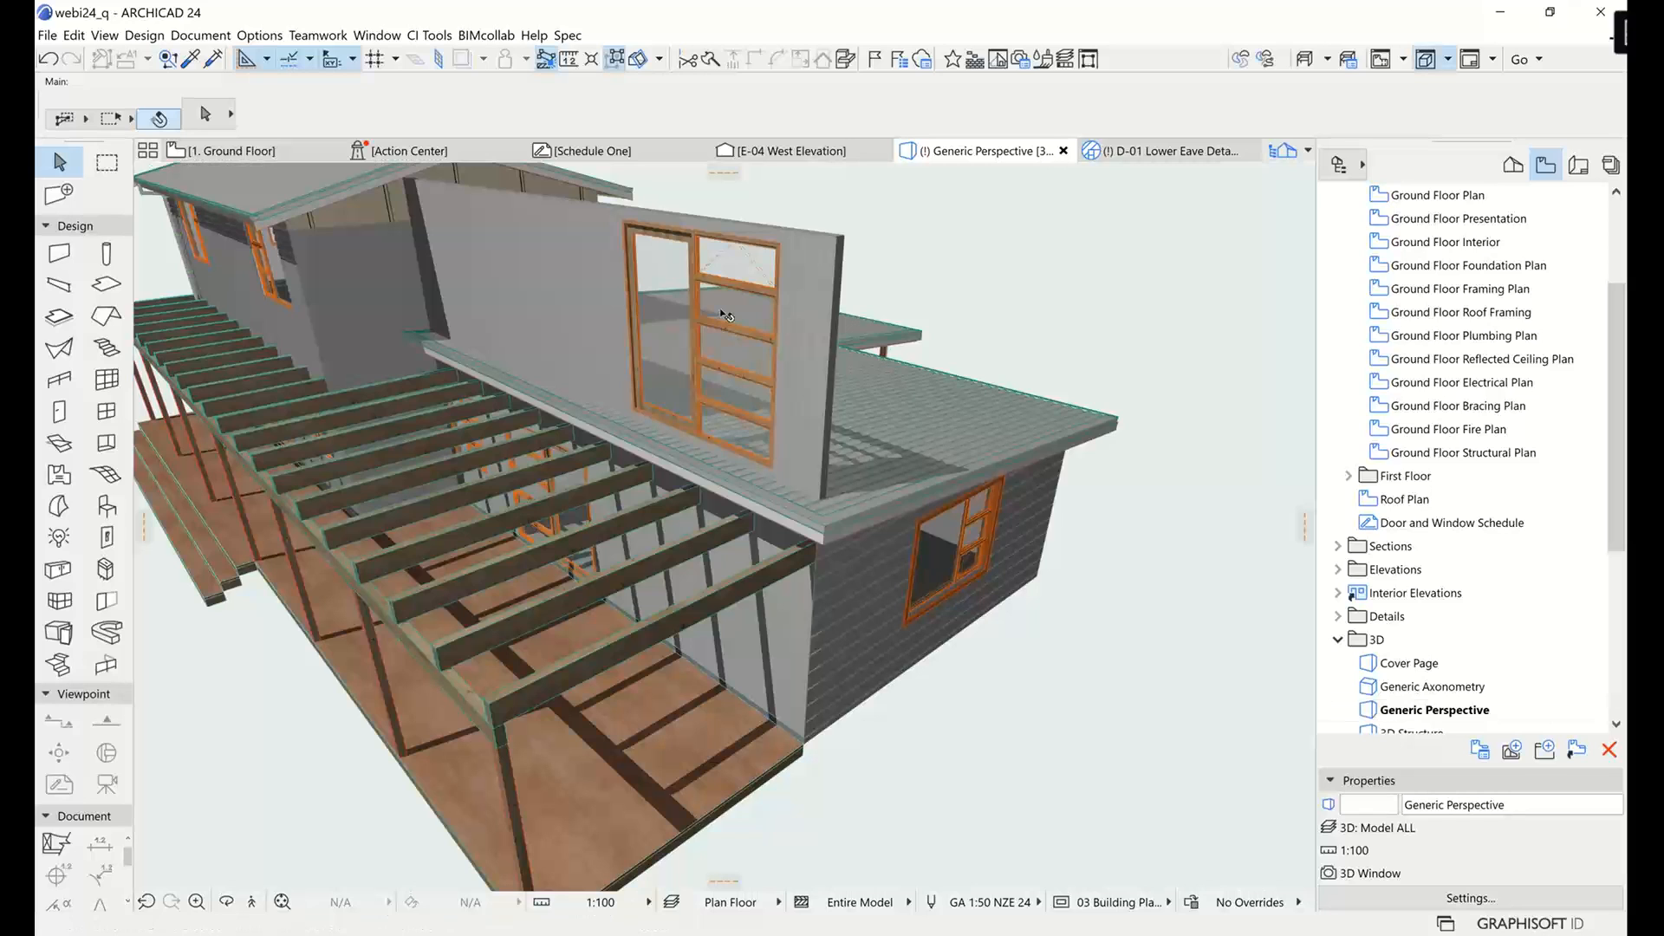
pyautogui.click(724, 314)
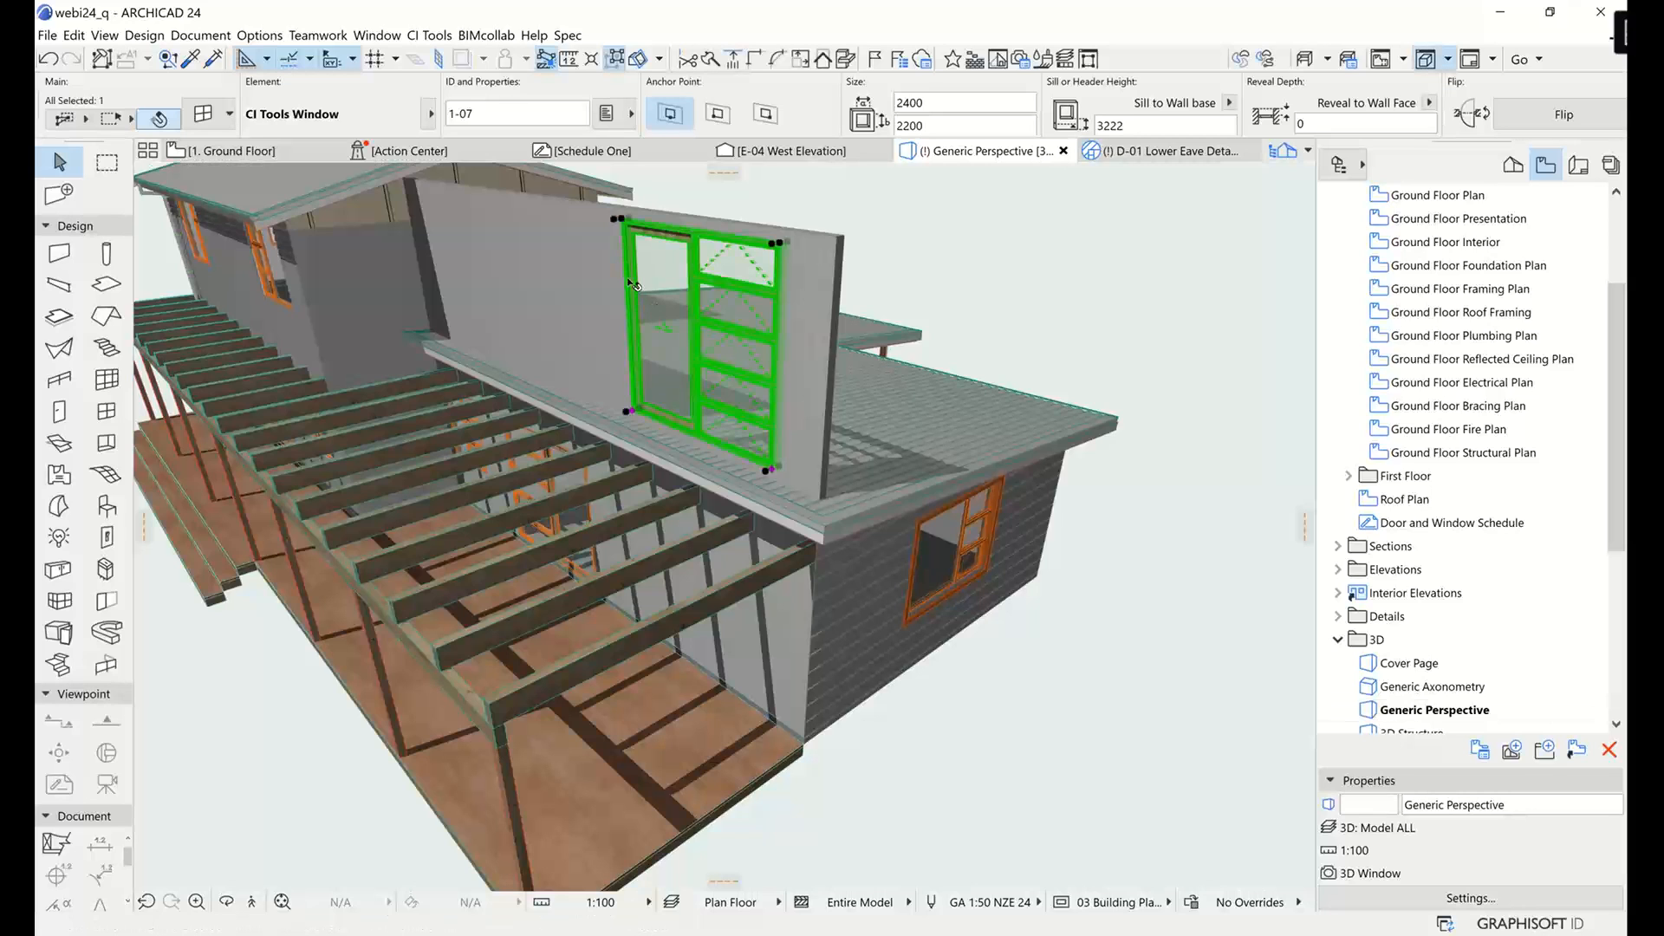
pyautogui.click(582, 152)
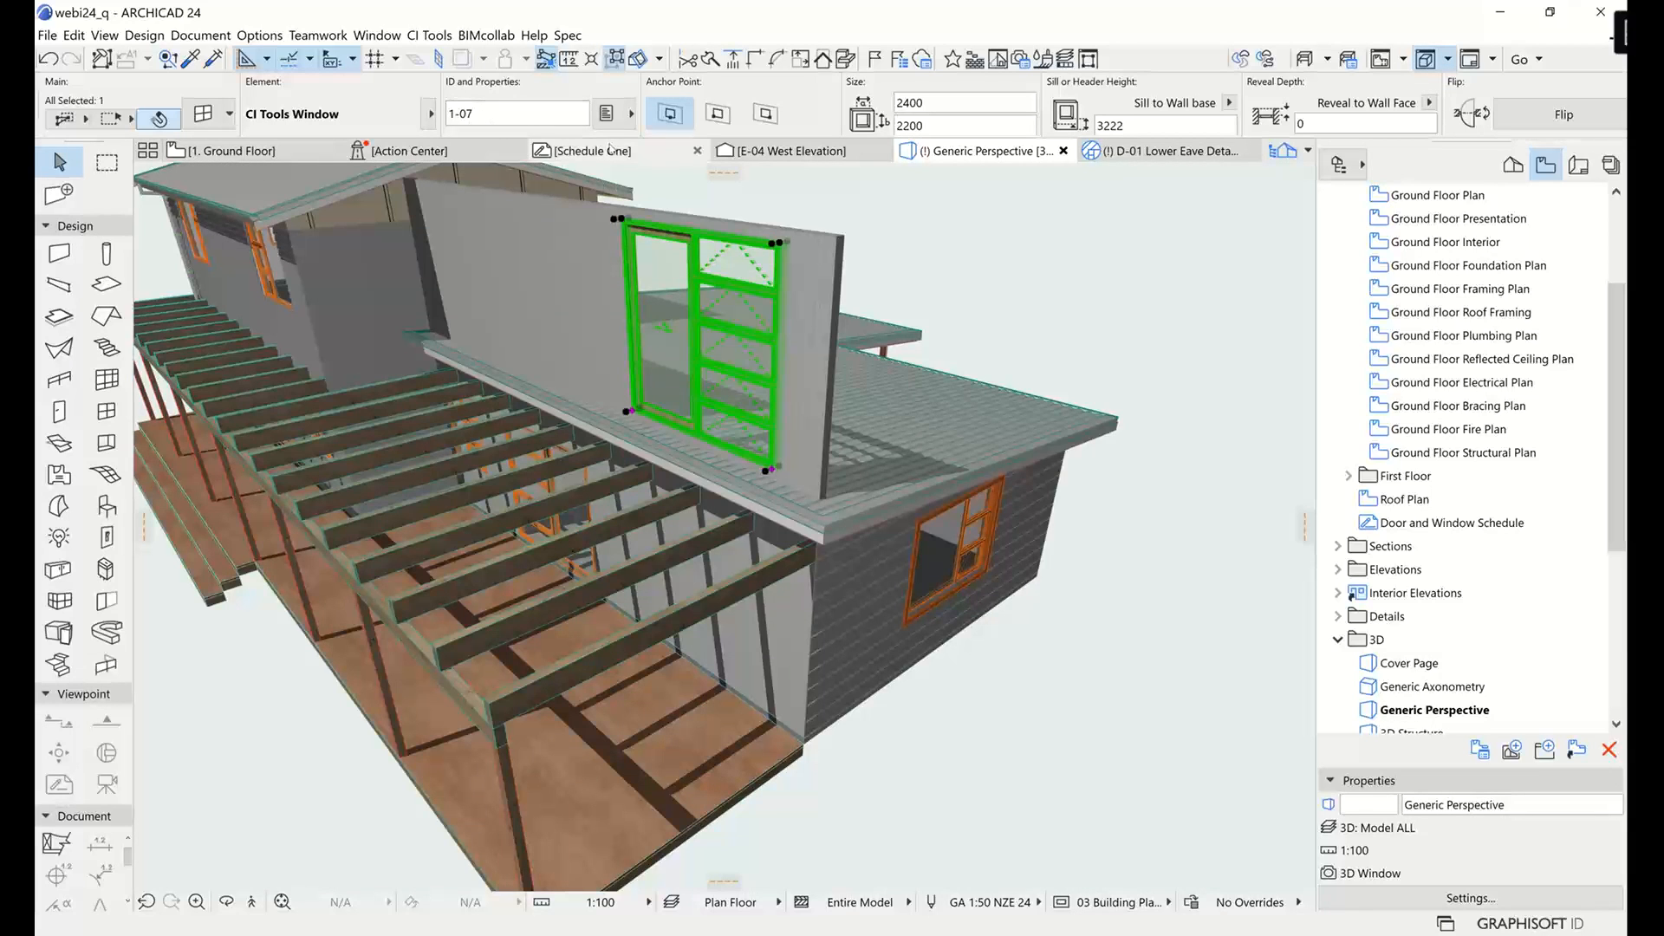
pyautogui.click(438, 36)
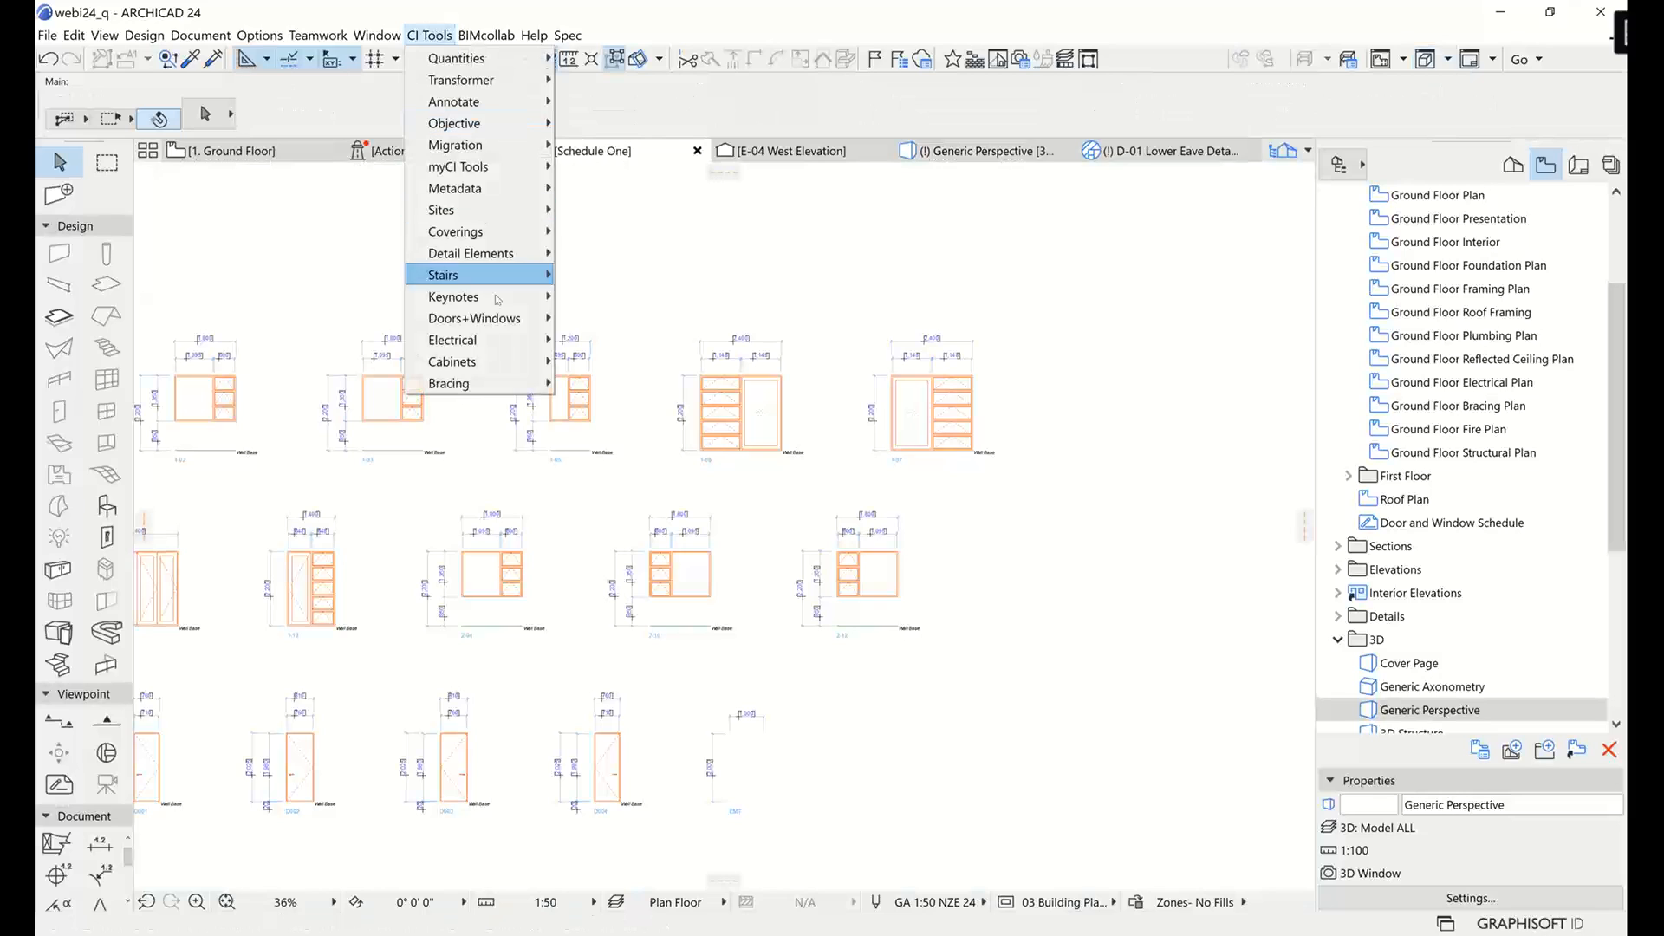
pyautogui.moveTo(499, 319)
pyautogui.click(625, 318)
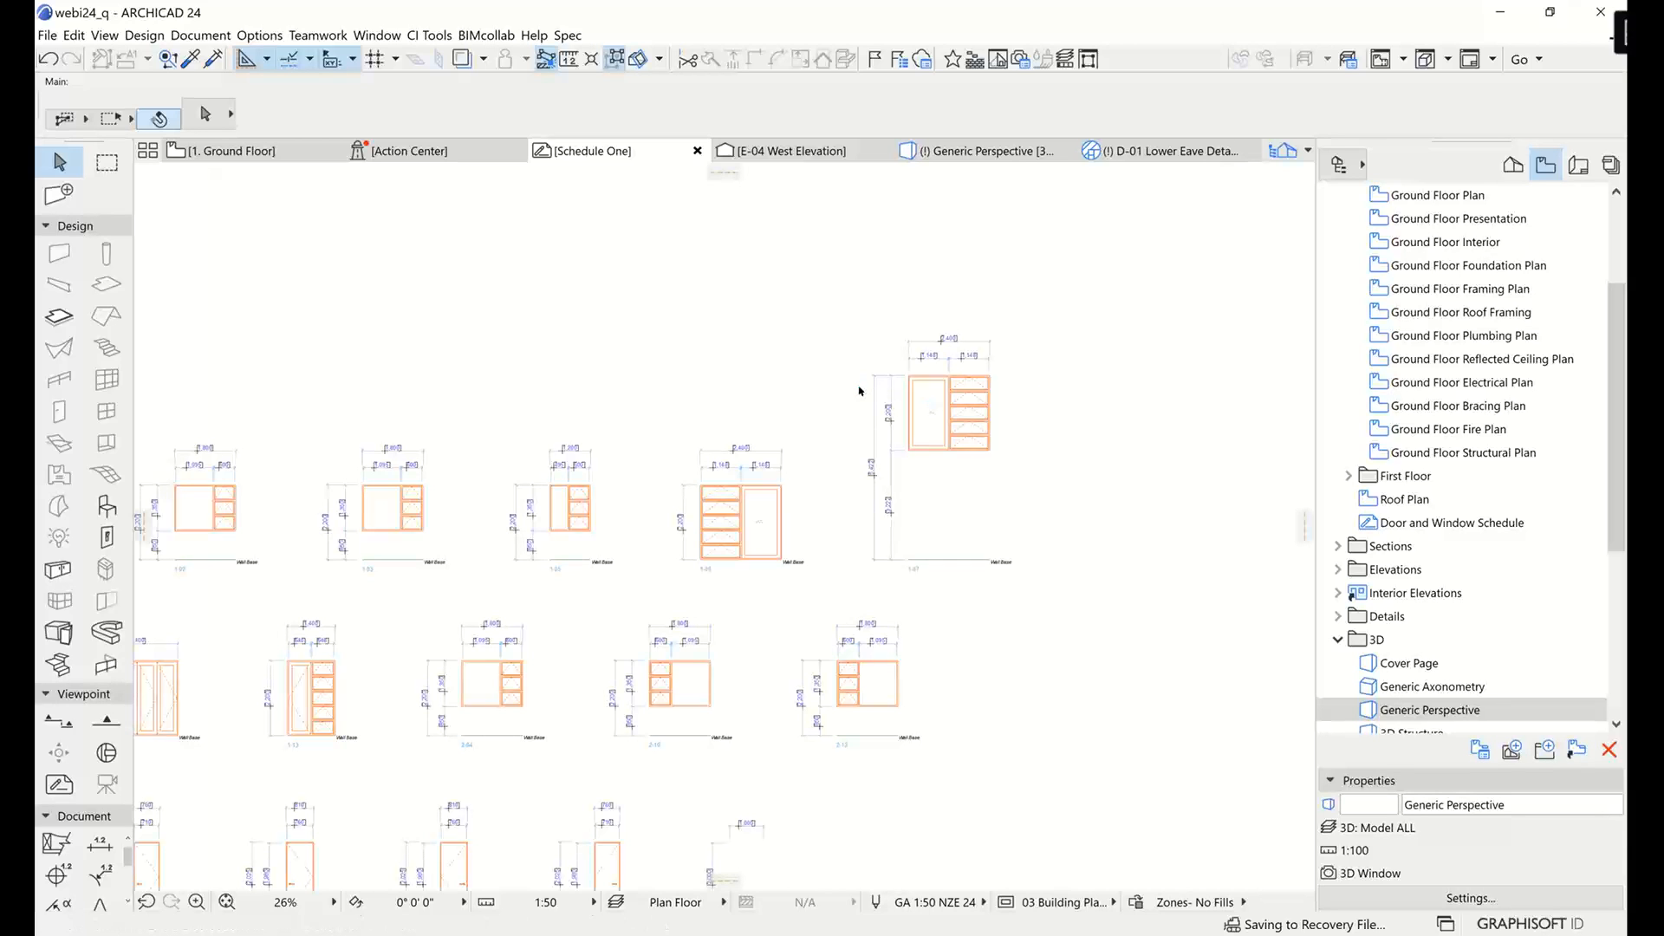
pyautogui.scroll(2, 963, 524)
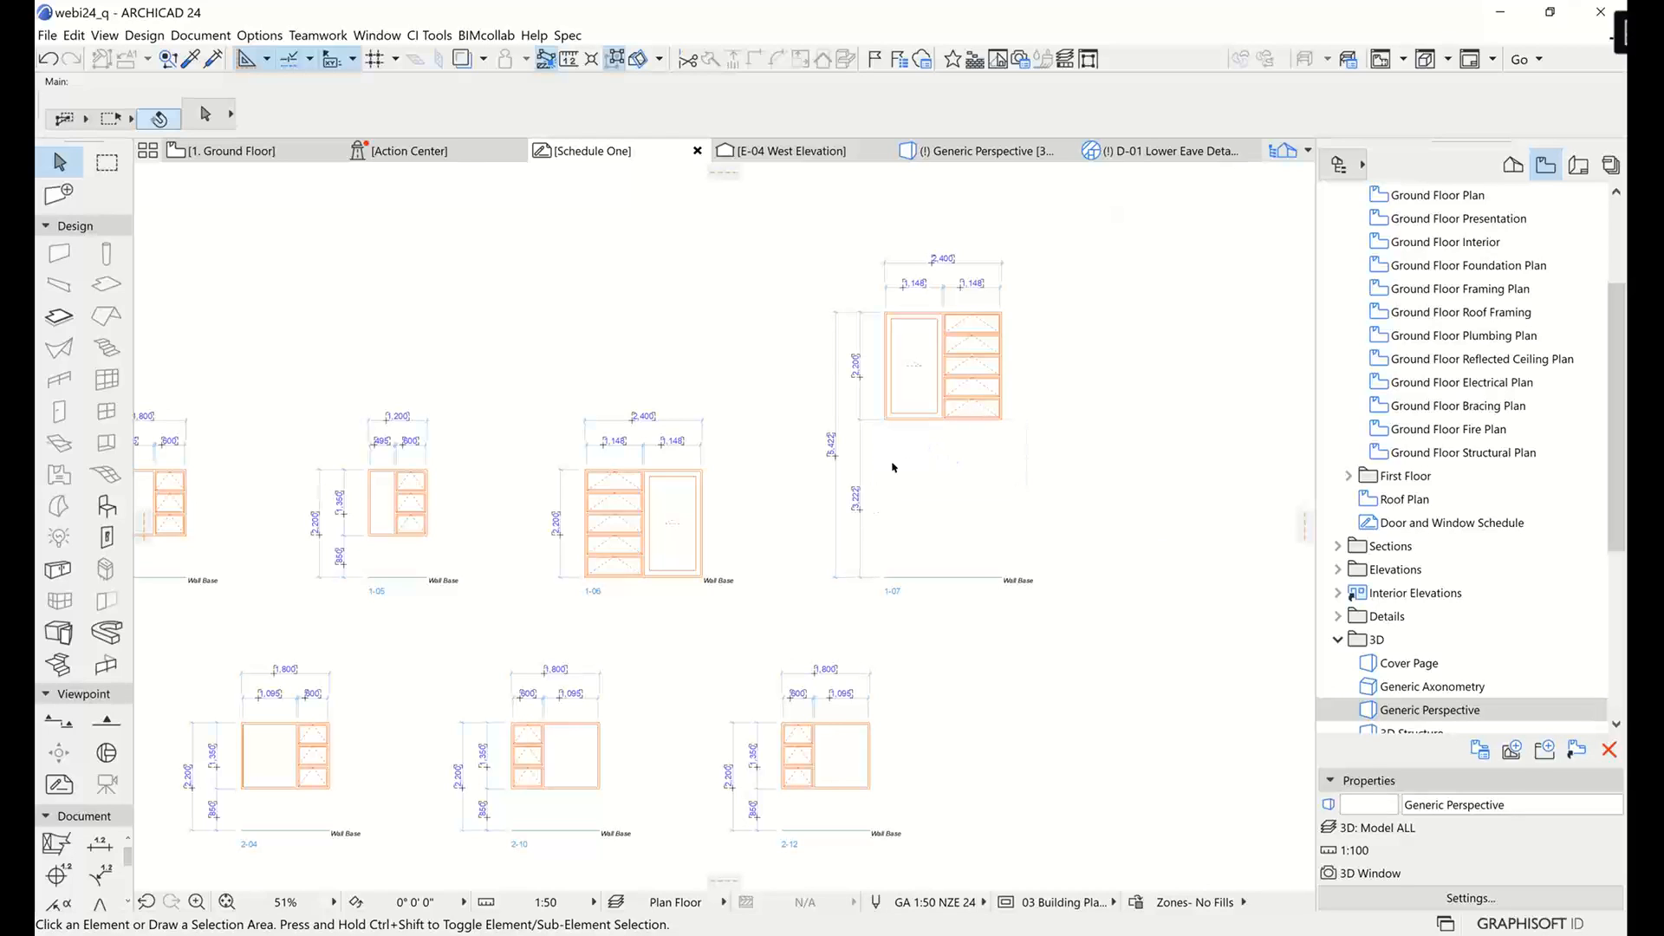
pyautogui.scroll(-3, 792, 493)
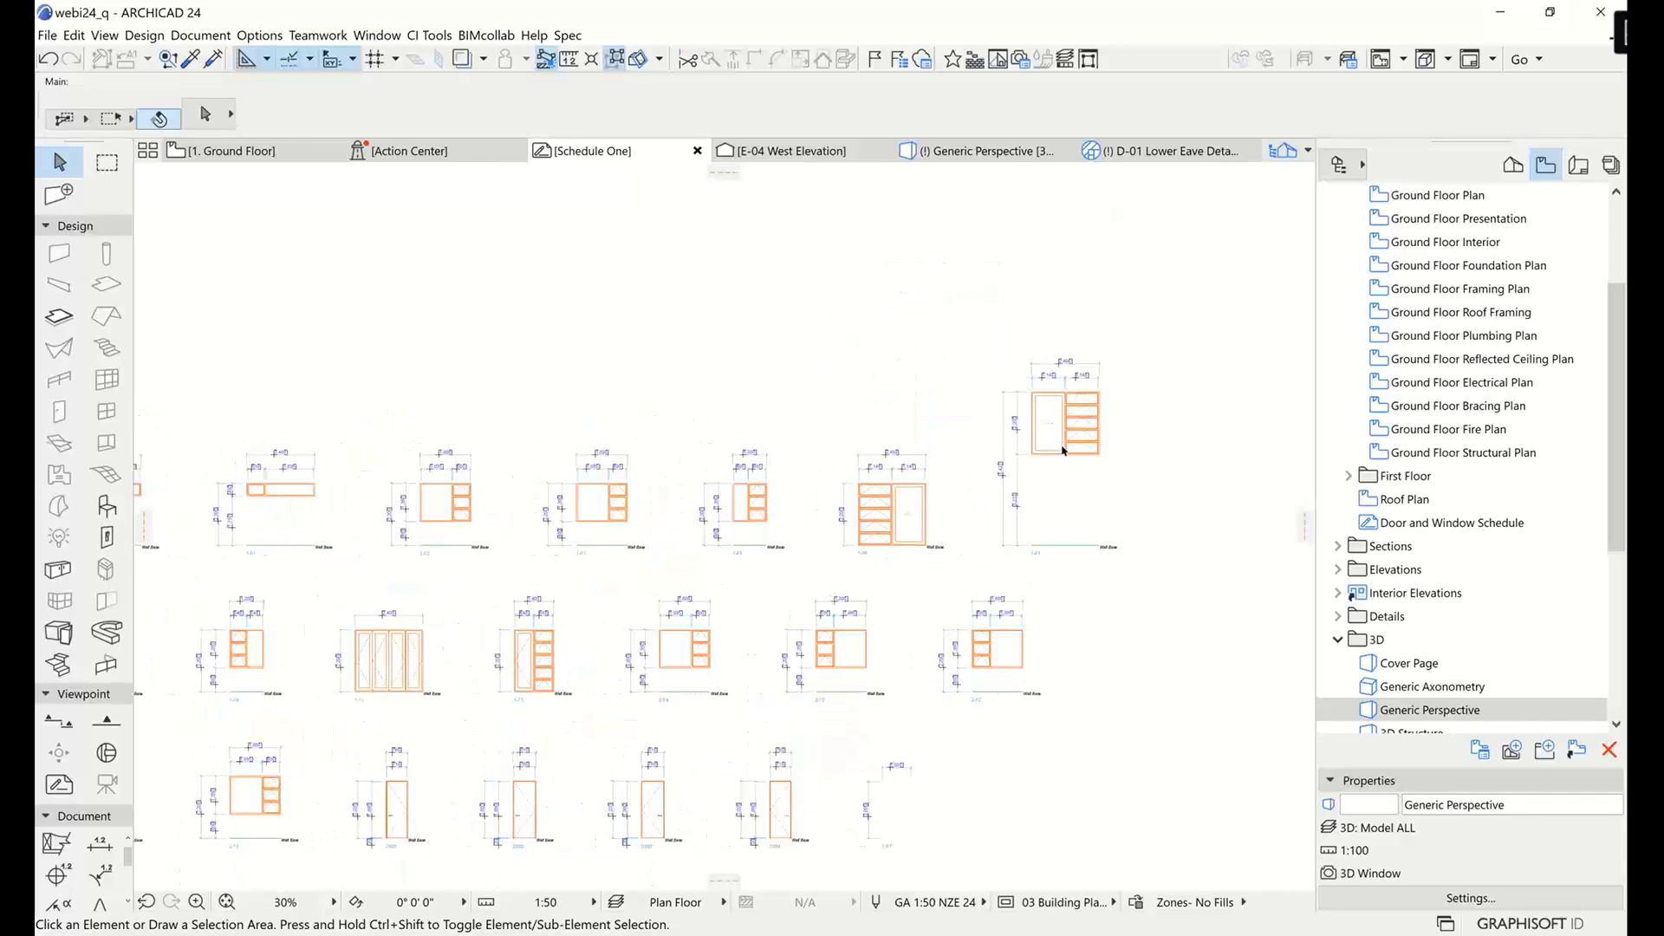
pyautogui.scroll(3, 1095, 555)
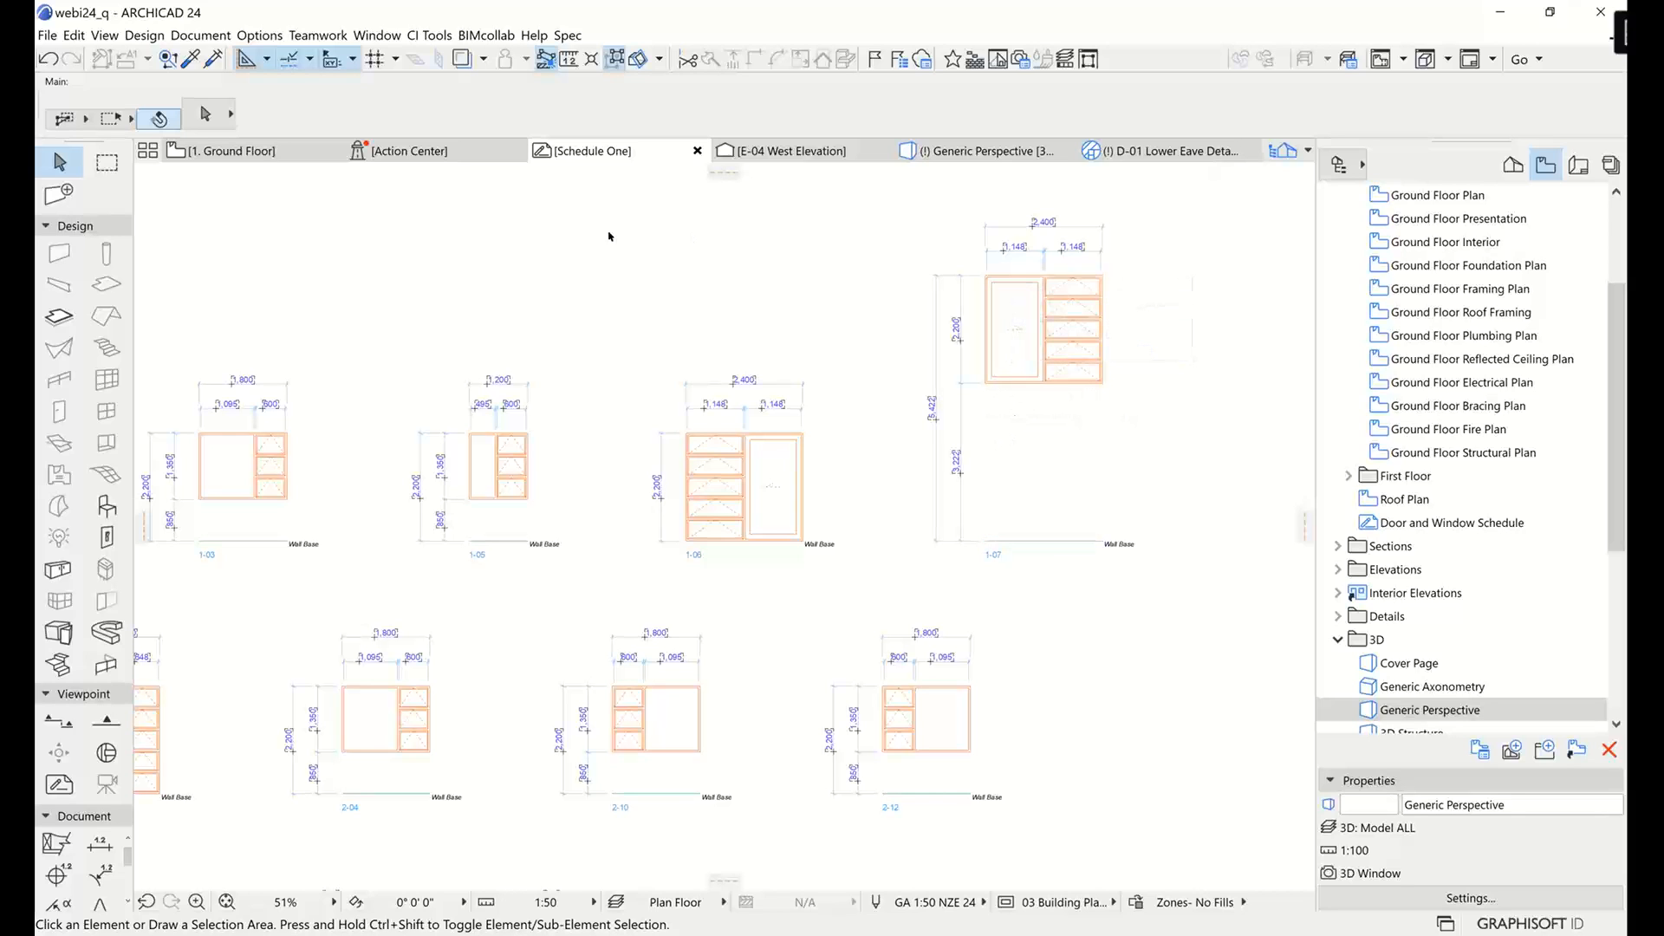
# Set window 1-07 in the Generic Perspective view to measure its sill height from 2. First Floor in its schedule settings.
pyautogui.click(980, 151)
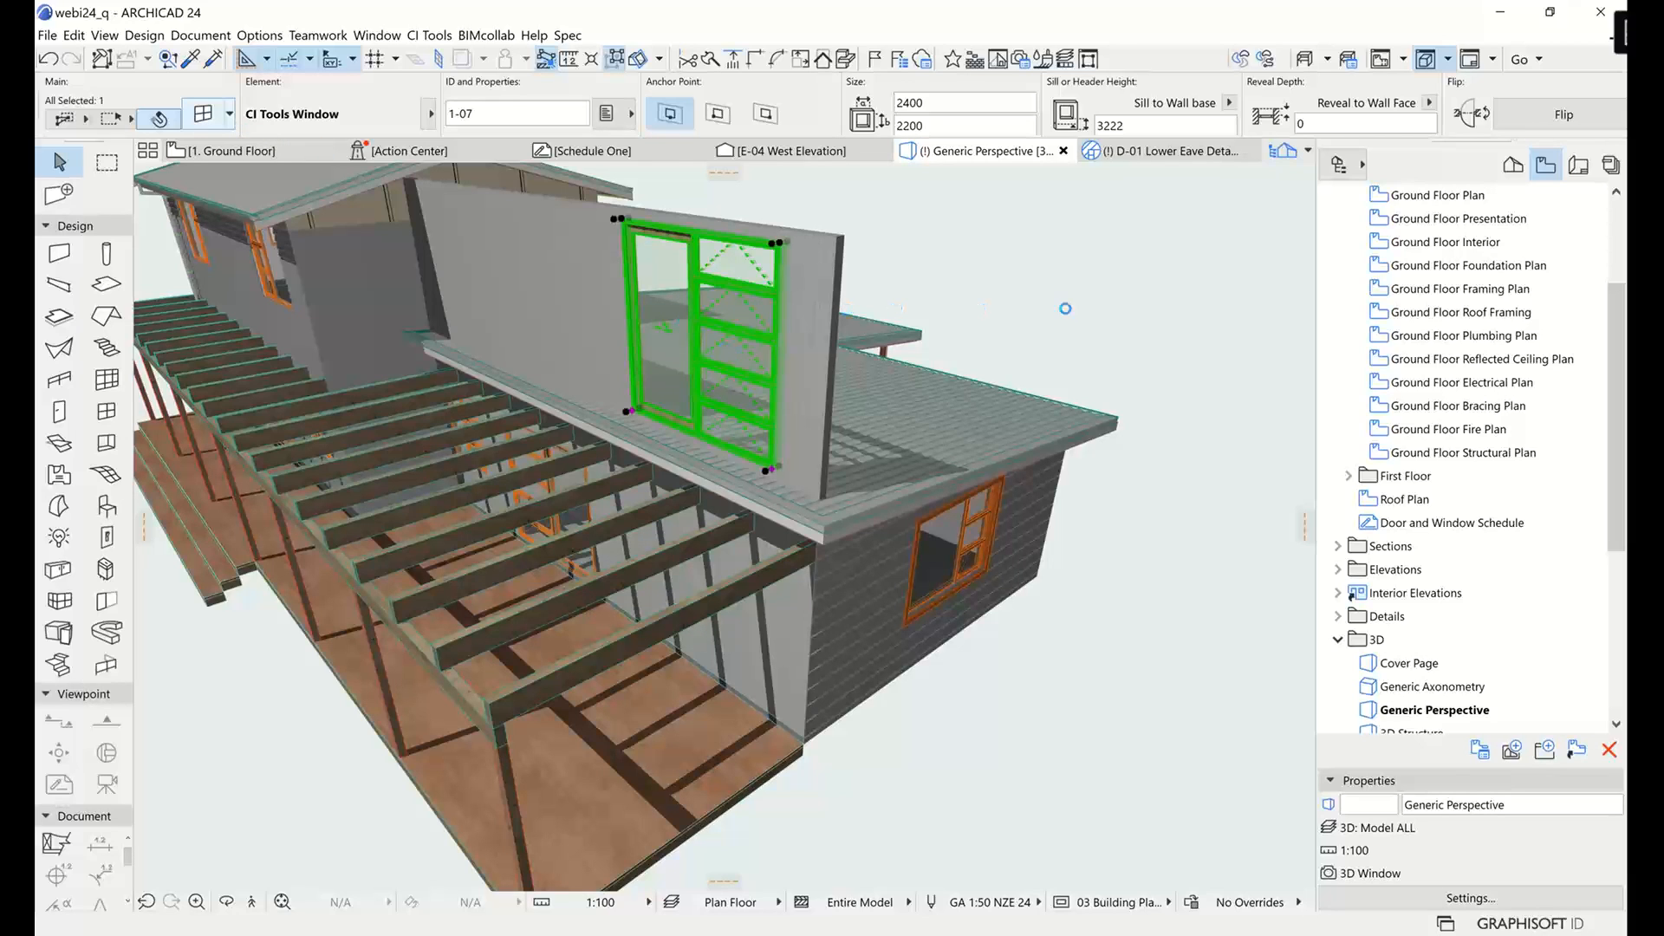
pyautogui.hotkey('ctrl', 't')
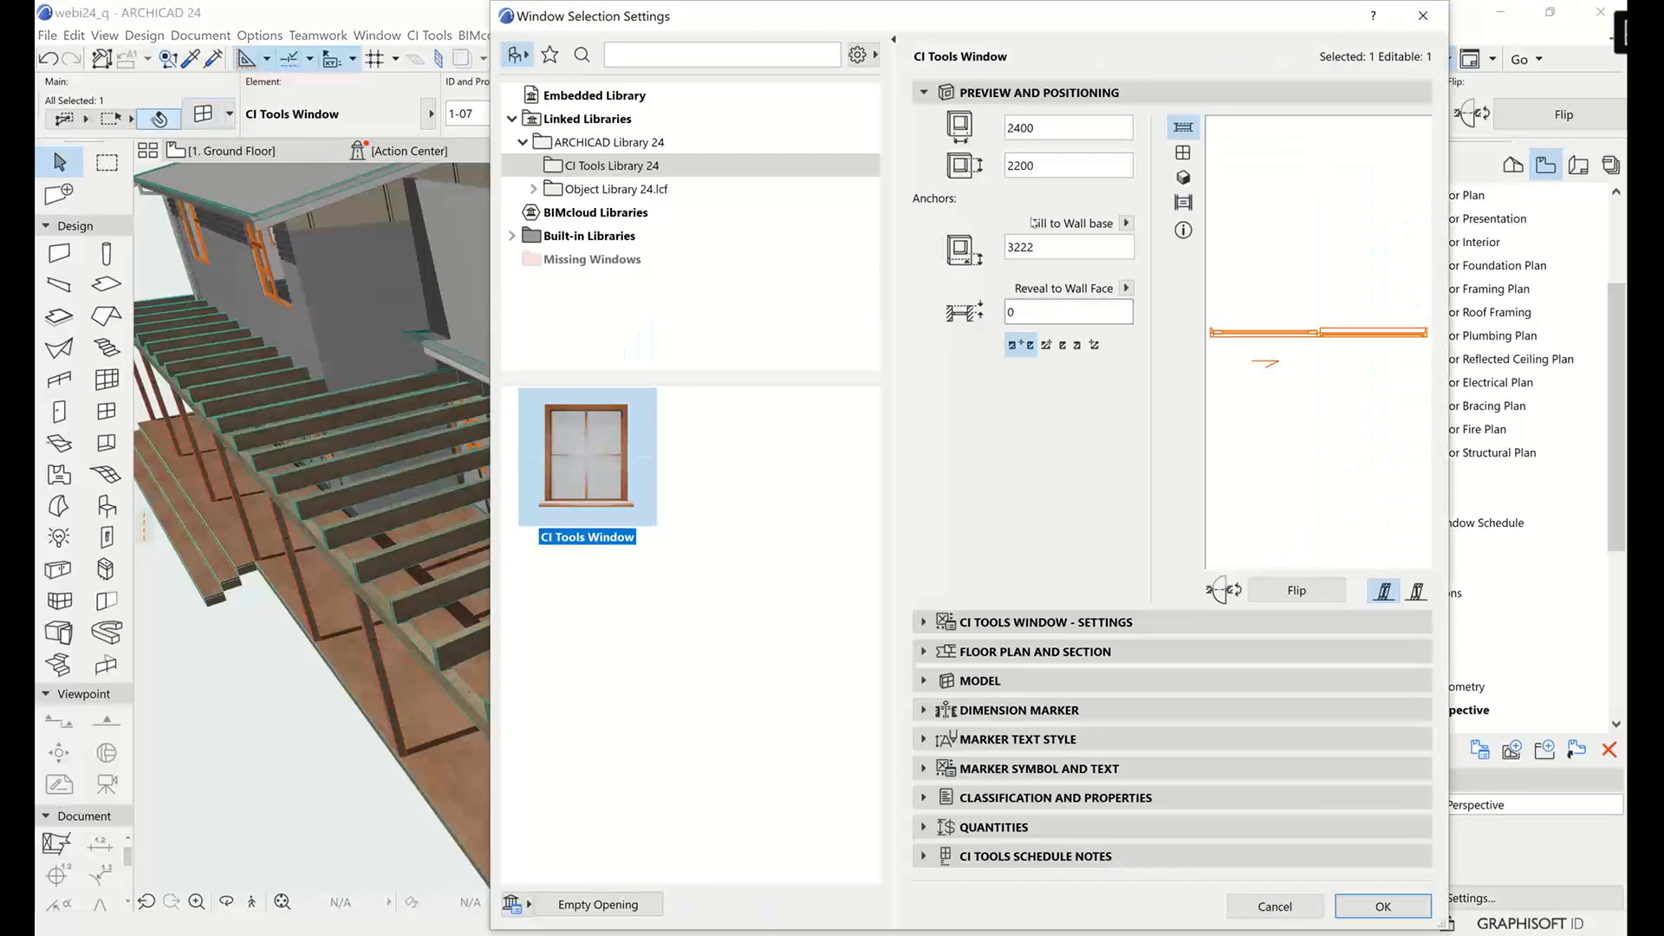
pyautogui.click(1040, 622)
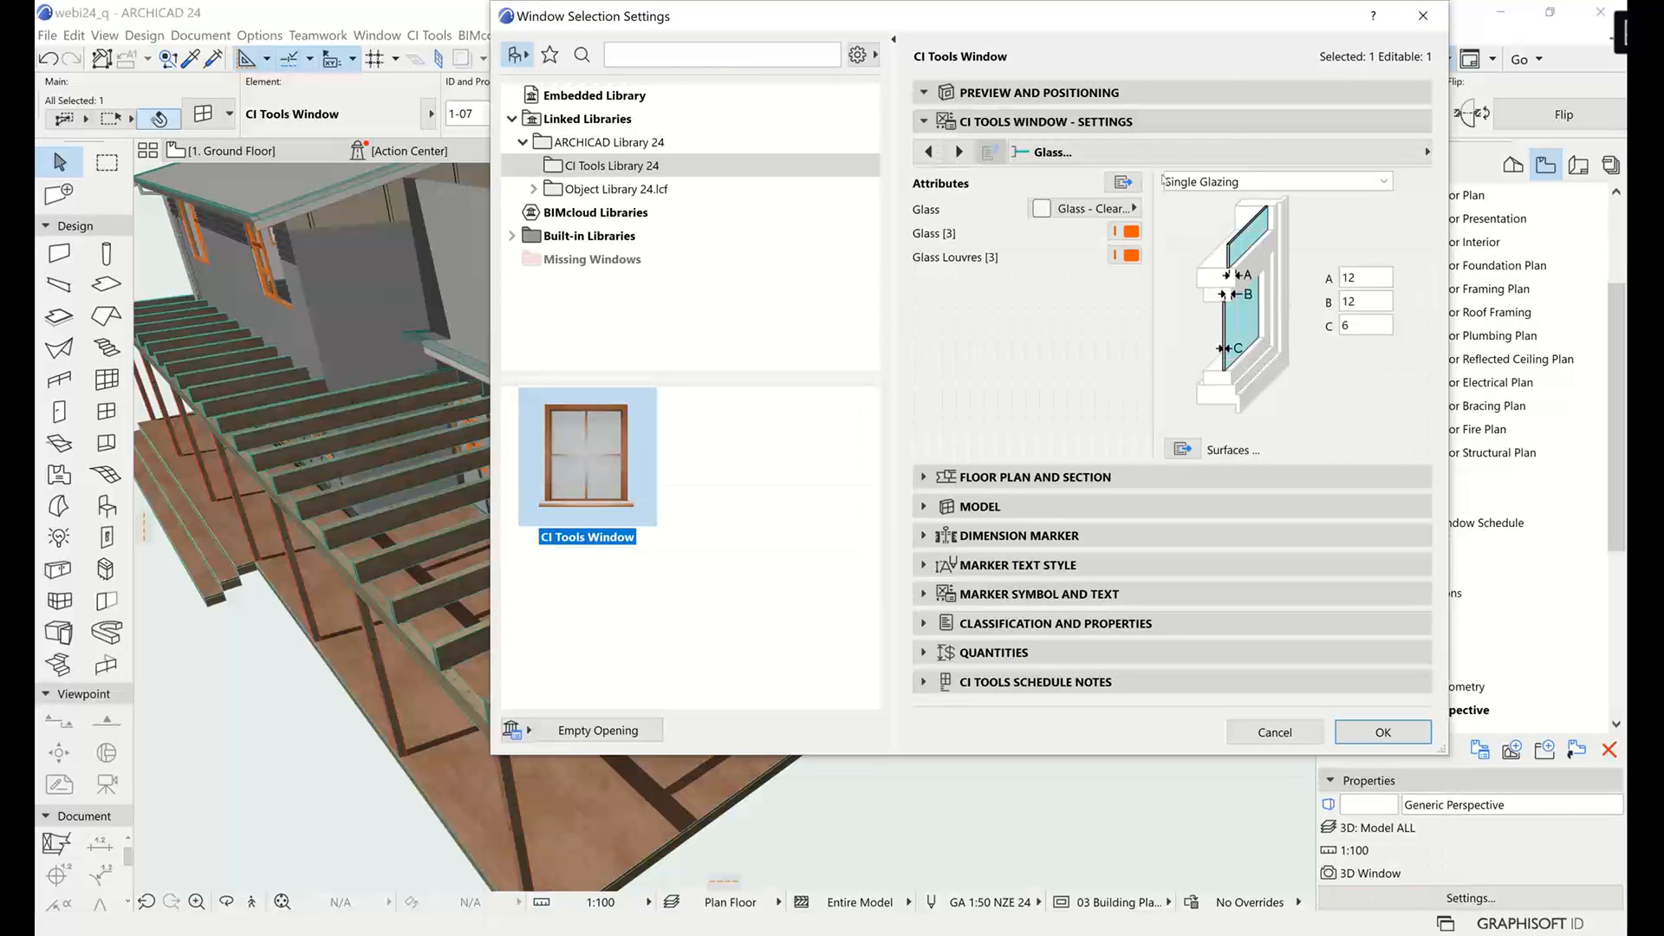
pyautogui.click(1286, 156)
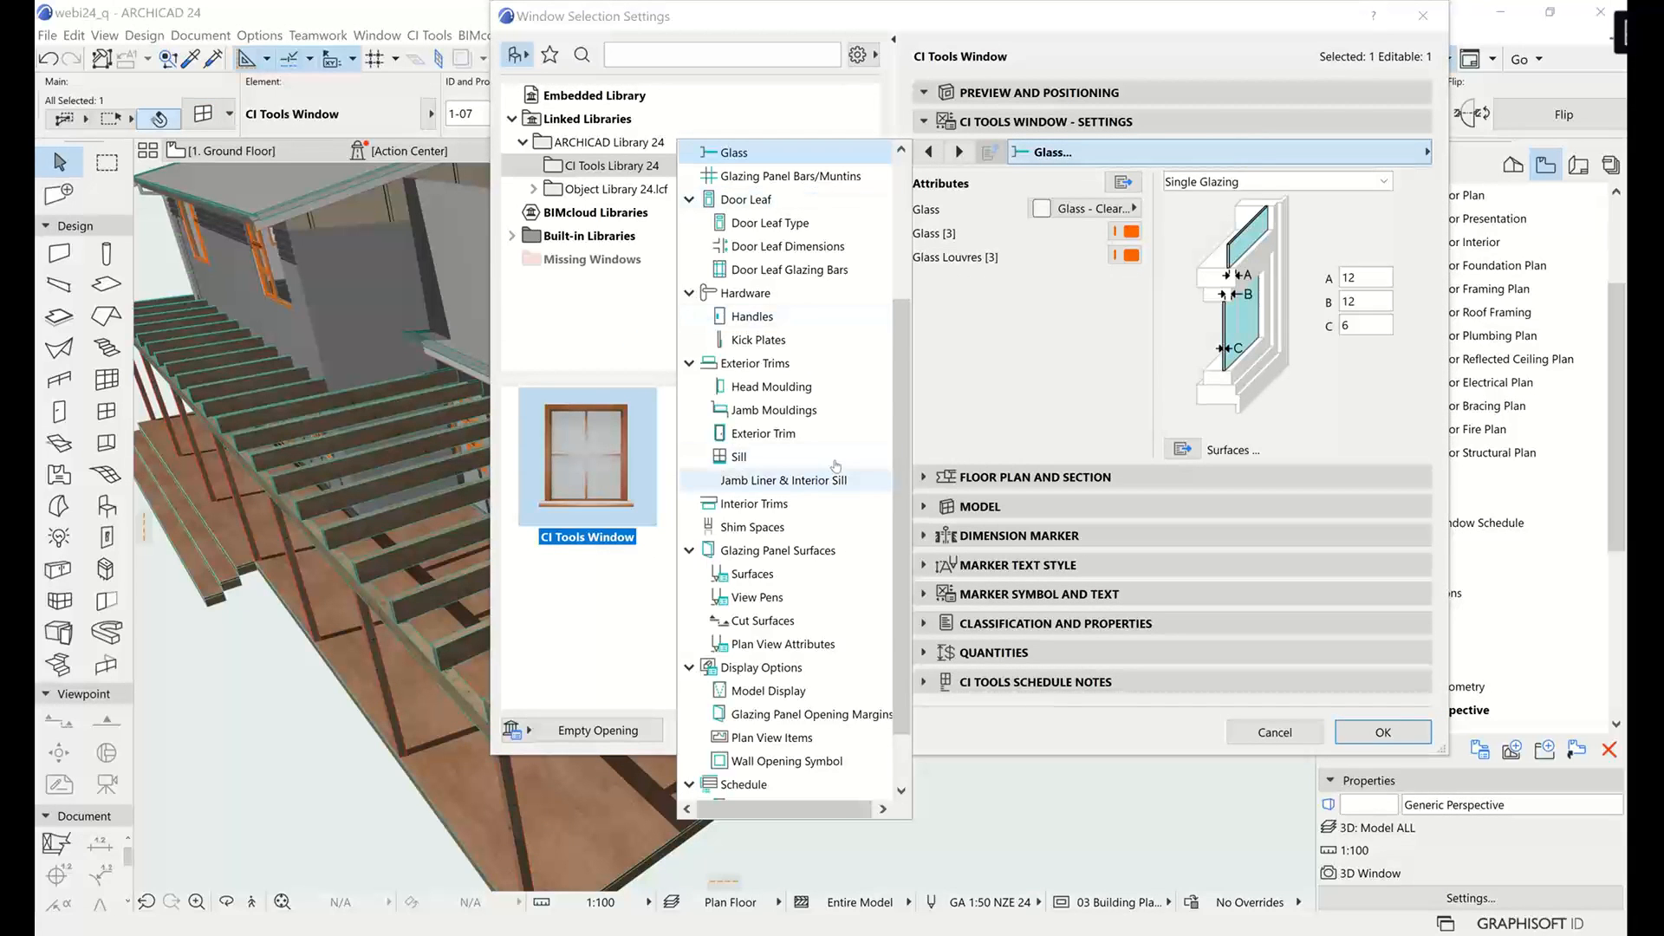
pyautogui.scroll(-1, 780, 385)
pyautogui.click(736, 715)
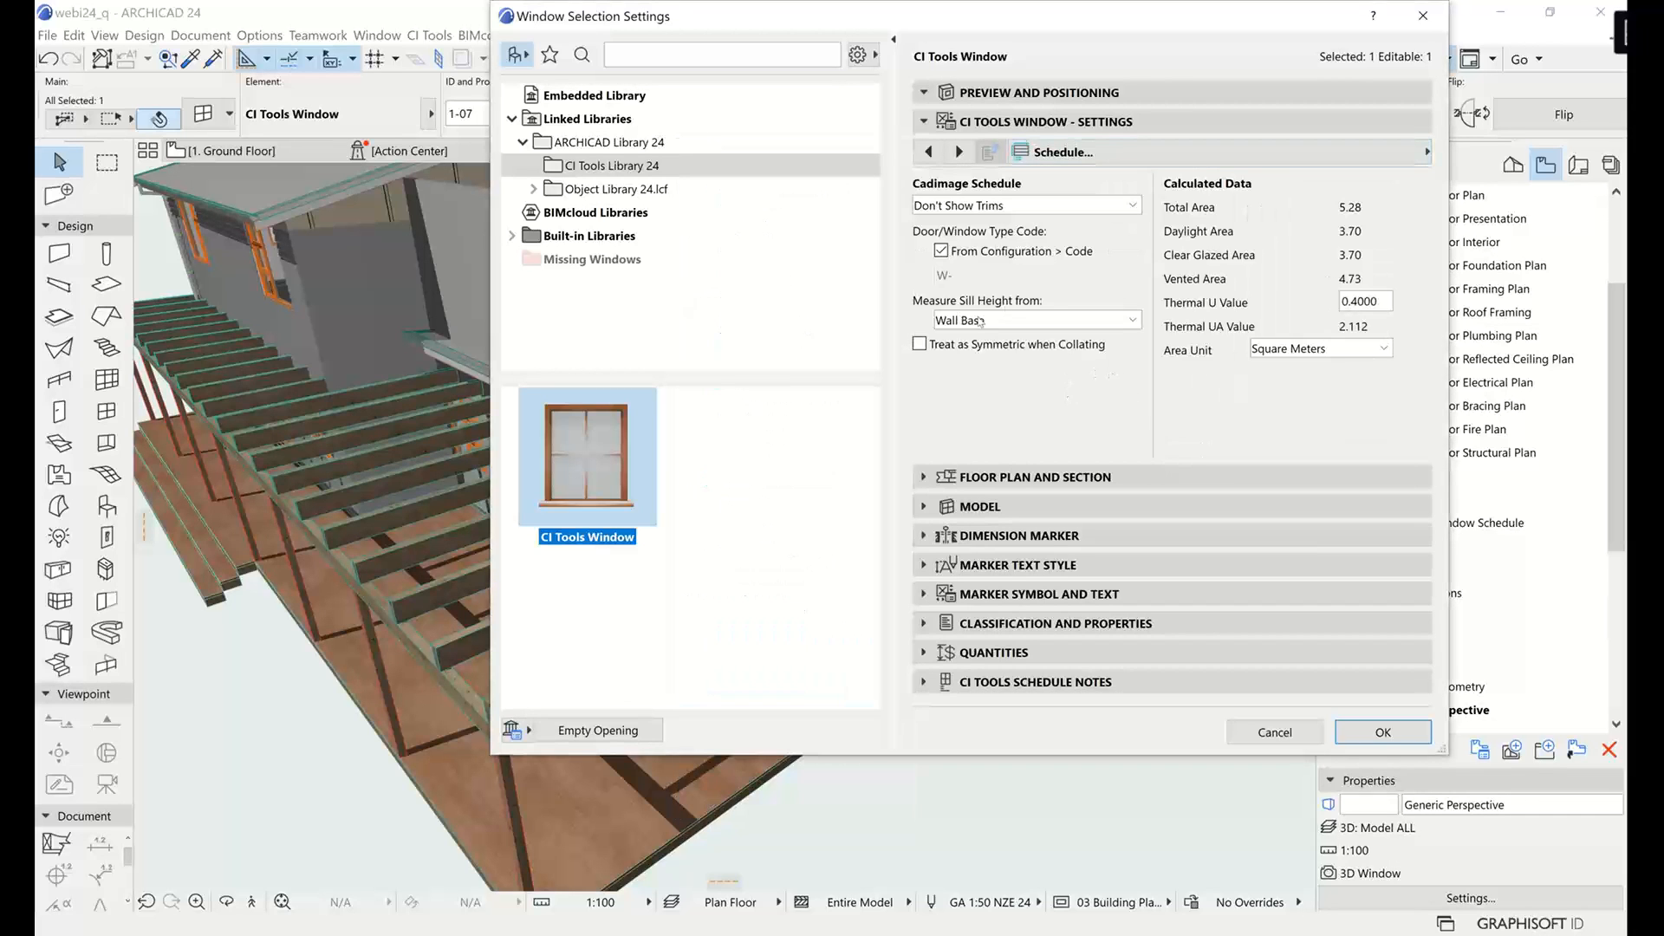
pyautogui.click(984, 321)
pyautogui.click(983, 322)
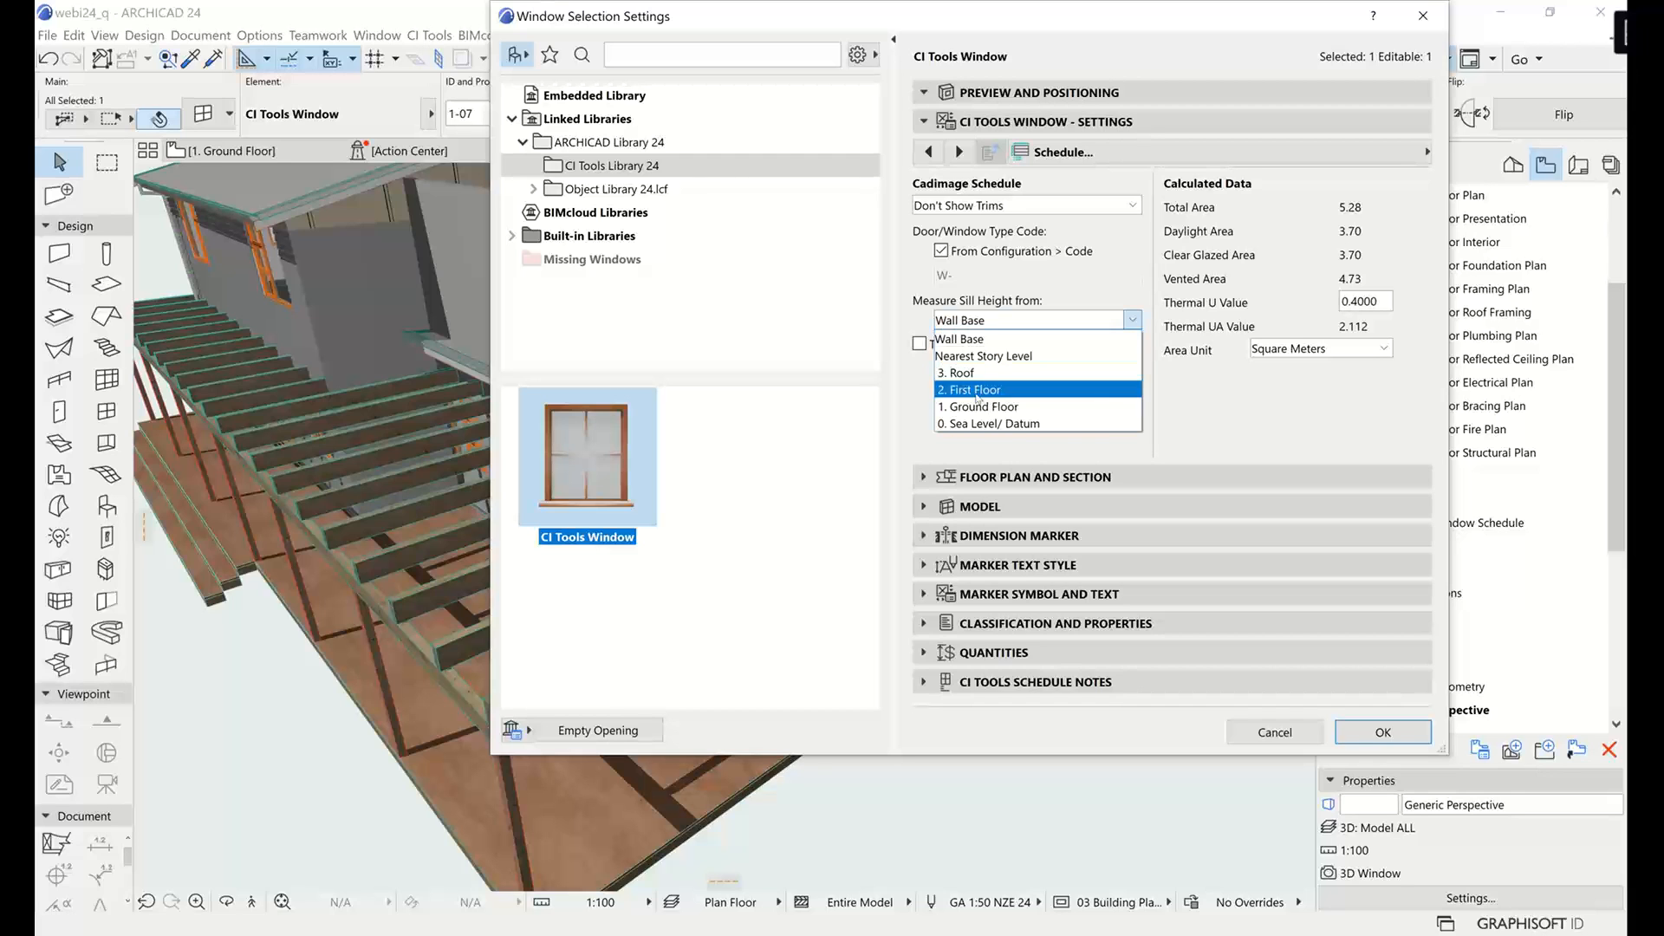
pyautogui.click(981, 390)
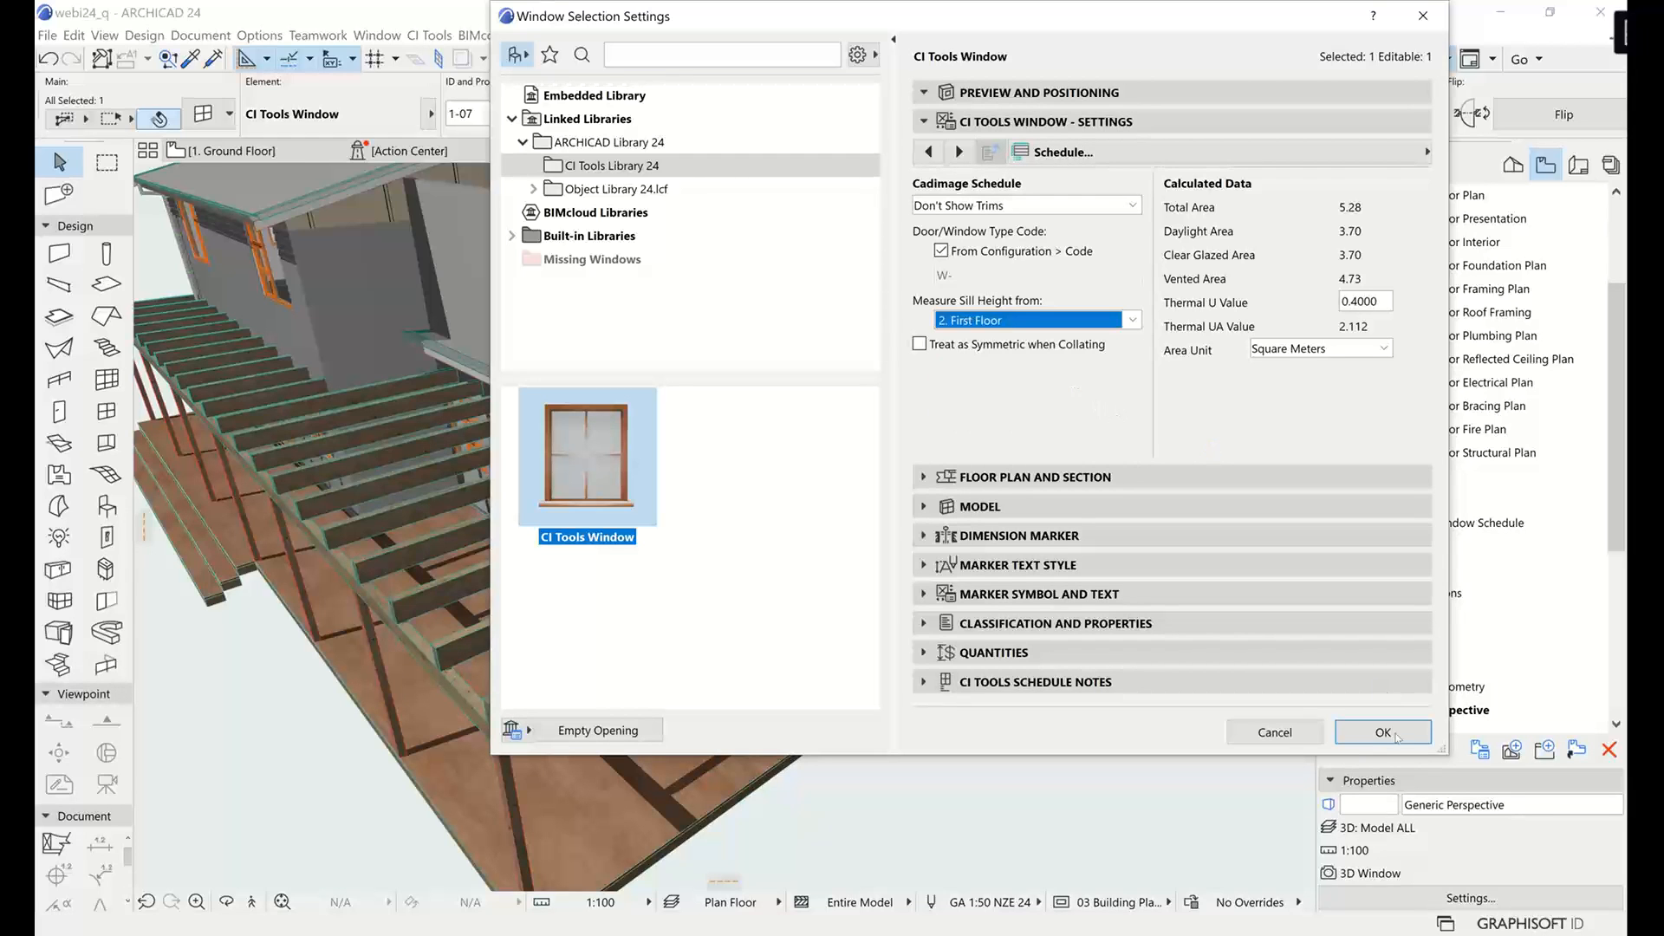
pyautogui.click(1383, 732)
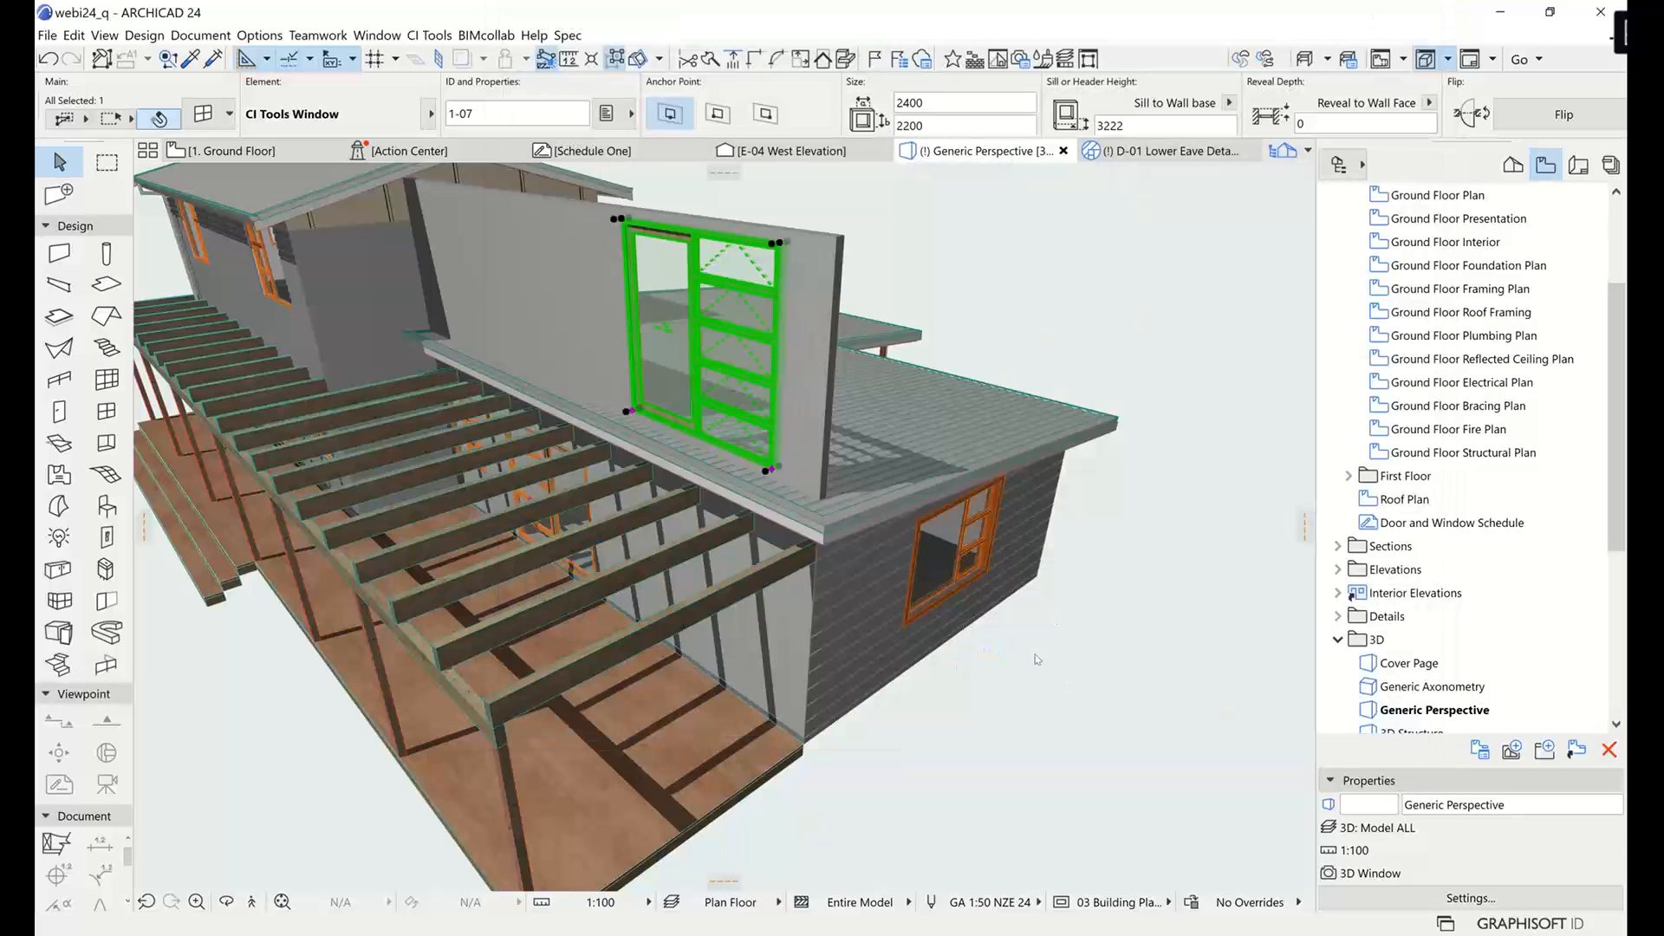
# Update the Schedule One worksheet and check window 1-07's sill dimension and datum label.
pyautogui.click(593, 150)
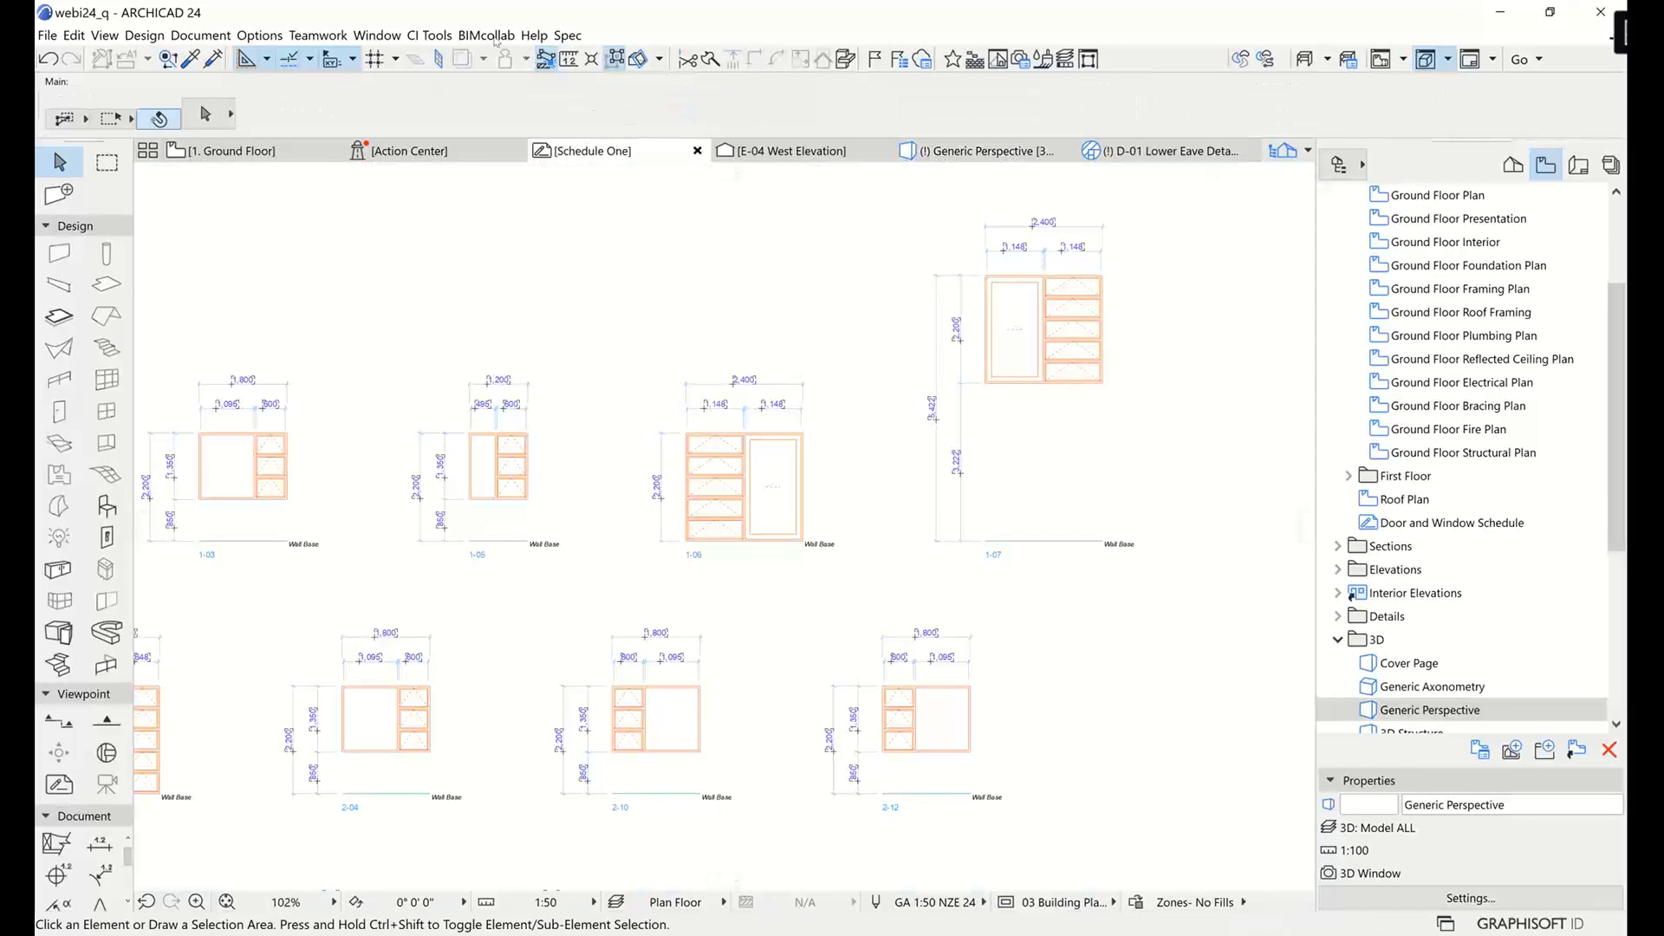
pyautogui.click(430, 35)
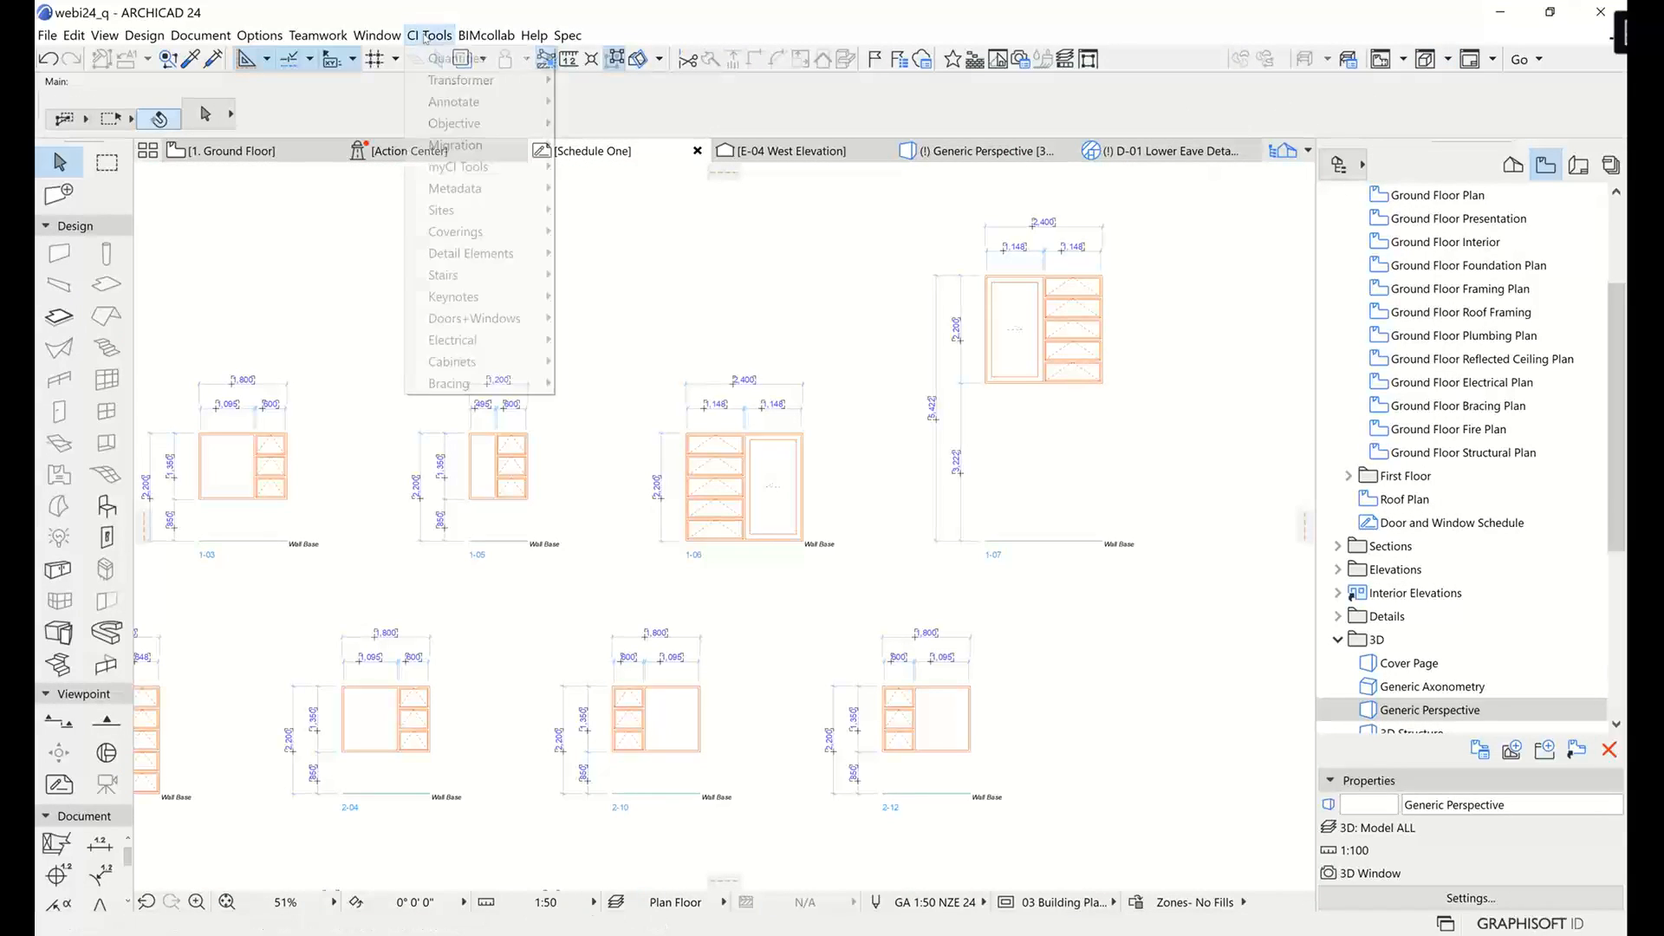
pyautogui.moveTo(479, 321)
pyautogui.click(632, 336)
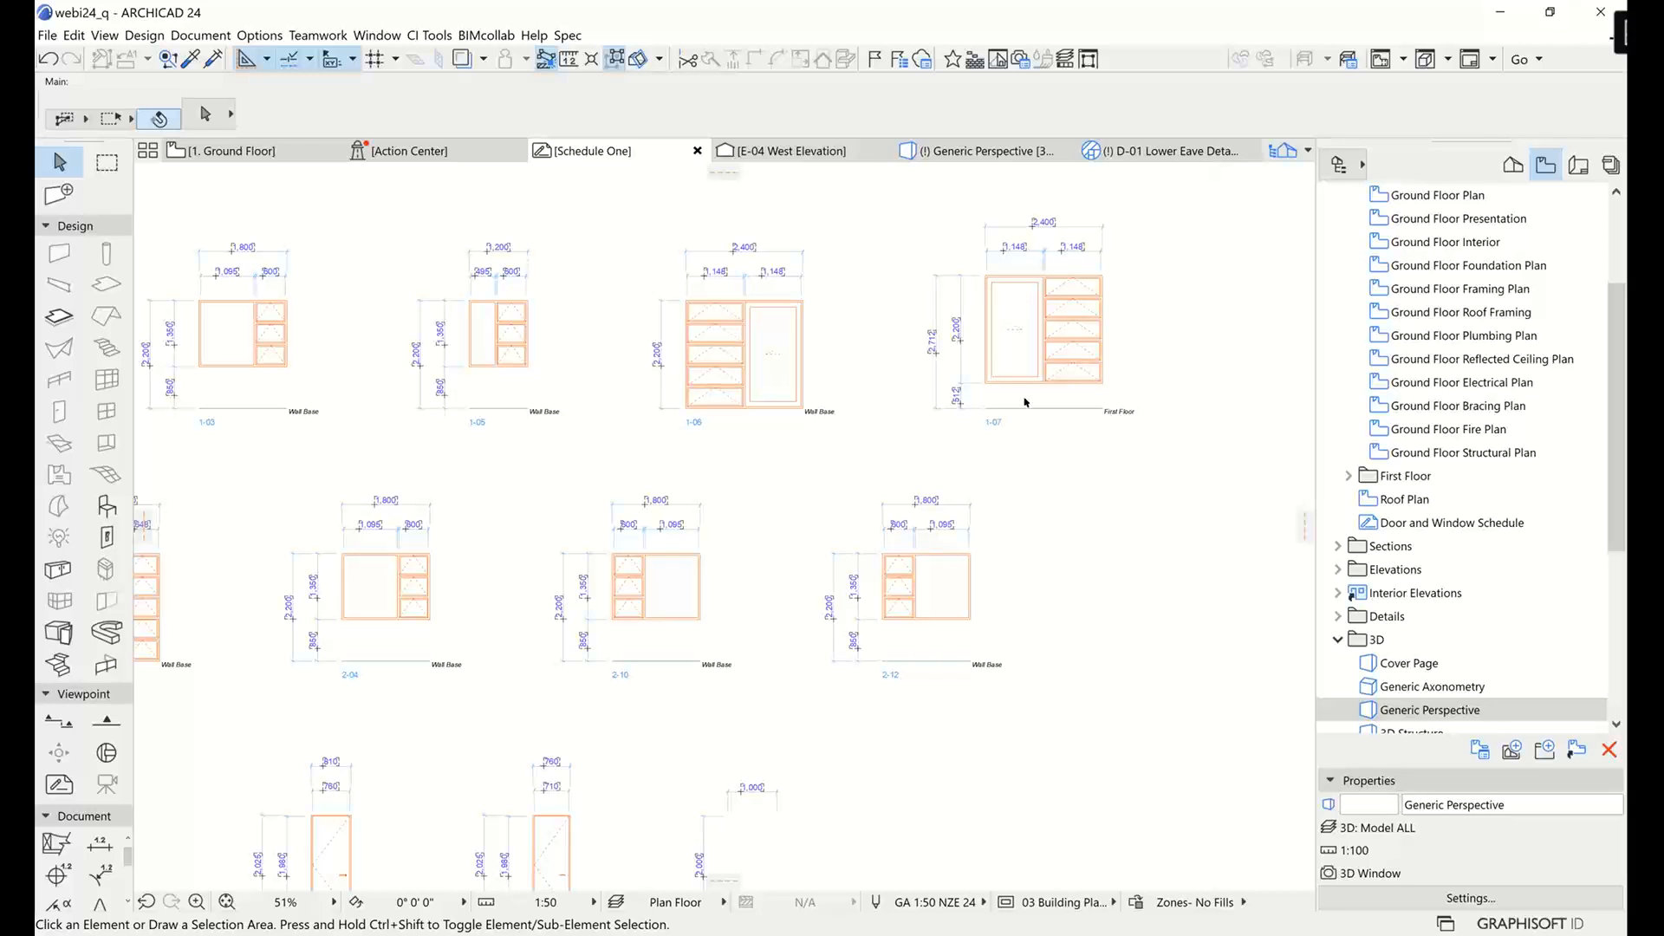
pyautogui.scroll(-4, 1002, 345)
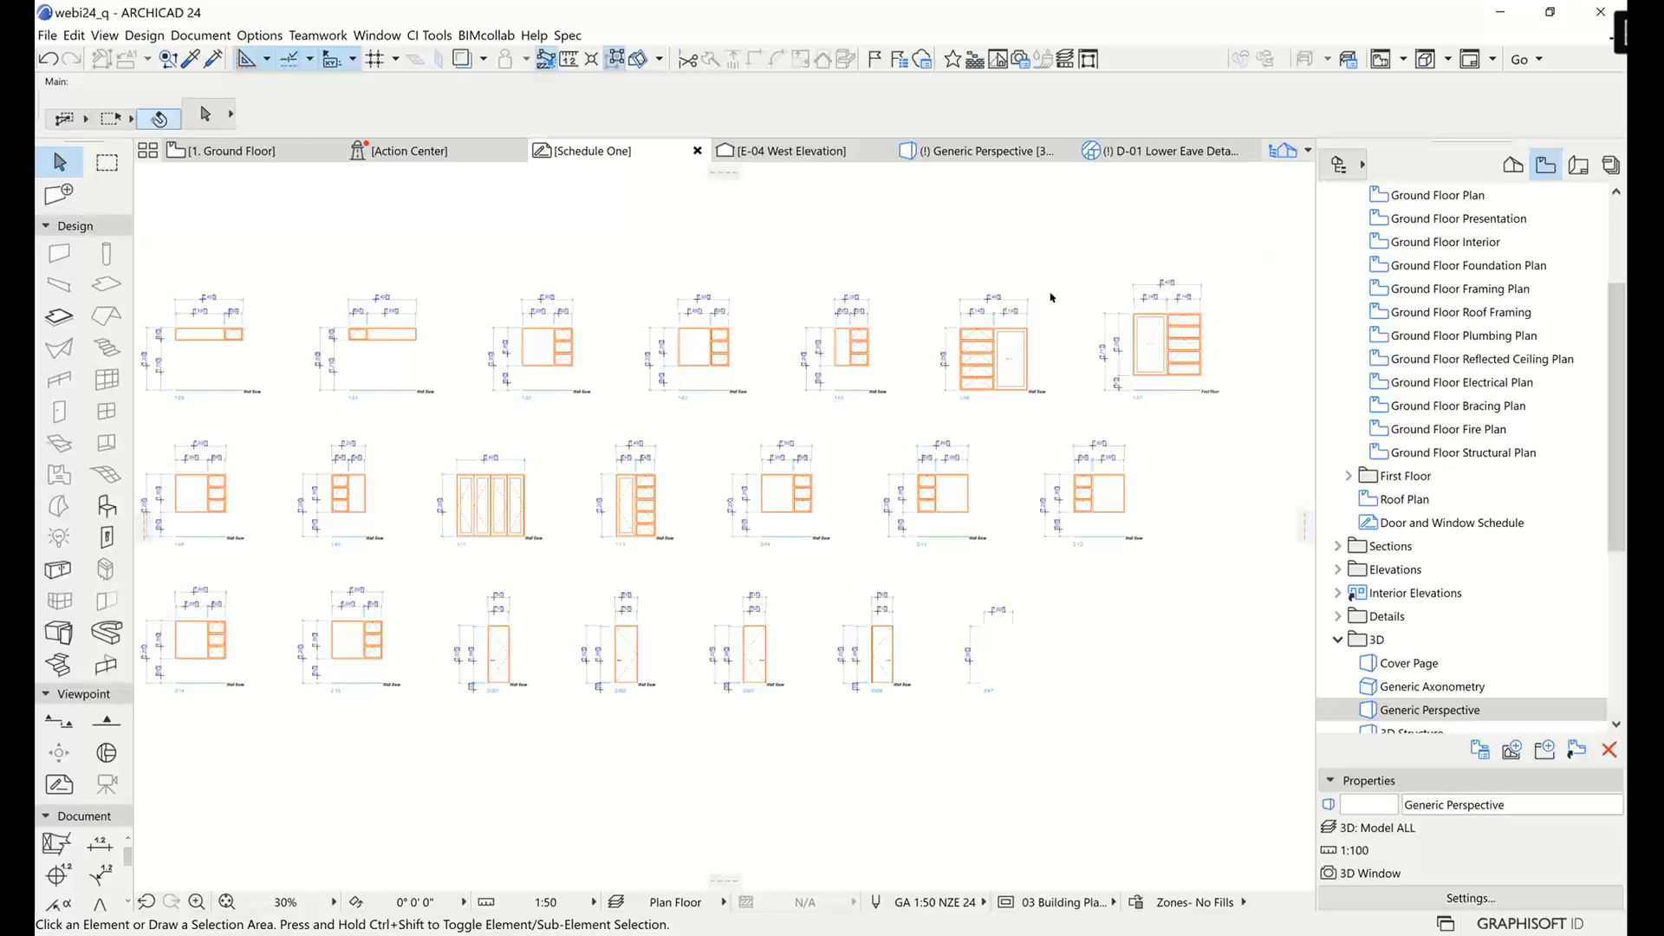
# Select window 1-01 in the hallway's exterior wall on the Ground Floor plan.
pyautogui.click(287, 149)
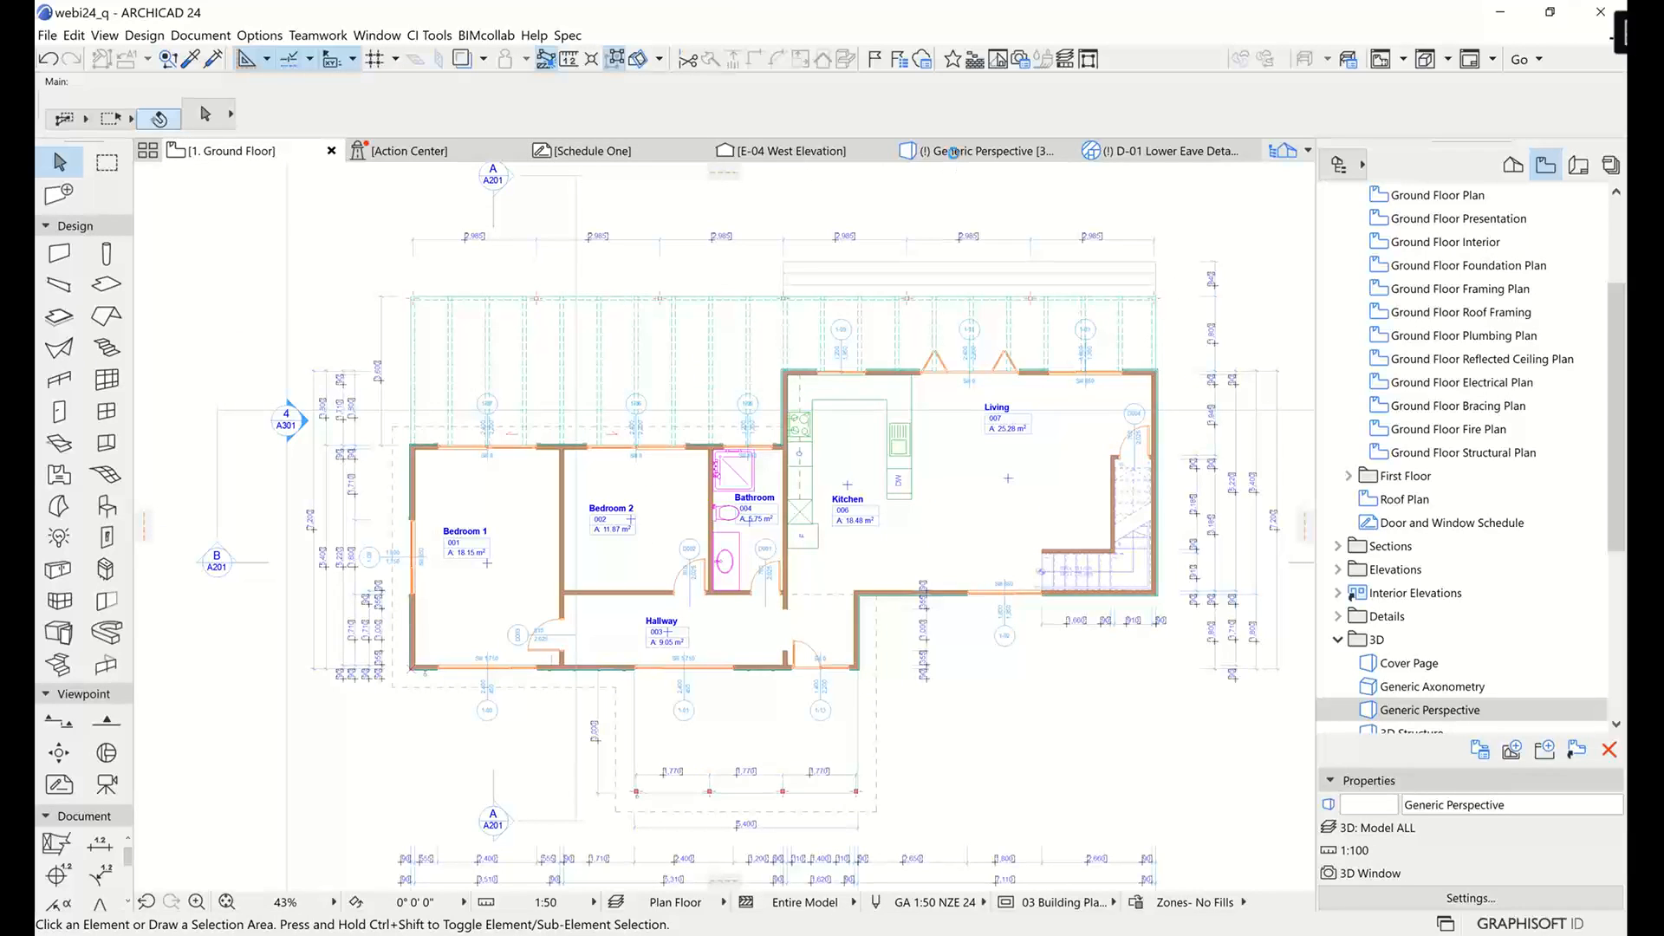
pyautogui.click(951, 149)
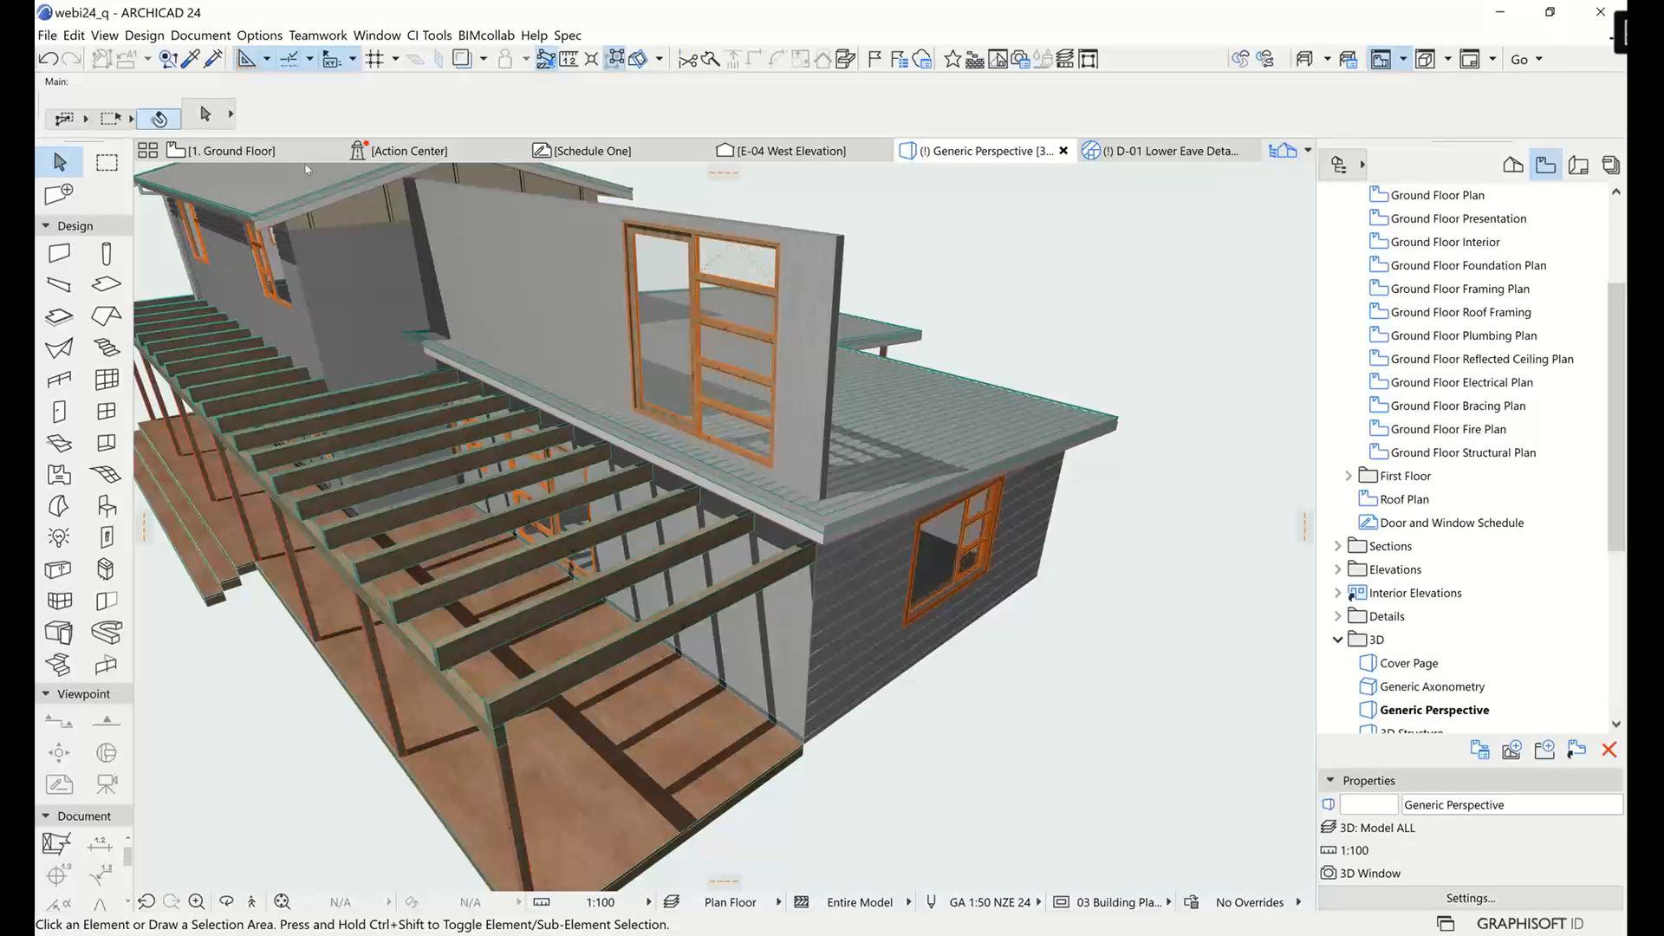
pyautogui.click(245, 149)
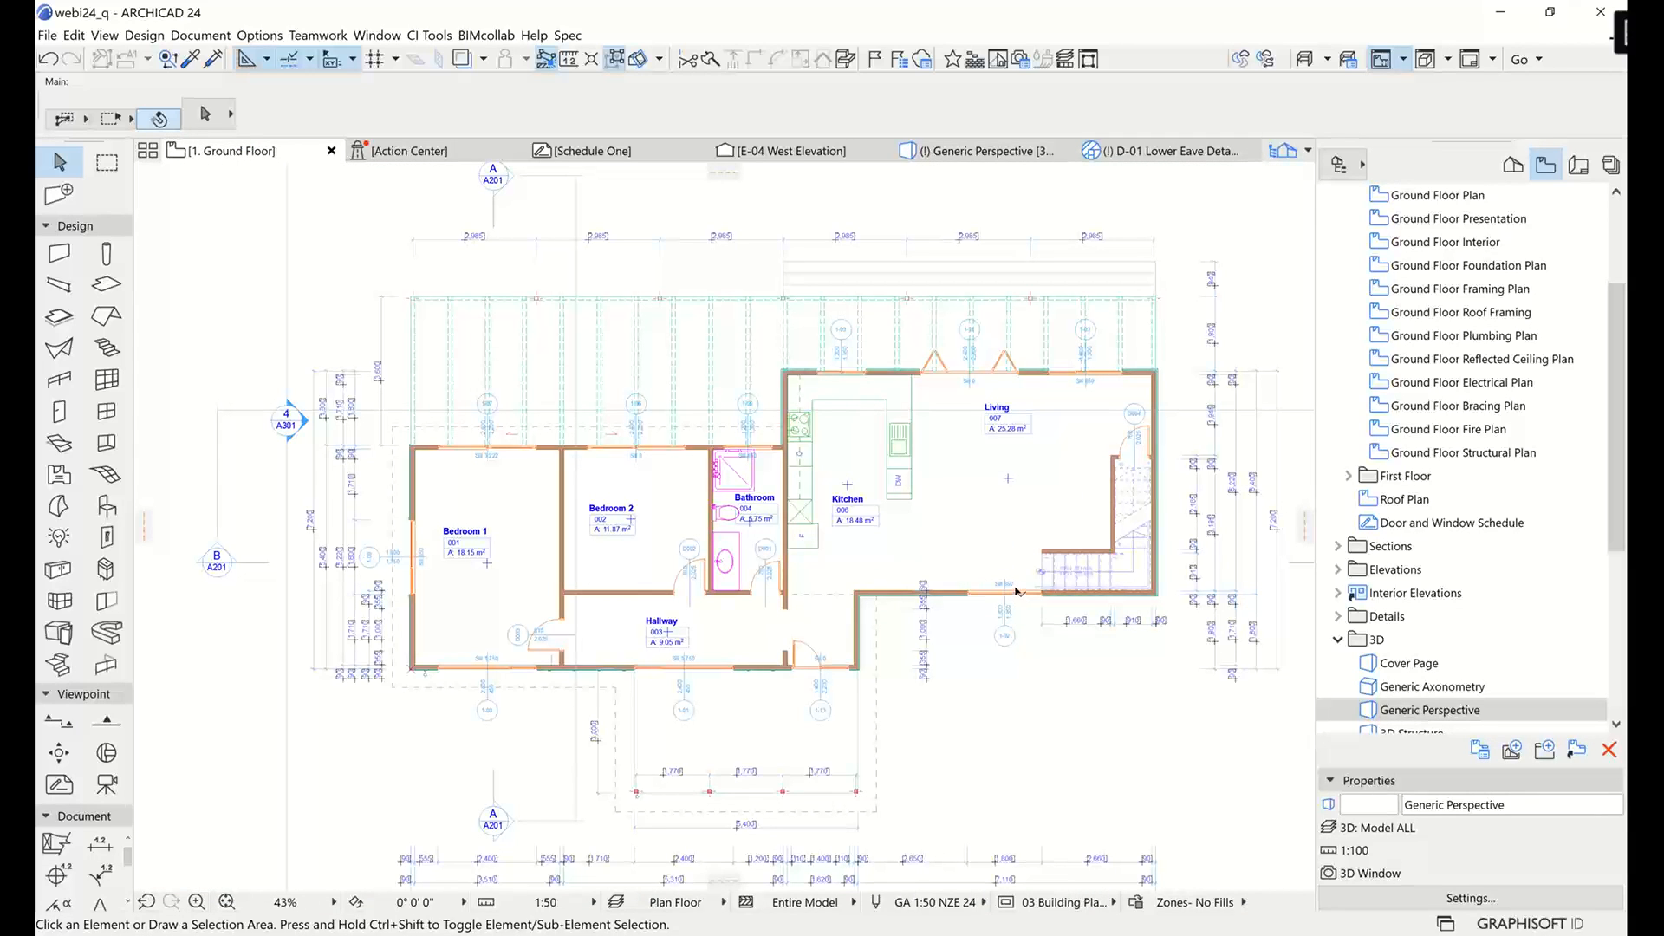
pyautogui.scroll(3, 767, 574)
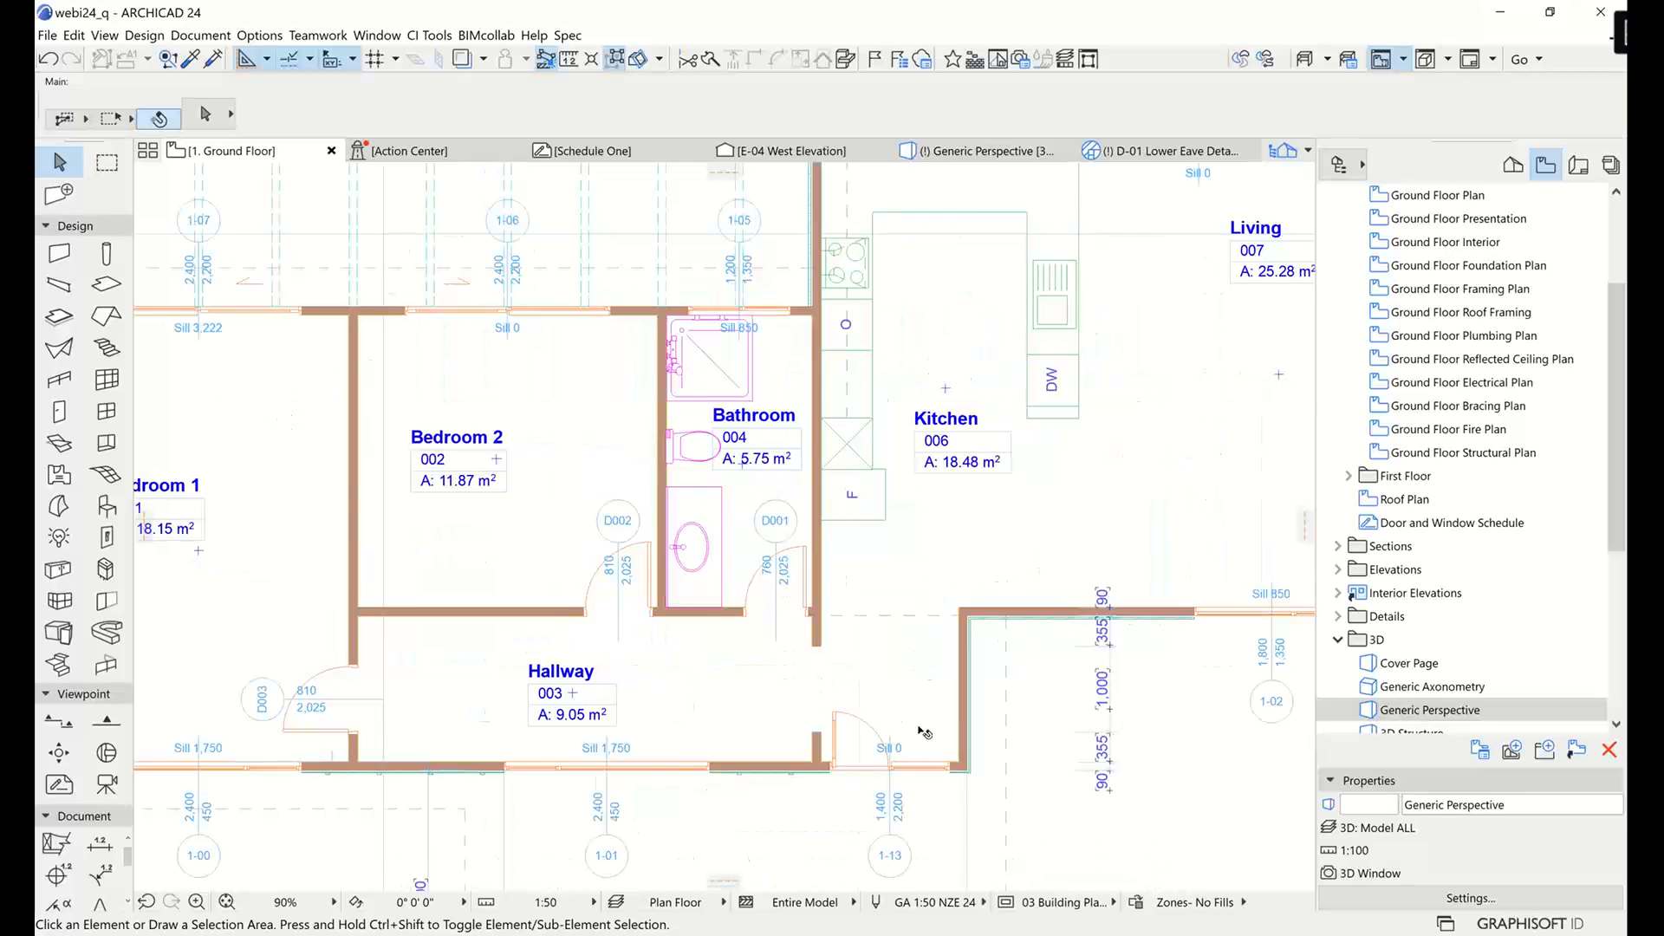
pyautogui.moveTo(738, 638); pyautogui.dragTo(685, 624, button='middle')
pyautogui.click(564, 527)
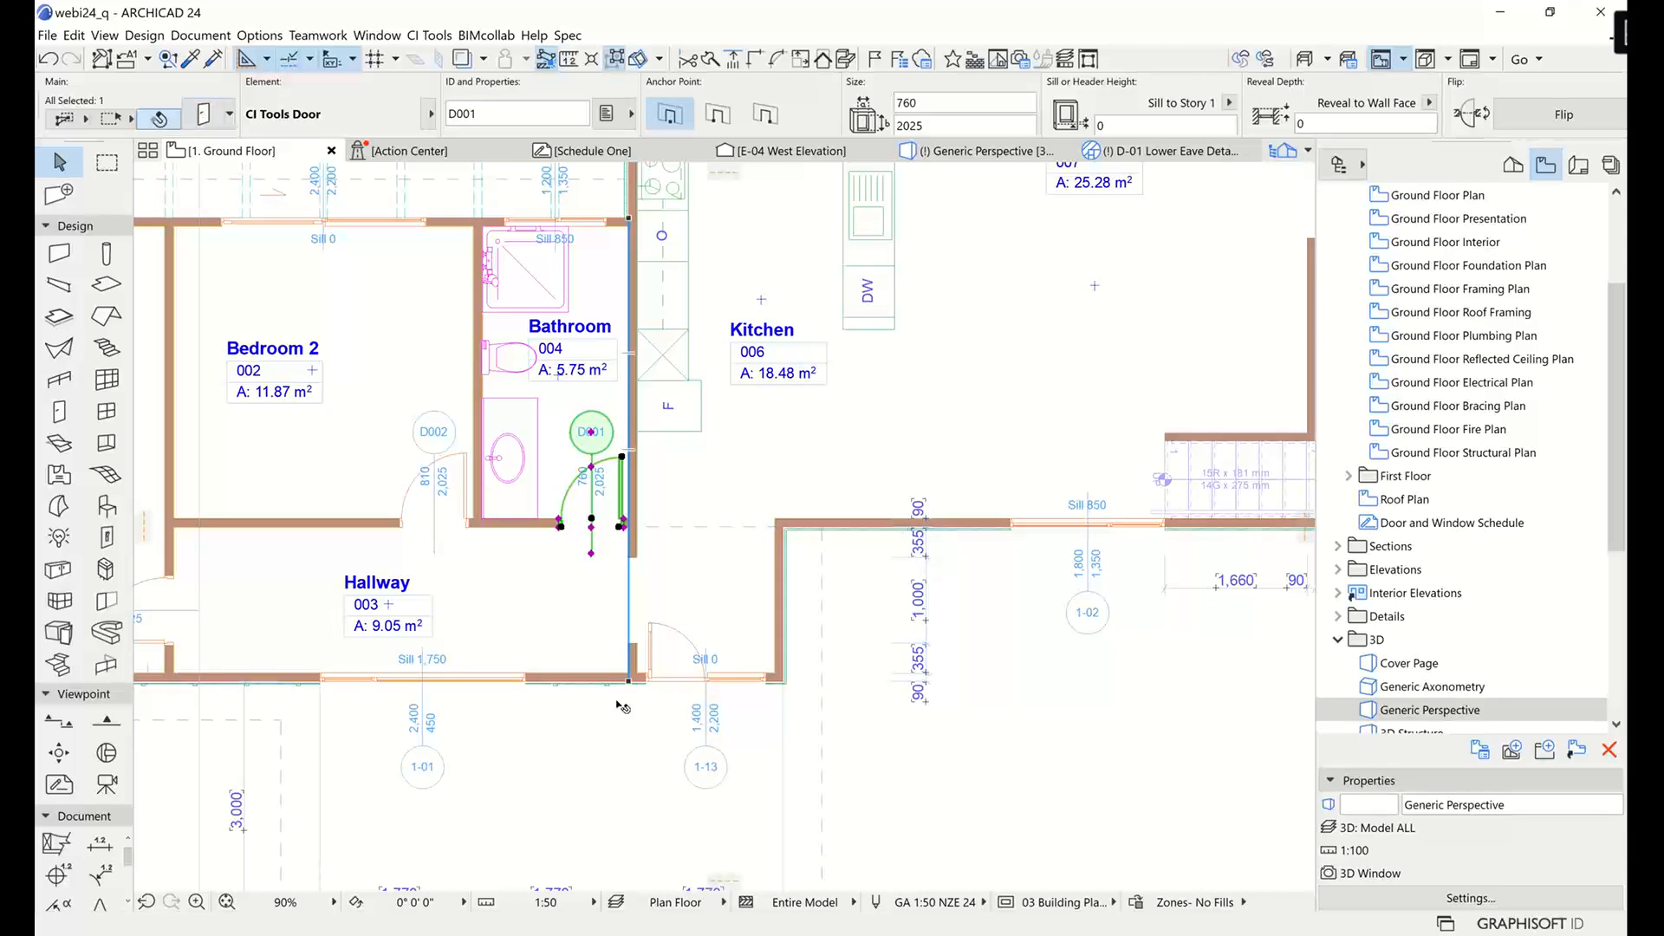
pyautogui.click(524, 681)
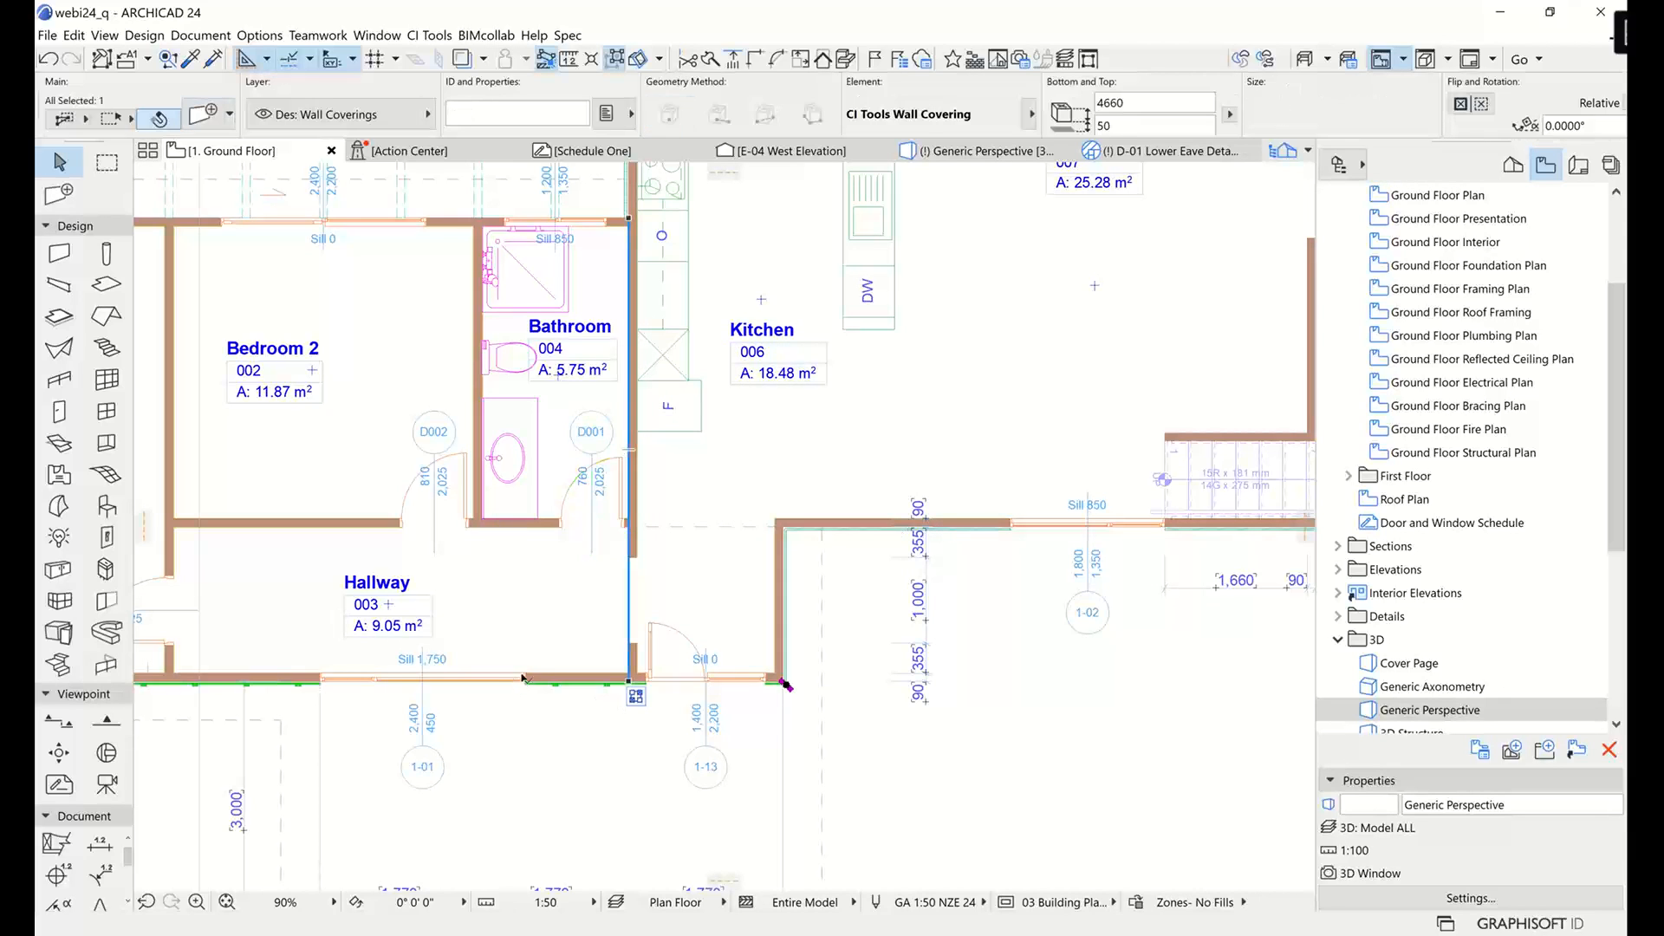
pyautogui.click(522, 679)
pyautogui.moveTo(516, 704); pyautogui.dragTo(807, 675, button='middle')
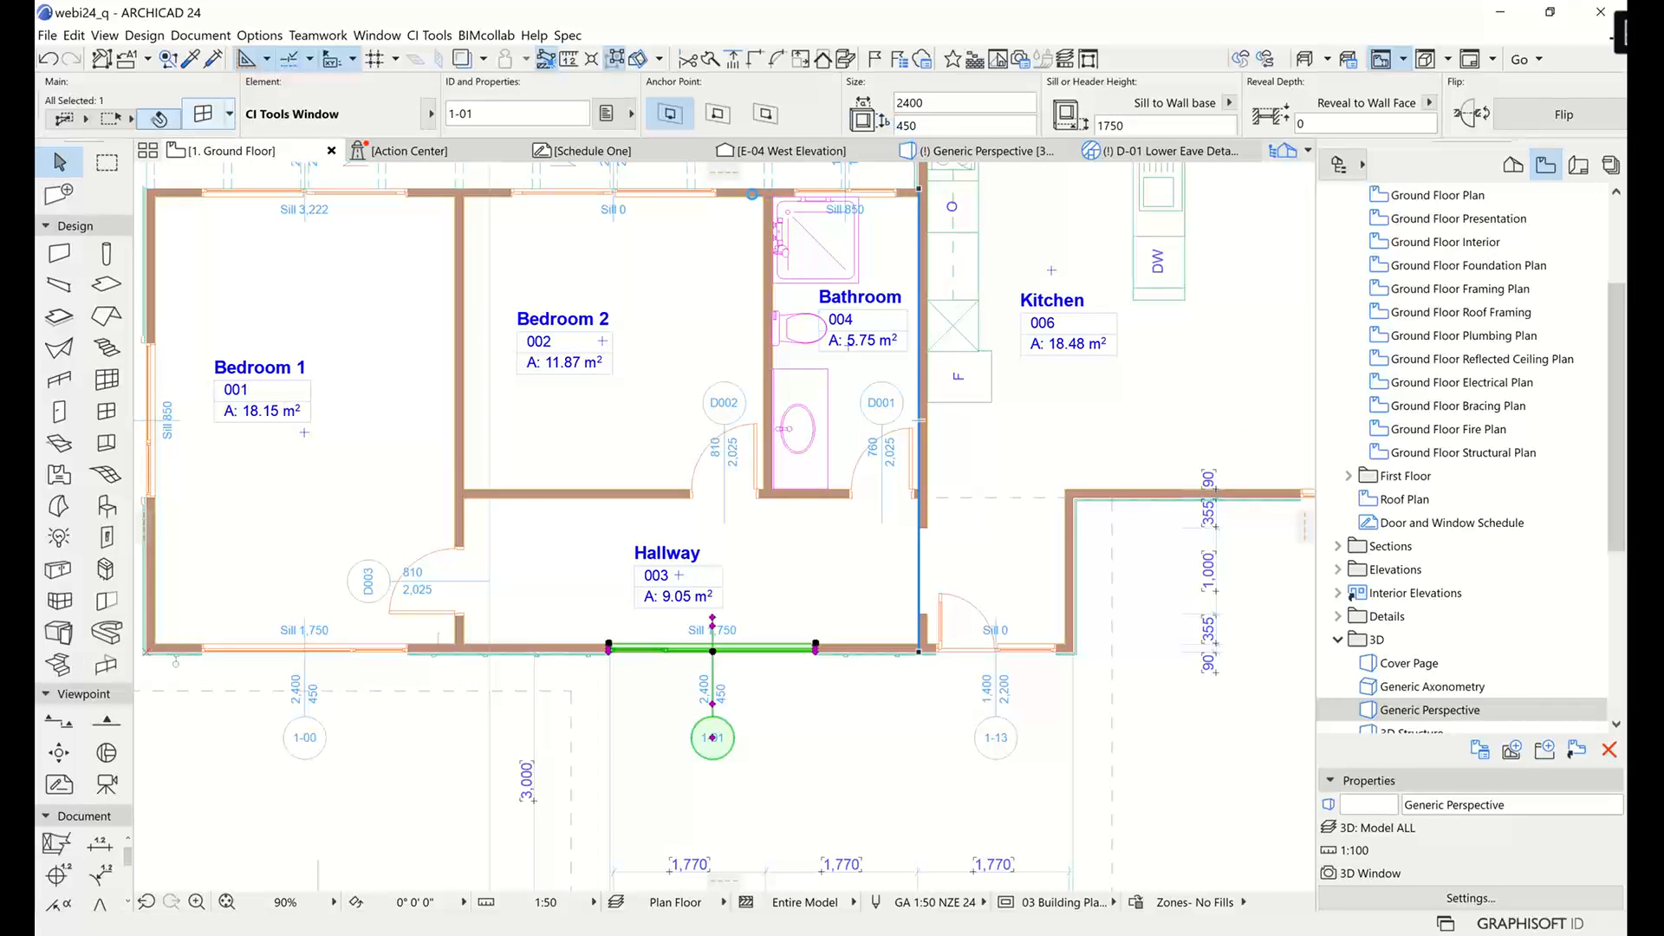
# Open the selection settings of window 1-01 and bring up its glazing panel layout with the wide fixed pane.
pyautogui.hotkey('ctrl', 't')
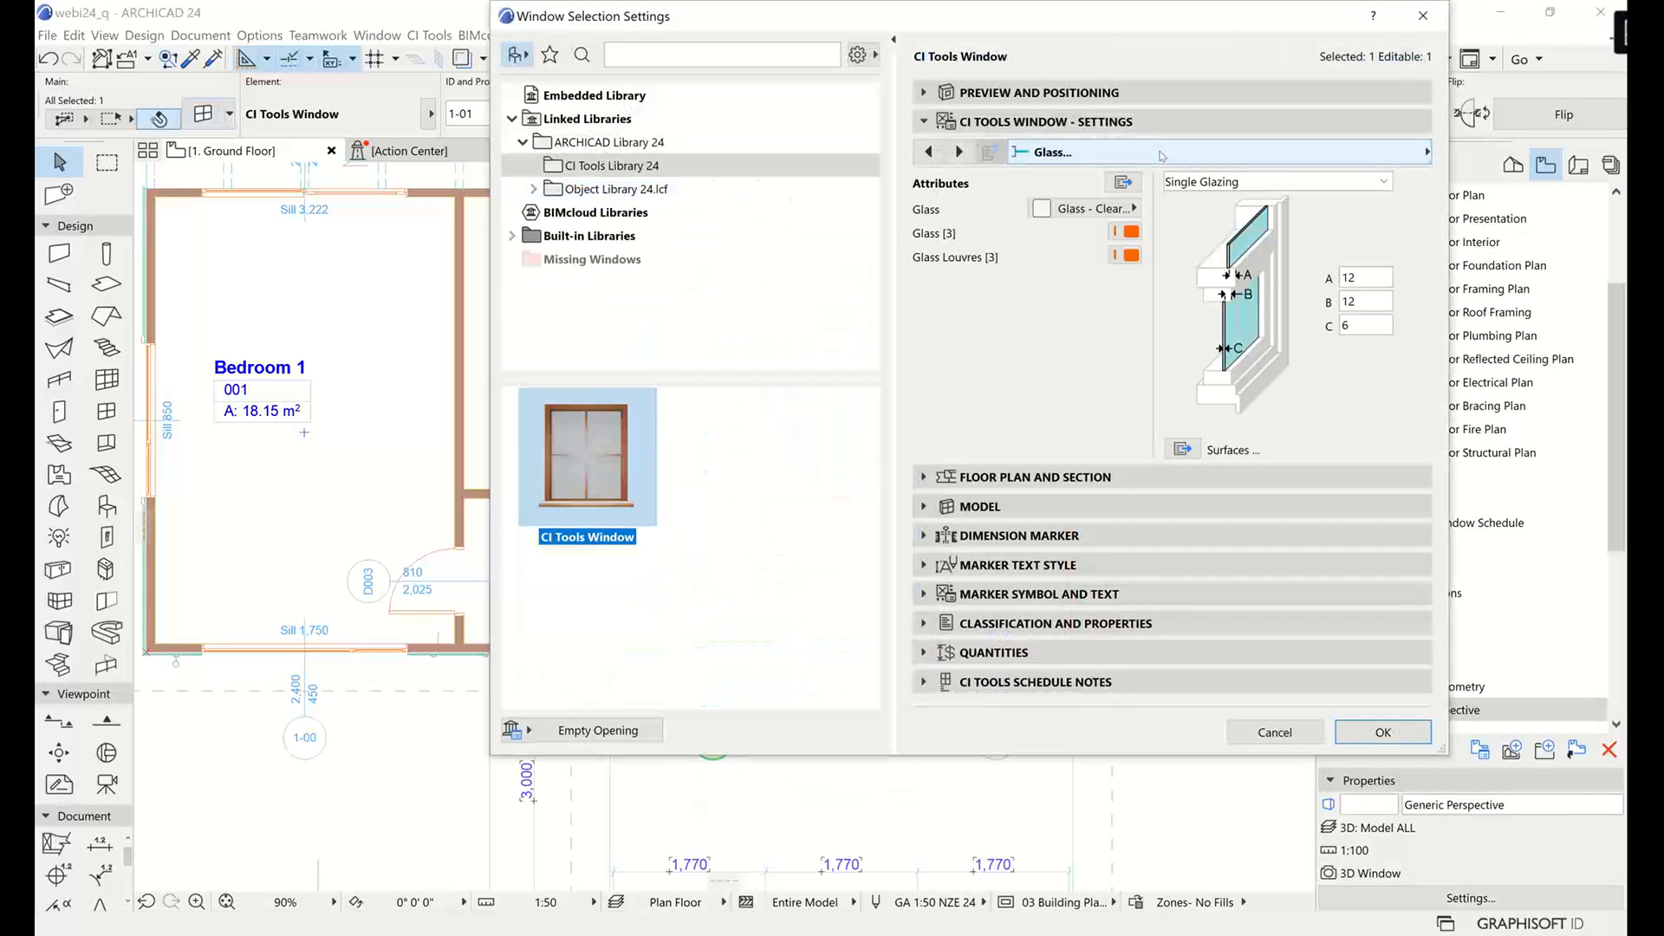
pyautogui.click(1244, 161)
pyautogui.scroll(2, 762, 260)
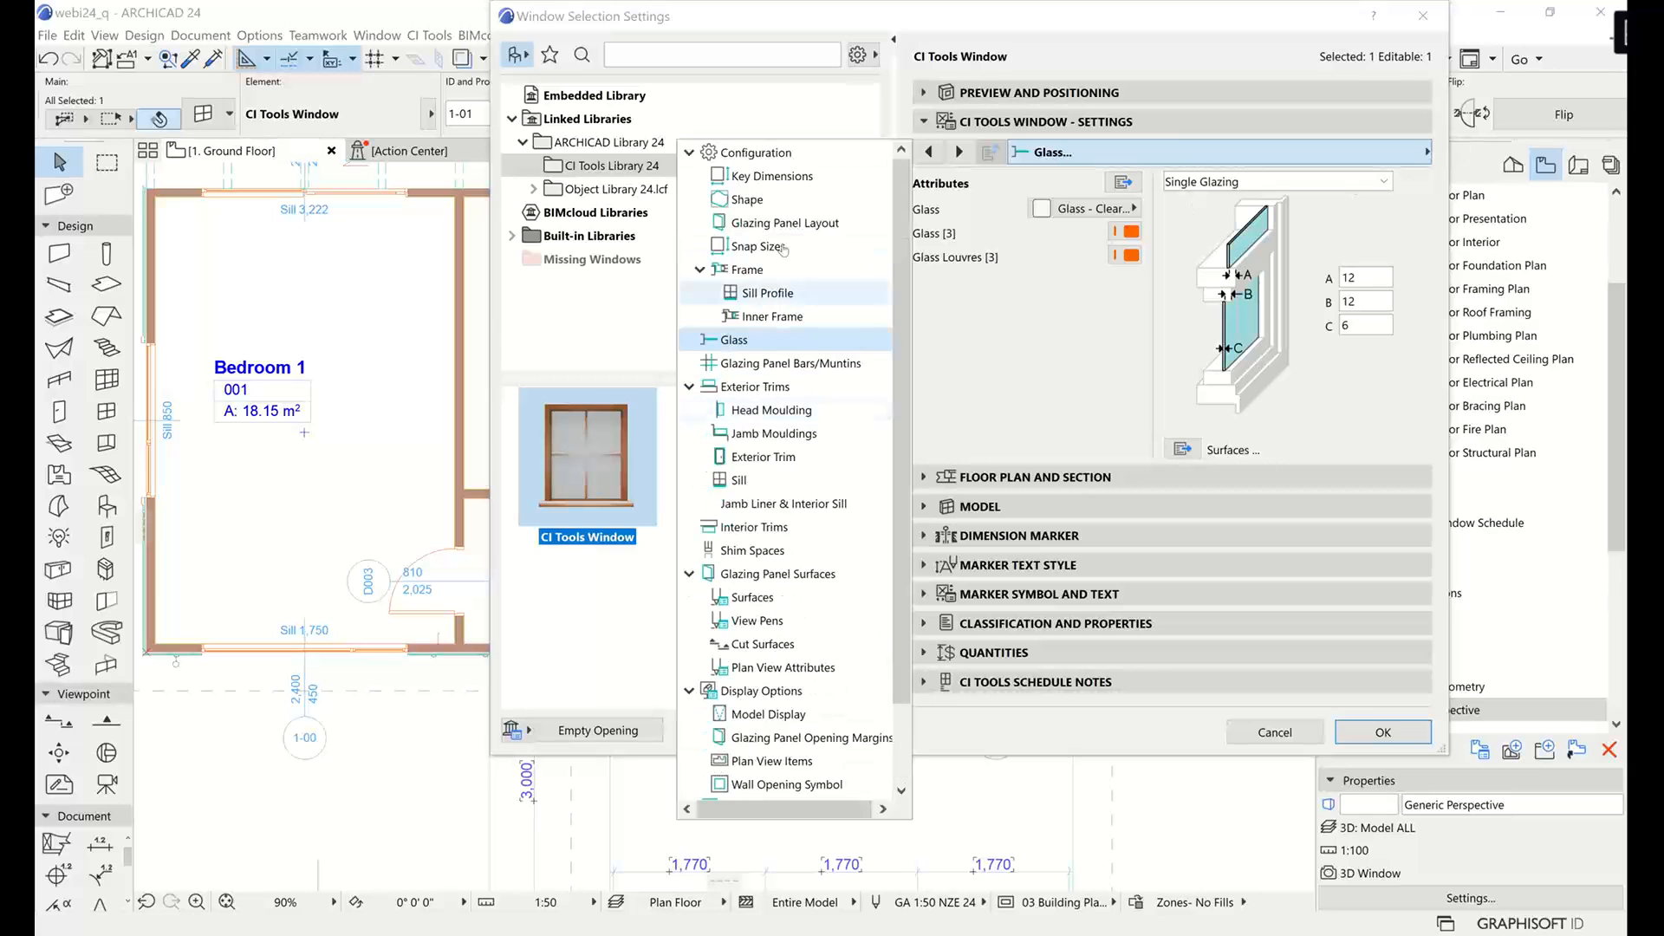
pyautogui.click(762, 223)
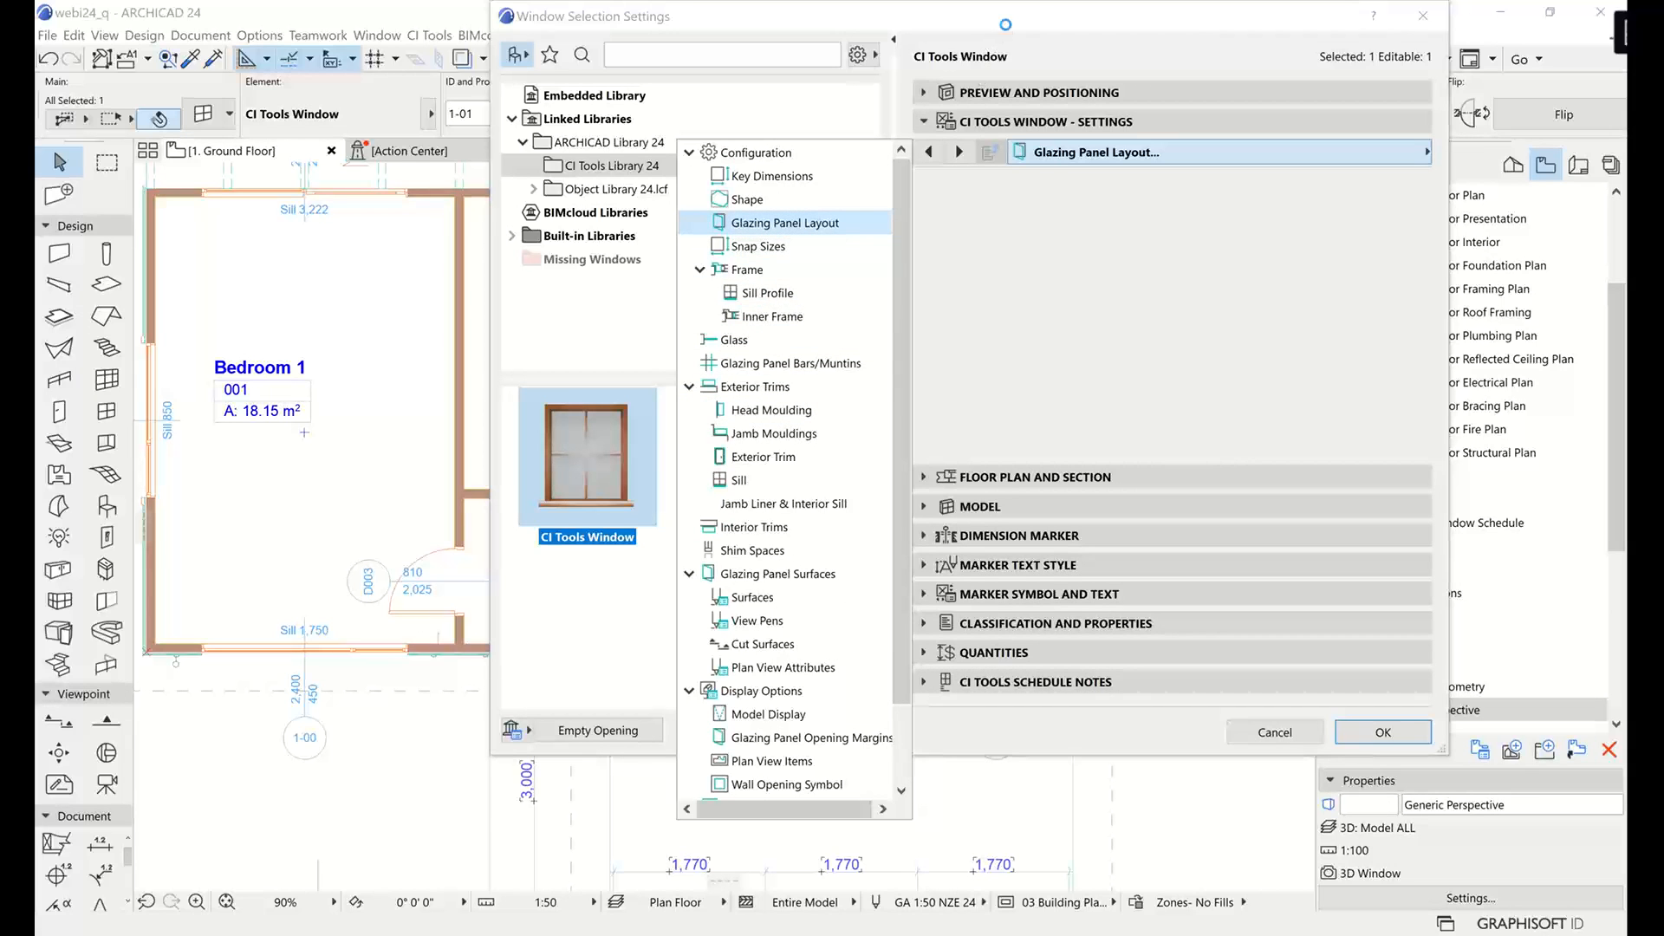
pyautogui.moveTo(1069, 23); pyautogui.dragTo(847, 93)
pyautogui.click(766, 293)
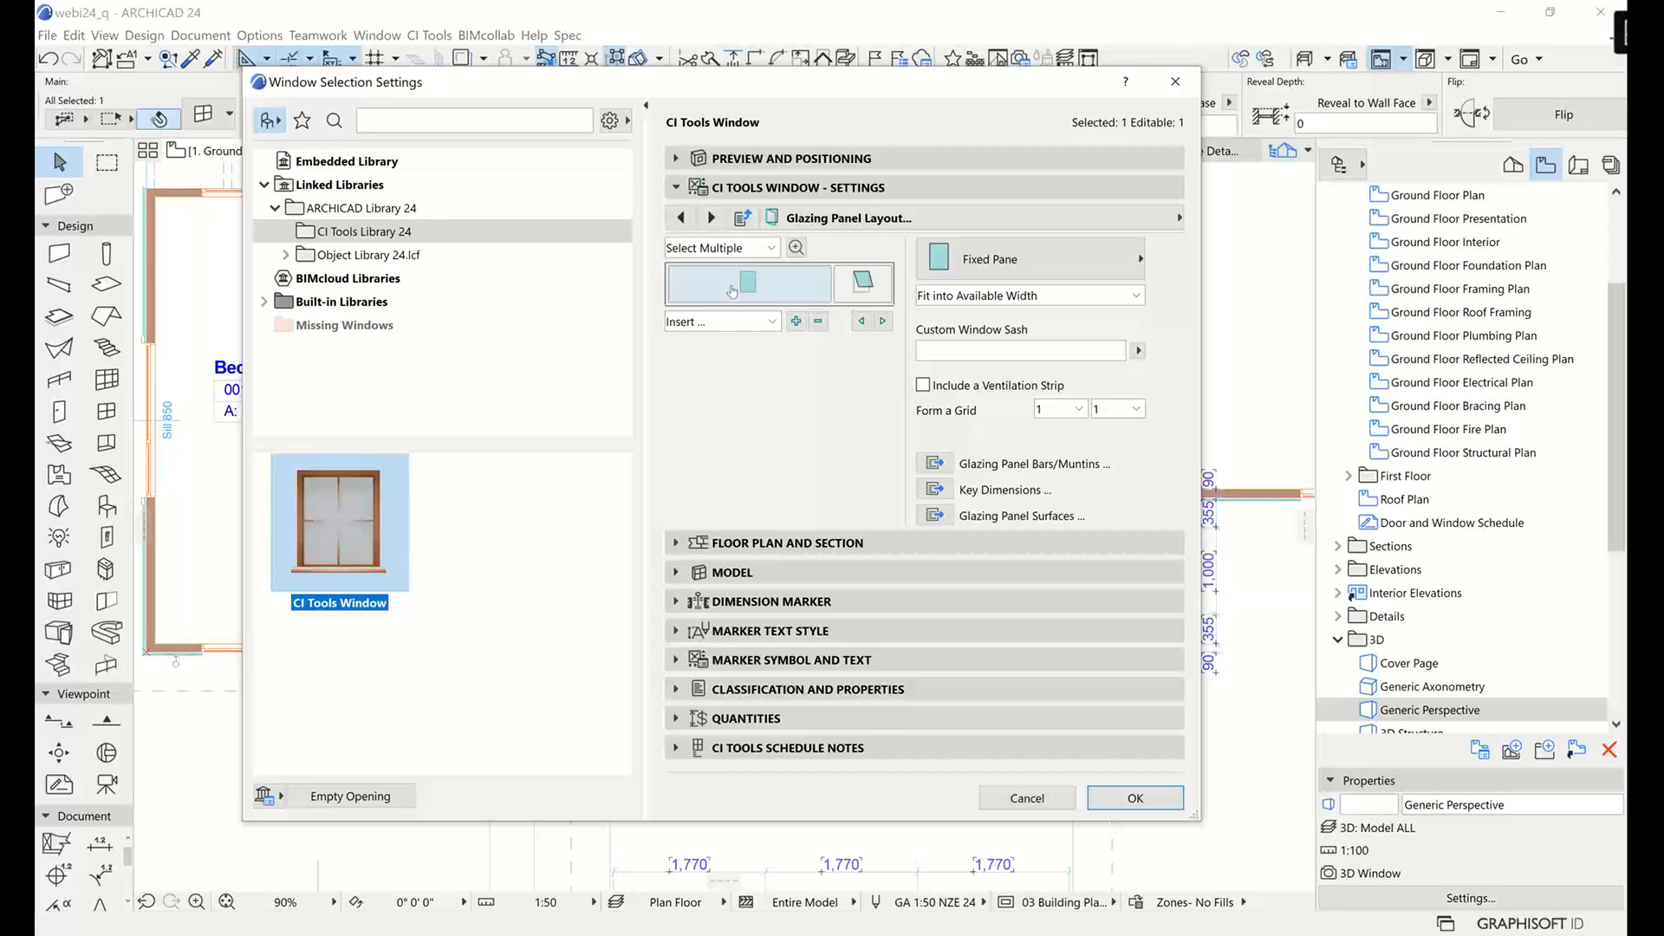
# Reset the window's parameters by switching its library part to Terrace Door 01 24 and back to CI Tools Window.
pyautogui.click(286, 256)
pyautogui.click(346, 278)
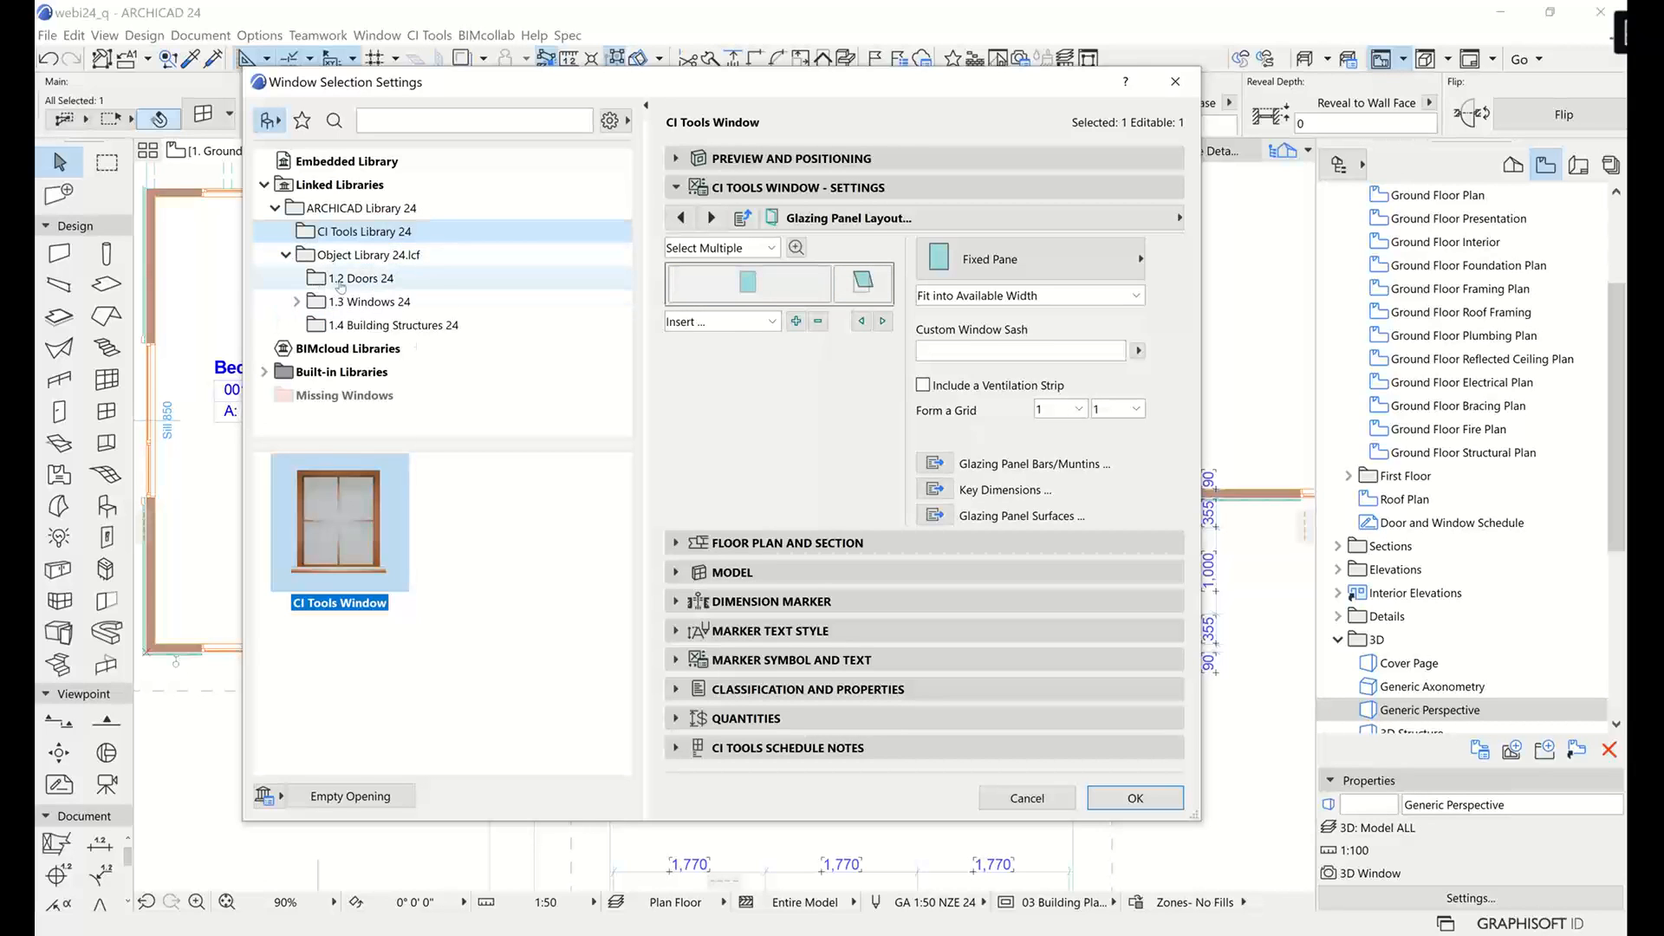
pyautogui.click(346, 498)
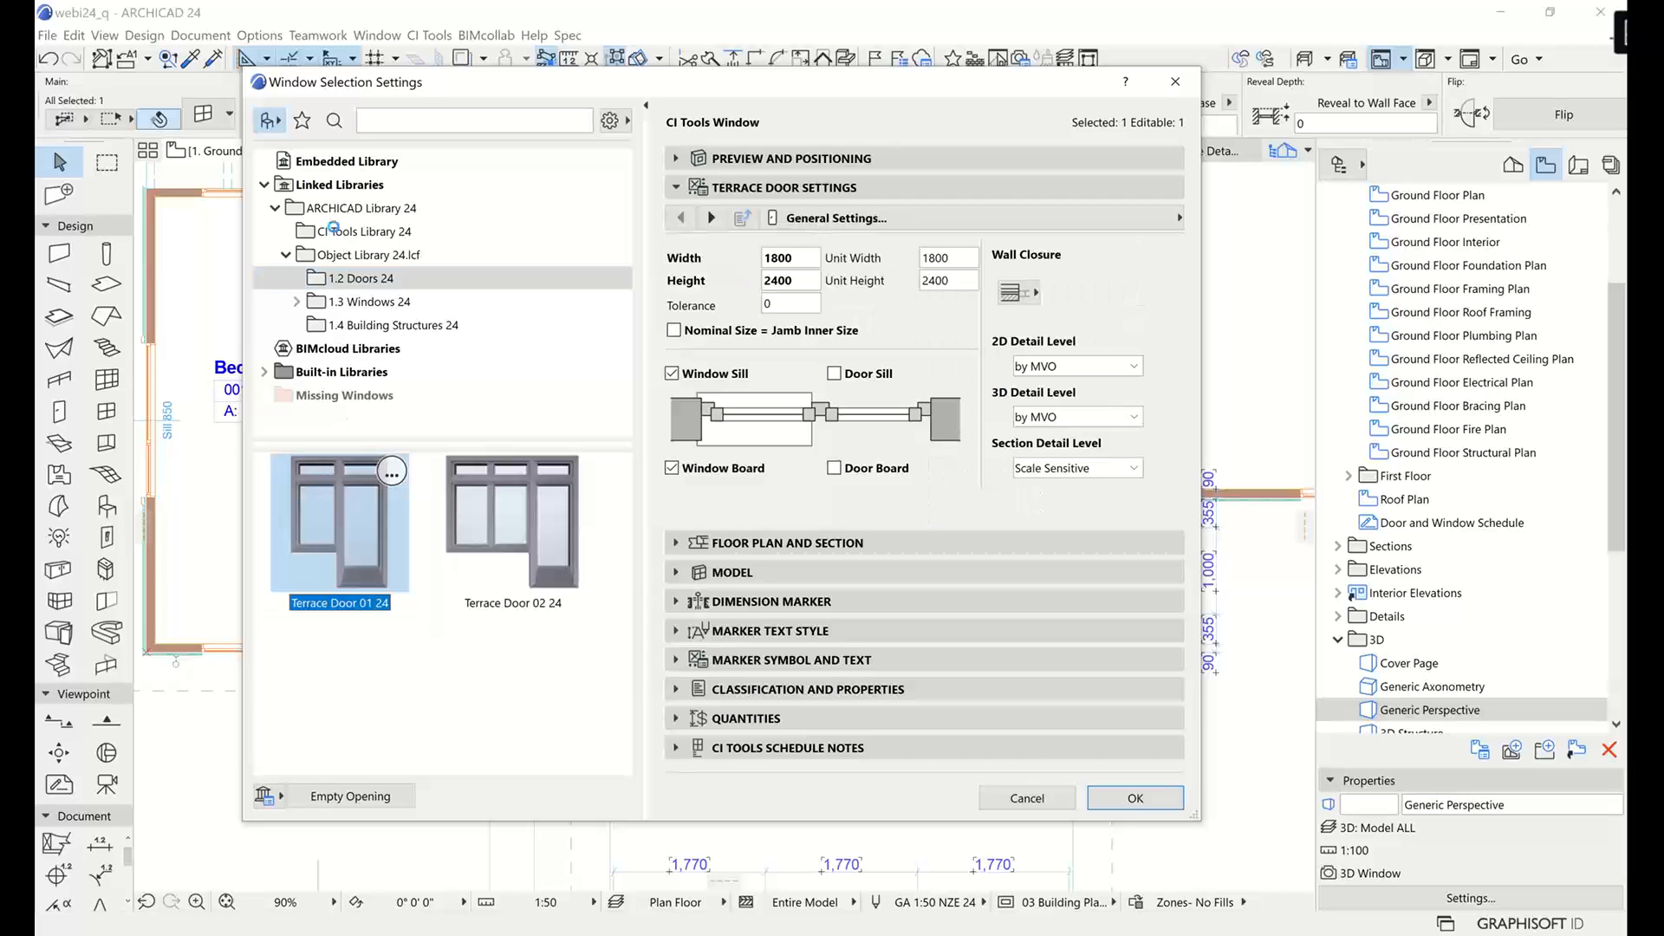
pyautogui.click(336, 232)
pyautogui.click(339, 520)
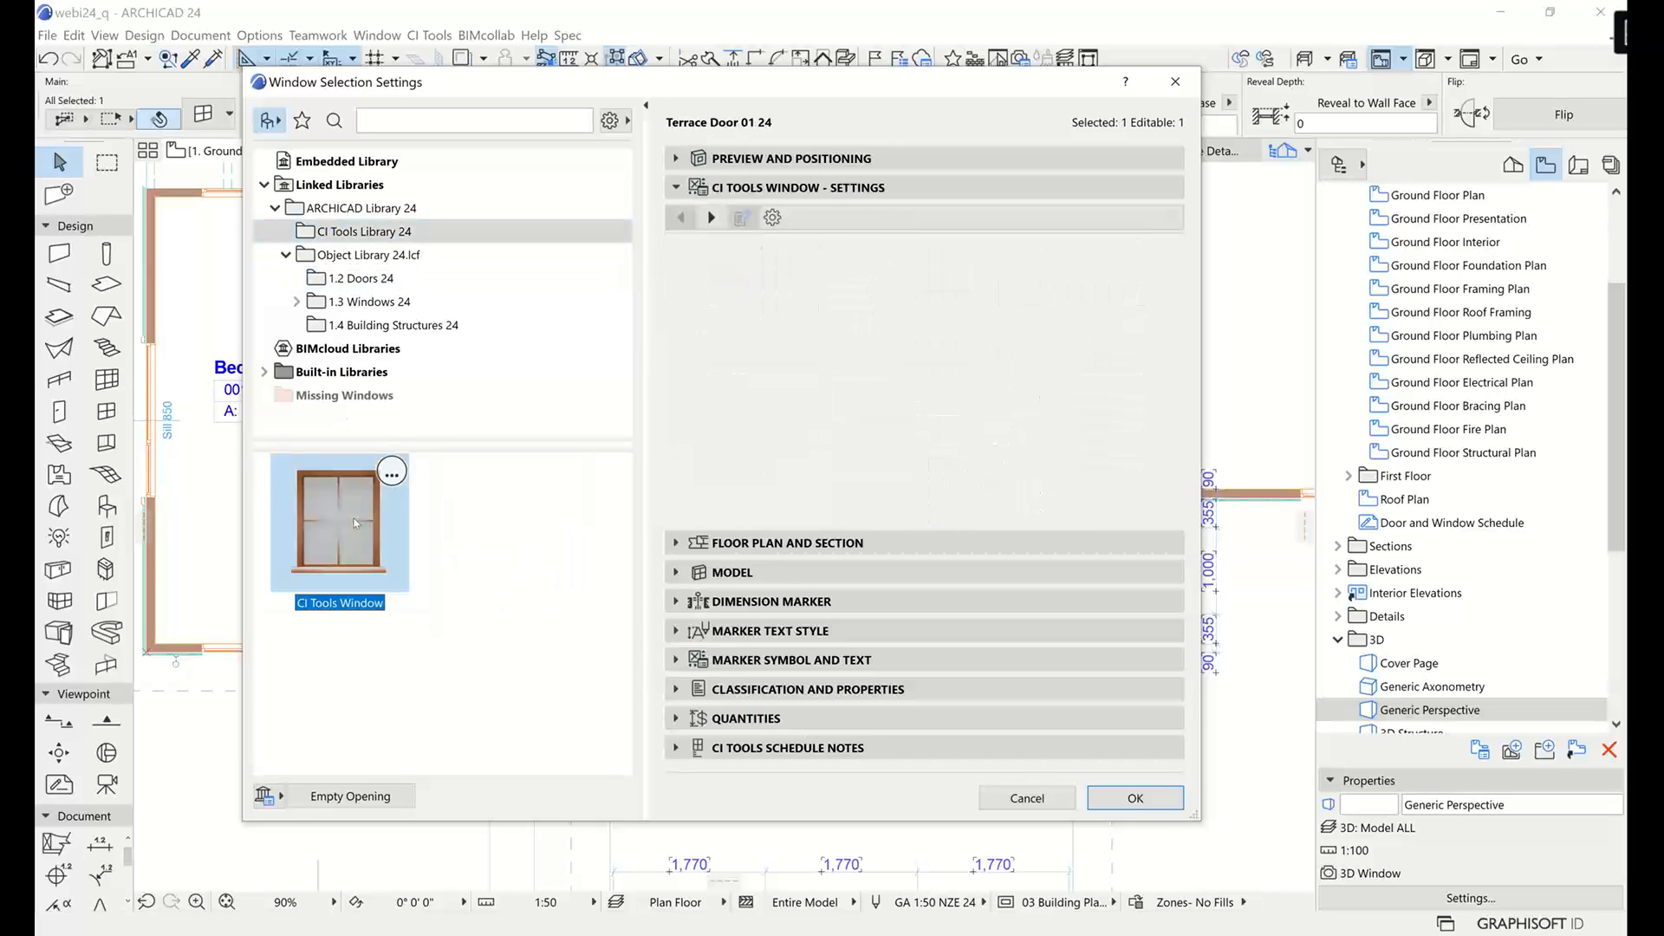
# Change the second of the two fixed panes in the window's glazing panel layout to a Door.
pyautogui.click(885, 219)
pyautogui.click(950, 221)
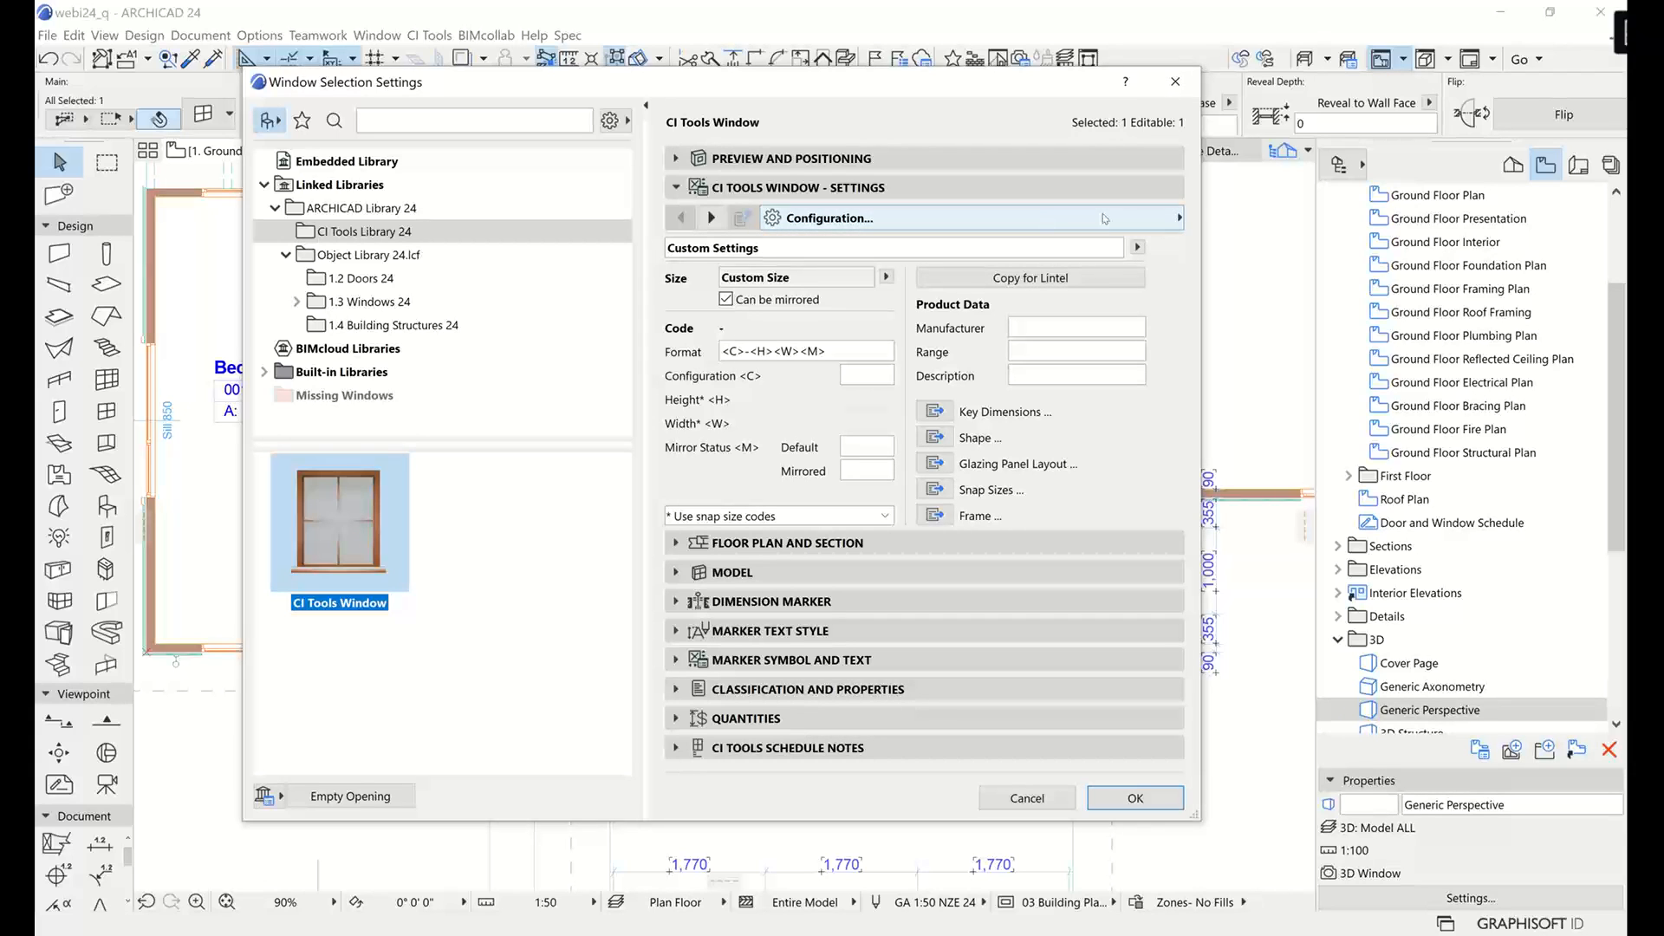
pyautogui.click(1105, 218)
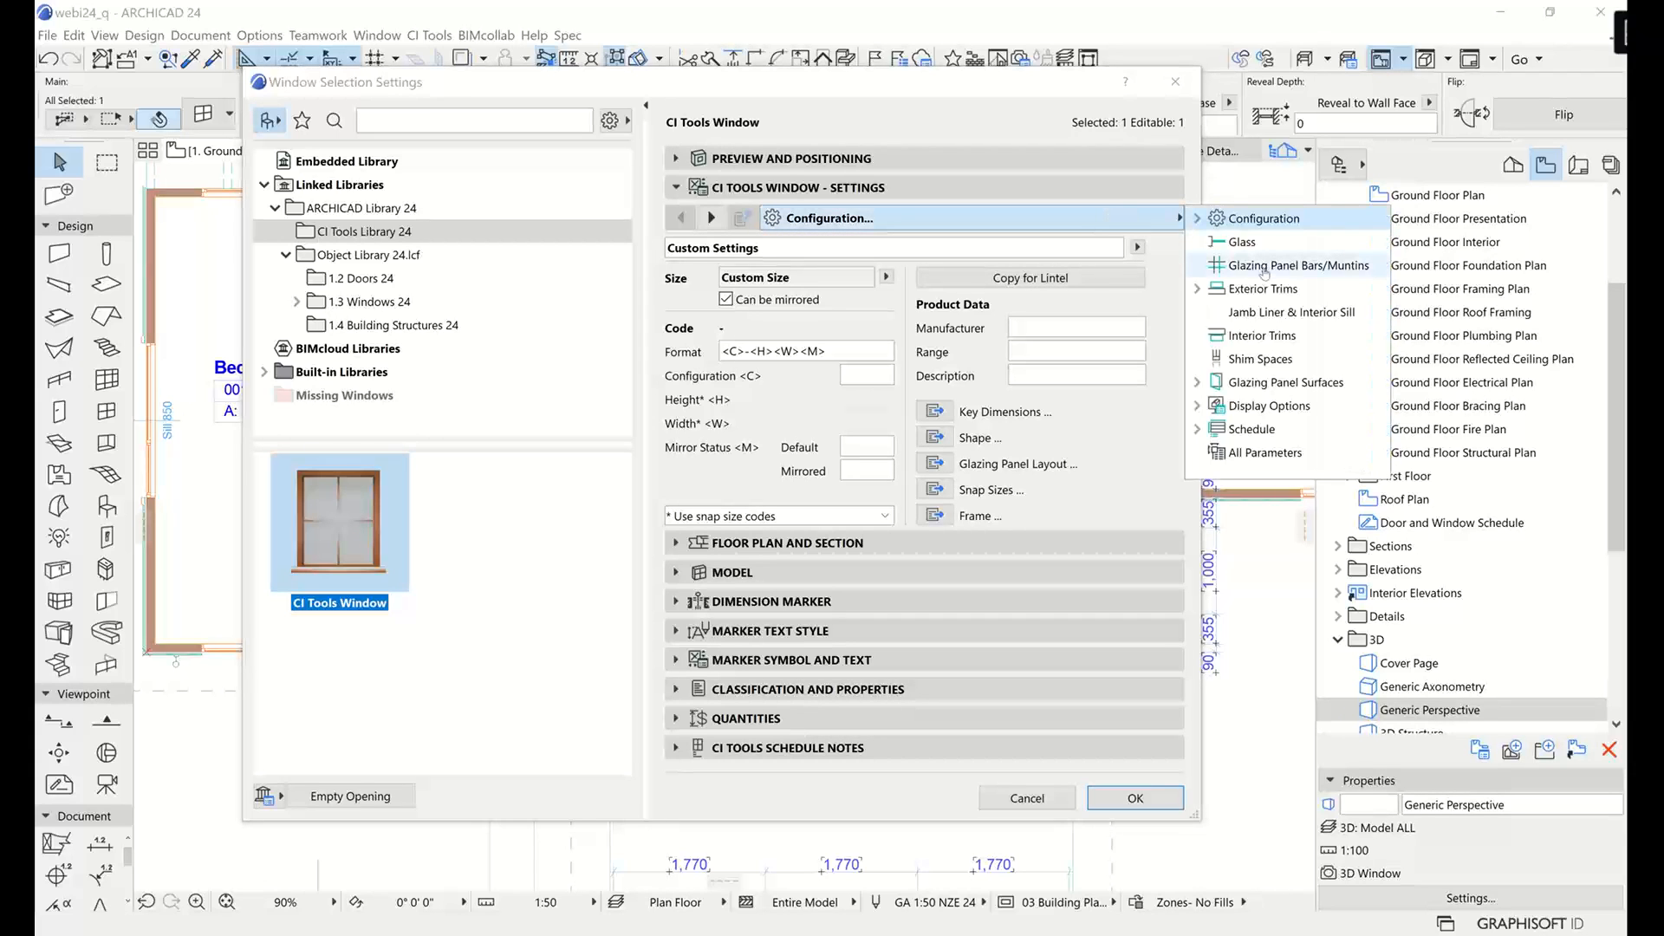
pyautogui.click(1196, 218)
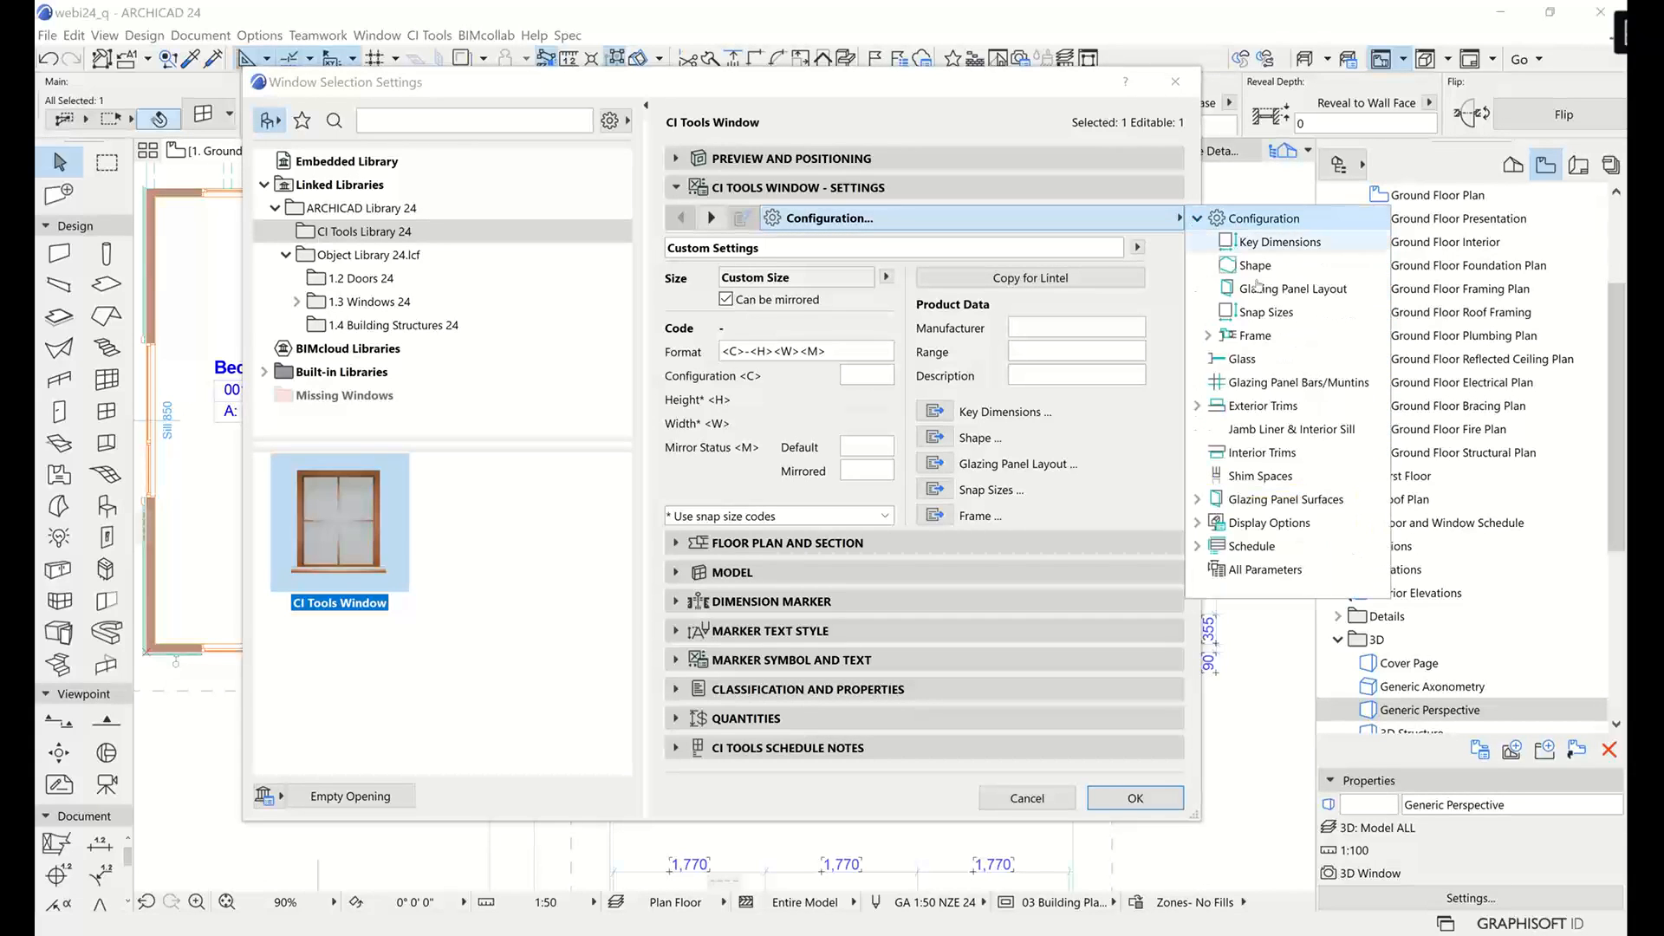
pyautogui.click(1258, 288)
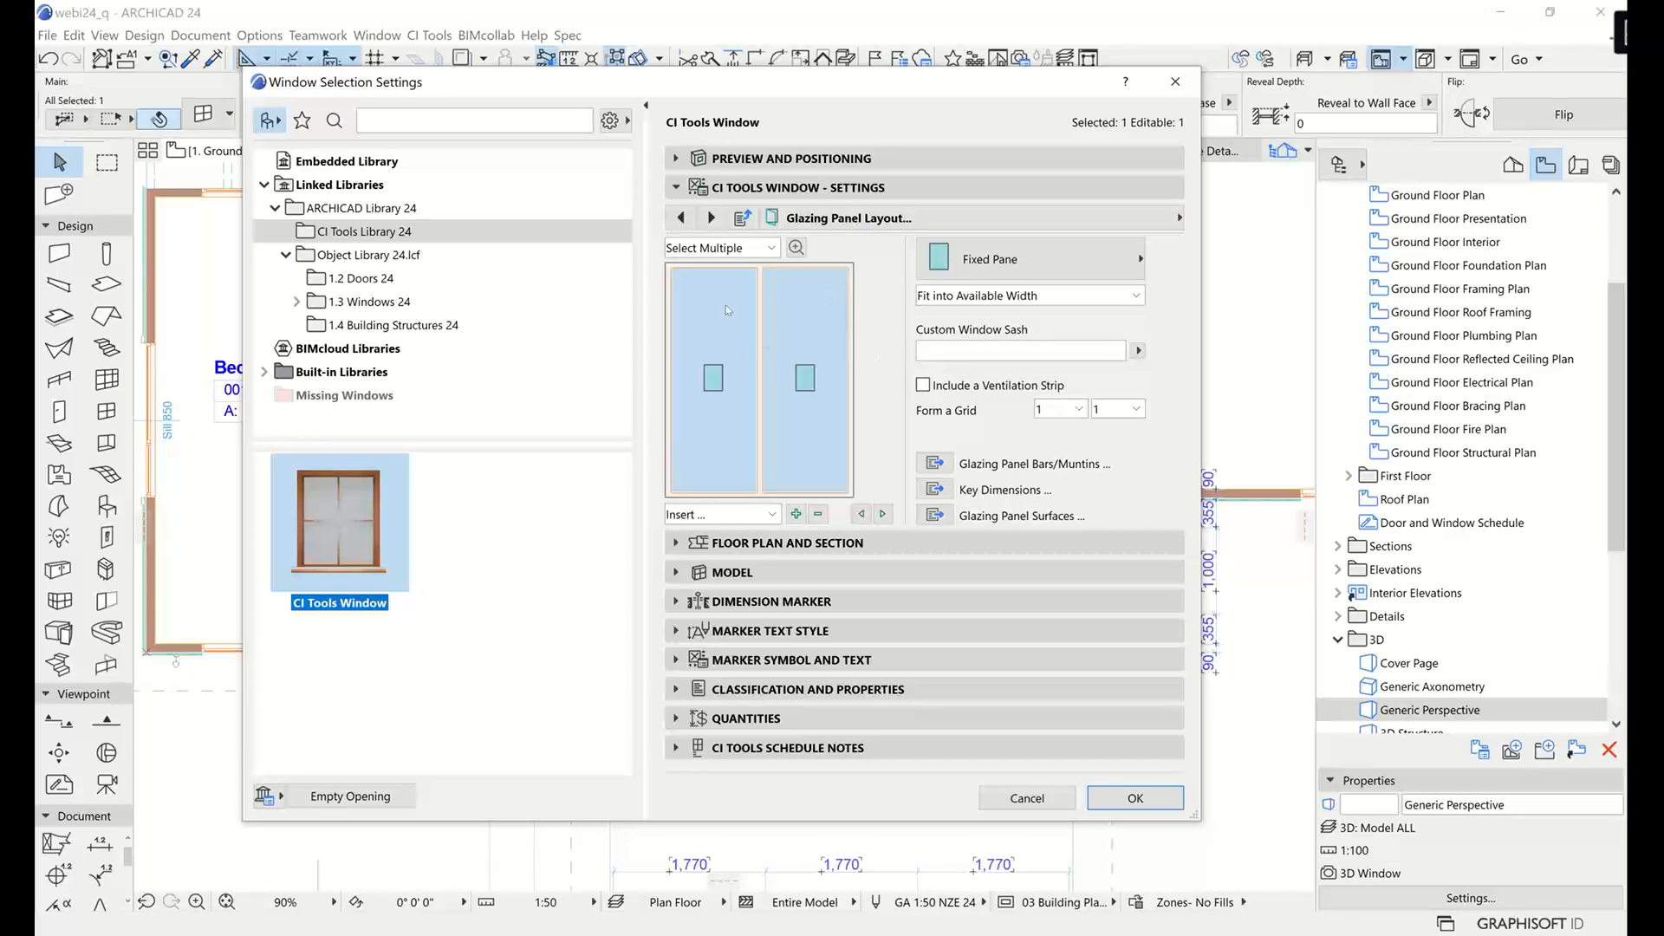
pyautogui.click(806, 337)
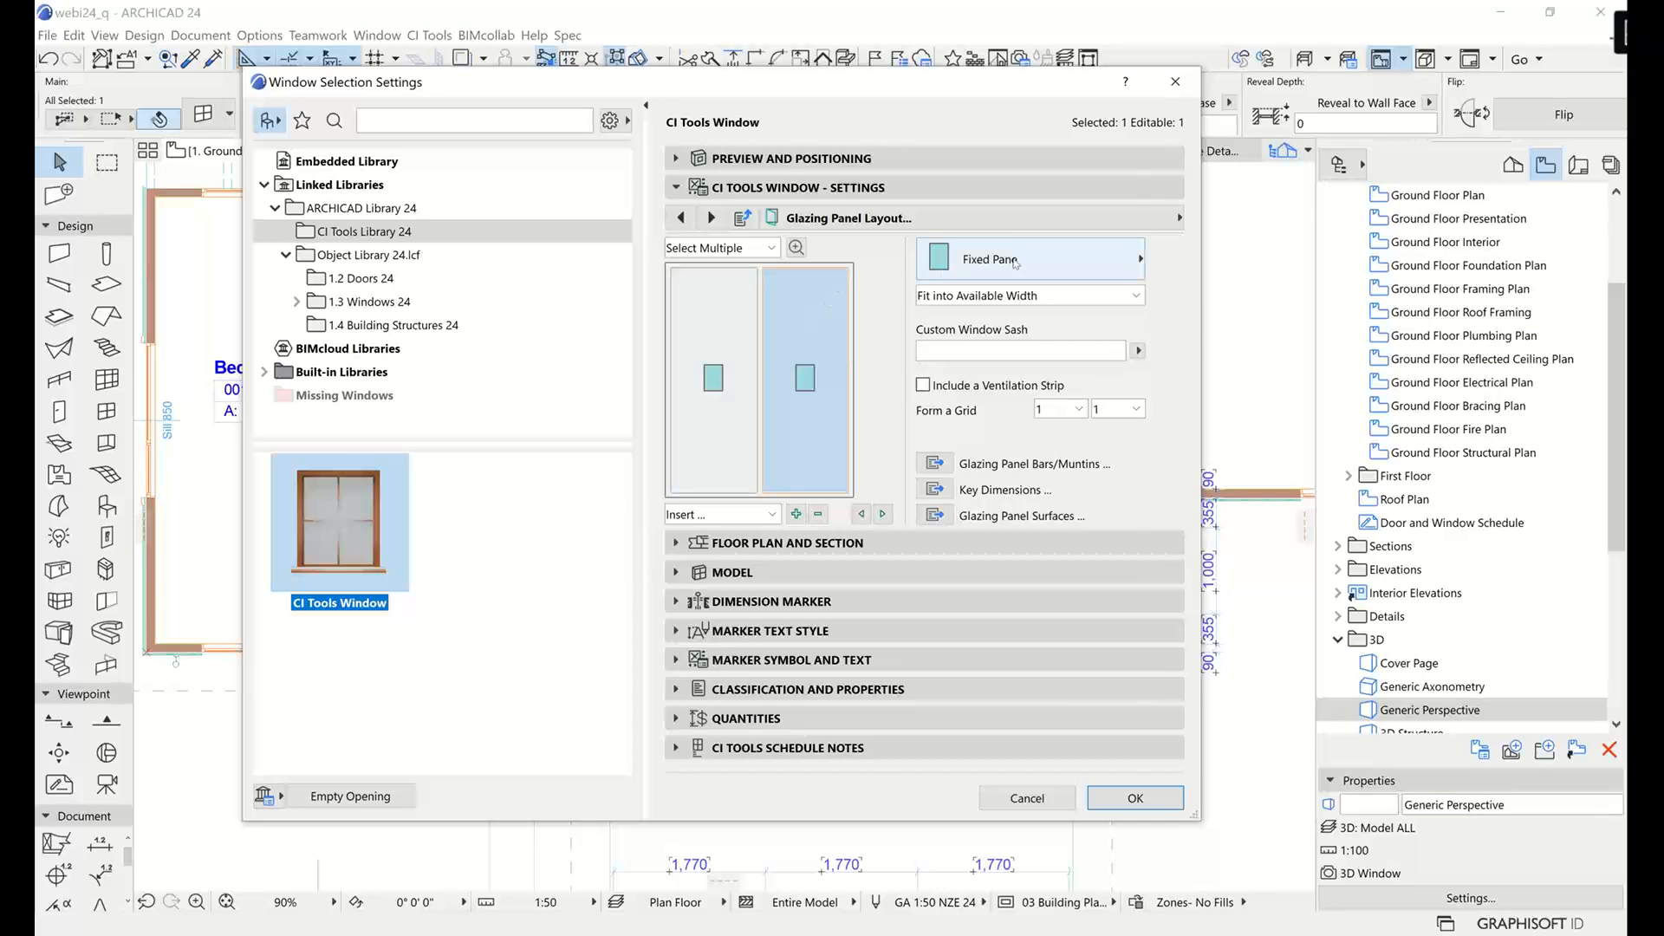
pyautogui.click(940, 260)
pyautogui.moveTo(1209, 910)
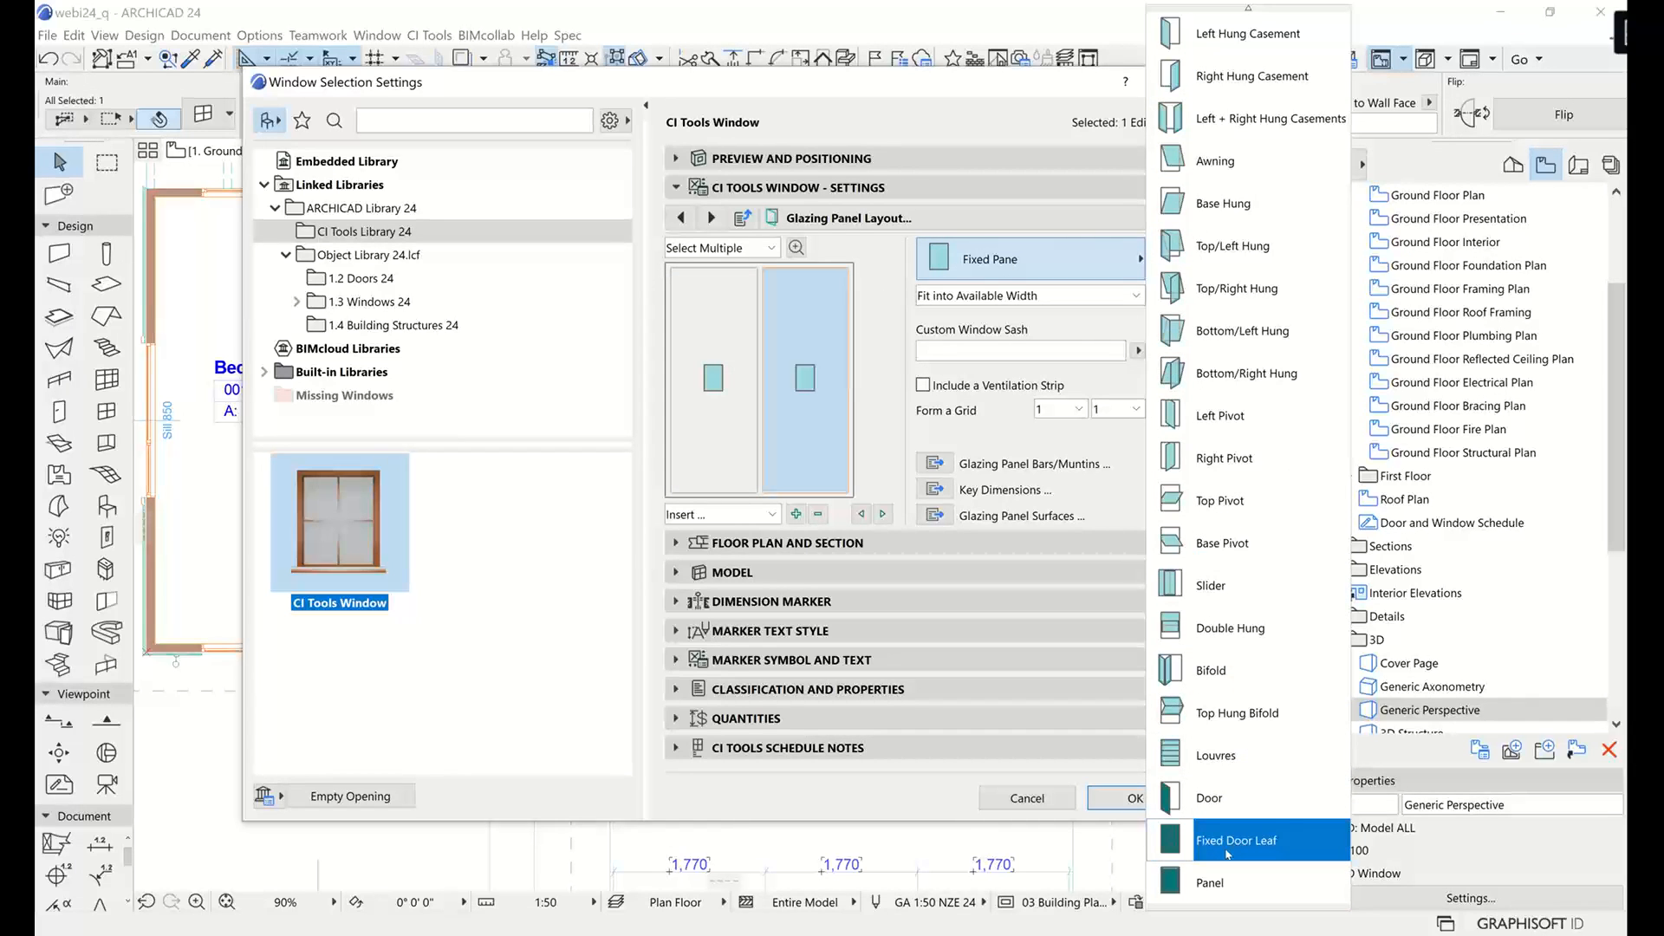
pyautogui.click(1213, 798)
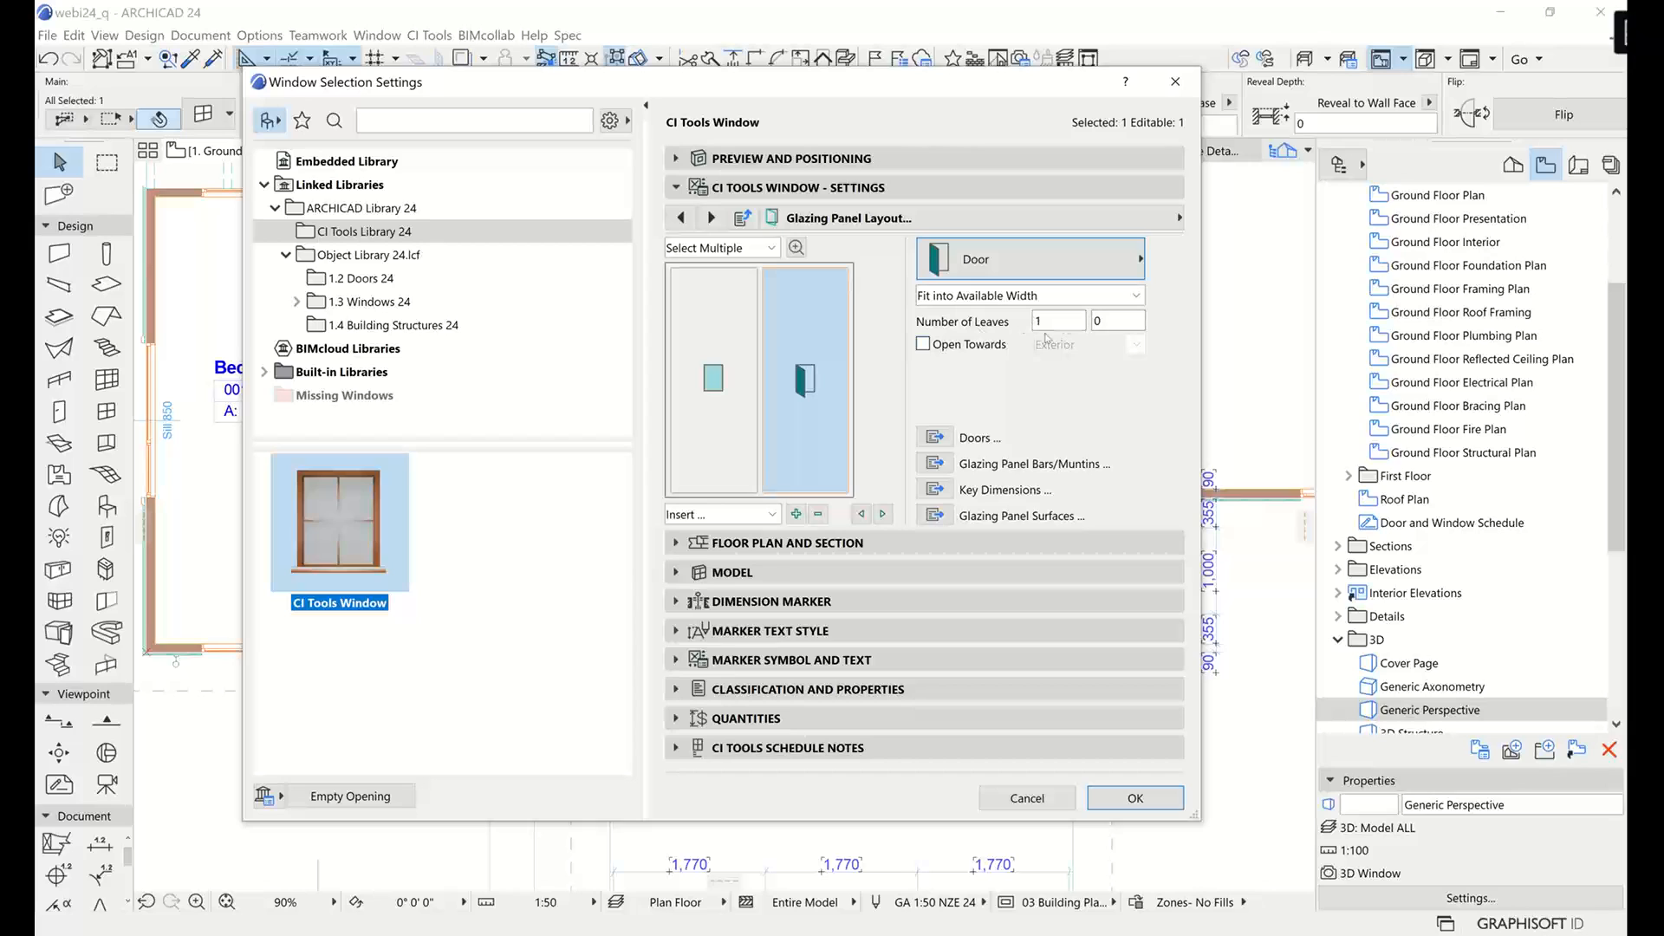
# Set both number-of-leaves values of the door panel to 2.
pyautogui.click(1046, 323)
pyautogui.click(1049, 323)
pyautogui.moveTo(1052, 320); pyautogui.dragTo(1007, 326)
pyautogui.write('2')
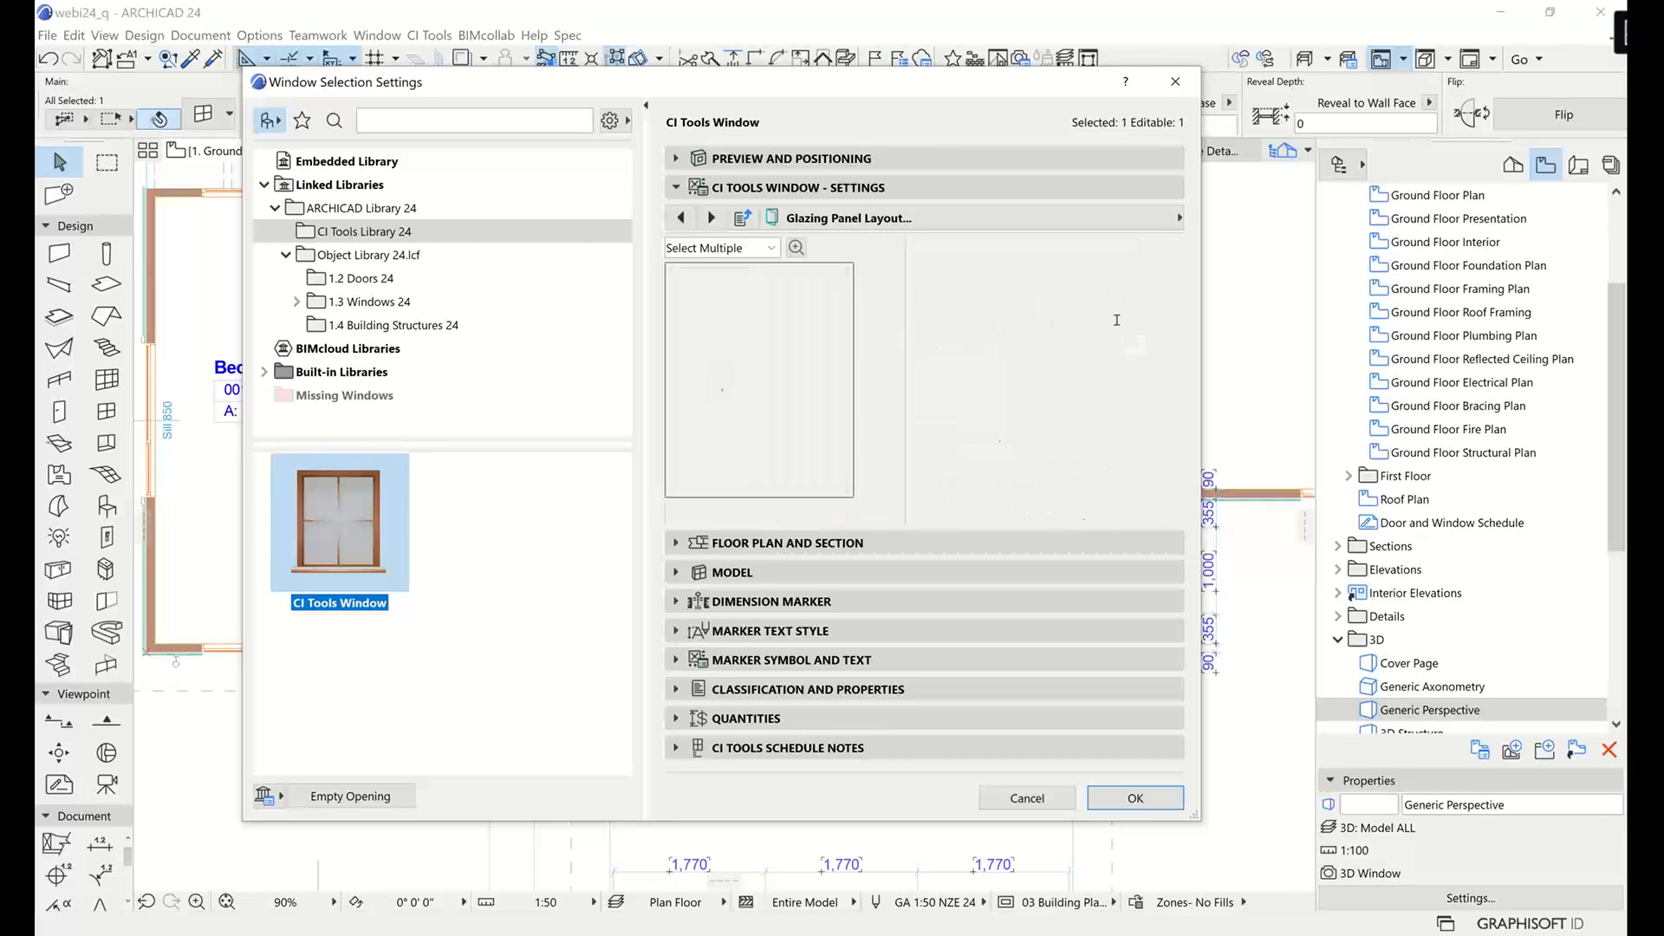
pyautogui.write('2')
pyautogui.press('Tab')
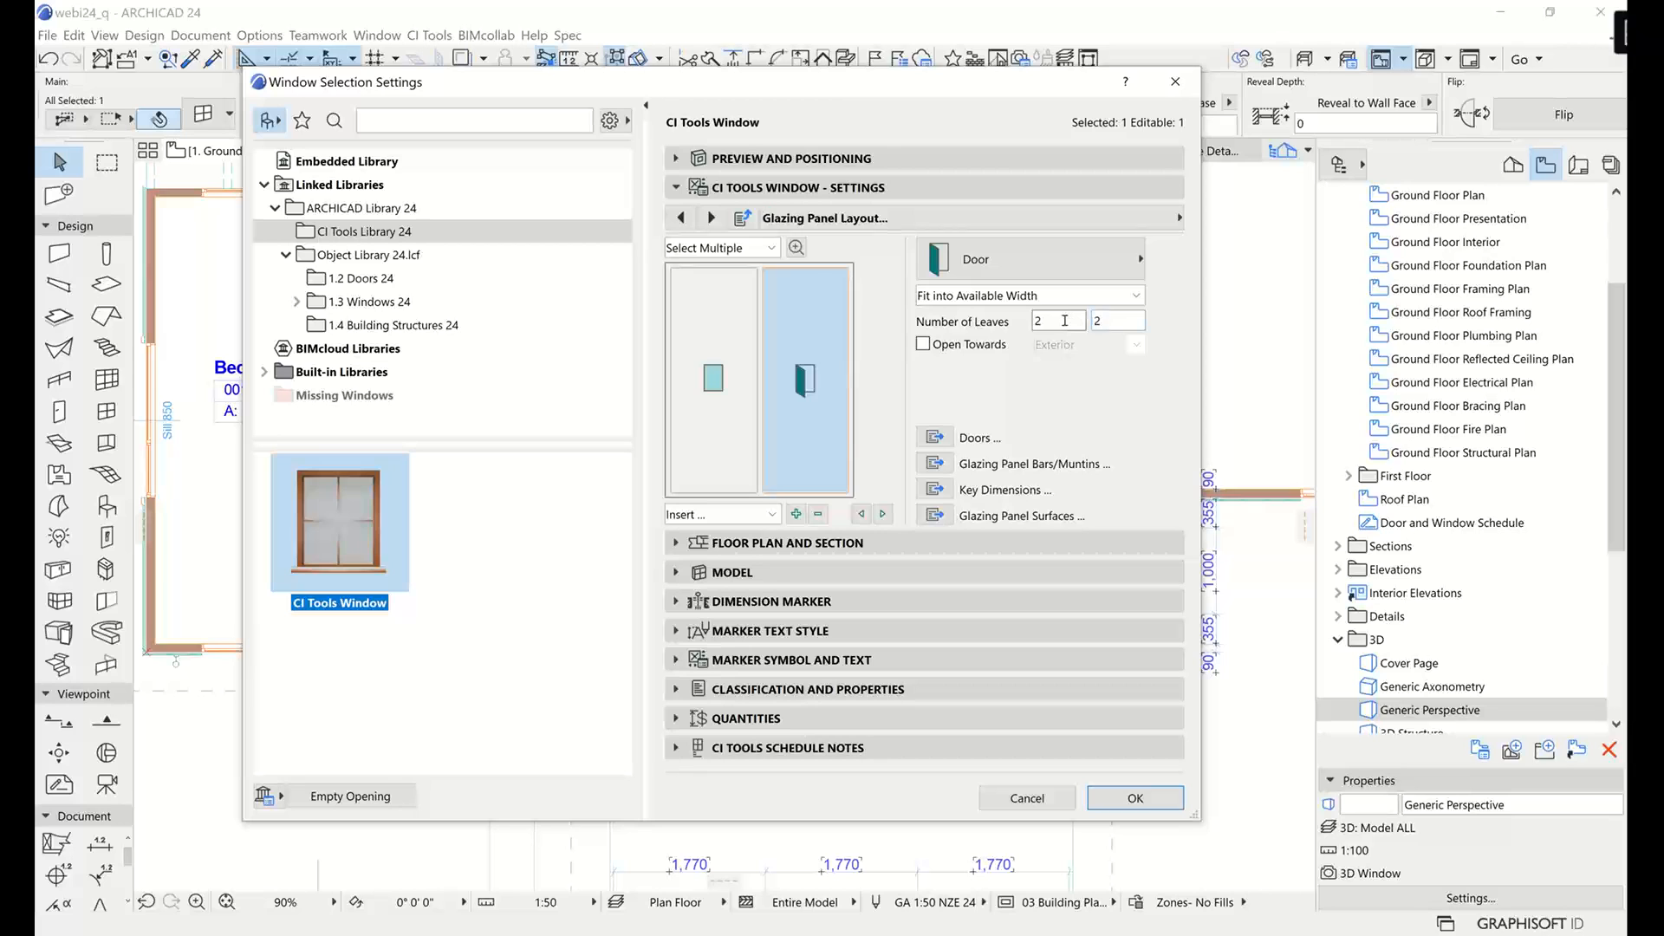
# Examine the two-leaf door panel in the window's 3D and floor plan previews.
pyautogui.click(673, 161)
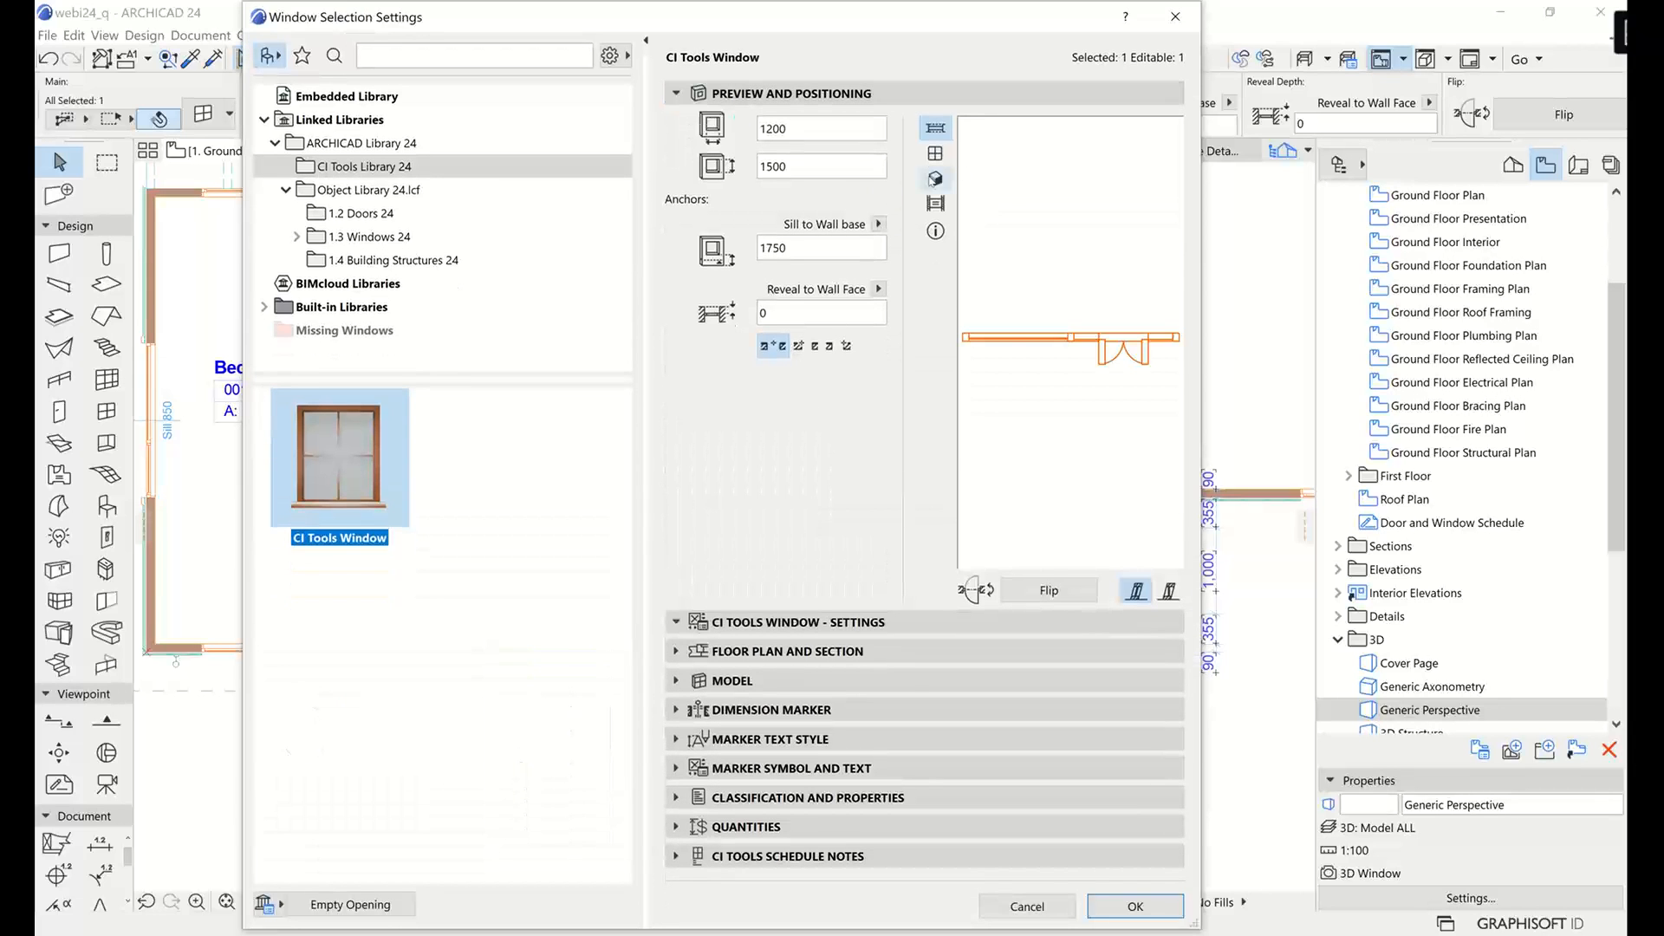
pyautogui.click(935, 179)
pyautogui.click(935, 128)
pyautogui.click(794, 619)
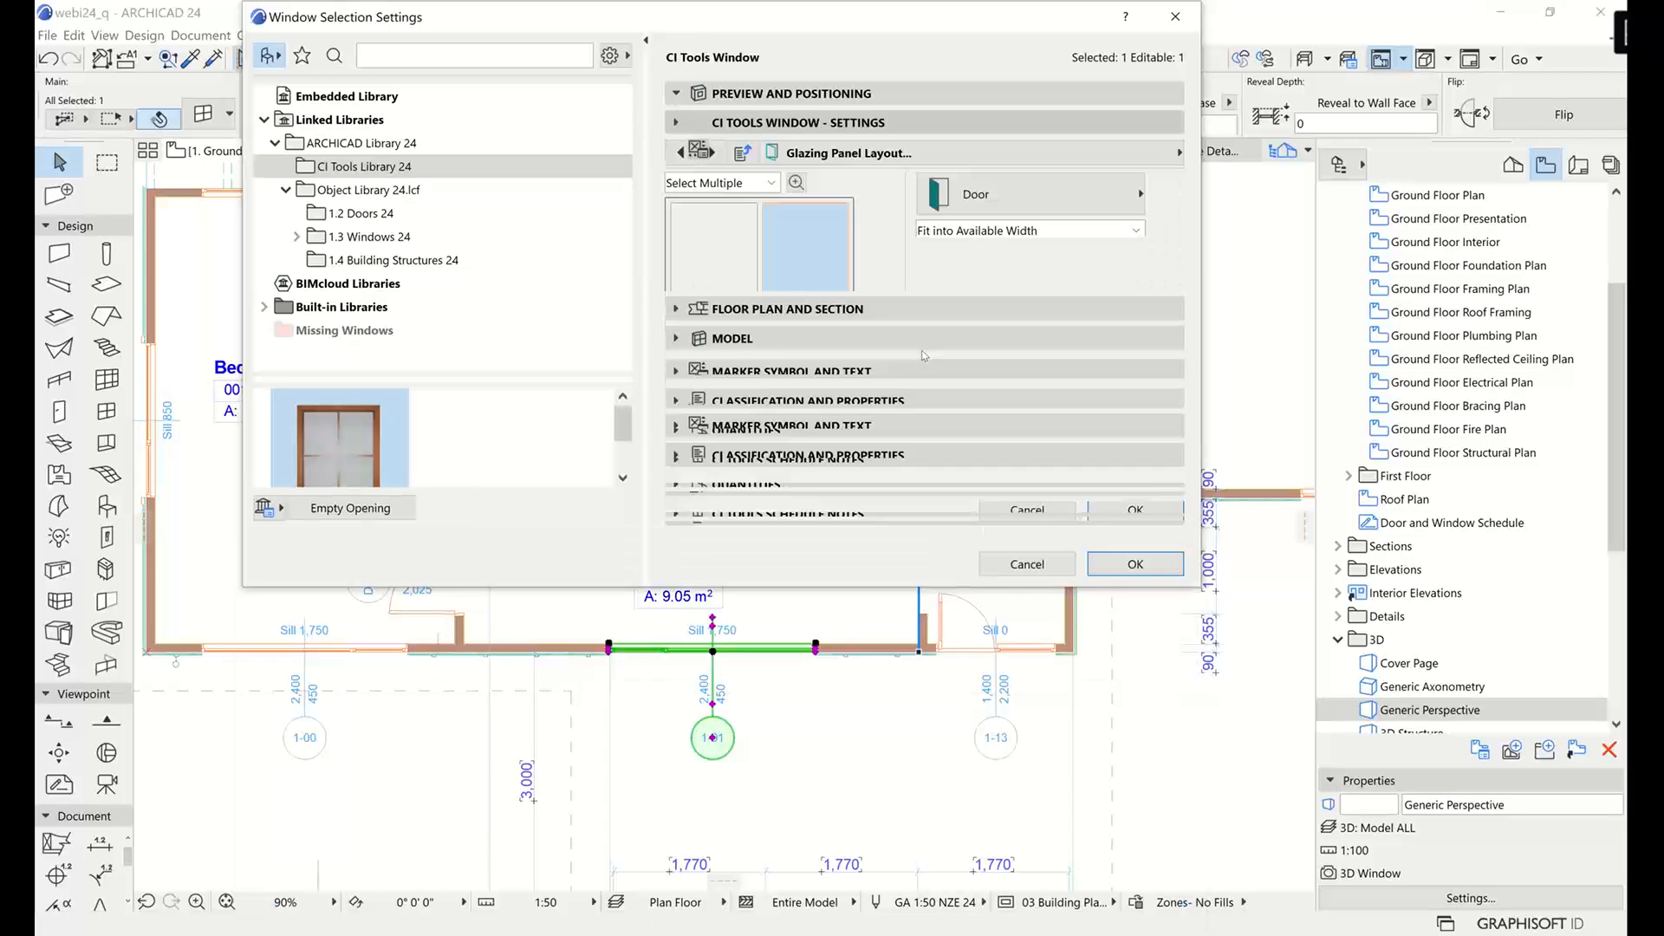
# Change the door panel's opening type to Bi-fold and check it in the window's floor plan preview.
pyautogui.click(984, 156)
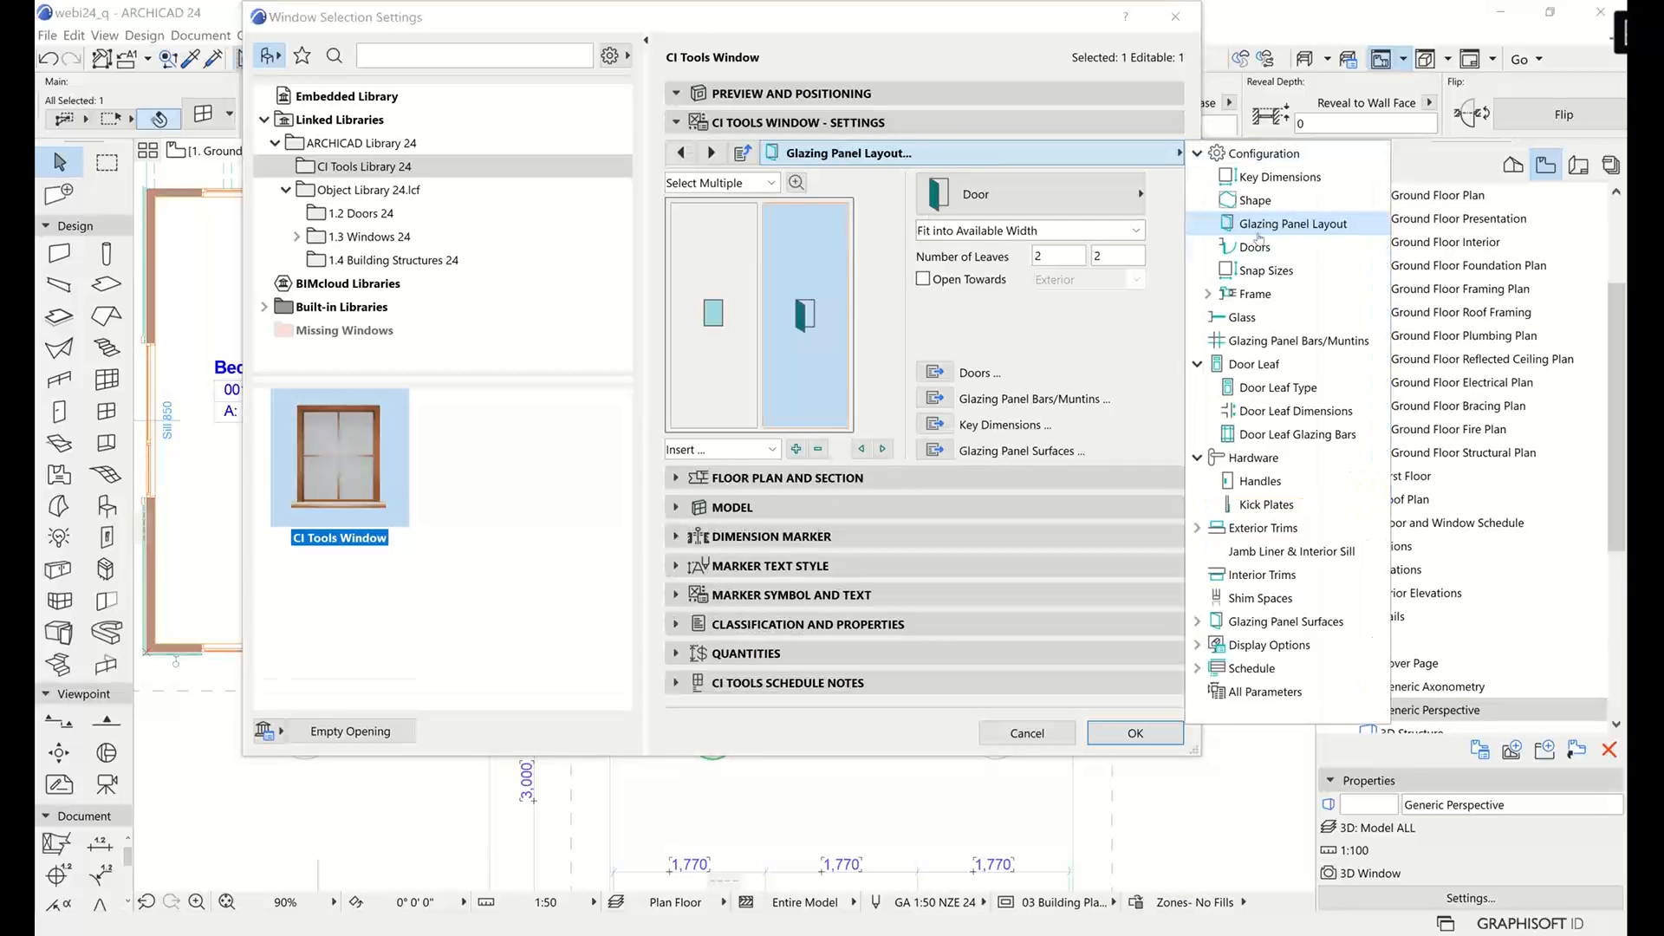
pyautogui.click(1255, 247)
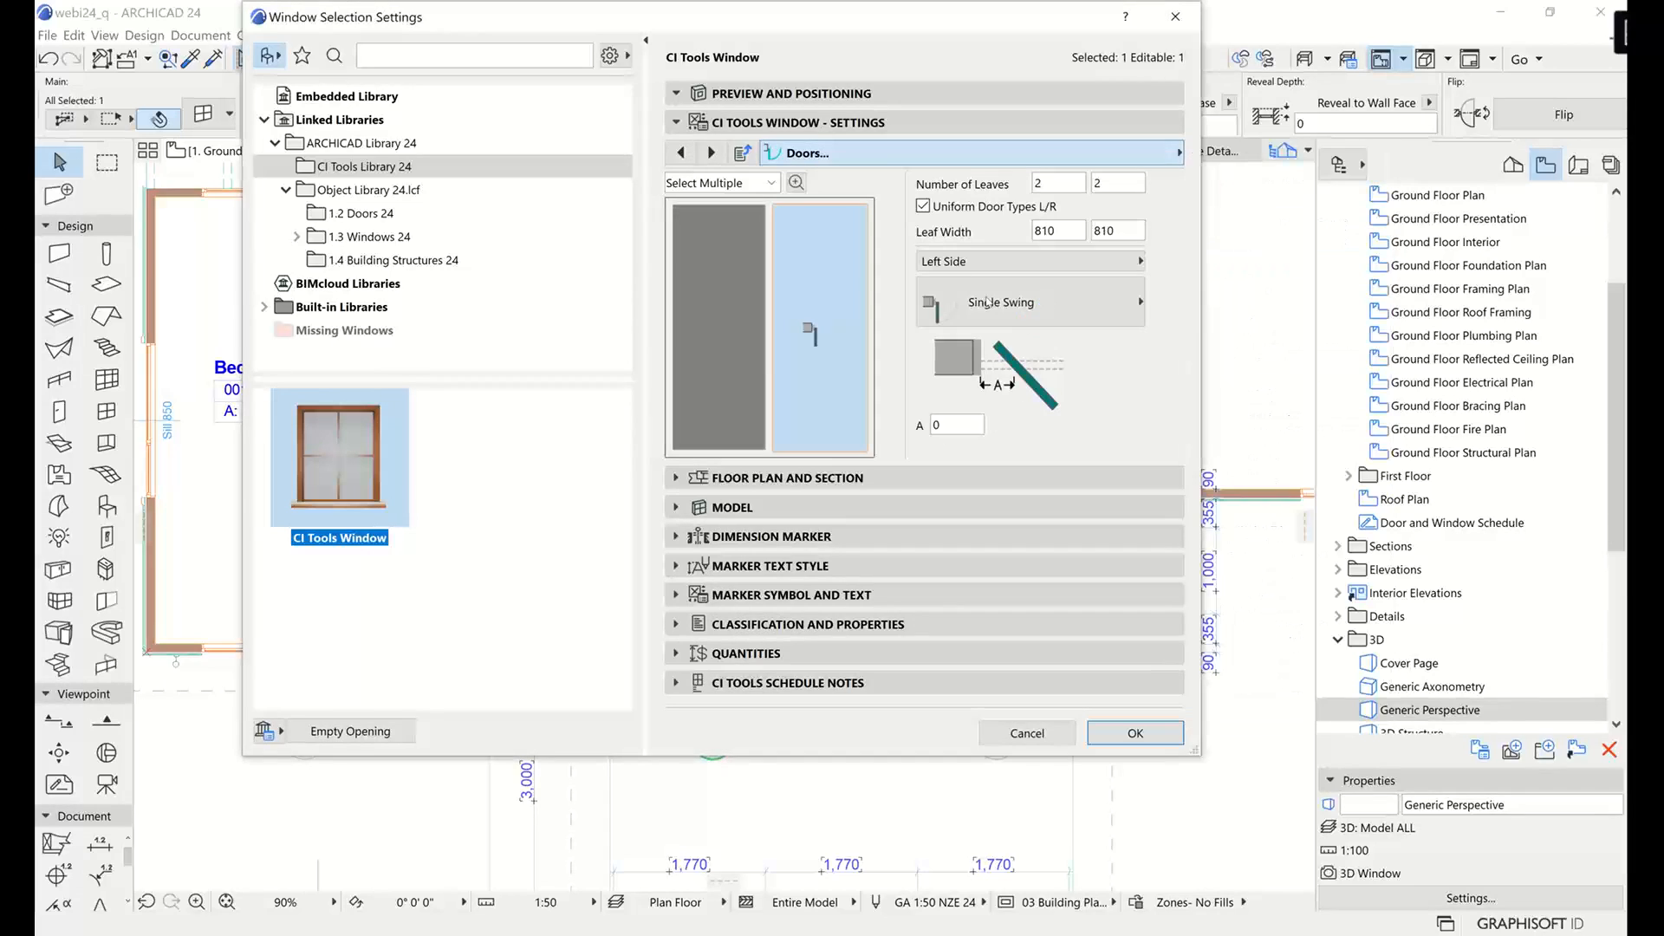
pyautogui.click(1127, 302)
pyautogui.click(1219, 443)
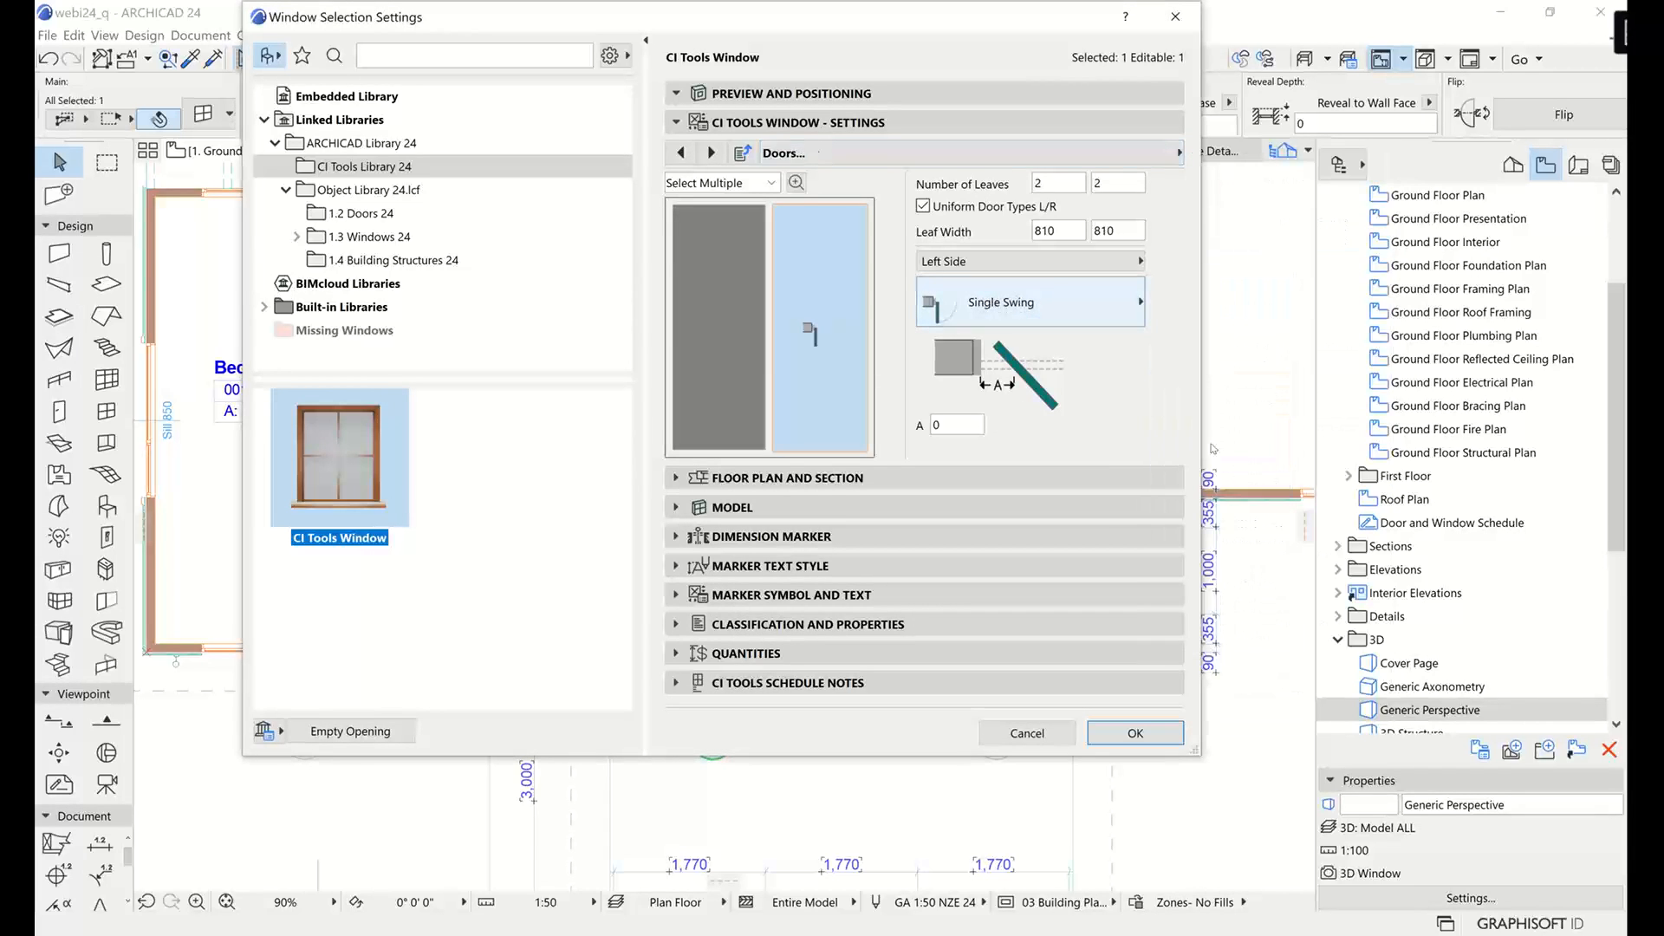
pyautogui.click(770, 95)
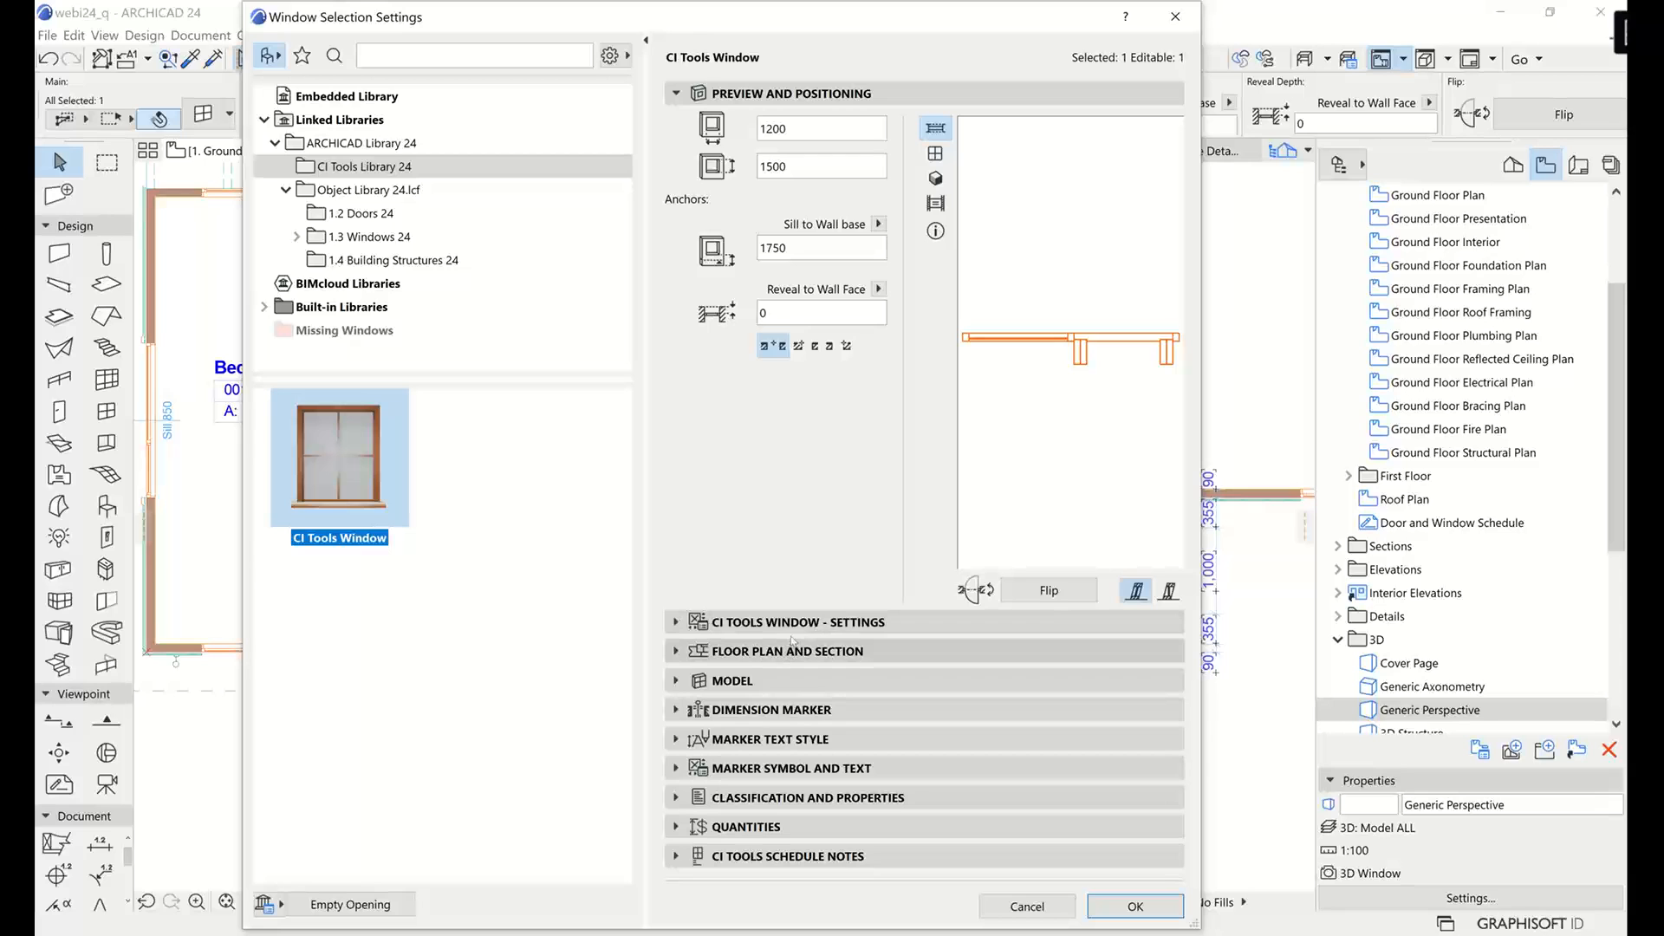
pyautogui.click(793, 623)
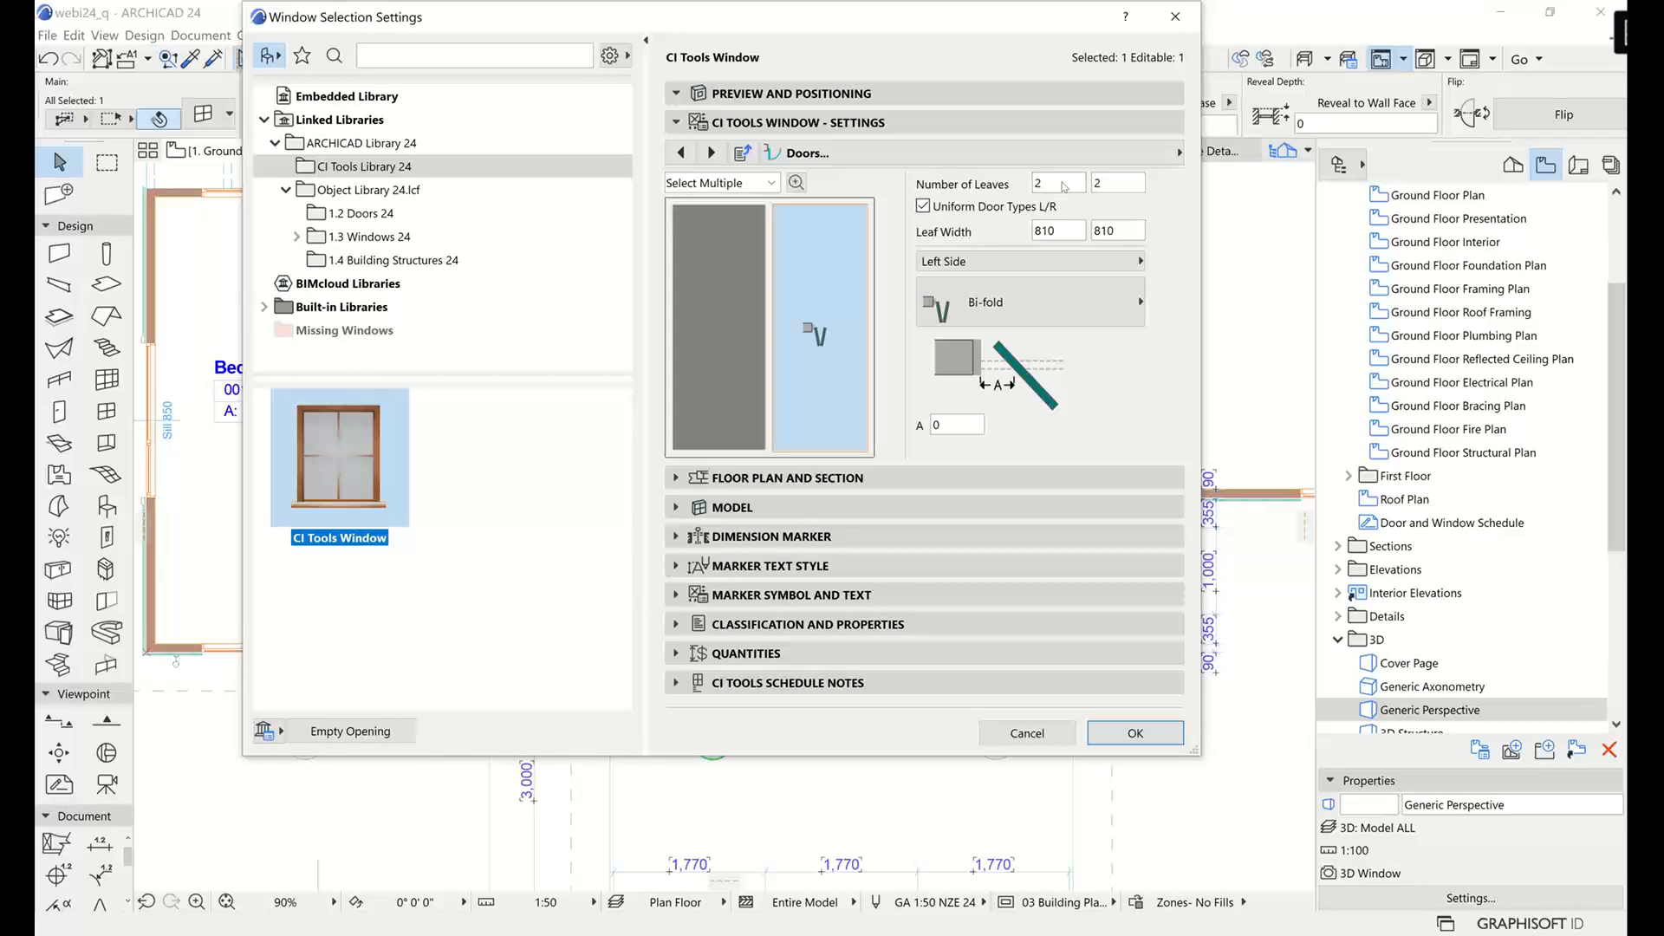
# Enable the Open Towards option for the door panel in the glazing panel layout and set it to Interior.
pyautogui.click(1083, 156)
pyautogui.click(1255, 226)
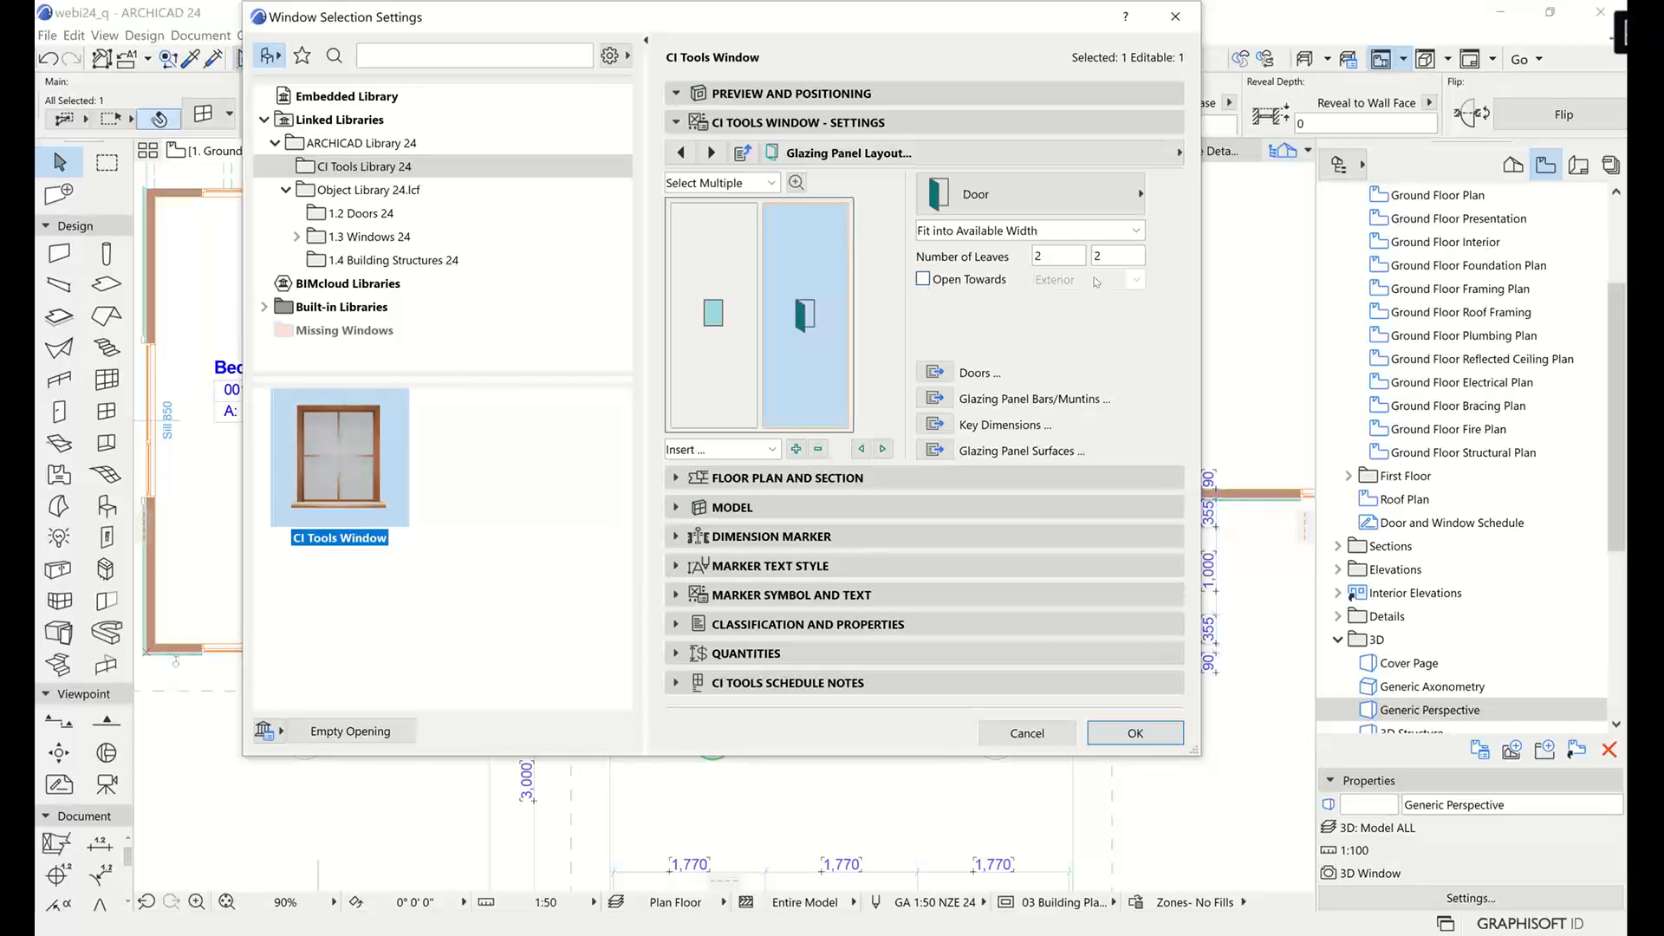
pyautogui.click(923, 279)
pyautogui.click(1137, 280)
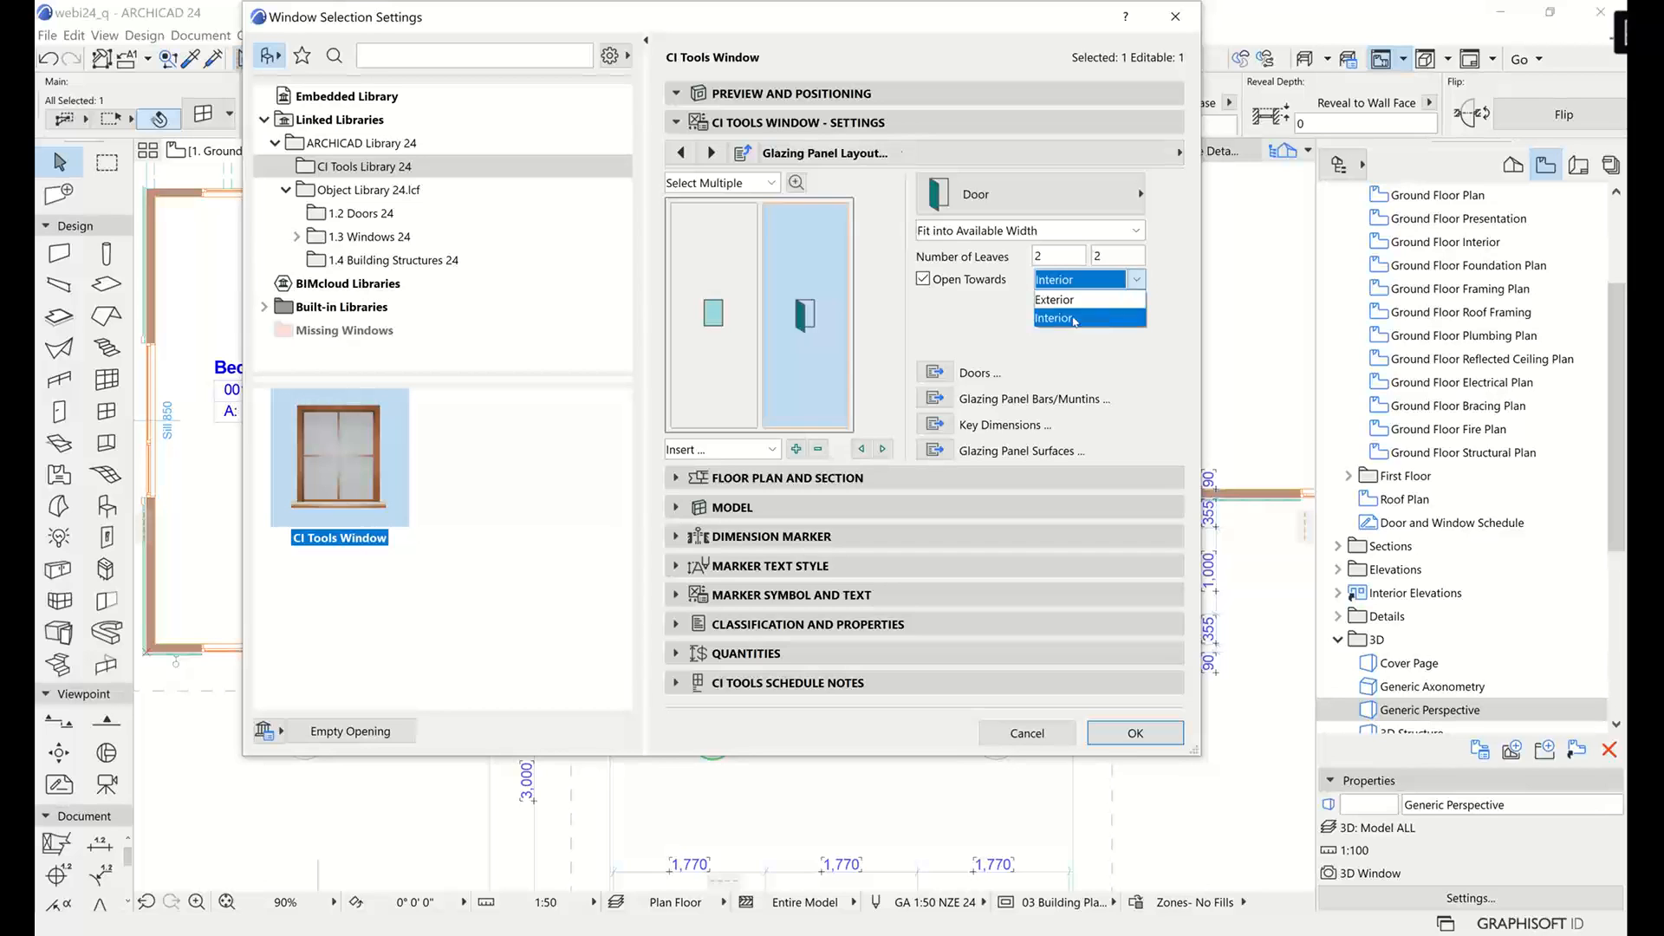
pyautogui.click(1066, 315)
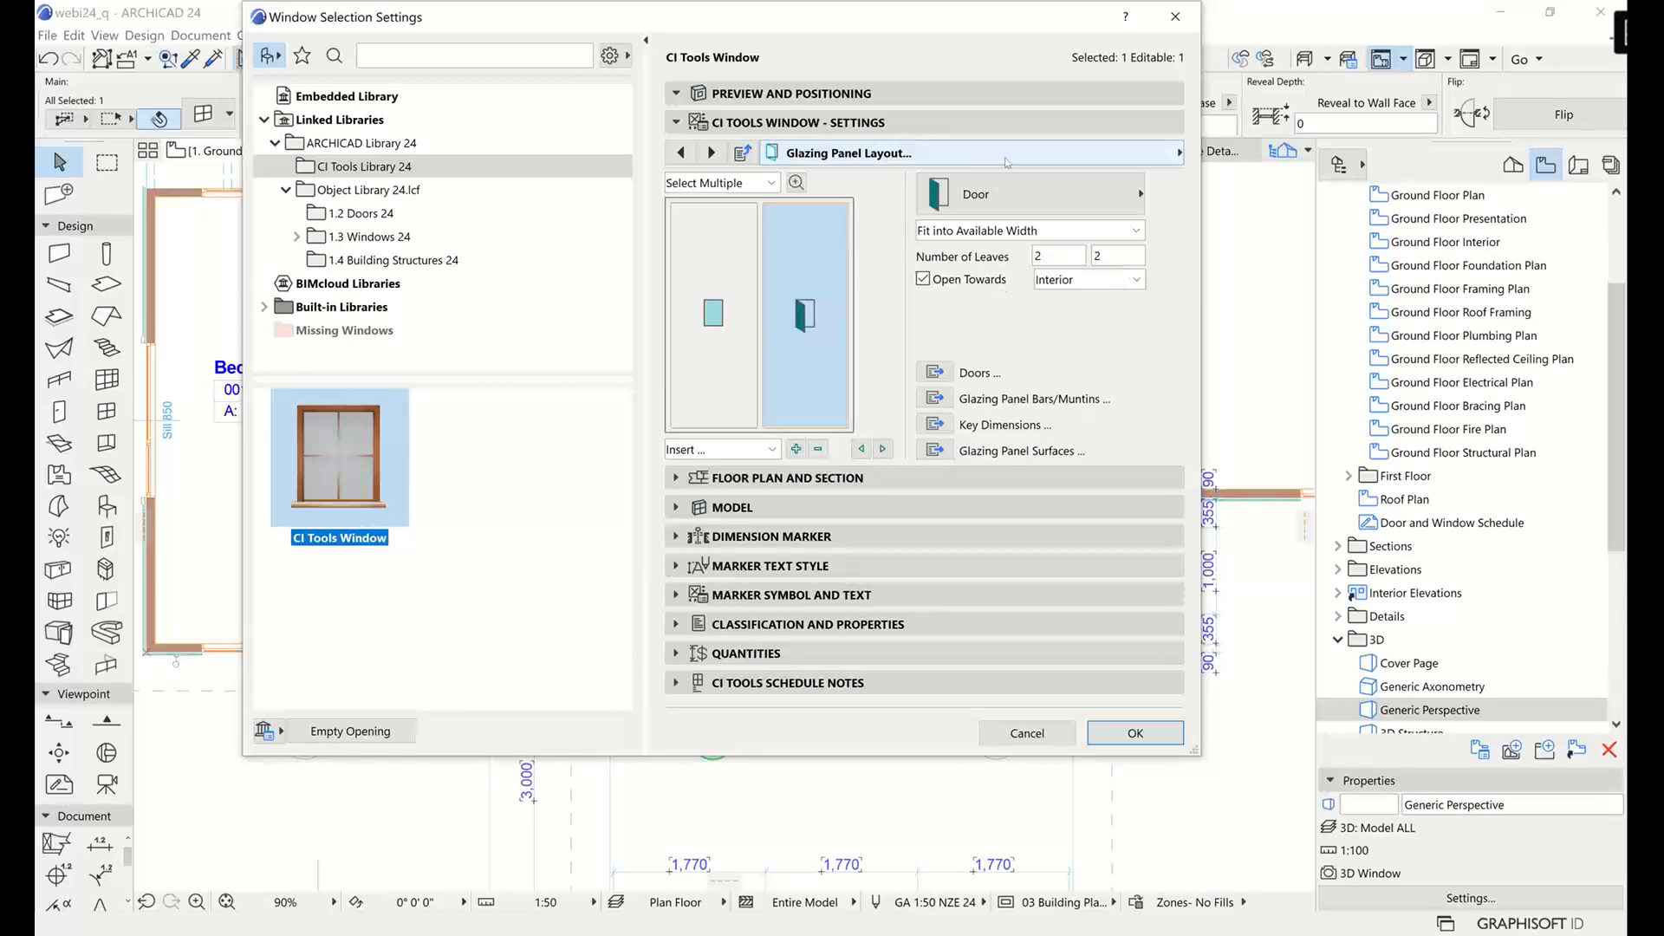
# Try the Bradnam QLD Standard Range configuration C. Single Casement Window, and discard all pending changes to the window's settings.
pyautogui.click(1006, 162)
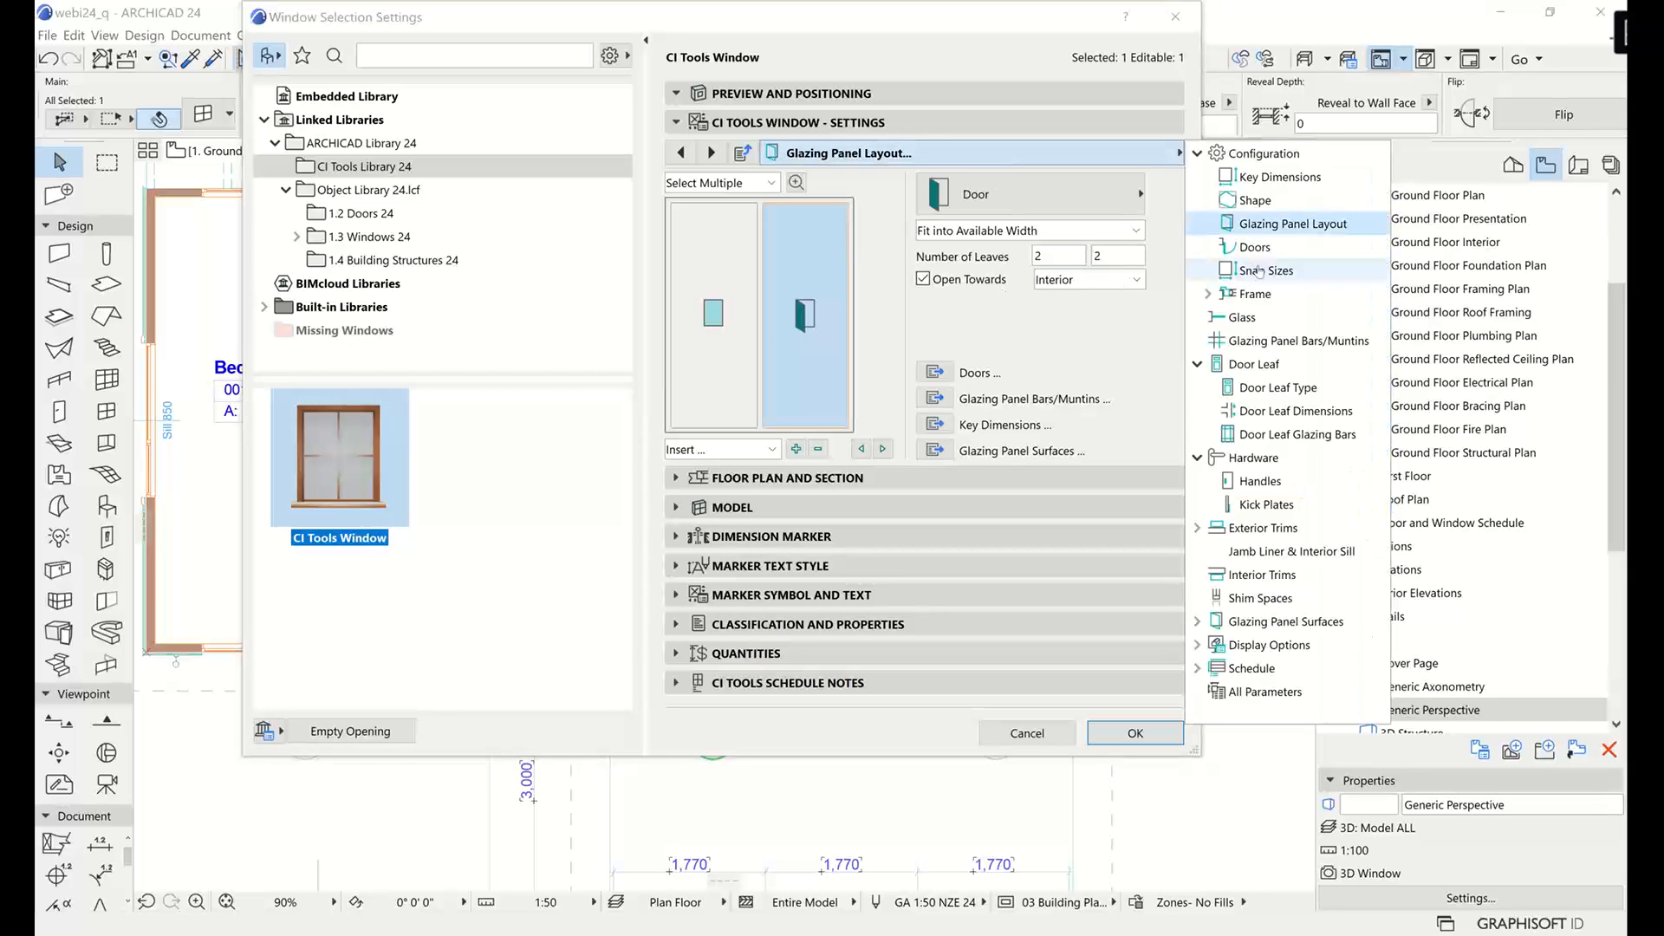
pyautogui.click(1264, 154)
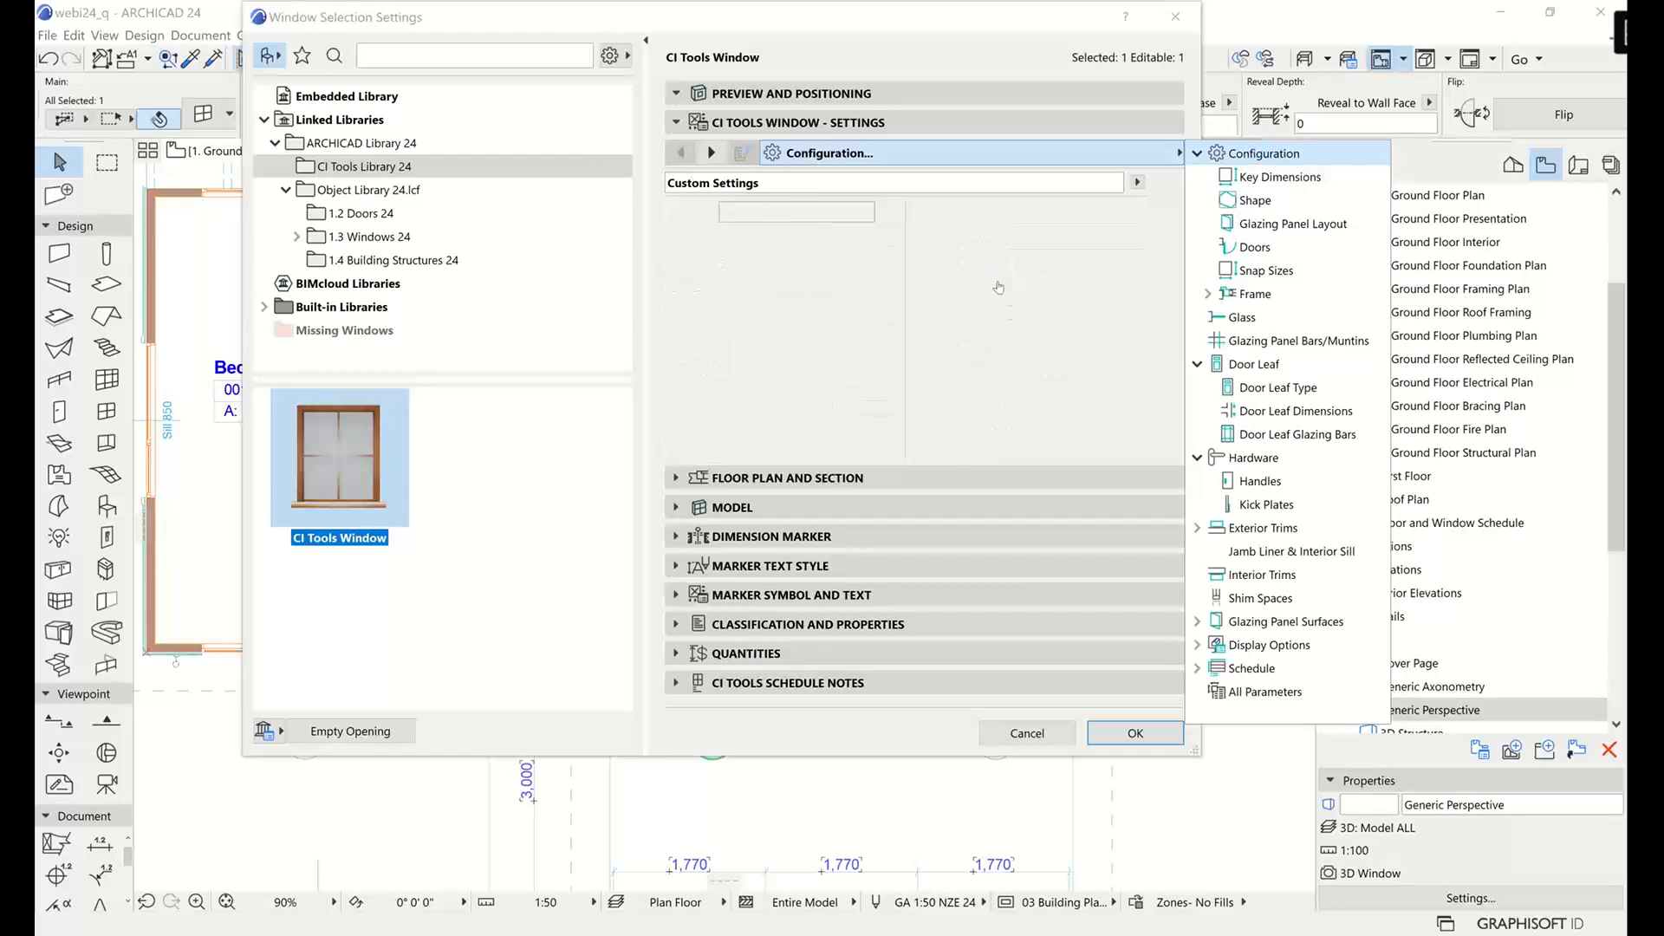
pyautogui.click(1135, 183)
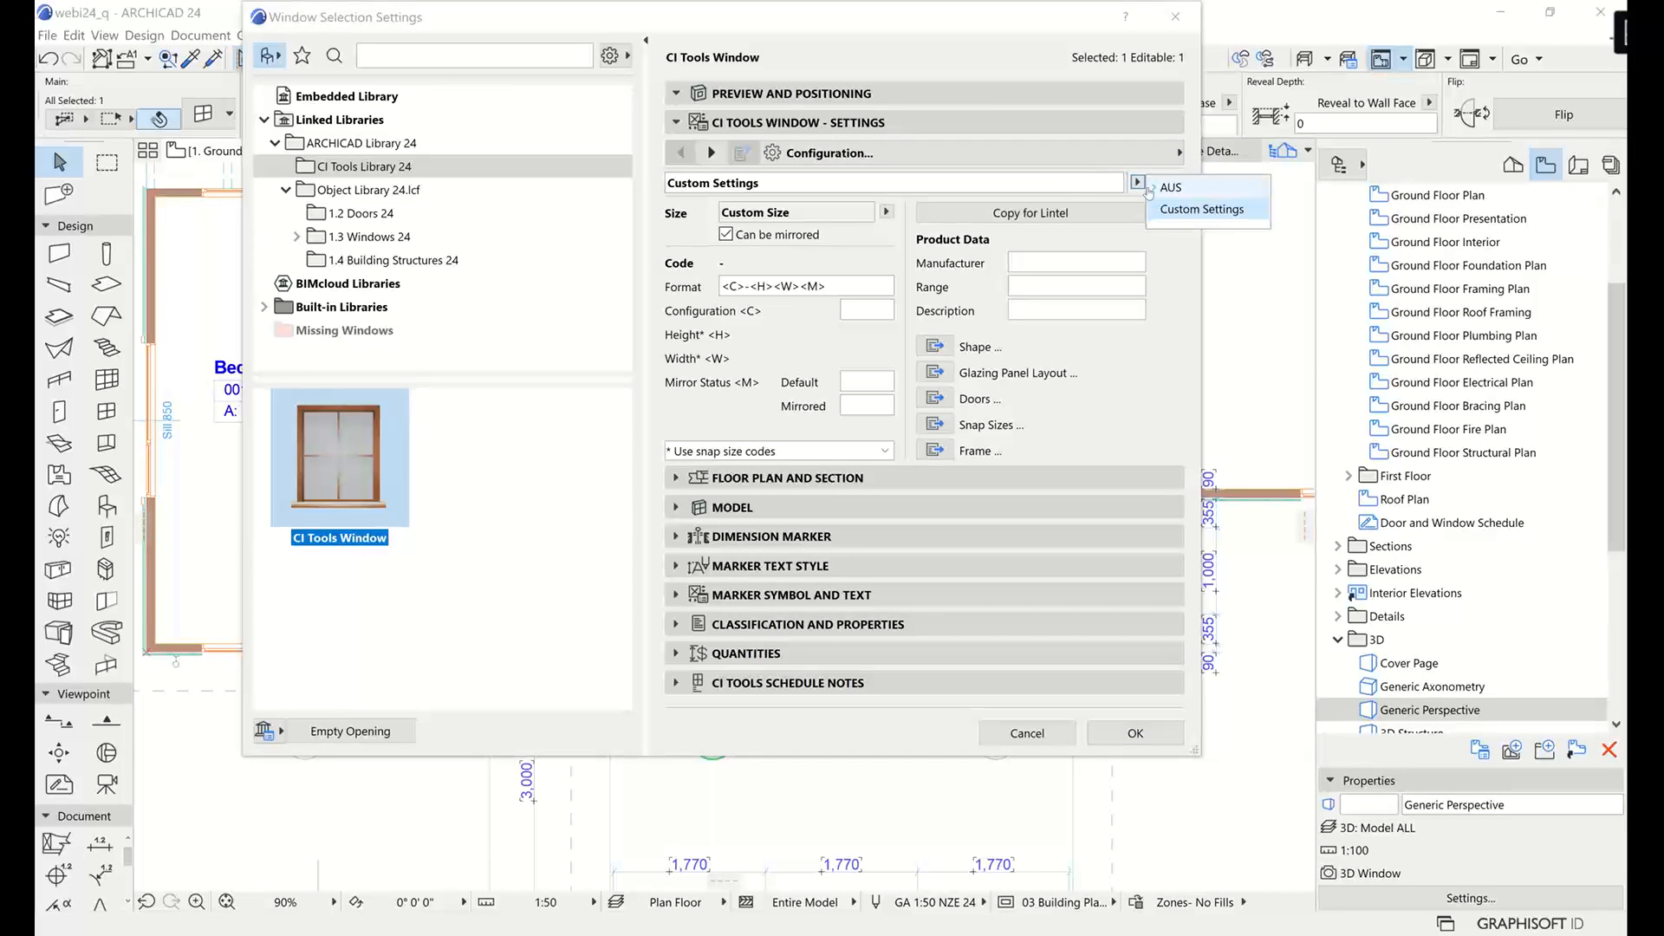
pyautogui.click(1162, 187)
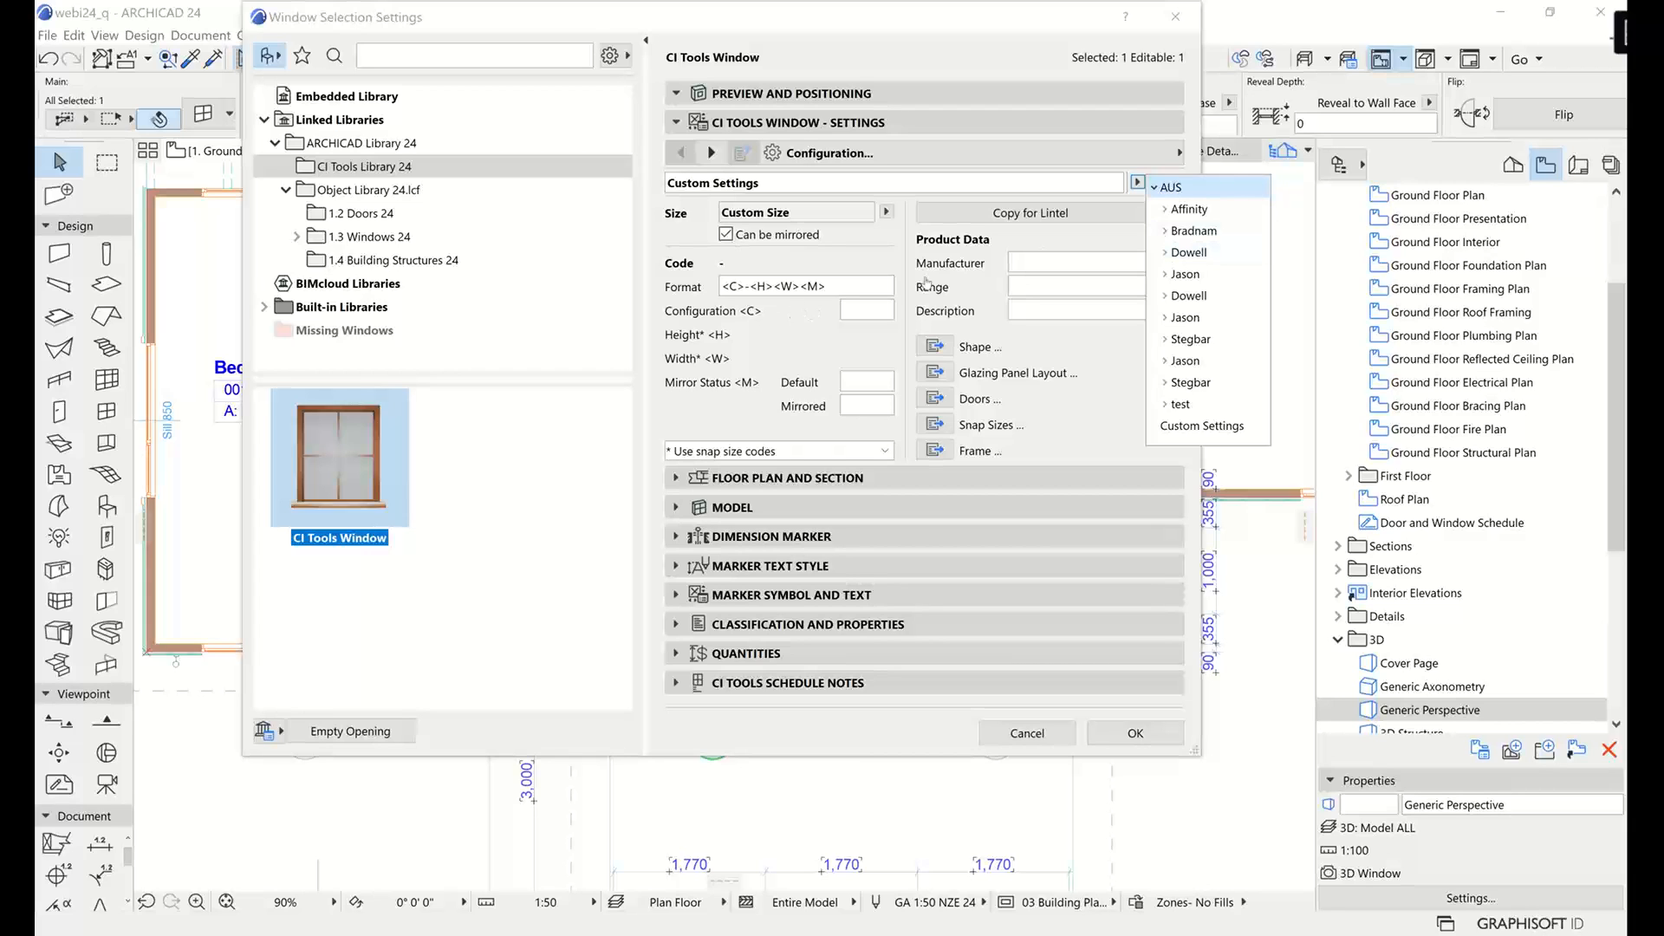
pyautogui.click(1165, 231)
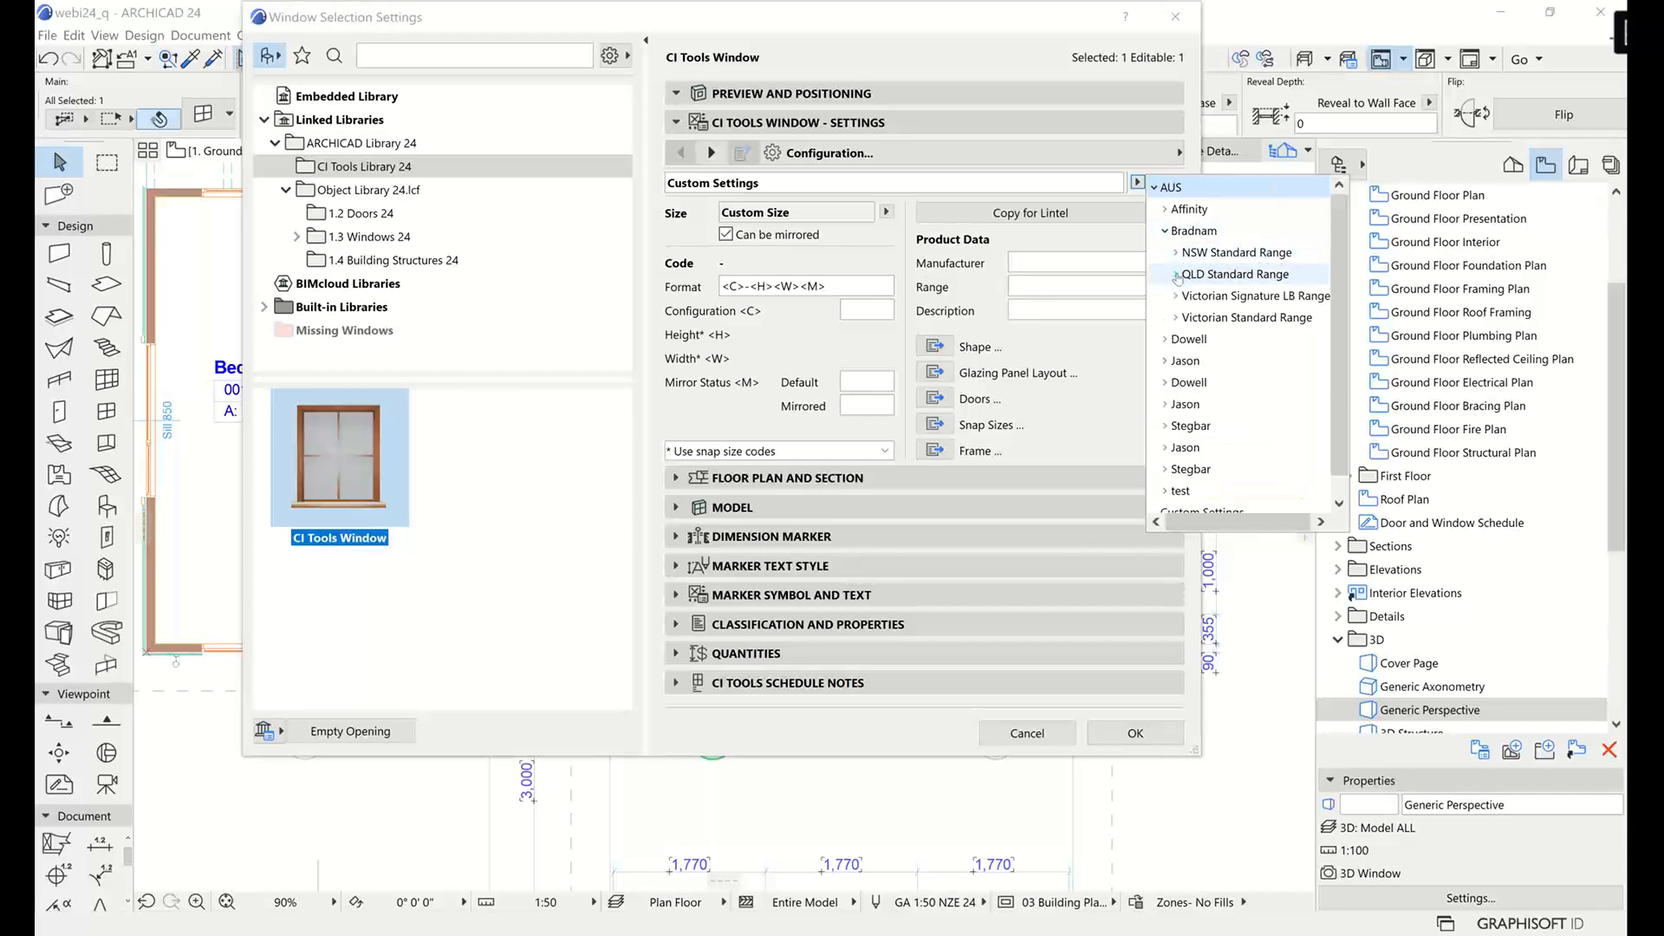
pyautogui.click(1177, 274)
pyautogui.click(1187, 317)
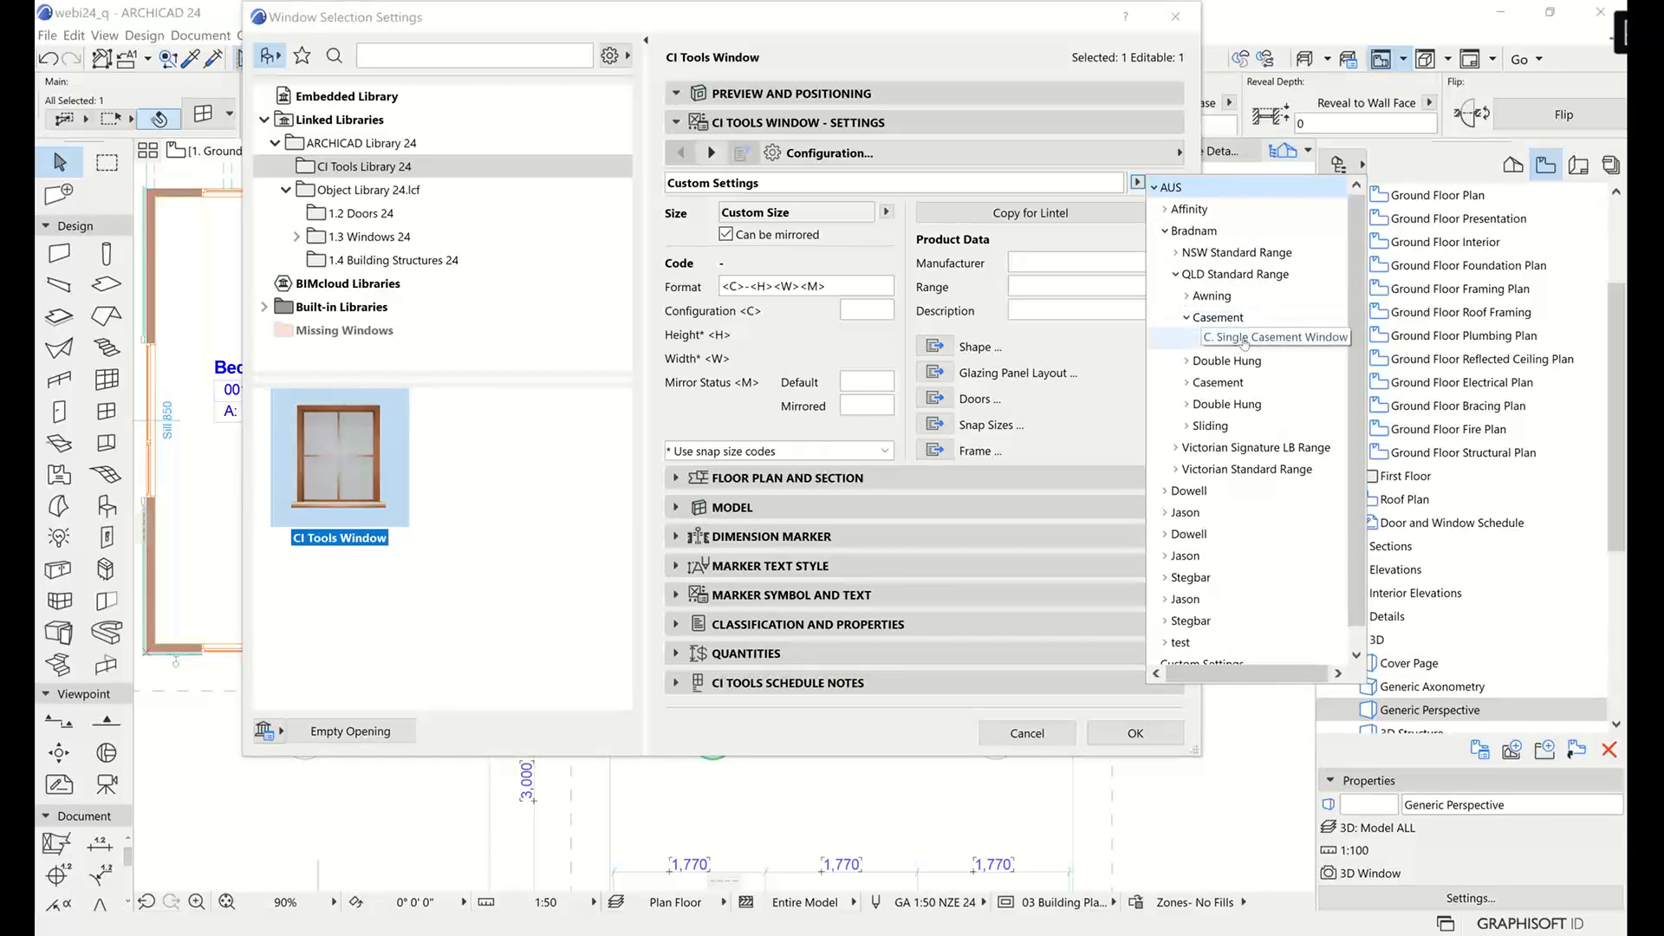
pyautogui.click(1265, 339)
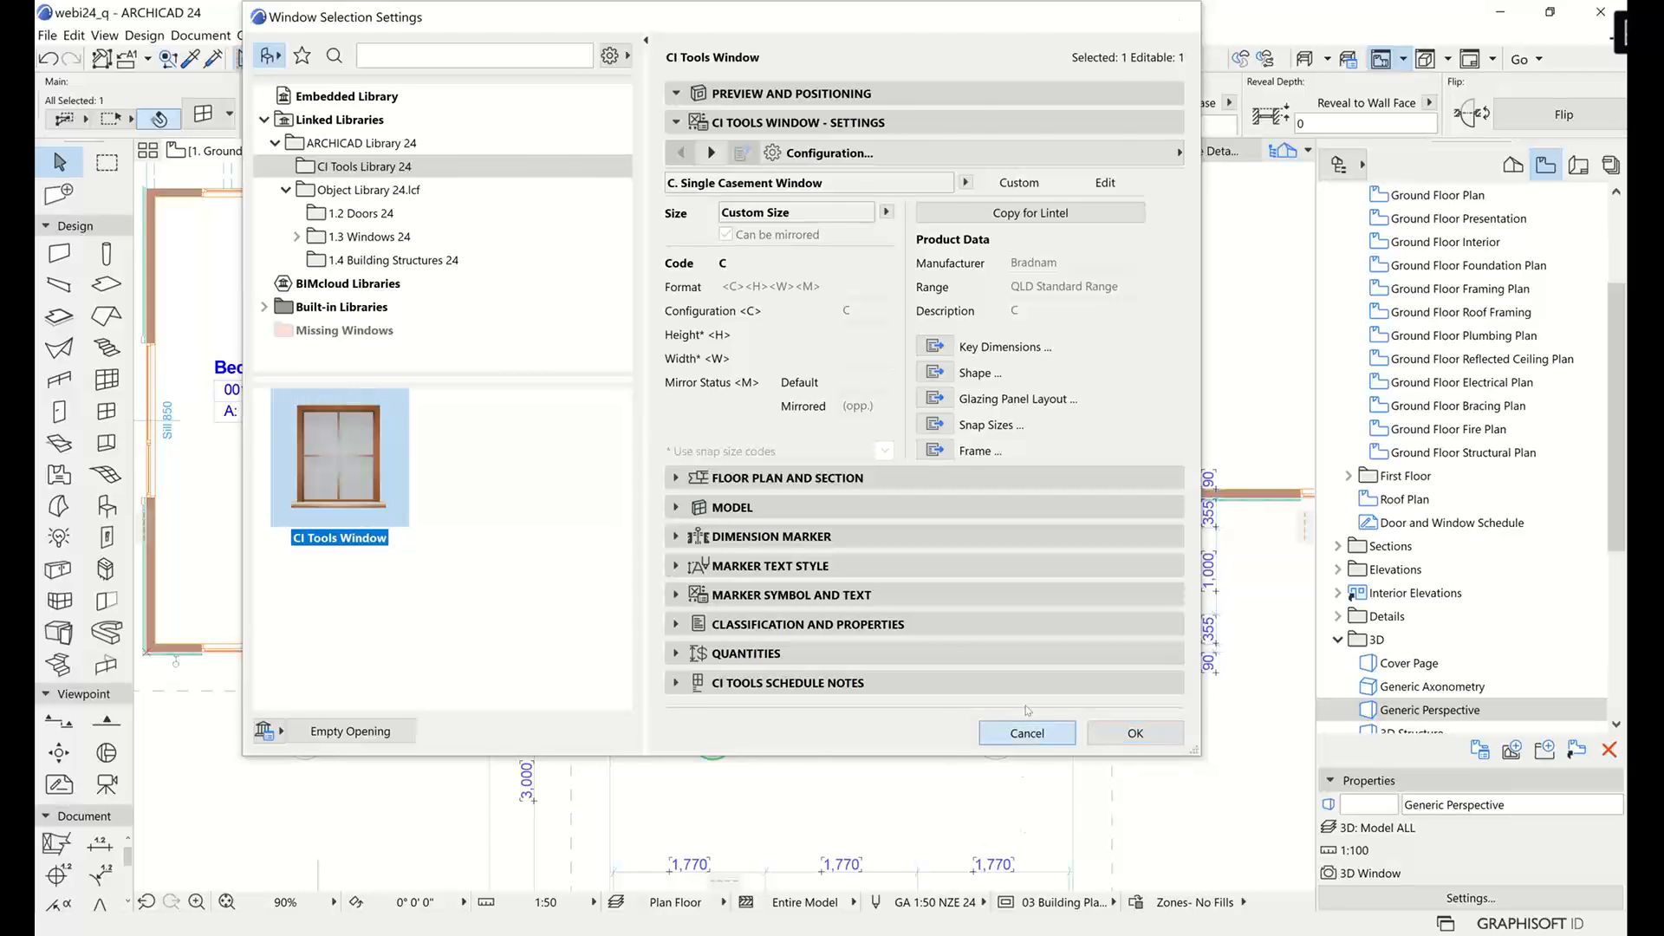
pyautogui.click(1027, 730)
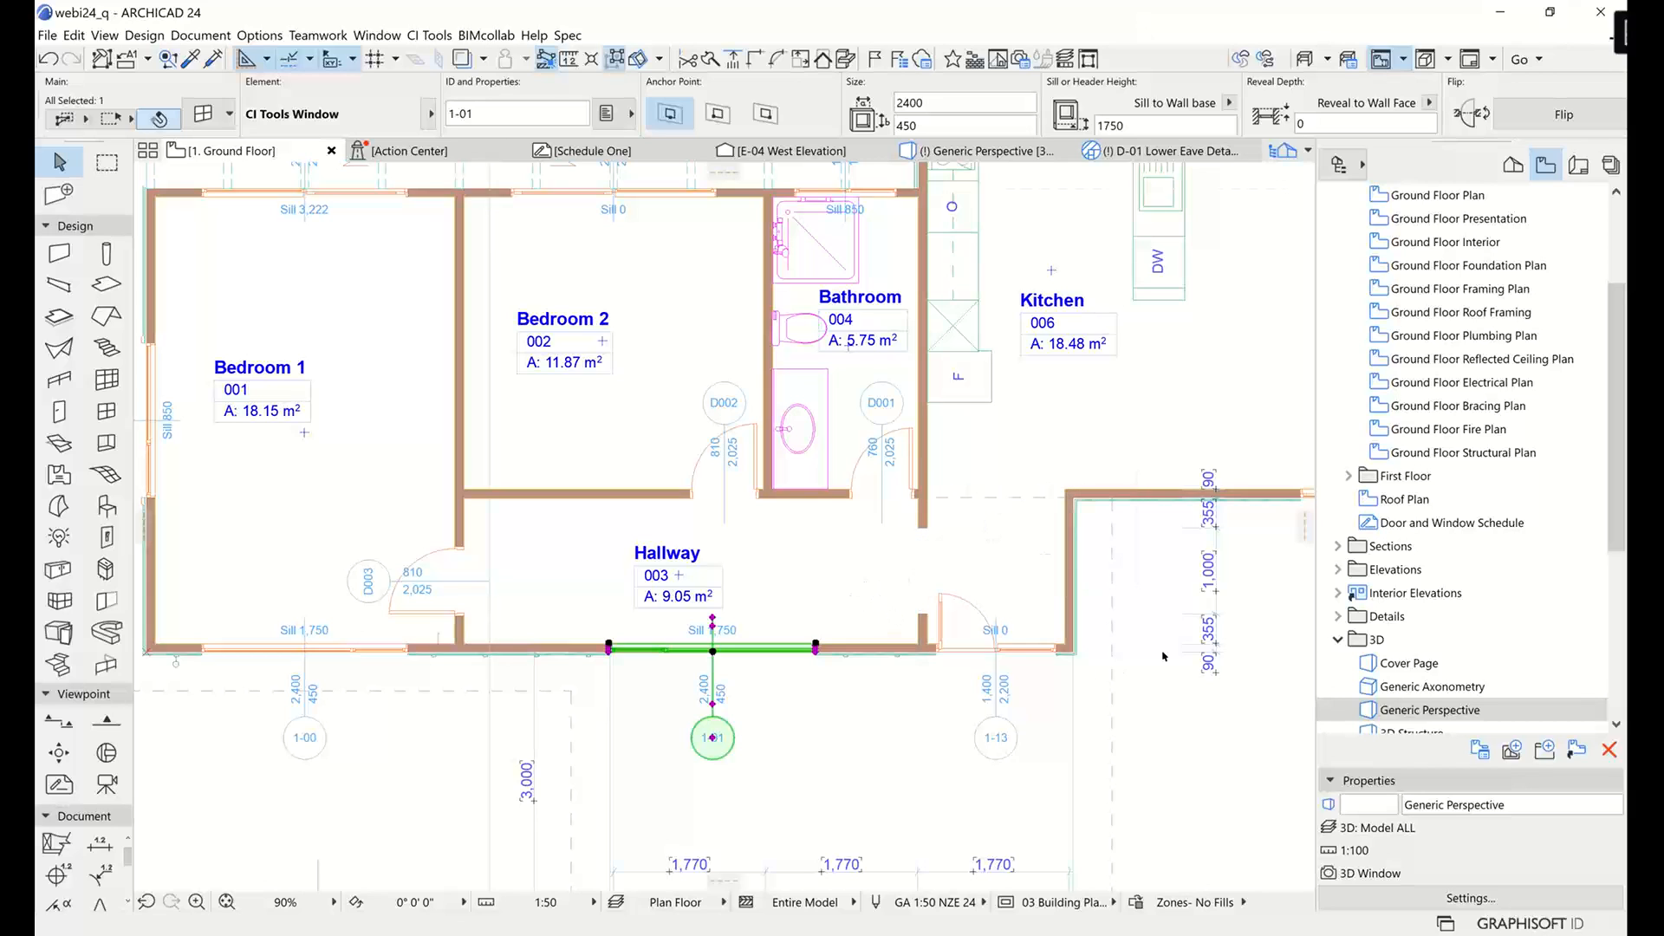
pyautogui.click(1179, 672)
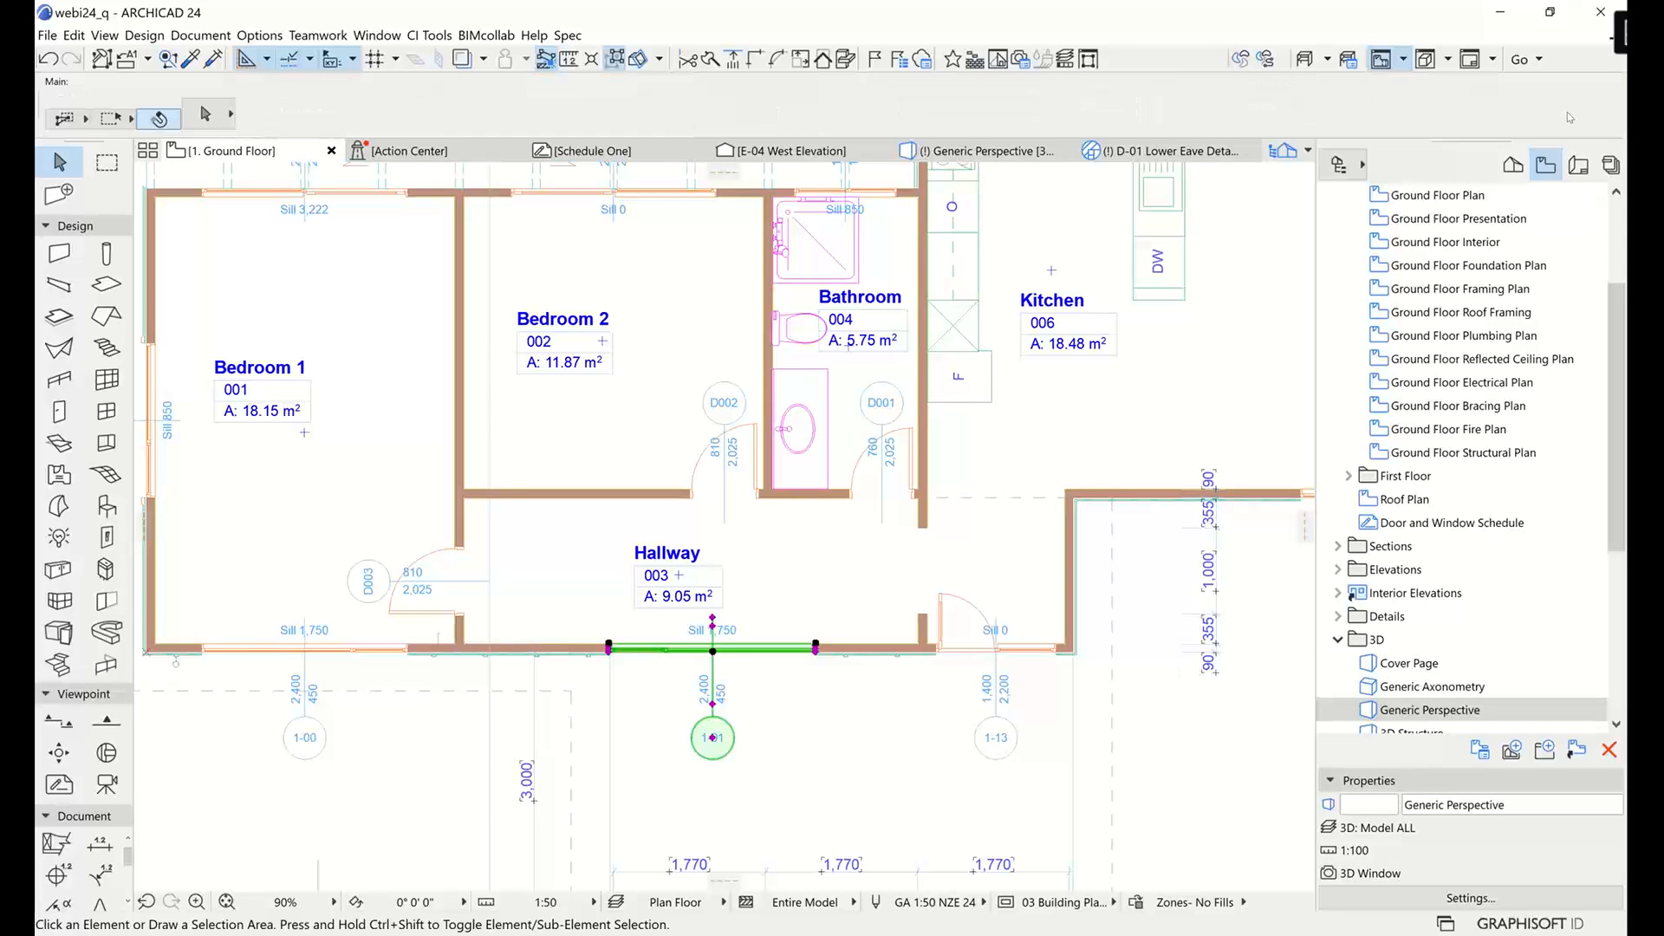